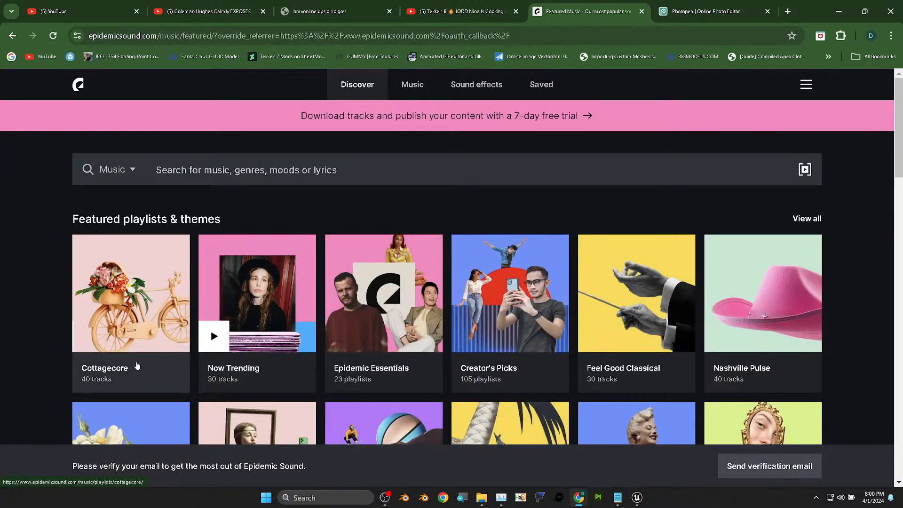
# - Open the Cottagecore playlist on Epidemic Sound and play the track Bird Watcher
pyautogui.click(123, 306)
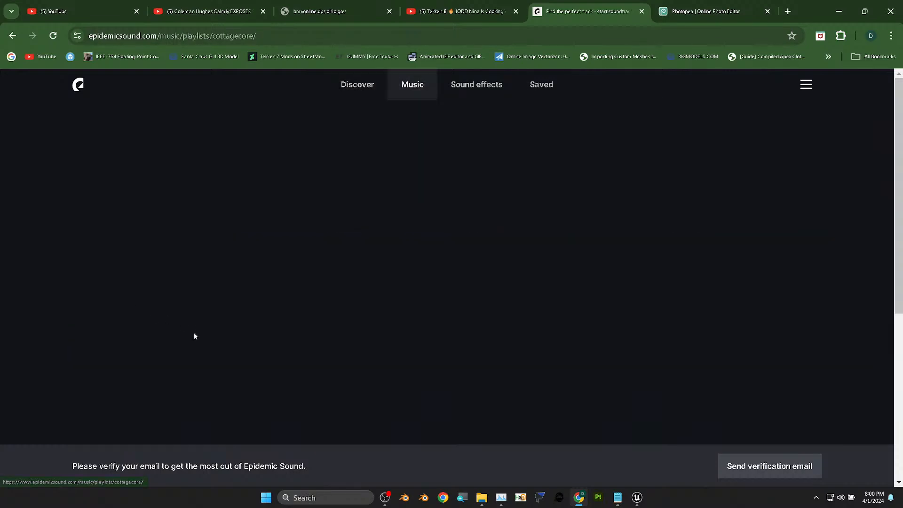
pyautogui.scroll(-4, 166, 321)
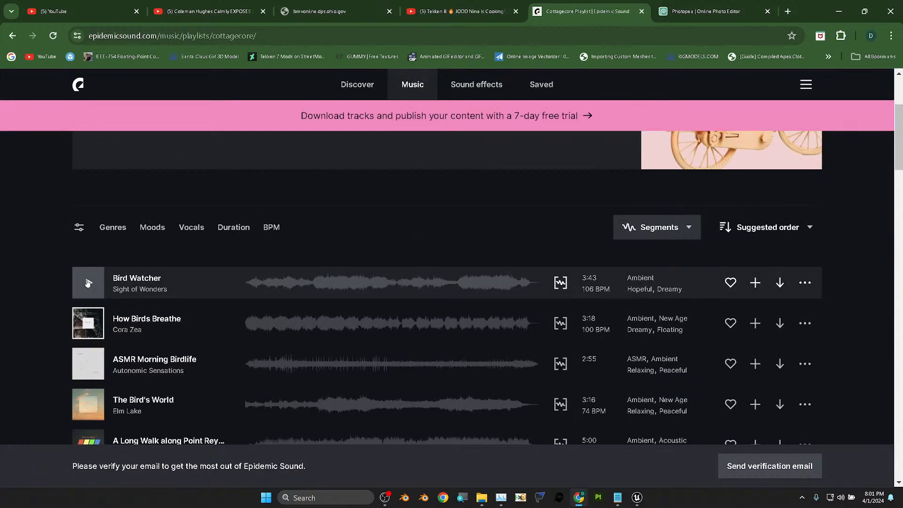
pyautogui.scroll(3, 255, 260)
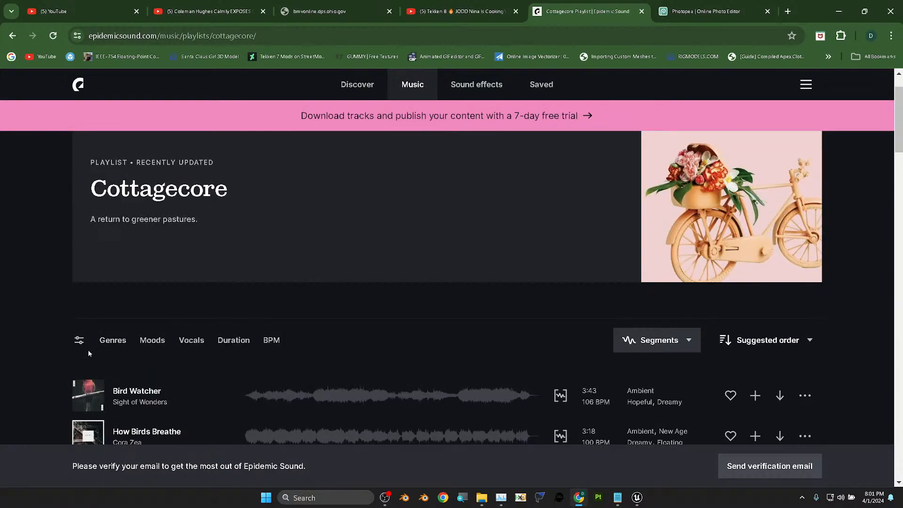
pyautogui.scroll(-5, 404, 354)
pyautogui.scroll(7, 261, 354)
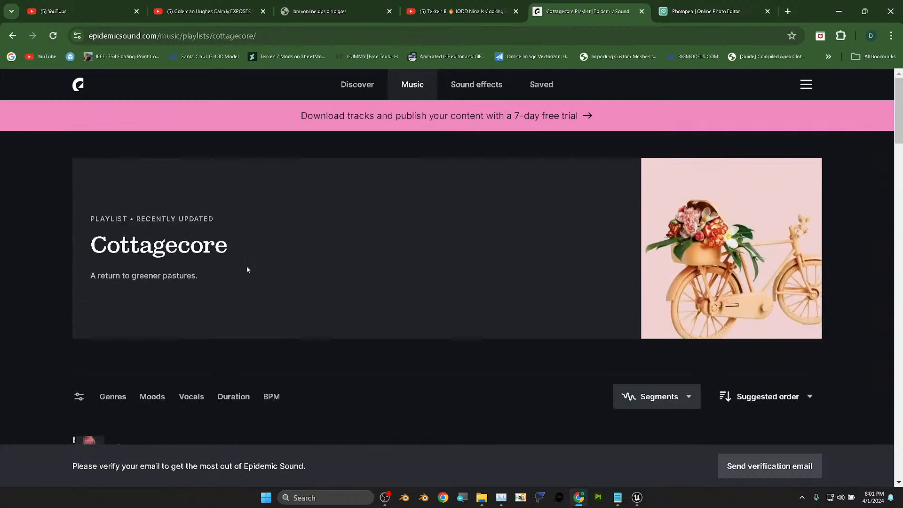
pyautogui.scroll(-5, 157, 321)
pyautogui.click(87, 227)
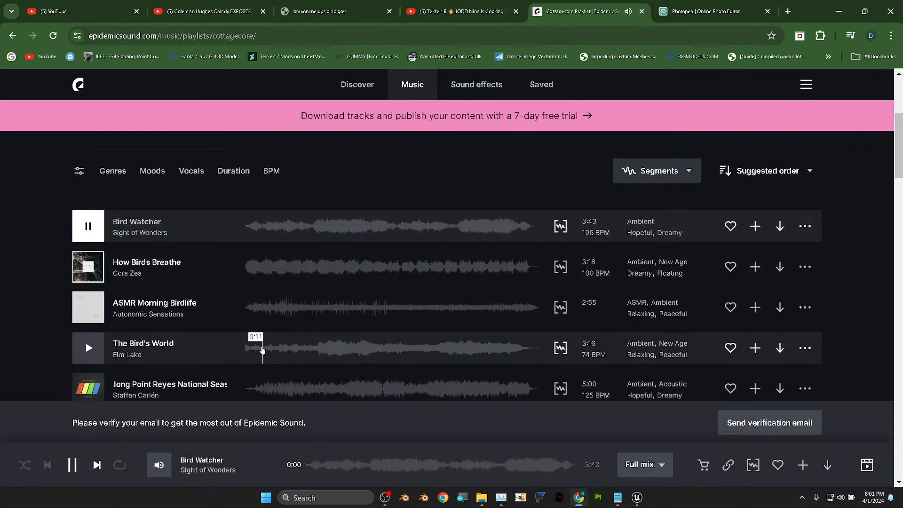
# - Switch to Unreal Editor and look through the bodysuit, accessory and symbol textures in the text_v2 folder
pyautogui.click(838, 12)
pyautogui.click(637, 497)
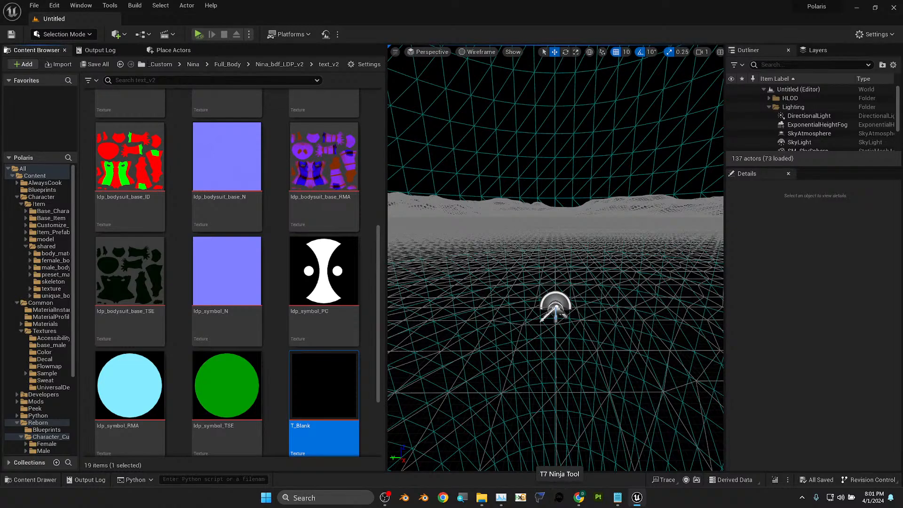
pyautogui.scroll(2, 282, 257)
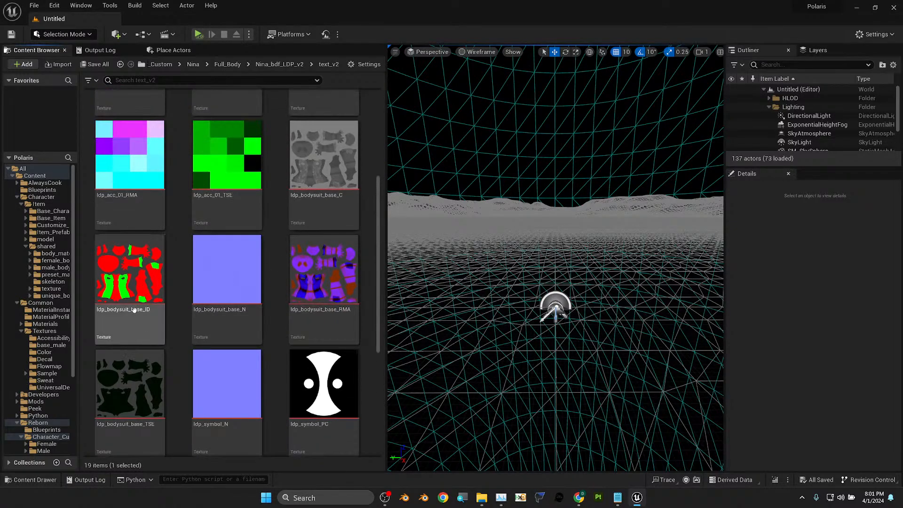
pyautogui.scroll(4, 245, 330)
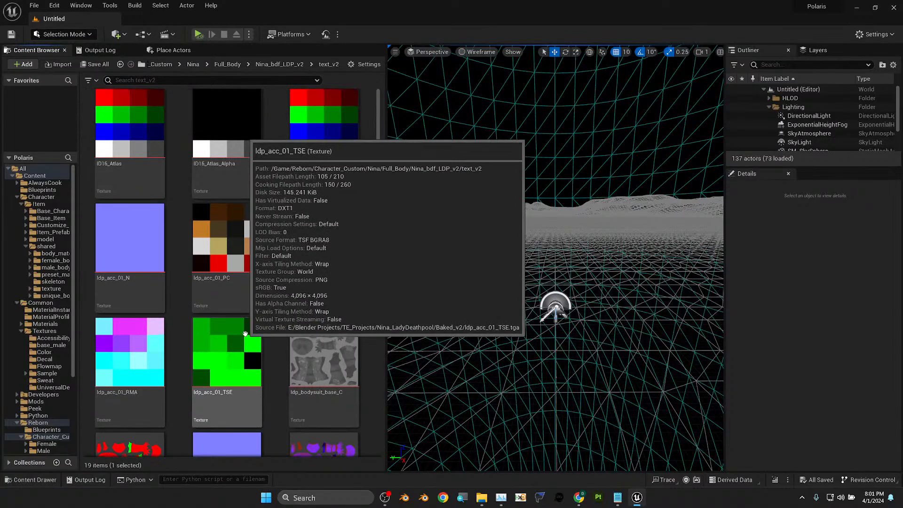
pyautogui.scroll(-8, 245, 333)
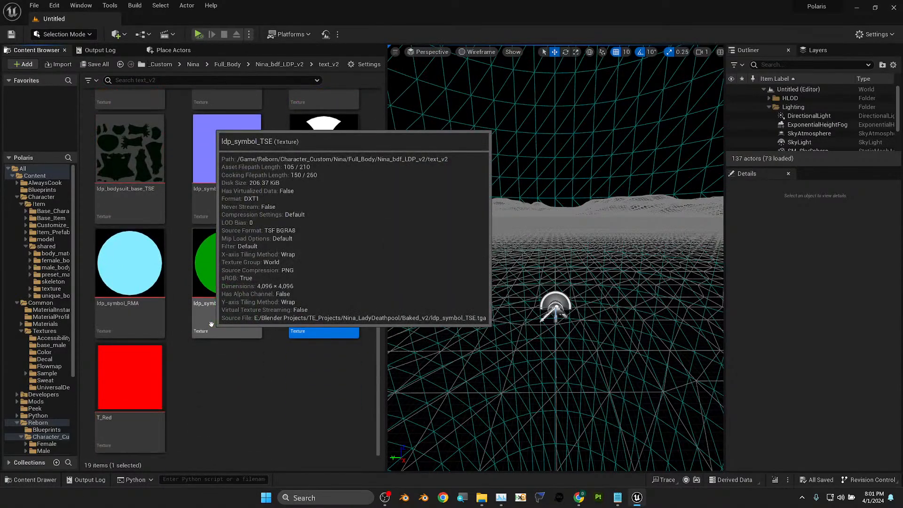
pyautogui.scroll(2, 171, 351)
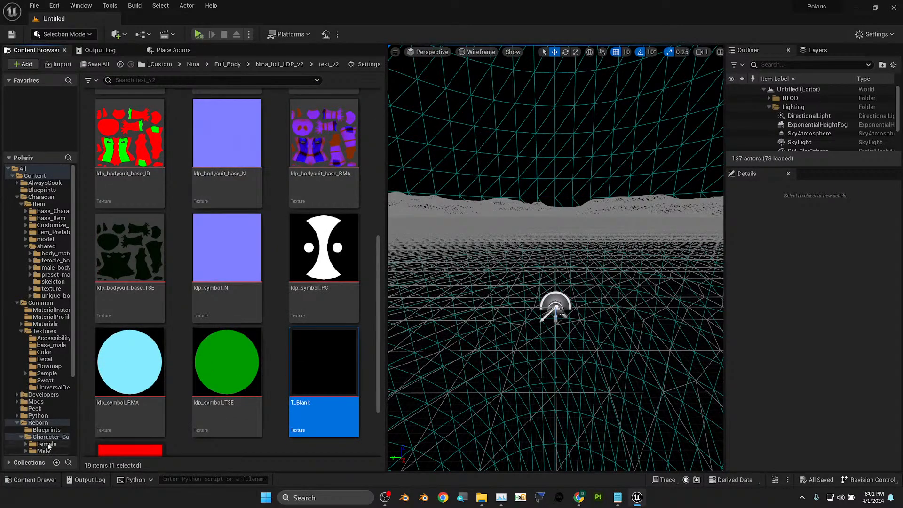
# - Open the LDP_v2_Export skeletal mesh from the Nina_bdf_LDP_v2 mesh folder and inspect the character's suit up close
pyautogui.scroll(-5, 52, 423)
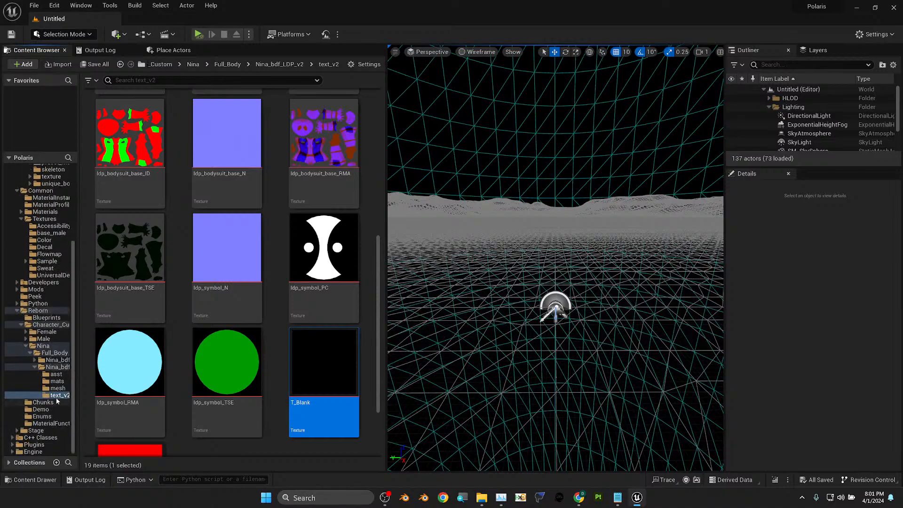
pyautogui.click(57, 381)
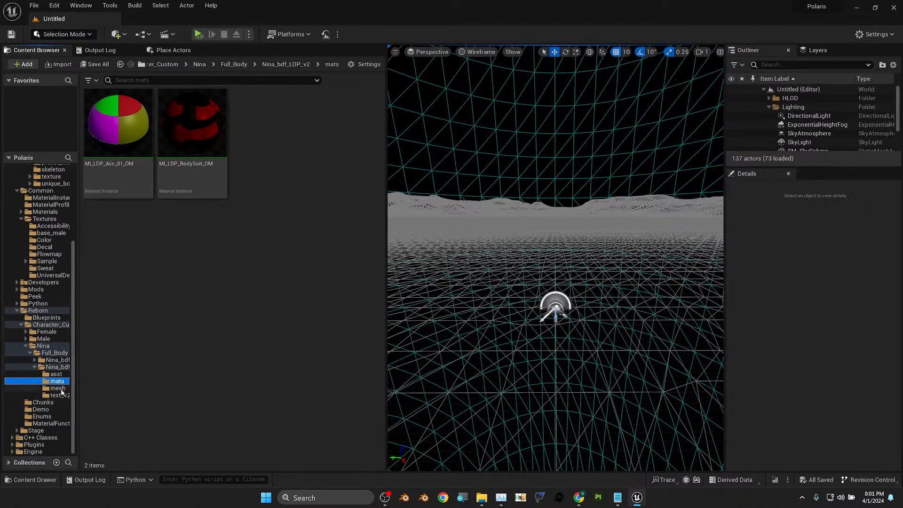
pyautogui.click(58, 388)
pyautogui.click(130, 144)
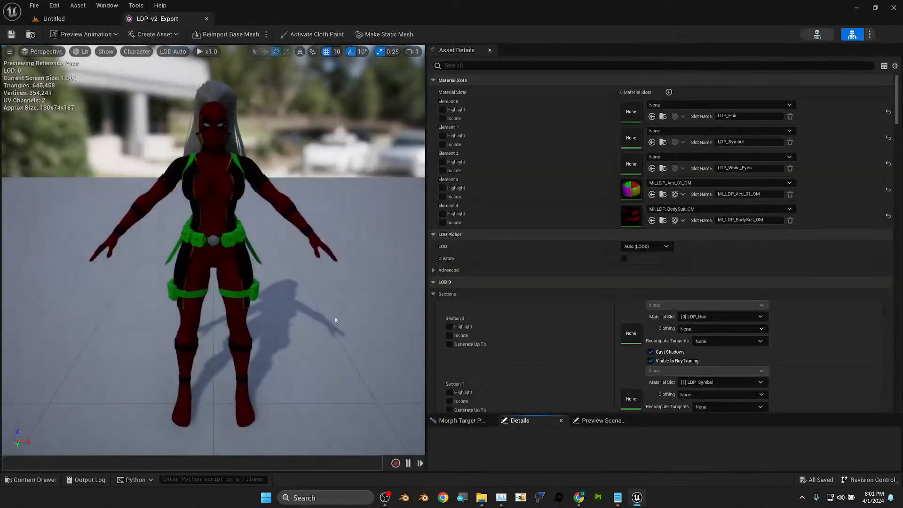
pyautogui.scroll(-3, 329, 301)
pyautogui.scroll(7, 246, 286)
pyautogui.keyDown('alt'); pyautogui.moveTo(245, 286); pyautogui.dragTo(246, 266); pyautogui.keyUp('alt')
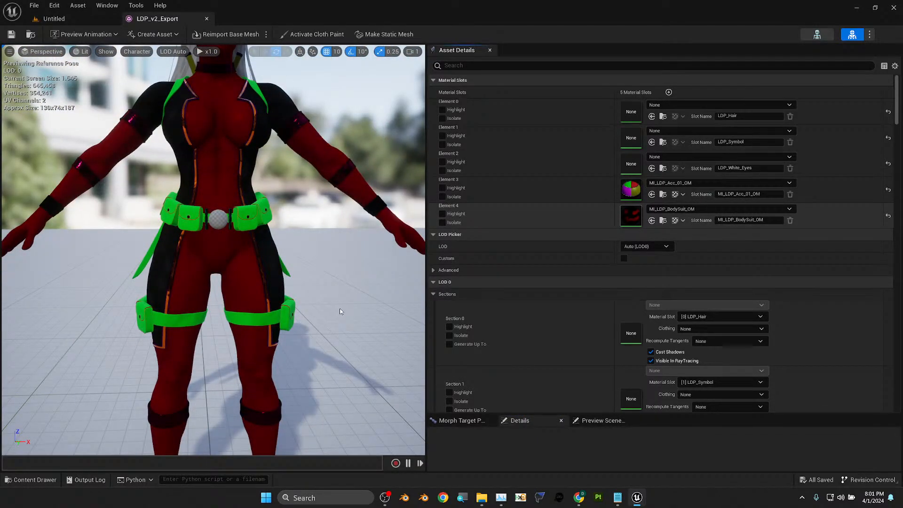
# - Open the MI_LDP_BodySuit_OM material instance in a maximized window and examine its preview, texture parameters and ID colour groups
pyautogui.scroll(-3, 526, 284)
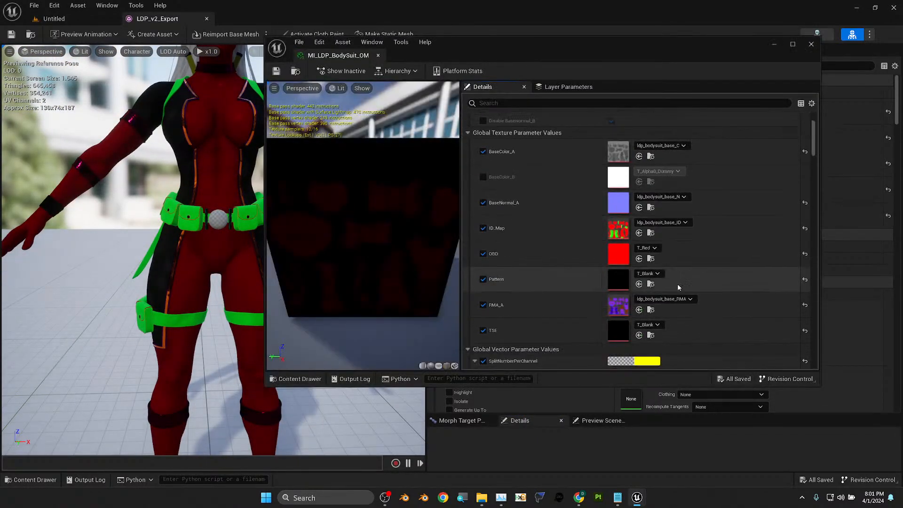
pyautogui.click(794, 46)
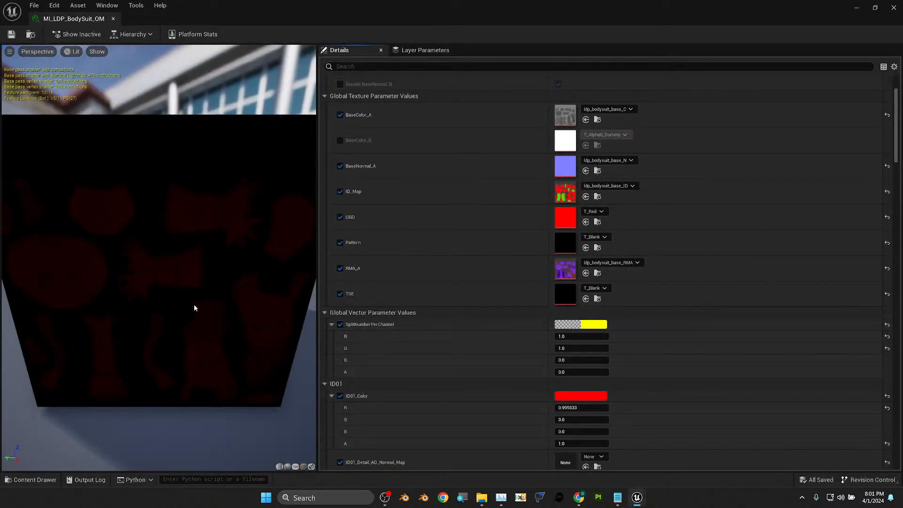
pyautogui.scroll(4, 204, 288)
pyautogui.moveTo(203, 288); pyautogui.dragTo(224, 267)
pyautogui.moveTo(267, 179); pyautogui.dragTo(296, 164)
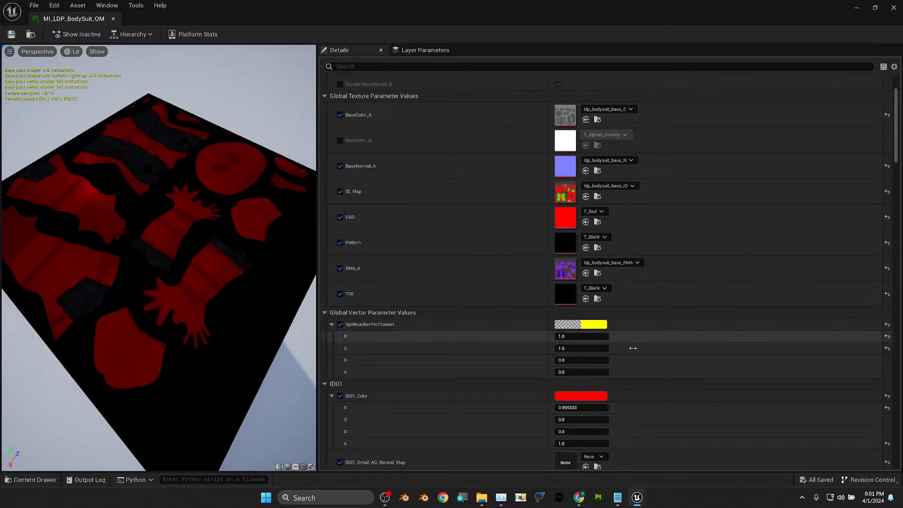
pyautogui.scroll(-3, 650, 346)
pyautogui.scroll(-10, 649, 345)
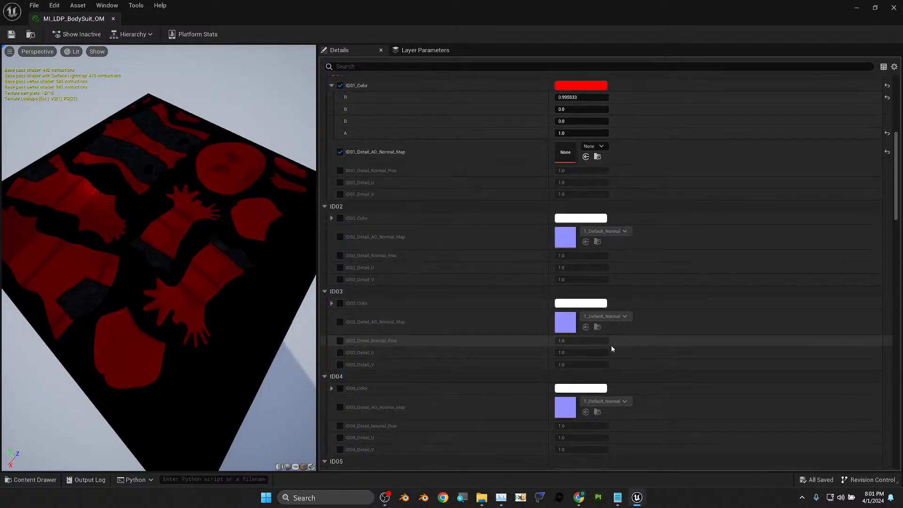
# - Switch to the browser and open the Tekken-8-Resources repository from the account's own GitHub repositories
pyautogui.click(579, 497)
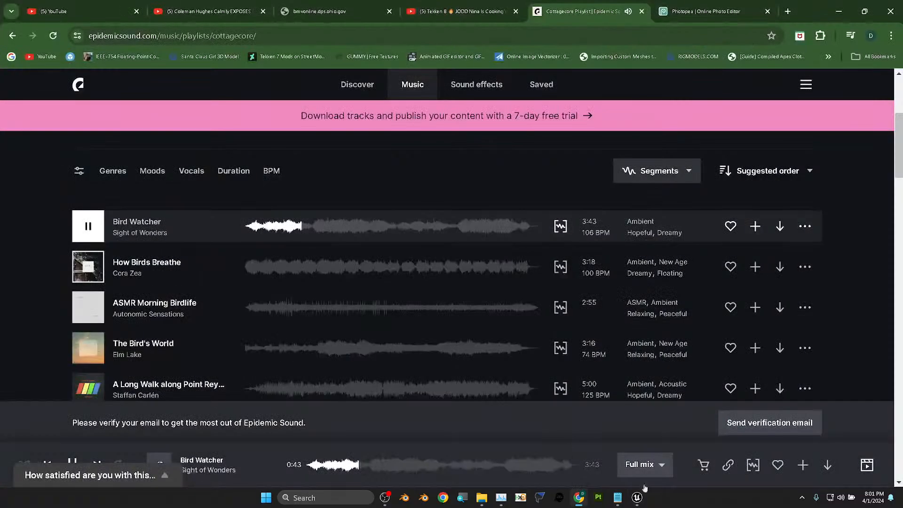
pyautogui.click(695, 11)
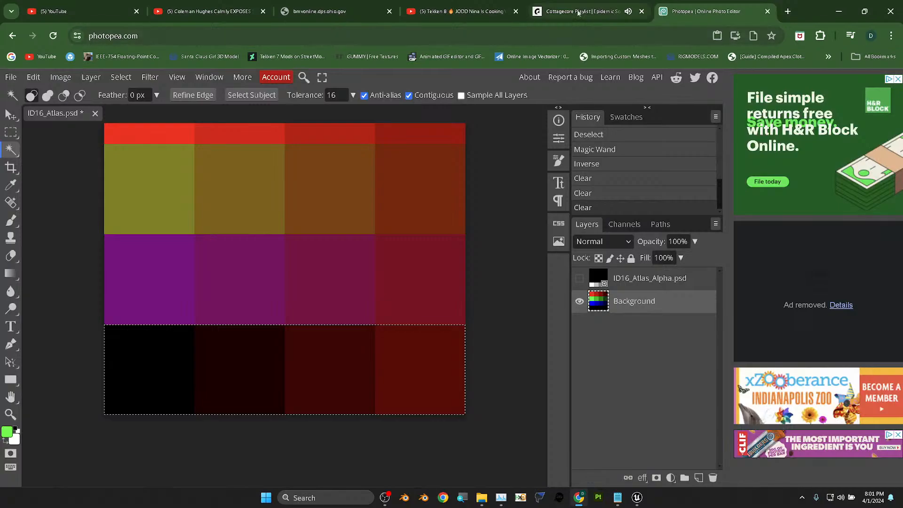
pyautogui.click(457, 12)
pyautogui.click(461, 35)
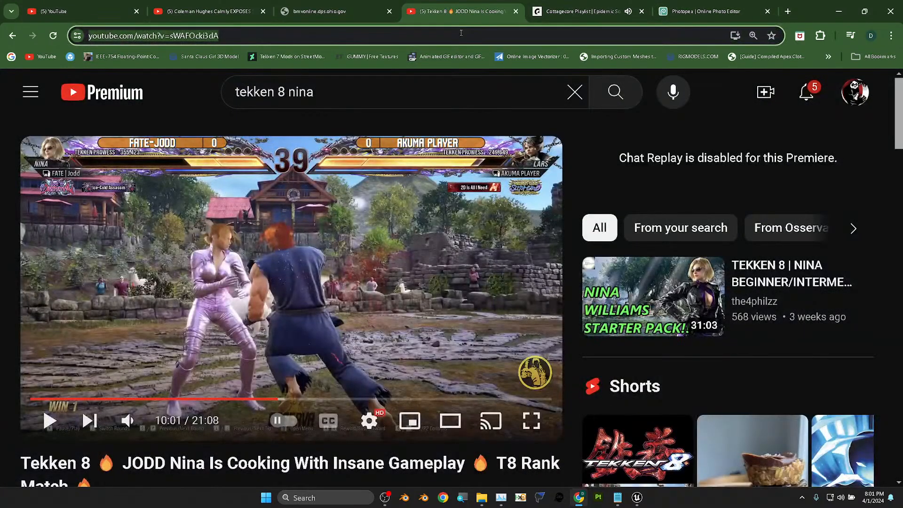
pyautogui.write('gi')
pyautogui.press('Return')
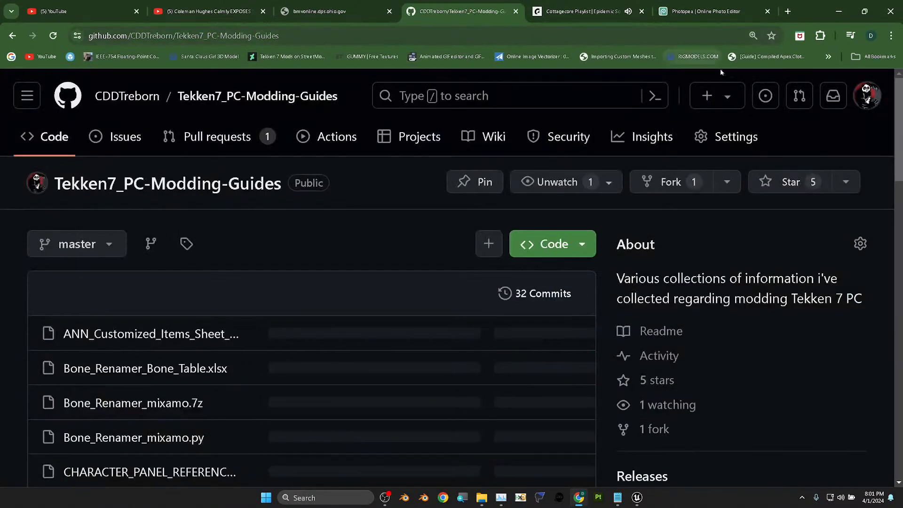
pyautogui.click(856, 103)
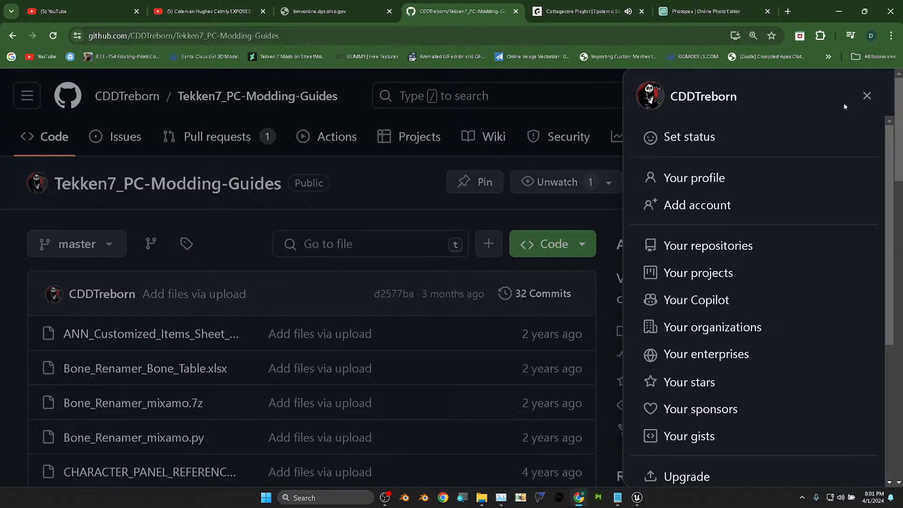
pyautogui.click(748, 247)
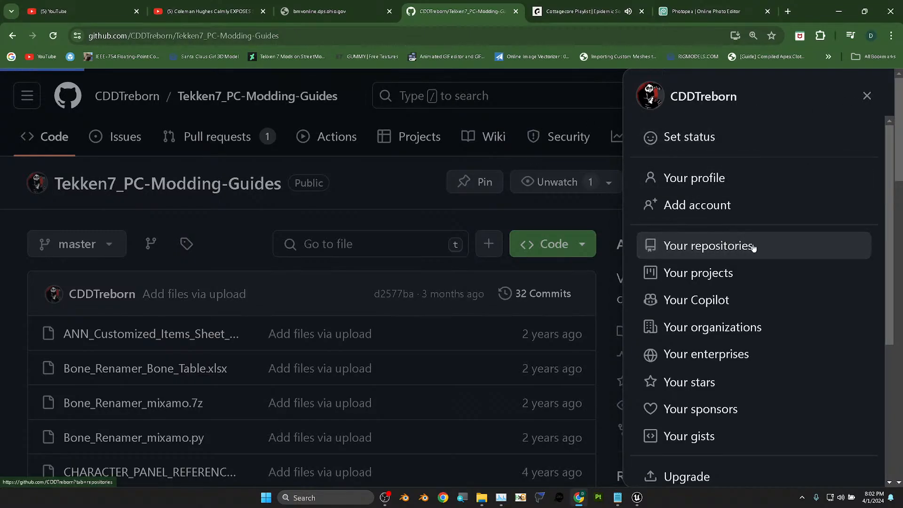
pyautogui.click(412, 256)
# - Glance at the Launchers folder in File Explorer and look through the Tekken-8-Resources file list
pyautogui.moveTo(477, 505)
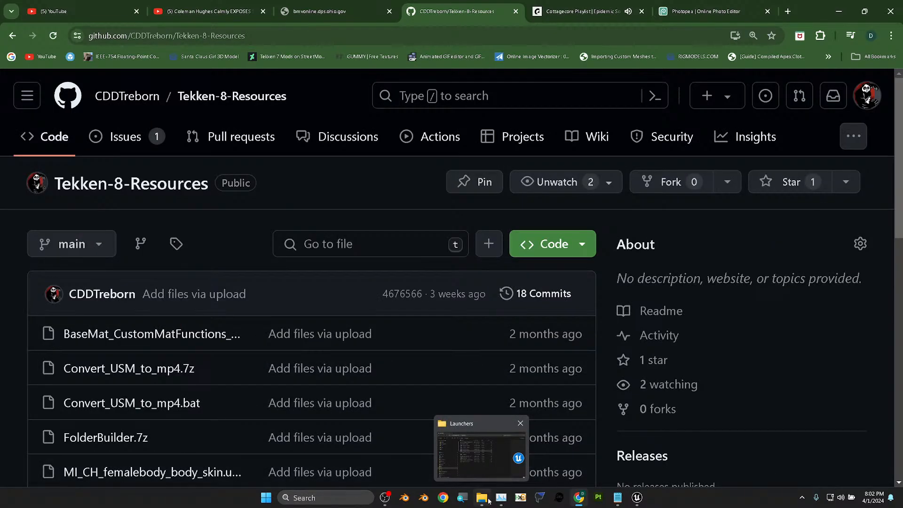
pyautogui.click(477, 499)
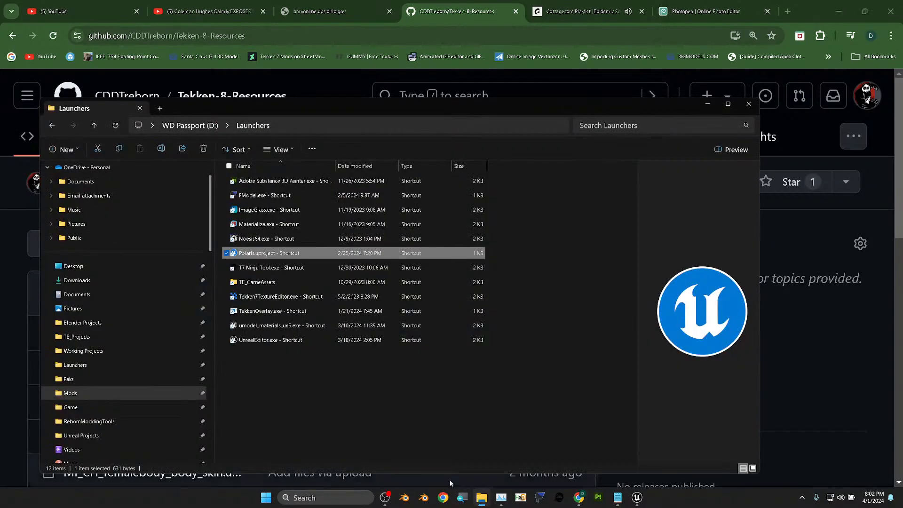
pyautogui.click(354, 399)
pyautogui.hotkey('alt', 'Tab')
pyautogui.scroll(-5, 249, 388)
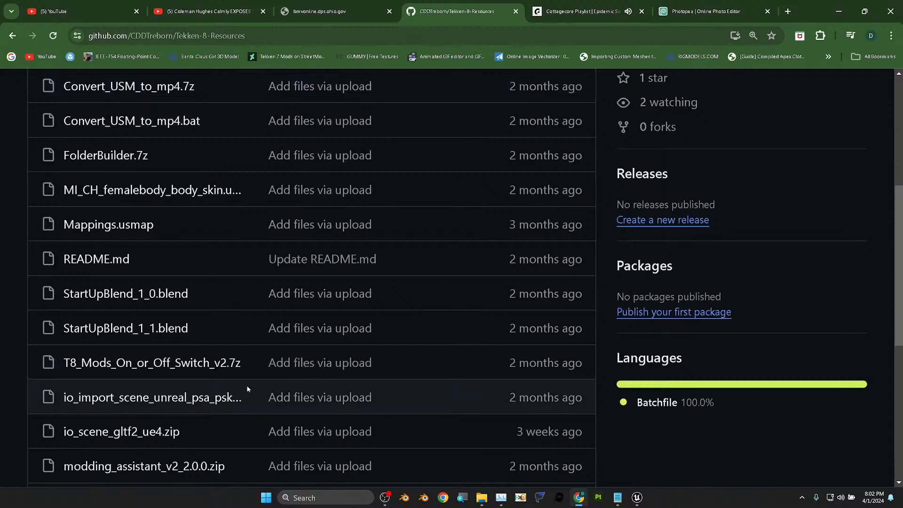
pyautogui.scroll(-5, 244, 386)
pyautogui.scroll(6, 141, 334)
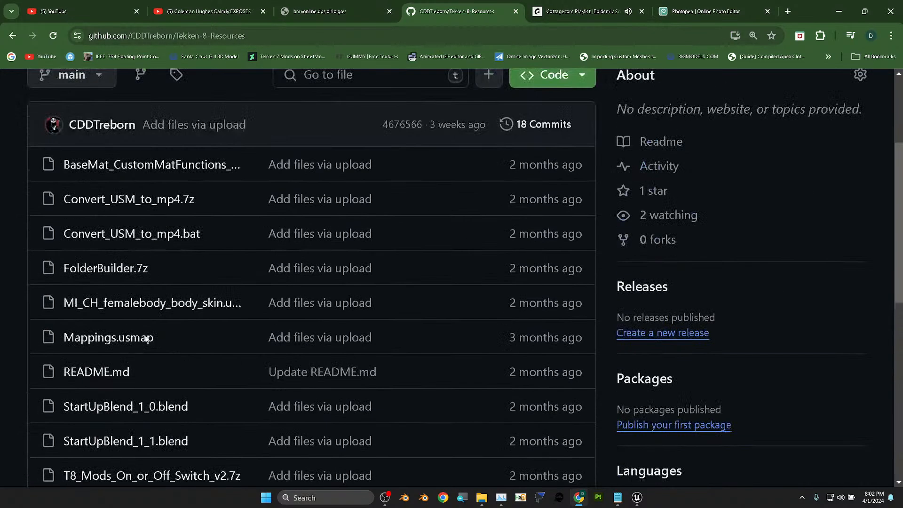
pyautogui.scroll(3, 297, 379)
# - Switch back to Unreal Editor and bring up the LDP_v2_Export mesh editor in place of the material window
pyautogui.click(482, 498)
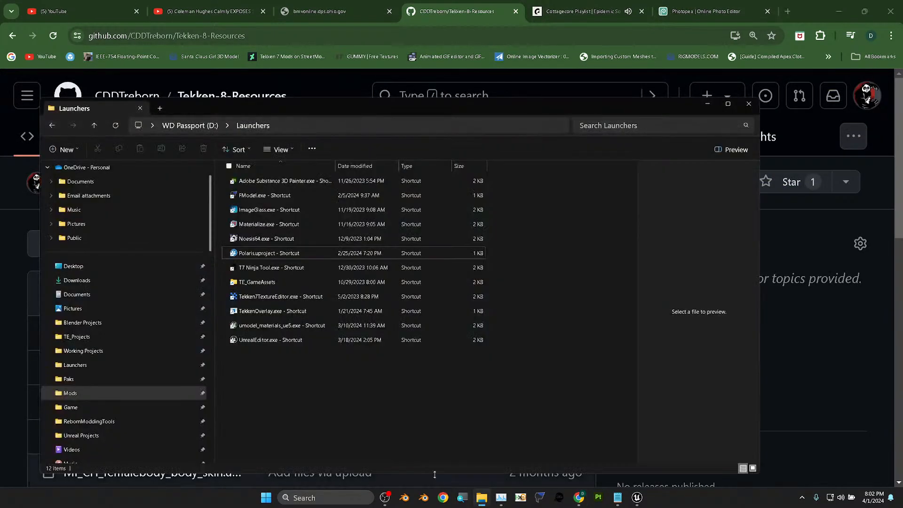
pyautogui.click(637, 498)
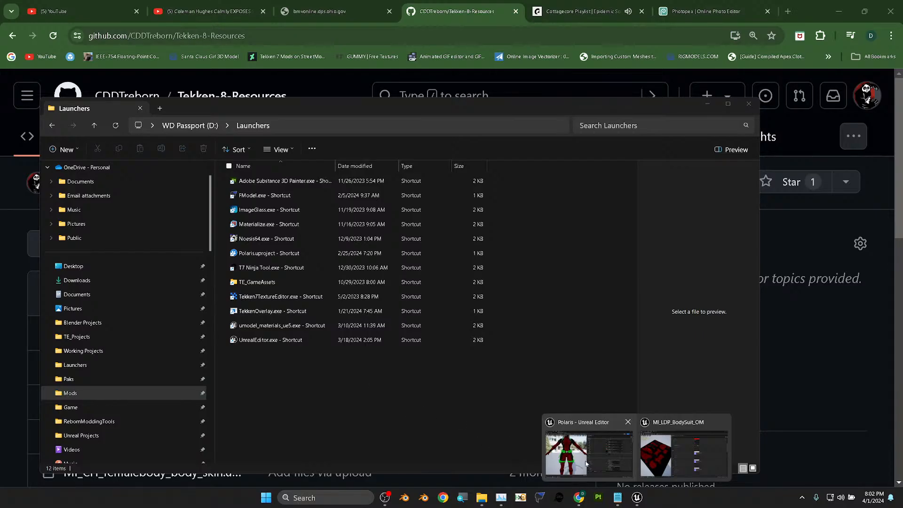
pyautogui.click(684, 452)
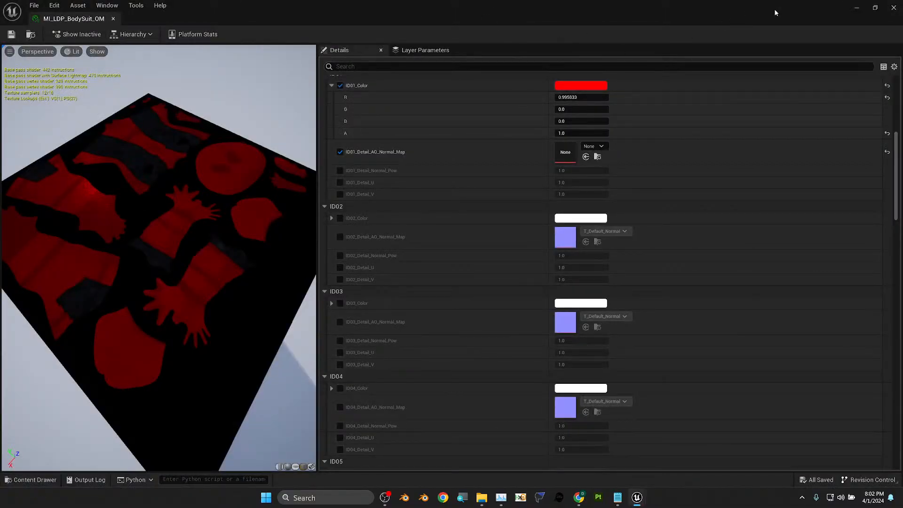
pyautogui.click(862, 10)
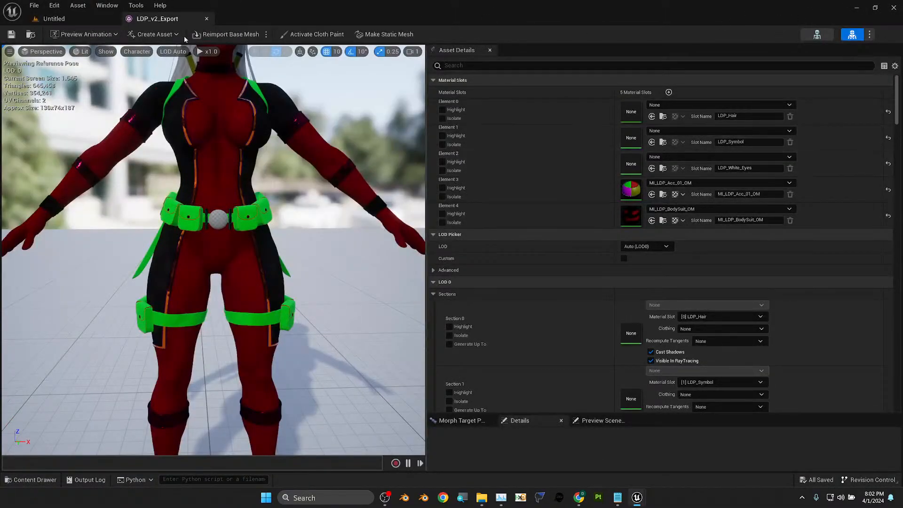
# - Open MI_LDP_BodySuit_OM from the mats folder and examine the parent material in its General settings
pyautogui.click(75, 17)
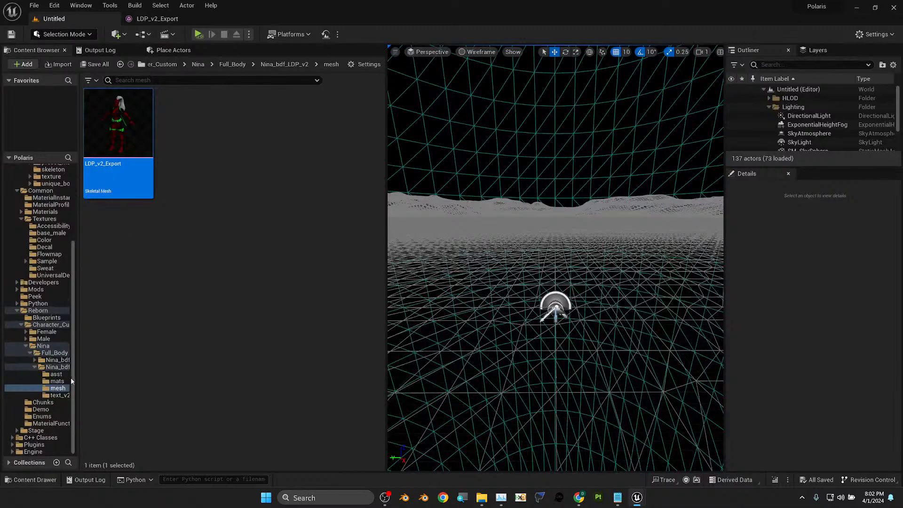
pyautogui.click(56, 381)
pyautogui.click(193, 158)
pyautogui.doubleClick(194, 159)
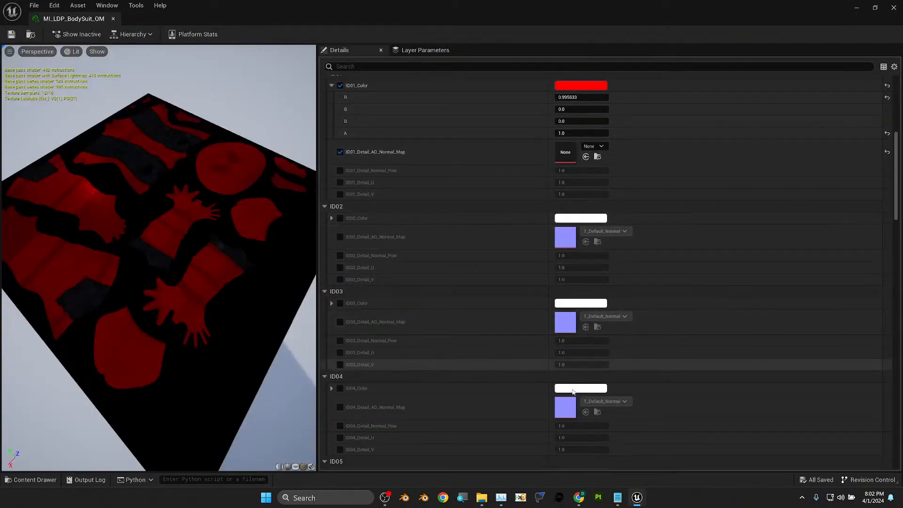
pyautogui.scroll(-5, 725, 230)
pyautogui.moveTo(896, 217); pyautogui.dragTo(897, 429)
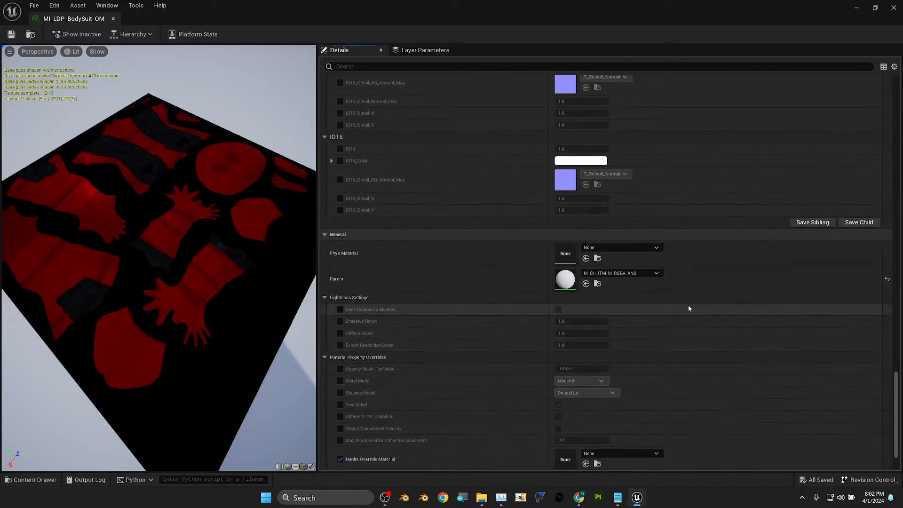
# - Open the parent material M_CH_ITM_id_RGBA_ANS and examine its graph around the Pattern and MF_RM_ID_BlendAll nodes
pyautogui.doubleClick(567, 280)
pyautogui.scroll(-3, 411, 252)
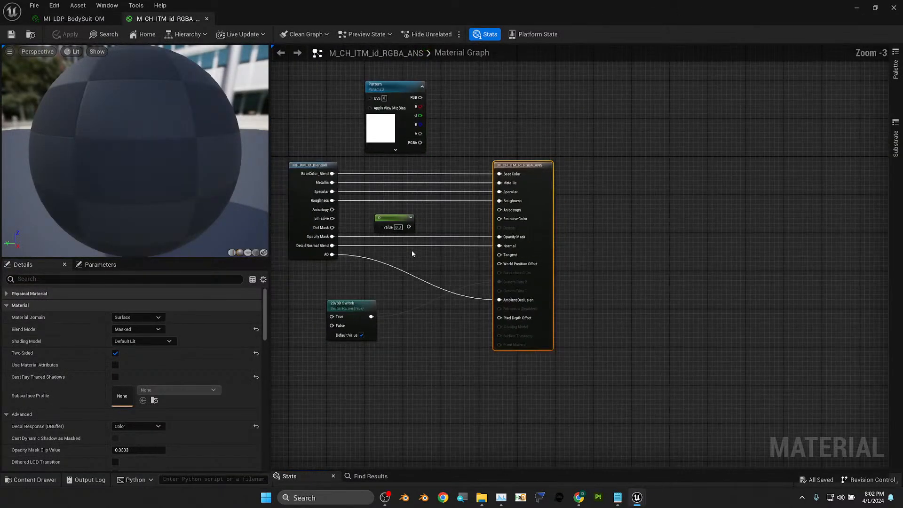
pyautogui.moveTo(411, 252); pyautogui.dragTo(508, 286, button='right')
pyautogui.scroll(3, 511, 285)
pyautogui.moveTo(484, 214); pyautogui.dragTo(492, 237, button='right')
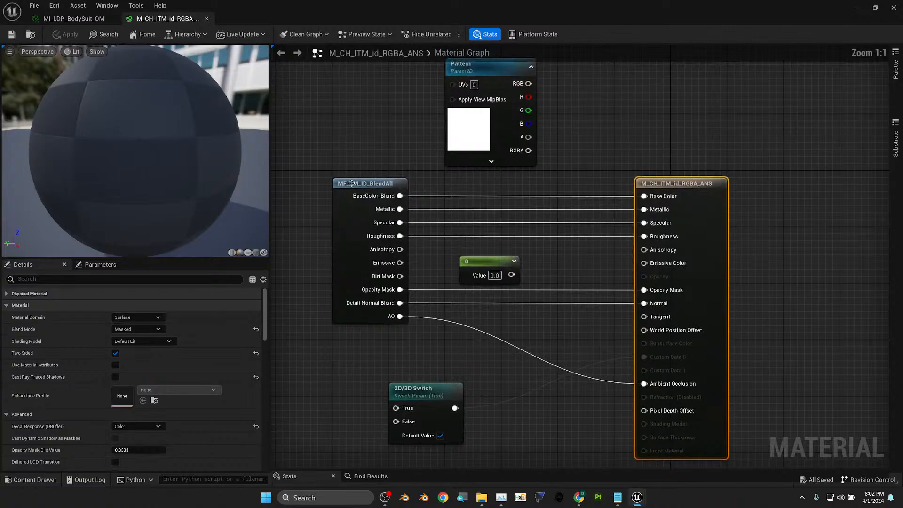
pyautogui.moveTo(492, 63)
pyautogui.mouseDown()
pyautogui.moveTo(452, 96)
pyautogui.moveTo(492, 76)
pyautogui.mouseUp()
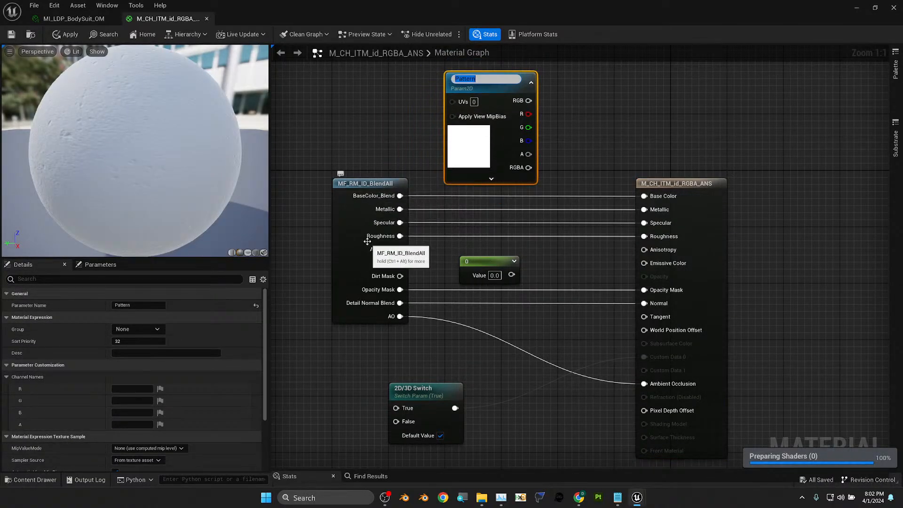
pyautogui.click(346, 236)
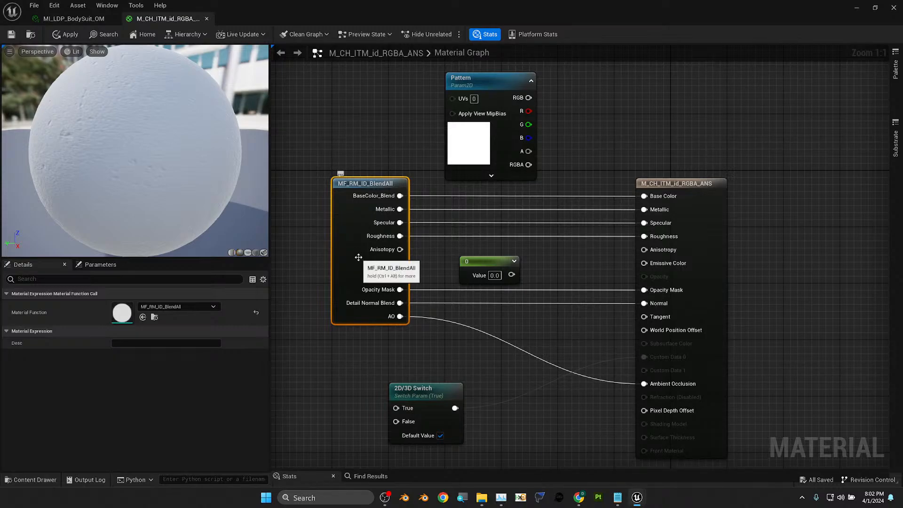
# - Bring up the MF_RM_ID_BlendAll function graph and examine how the Pattern texture feeds the Lerp before the BaseColor_Blend output
pyautogui.click(858, 9)
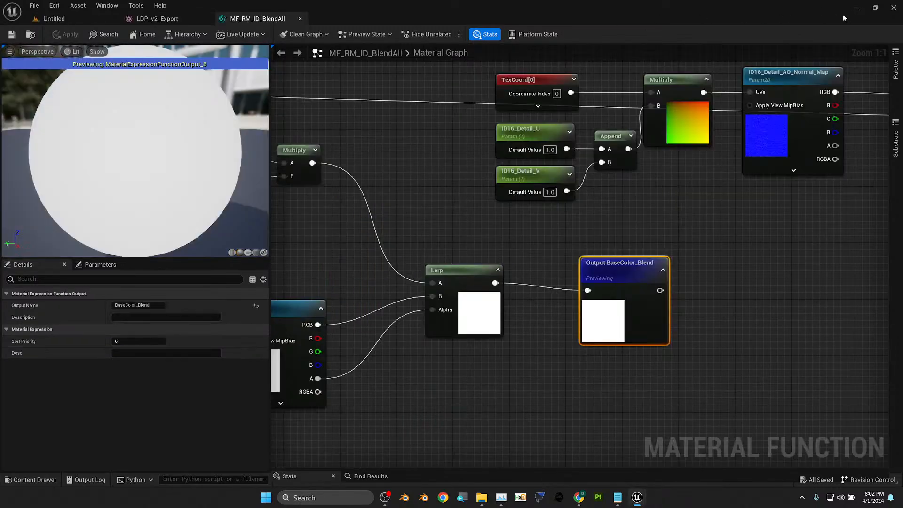
pyautogui.scroll(-2, 450, 206)
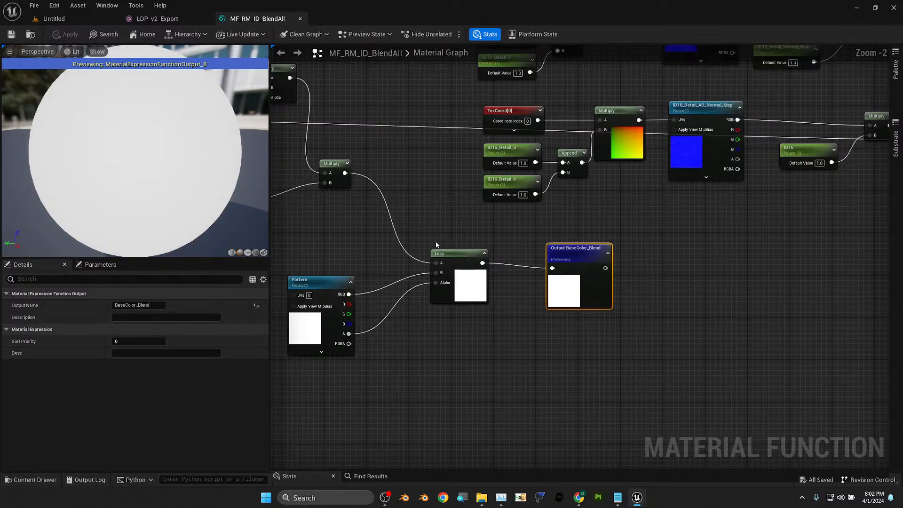
pyautogui.moveTo(384, 245); pyautogui.dragTo(482, 240, button='right')
pyautogui.scroll(1, 424, 283)
pyautogui.moveTo(425, 277)
pyautogui.mouseDown()
pyautogui.moveTo(429, 257)
pyautogui.moveTo(436, 269)
pyautogui.mouseUp()
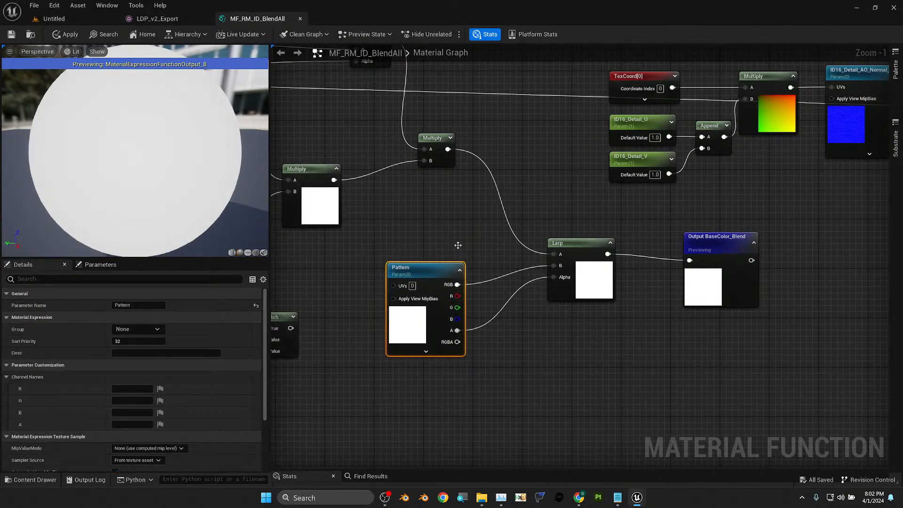
# - Look at the LDP_v2_Export mesh and the Untitled level, and return to the M_CH_ITM_id_RGBA_ANS material window
pyautogui.click(159, 19)
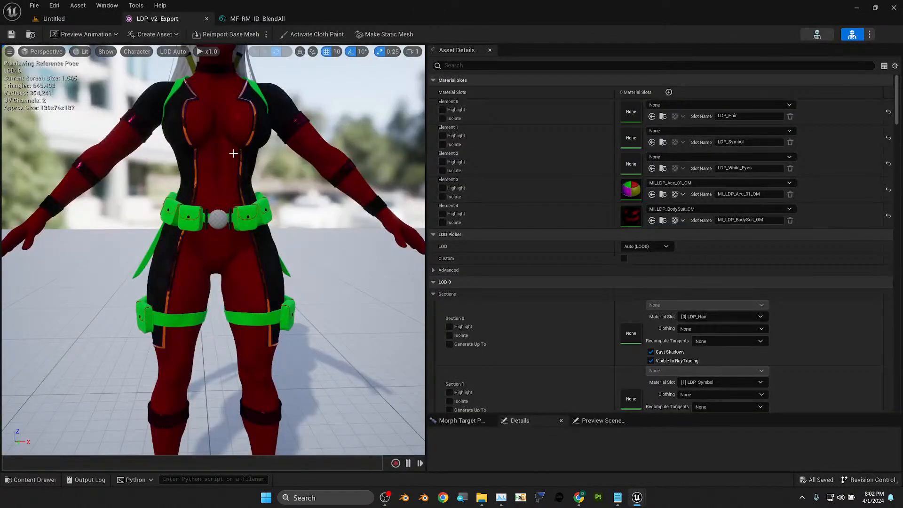
pyautogui.click(54, 19)
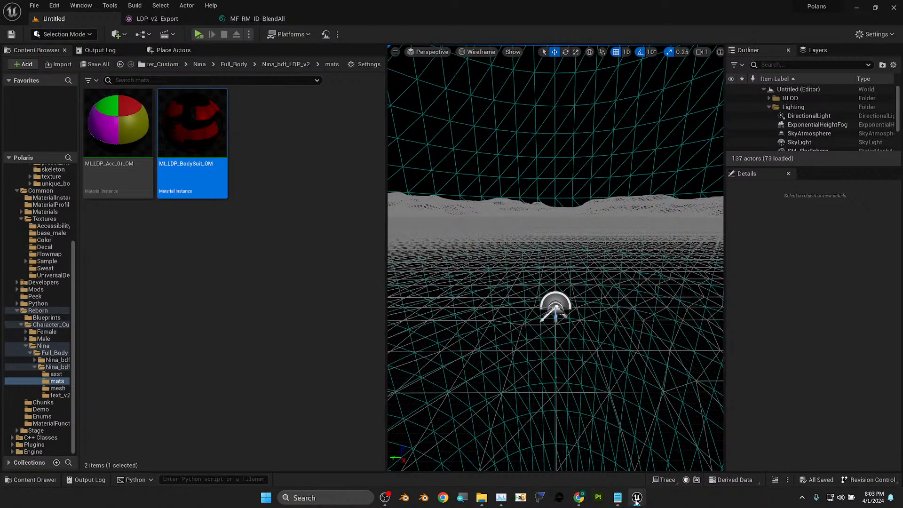
pyautogui.moveTo(637, 497)
pyautogui.click(676, 462)
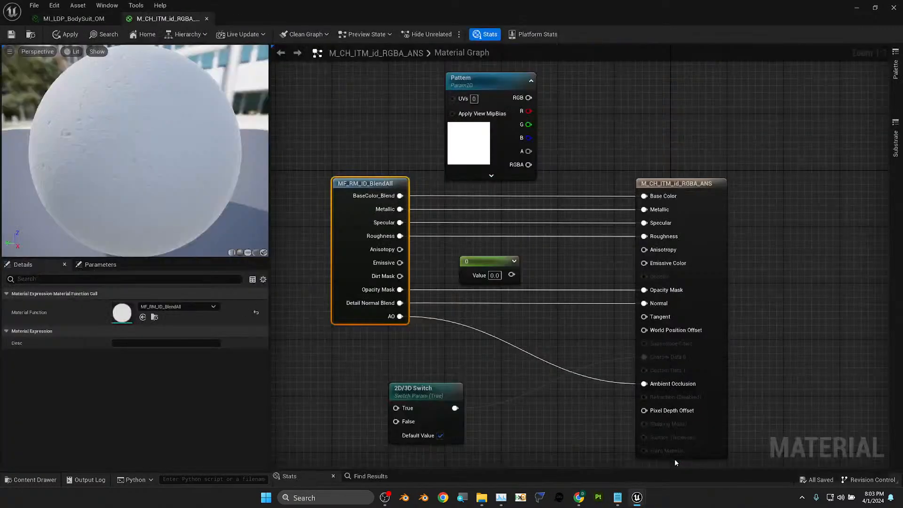
# - Inspect the 0 constant and 2D/3D Switch nodes in the M_CH_ITM_id_RGBA_ANS graph
pyautogui.moveTo(479, 267); pyautogui.dragTo(520, 260)
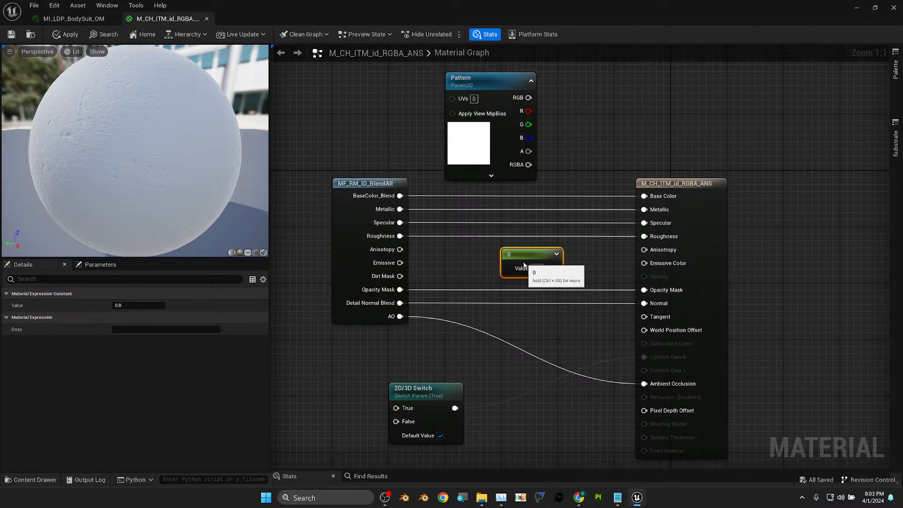
pyautogui.moveTo(584, 268); pyautogui.dragTo(495, 249, button='right')
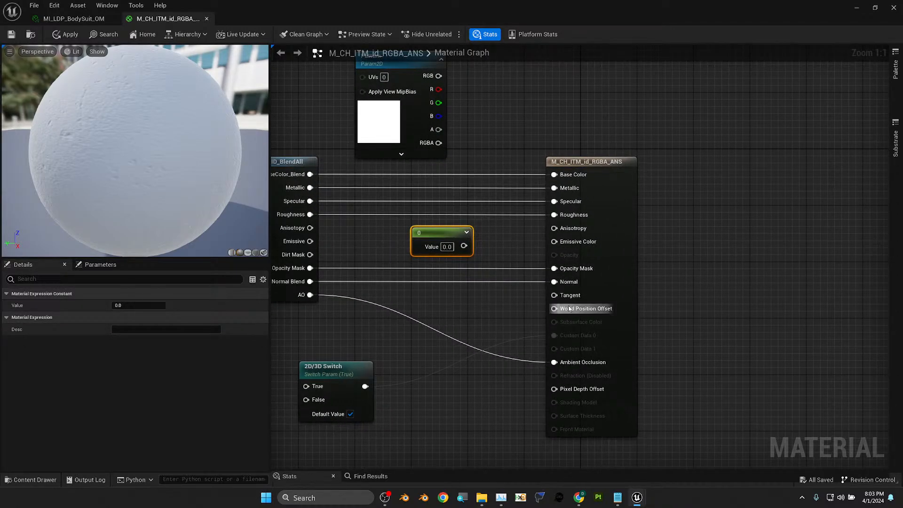
pyautogui.moveTo(413, 310); pyautogui.dragTo(552, 345, button='right')
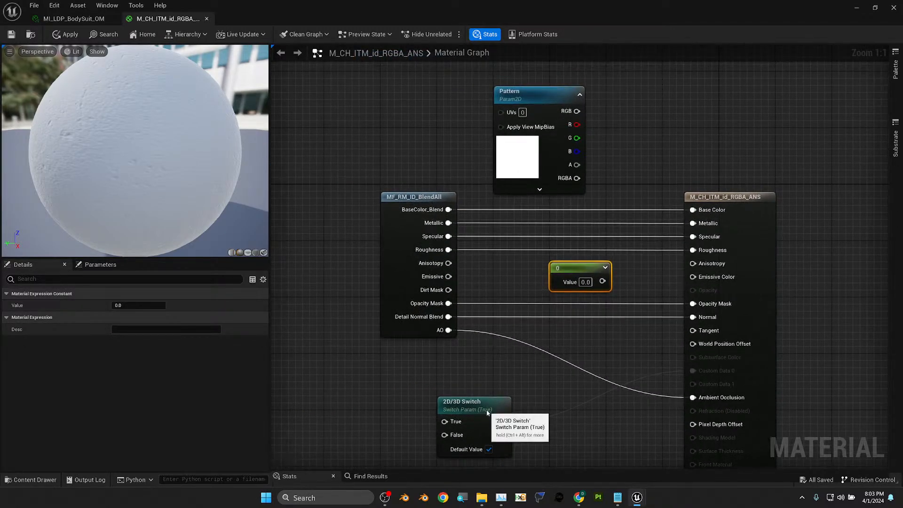
pyautogui.click(470, 398)
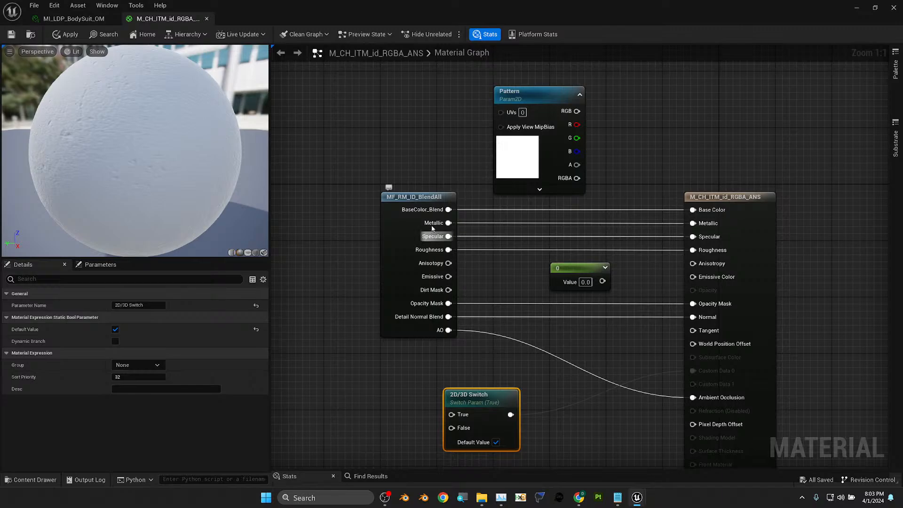
# - Return to MI_LDP_BodySuit_OM and review its parameters from the ID16 group up to the Global Texture Parameter Values
pyautogui.click(74, 18)
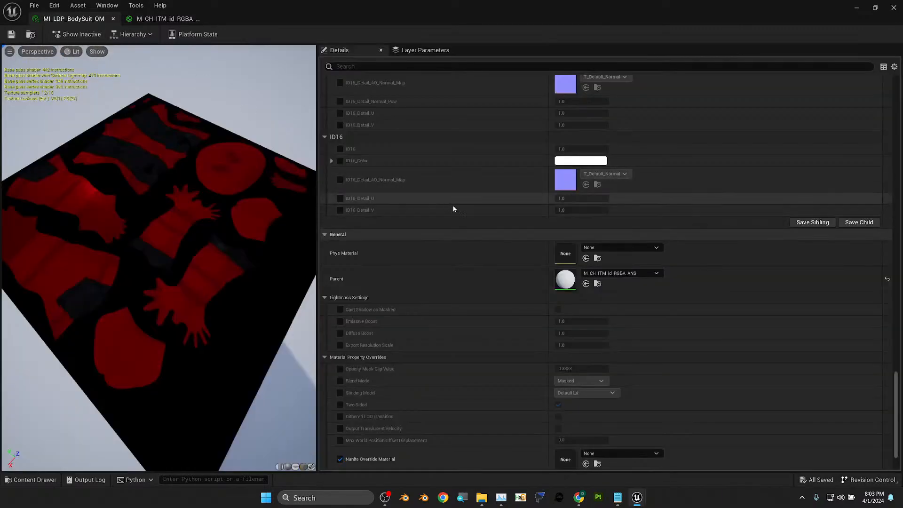
pyautogui.scroll(2, 398, 186)
pyautogui.scroll(3, 398, 190)
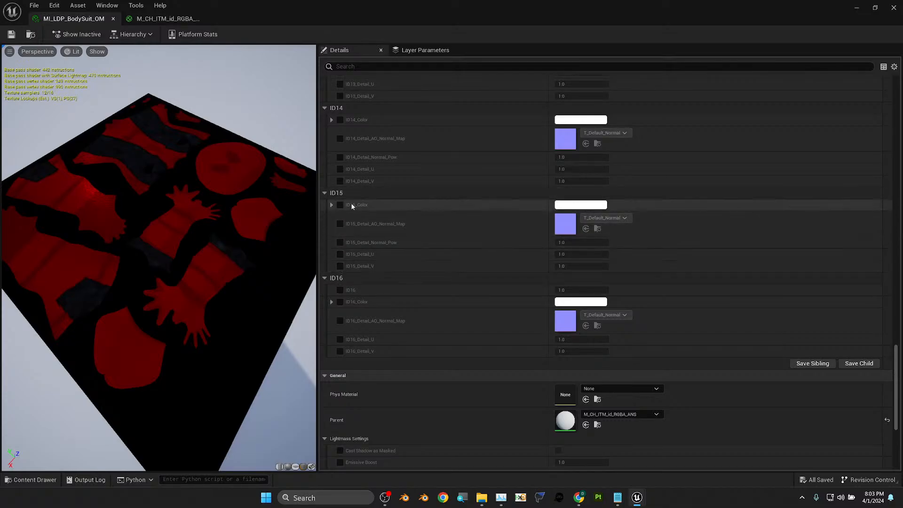
pyautogui.scroll(8, 353, 207)
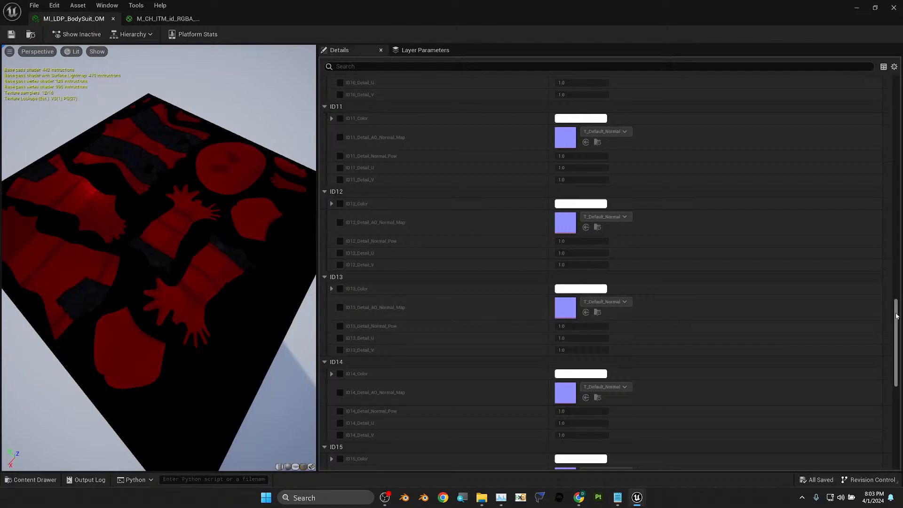
pyautogui.moveTo(896, 316); pyautogui.dragTo(896, 96)
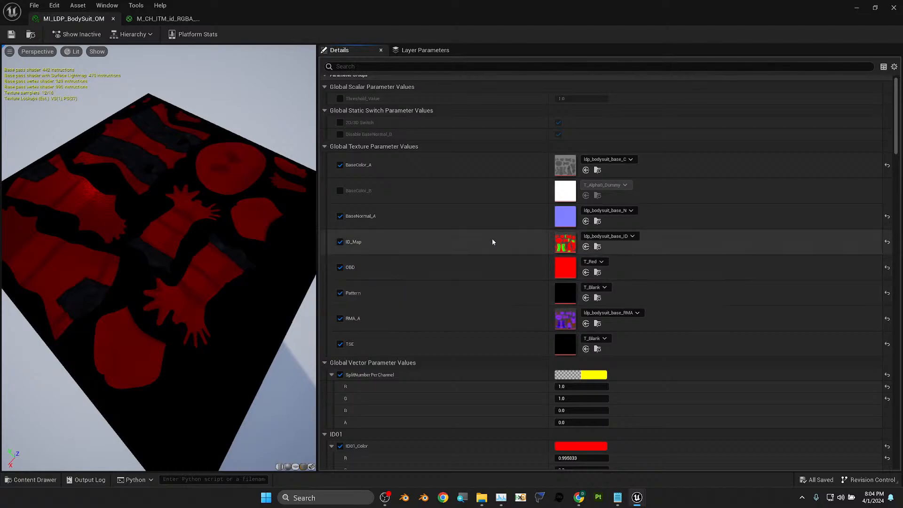
pyautogui.scroll(1, 522, 235)
pyautogui.scroll(-1, 524, 242)
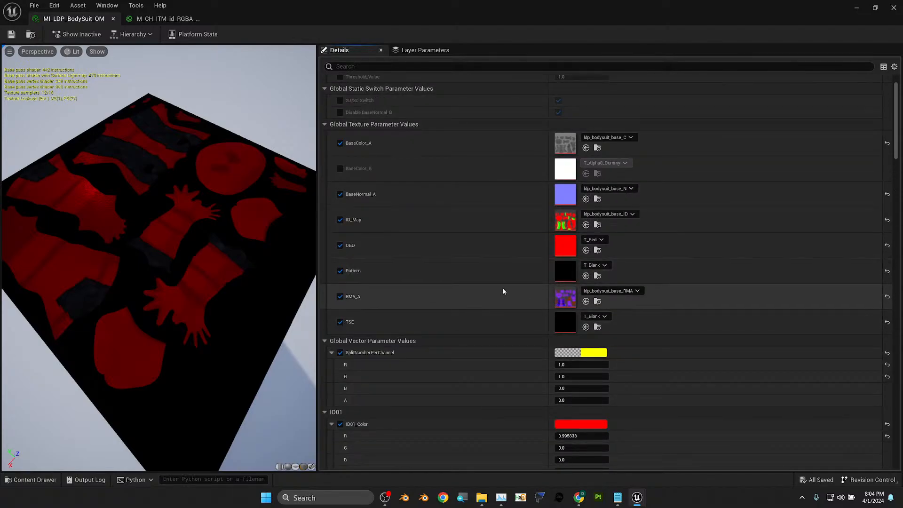
# - Close the M_CH_ITM_id_RGBA_ANS material without applying its changes
pyautogui.click(174, 18)
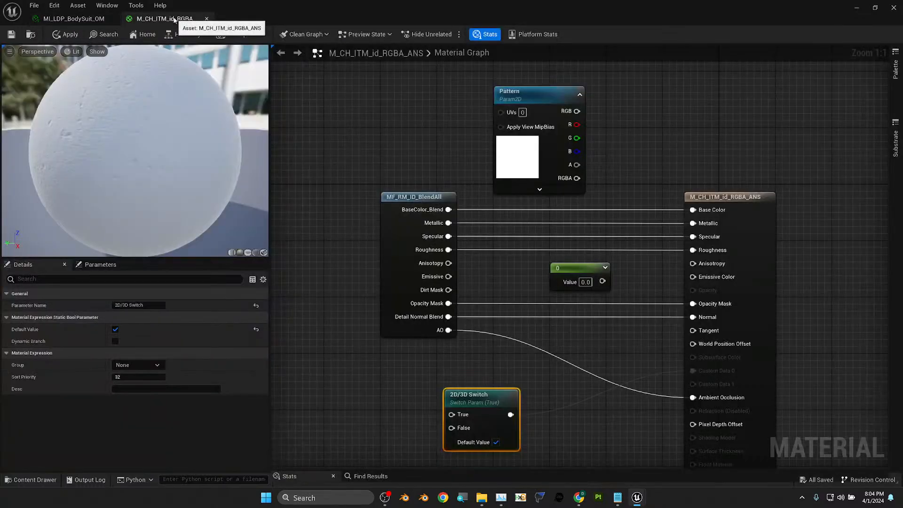
pyautogui.click(207, 19)
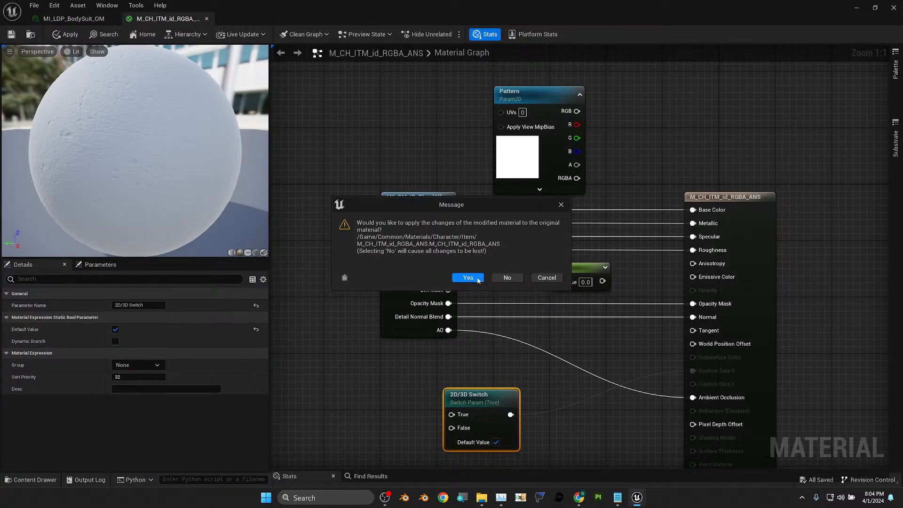
pyautogui.click(507, 279)
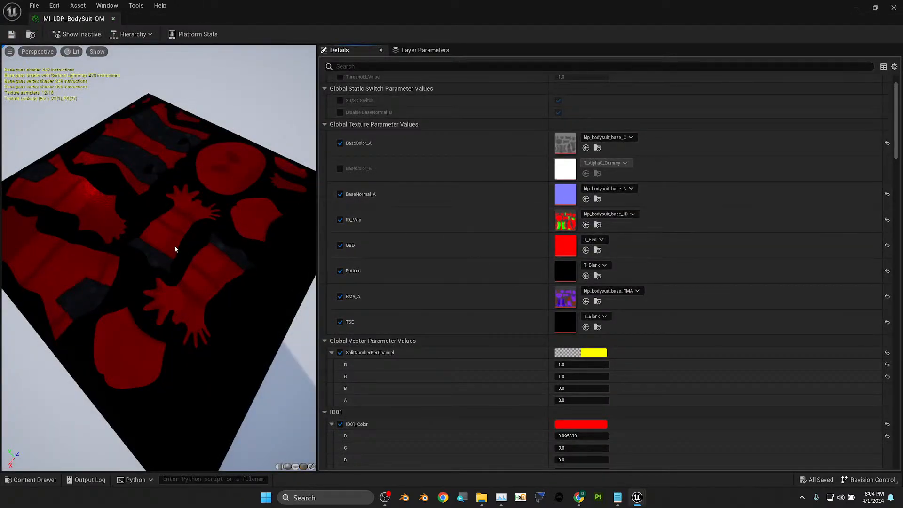
# - Restore the MI_LDP_BodySuit_OM window to a smaller size beside the Content Browser and open the text_v2 folder
pyautogui.scroll(-4, 175, 250)
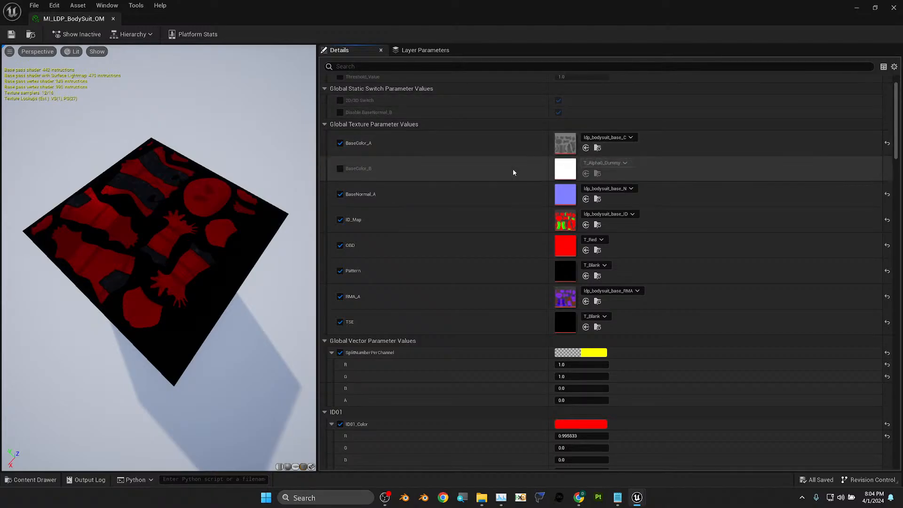
pyautogui.click(876, 8)
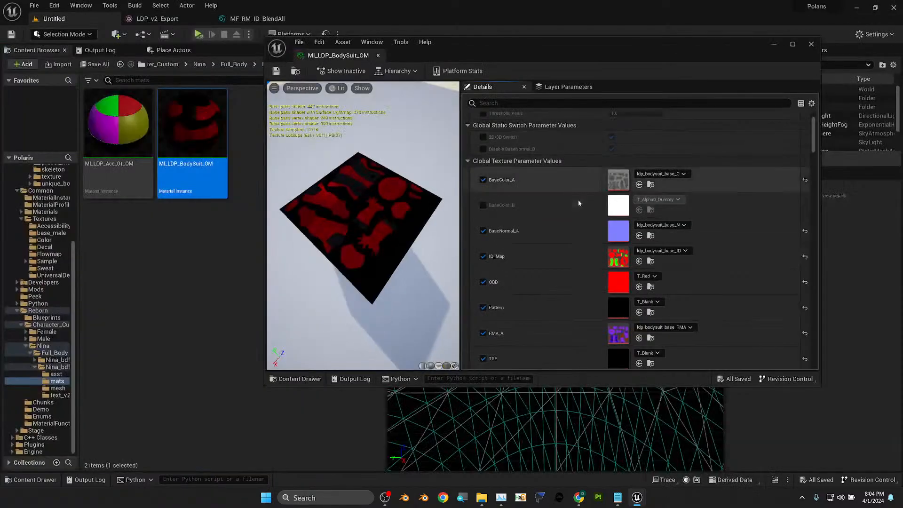
pyautogui.click(55, 395)
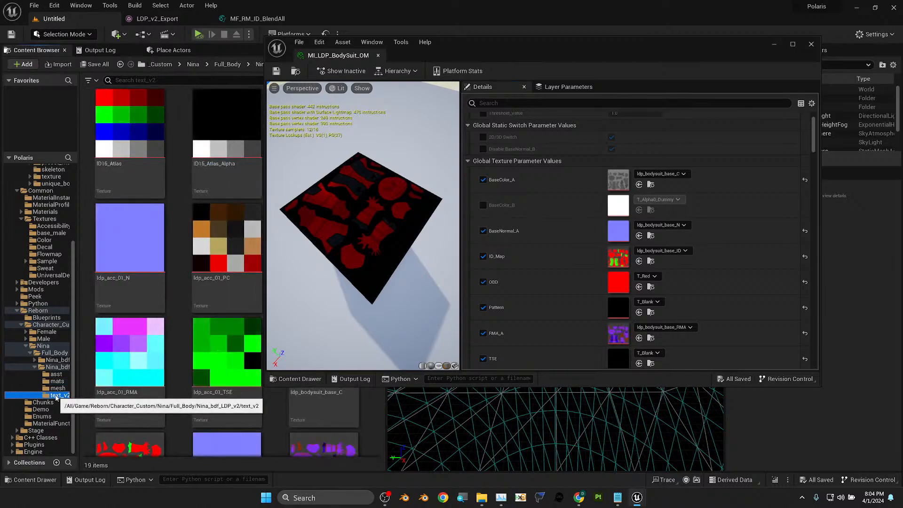
pyautogui.moveTo(573, 49); pyautogui.dragTo(707, 58)
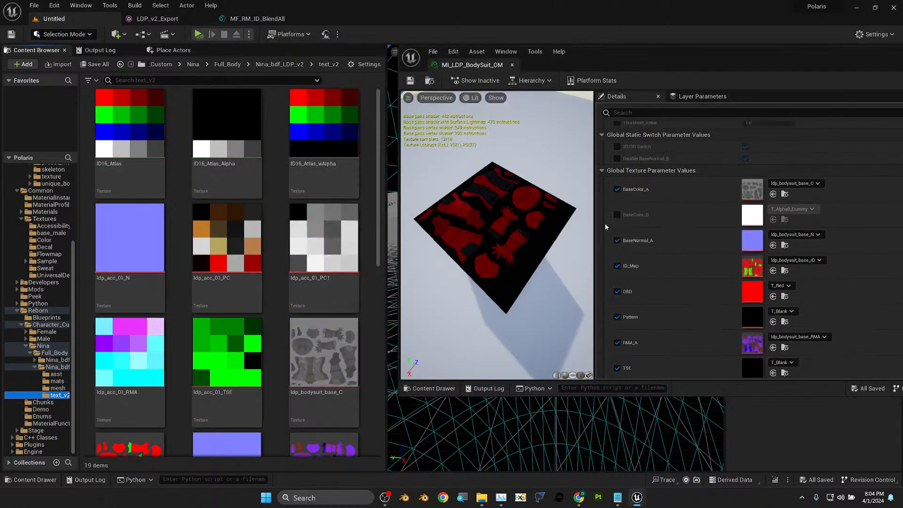
# - Find the ldp_bodysuit_base_C texture in the text_v2 folder and duplicate it
pyautogui.scroll(-2, 245, 346)
pyautogui.scroll(-5, 244, 346)
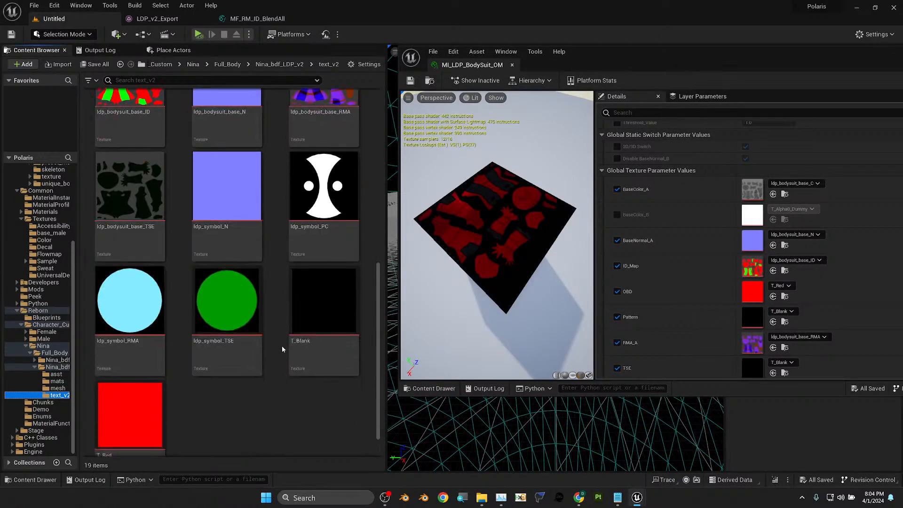
pyautogui.click(137, 263)
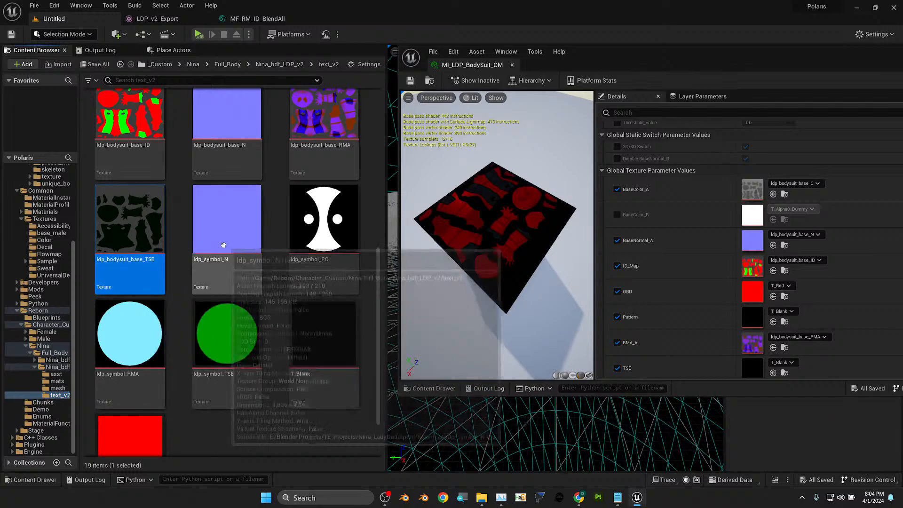
pyautogui.scroll(1, 219, 249)
pyautogui.scroll(3, 219, 249)
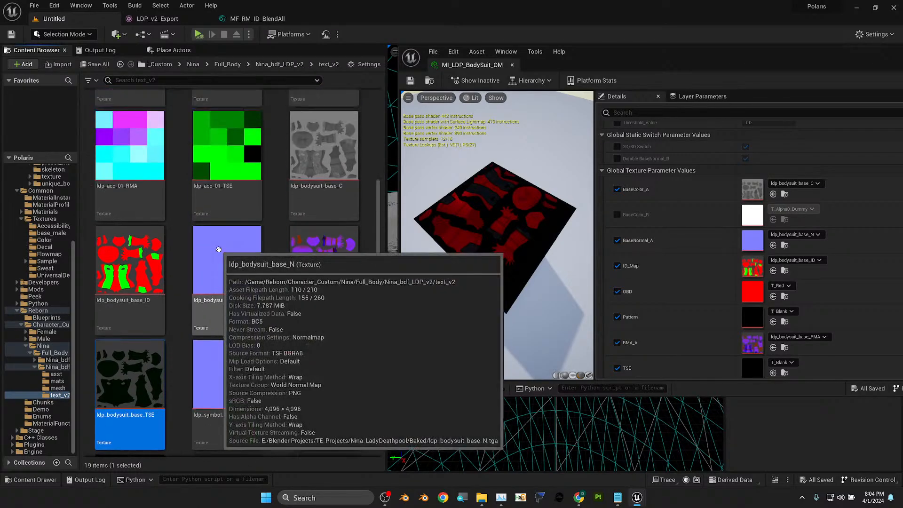
pyautogui.click(331, 177)
pyautogui.rightClick(340, 173)
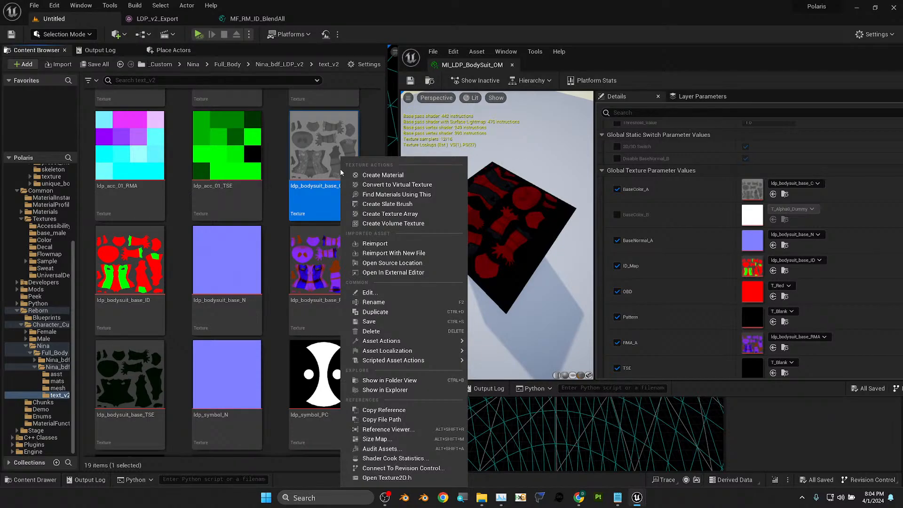
pyautogui.click(382, 312)
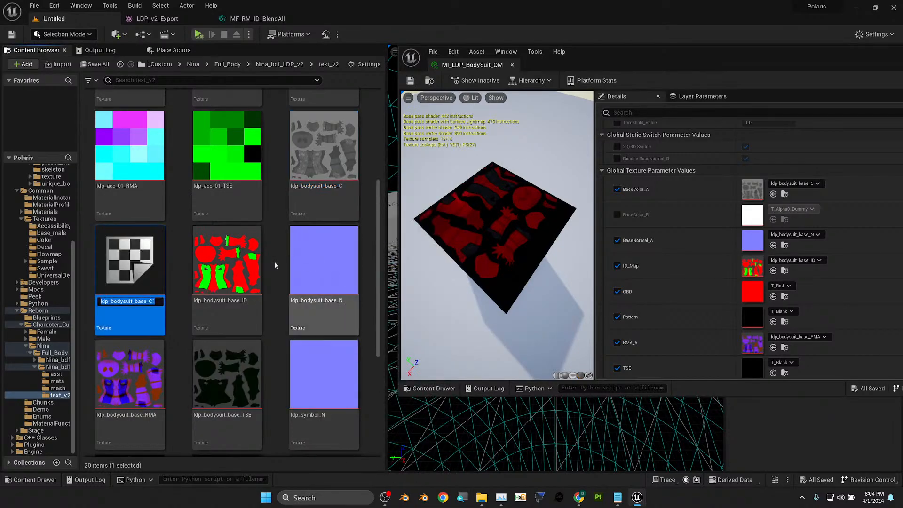
# - Open the duplicated bodysuit base color texture and set its Brightness Curve adjustment to 1.0
pyautogui.doubleClick(117, 268)
pyautogui.scroll(-10, 828, 291)
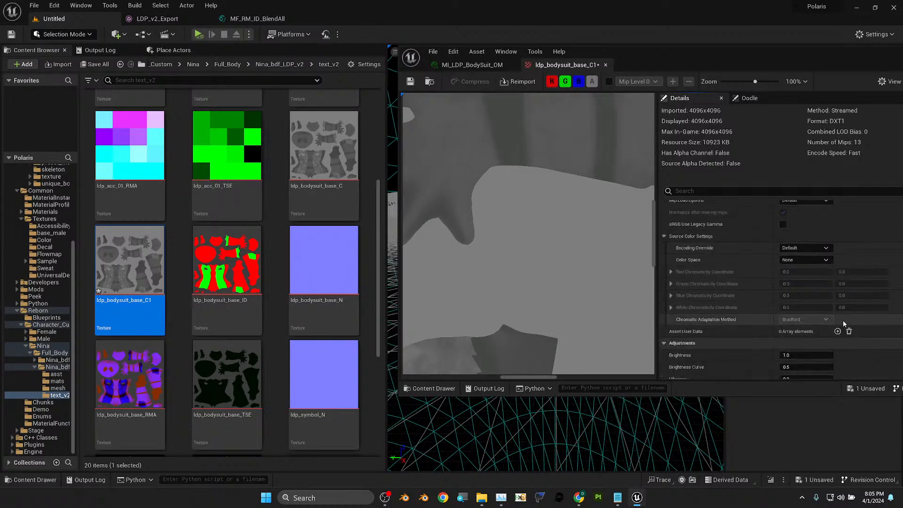
pyautogui.scroll(-3, 842, 320)
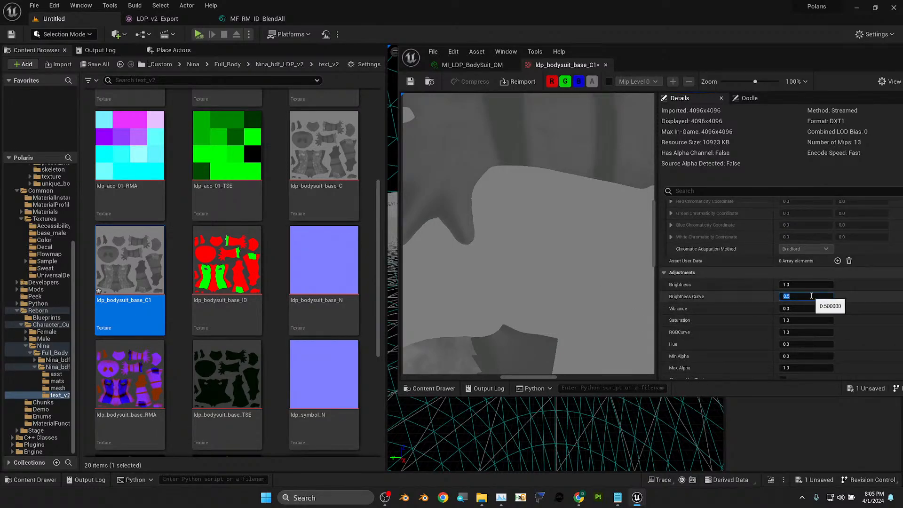
pyautogui.press('Return')
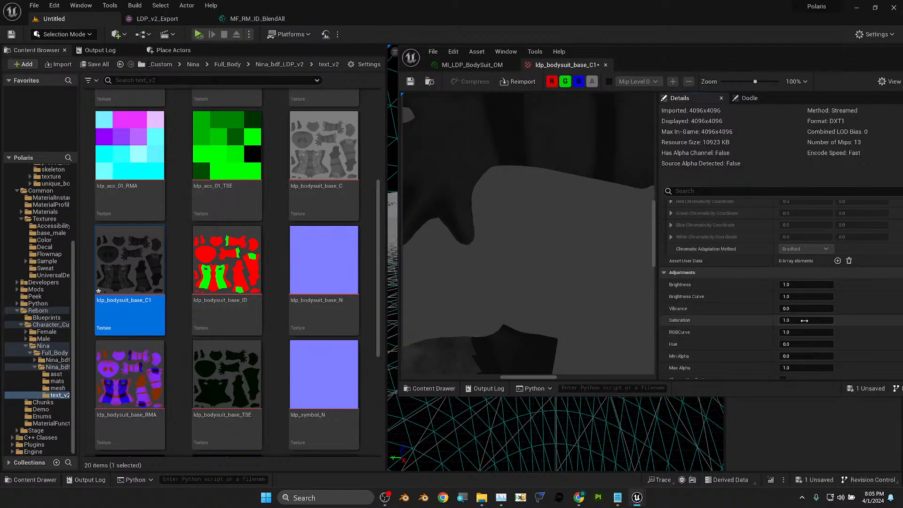
pyautogui.scroll(-6, 536, 266)
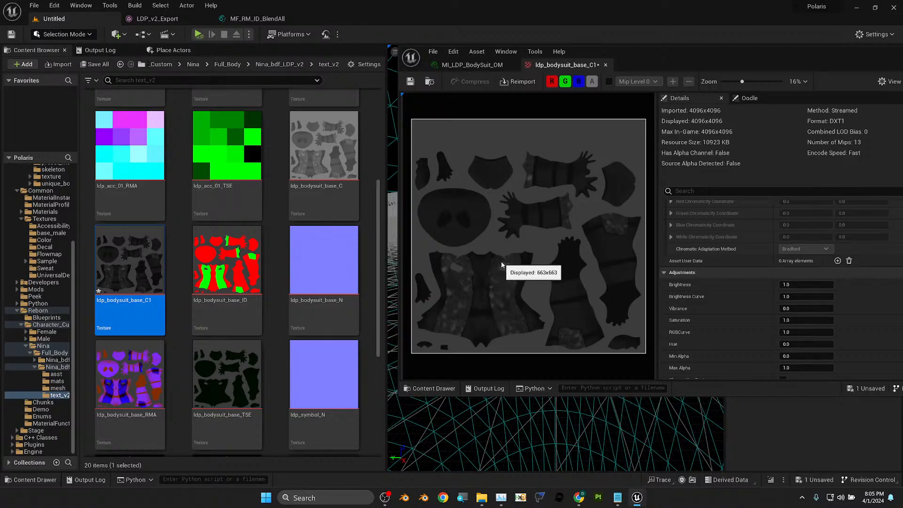
# - Set the Brightness Curve of the duplicated bodysuit base color texture to 0.5 and close its editor
pyautogui.scroll(1, 573, 236)
pyautogui.scroll(-1, 824, 330)
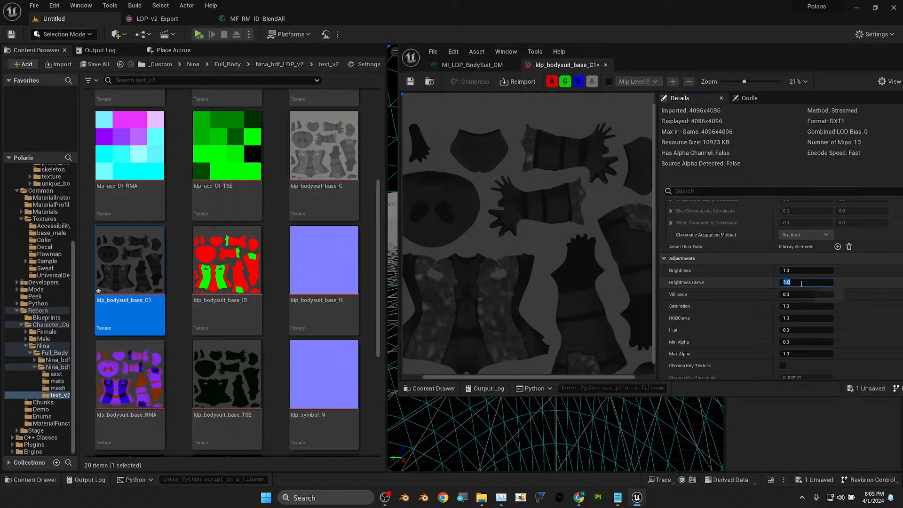
pyautogui.write('0.5')
pyautogui.press('Return')
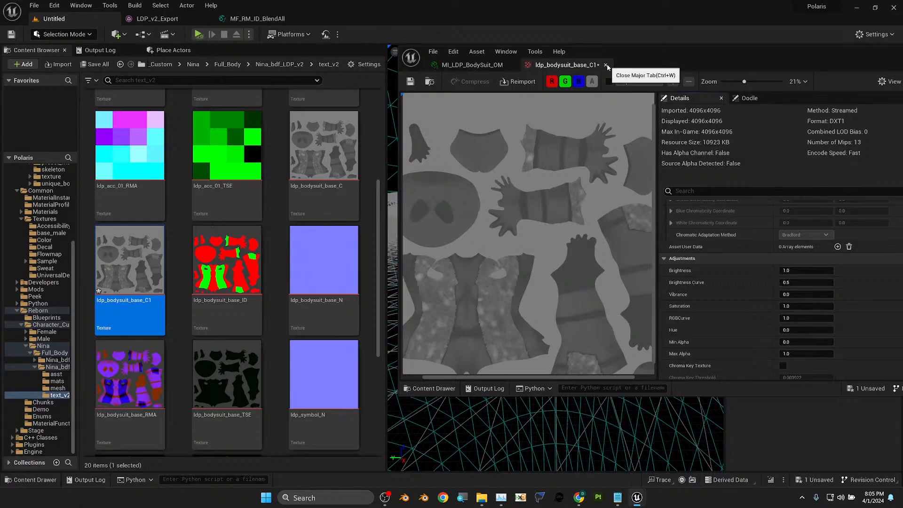
pyautogui.click(606, 65)
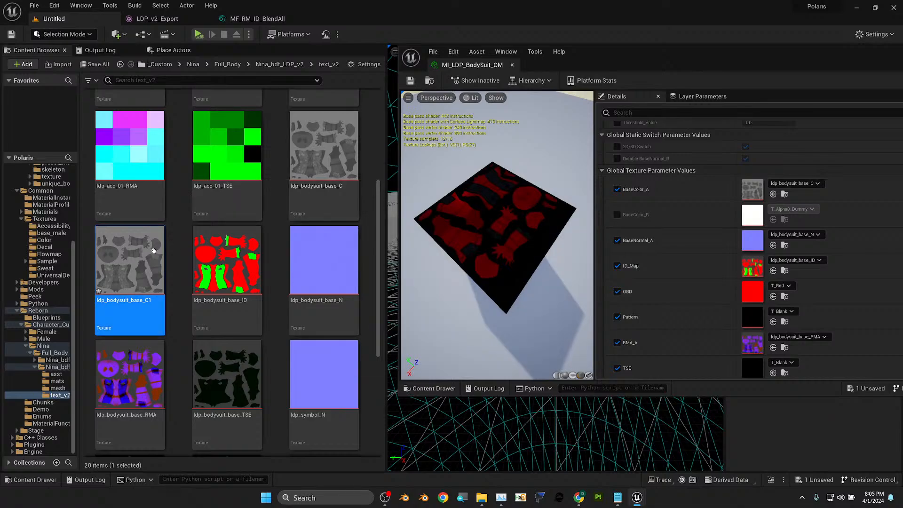
# - Delete the duplicate texture ldp_bodysuit_base_C1 from the text_v2 folder
pyautogui.rightClick(143, 270)
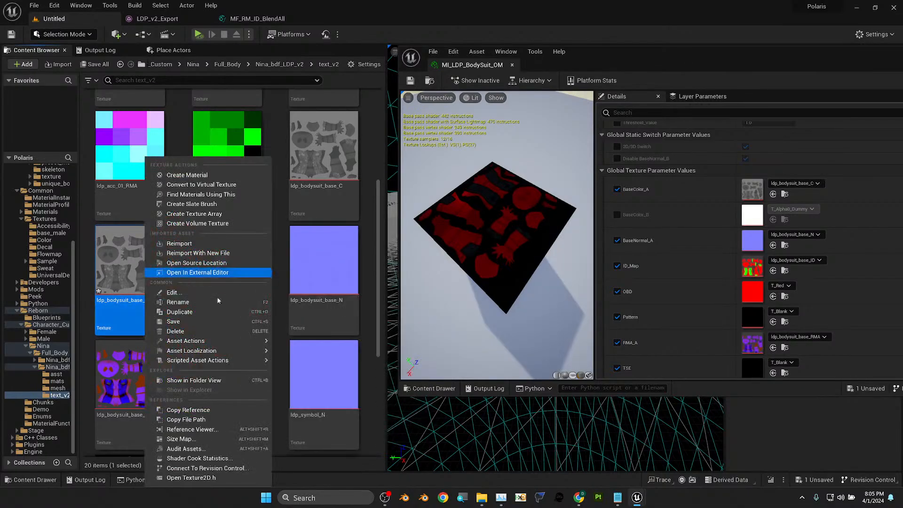
pyautogui.click(224, 331)
pyautogui.click(379, 384)
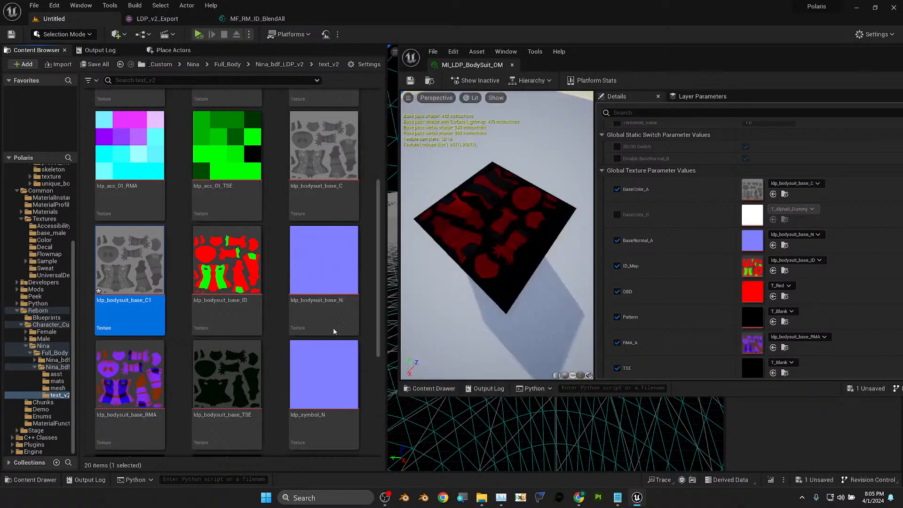
# - Open the original ldp_bodysuit_base_C texture, set its Brightness Curve to 0.25, and save it
pyautogui.doubleClick(324, 146)
pyautogui.scroll(-5, 752, 291)
pyautogui.scroll(-6, 828, 317)
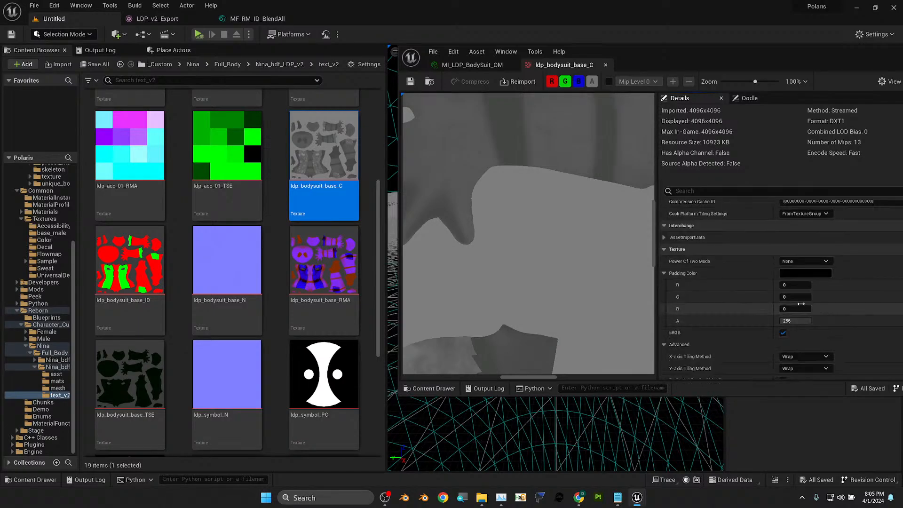
pyautogui.scroll(-1, 831, 316)
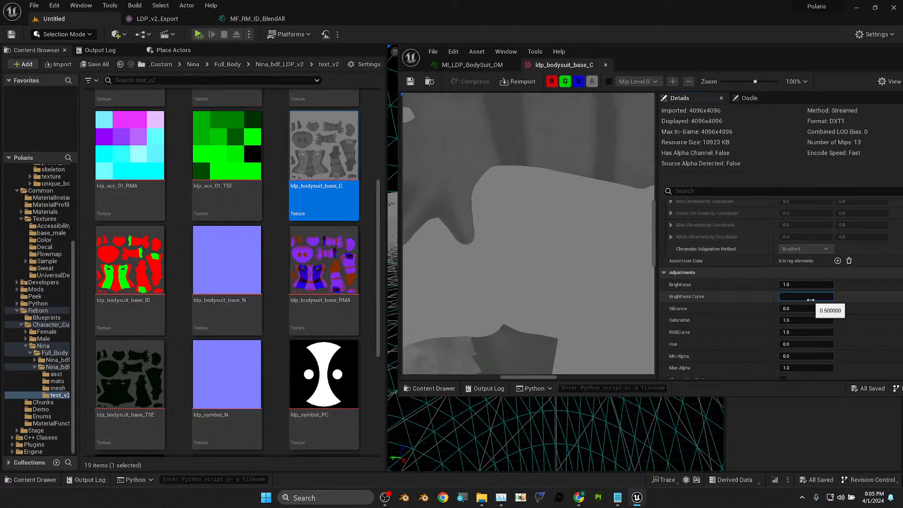
pyautogui.press('Return')
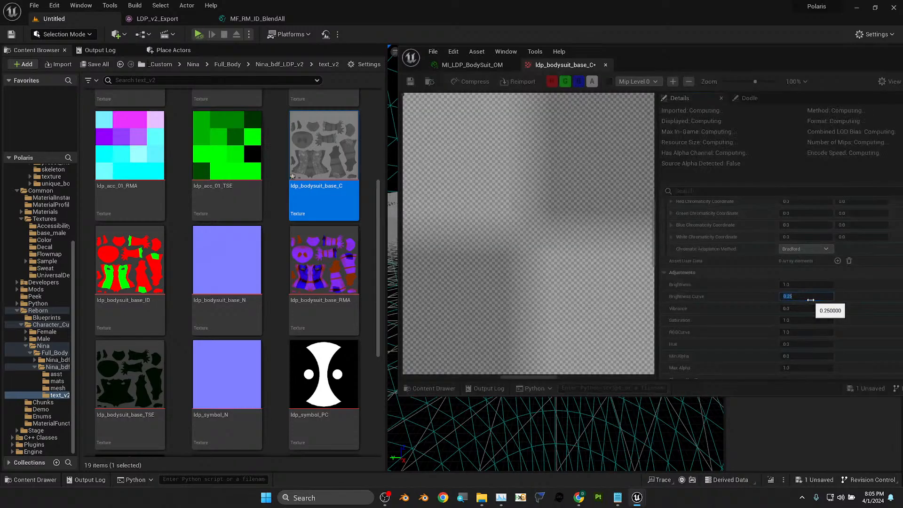
pyautogui.scroll(-5, 562, 237)
pyautogui.scroll(-2, 562, 236)
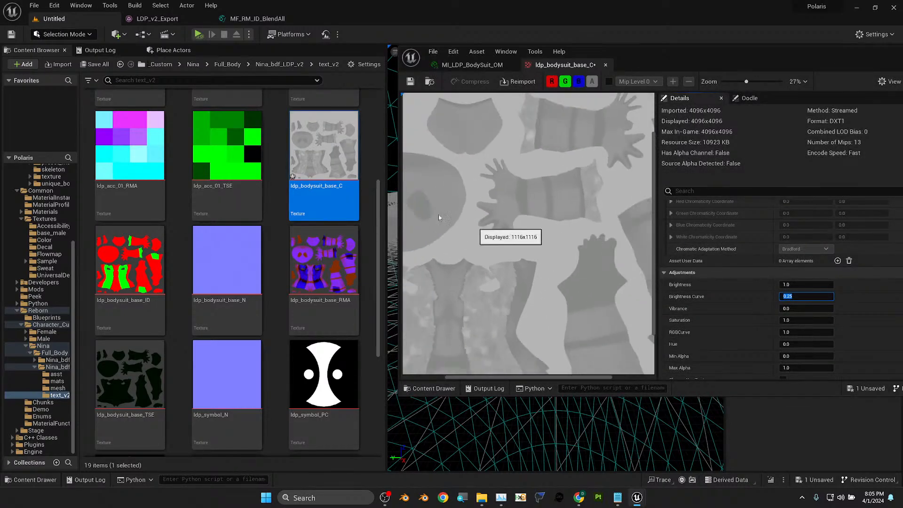
pyautogui.click(410, 83)
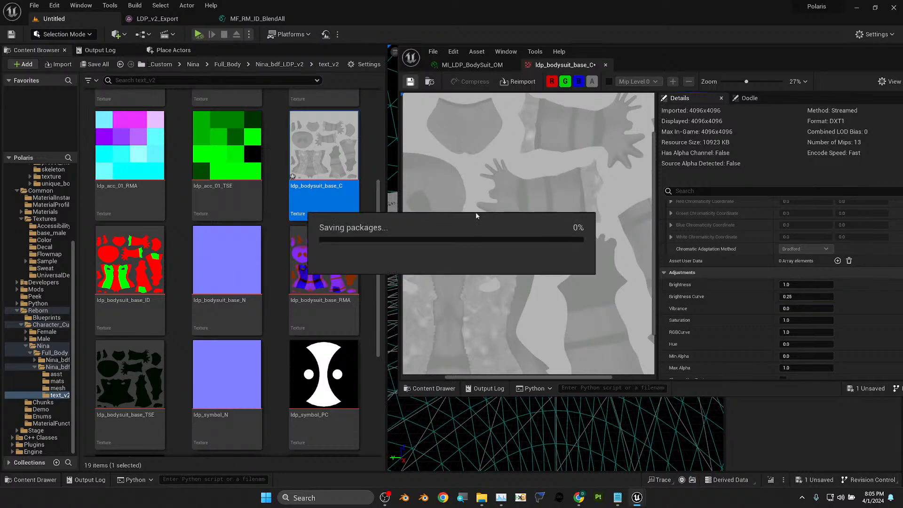
# - Return to MI_LDP_BodySuit_OM, move its window toward the screen center, and examine the preview and texture parameters
pyautogui.click(471, 65)
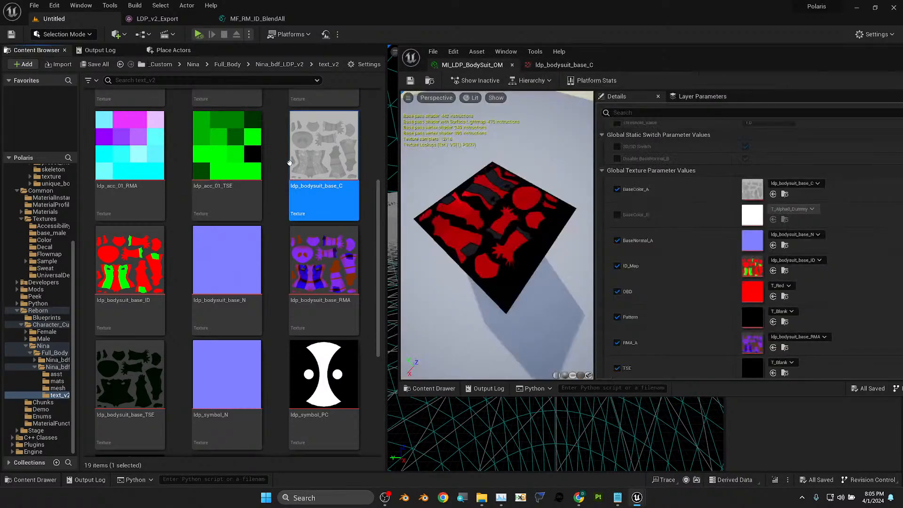
pyautogui.moveTo(678, 50); pyautogui.dragTo(537, 41)
pyautogui.scroll(-2, 563, 253)
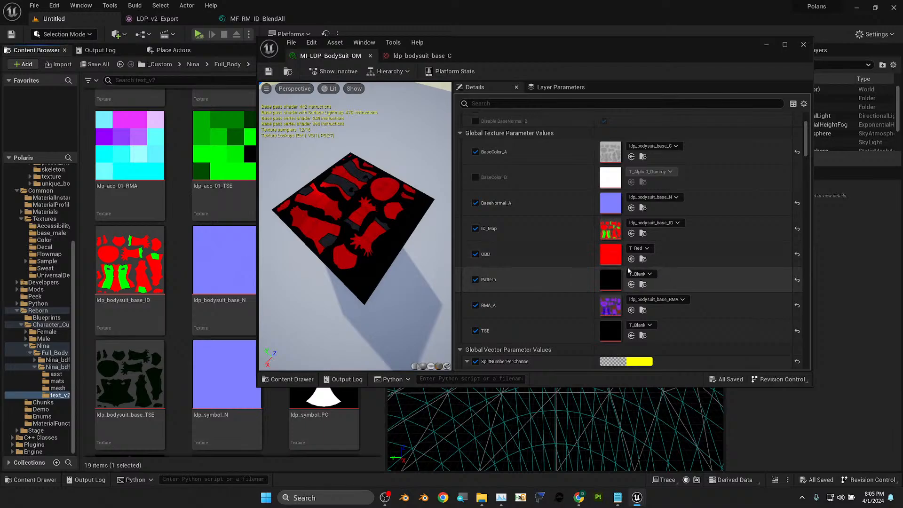
pyautogui.moveTo(398, 252); pyautogui.dragTo(428, 254)
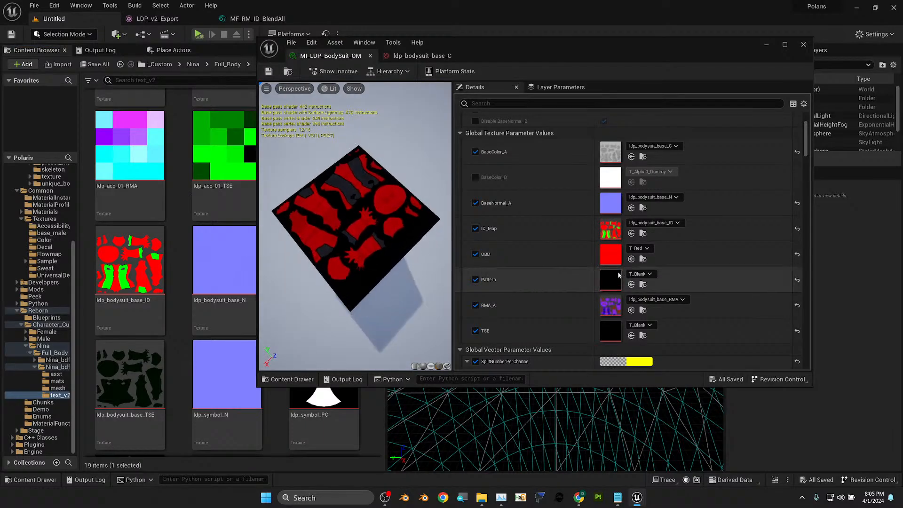
pyautogui.scroll(2, 597, 287)
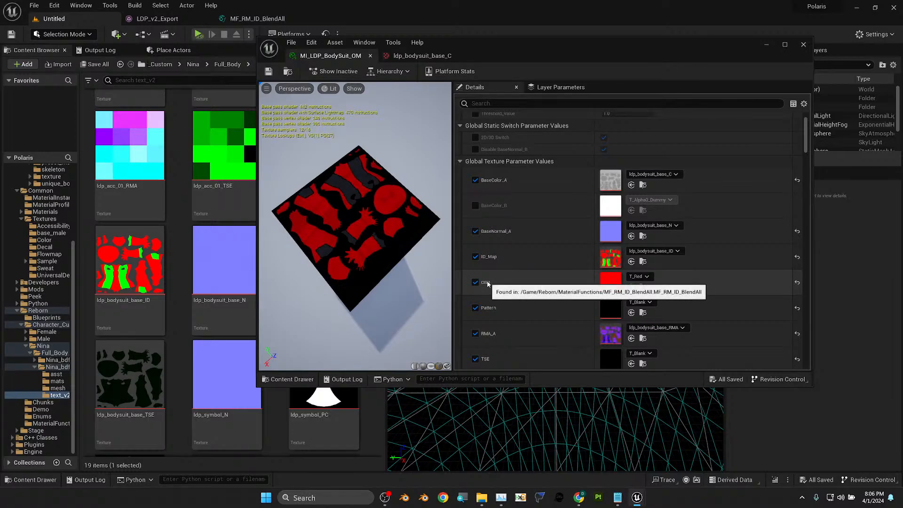
# - Inspect the Pattern parameter's T_Blank texture with its channel display changed, compare it with ldp_bodysuit_base_C, and return to the material instance
pyautogui.doubleClick(605, 309)
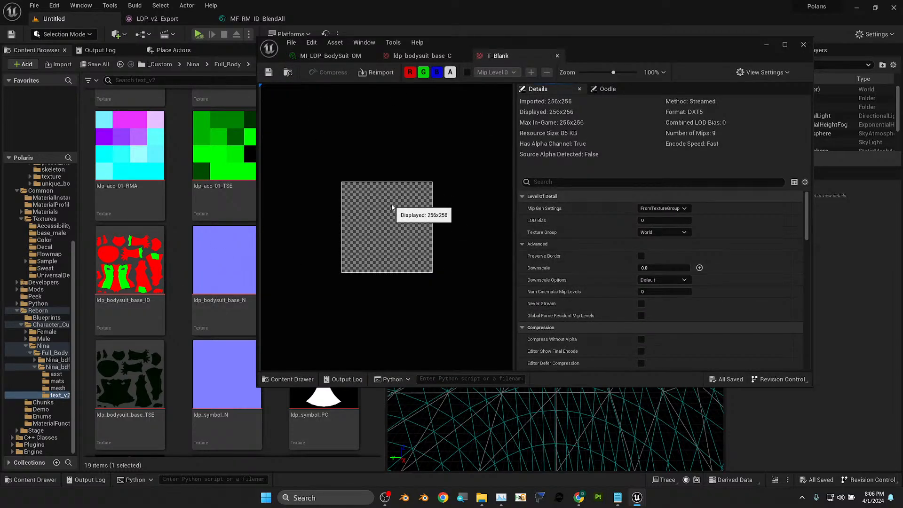
pyautogui.click(447, 72)
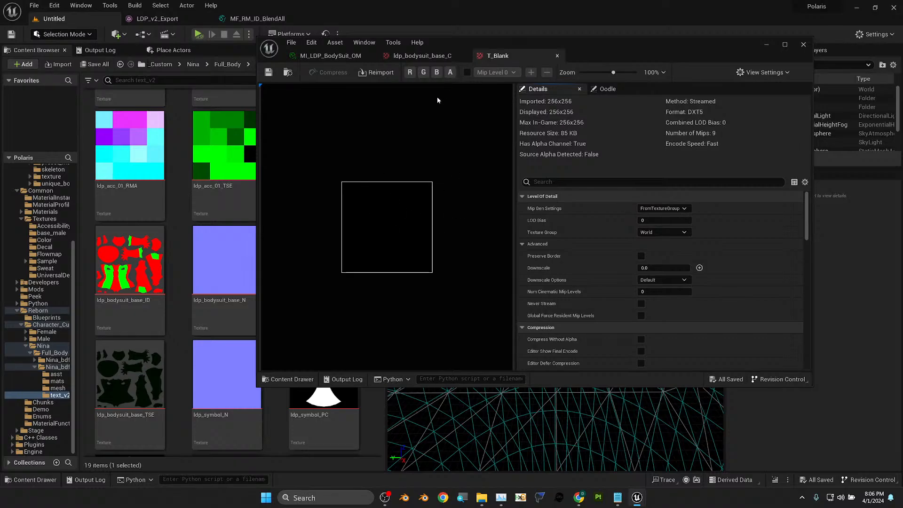
pyautogui.click(429, 59)
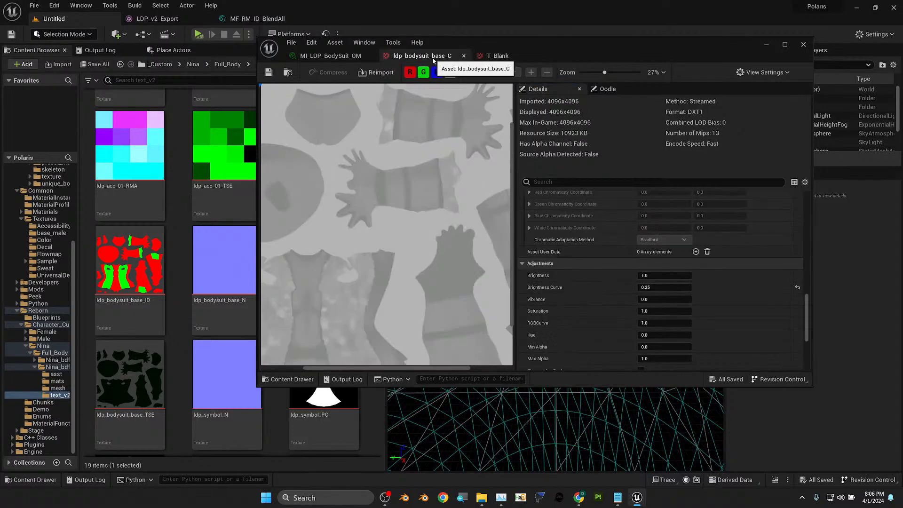
pyautogui.click(507, 58)
pyautogui.click(331, 55)
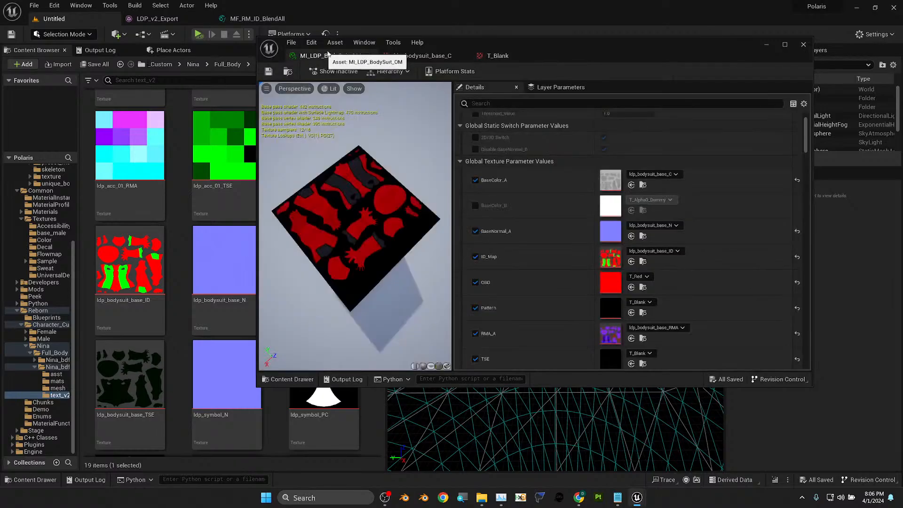
# - Assign the ldp_bodysuit_base_TSE texture to the TSE parameter of MI_LDP_BodySuit_OM
pyautogui.scroll(-2, 573, 315)
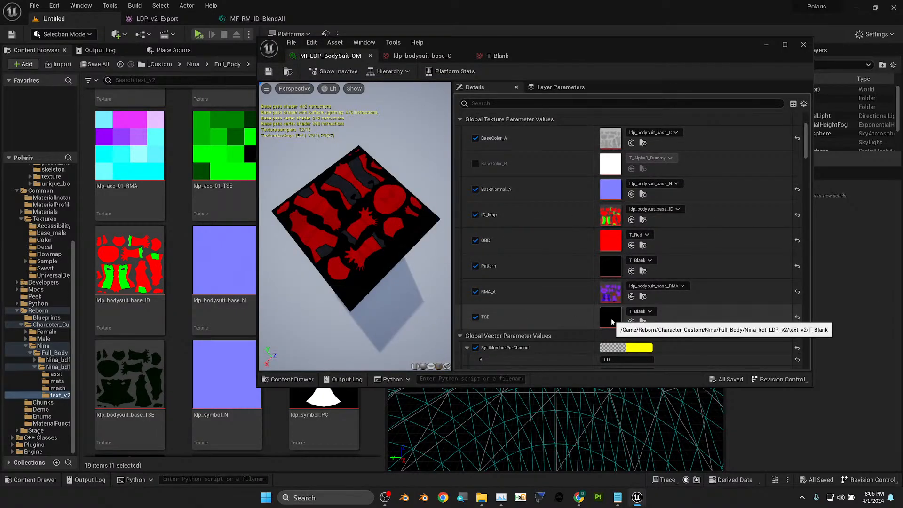
pyautogui.scroll(5, 389, 244)
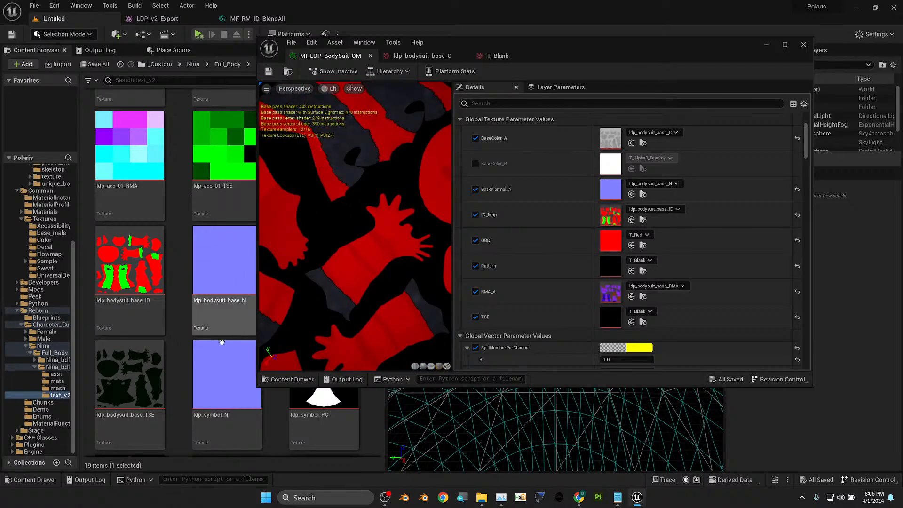
pyautogui.click(163, 347)
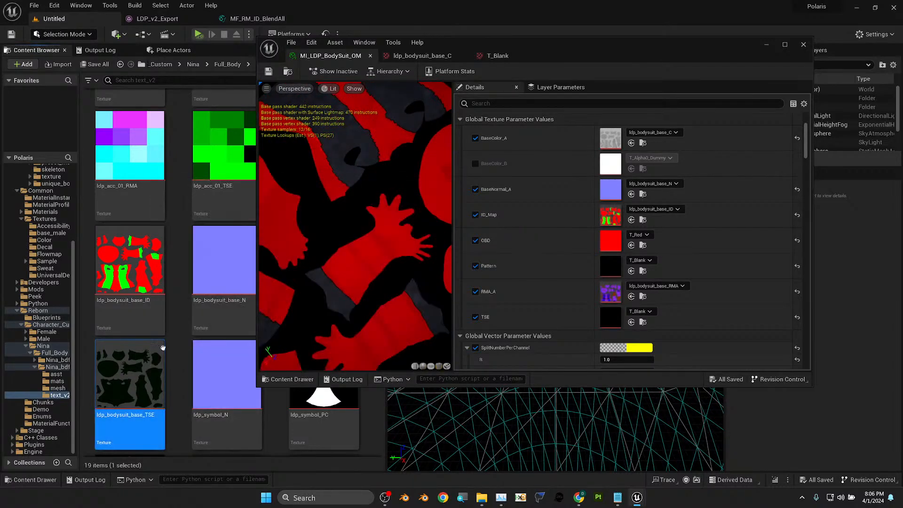
pyautogui.click(632, 322)
# - Examine the bodysuit material preview from several distances and angles with the TSE texture applied
pyautogui.scroll(-5, 376, 249)
pyautogui.scroll(3, 367, 241)
pyautogui.moveTo(385, 240); pyautogui.dragTo(372, 282)
pyautogui.scroll(5, 409, 238)
pyautogui.scroll(-5, 358, 289)
pyautogui.scroll(5, 358, 288)
pyautogui.scroll(-5, 383, 318)
pyautogui.scroll(5, 377, 311)
pyautogui.scroll(-3, 376, 310)
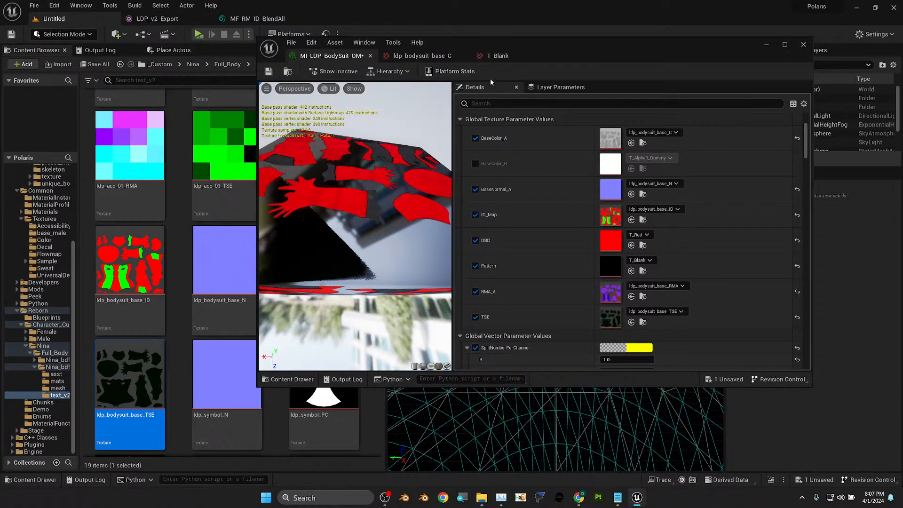
# - Close the bodysuit asset window, open MI_LDP_Acc_01_OM from the mats folder, and examine its color grid preview
pyautogui.click(803, 46)
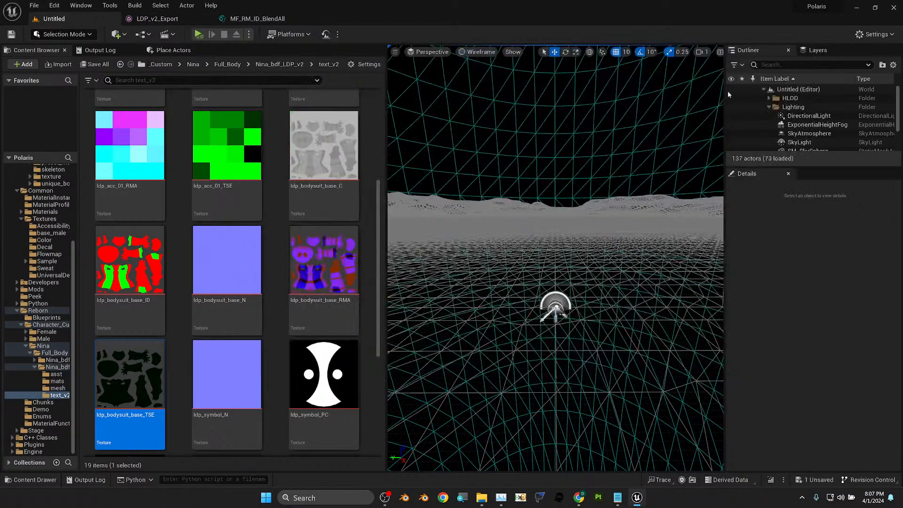
pyautogui.click(56, 381)
pyautogui.click(193, 178)
pyautogui.doubleClick(117, 130)
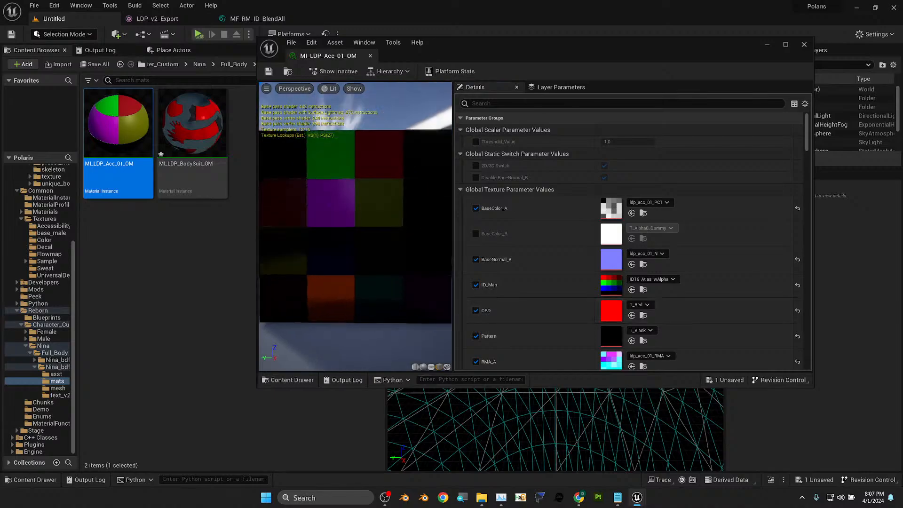
pyautogui.moveTo(355, 226)
pyautogui.mouseDown()
pyautogui.moveTo(391, 231)
pyautogui.moveTo(419, 212)
pyautogui.moveTo(395, 240)
pyautogui.moveTo(367, 235)
pyautogui.moveTo(380, 283)
pyautogui.moveTo(362, 235)
pyautogui.mouseUp()
pyautogui.moveTo(397, 207)
pyautogui.mouseDown()
pyautogui.moveTo(391, 221)
pyautogui.moveTo(404, 214)
pyautogui.moveTo(397, 207)
pyautogui.mouseUp()
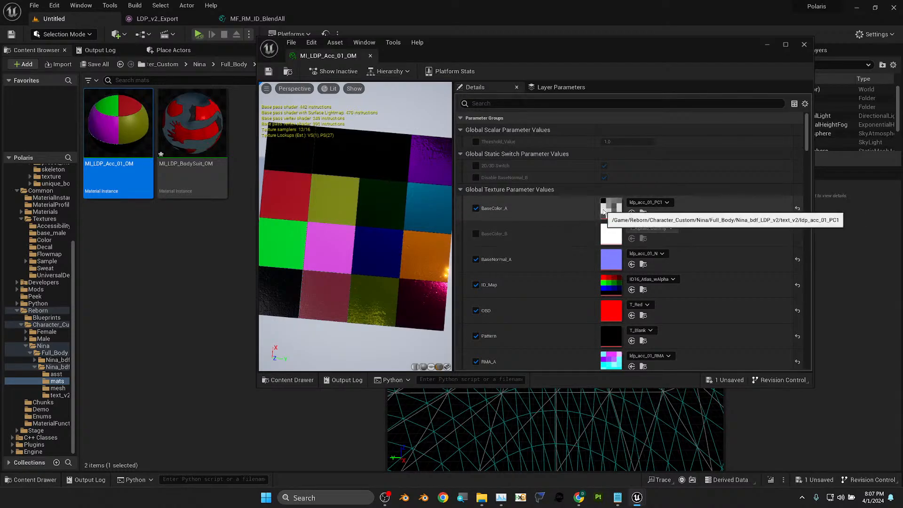
pyautogui.moveTo(403, 222); pyautogui.dragTo(397, 212)
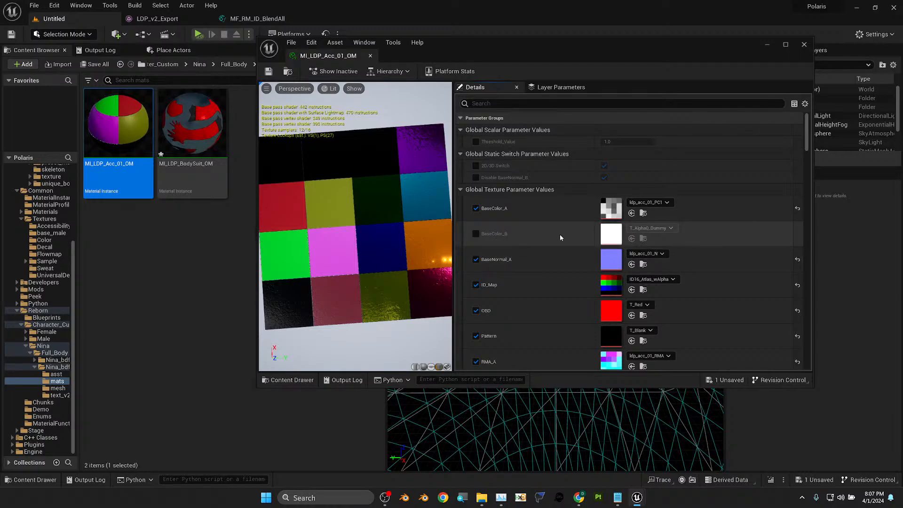
# - Try enabling the BaseColor_B override and inspect its T_Alpha0_Dummy texture before closing that texture
pyautogui.click(476, 234)
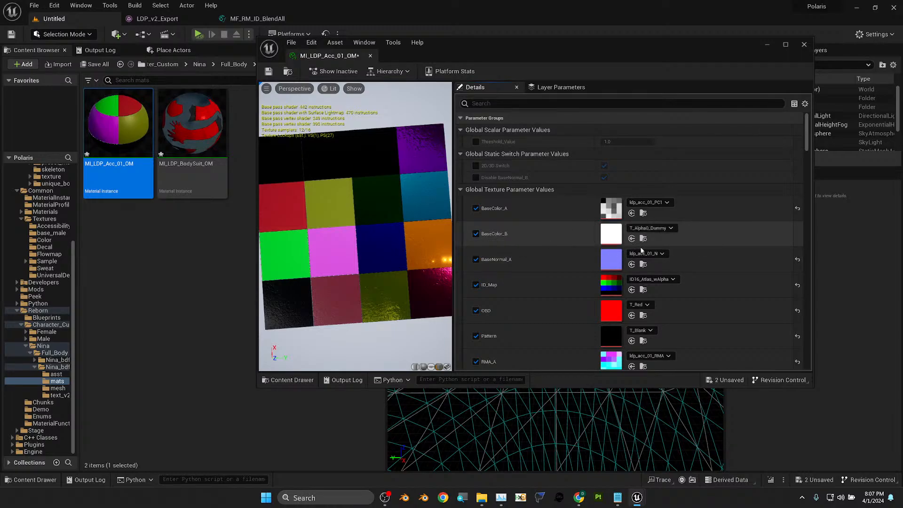
pyautogui.doubleClick(613, 240)
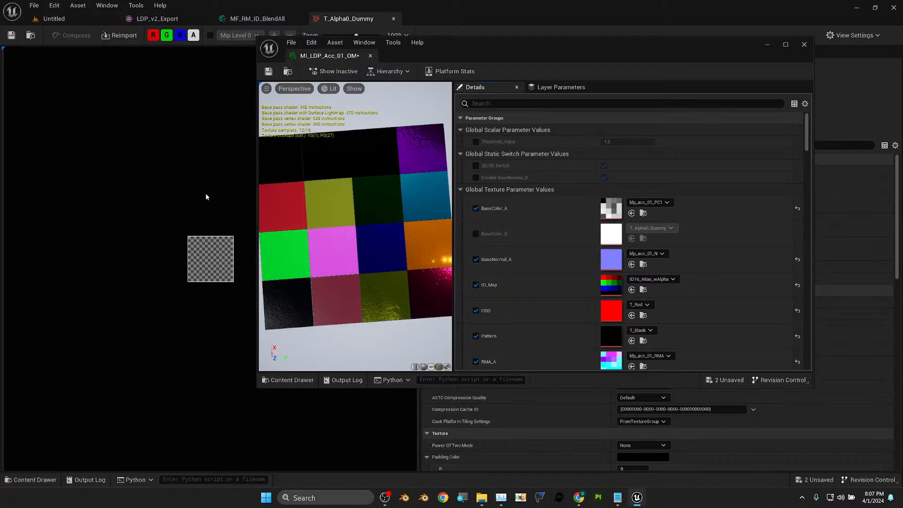
pyautogui.click(393, 18)
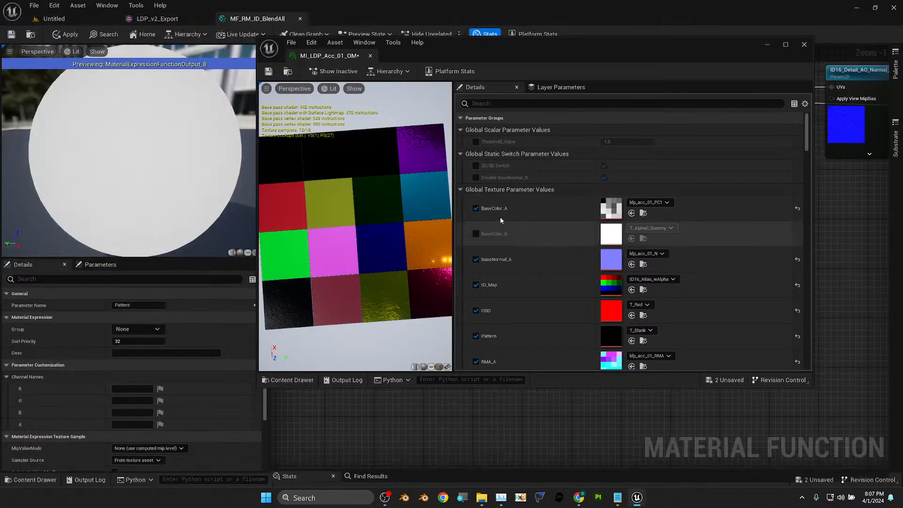
# - Assign the ldp_acc_01_PC texture from the text_v2 folder to the Pattern parameter of MI_LDP_Acc_01_OM and examine the preview
pyautogui.scroll(-5, 340, 229)
pyautogui.moveTo(395, 228)
pyautogui.mouseDown()
pyautogui.moveTo(372, 227)
pyautogui.moveTo(382, 200)
pyautogui.moveTo(379, 224)
pyautogui.mouseUp()
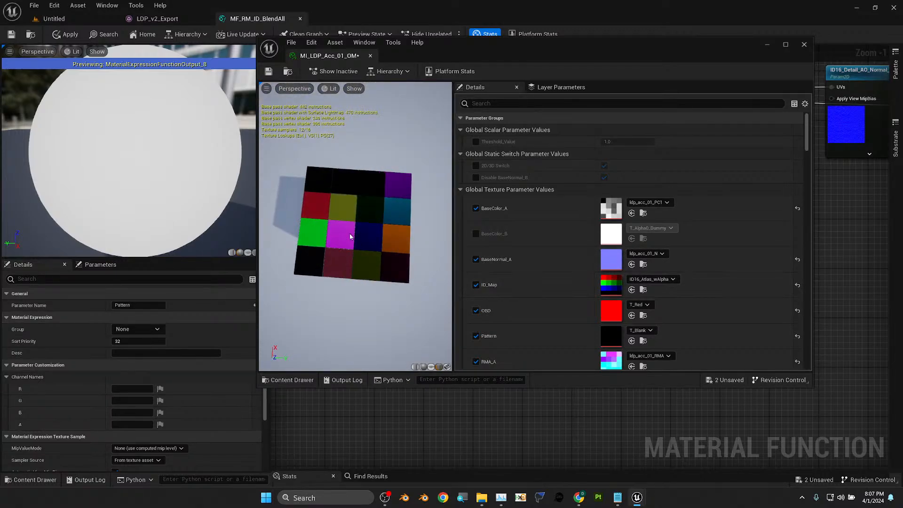
pyautogui.scroll(-3, 592, 315)
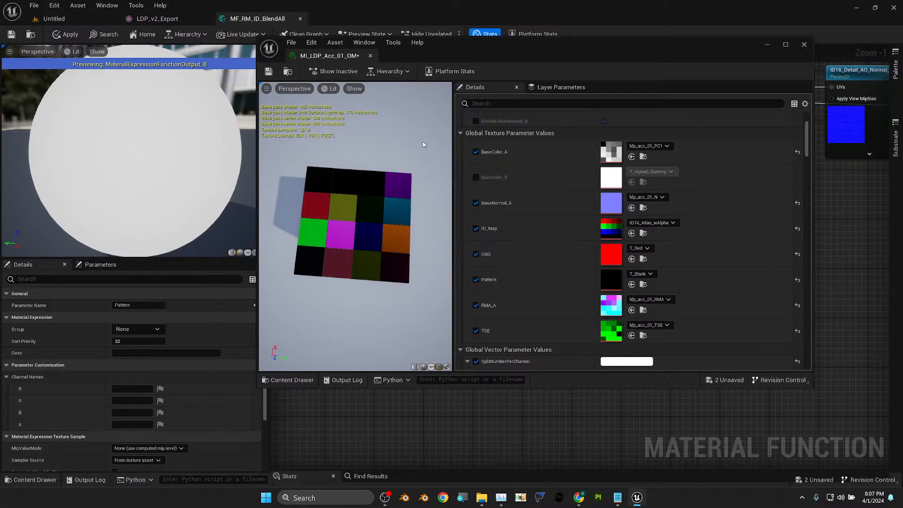
pyautogui.click(95, 17)
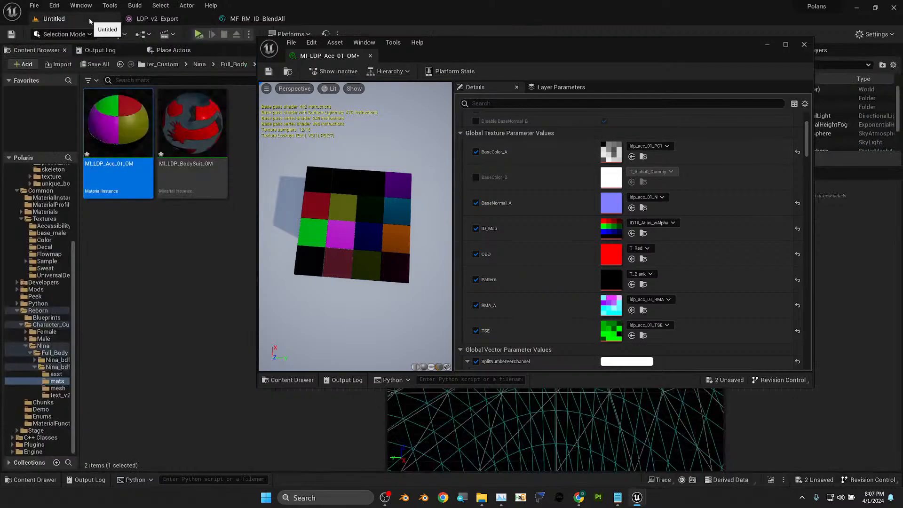
pyautogui.click(43, 402)
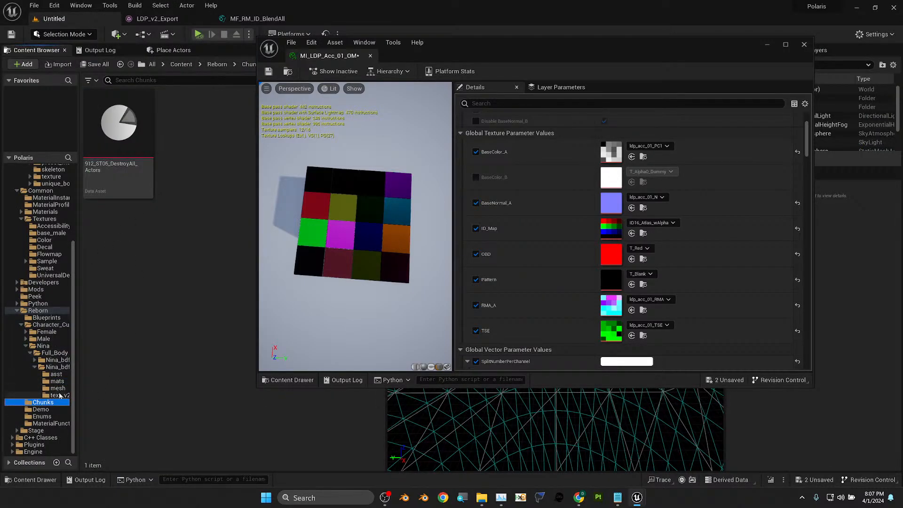
pyautogui.click(59, 395)
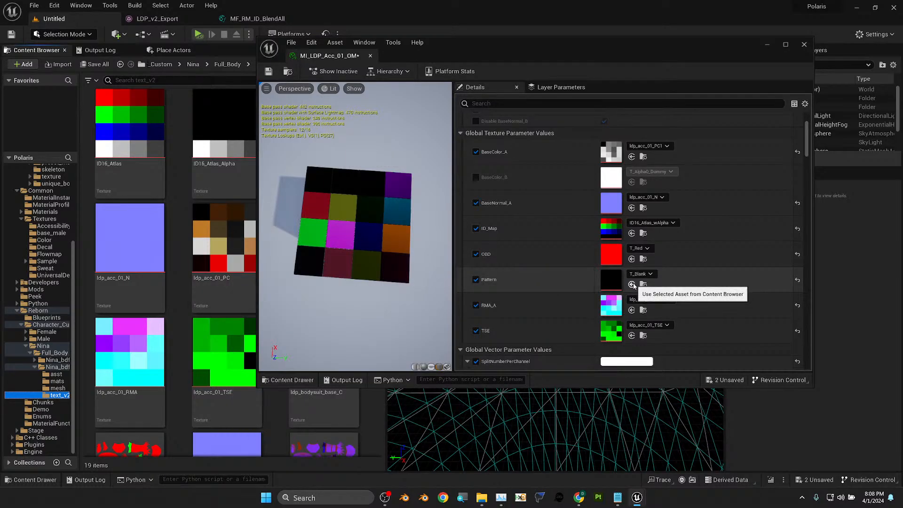
pyautogui.click(222, 239)
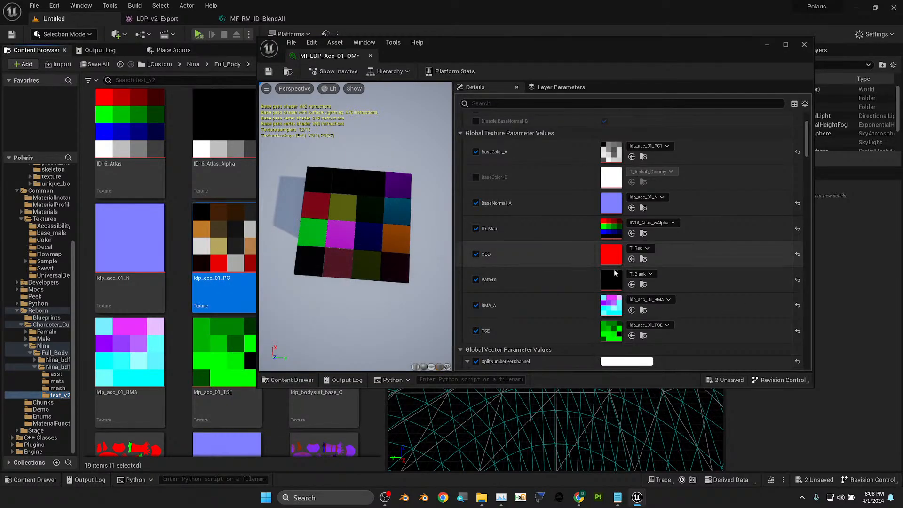
pyautogui.click(631, 285)
pyautogui.moveTo(348, 225); pyautogui.dragTo(329, 228)
pyautogui.scroll(5, 391, 226)
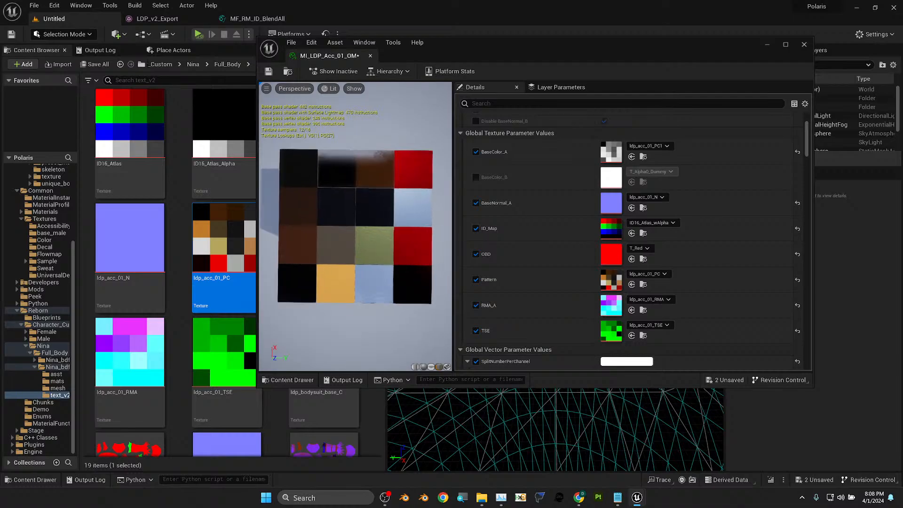
pyautogui.scroll(-3, 392, 226)
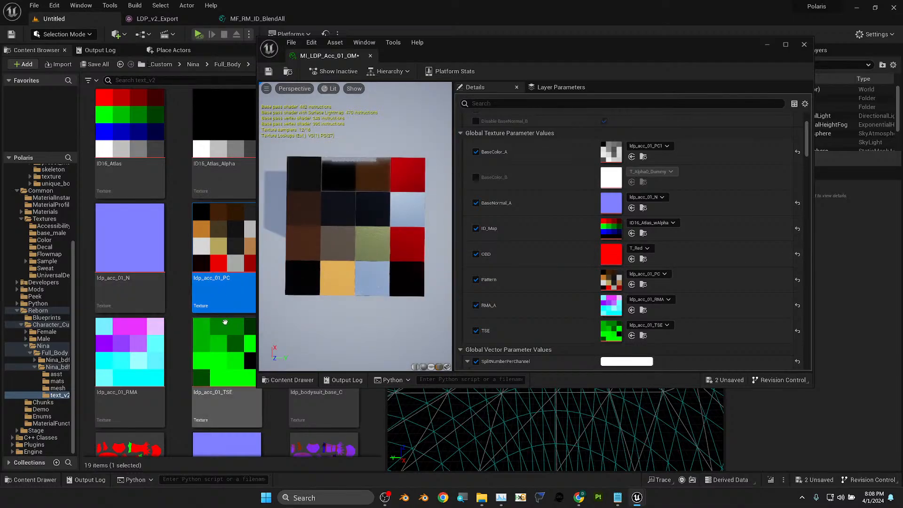
# - Assign the T_Blank texture to the Pattern parameter of MI_LDP_Acc_01_OM and examine the color grid preview up close
pyautogui.moveTo(497, 54); pyautogui.dragTo(586, 51)
pyautogui.scroll(-6, 247, 166)
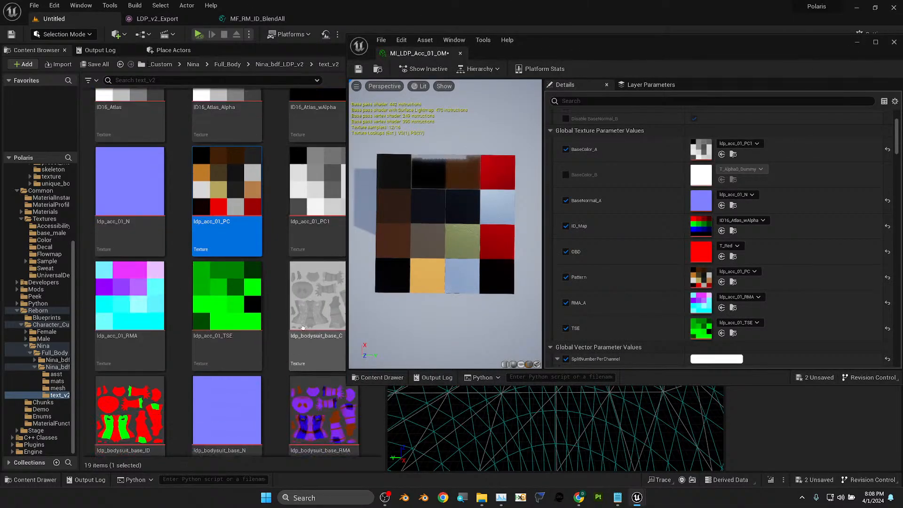
pyautogui.click(309, 387)
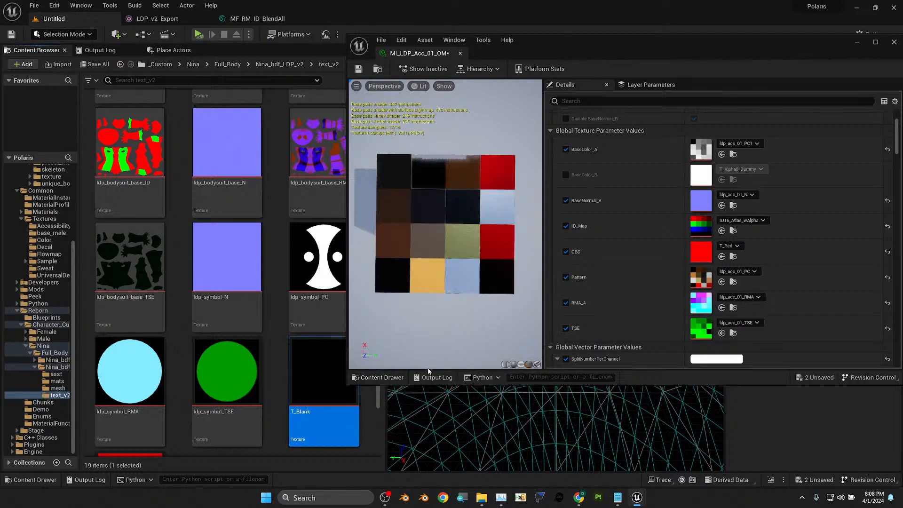
pyautogui.click(722, 283)
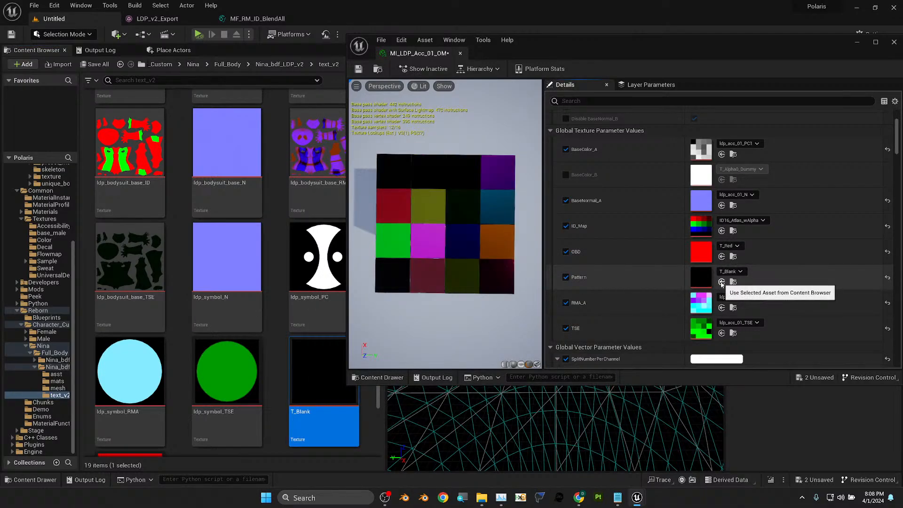
pyautogui.moveTo(498, 282)
pyautogui.mouseDown()
pyautogui.moveTo(489, 244)
pyautogui.moveTo(452, 272)
pyautogui.moveTo(494, 268)
pyautogui.mouseUp()
pyautogui.scroll(-3, 777, 280)
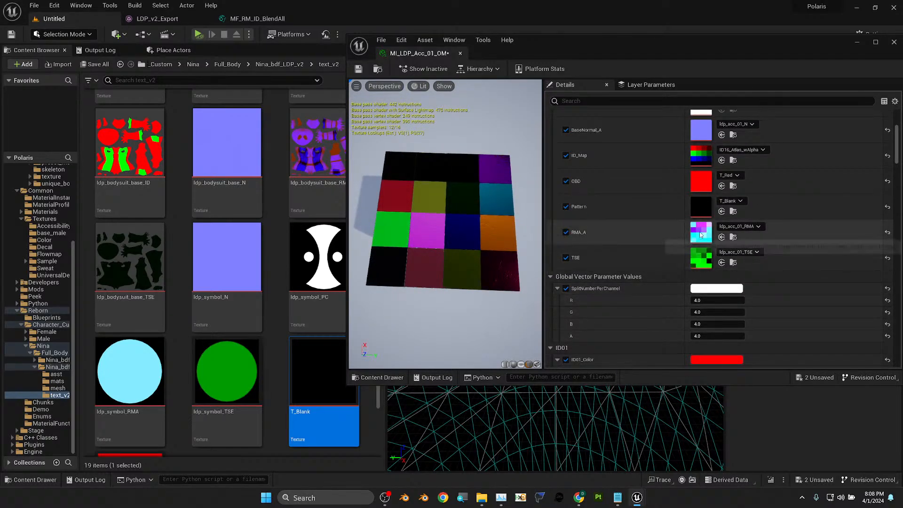
pyautogui.moveTo(486, 235)
pyautogui.mouseDown()
pyautogui.moveTo(463, 197)
pyautogui.moveTo(484, 233)
pyautogui.mouseUp()
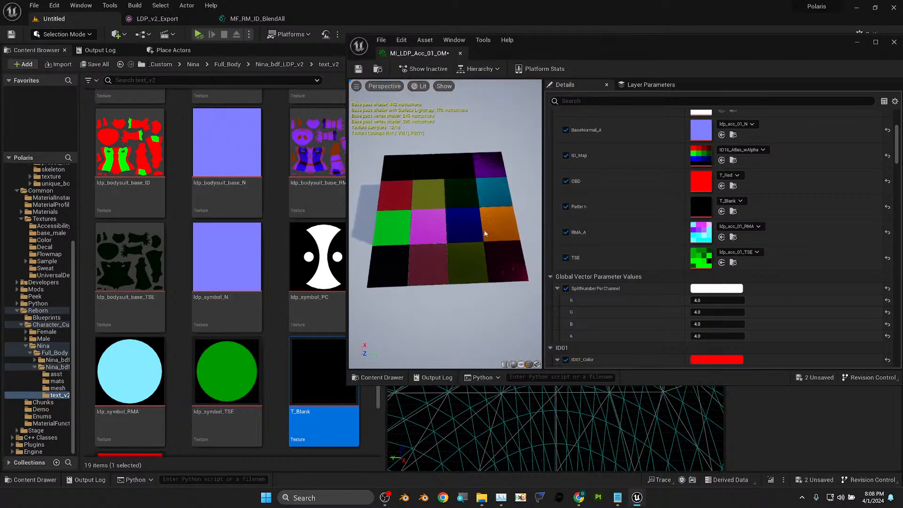
pyautogui.moveTo(485, 233); pyautogui.dragTo(492, 264, button='right')
# - Set the R, G, B and A values of SplitNumberPerChannel to 0 and examine the preview
pyautogui.scroll(-3, 658, 273)
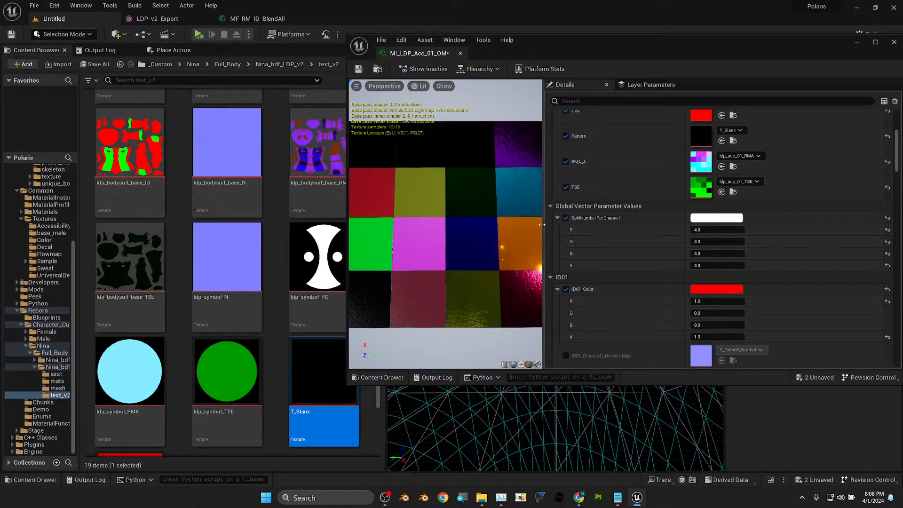
pyautogui.click(713, 231)
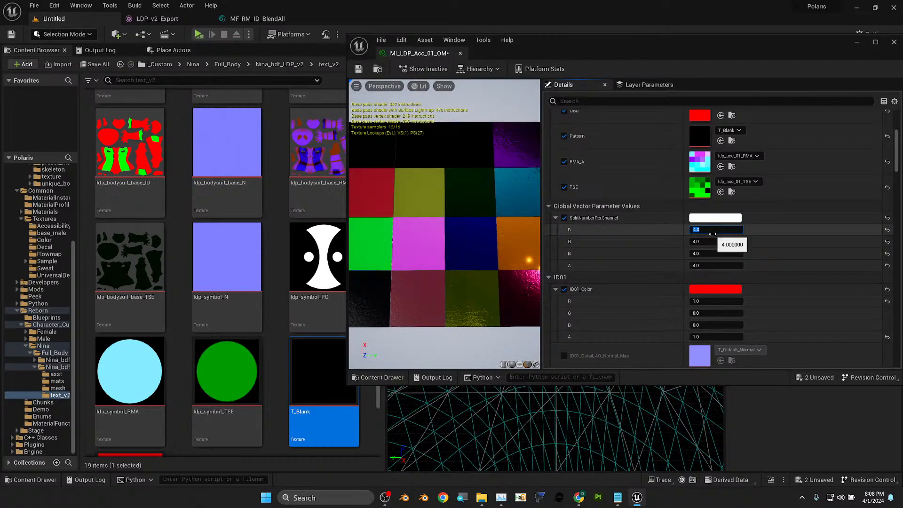
pyautogui.write('0')
pyautogui.press('Tab')
pyautogui.write('0')
pyautogui.press('Tab')
pyautogui.write('0')
pyautogui.press('Tab')
pyautogui.write('0')
pyautogui.press('Tab')
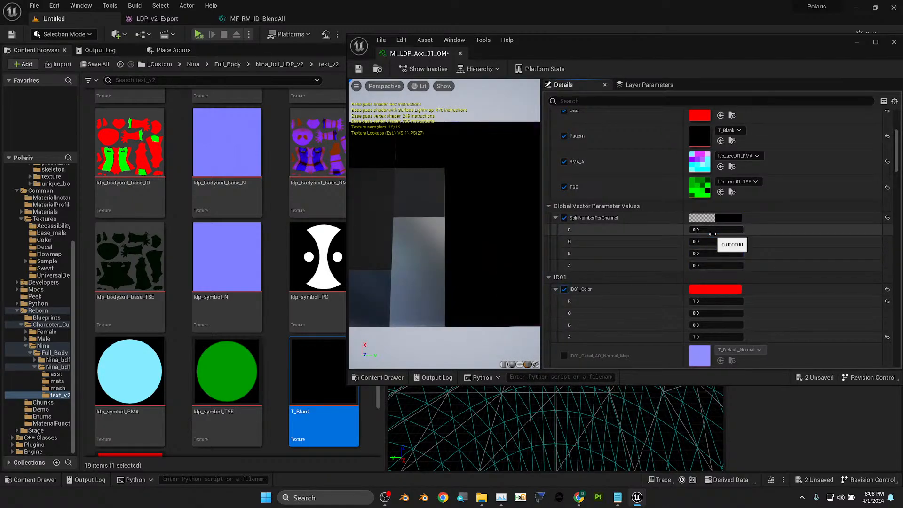
pyautogui.moveTo(461, 247); pyautogui.dragTo(501, 256)
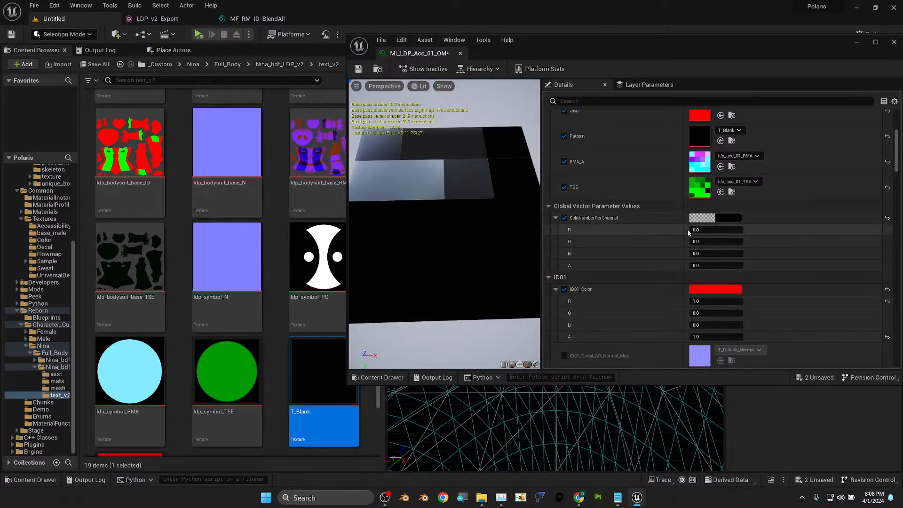
# - Set the R, G, B and A values of SplitNumberPerChannel to 4
pyautogui.click(712, 230)
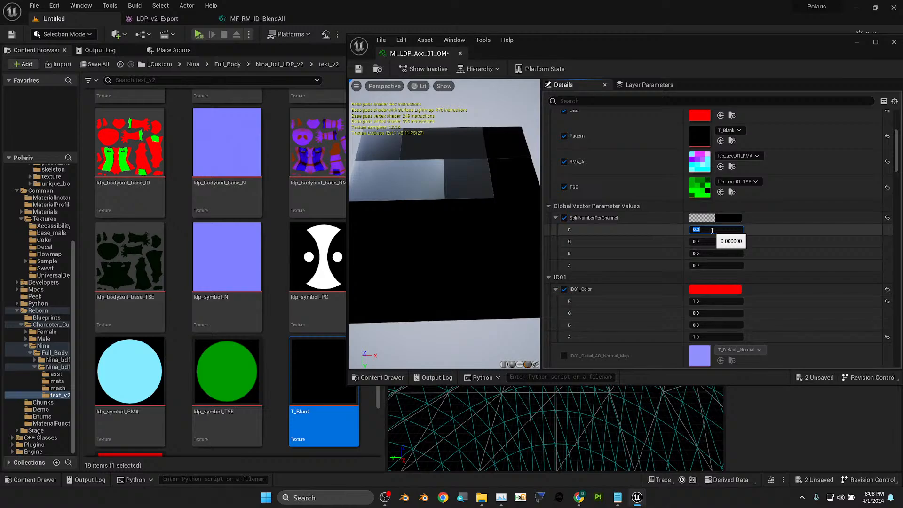
pyautogui.write('4')
pyautogui.press('Tab')
pyautogui.write('4')
pyautogui.press('Tab')
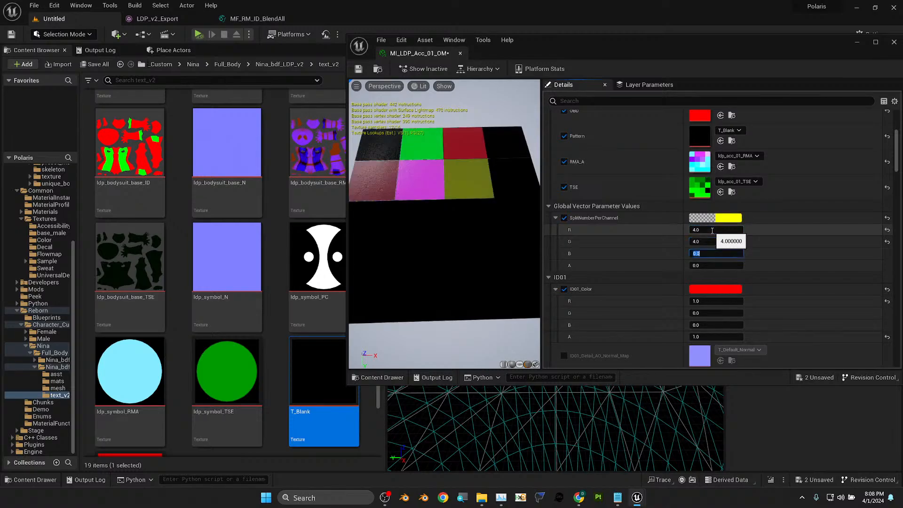
pyautogui.write('4')
pyautogui.press('Tab')
pyautogui.write('4')
pyautogui.press('Return')
# - Examine the accessory material's color grid from several angles and distances, and close the MI_LDP_Acc_01_OM window
pyautogui.moveTo(480, 255)
pyautogui.mouseDown()
pyautogui.moveTo(465, 287)
pyautogui.moveTo(428, 252)
pyautogui.moveTo(421, 305)
pyautogui.moveTo(484, 241)
pyautogui.mouseUp()
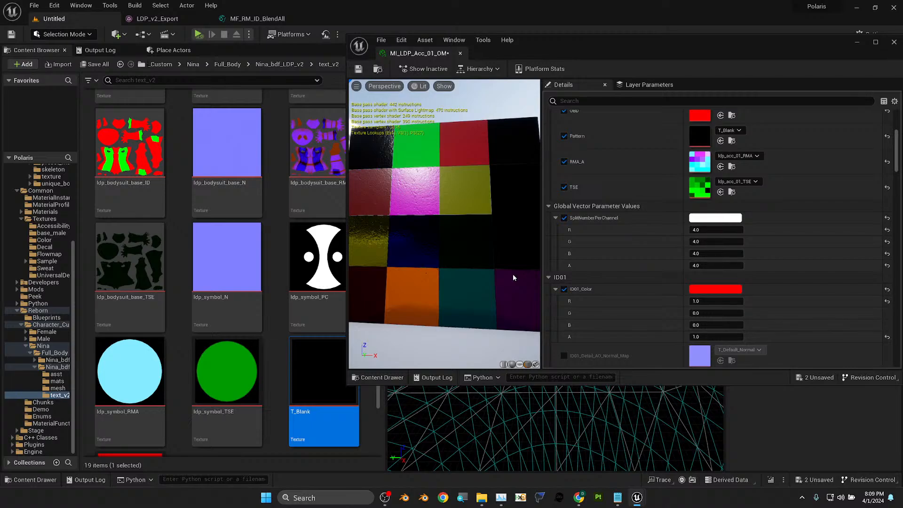
pyautogui.scroll(-5, 503, 268)
pyautogui.scroll(4, 503, 270)
pyautogui.moveTo(484, 266); pyautogui.dragTo(484, 243)
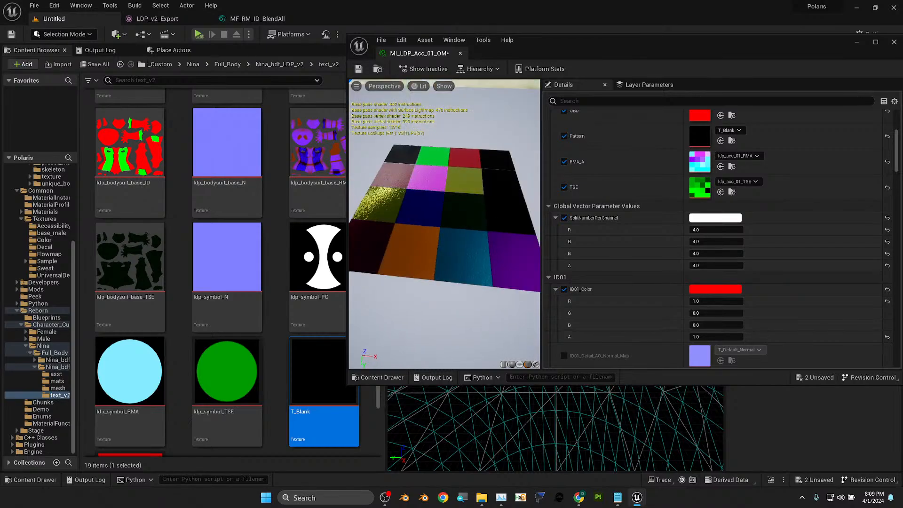
pyautogui.moveTo(443, 215); pyautogui.dragTo(445, 234)
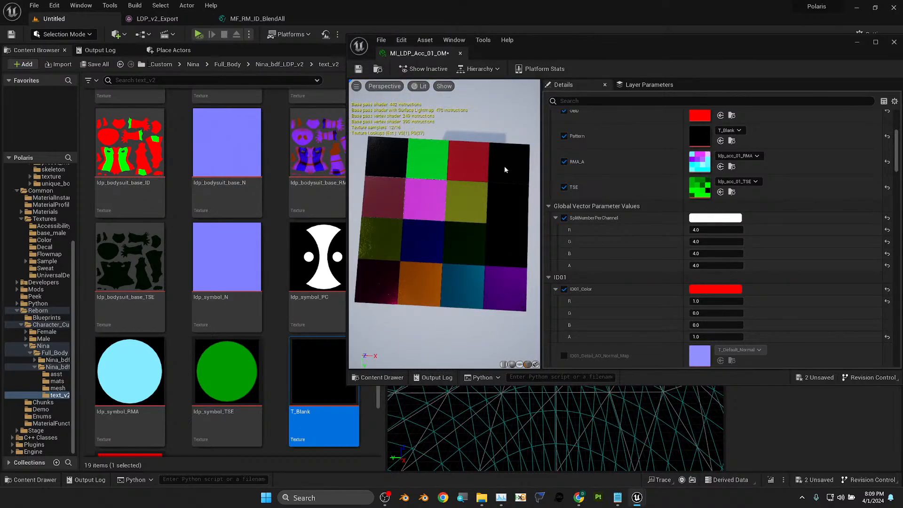
pyautogui.moveTo(704, 49); pyautogui.dragTo(511, 74)
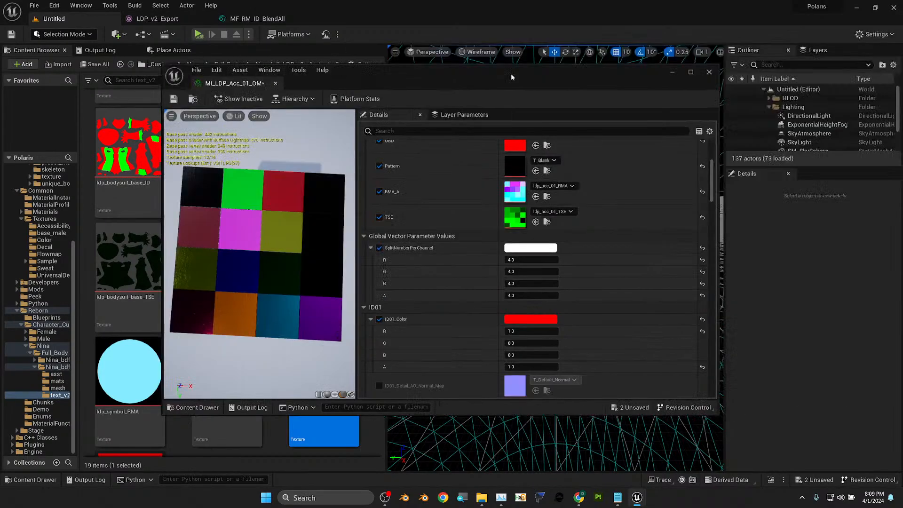
pyautogui.click(709, 73)
# - Open the LDP_v2_Export skeletal mesh from the mesh folder and examine the character from several angles and distances
pyautogui.scroll(1, 141, 291)
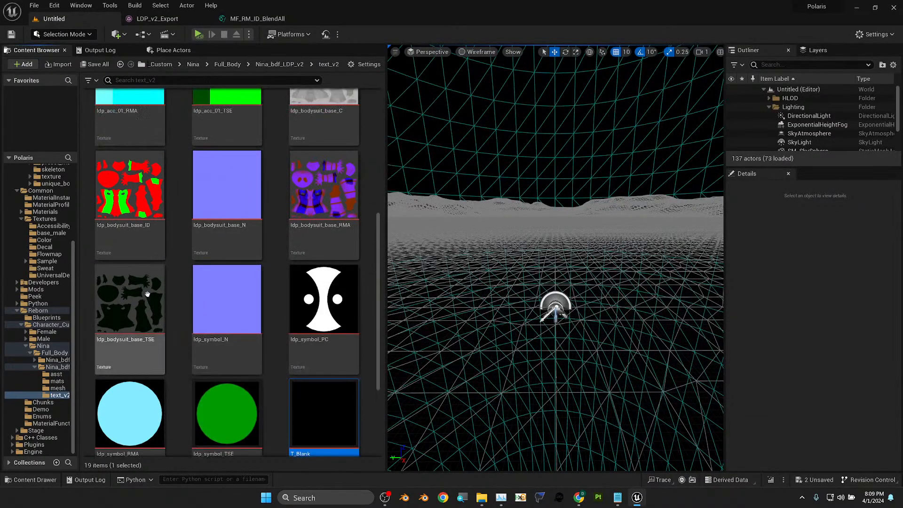
pyautogui.click(62, 382)
pyautogui.click(57, 389)
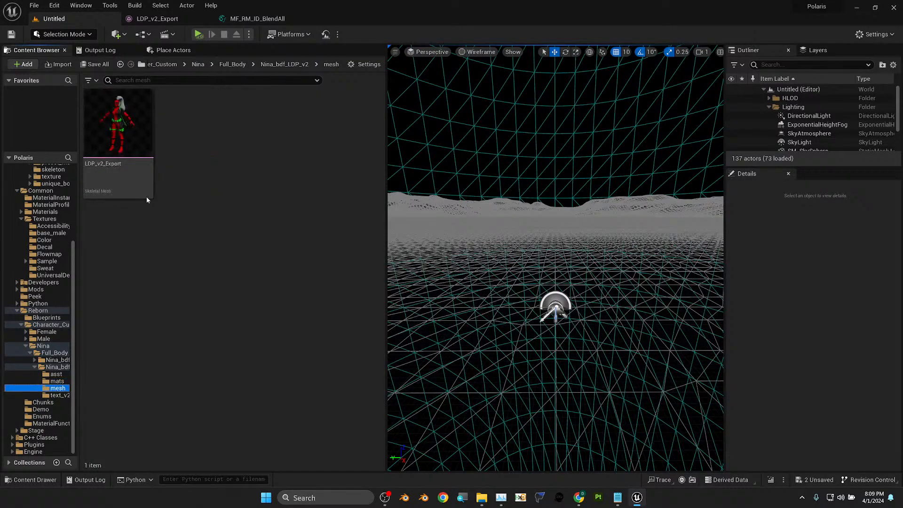
pyautogui.doubleClick(132, 160)
pyautogui.scroll(5, 206, 202)
pyautogui.keyDown('alt'); pyautogui.moveTo(206, 202); pyautogui.dragTo(292, 181); pyautogui.keyUp('alt')
pyautogui.scroll(3, 207, 201)
pyautogui.scroll(3, 206, 201)
pyautogui.keyDown('alt'); pyautogui.moveTo(206, 201); pyautogui.dragTo(253, 254); pyautogui.keyUp('alt')
pyautogui.scroll(-8, 253, 254)
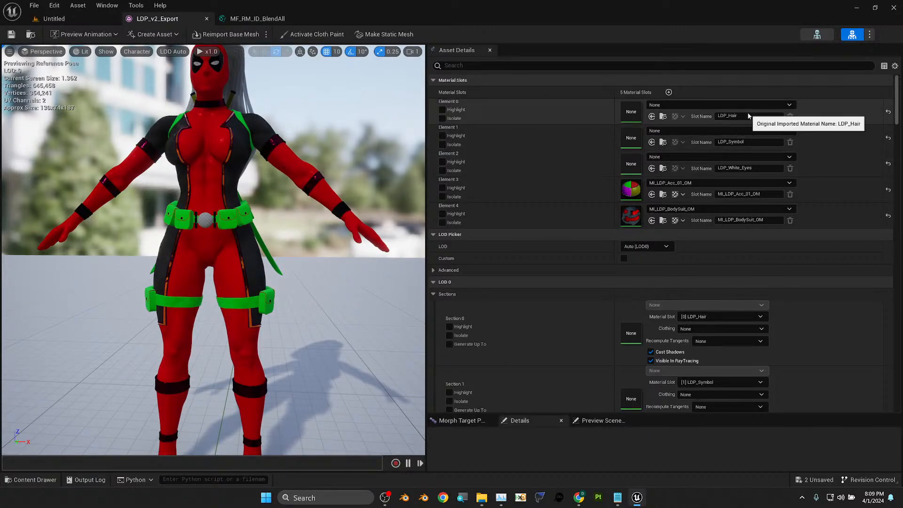
pyautogui.click(748, 142)
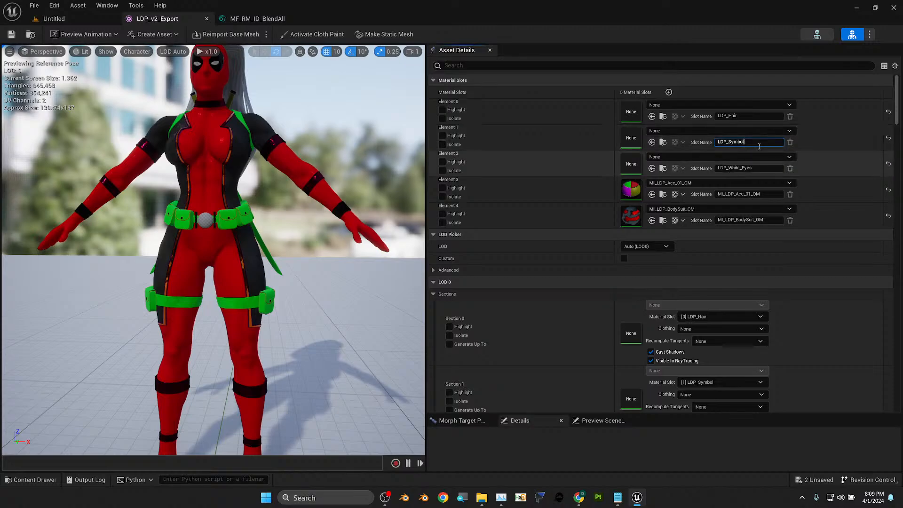
pyautogui.click(874, 8)
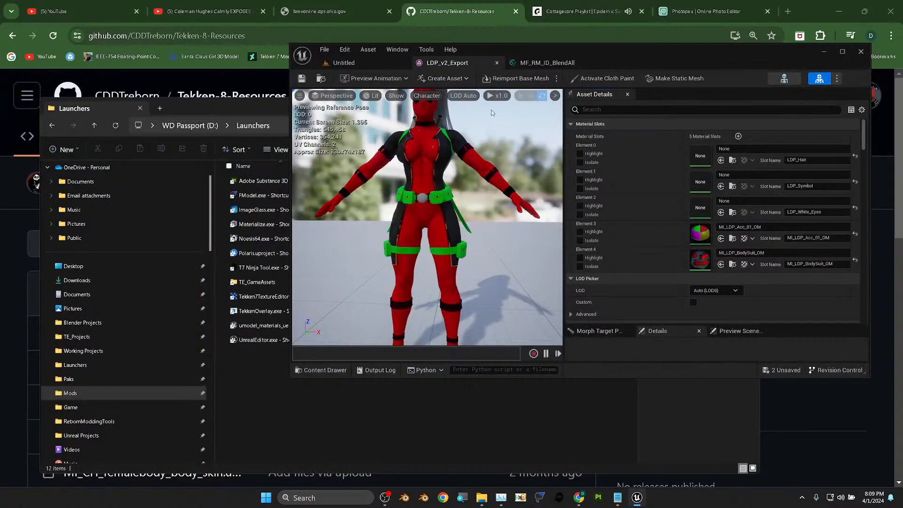
pyautogui.click(377, 61)
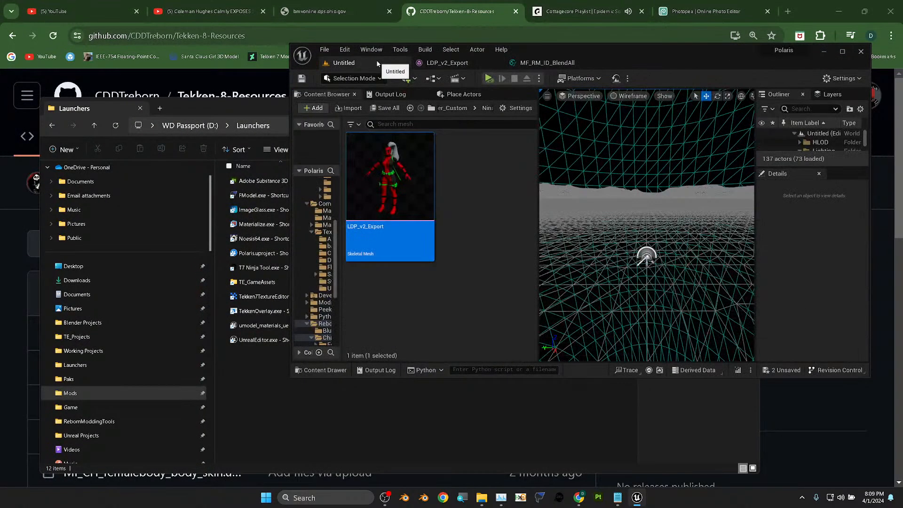
pyautogui.click(843, 52)
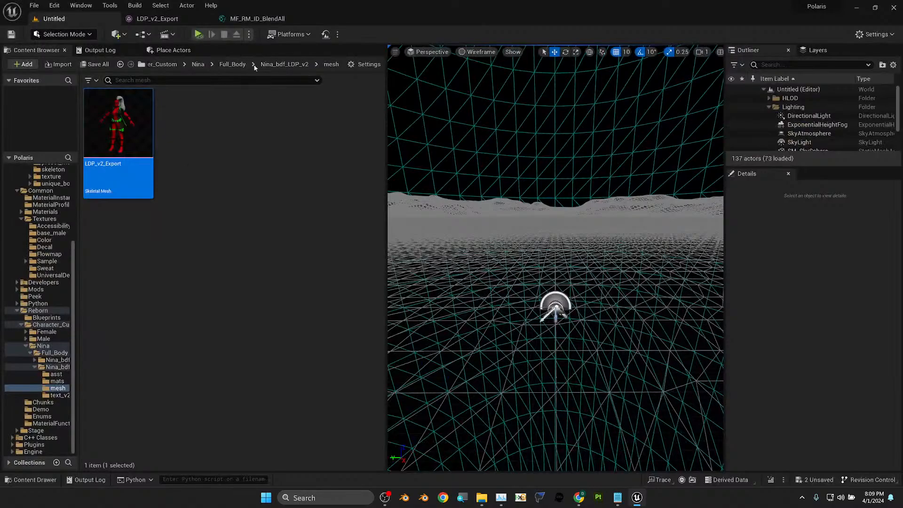
pyautogui.click(162, 21)
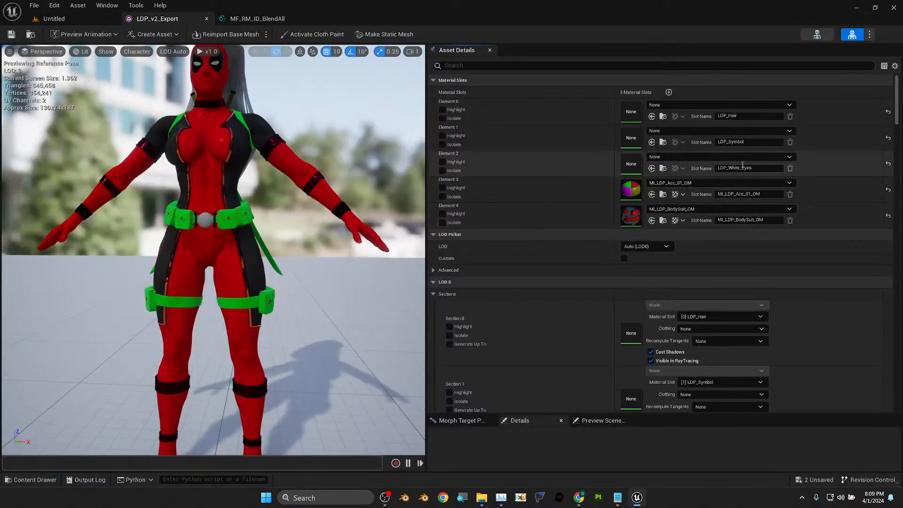
# - Duplicate the MI_LDP_BodySuit_OM material instance in the mats folder and name the copy LDP_Symbol, matching the mesh's slot name
pyautogui.click(724, 142)
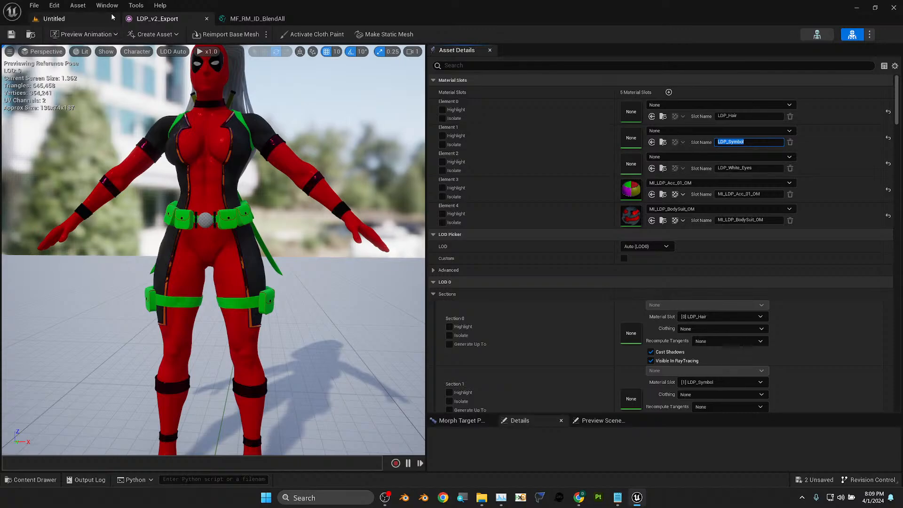
pyautogui.click(56, 19)
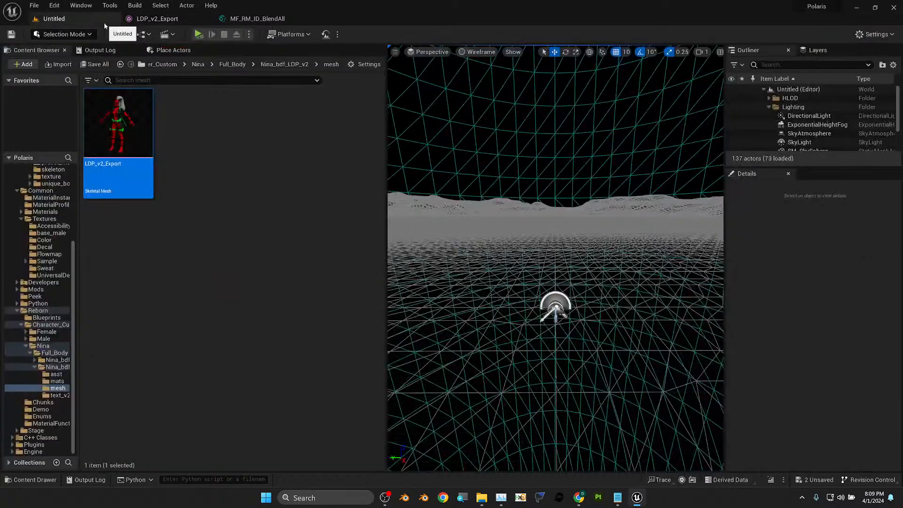
pyautogui.click(61, 395)
pyautogui.click(57, 381)
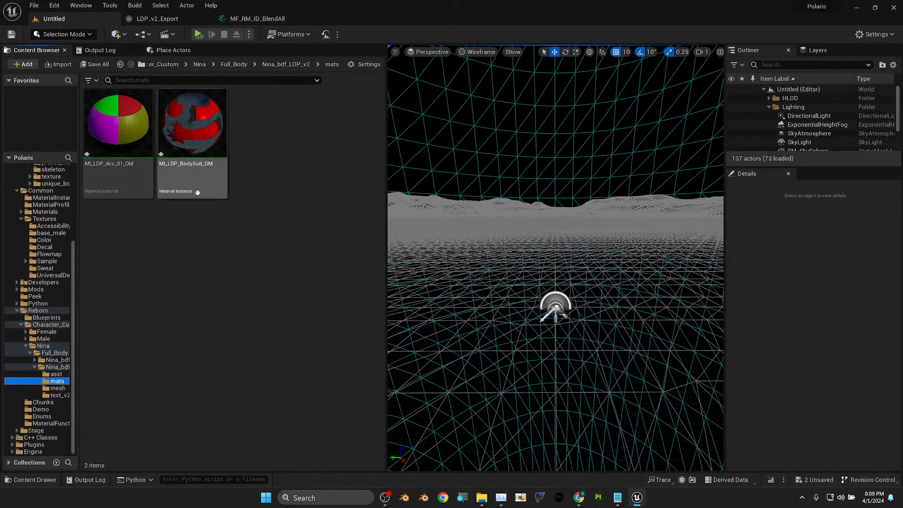
pyautogui.click(202, 153)
pyautogui.rightClick(202, 153)
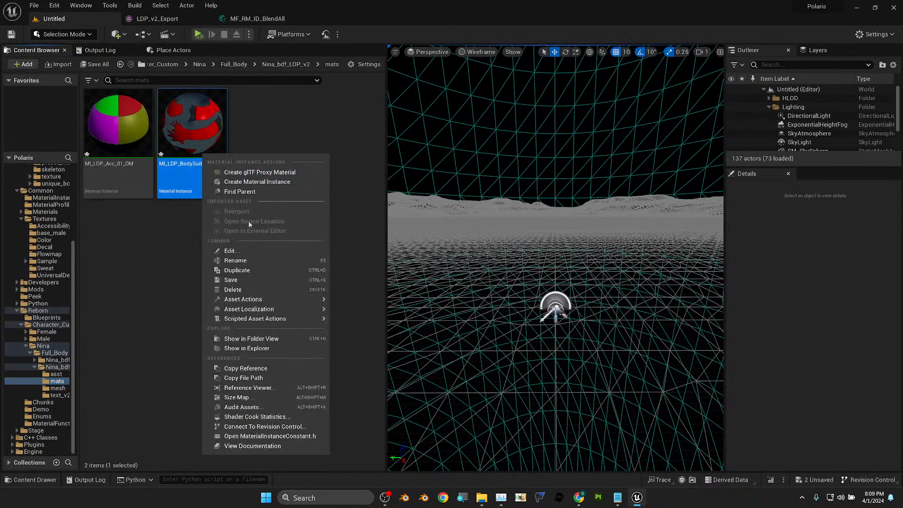
pyautogui.click(263, 270)
pyautogui.write('LDP_Symbol')
pyautogui.press('Return')
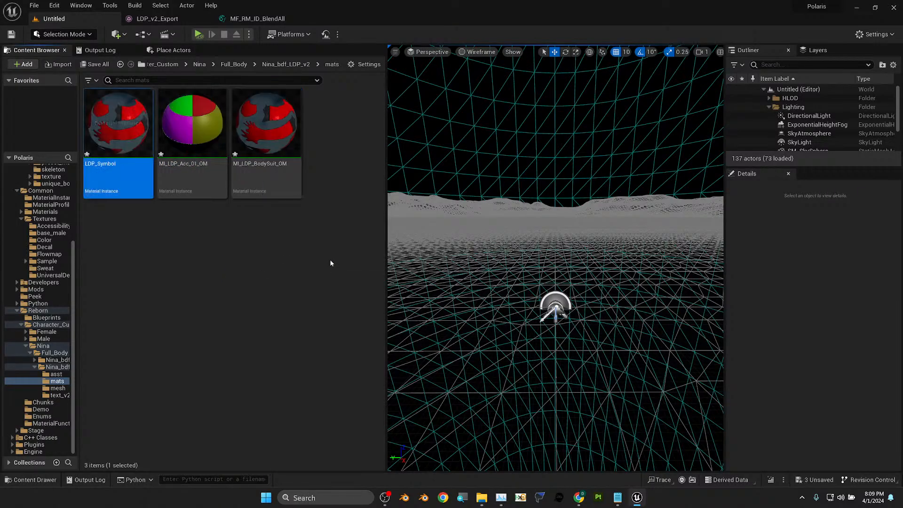
# - Open the LDP_Symbol material instance and place its window beside the textures of the text_v2 folder
pyautogui.doubleClick(116, 139)
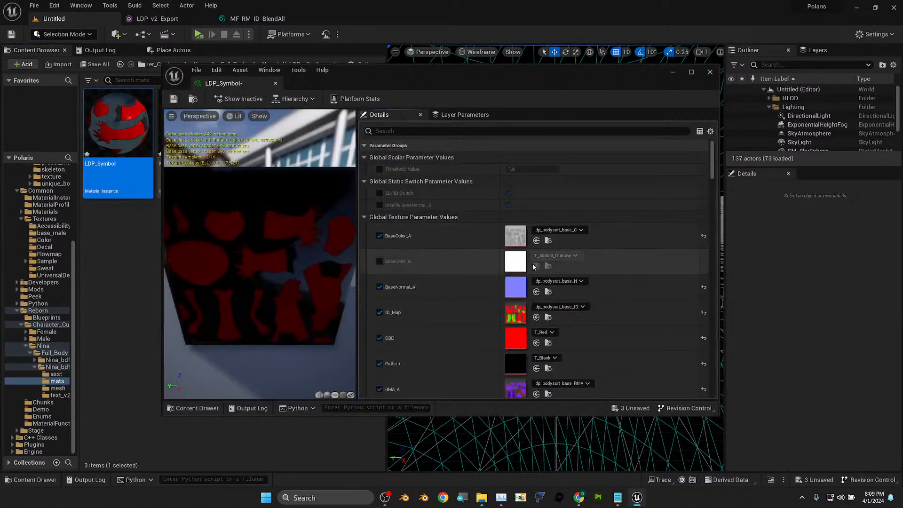
pyautogui.scroll(-2, 533, 267)
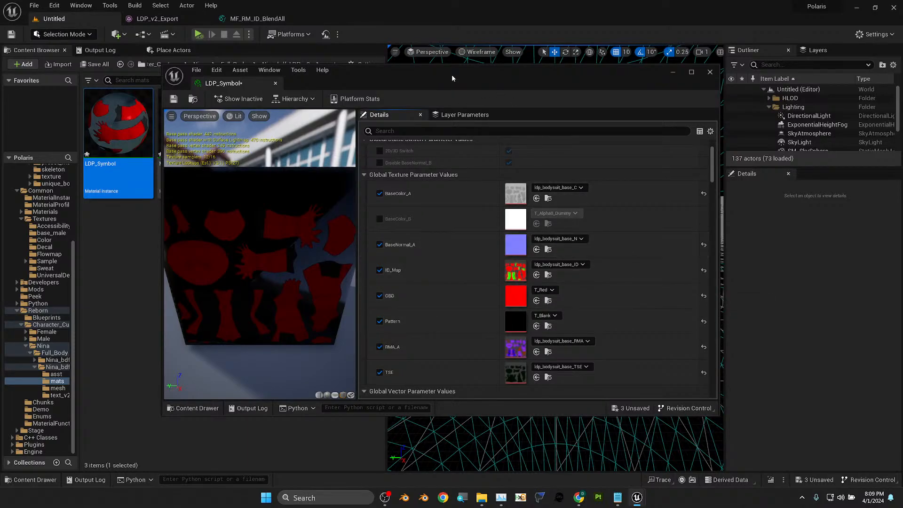
pyautogui.moveTo(452, 75); pyautogui.dragTo(573, 72)
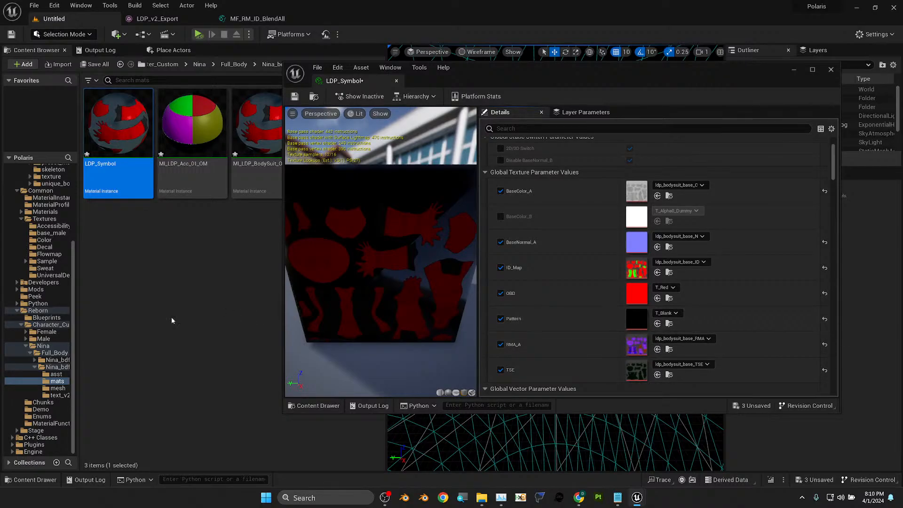
pyautogui.click(59, 395)
pyautogui.scroll(-5, 260, 360)
pyautogui.click(576, 66)
pyautogui.moveTo(577, 66); pyautogui.dragTo(663, 46)
# - Assign the ldp_symbol_PC texture to the Pattern and BaseColor_A parameters of LDP_Symbol
pyautogui.click(324, 372)
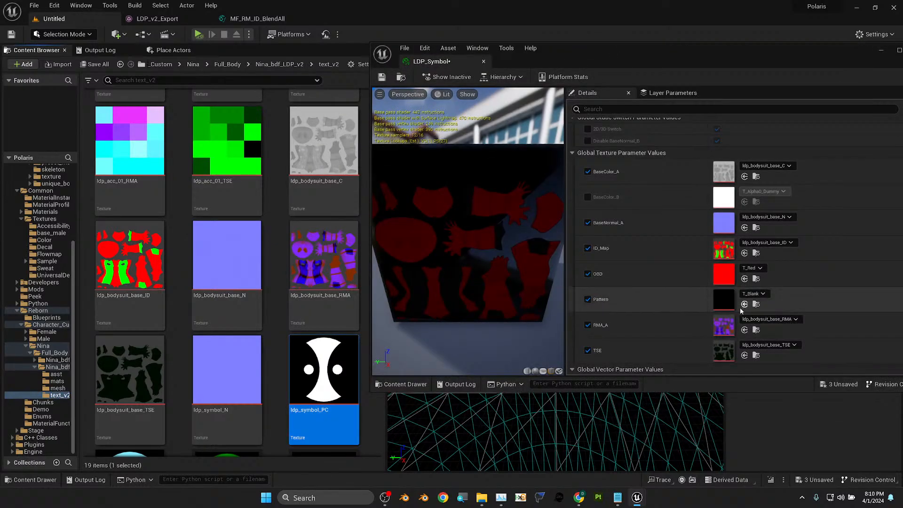
pyautogui.click(756, 304)
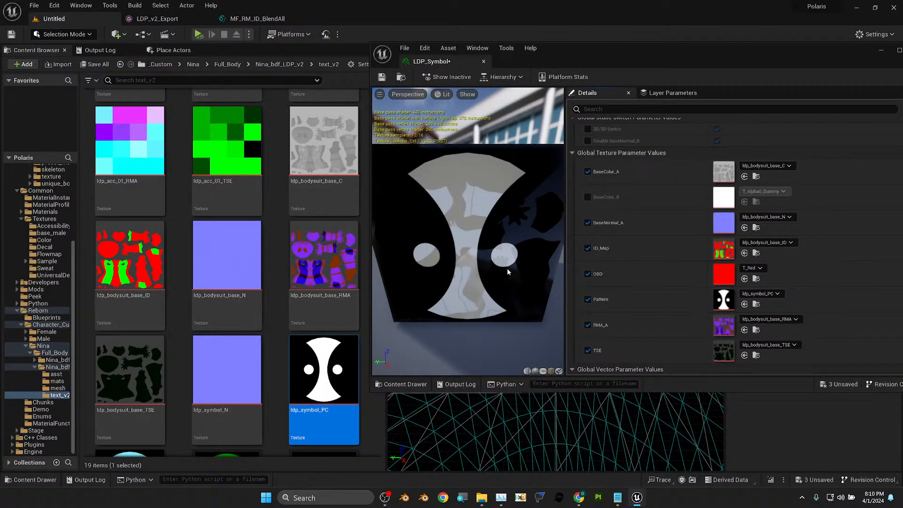
pyautogui.moveTo(479, 270); pyautogui.dragTo(524, 267)
pyautogui.scroll(1, 728, 205)
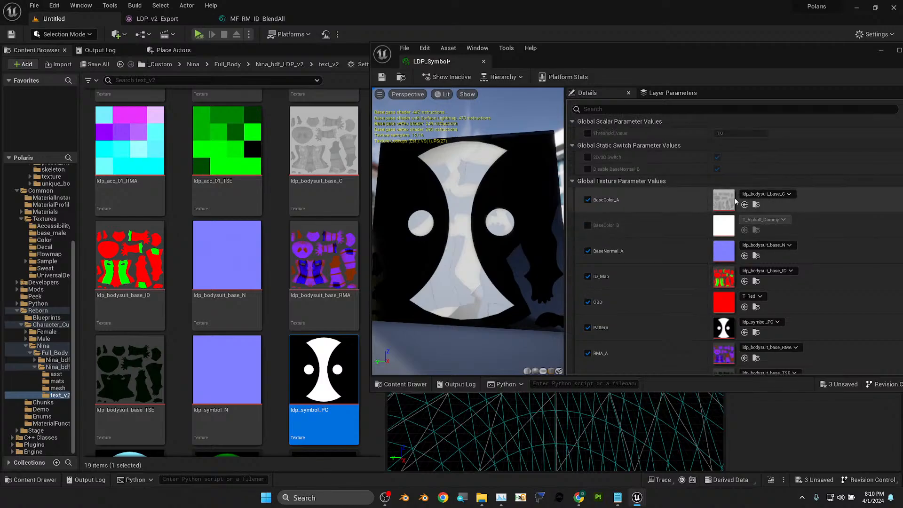
pyautogui.click(744, 205)
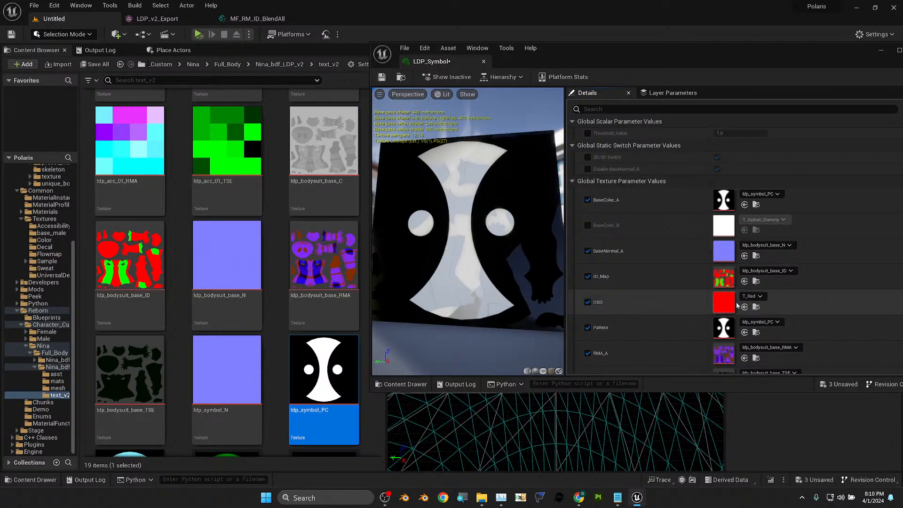
# - Assign T_Red to the ID_Map parameter and ldp_symbol_N to BaseNormal_A
pyautogui.scroll(-3, 245, 369)
pyautogui.scroll(-2, 244, 370)
pyautogui.click(147, 406)
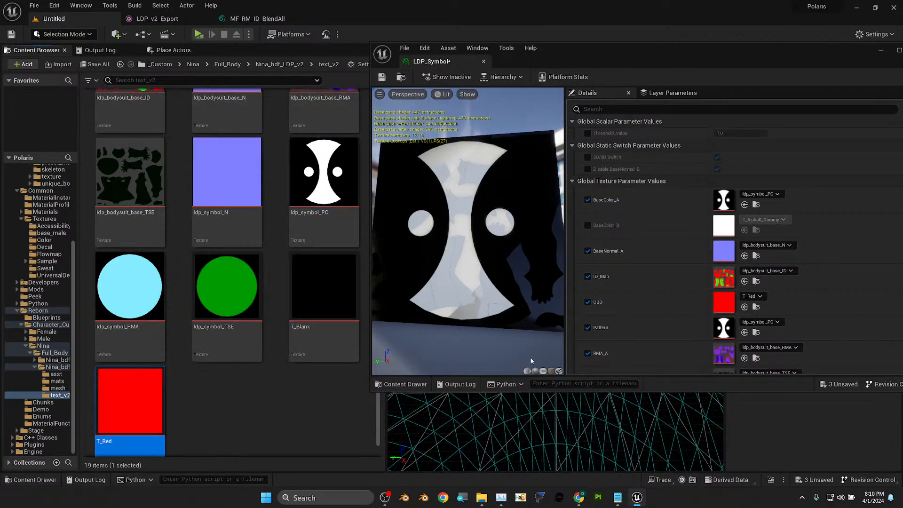
pyautogui.click(744, 281)
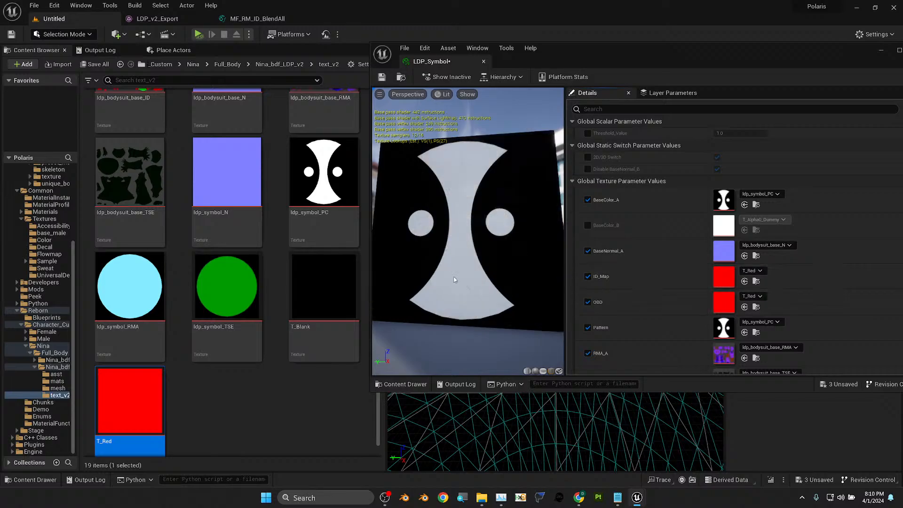
pyautogui.moveTo(465, 343)
pyautogui.mouseDown()
pyautogui.moveTo(475, 400)
pyautogui.moveTo(489, 346)
pyautogui.moveTo(423, 341)
pyautogui.moveTo(465, 343)
pyautogui.mouseUp()
pyautogui.click(227, 178)
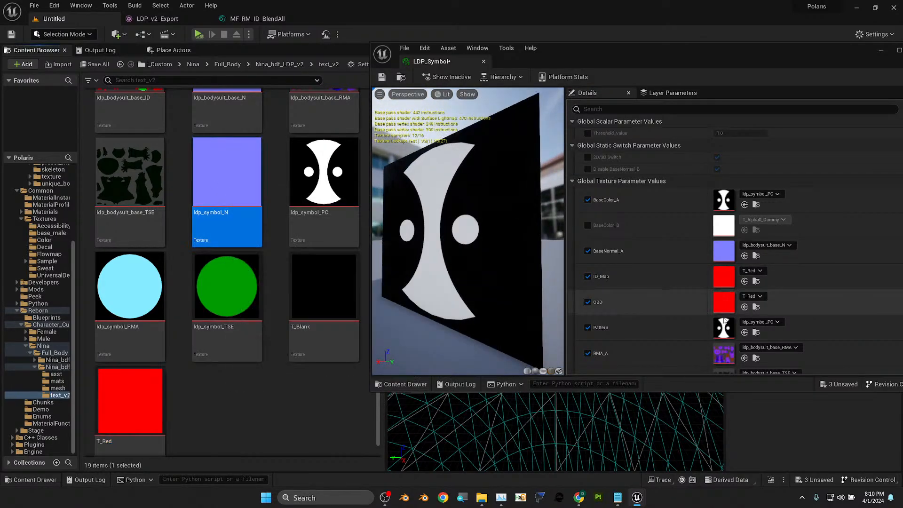
pyautogui.click(744, 255)
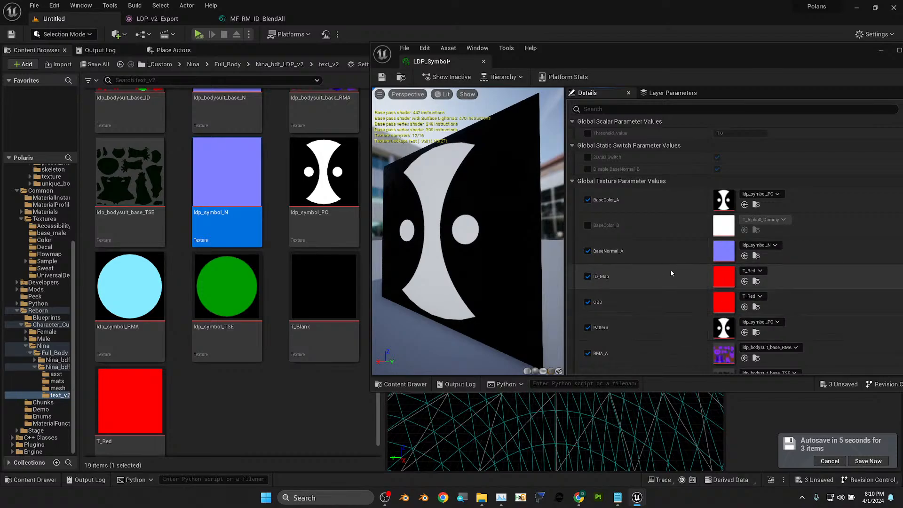
pyautogui.moveTo(482, 262); pyautogui.dragTo(522, 249)
# - Check the T_Red texture, and set the A value of SplitNumberPerChannel in LDP_Symbol to 0
pyautogui.scroll(-5, 712, 337)
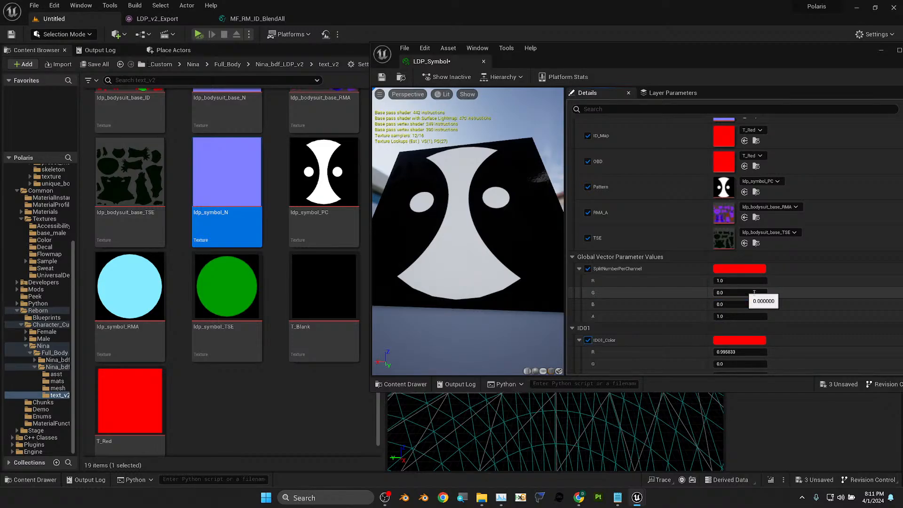
pyautogui.doubleClick(131, 400)
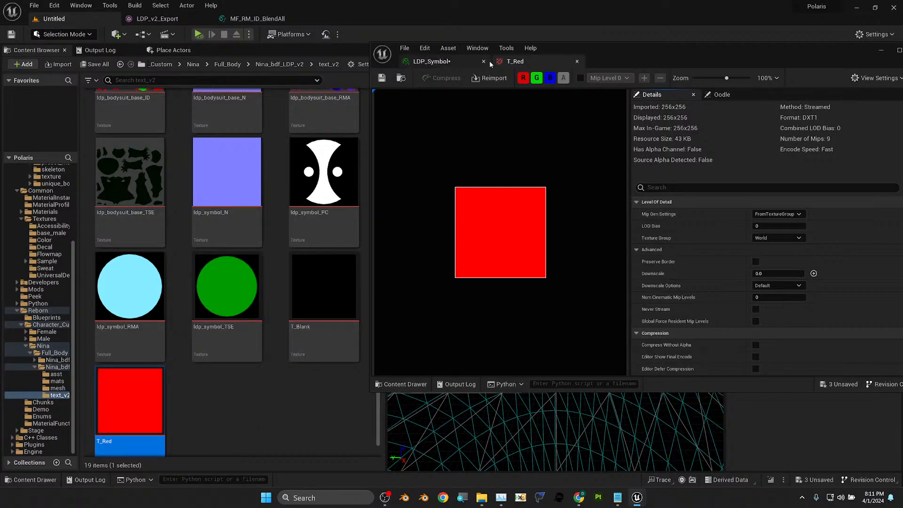
pyautogui.click(431, 62)
pyautogui.click(734, 317)
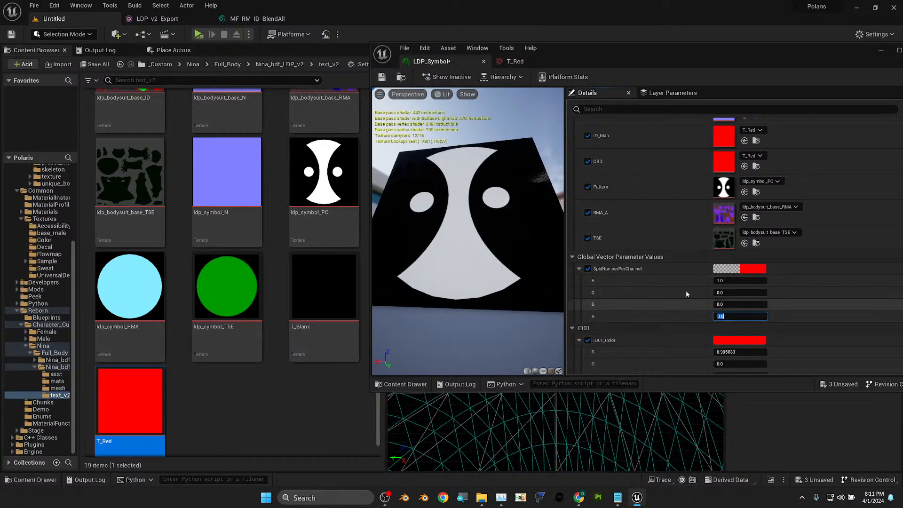
# - Assign T_Blank to the Pattern parameter, and set ID01_Color to white with R, G and B at 0.995833
pyautogui.scroll(-3, 753, 301)
pyautogui.click(751, 269)
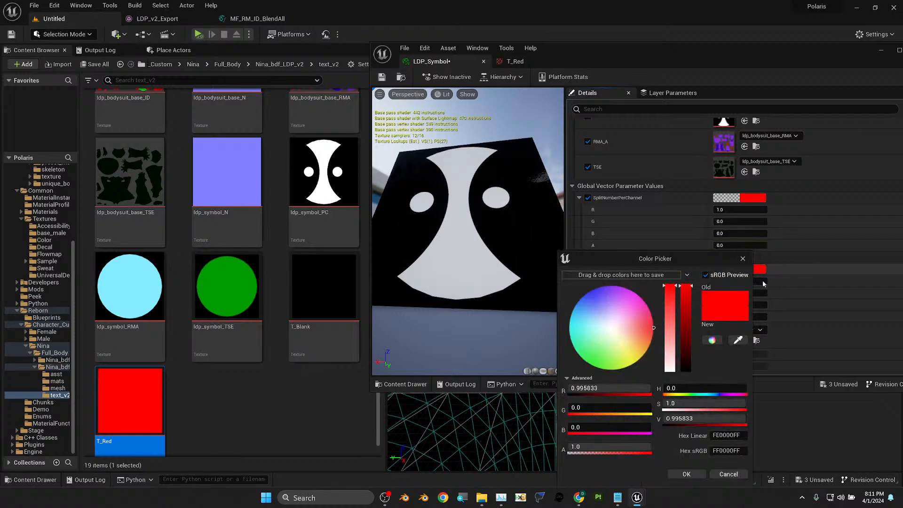
pyautogui.scroll(3, 603, 193)
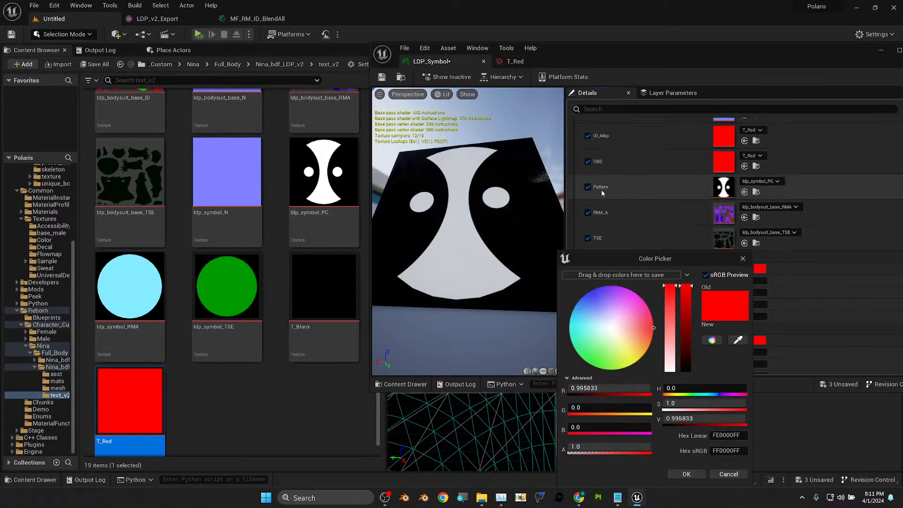
pyautogui.click(324, 287)
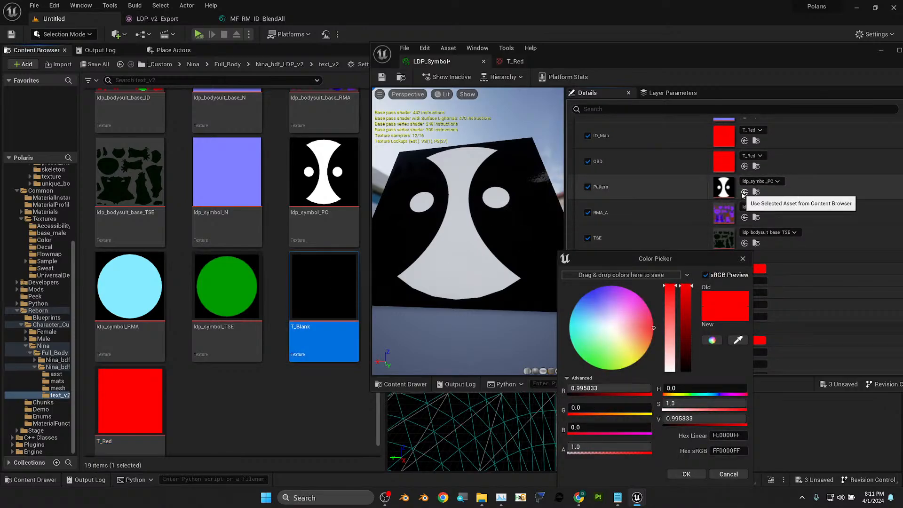
pyautogui.click(745, 191)
pyautogui.moveTo(493, 258); pyautogui.dragTo(388, 259)
pyautogui.moveTo(605, 314); pyautogui.dragTo(662, 330)
pyautogui.moveTo(674, 375); pyautogui.dragTo(673, 334)
pyautogui.click(686, 473)
pyautogui.scroll(-3, 748, 314)
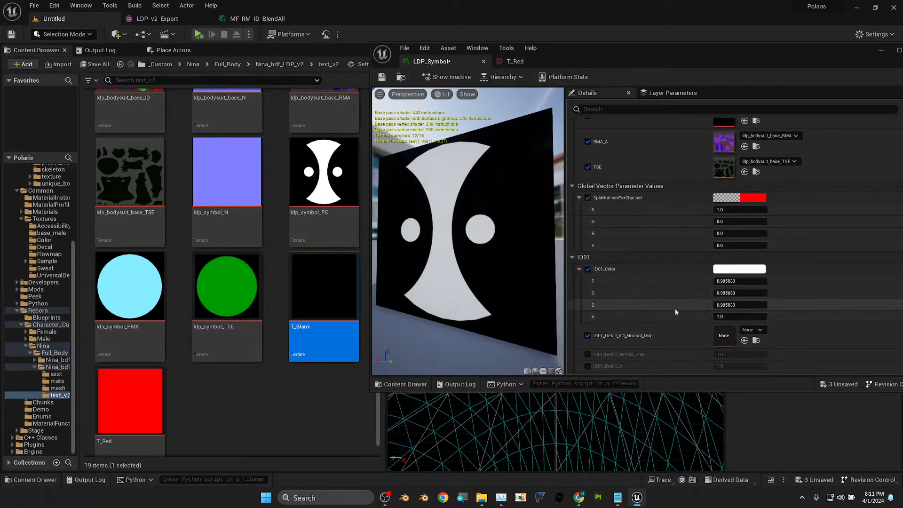
pyautogui.moveTo(419, 274)
pyautogui.mouseDown()
pyautogui.moveTo(498, 278)
pyautogui.moveTo(444, 275)
pyautogui.moveTo(440, 313)
pyautogui.moveTo(432, 276)
pyautogui.mouseUp()
# - Assign ldp_symbol_RMA to the RMA_A parameter and ldp_symbol_TSE to TSE
pyautogui.scroll(4, 778, 205)
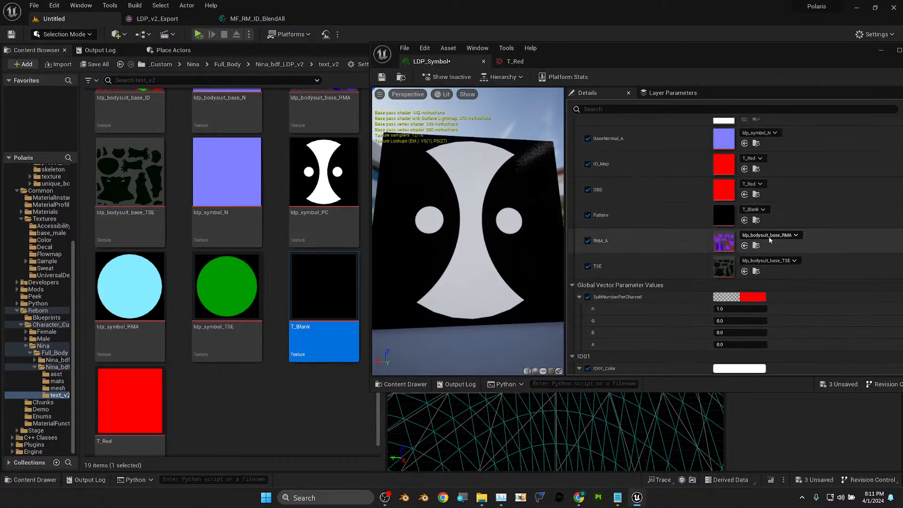
pyautogui.click(228, 301)
pyautogui.click(162, 303)
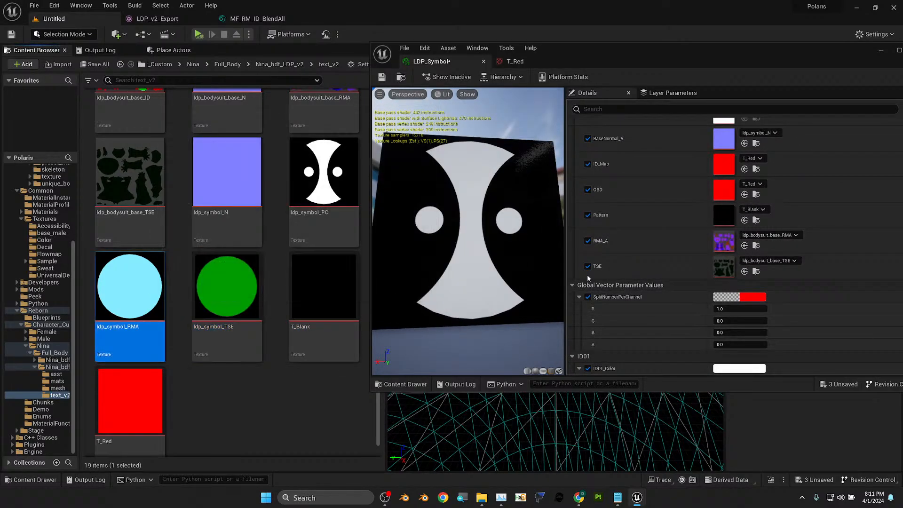
pyautogui.click(745, 246)
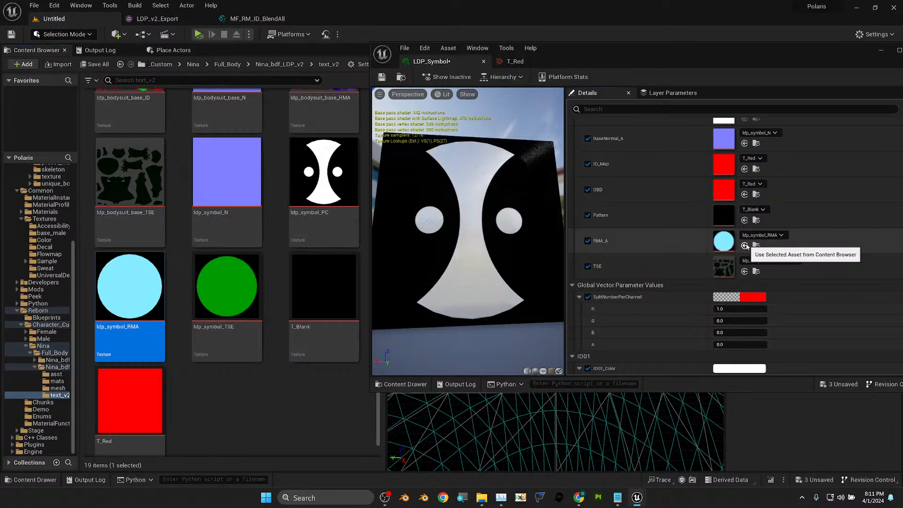
pyautogui.click(228, 308)
pyautogui.click(744, 271)
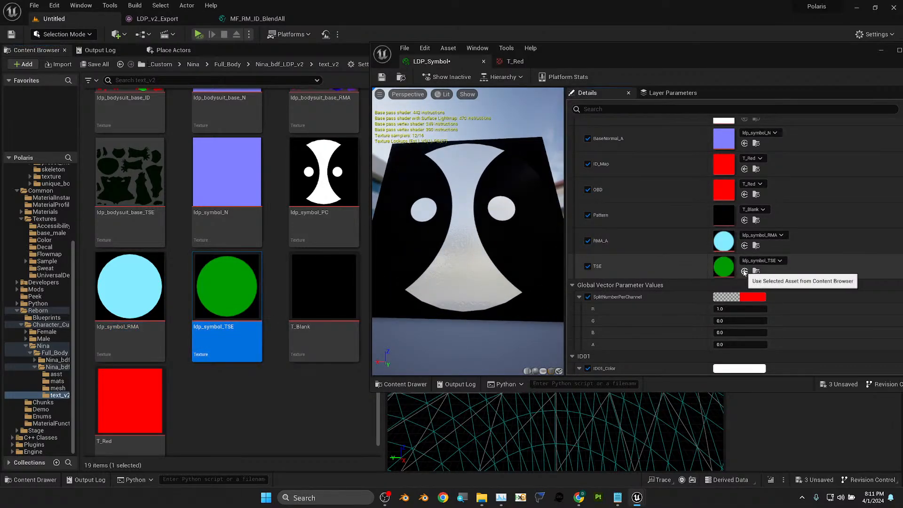
pyautogui.moveTo(470, 235); pyautogui.dragTo(496, 219)
# - Review the texture parameters of LDP_Symbol and save the material instance
pyautogui.scroll(3, 740, 215)
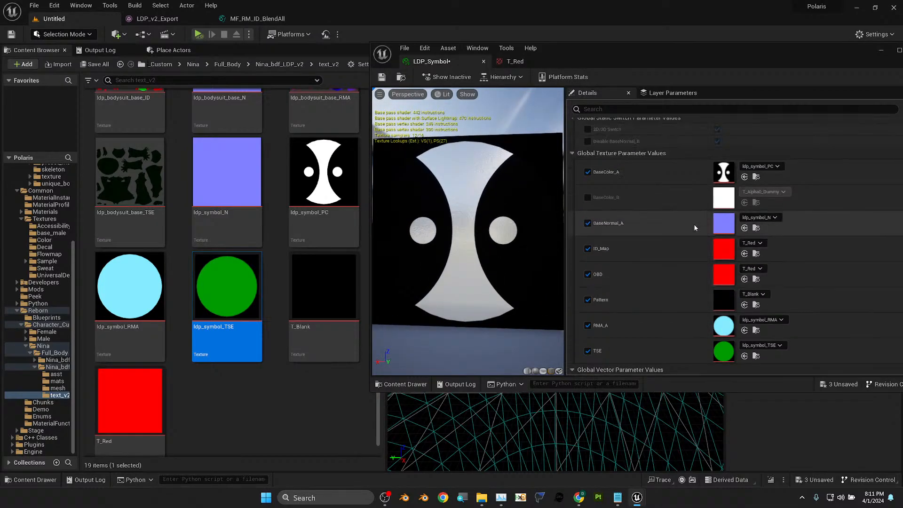
pyautogui.scroll(2, 620, 221)
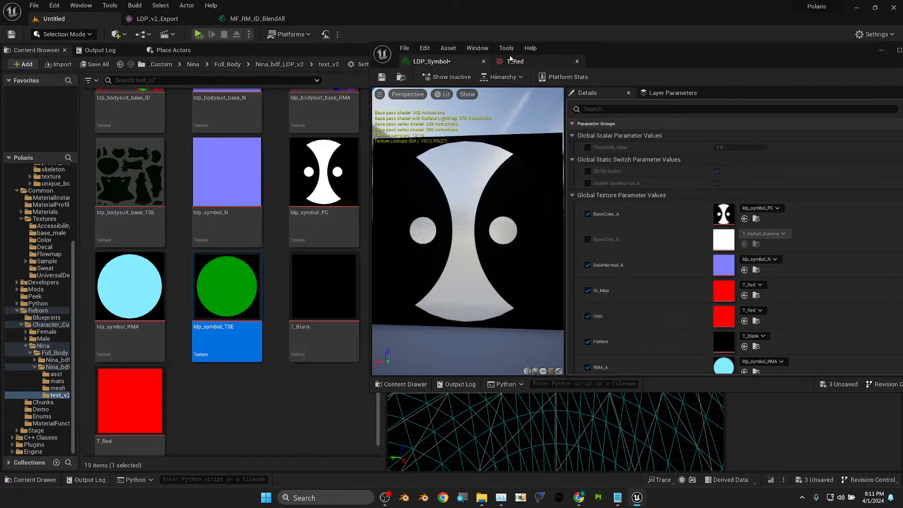
pyautogui.click(382, 77)
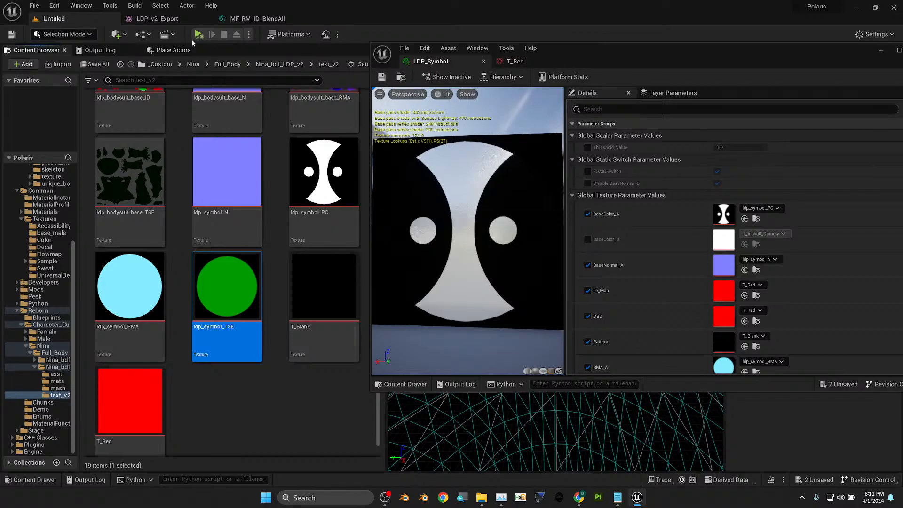
# - Assign the LDP_Symbol material to Element 1 of the LDP_v2_Export skeletal mesh and examine the belt buckle up close
pyautogui.click(153, 20)
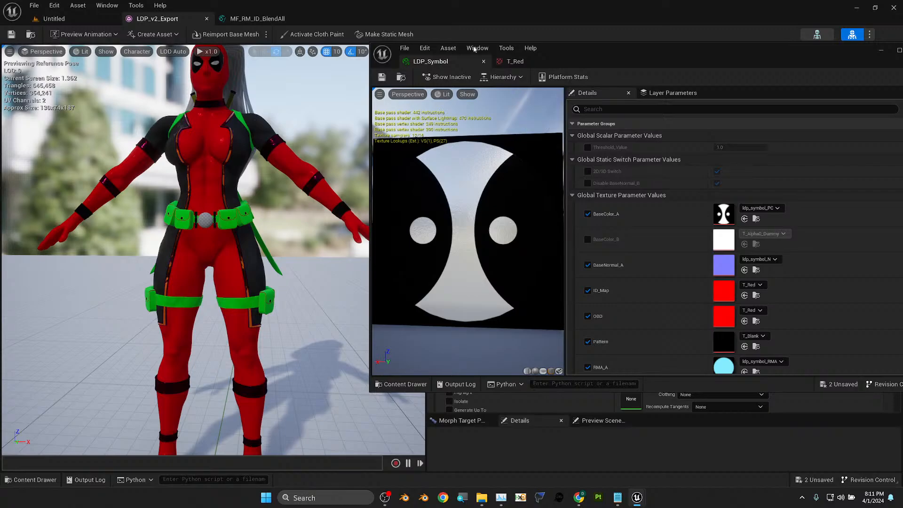
pyautogui.moveTo(787, 50); pyautogui.dragTo(568, 65)
pyautogui.click(699, 67)
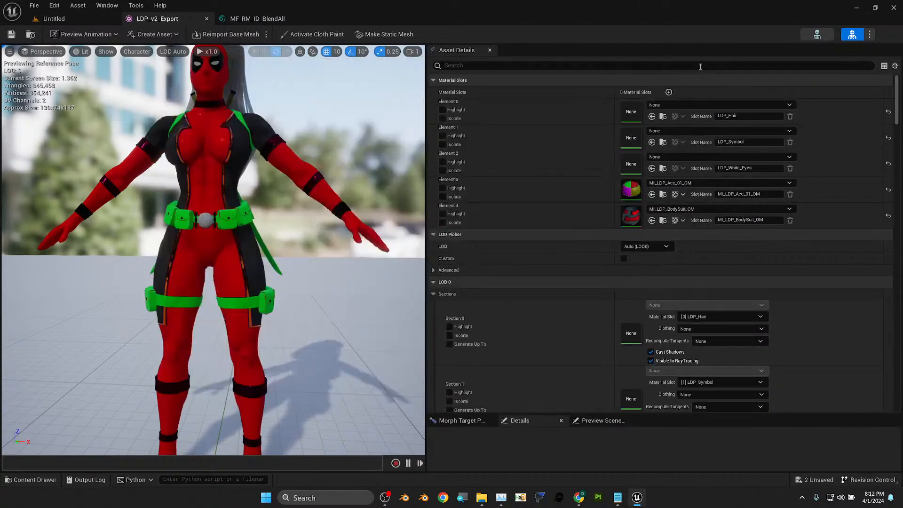
pyautogui.click(732, 142)
pyautogui.hotkey('ctrl', 'c')
pyautogui.click(709, 131)
pyautogui.hotkey('ctrl', 'v')
pyautogui.click(702, 221)
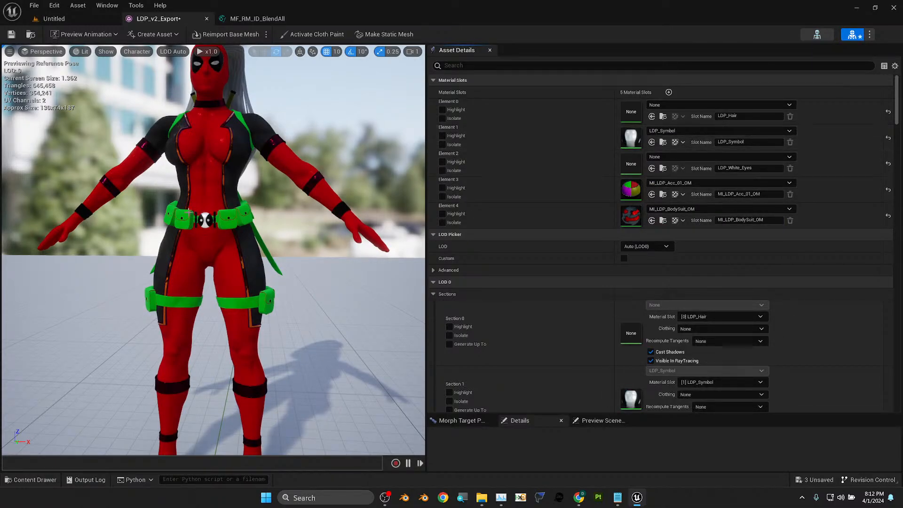
pyautogui.scroll(6, 206, 218)
pyautogui.scroll(-3, 206, 218)
pyautogui.keyDown('alt'); pyautogui.moveTo(206, 219); pyautogui.dragTo(211, 237); pyautogui.keyUp('alt')
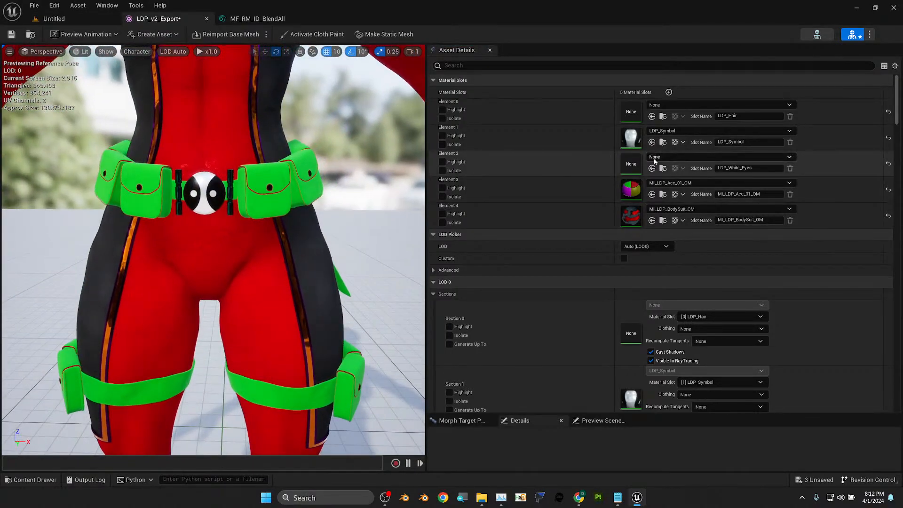
# - Duplicate the LDP_Symbol material instance in the mats folder and name the copy LDP_White_Eyes after Element 2's slot name
pyautogui.click(745, 168)
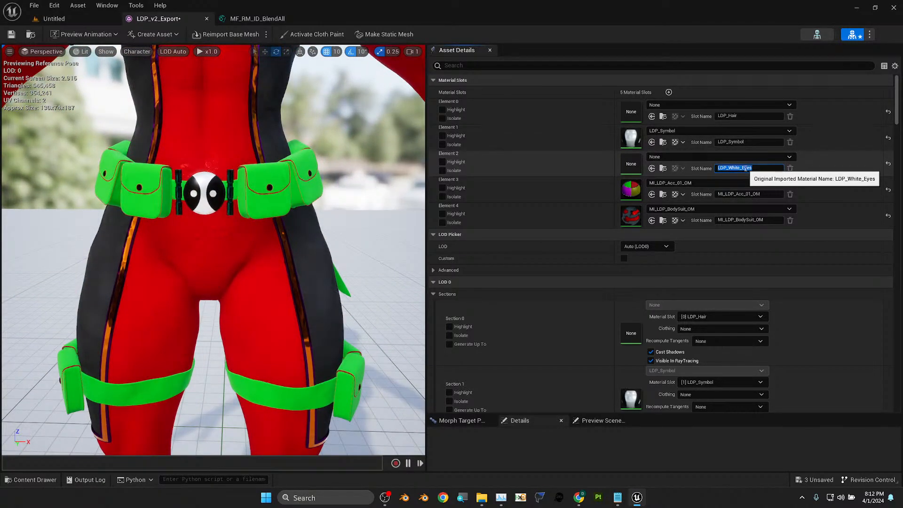
pyautogui.click(801, 171)
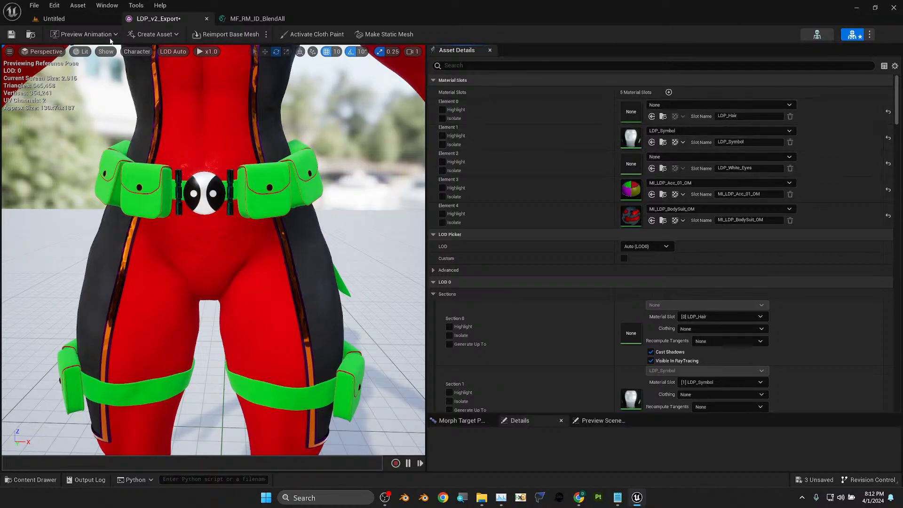
pyautogui.click(71, 18)
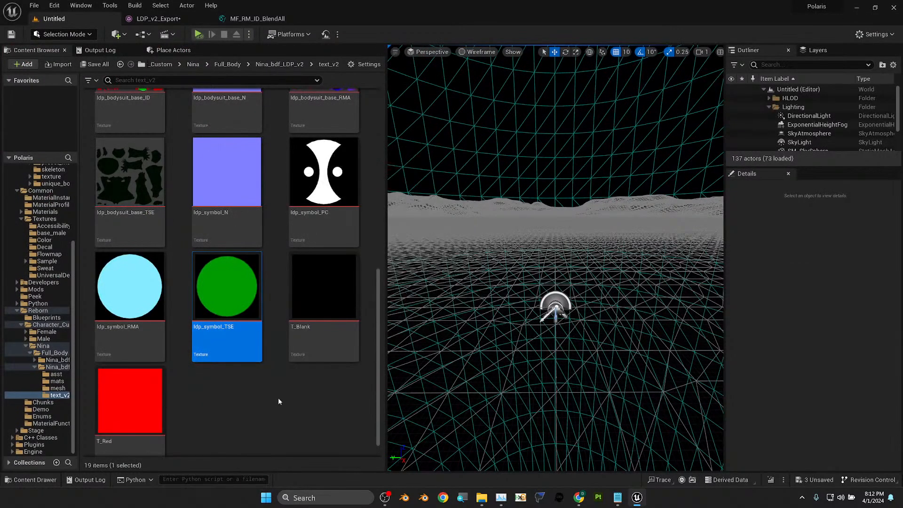
pyautogui.scroll(2, 269, 331)
pyautogui.scroll(-2, 270, 329)
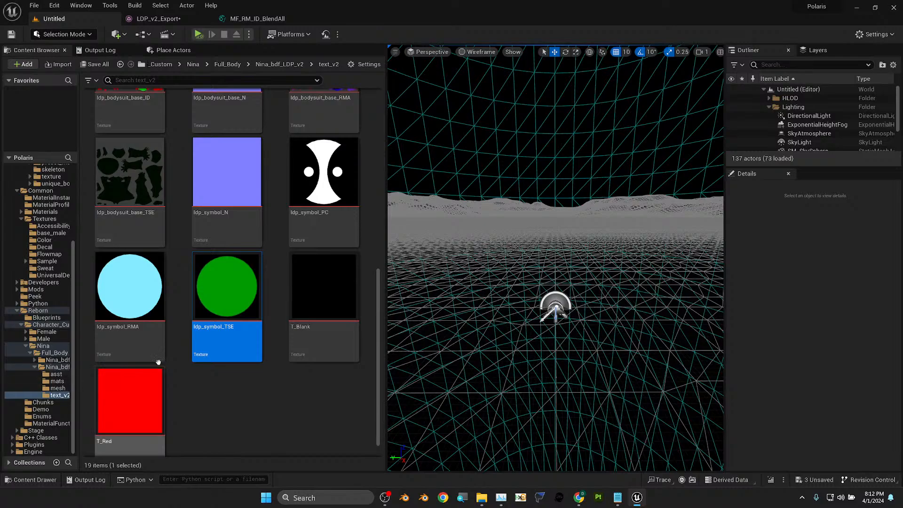
pyautogui.click(54, 381)
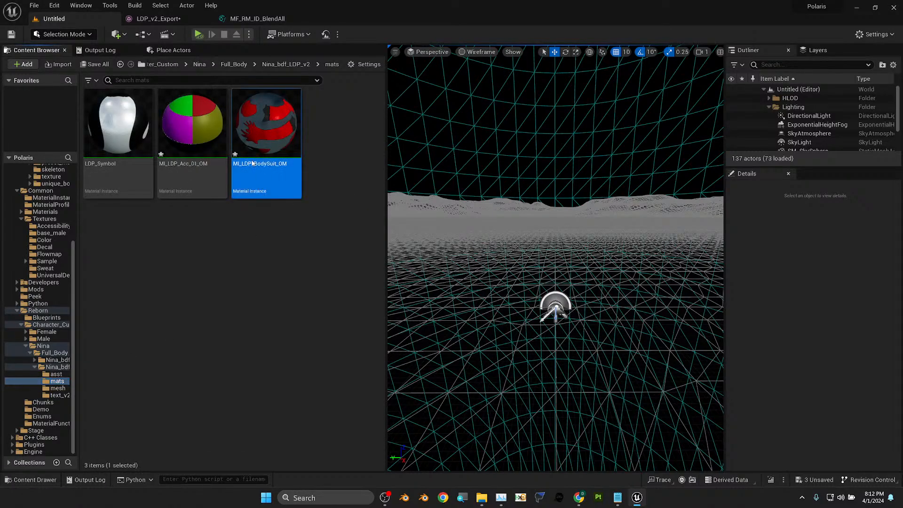
pyautogui.click(130, 169)
pyautogui.rightClick(129, 170)
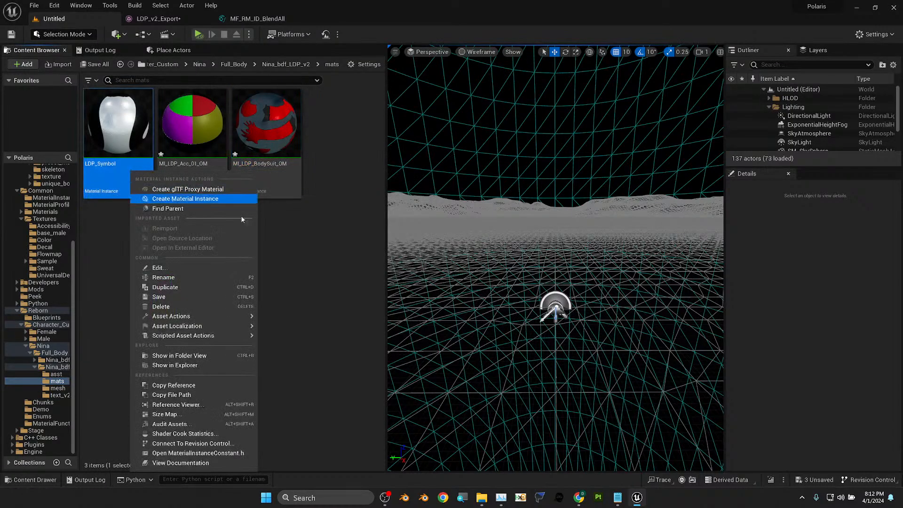
pyautogui.click(196, 288)
pyautogui.hotkey('ctrl', 'v')
pyautogui.press('Return')
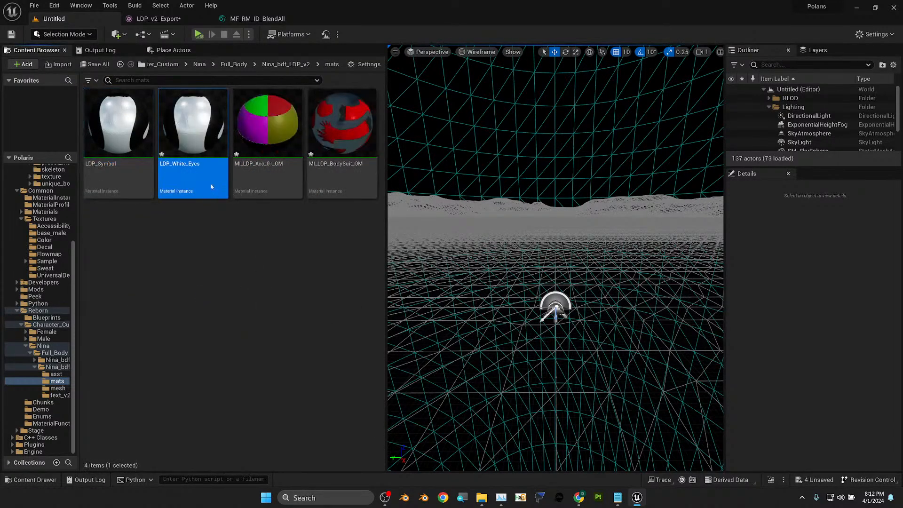
# - Open the LDP_White_Eyes material instance and show the Common/Textures/Color folder alongside it
pyautogui.doubleClick(195, 144)
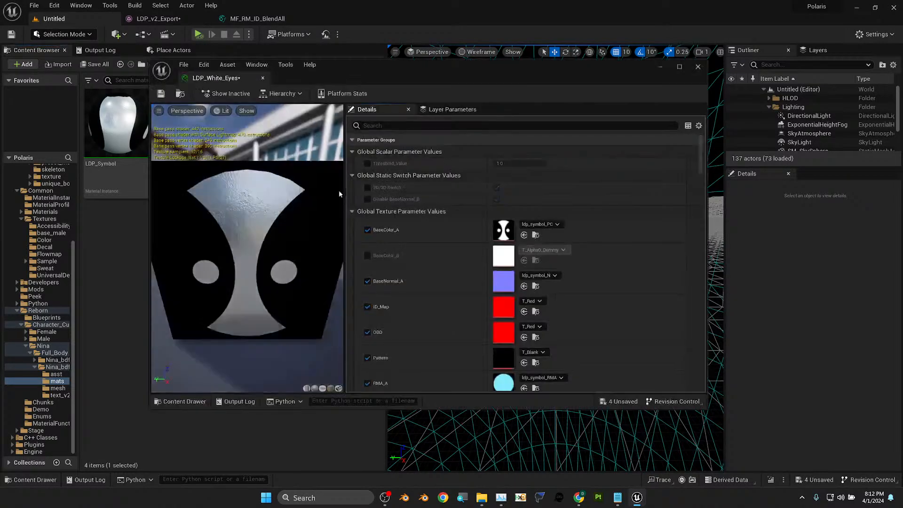
pyautogui.moveTo(441, 86); pyautogui.dragTo(550, 71)
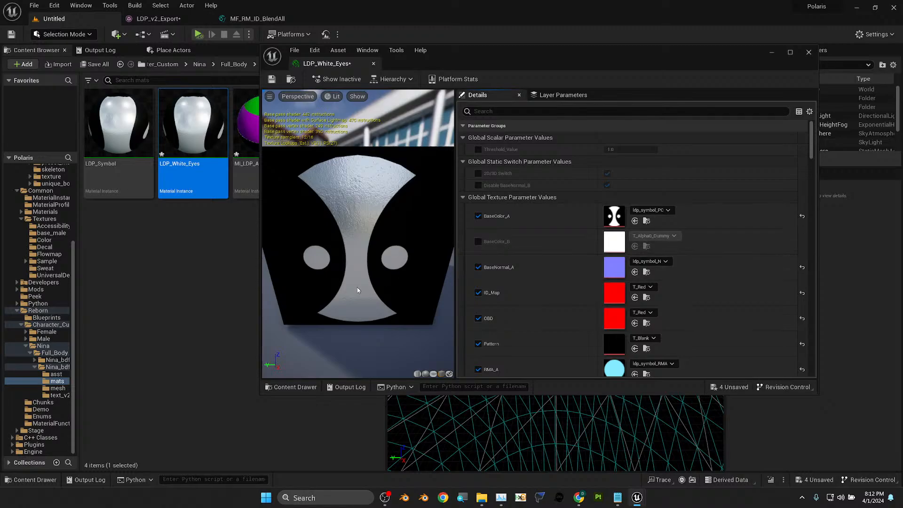
pyautogui.moveTo(495, 70); pyautogui.dragTo(538, 64)
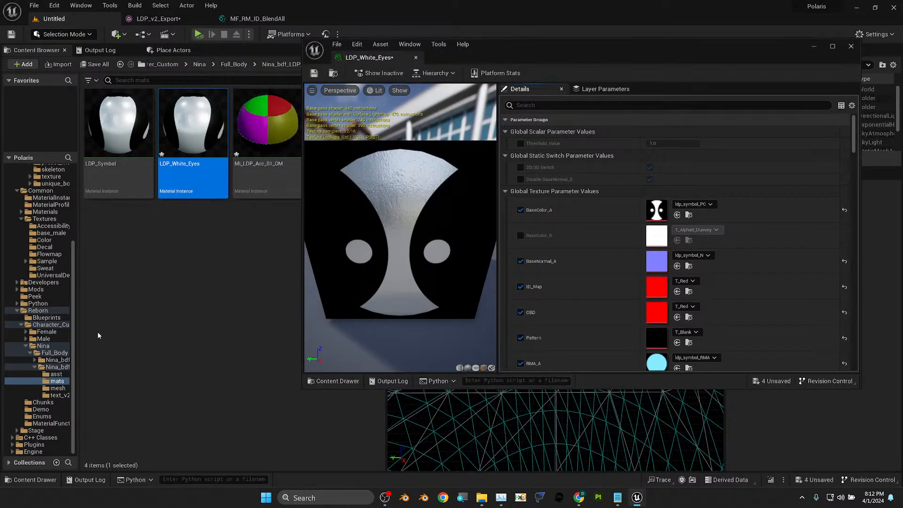
pyautogui.click(54, 367)
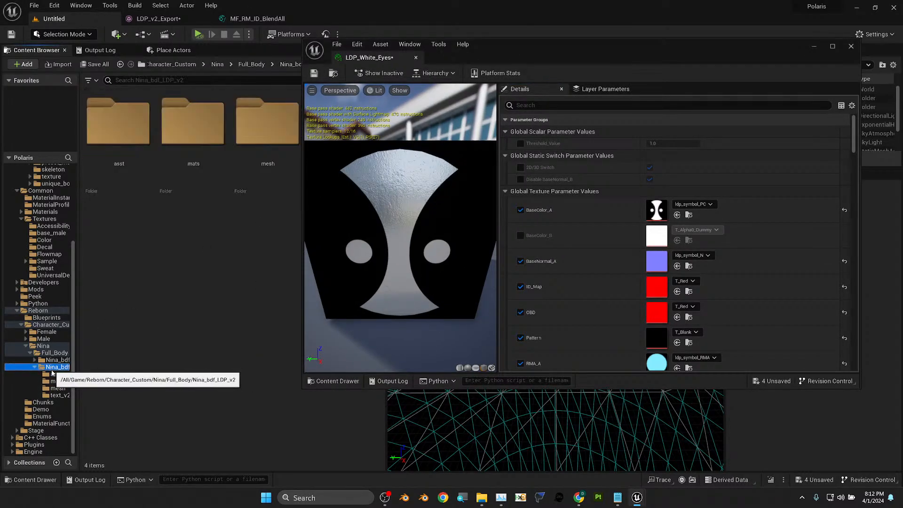
pyautogui.click(44, 240)
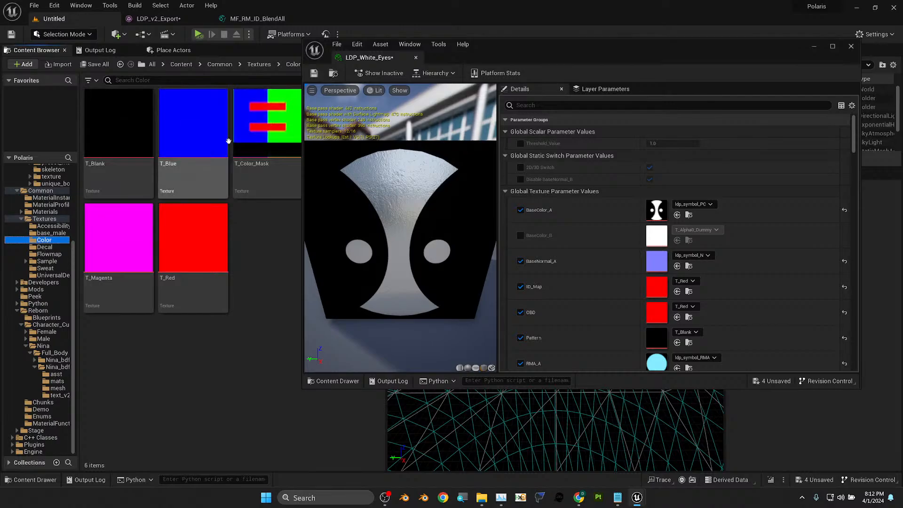
pyautogui.moveTo(497, 61); pyautogui.dragTo(550, 64)
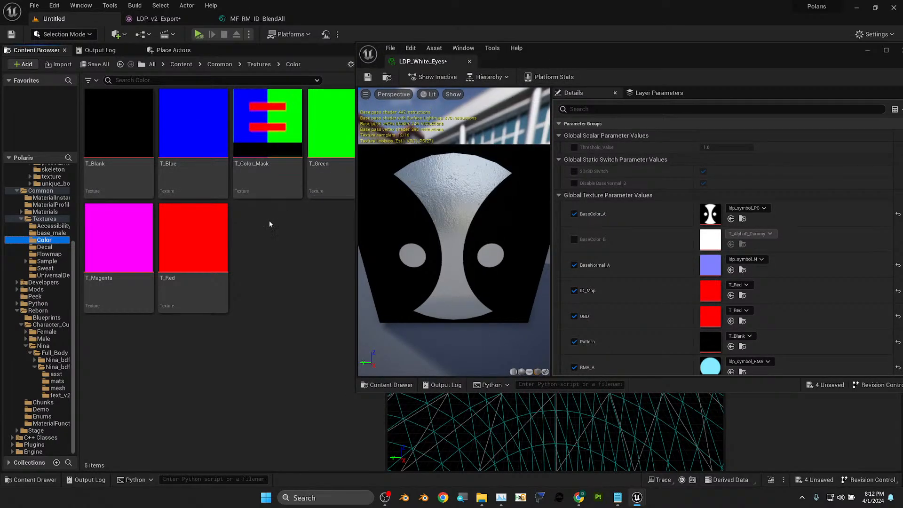
# - Duplicate the T_Red texture in the Color folder and name the copy T_White
pyautogui.click(200, 277)
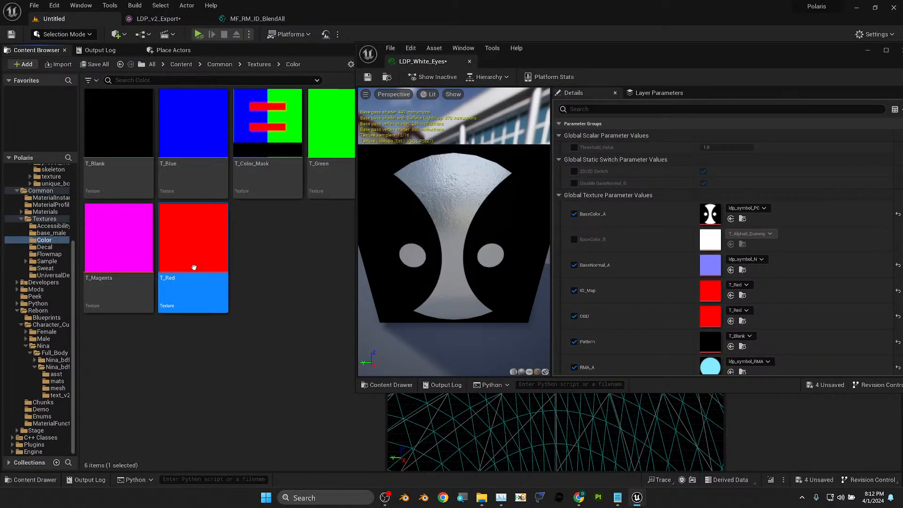
pyautogui.rightClick(194, 267)
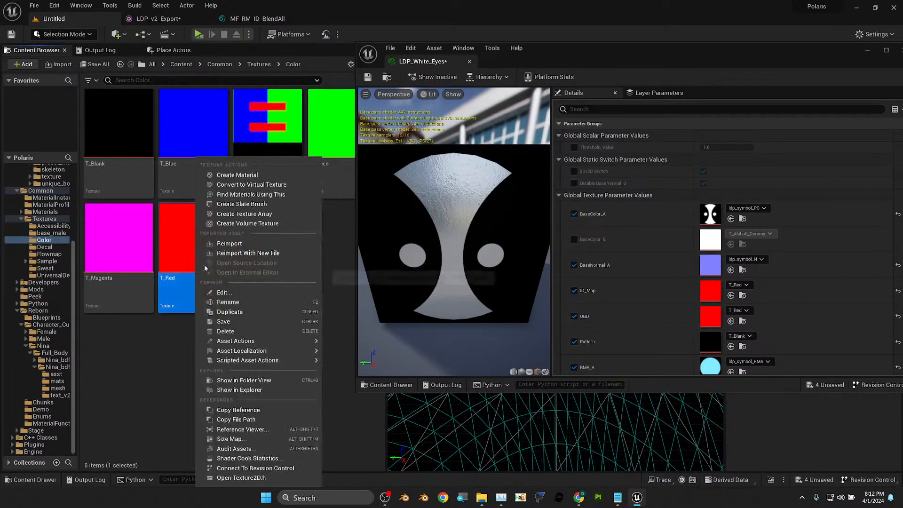
pyautogui.click(261, 312)
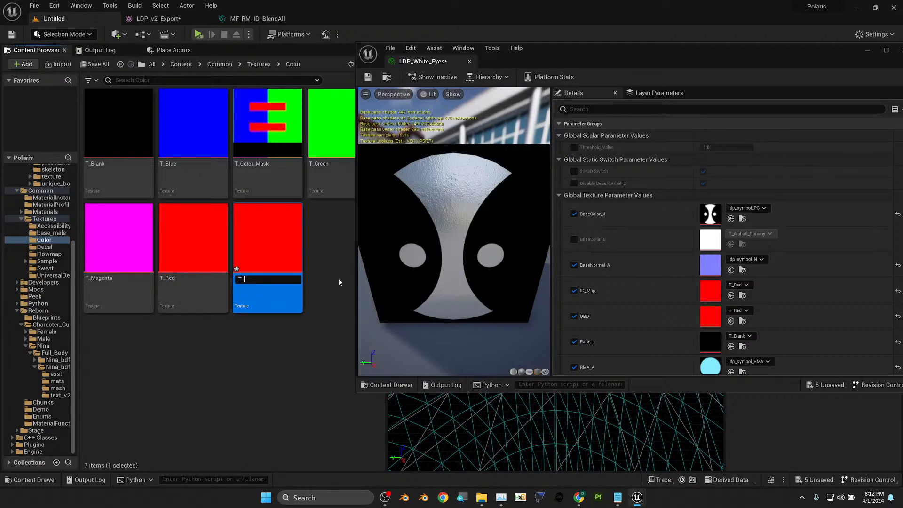
pyautogui.press('Return')
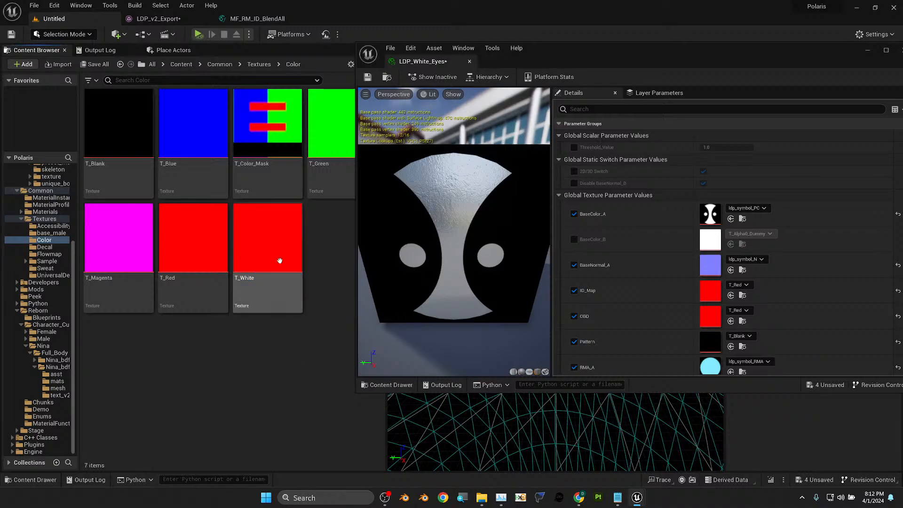
# - Turn T_White white by setting Saturation to 0 and Brightness to 10, save it, and return to LDP_White_Eyes
pyautogui.doubleClick(277, 259)
pyautogui.scroll(-10, 755, 297)
pyautogui.scroll(-10, 775, 318)
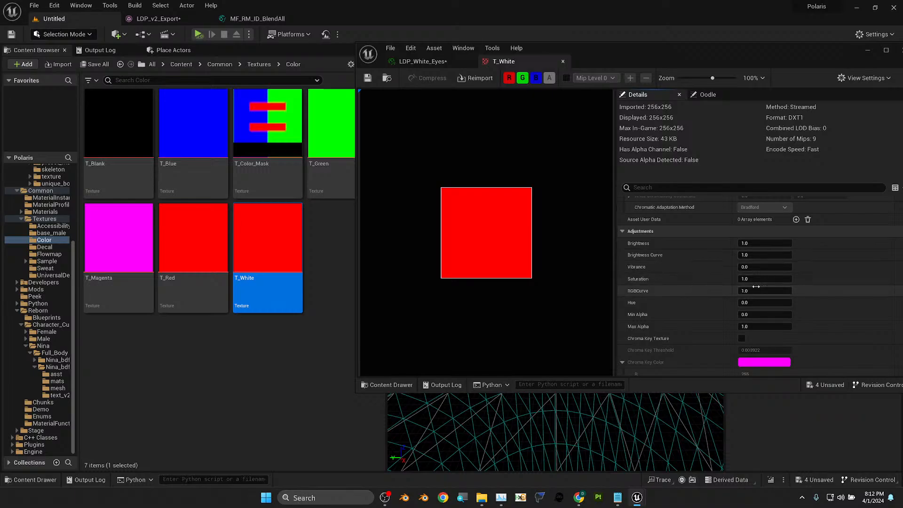
pyautogui.press('Return')
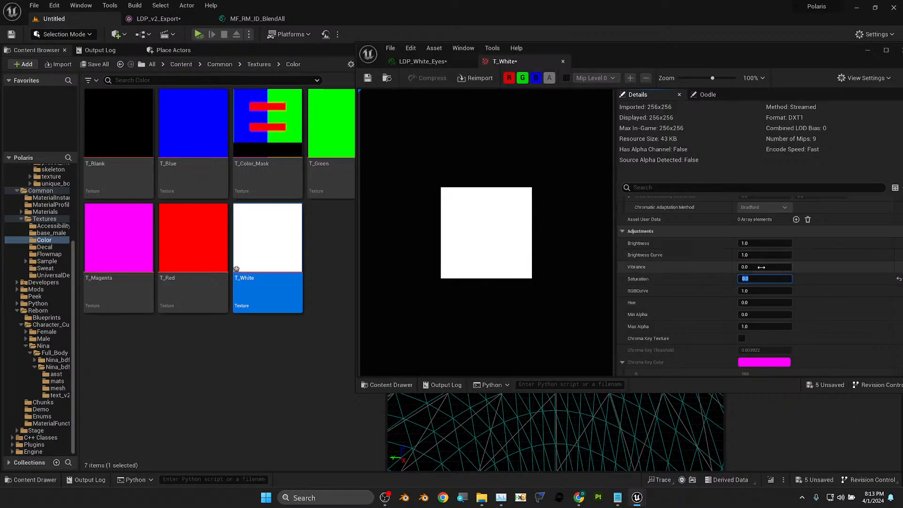
pyautogui.click(760, 242)
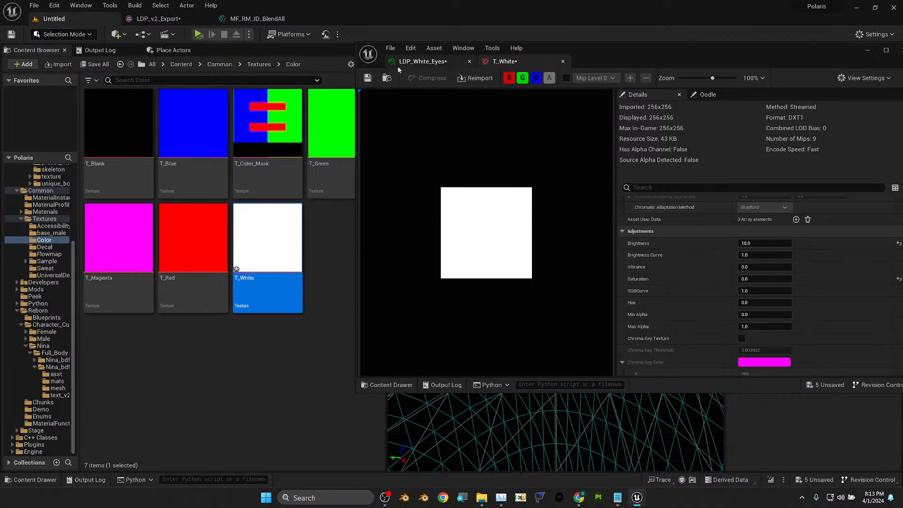
pyautogui.click(445, 63)
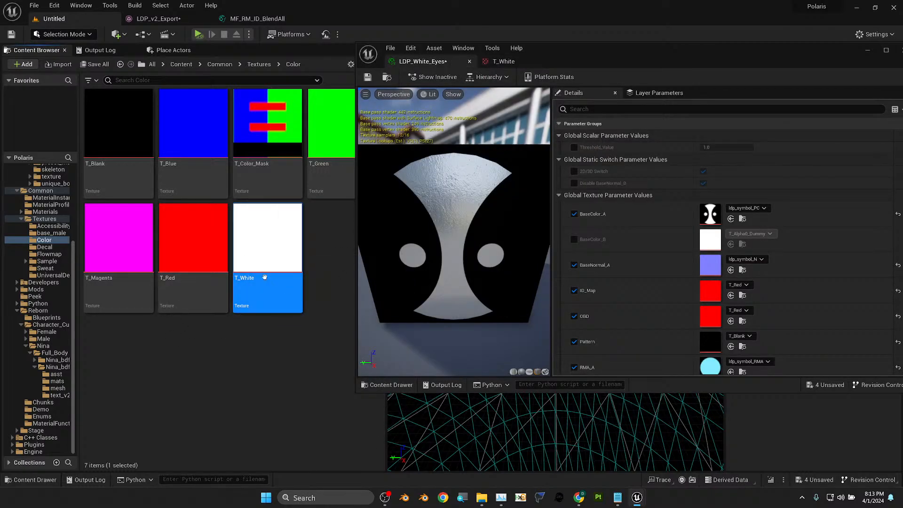
# - Copy the T_White texture from the Color folder into the text_v2 folder of Nina_bdf_LDP_v2
pyautogui.moveTo(242, 261)
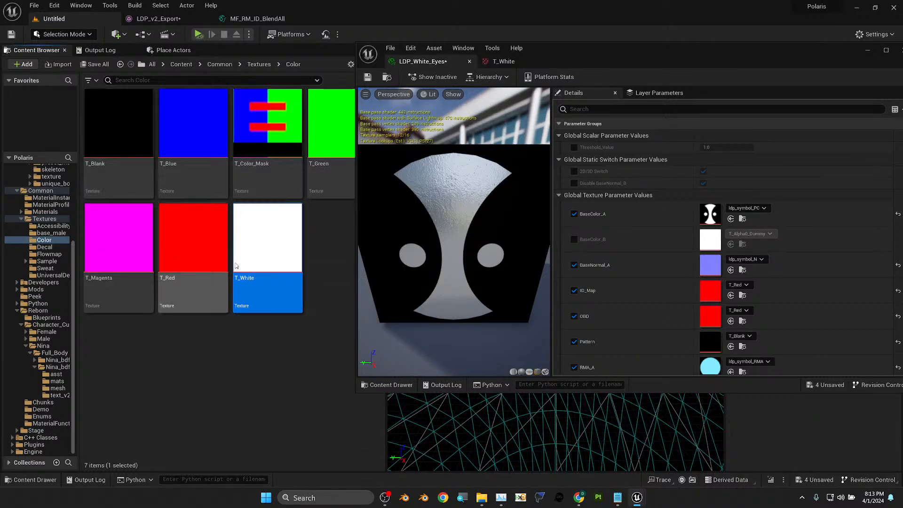
pyautogui.moveTo(276, 275)
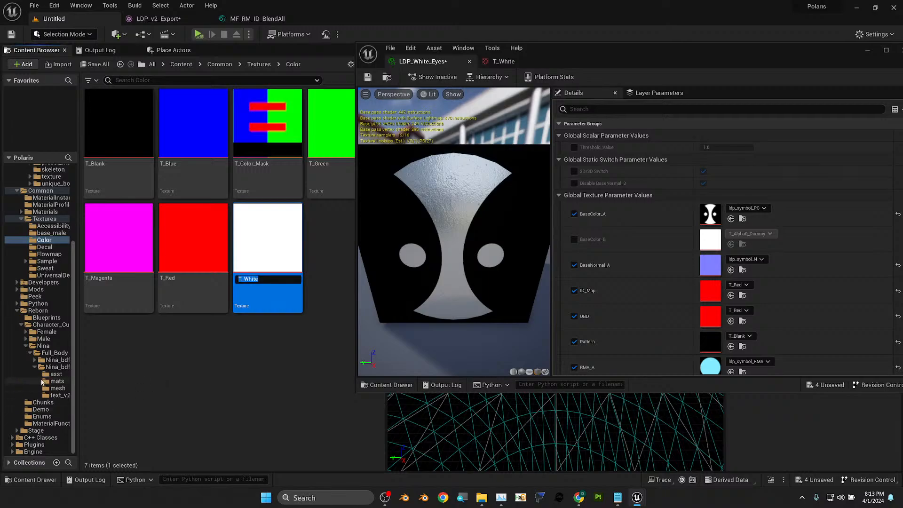
pyautogui.moveTo(265, 265); pyautogui.dragTo(65, 396)
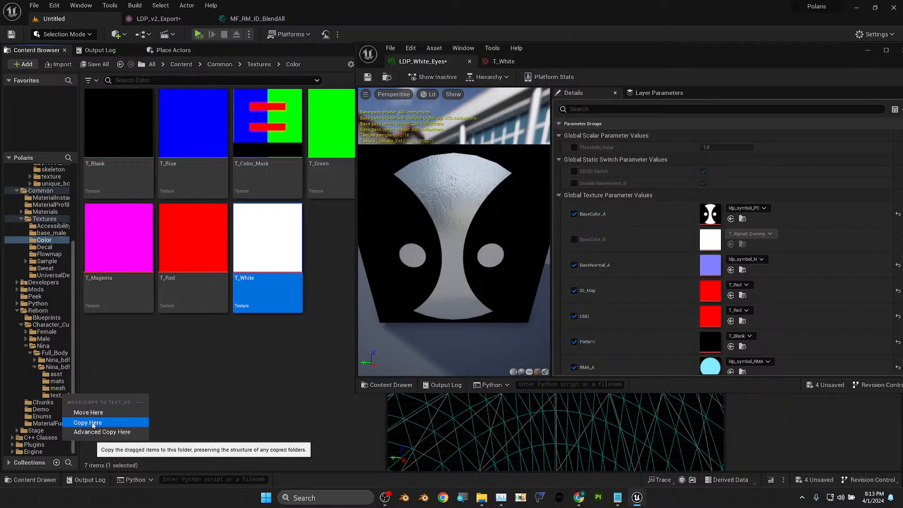
pyautogui.click(93, 423)
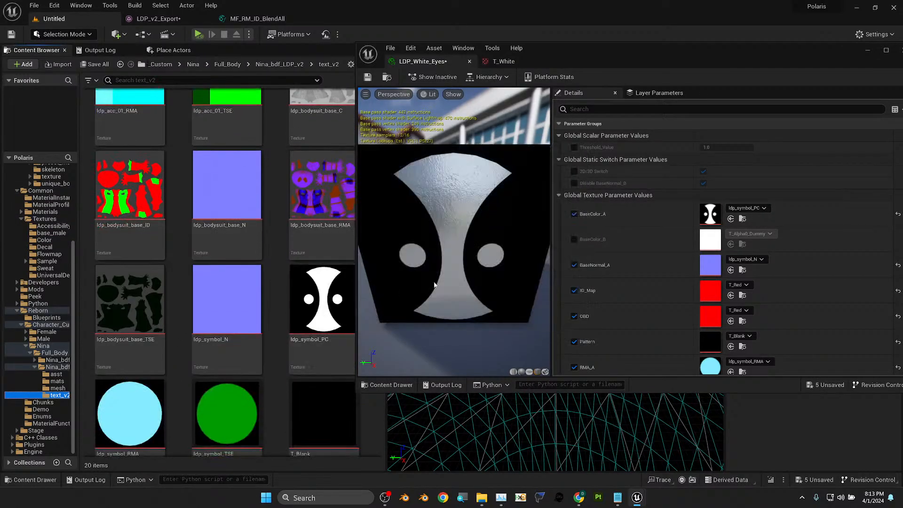
# - Assign the text_v2 copy of T_White to the BaseColor_A parameter of LDP_White_Eyes
pyautogui.scroll(-5, 393, 293)
pyautogui.scroll(-3, 263, 364)
pyautogui.click(242, 405)
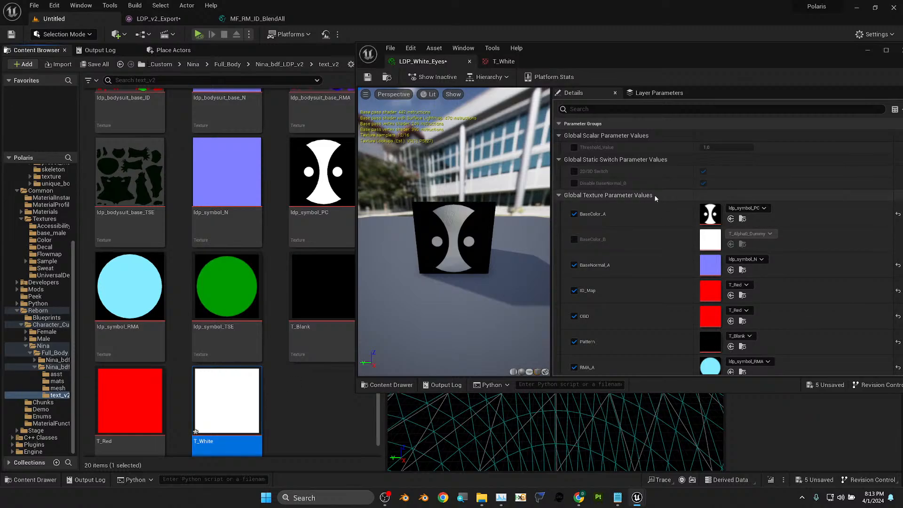
pyautogui.click(731, 219)
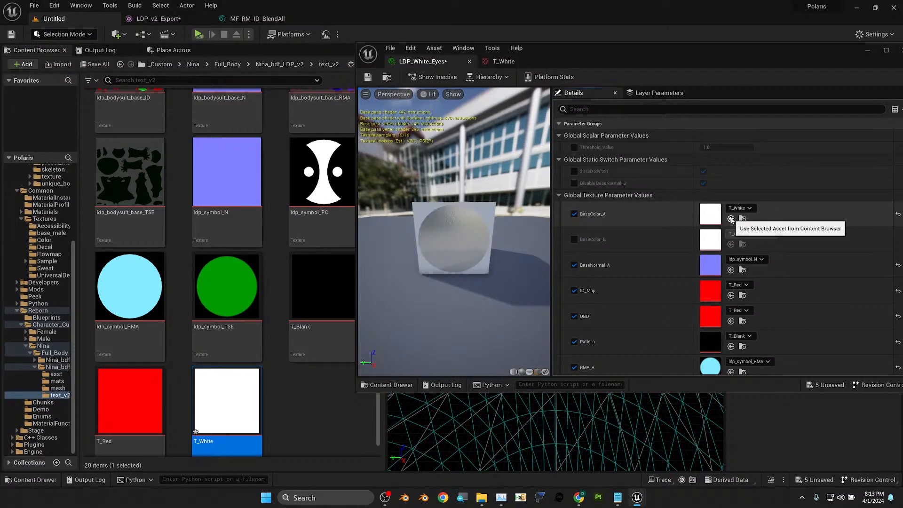
pyautogui.moveTo(499, 308); pyautogui.dragTo(451, 284)
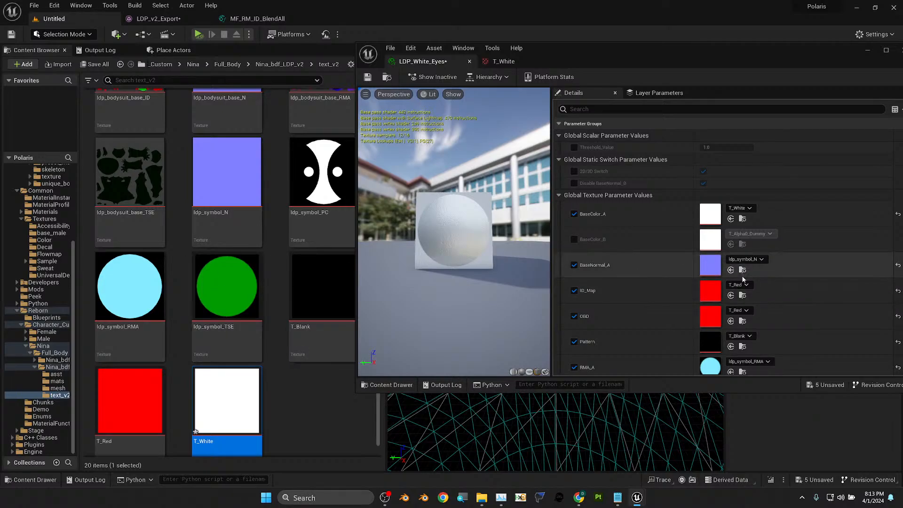
# - Inspect the LDP_White_Eyes preview up close, and open the detailmap folder under Character/Item/shared/texture
pyautogui.scroll(1, 231, 195)
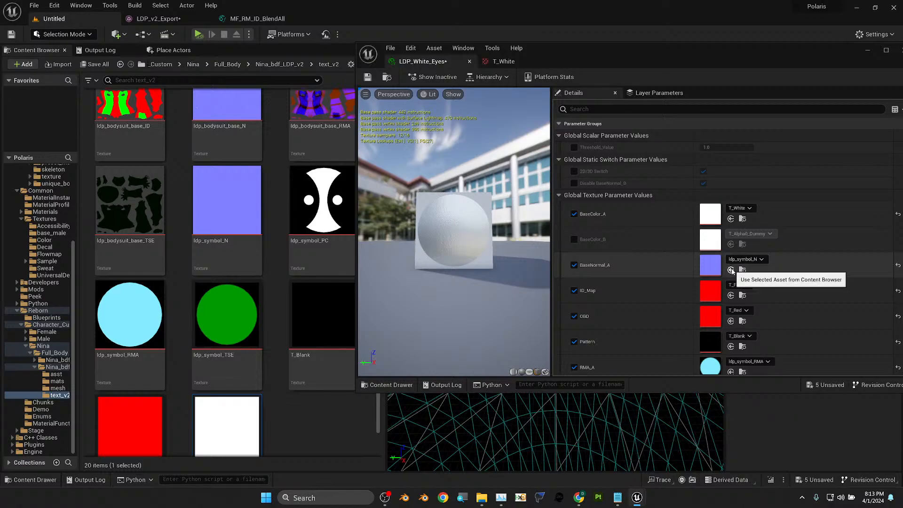
pyautogui.scroll(6, 451, 229)
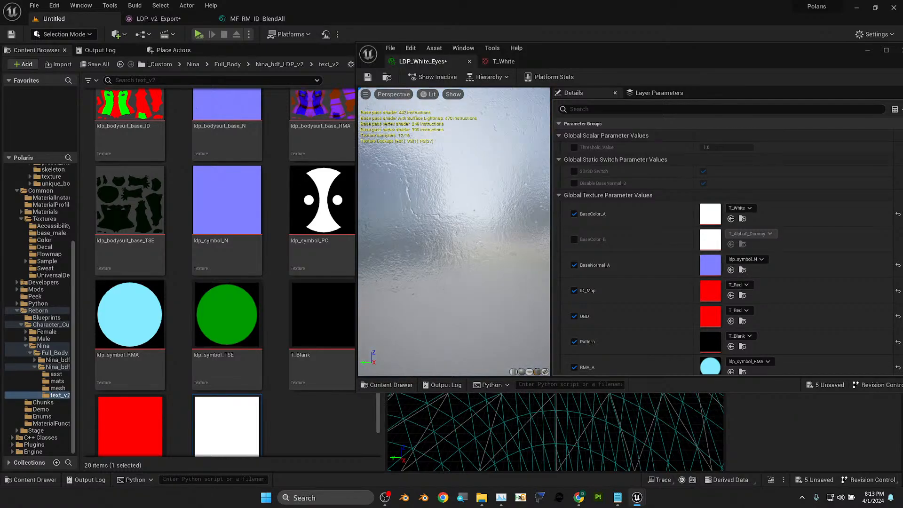
pyautogui.moveTo(451, 230); pyautogui.dragTo(470, 257)
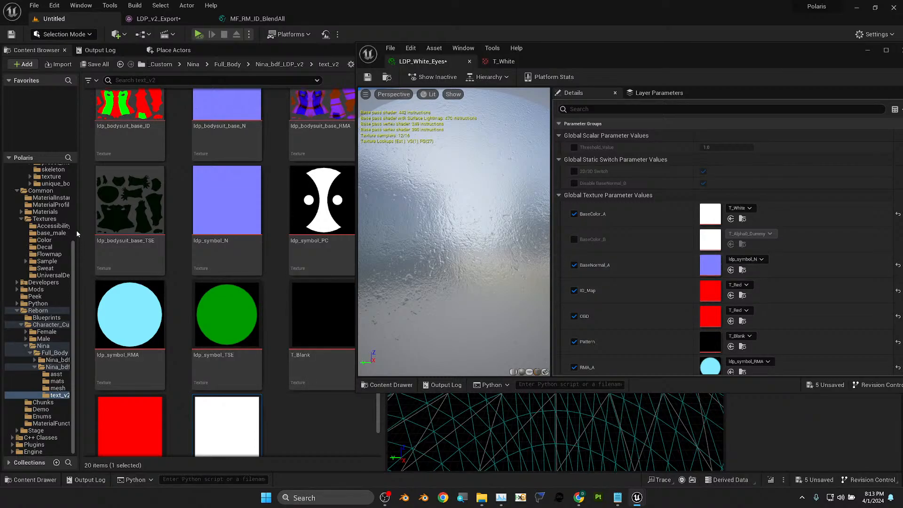
pyautogui.moveTo(80, 232); pyautogui.dragTo(131, 241)
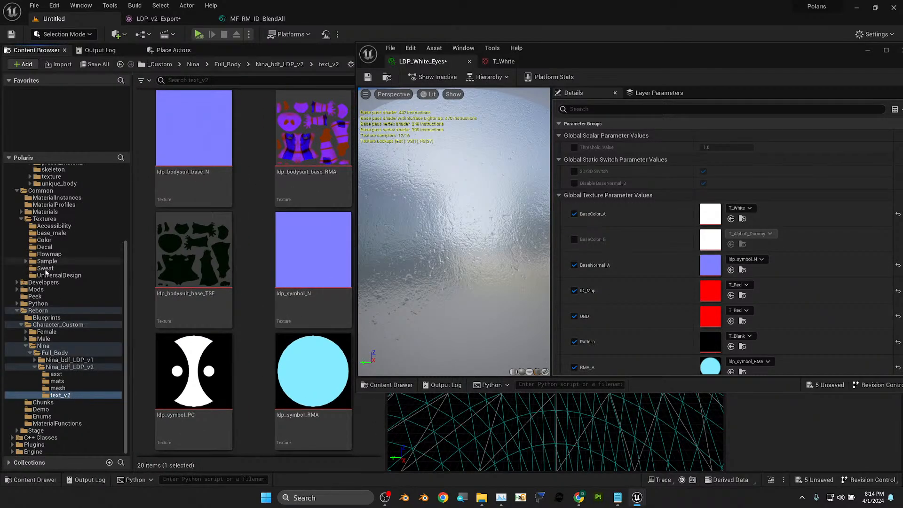
pyautogui.click(21, 219)
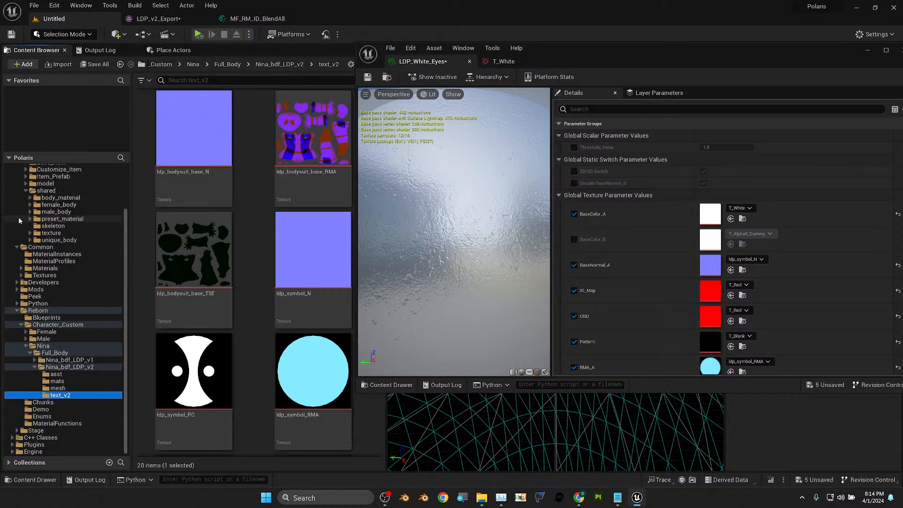
pyautogui.scroll(2, 53, 258)
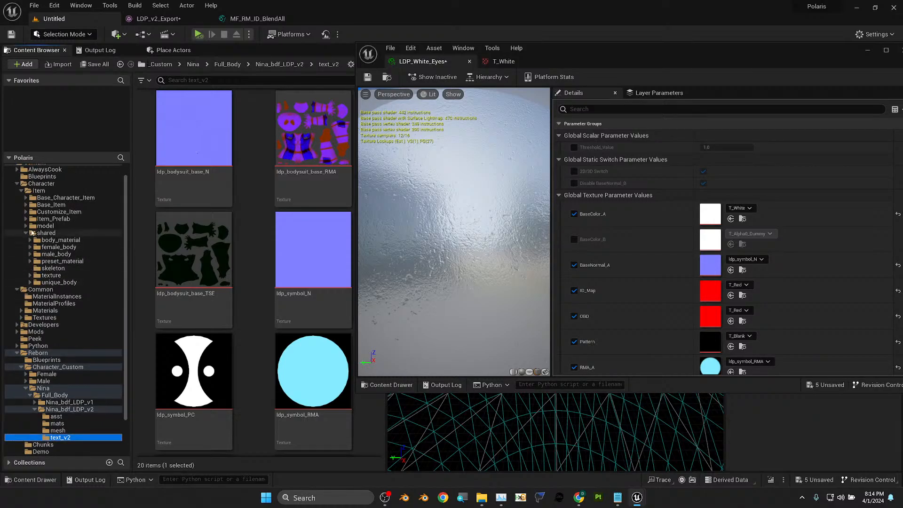
pyautogui.click(30, 275)
pyautogui.click(57, 282)
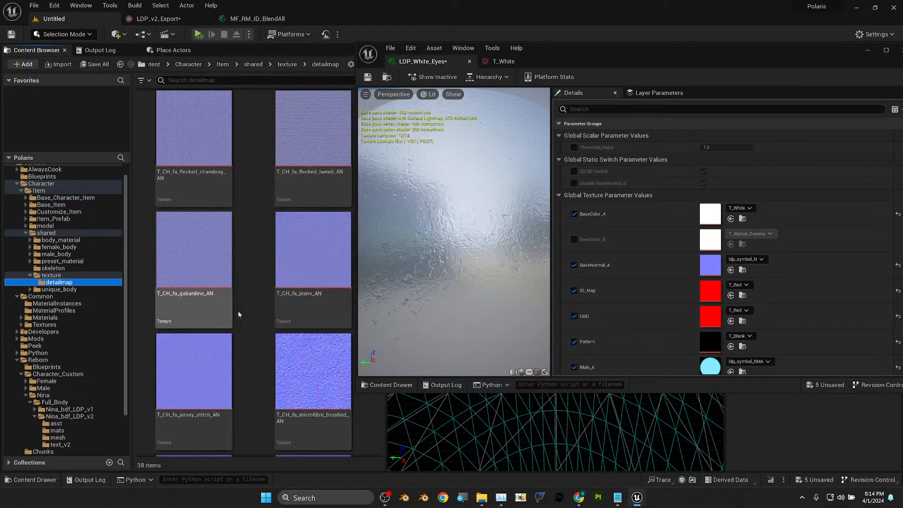
# - Assign the T_CH_fa_spacer_mesh_AN texture to the BaseNormal_A parameter of LDP_White_Eyes and inspect it in the preview
pyautogui.scroll(-5, 312, 376)
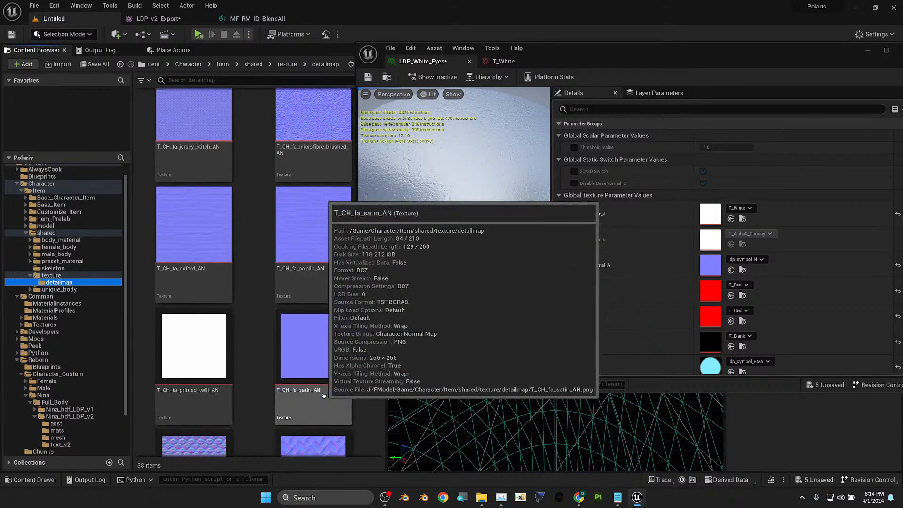
pyautogui.scroll(-2, 323, 395)
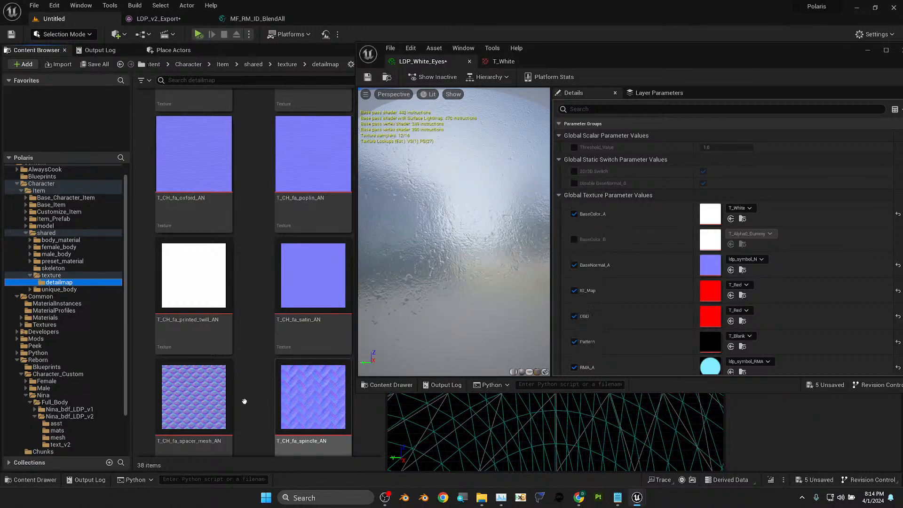
pyautogui.click(218, 399)
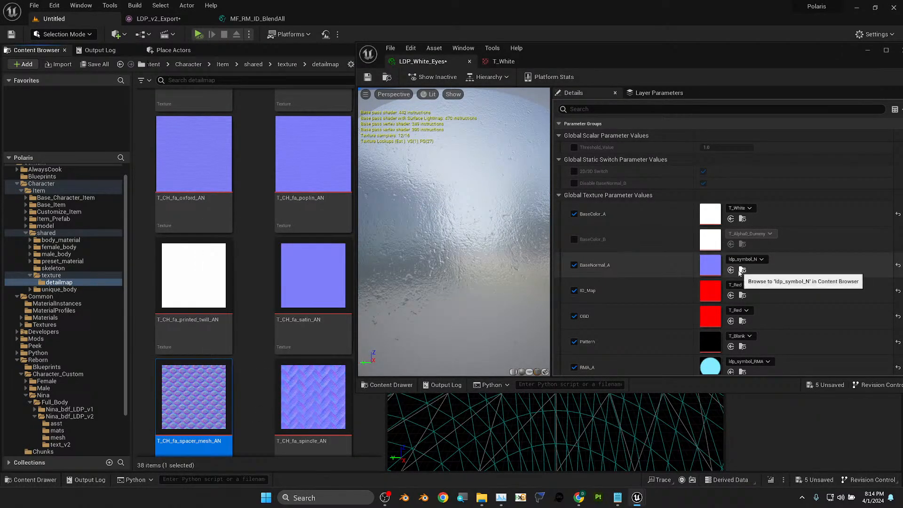
pyautogui.click(731, 270)
pyautogui.scroll(-5, 430, 236)
pyautogui.moveTo(453, 230); pyautogui.dragTo(501, 245)
pyautogui.scroll(6, 442, 240)
pyautogui.scroll(-2, 442, 240)
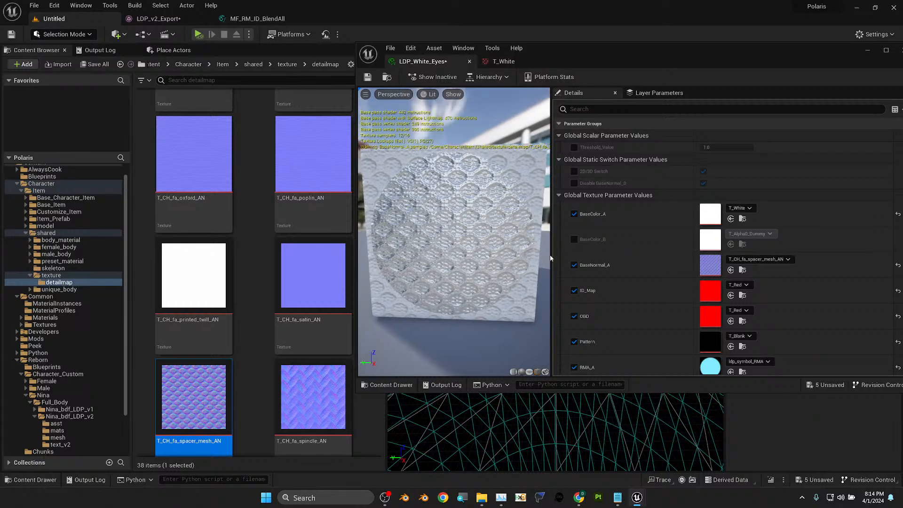
pyautogui.scroll(-3, 748, 303)
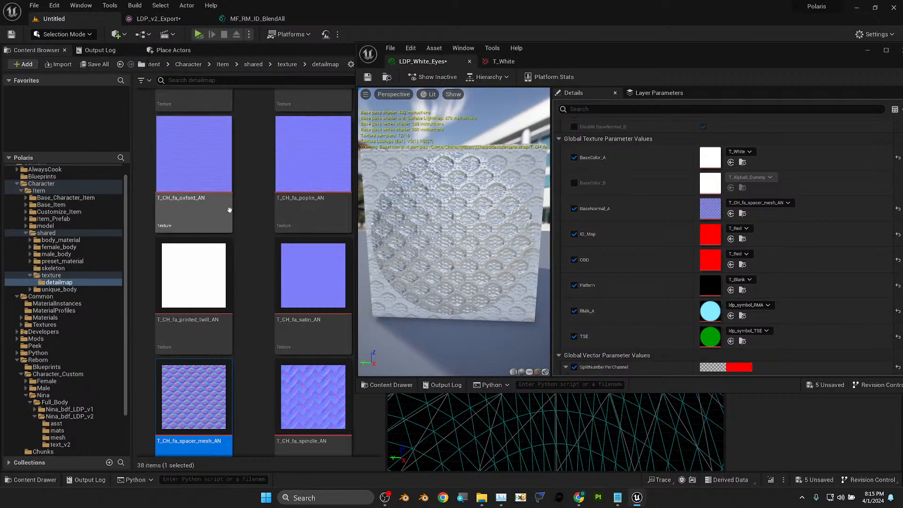
# - Copy the T_Magenta texture from the Common/Textures/Color folder into the text_v2 folder of Nina_bdf_LDP_v2
pyautogui.scroll(1, 50, 227)
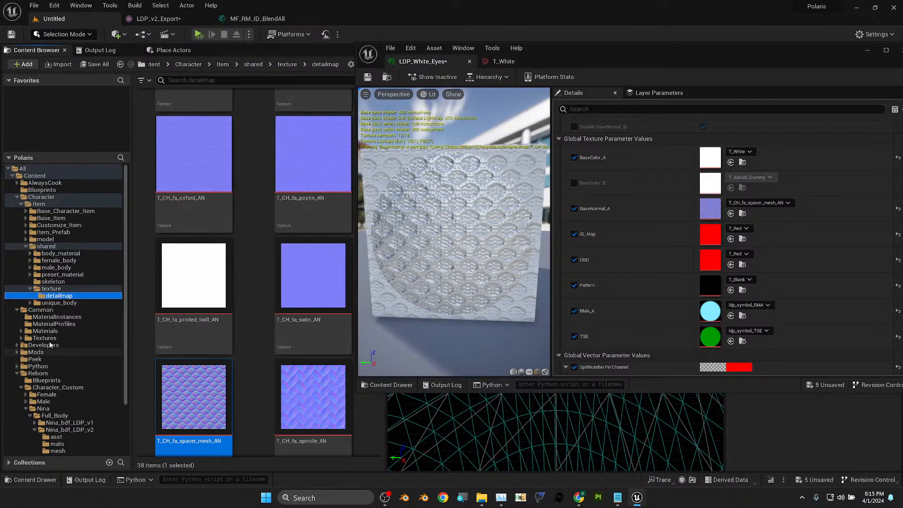
pyautogui.doubleClick(46, 246)
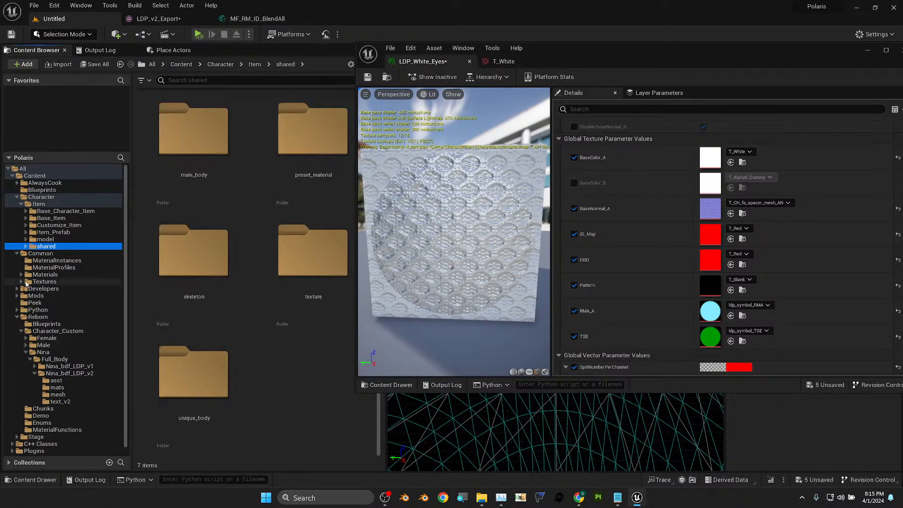
pyautogui.click(21, 282)
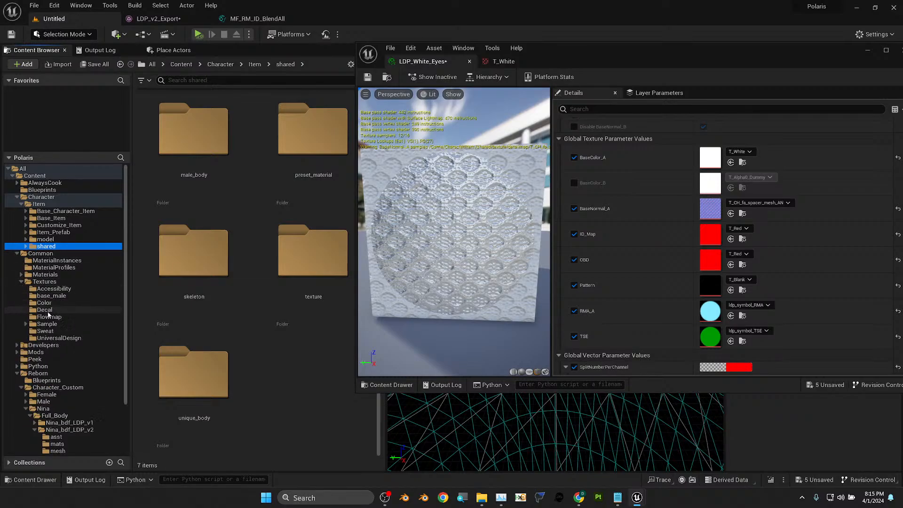
pyautogui.click(44, 302)
pyautogui.click(223, 300)
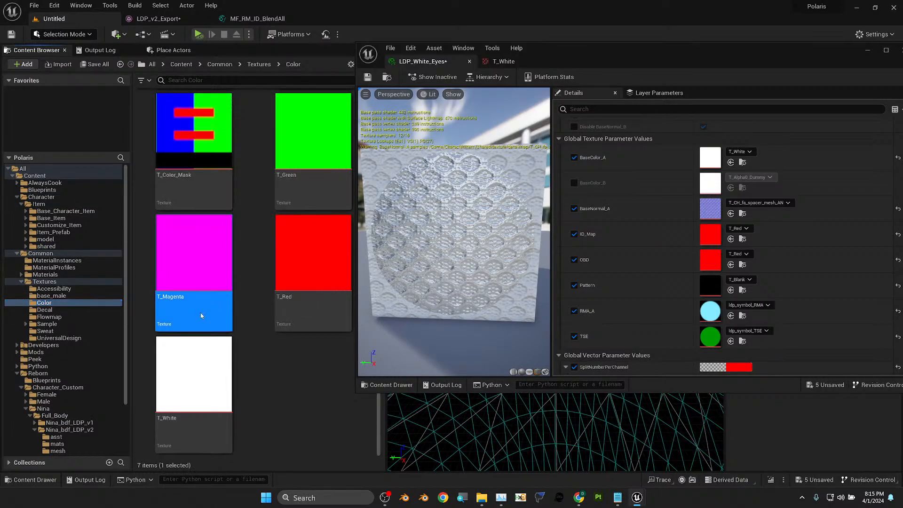
pyautogui.scroll(-3, 77, 347)
pyautogui.moveTo(203, 260); pyautogui.dragTo(90, 398)
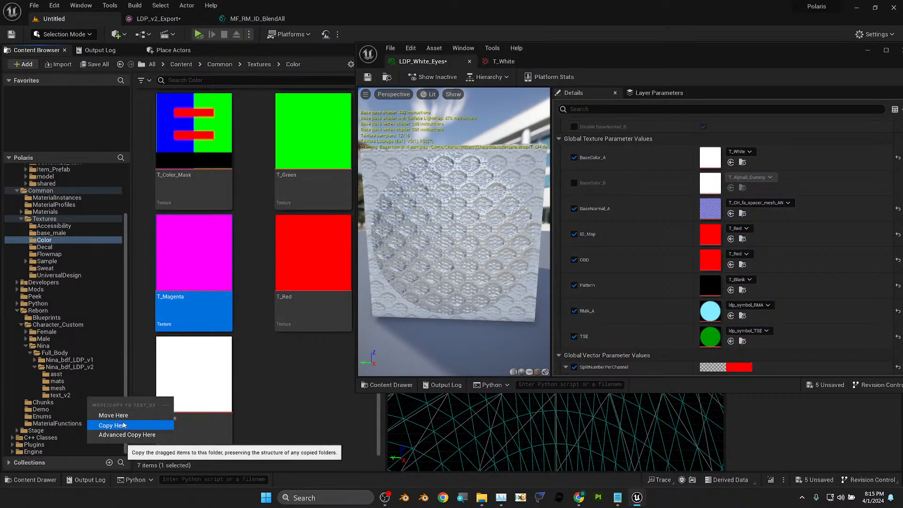
pyautogui.click(113, 425)
# - Assign the text_v2 copy of T_Magenta to the RMA_A parameter of LDP_White_Eyes
pyautogui.click(60, 395)
pyautogui.scroll(-15, 246, 291)
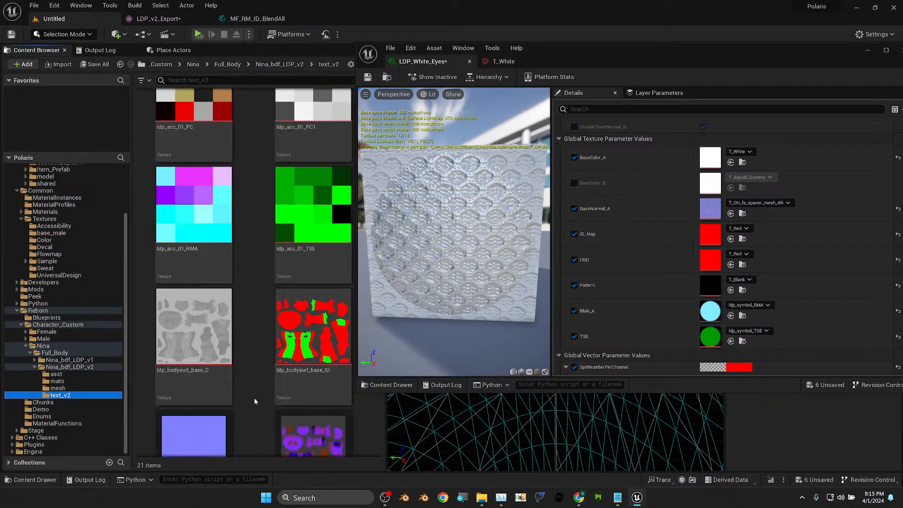
pyautogui.click(221, 388)
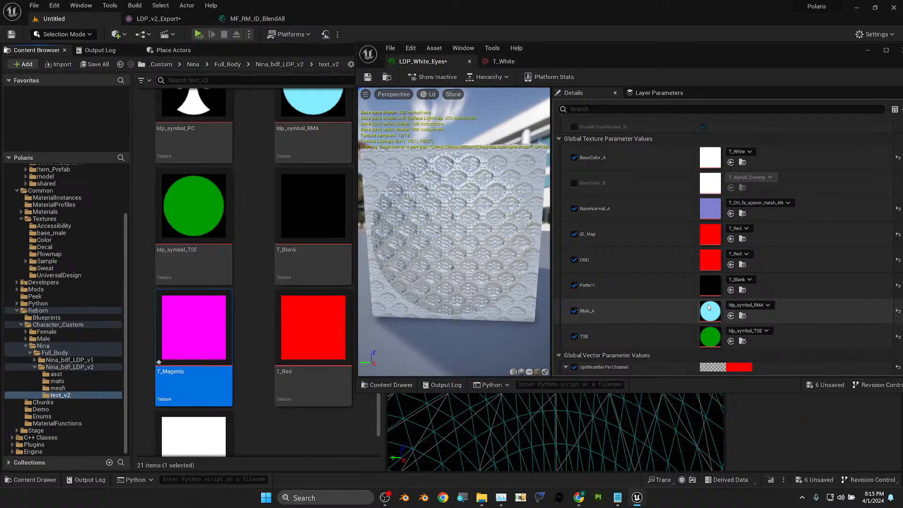
pyautogui.click(731, 316)
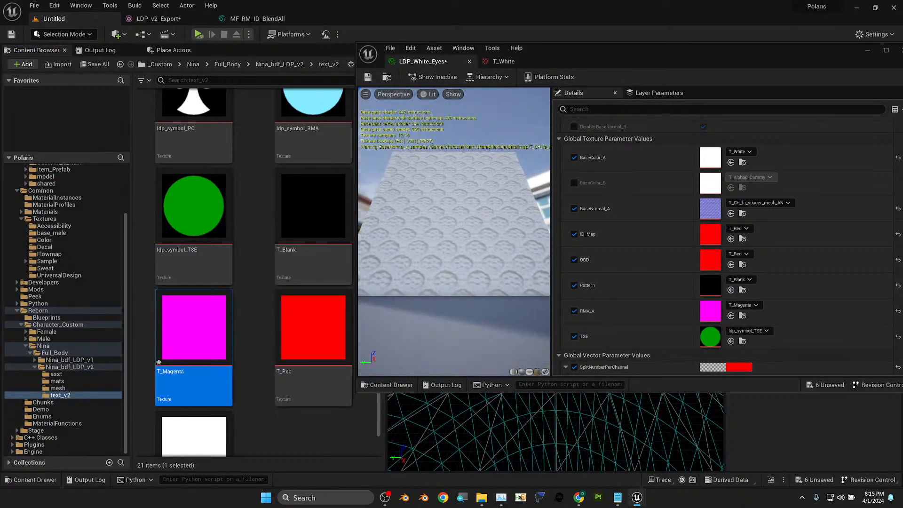
pyautogui.moveTo(442, 212); pyautogui.dragTo(489, 207)
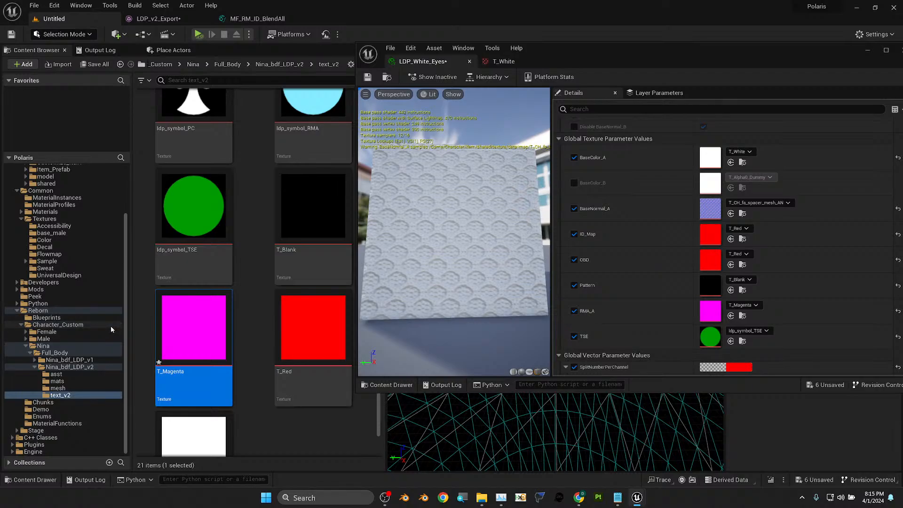
# - Duplicate the T_Blank texture in the Color folder and name the copy T_Black
pyautogui.click(276, 280)
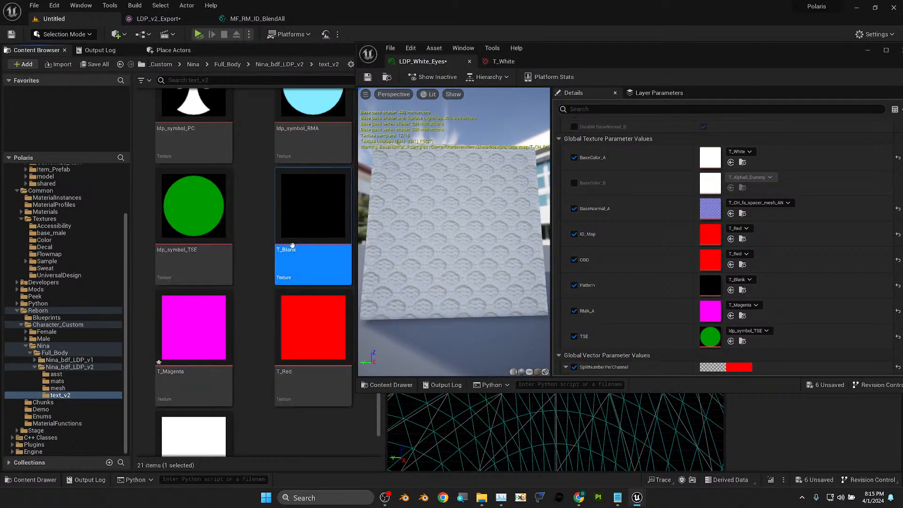
pyautogui.click(47, 241)
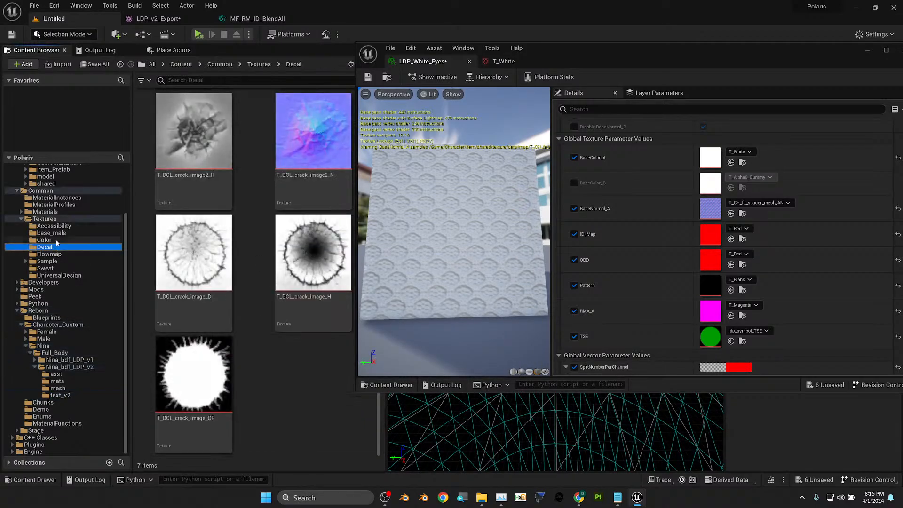
pyautogui.click(205, 156)
pyautogui.rightClick(205, 156)
pyautogui.click(276, 311)
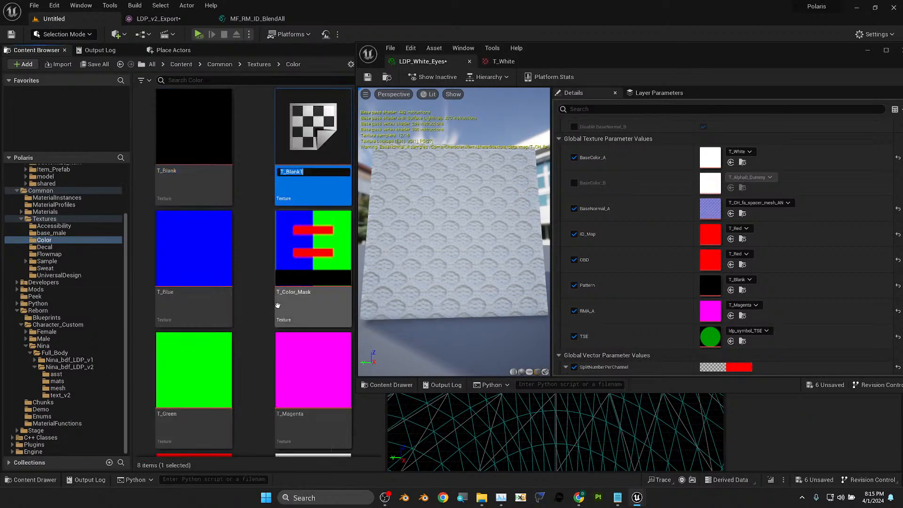
pyautogui.write('T_Black')
pyautogui.press('Return')
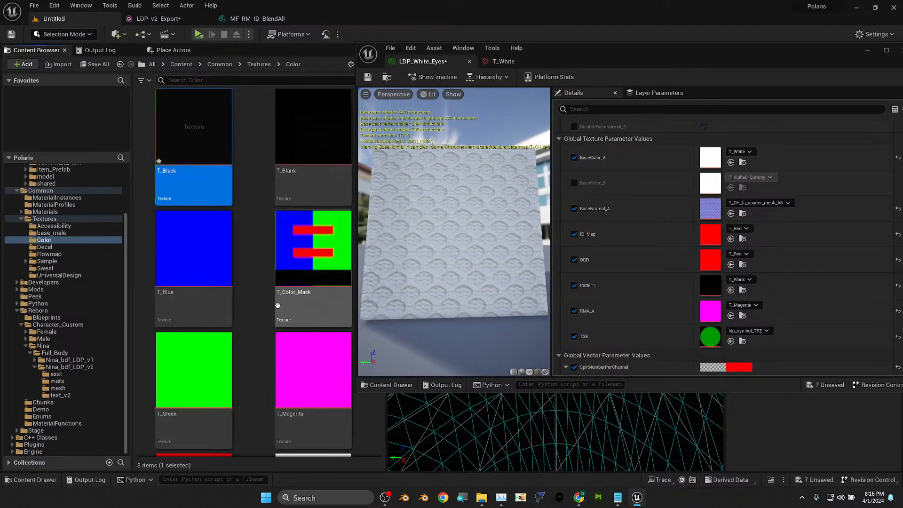
# - Open the T_Black texture and set its Max Alpha to 1
pyautogui.click(262, 192)
pyautogui.click(208, 136)
pyautogui.doubleClick(208, 136)
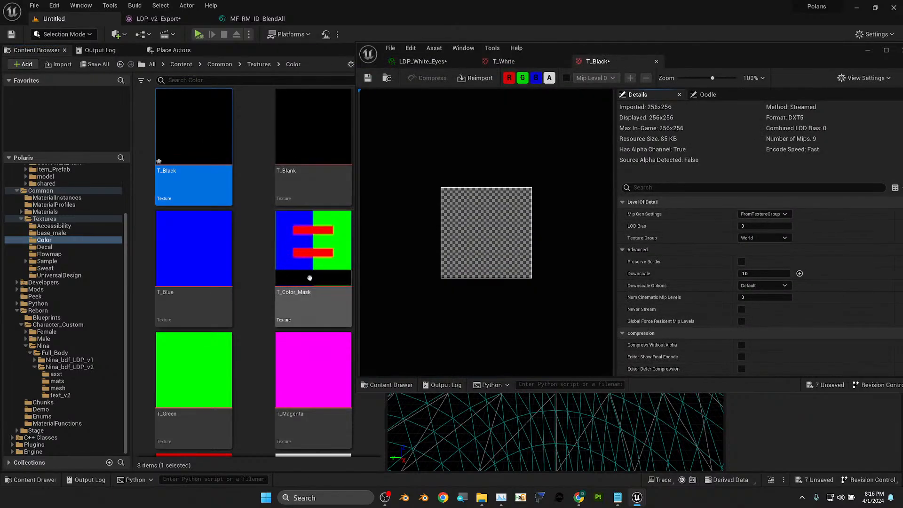
pyautogui.scroll(-10, 759, 338)
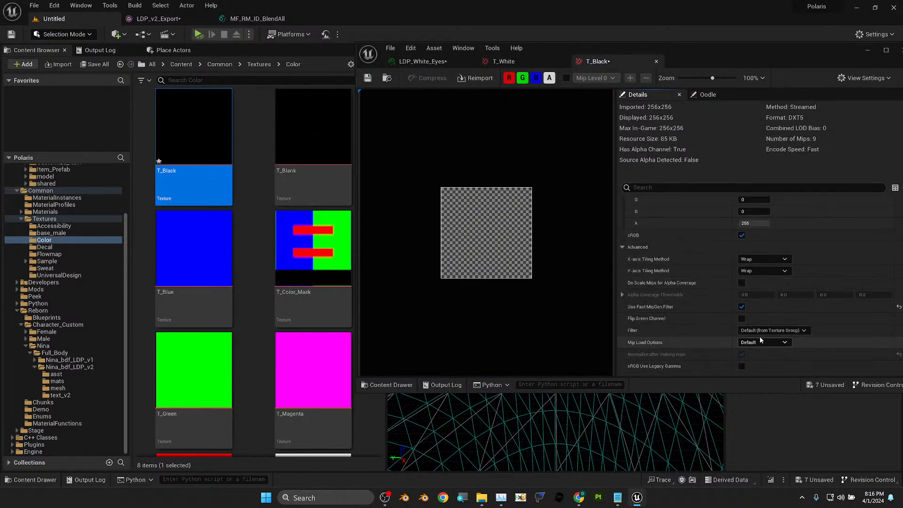
pyautogui.click(764, 326)
pyautogui.write('1')
pyautogui.press('Tab')
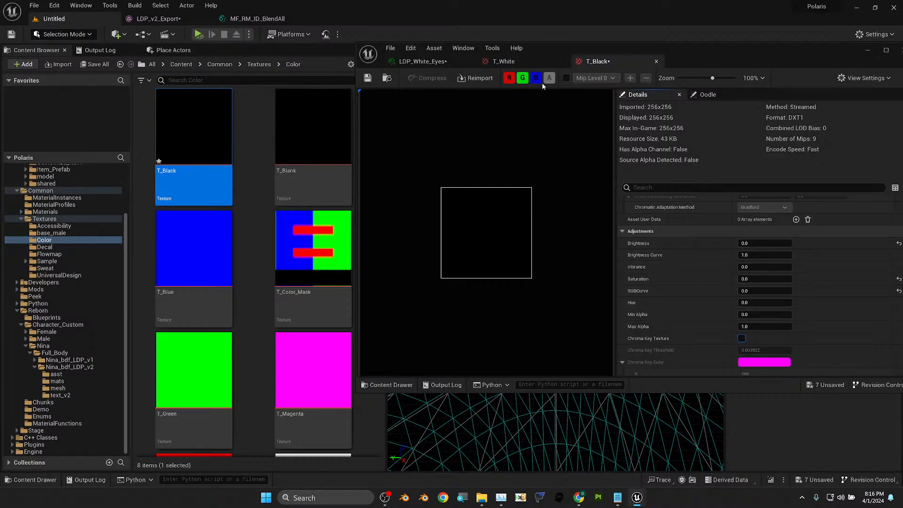
# - Check the alpha channel of T_Black on its own, and return to LDP_White_Eyes
pyautogui.click(509, 79)
pyautogui.click(508, 78)
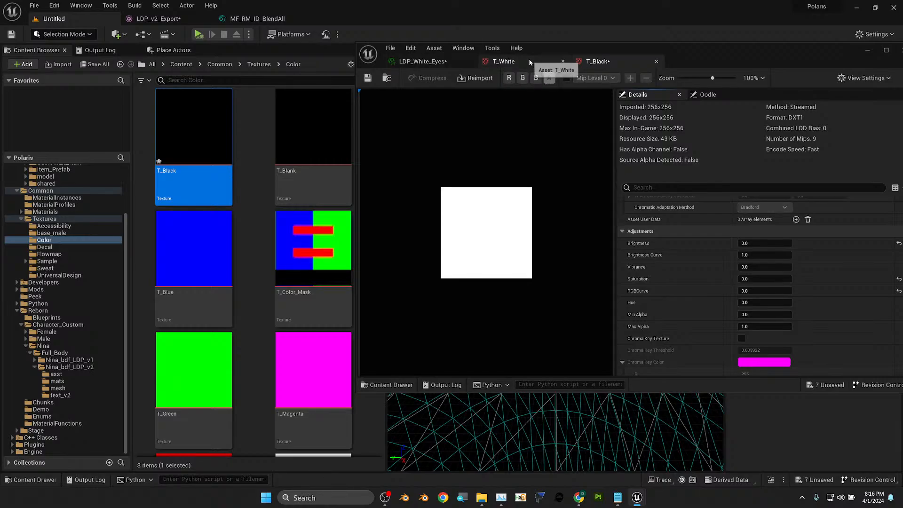
pyautogui.click(426, 62)
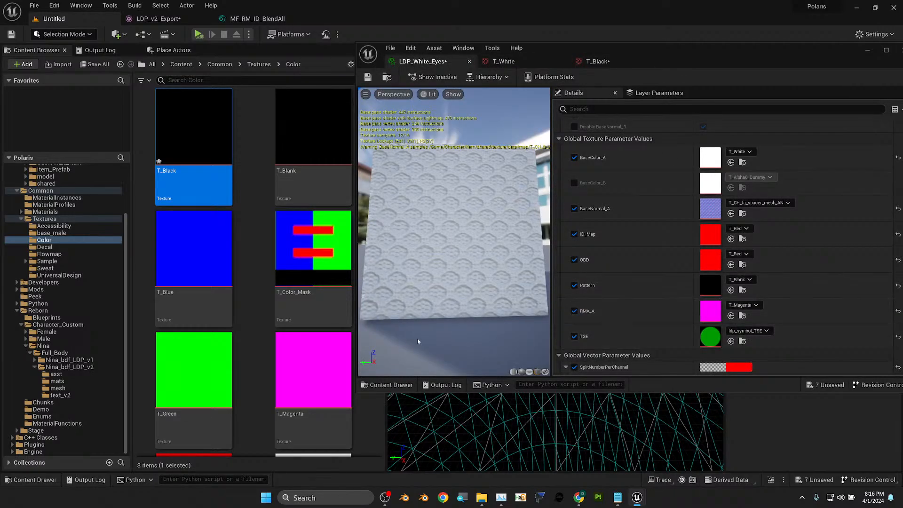
# - Copy the T_Black texture from the Color folder into the text_v2 folder of Nina_bdf_LDP_v2
pyautogui.click(251, 229)
pyautogui.click(172, 148)
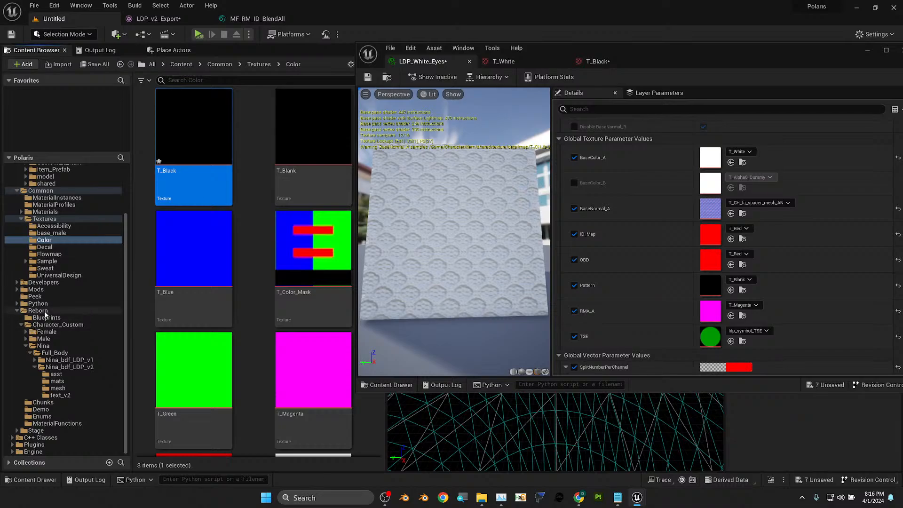
pyautogui.moveTo(171, 147); pyautogui.dragTo(66, 396)
pyautogui.click(95, 423)
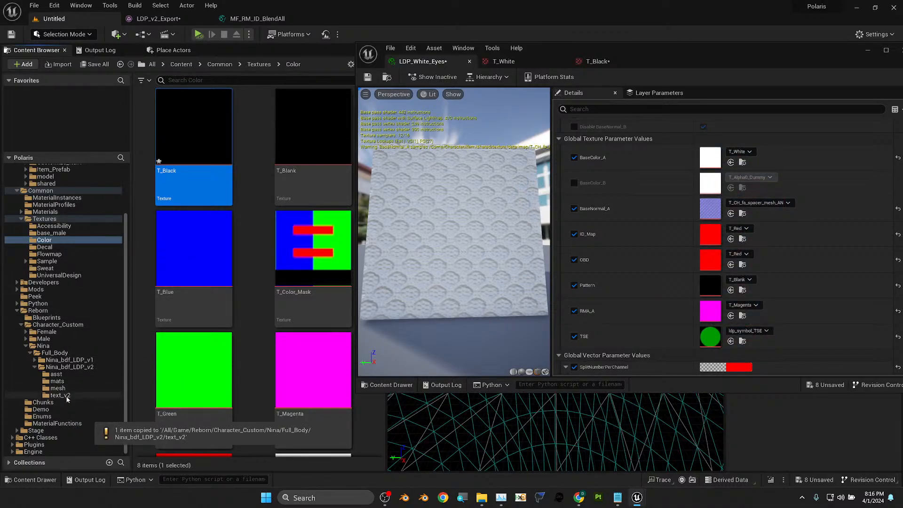
# - Assign the text_v2 copy of T_Black to the TSE parameter of LDP_White_Eyes
pyautogui.click(60, 395)
pyautogui.scroll(-15, 333, 232)
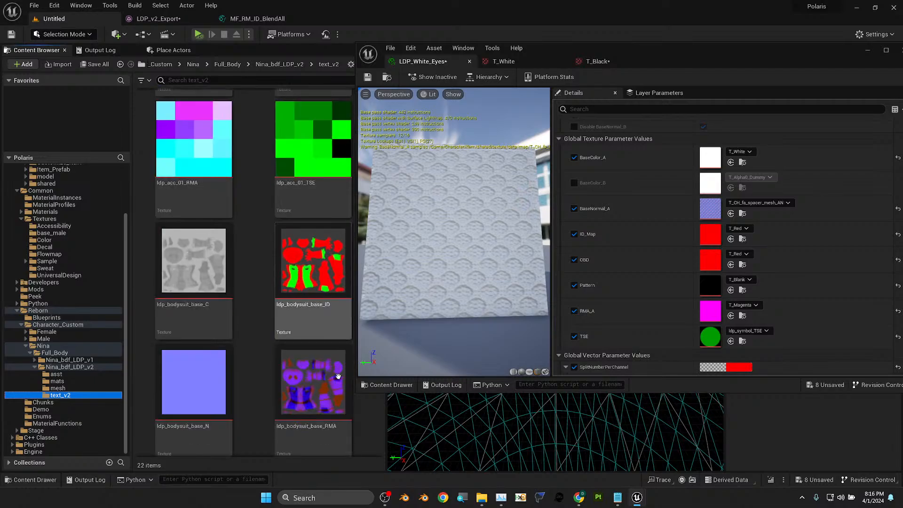
pyautogui.scroll(-2, 314, 385)
pyautogui.click(314, 385)
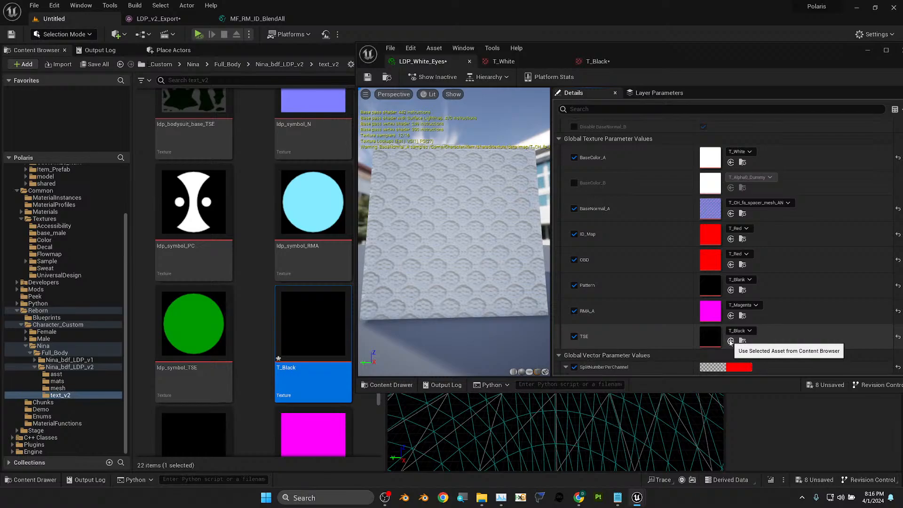
pyautogui.click(730, 342)
pyautogui.moveTo(453, 235); pyautogui.dragTo(427, 216)
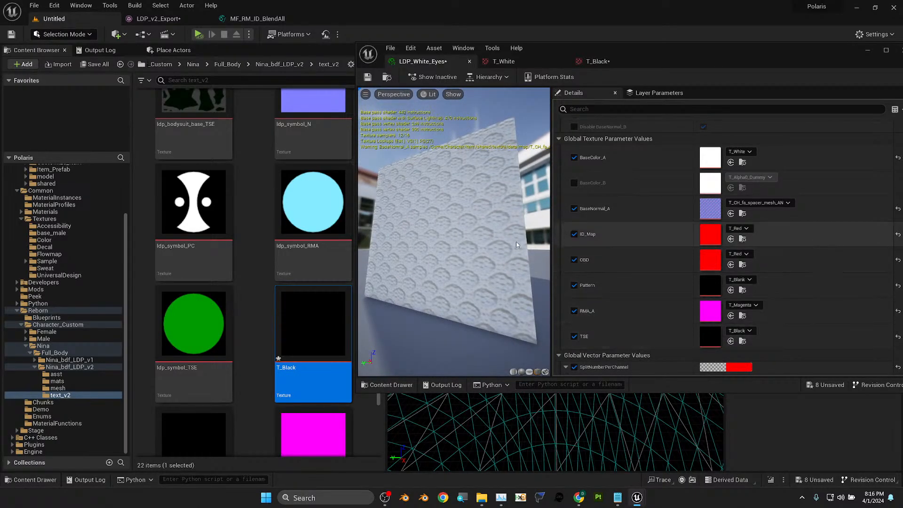
# - Examine the LDP_White_Eyes preview and parameters, and inspect the character's head and eyes up close in LDP_v2_Export
pyautogui.moveTo(473, 220); pyautogui.dragTo(424, 223)
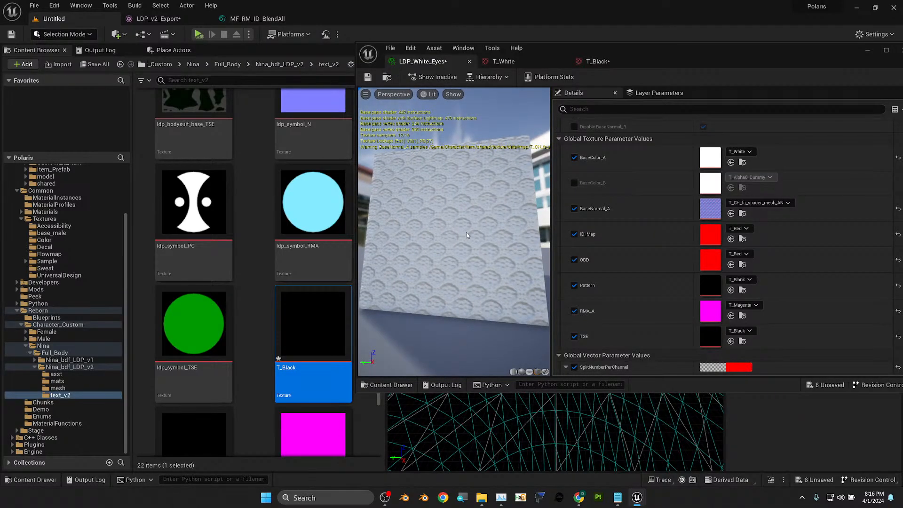
pyautogui.scroll(-4, 805, 304)
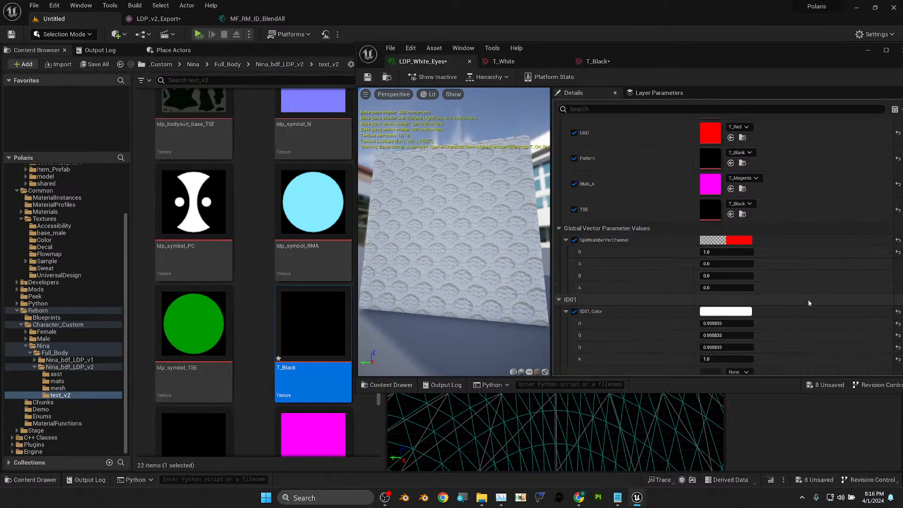
pyautogui.scroll(2, 808, 302)
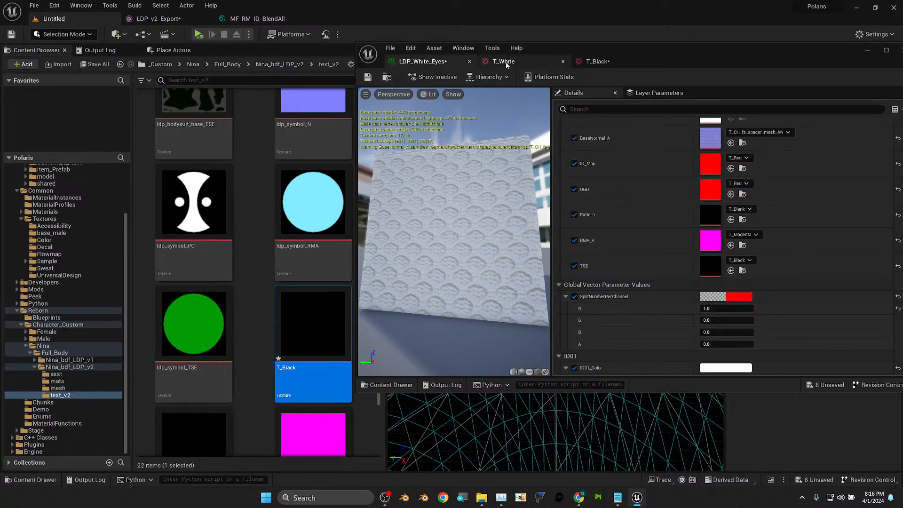
pyautogui.click(159, 18)
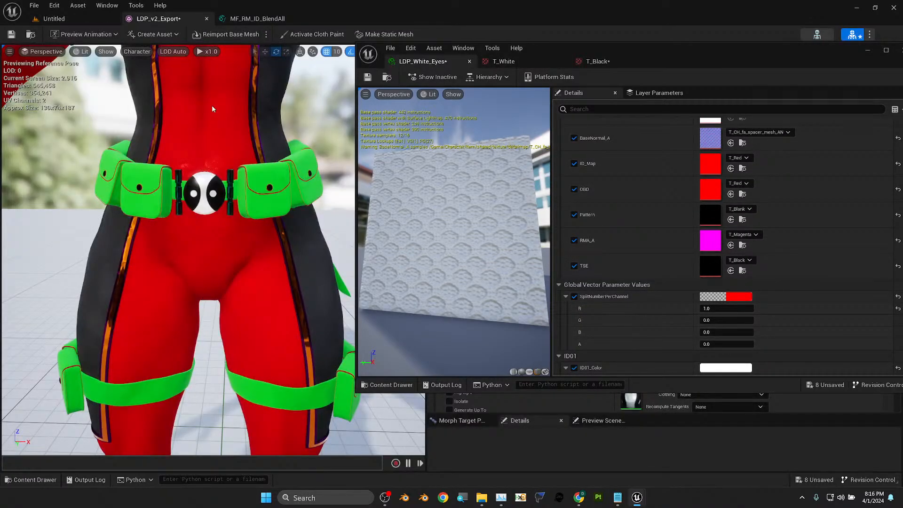
pyautogui.moveTo(178, 179); pyautogui.dragTo(185, 214, button='middle')
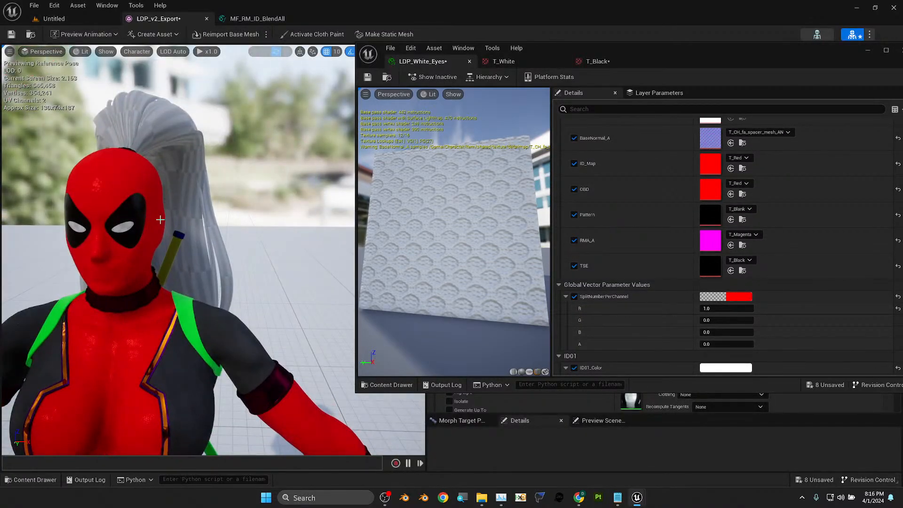
pyautogui.scroll(4, 161, 220)
pyautogui.scroll(-4, 151, 226)
pyautogui.keyDown('alt'); pyautogui.moveTo(167, 238); pyautogui.dragTo(207, 221); pyautogui.keyUp('alt')
pyautogui.moveTo(207, 221); pyautogui.dragTo(160, 228, button='right')
pyautogui.scroll(2, 160, 228)
pyautogui.scroll(-3, 160, 228)
pyautogui.moveTo(160, 228)
pyautogui.keyDown('alt'); pyautogui.mouseDown()
pyautogui.moveTo(198, 235)
pyautogui.moveTo(162, 235)
pyautogui.moveTo(193, 207)
pyautogui.moveTo(202, 218)
pyautogui.moveTo(164, 237)
pyautogui.mouseUp(); pyautogui.keyUp('alt')
pyautogui.scroll(3, 163, 238)
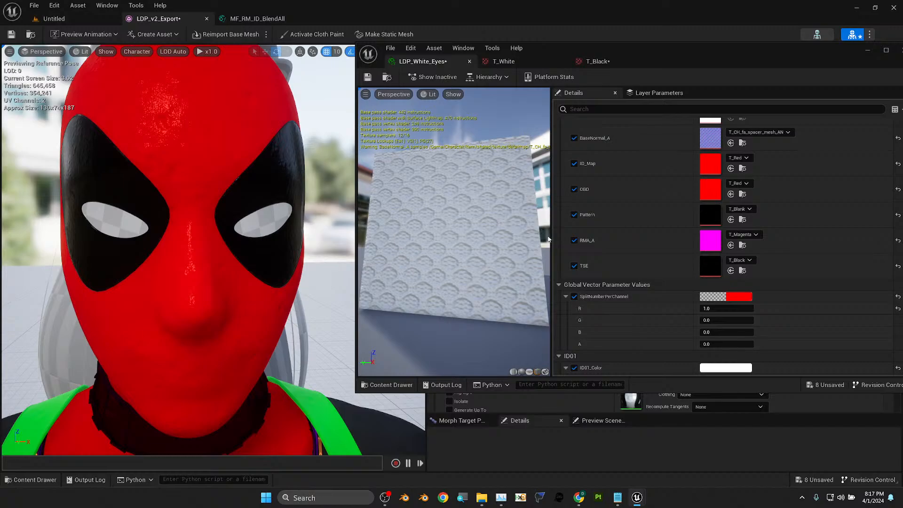
# - Close the material instance editor and assign LDP_White_Eyes to the Element 2 material slot of LDP_v2_Export
pyautogui.scroll(3, 785, 188)
pyautogui.moveTo(881, 55); pyautogui.dragTo(757, 56)
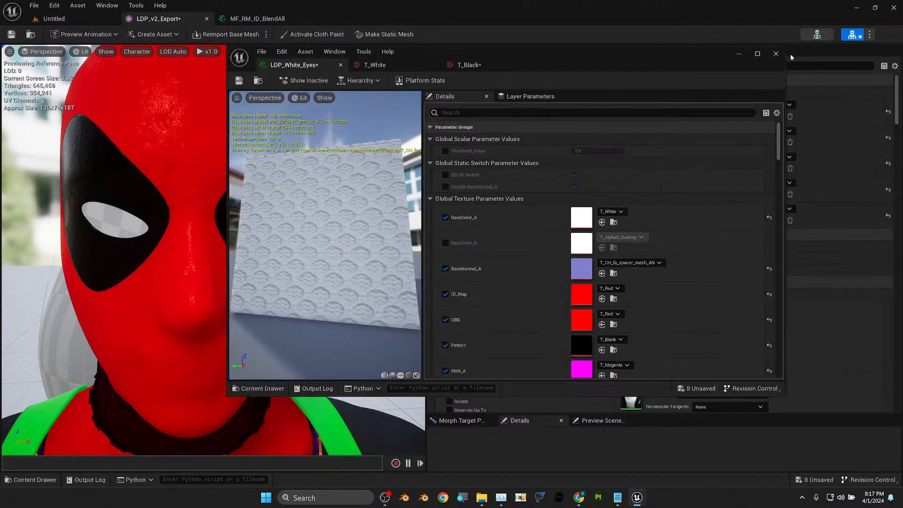
pyautogui.click(776, 53)
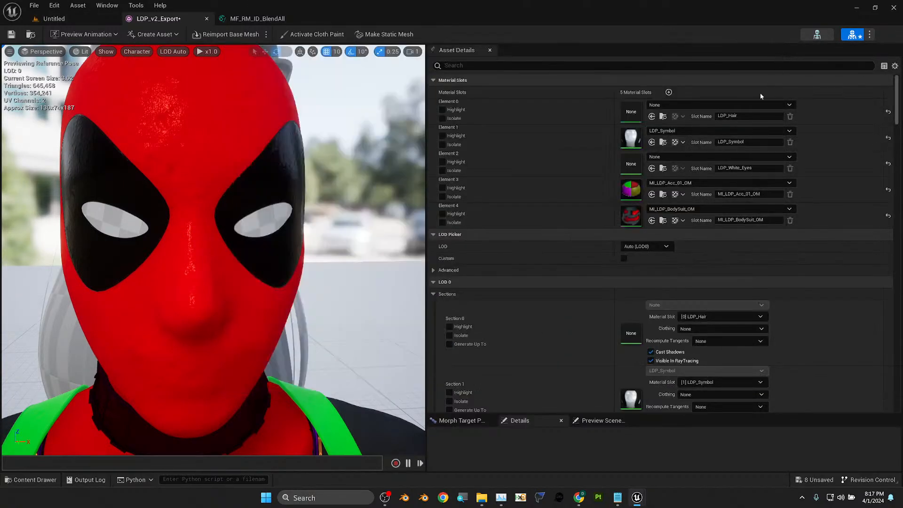
pyautogui.click(742, 168)
pyautogui.hotkey('ctrl', 'c')
pyautogui.click(710, 156)
pyautogui.hotkey('ctrl', 'v')
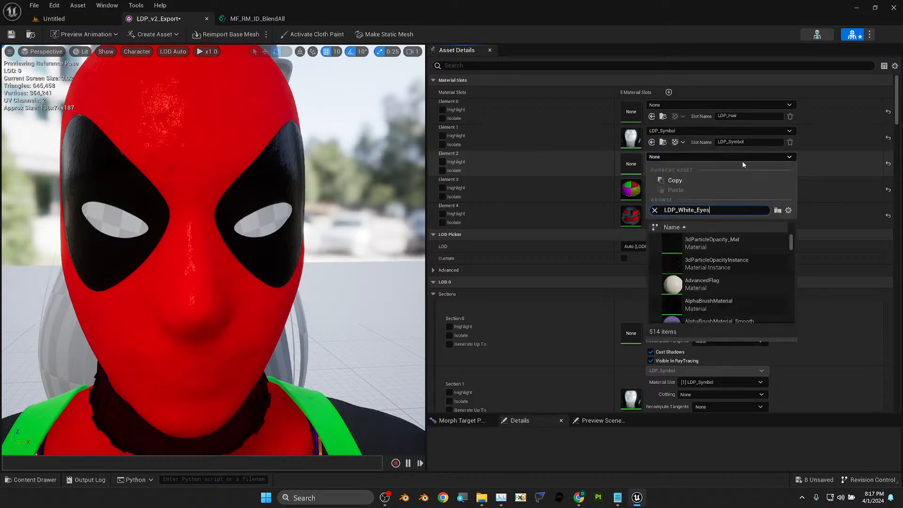
pyautogui.click(687, 245)
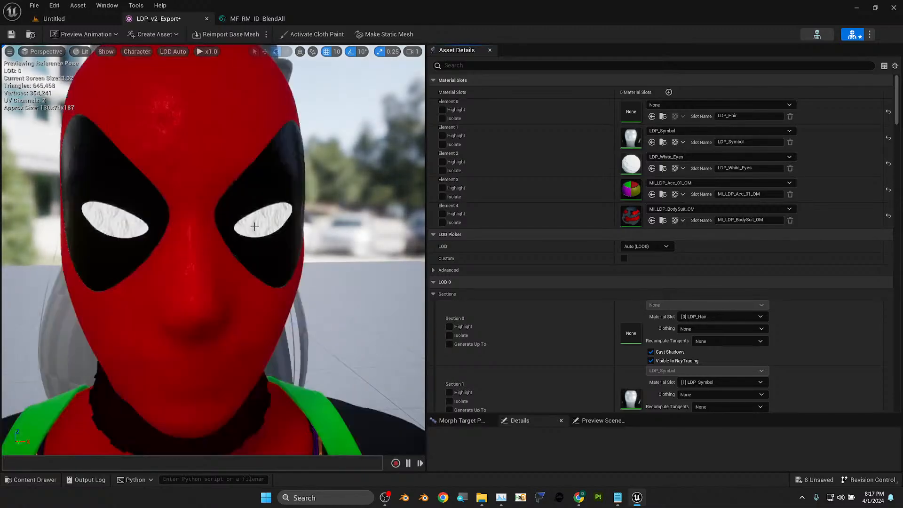
pyautogui.moveTo(254, 226)
pyautogui.mouseDown(button='right')
pyautogui.moveTo(244, 227)
pyautogui.moveTo(261, 226)
pyautogui.mouseUp(button='right')
pyautogui.scroll(3, 254, 227)
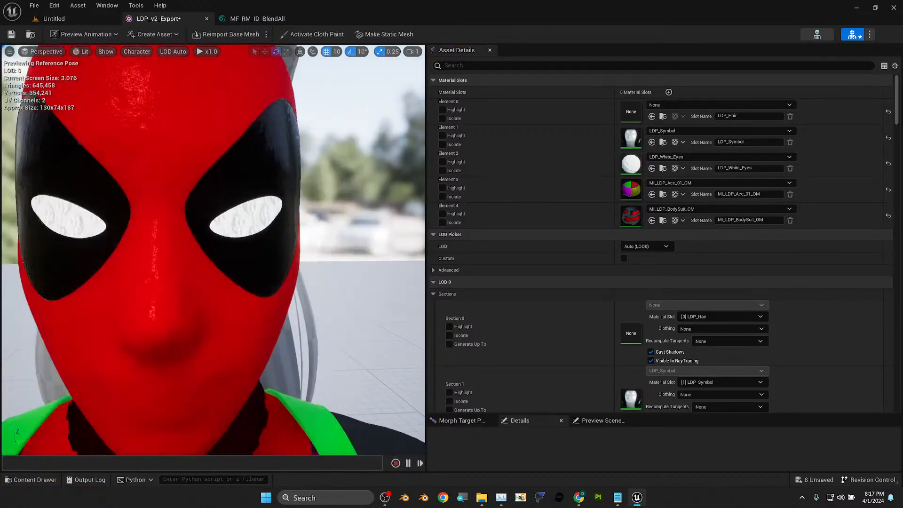
pyautogui.scroll(-5, 255, 227)
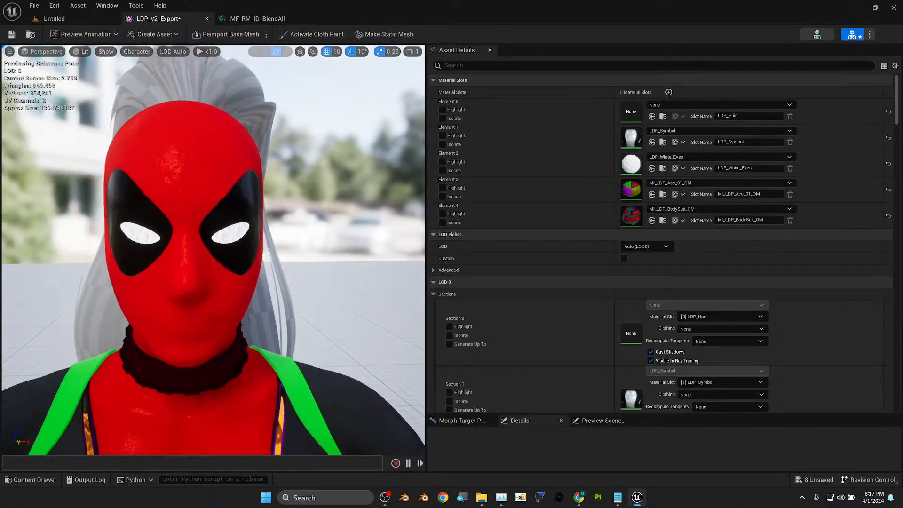
# - Reopen LDP_White_Eyes and set its BaseNormal_A texture to T_FlatNormal256x256_BC7
pyautogui.doubleClick(630, 161)
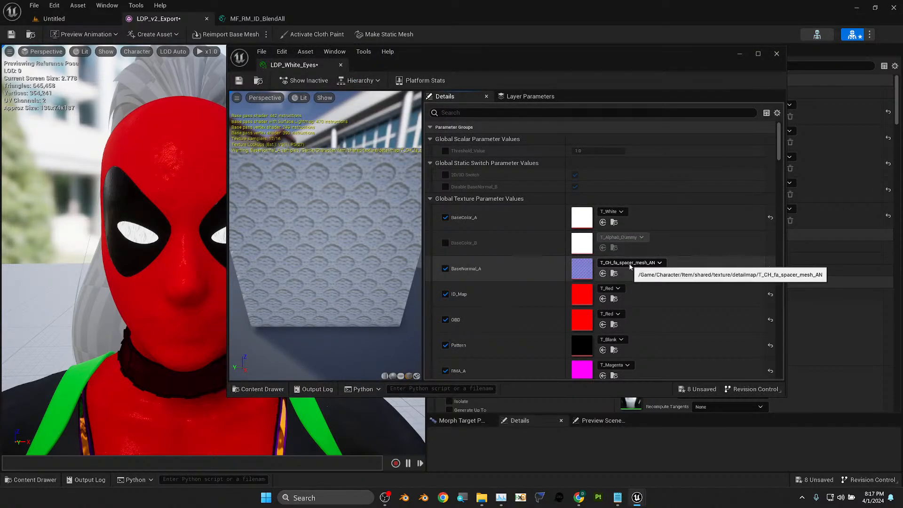
pyautogui.click(630, 265)
pyautogui.write('nor')
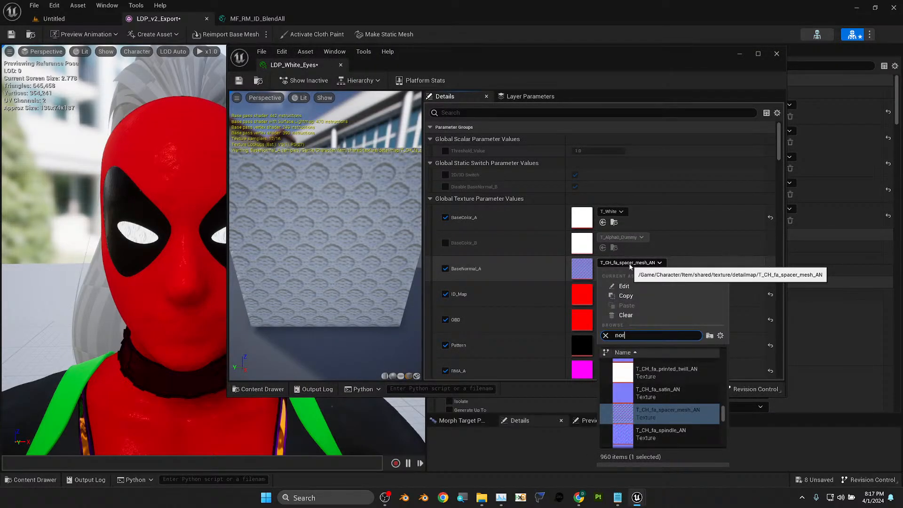
pyautogui.write('mal')
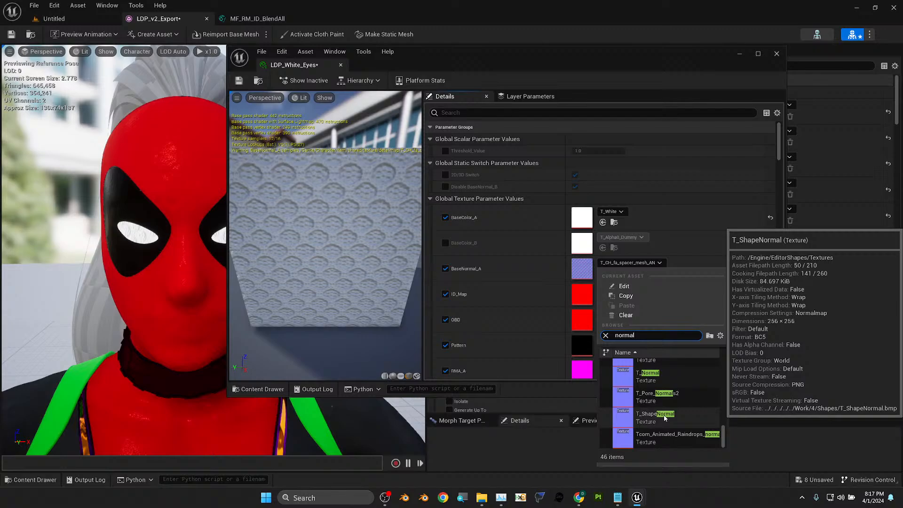
pyautogui.scroll(2, 681, 411)
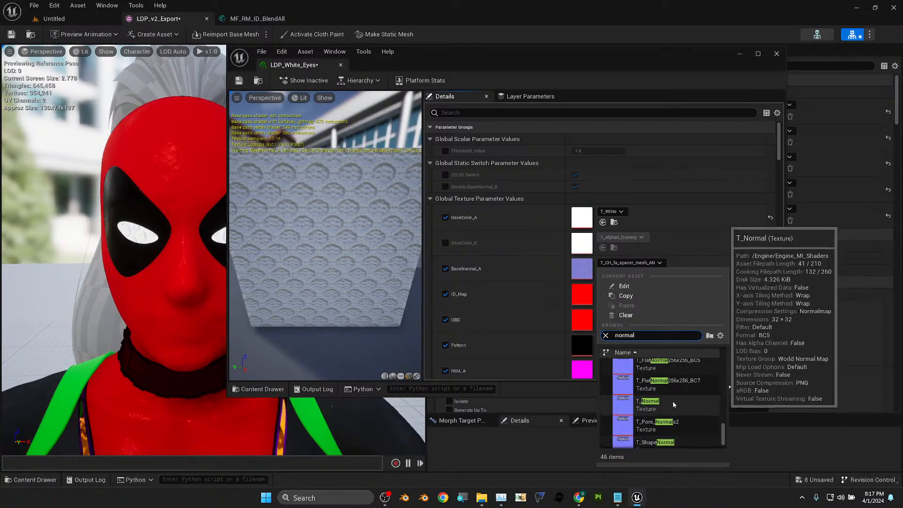
pyautogui.scroll(1, 696, 385)
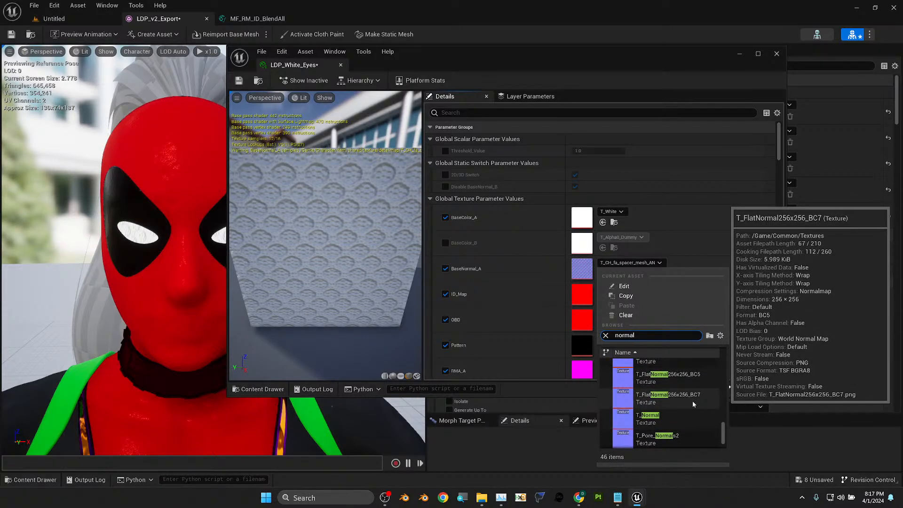
pyautogui.click(692, 401)
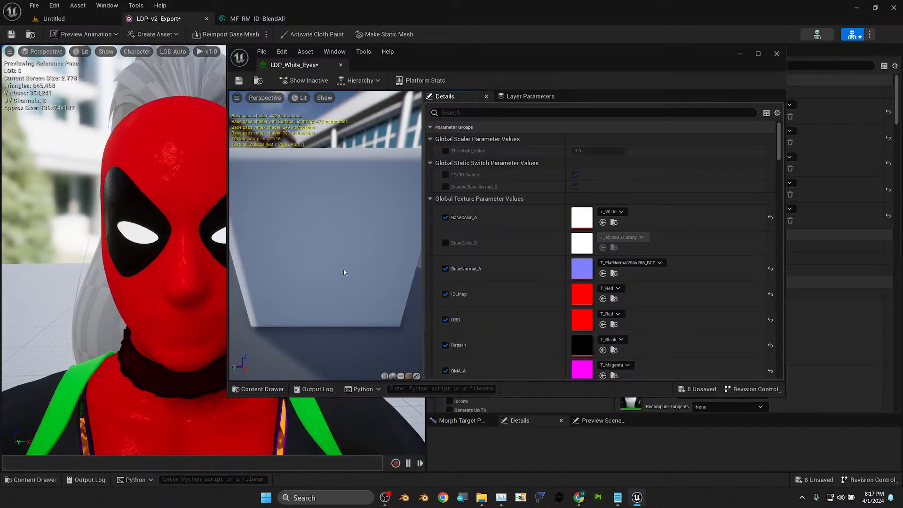
pyautogui.moveTo(335, 271); pyautogui.dragTo(421, 281)
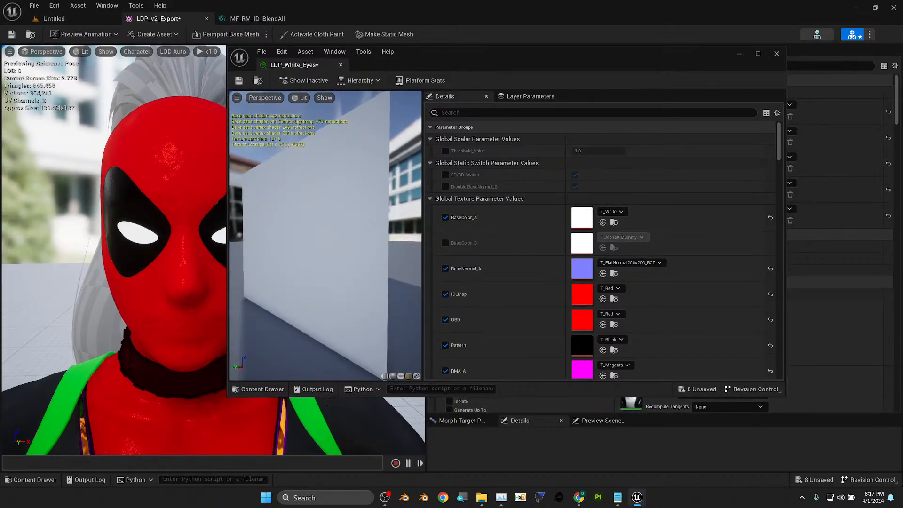
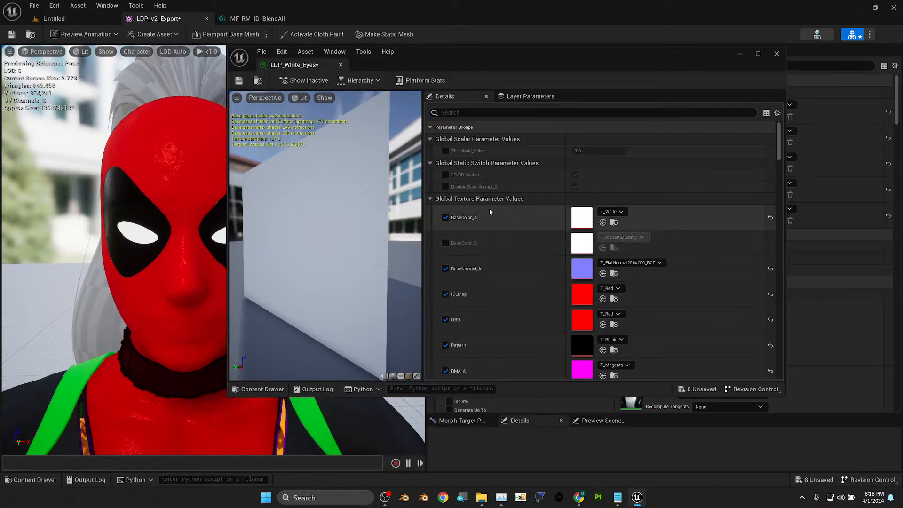
# - Browse to the detailmap texture folder inside the shared texture folder of Character/Item
pyautogui.moveTo(151, 261)
pyautogui.mouseDown(button='right')
pyautogui.moveTo(155, 244)
pyautogui.moveTo(160, 258)
pyautogui.moveTo(141, 265)
pyautogui.moveTo(158, 271)
pyautogui.mouseUp(button='right')
pyautogui.scroll(-6, 659, 292)
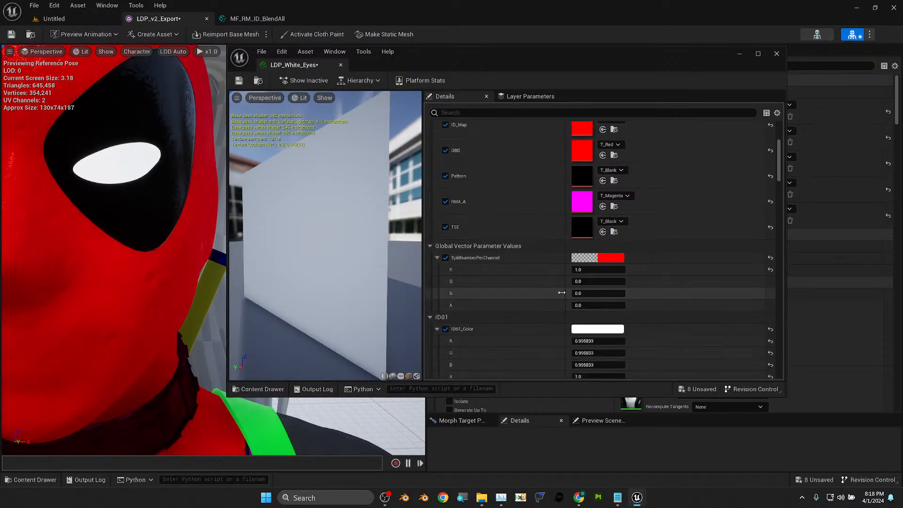
pyautogui.scroll(-3, 643, 292)
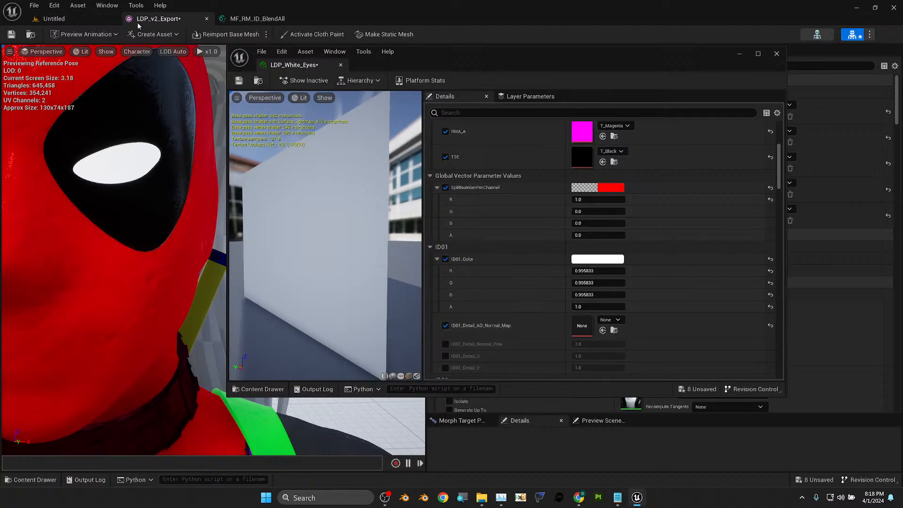
pyautogui.click(75, 19)
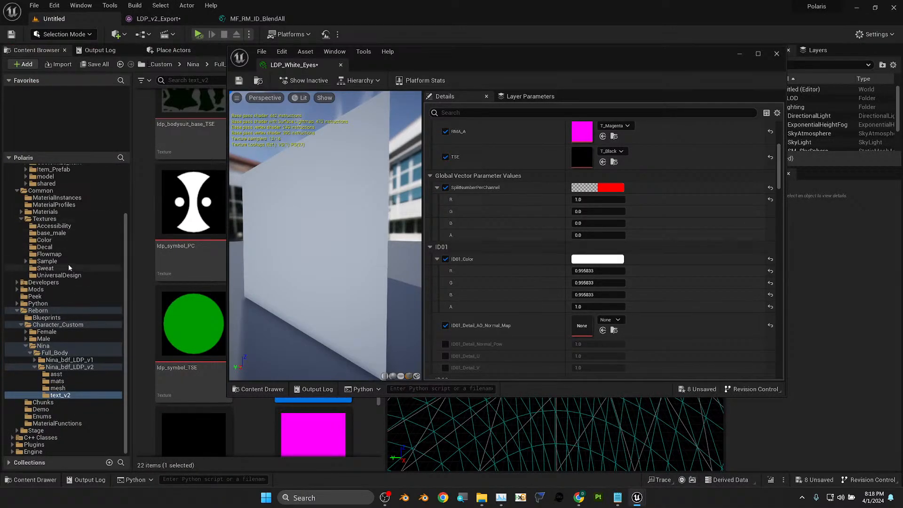
pyautogui.scroll(3, 38, 193)
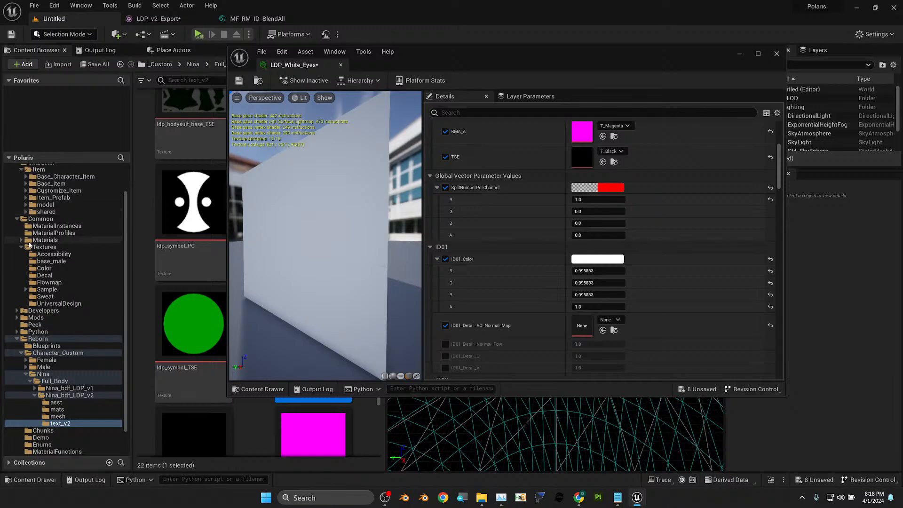
pyautogui.scroll(-1, 40, 284)
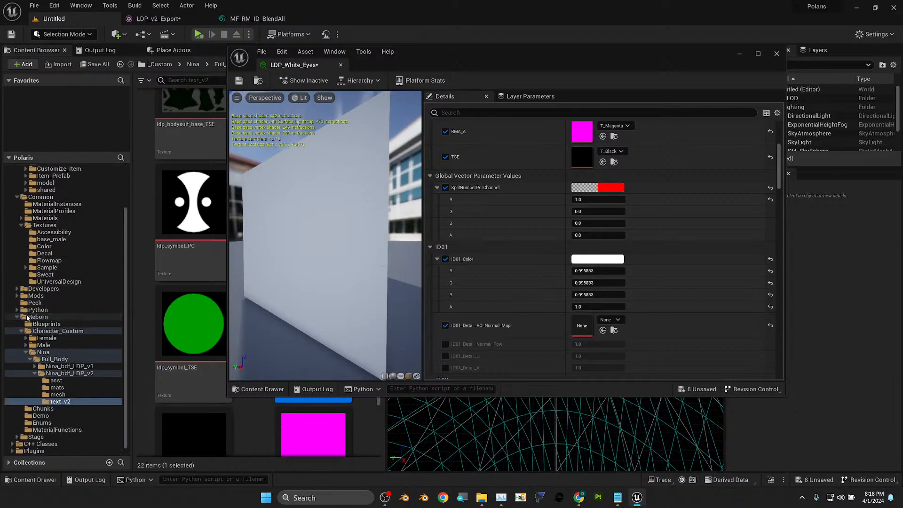
pyautogui.scroll(1, 37, 265)
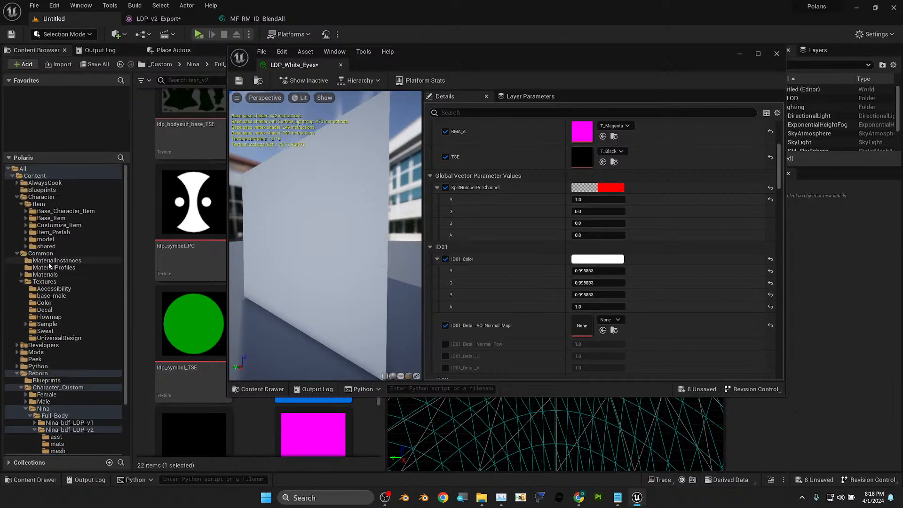
pyautogui.click(26, 247)
pyautogui.click(59, 295)
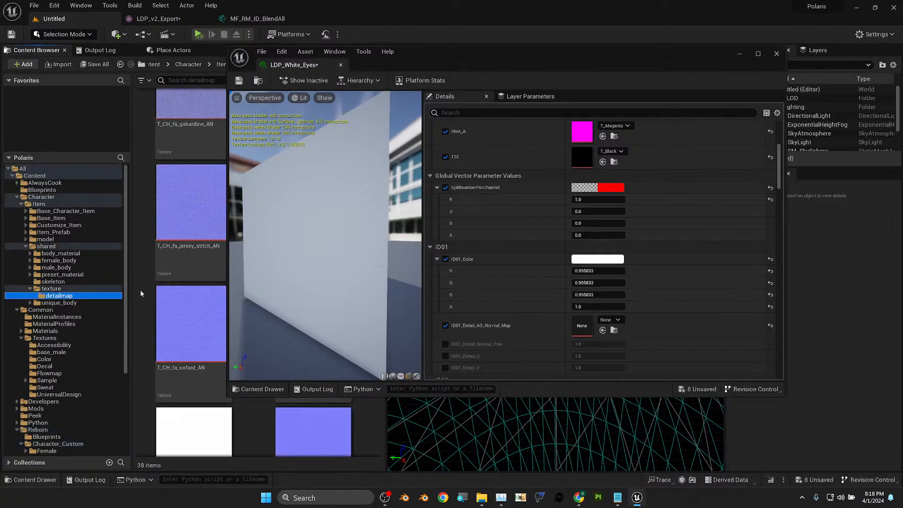
# - Assign the T_CH_fa_spacer_mesh_AN texture to the ID01_Detail_AO_Normal_Map parameter of LDP_White_Eyes
pyautogui.moveTo(436, 65); pyautogui.dragTo(508, 60)
pyautogui.scroll(-1, 255, 349)
pyautogui.scroll(-2, 255, 350)
pyautogui.click(222, 370)
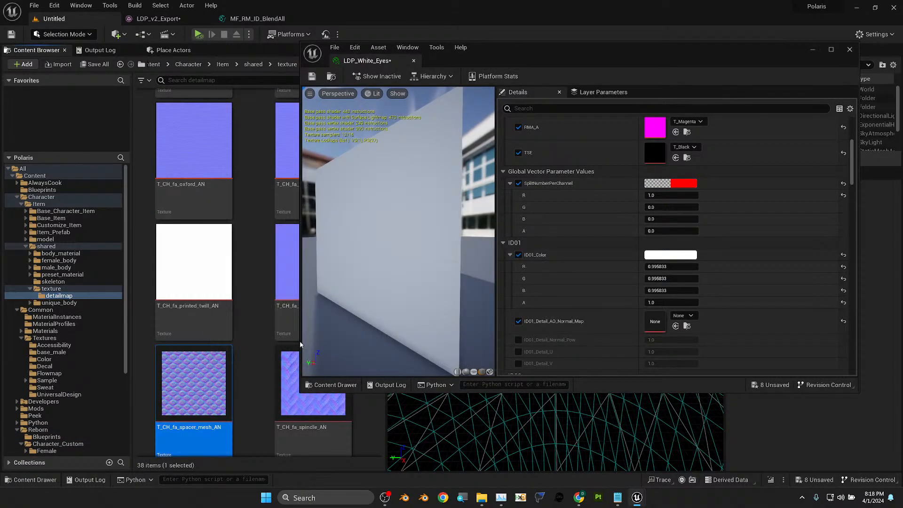
pyautogui.click(675, 326)
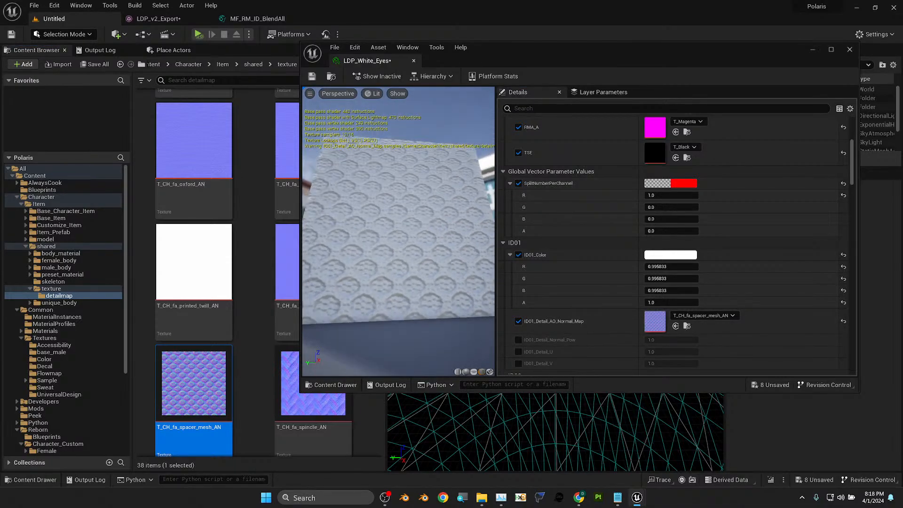
# - Enable the ID01_Detail_Normal_Pow, ID01_Detail_U and ID01_Detail_V parameter overrides
pyautogui.scroll(-2, 580, 339)
pyautogui.click(519, 295)
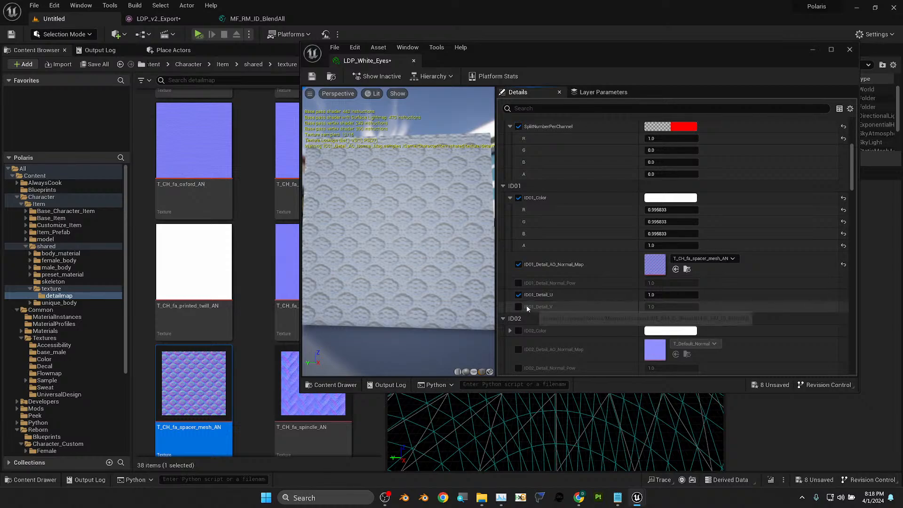
pyautogui.click(518, 306)
pyautogui.click(518, 283)
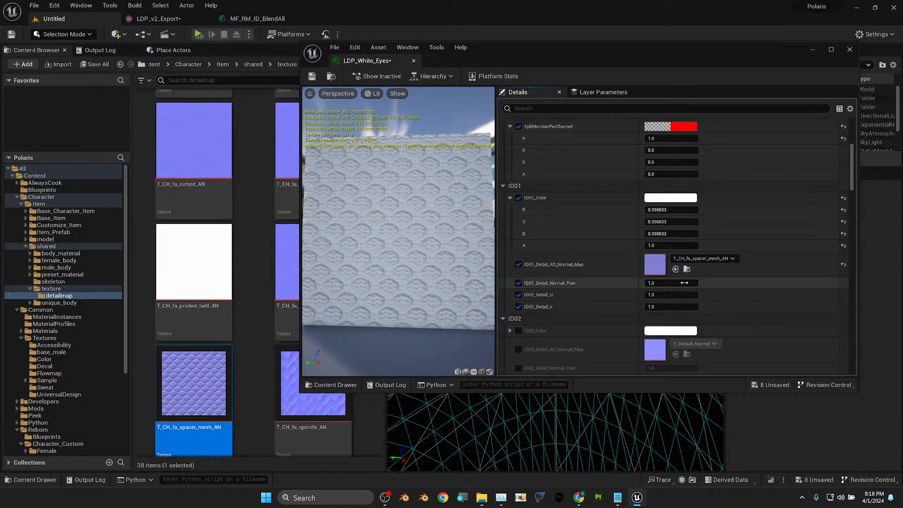
# - Try ID01_Detail_Normal_Pow values of 0 and 1 on the material preview
pyautogui.click(684, 283)
pyautogui.write('0')
pyautogui.press('Return')
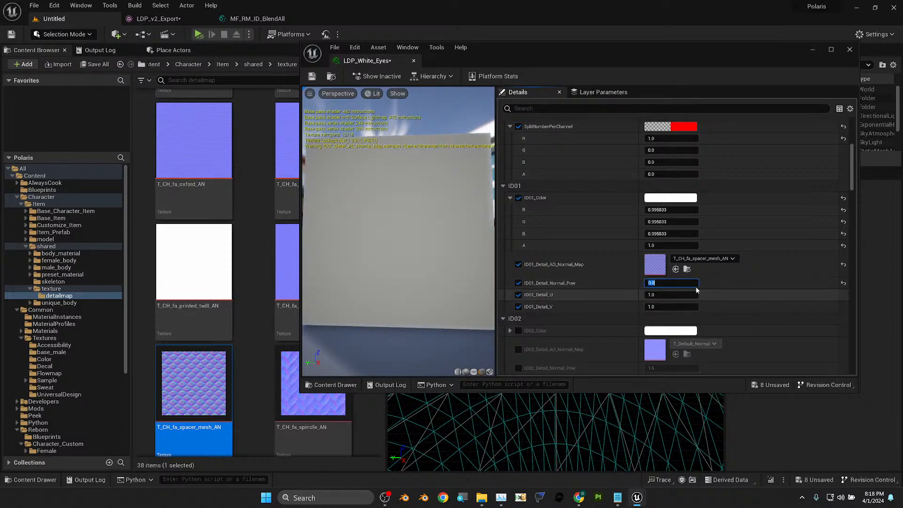
pyautogui.write('1')
pyautogui.press('Return')
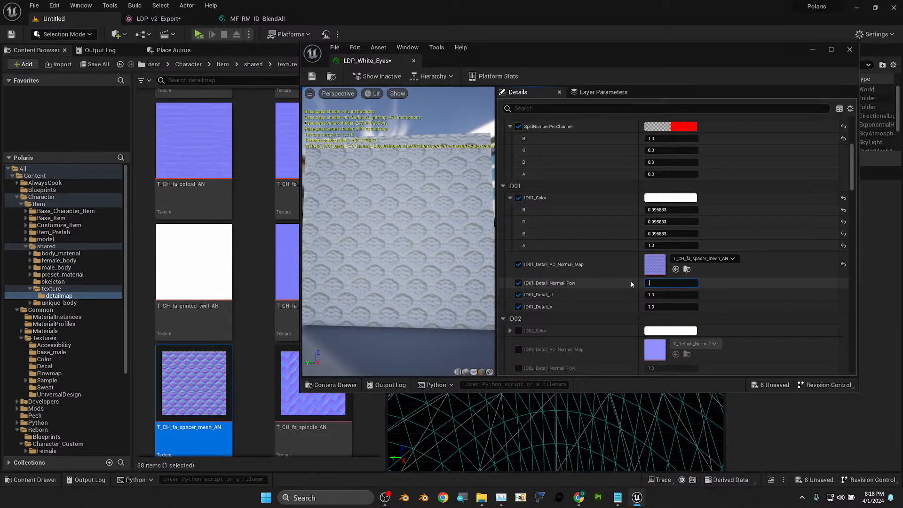
# - Set ID01_Detail_Normal_Pow to 0.5
pyautogui.moveTo(670, 283); pyautogui.dragTo(666, 280)
pyautogui.click(666, 281)
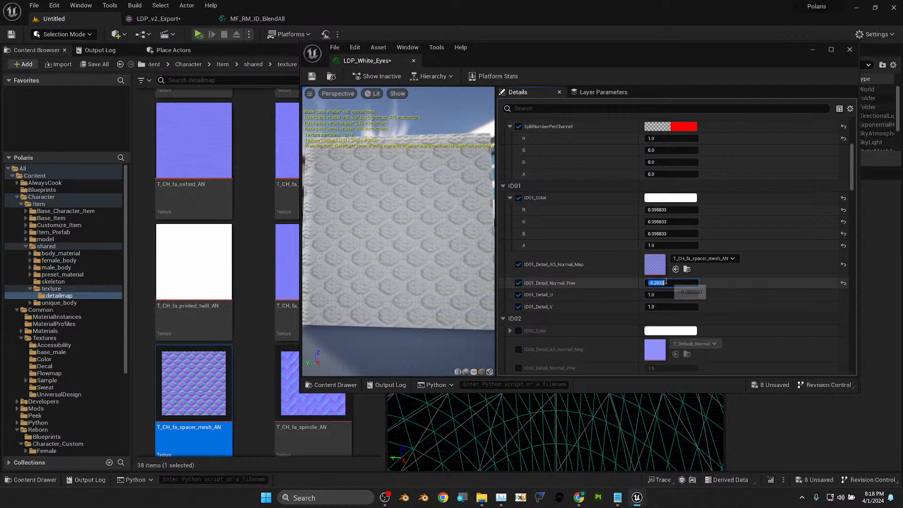
pyautogui.write('0.5')
pyautogui.press('Return')
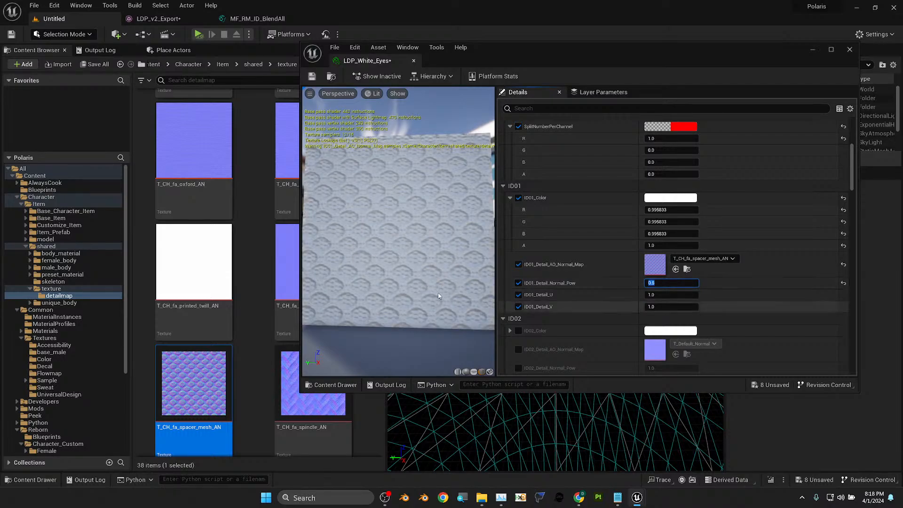
# - Set ID01_Detail_U and ID01_Detail_V to 10 and inspect the tiling on the material preview
pyautogui.moveTo(381, 263); pyautogui.dragTo(430, 230)
pyautogui.click(668, 295)
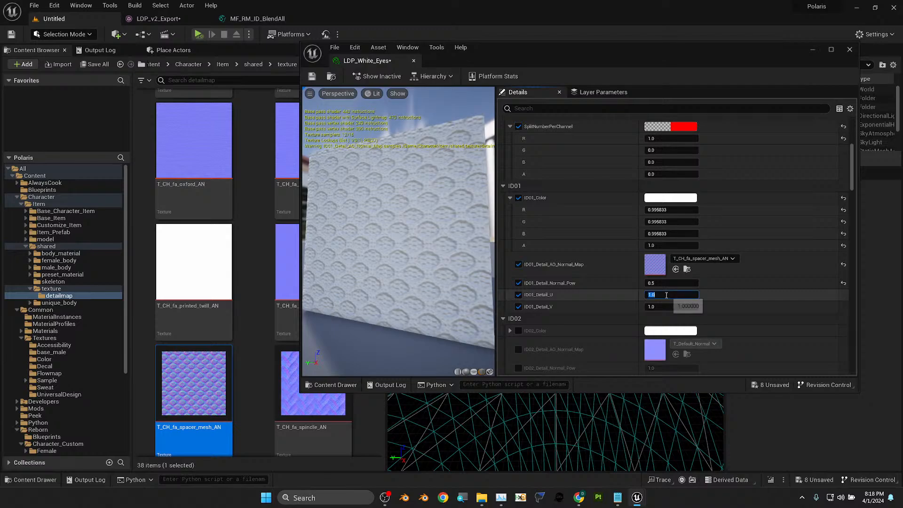
pyautogui.write('10')
pyautogui.press('Return')
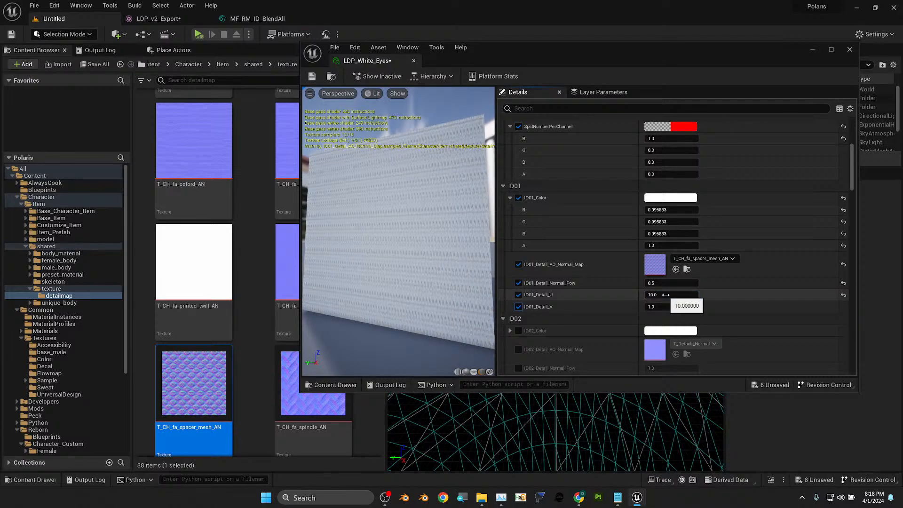
pyautogui.write('1')
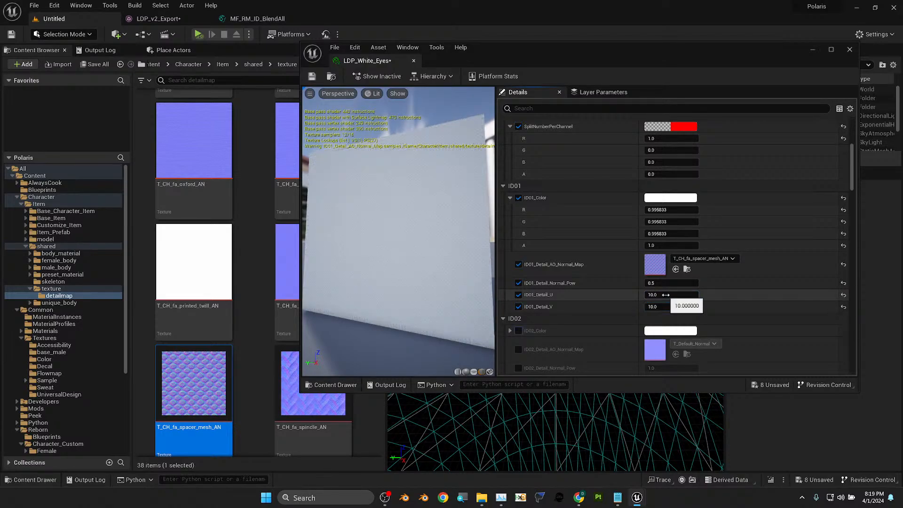
pyautogui.write('0')
pyautogui.press('Return')
pyautogui.moveTo(399, 235)
pyautogui.mouseDown()
pyautogui.moveTo(419, 233)
pyautogui.moveTo(411, 237)
pyautogui.moveTo(423, 249)
pyautogui.moveTo(391, 231)
pyautogui.mouseUp()
pyautogui.scroll(6, 398, 235)
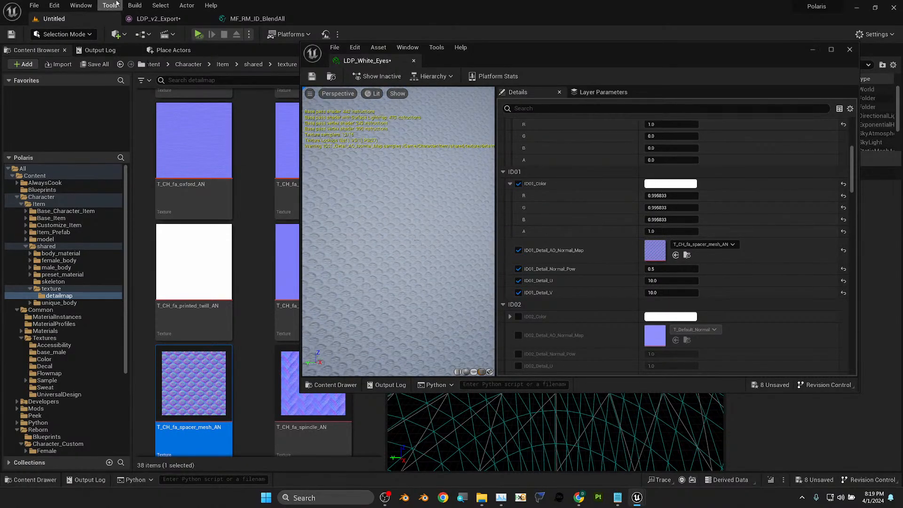
# - Preview the eyes on LDP_v2_Export, try an ID01_Detail_Normal_Pow of 2, and settle on 1
pyautogui.click(155, 18)
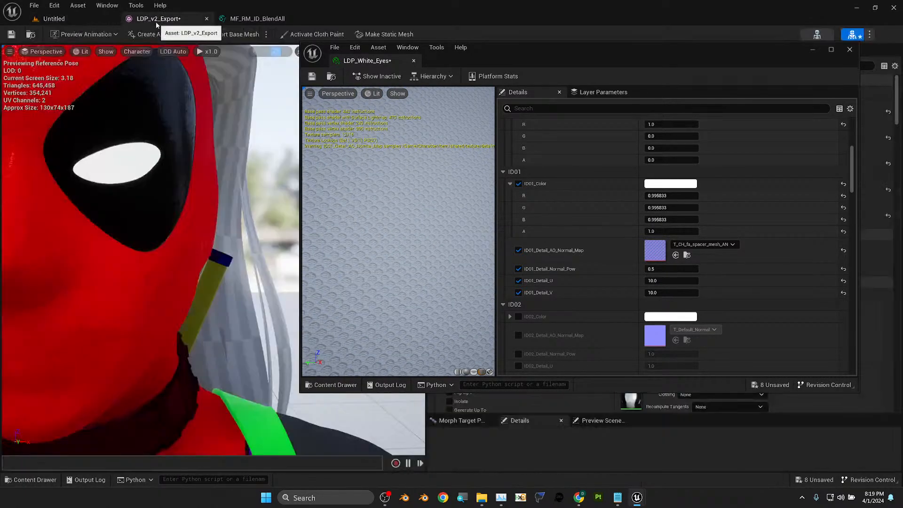
pyautogui.moveTo(134, 168)
pyautogui.mouseDown(button='right')
pyautogui.moveTo(137, 158)
pyautogui.moveTo(140, 167)
pyautogui.mouseUp(button='right')
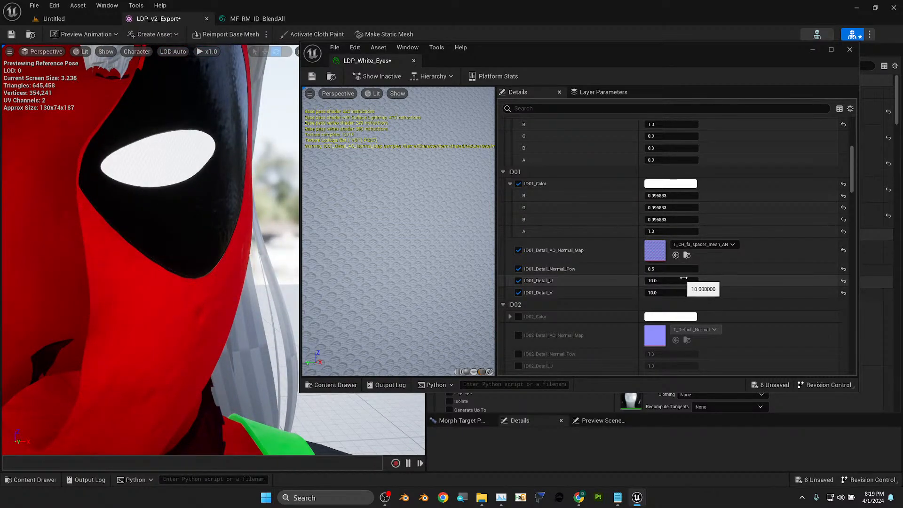
pyautogui.write('2')
pyautogui.press('Return')
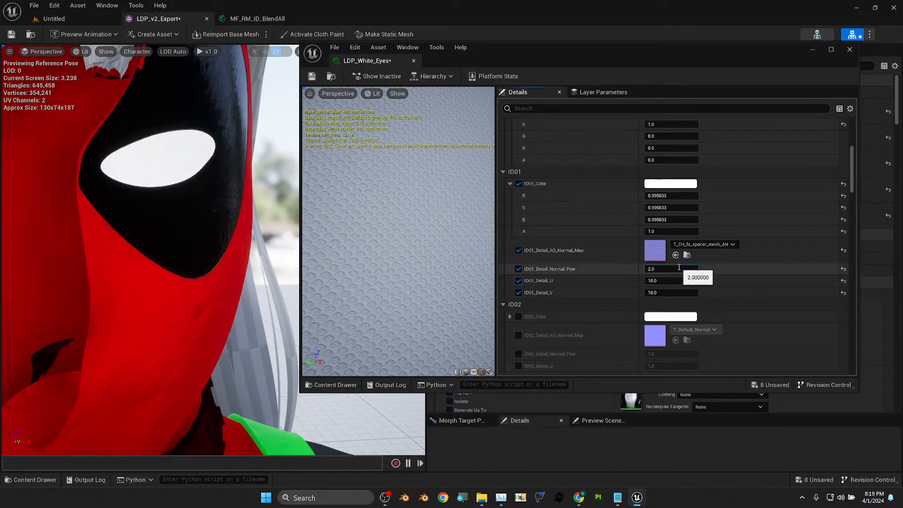
pyautogui.click(673, 270)
pyautogui.write('1')
pyautogui.press('Return')
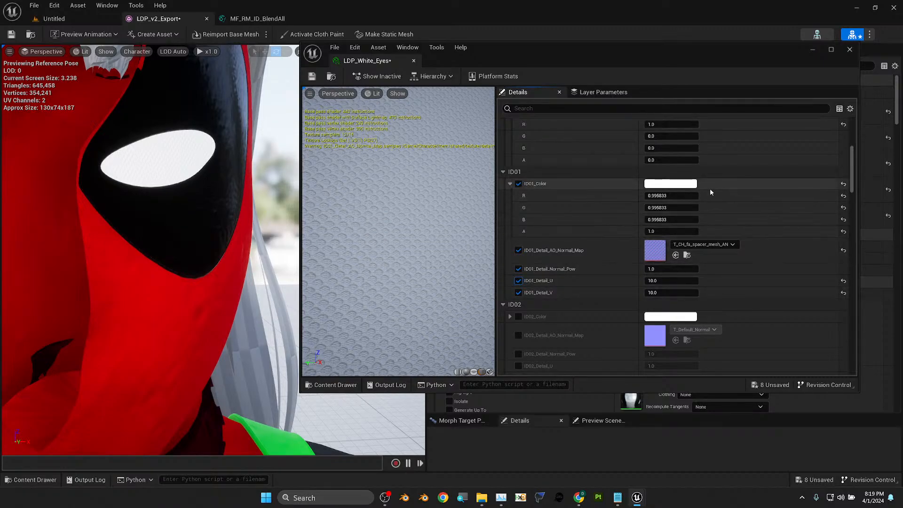
# - Try a muted olive-yellow ID01_Color (hex sRGB 7E7C54FF) and inspect the mesh pattern on the character's eyes
pyautogui.click(676, 185)
pyautogui.moveTo(714, 221); pyautogui.dragTo(793, 297)
pyautogui.moveTo(738, 274)
pyautogui.mouseDown()
pyautogui.moveTo(728, 268)
pyautogui.moveTo(741, 285)
pyautogui.mouseUp()
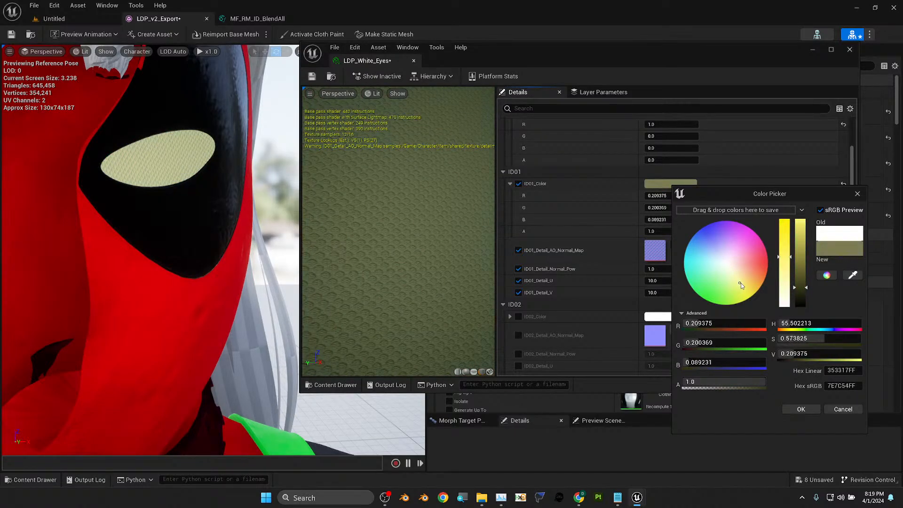
pyautogui.keyDown('alt'); pyautogui.moveTo(182, 183); pyautogui.dragTo(157, 170, button='right'); pyautogui.keyUp('alt')
pyautogui.keyDown('alt'); pyautogui.moveTo(186, 170); pyautogui.dragTo(184, 188); pyautogui.keyUp('alt')
pyautogui.moveTo(184, 187)
pyautogui.keyDown('alt'); pyautogui.mouseDown(button='right')
pyautogui.moveTo(214, 187)
pyautogui.moveTo(192, 187)
pyautogui.mouseUp(button='right'); pyautogui.keyUp('alt')
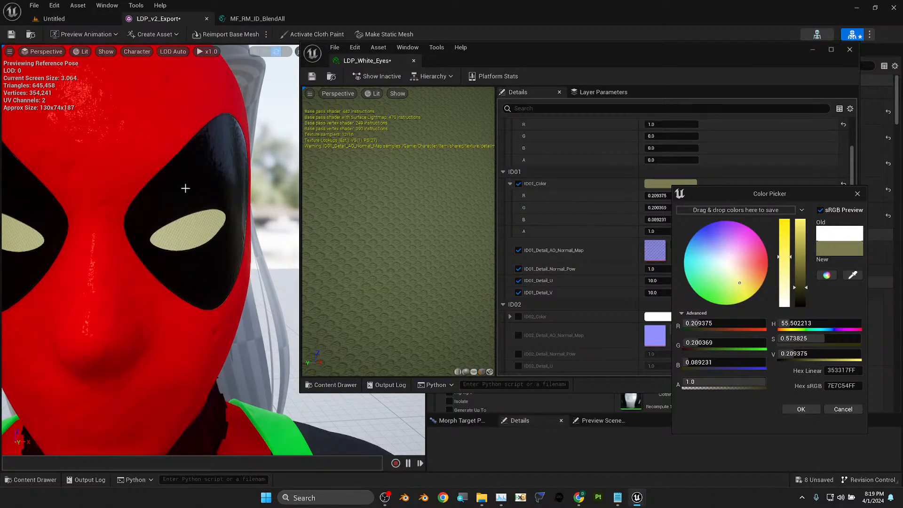
pyautogui.scroll(3, 186, 230)
pyautogui.scroll(-4, 186, 230)
pyautogui.keyDown('alt'); pyautogui.moveTo(186, 230); pyautogui.dragTo(235, 228); pyautogui.keyUp('alt')
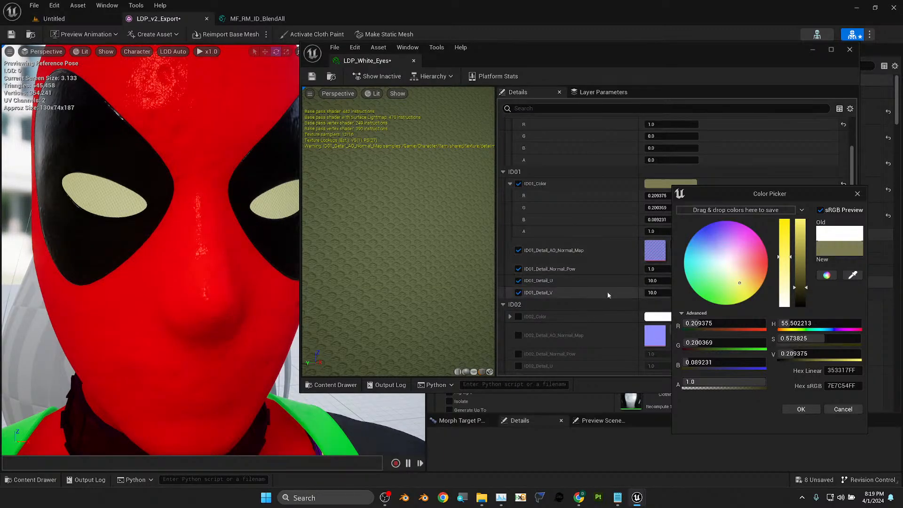
# - Try 0.7 for both ID01_Detail_U and ID01_Detail_V
pyautogui.click(662, 281)
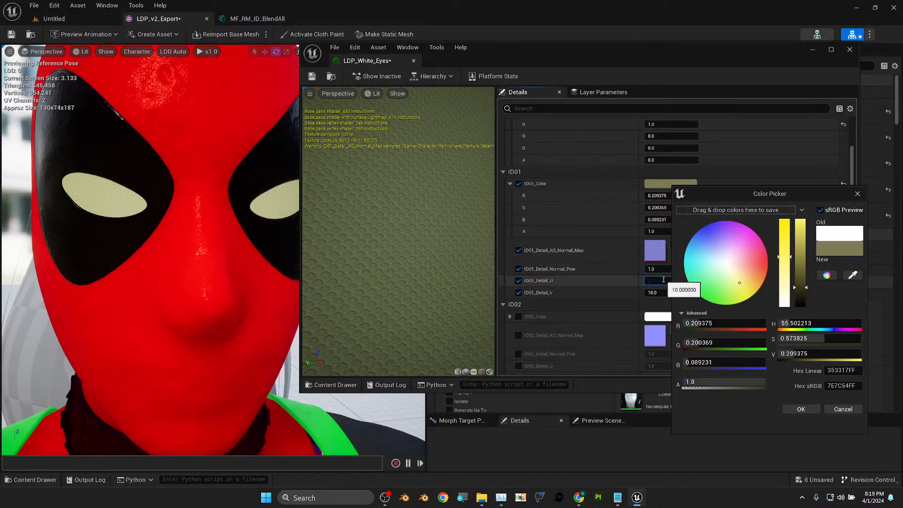
pyautogui.write('.7')
pyautogui.press('Return')
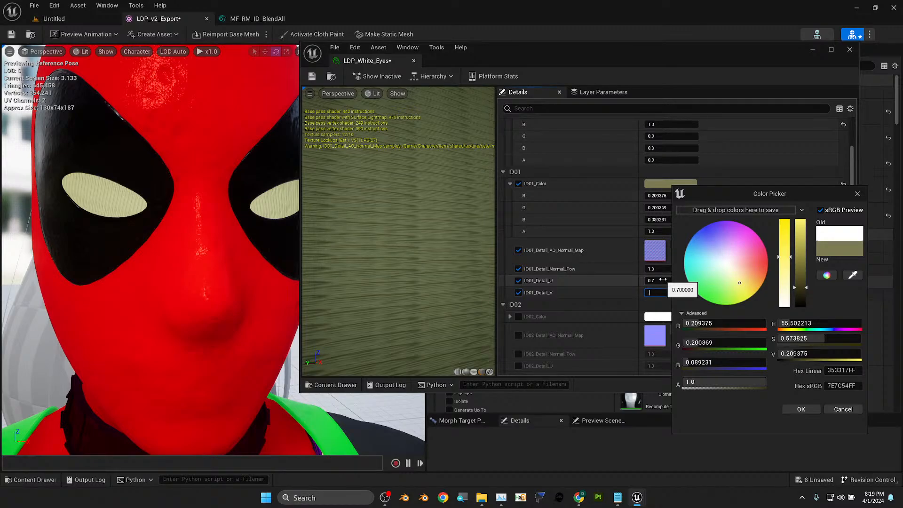
pyautogui.write('.7')
pyautogui.press('Return')
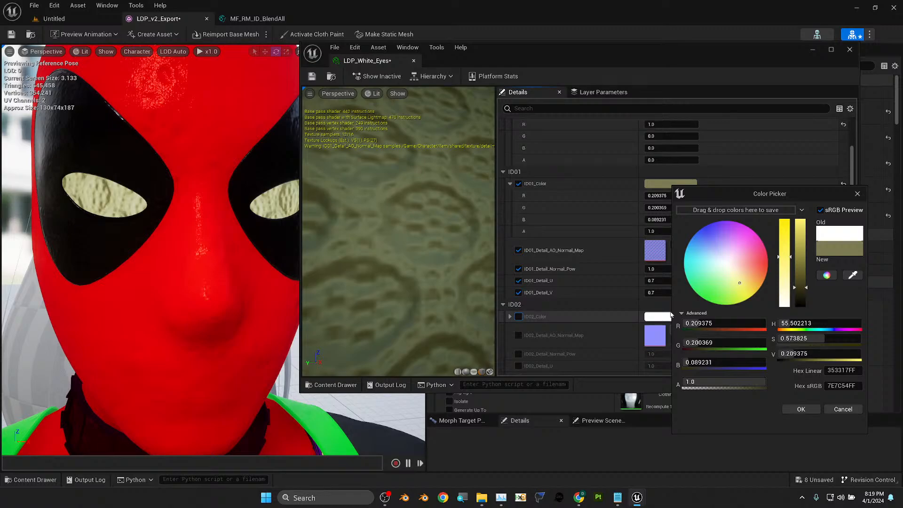
# - Set ID01_Detail_U and ID01_Detail_V to 7 and check the pattern on the character's eyes
pyautogui.click(658, 280)
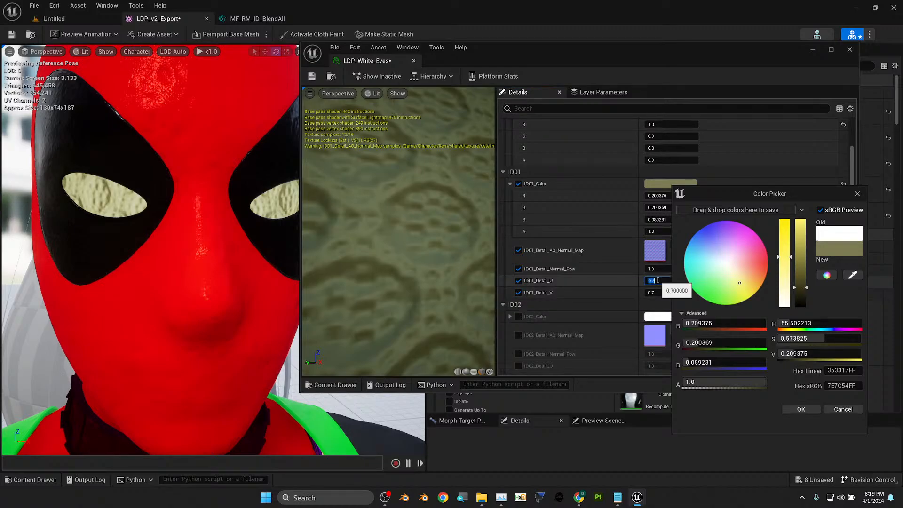
pyautogui.write('7')
pyautogui.press('Return')
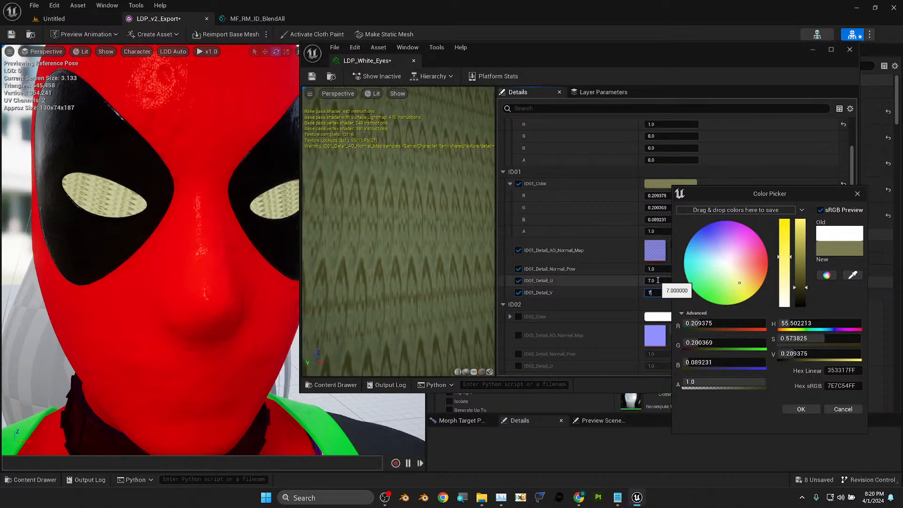
pyautogui.write('7')
pyautogui.press('Return')
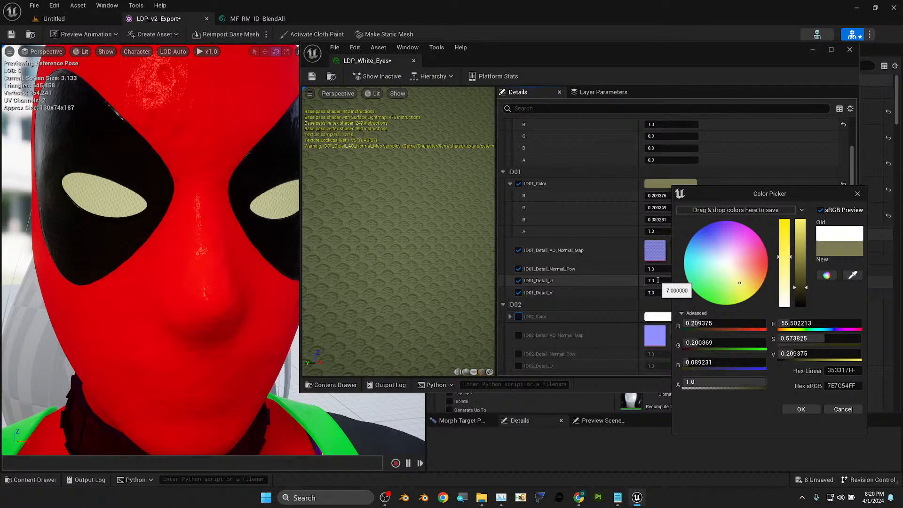
pyautogui.keyDown('alt'); pyautogui.moveTo(164, 227); pyautogui.dragTo(129, 231); pyautogui.keyUp('alt')
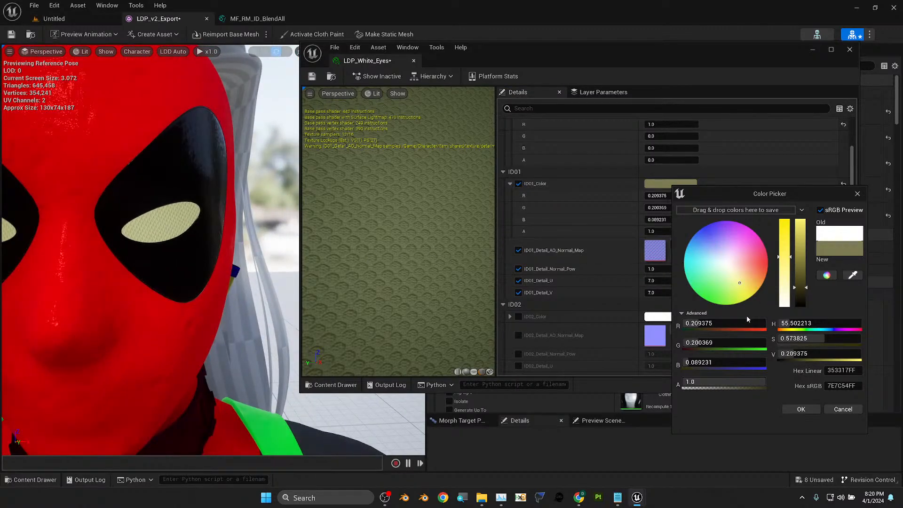
# - Set ID01_Color to a slightly greenish off-white (hex sRGB E2E4E1FF)
pyautogui.moveTo(791, 261); pyautogui.dragTo(801, 238)
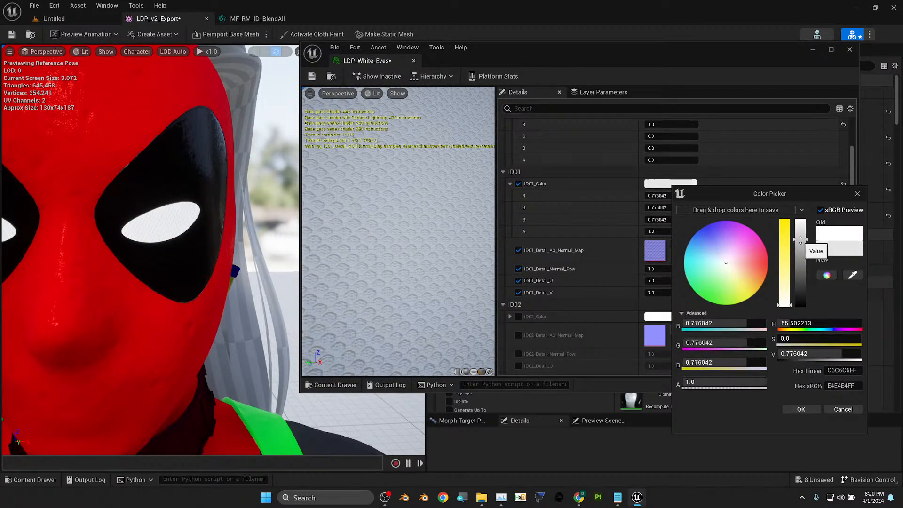
pyautogui.moveTo(728, 264); pyautogui.dragTo(726, 266)
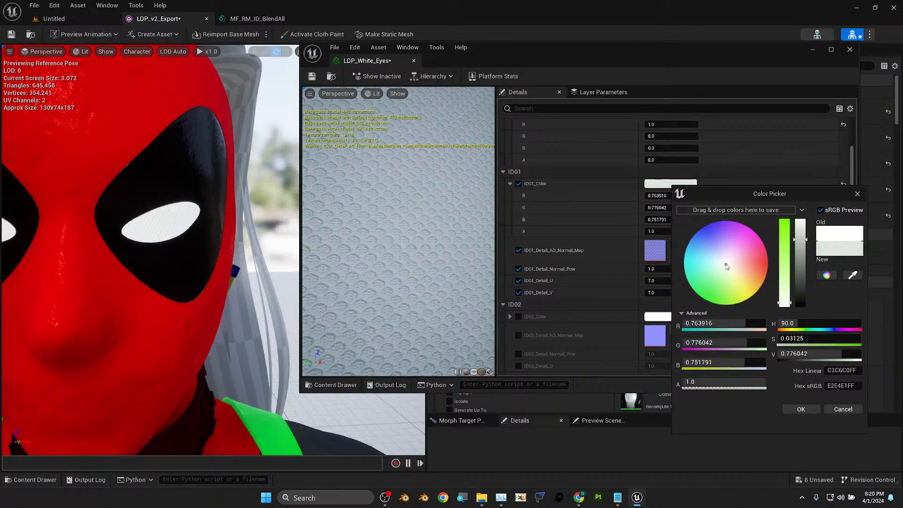
pyautogui.click(795, 409)
# - Examine the character's eyes, head, collar and chest from several angles in the LDP_v2_Export preview
pyautogui.keyDown('alt'); pyautogui.moveTo(115, 257); pyautogui.dragTo(163, 249); pyautogui.keyUp('alt')
pyautogui.scroll(-5, 124, 250)
pyautogui.scroll(2, 162, 254)
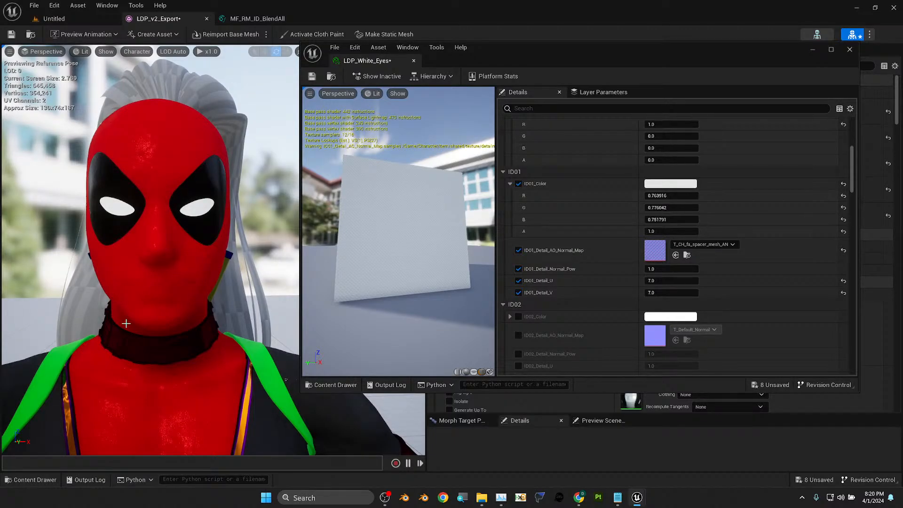
pyautogui.scroll(1, 136, 330)
pyautogui.scroll(-1, 144, 336)
pyautogui.moveTo(152, 343)
pyautogui.keyDown('alt'); pyautogui.mouseDown()
pyautogui.moveTo(263, 337)
pyautogui.moveTo(123, 330)
pyautogui.moveTo(155, 329)
pyautogui.moveTo(157, 306)
pyautogui.moveTo(181, 294)
pyautogui.moveTo(212, 310)
pyautogui.moveTo(146, 345)
pyautogui.mouseUp(); pyautogui.keyUp('alt')
pyautogui.keyDown('alt'); pyautogui.moveTo(174, 311); pyautogui.dragTo(183, 349); pyautogui.keyUp('alt')
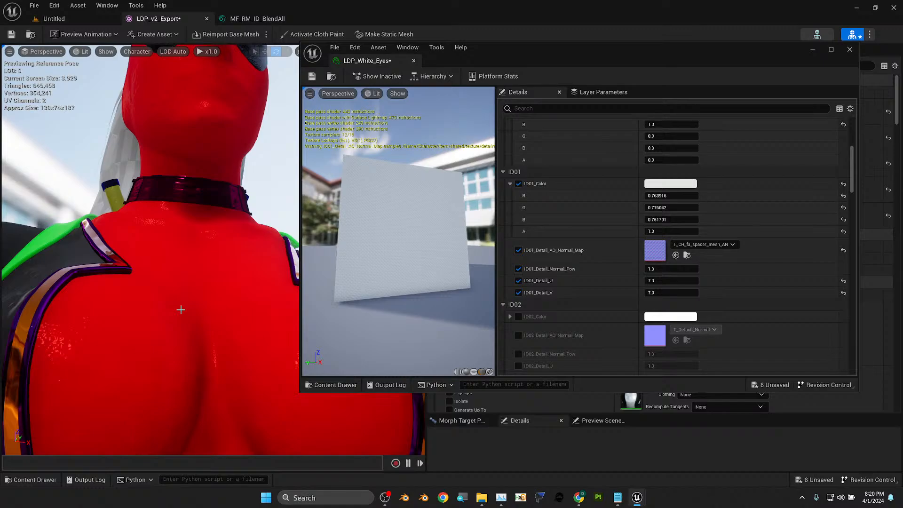
# - Close LDP_White_Eyes and open MI_LDP_BodySuit_OM at its ID01 detail parameters
pyautogui.scroll(-5, 682, 306)
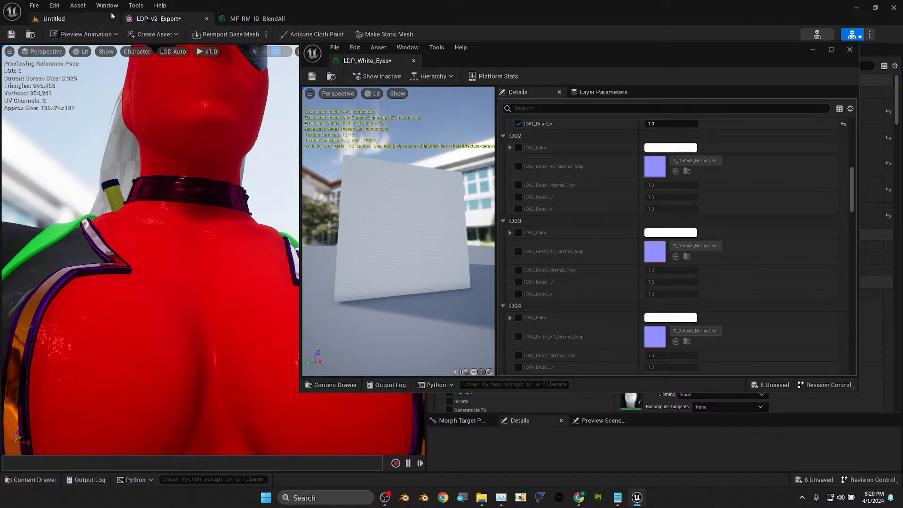
pyautogui.click(849, 50)
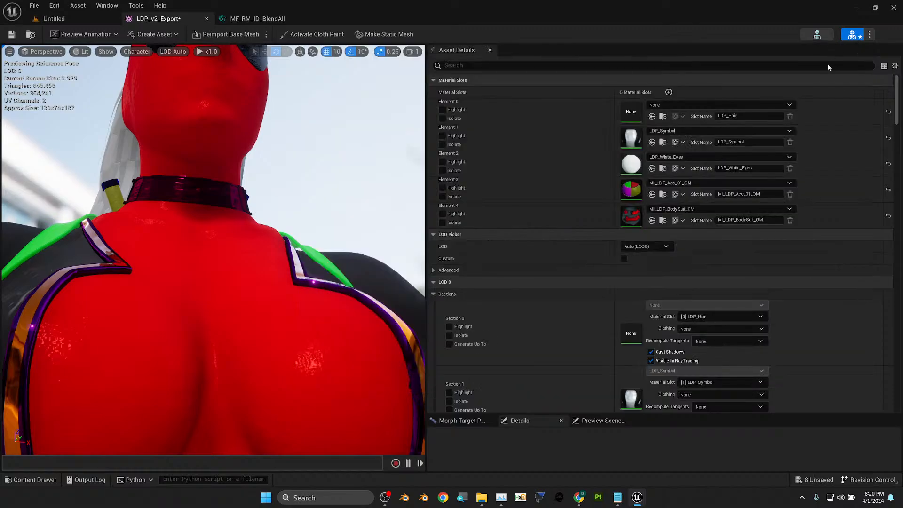
pyautogui.scroll(-6, 728, 328)
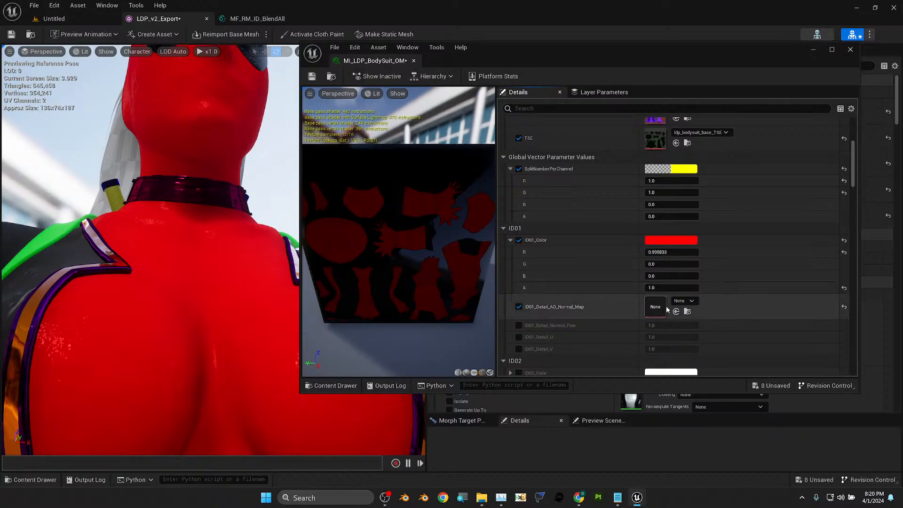
# - Examine the detail map textures in the detailmap folder with enlarged thumbnails, moving the MI_LDP_BodySuit_OM window clear of the list
pyautogui.click(51, 19)
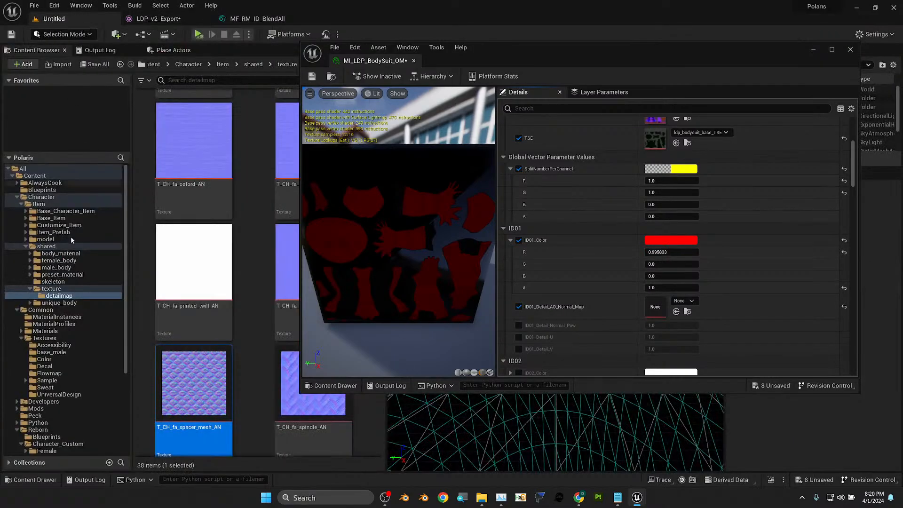
pyautogui.moveTo(461, 60); pyautogui.dragTo(610, 56)
pyautogui.keyDown('ctrl'); pyautogui.scroll(2, 304, 306); pyautogui.keyUp('ctrl')
pyautogui.scroll(-8, 305, 306)
pyautogui.scroll(-6, 325, 317)
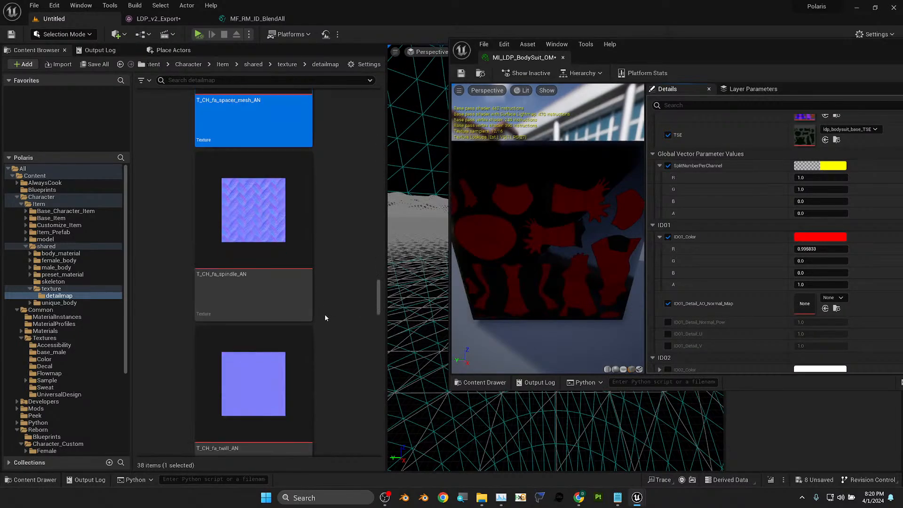
pyautogui.scroll(-6, 337, 308)
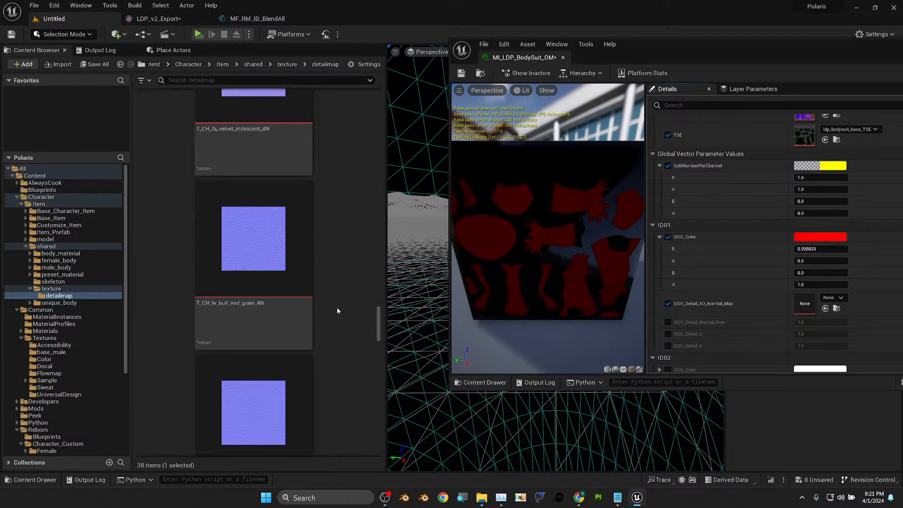
pyautogui.scroll(-6, 341, 308)
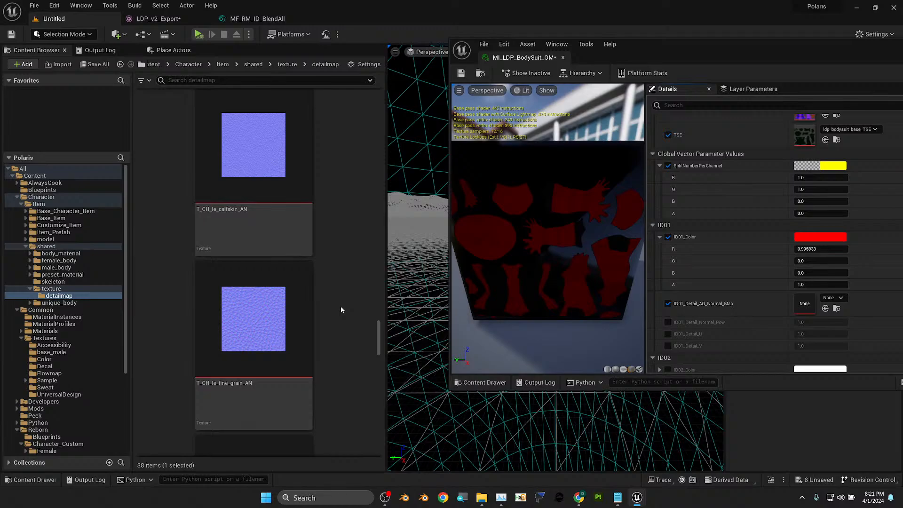
pyautogui.scroll(-6, 346, 301)
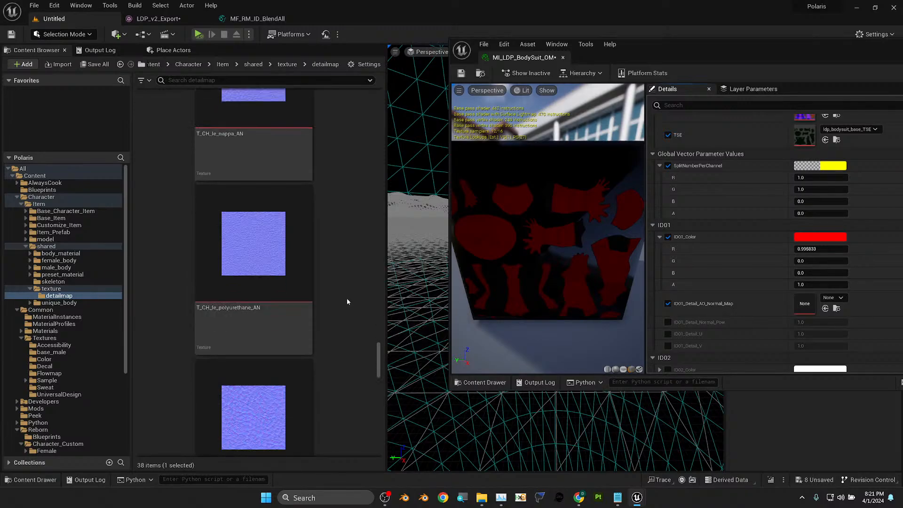
pyautogui.scroll(-6, 347, 302)
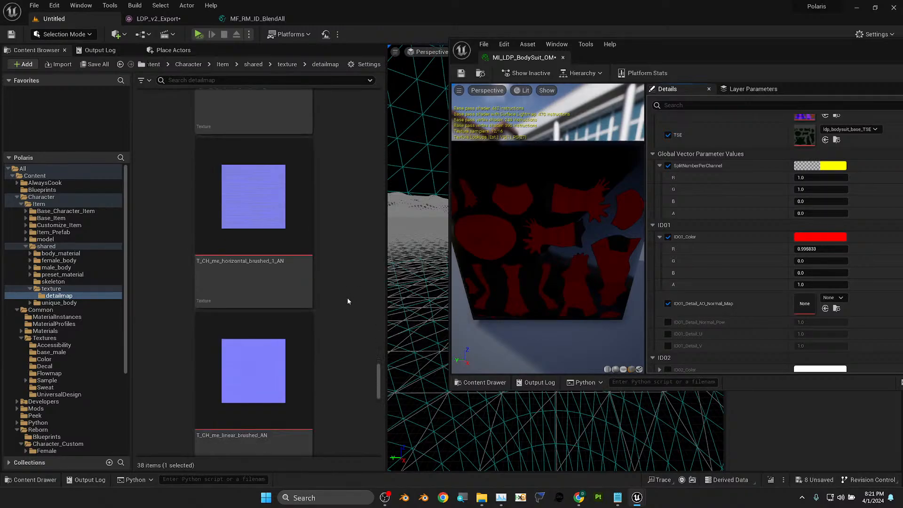
pyautogui.scroll(-6, 353, 299)
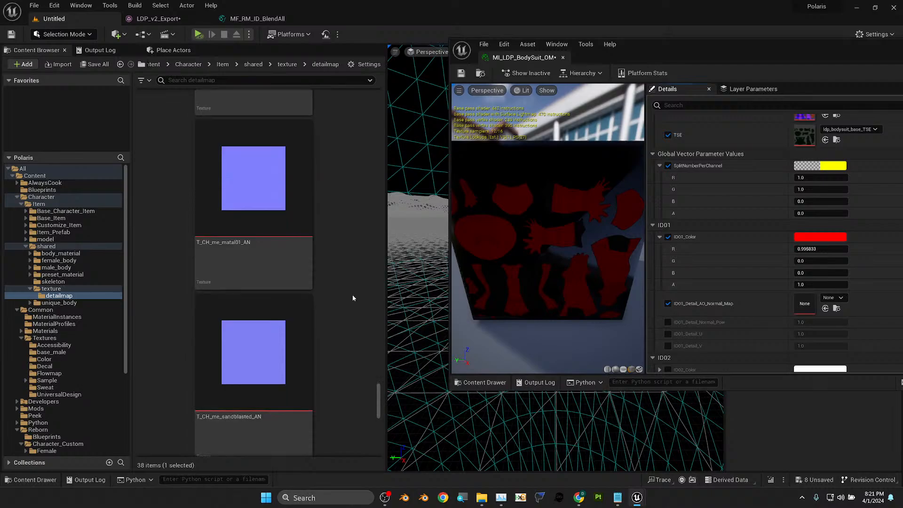
pyautogui.scroll(-5, 358, 299)
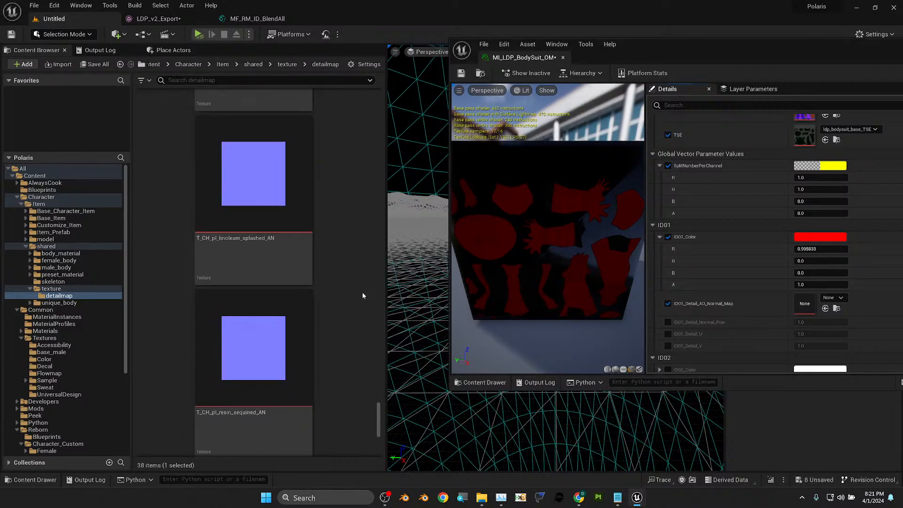
pyautogui.scroll(-1, 361, 294)
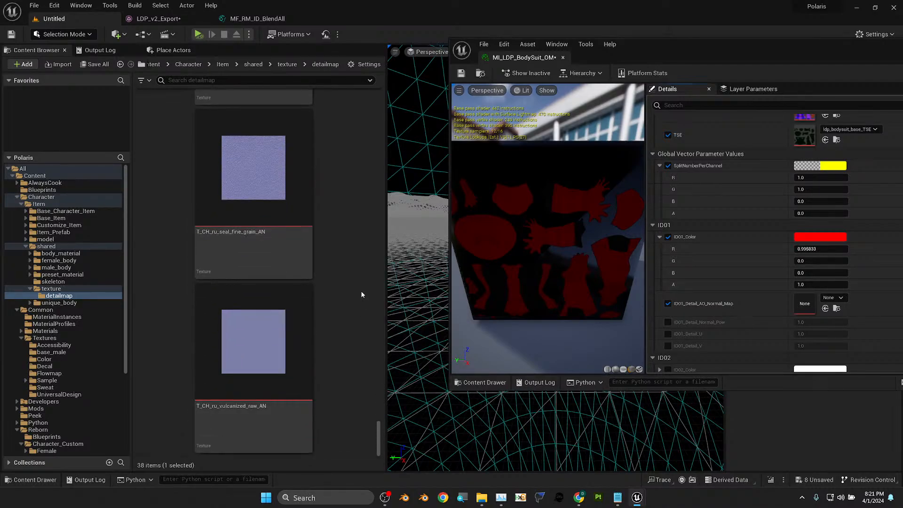
pyautogui.scroll(1, 361, 311)
pyautogui.moveTo(381, 424); pyautogui.dragTo(382, 122)
pyautogui.scroll(3, 259, 196)
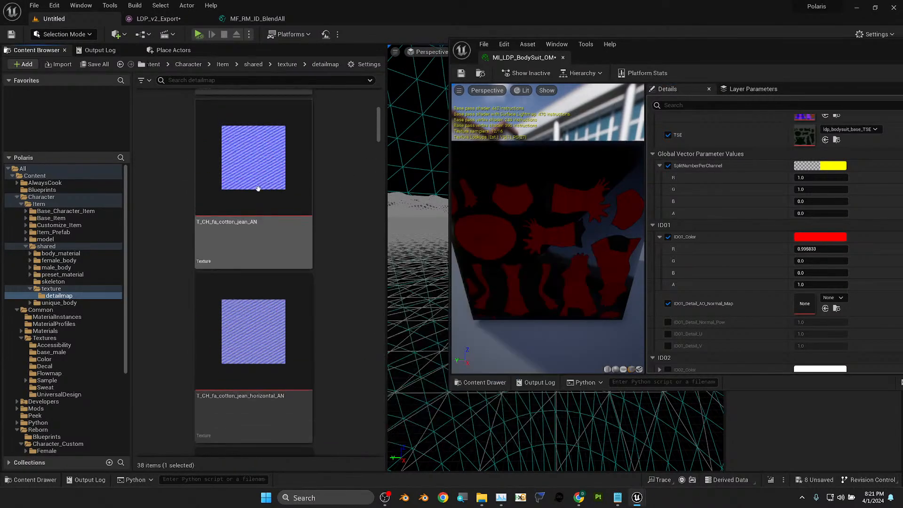
# - Compare the cotton detail textures and open T_CH_fa_cotton_poplin_striped_AN to inspect its weave up close
pyautogui.scroll(-11, 284, 176)
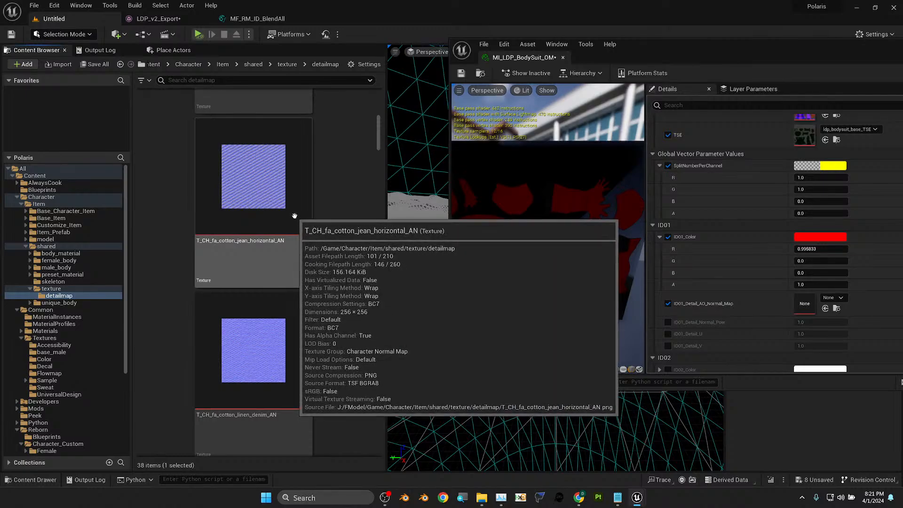
pyautogui.moveTo(265, 354)
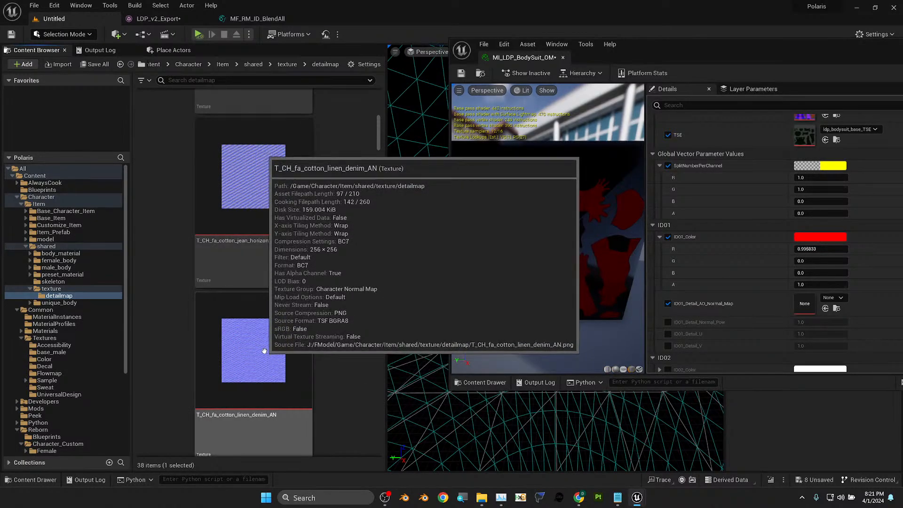
pyautogui.scroll(-5, 266, 339)
pyautogui.scroll(-3, 267, 323)
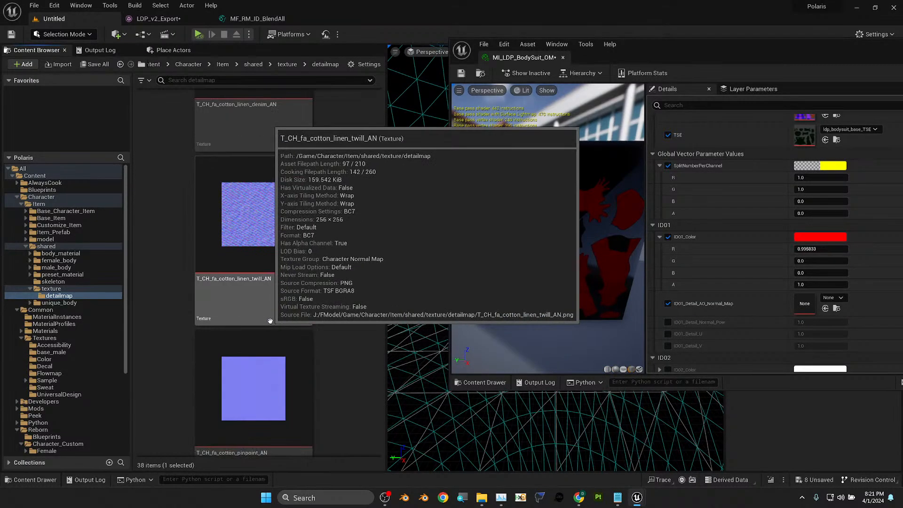
pyautogui.scroll(-5, 271, 319)
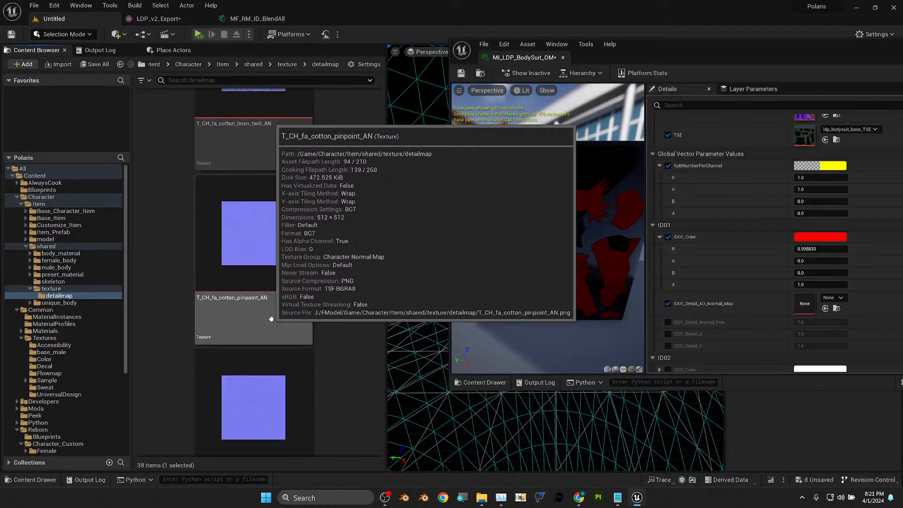
pyautogui.scroll(-3, 273, 314)
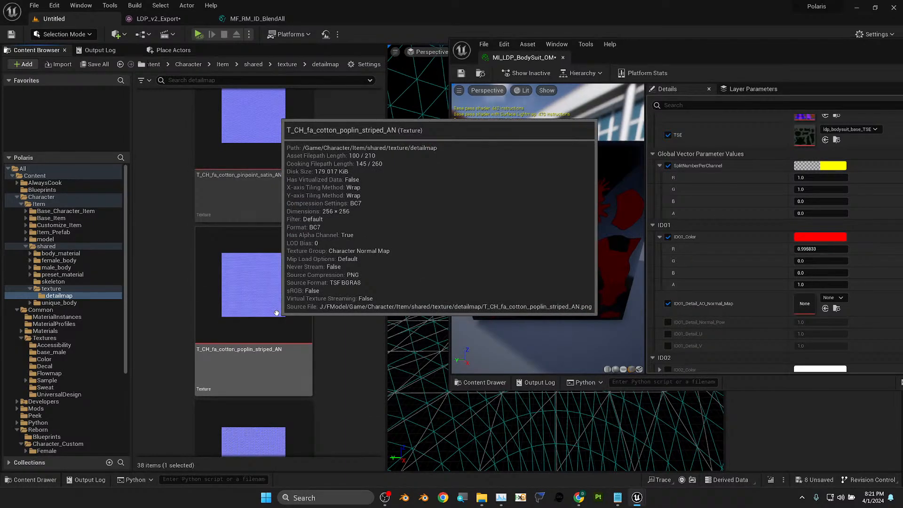
pyautogui.doubleClick(277, 313)
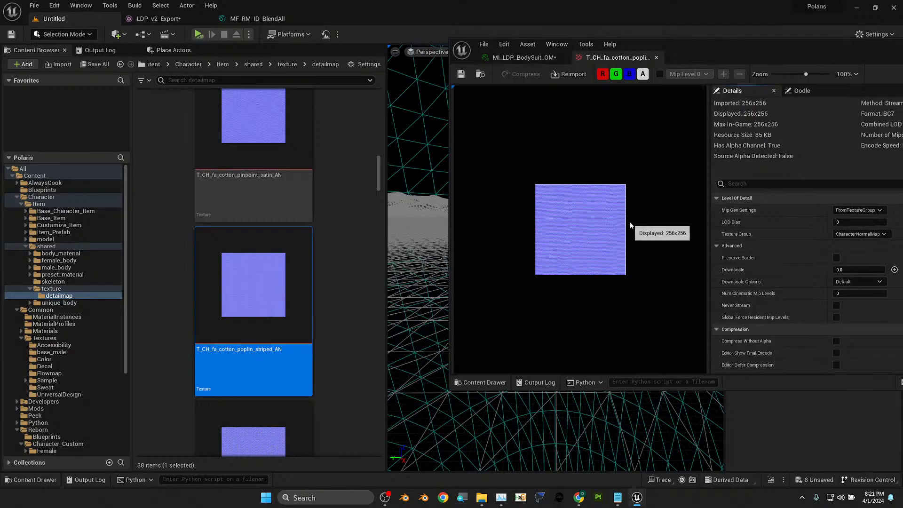
pyautogui.scroll(5, 592, 234)
pyautogui.scroll(-4, 593, 233)
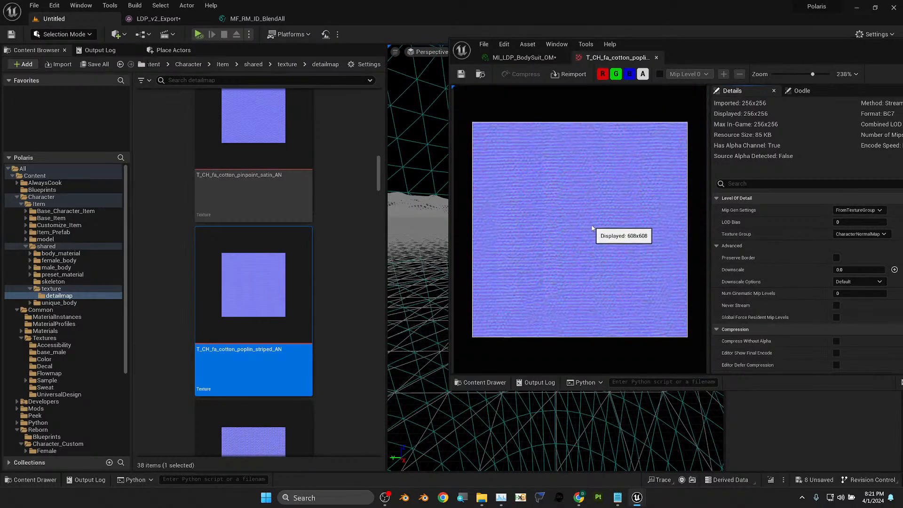
# - Assign T_CH_fa_cotton_poplin_striped_AN to ID01_Detail_AO_Normal_Map in MI_LDP_BodySuit_OM and inspect it in the material preview
pyautogui.click(524, 58)
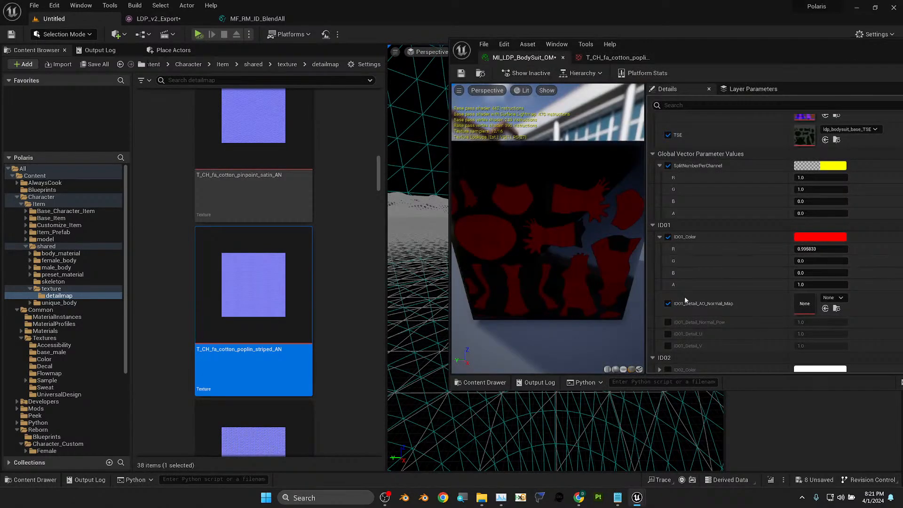
pyautogui.click(823, 309)
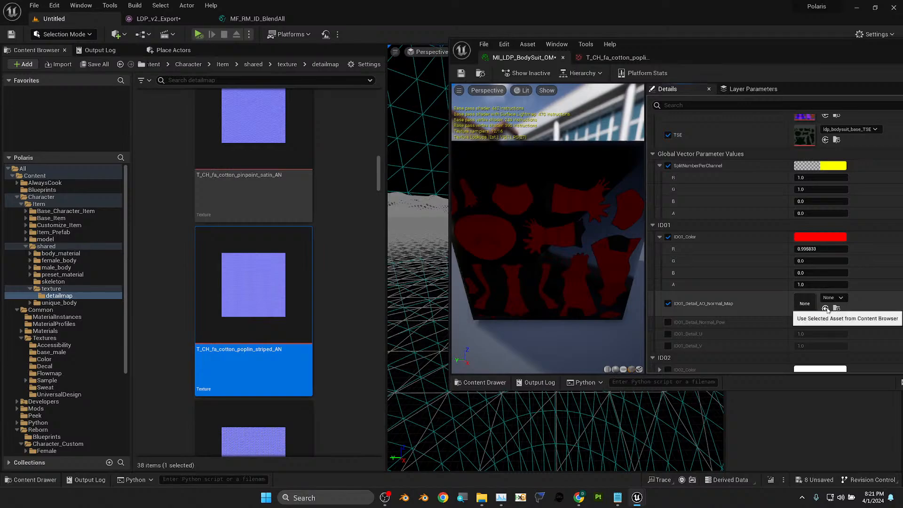
pyautogui.moveTo(579, 218); pyautogui.dragTo(544, 209)
# - Enable the ID01_Detail_U and ID01_Detail_V overrides and set both to 10
pyautogui.click(668, 334)
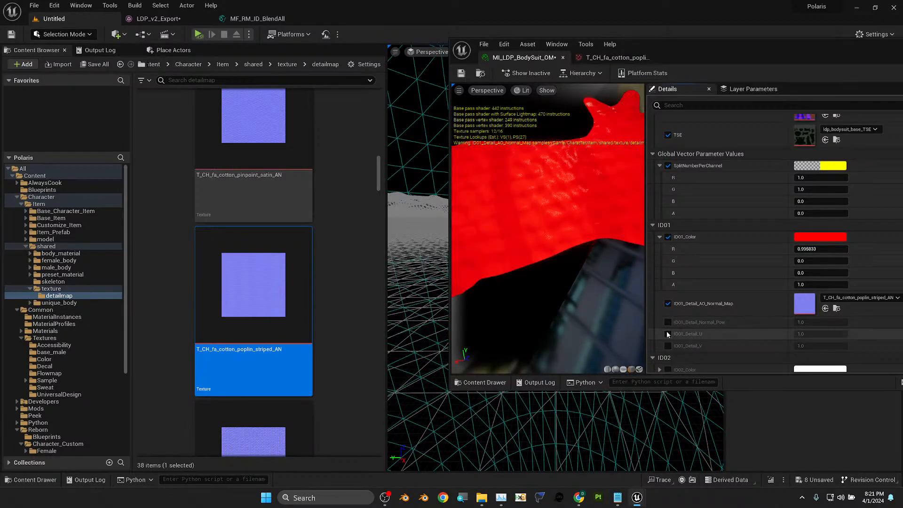
pyautogui.click(668, 346)
pyautogui.write('10')
pyautogui.press('Return')
pyautogui.moveTo(594, 240); pyautogui.dragTo(564, 249)
pyautogui.click(820, 345)
pyautogui.write('1')
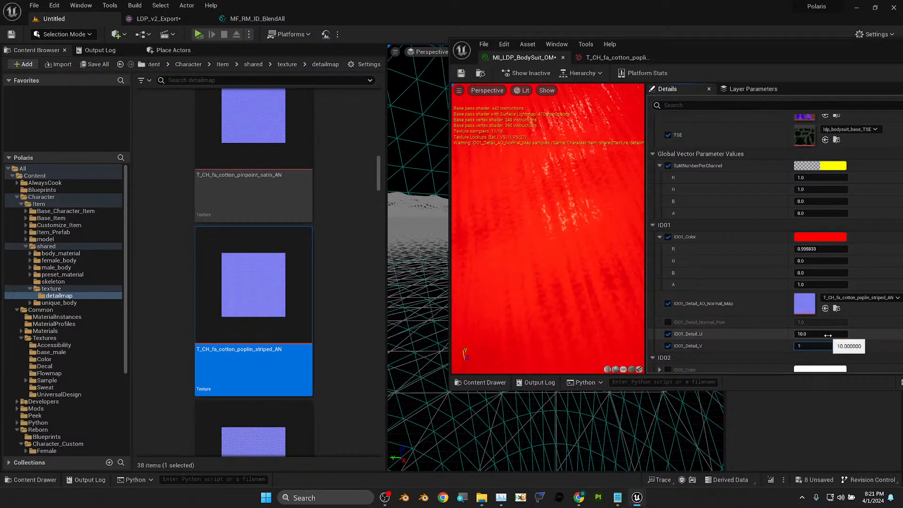
pyautogui.write('0')
pyautogui.press('Return')
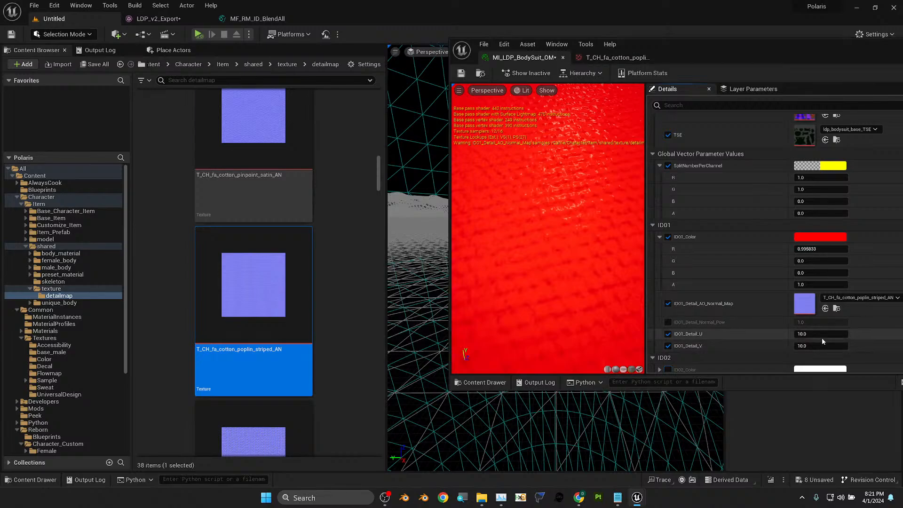
# - Set ID01_Detail_U and ID01_Detail_V to 25 and save MI_LDP_BodySuit_OM
pyautogui.click(819, 334)
pyautogui.press('Tab')
pyautogui.write('25')
pyautogui.press('Return')
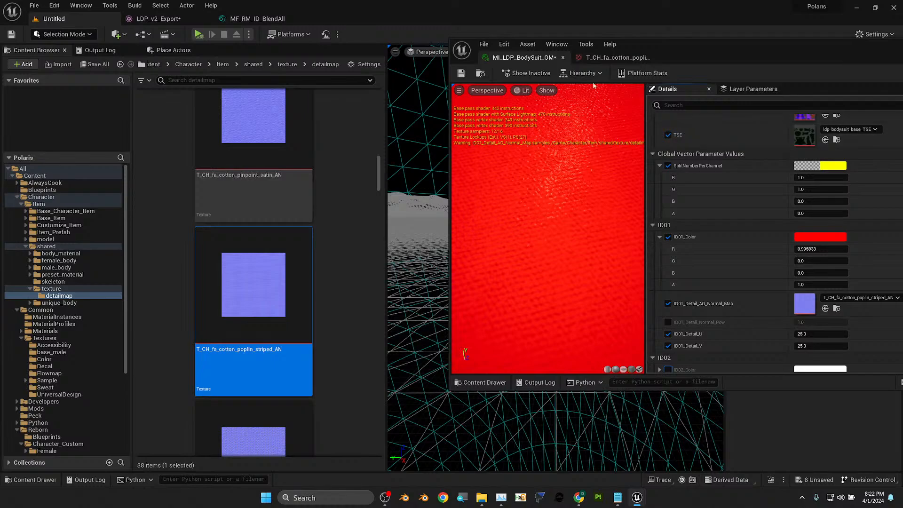
pyautogui.click(460, 73)
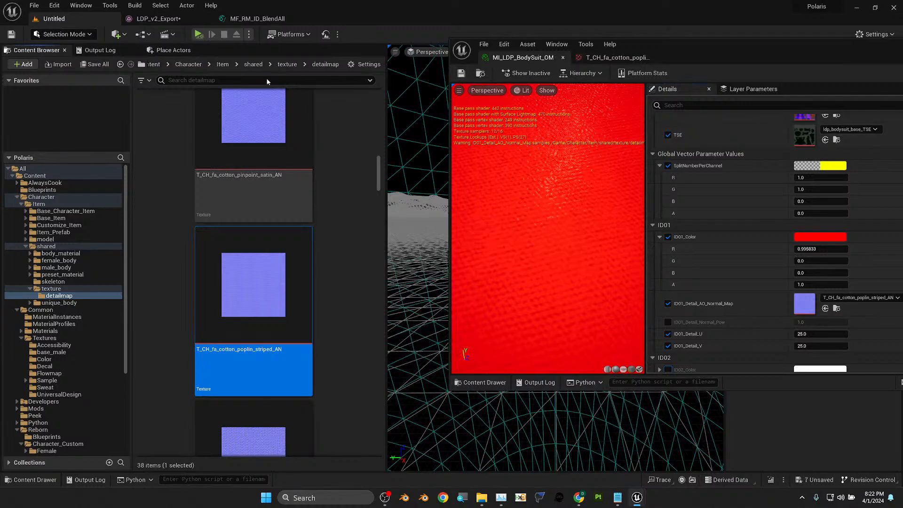
# - Examine the suit's weave on the character's mask in the LDP_v2_Export preview
pyautogui.click(158, 19)
pyautogui.press('s')
pyautogui.moveTo(211, 304)
pyautogui.mouseDown(button='right')
pyautogui.moveTo(212, 346)
pyautogui.moveTo(237, 383)
pyautogui.moveTo(225, 303)
pyautogui.mouseUp(button='right')
pyautogui.press('w')
pyautogui.press('s')
pyautogui.moveTo(235, 321)
pyautogui.keyDown('alt'); pyautogui.mouseDown()
pyautogui.moveTo(236, 251)
pyautogui.moveTo(242, 325)
pyautogui.mouseUp(); pyautogui.keyUp('alt')
pyautogui.keyDown('alt'); pyautogui.moveTo(290, 294); pyautogui.dragTo(311, 297, button='right'); pyautogui.keyUp('alt')
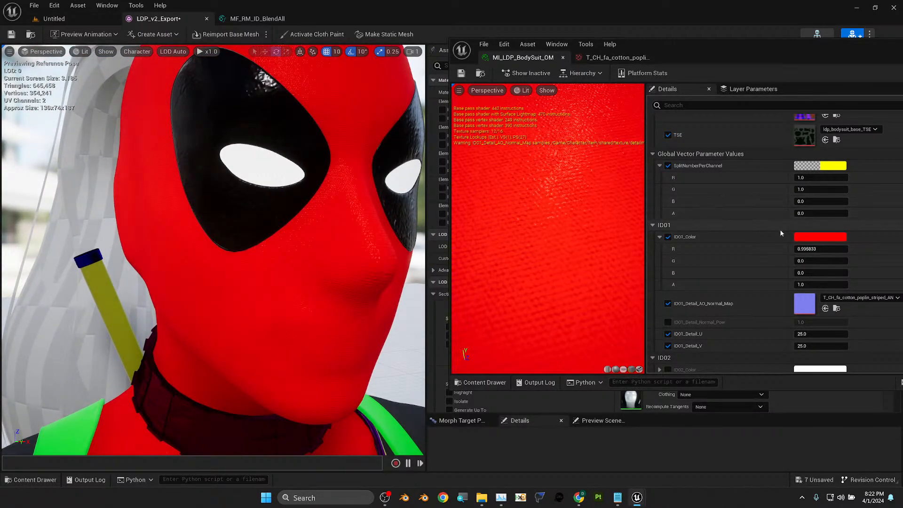
# - Darken ID01_Color to a deep red (hex sRGB 8D0000FF), checking it on the character's face, chest and shoulder
pyautogui.click(839, 238)
pyautogui.moveTo(766, 294); pyautogui.dragTo(770, 337)
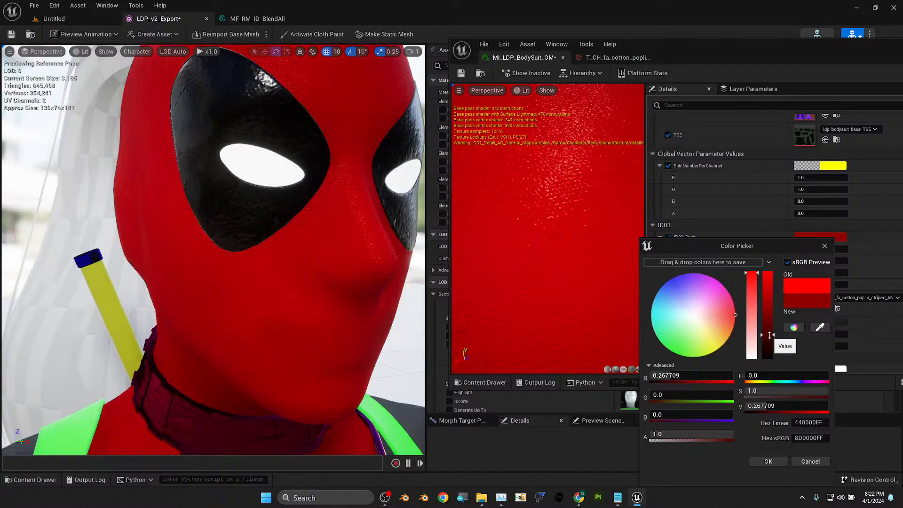
pyautogui.keyDown('alt'); pyautogui.moveTo(301, 217); pyautogui.dragTo(94, 214); pyautogui.keyUp('alt')
pyautogui.keyDown('alt'); pyautogui.moveTo(141, 235); pyautogui.dragTo(240, 221); pyautogui.keyUp('alt')
pyautogui.moveTo(212, 249); pyautogui.dragTo(282, 202, button='right')
pyautogui.moveTo(211, 212); pyautogui.dragTo(188, 282, button='middle')
pyautogui.moveTo(212, 249)
pyautogui.keyDown('alt'); pyautogui.mouseDown()
pyautogui.moveTo(320, 254)
pyautogui.moveTo(216, 250)
pyautogui.mouseUp(); pyautogui.keyUp('alt')
pyautogui.keyDown('alt'); pyautogui.moveTo(399, 313); pyautogui.dragTo(331, 319); pyautogui.keyUp('alt')
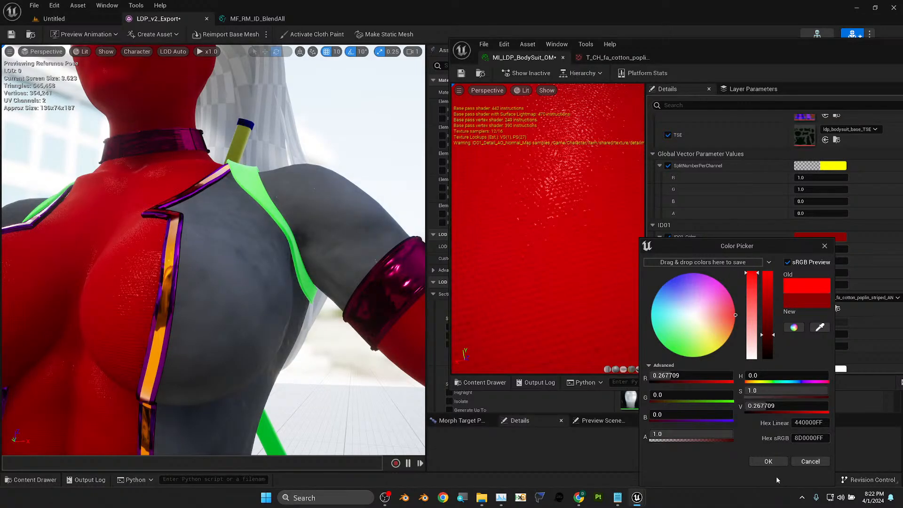
pyautogui.click(774, 461)
pyautogui.scroll(-3, 867, 275)
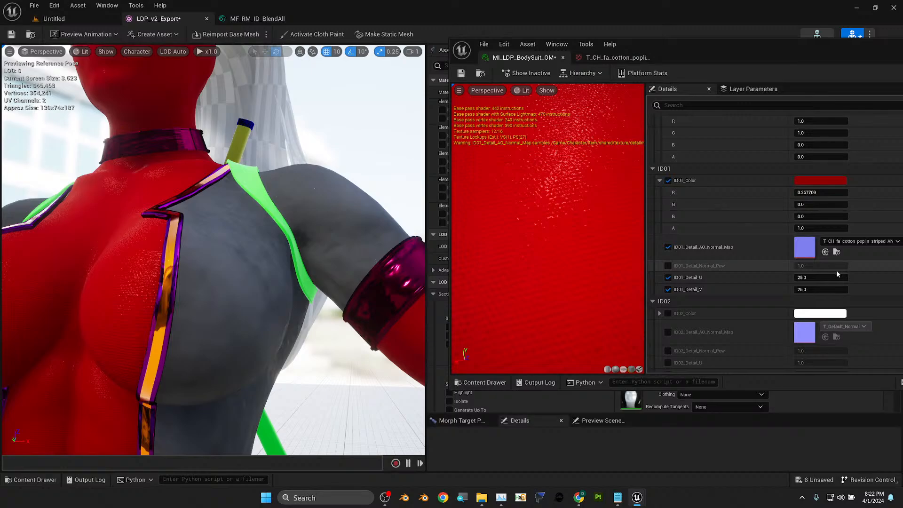
# - Collapse the ID02, ID03 and ID04 groups and darken the ID05 colour to near-black, checking it on the character
pyautogui.click(652, 302)
pyautogui.click(652, 313)
pyautogui.click(652, 325)
pyautogui.scroll(-3, 816, 317)
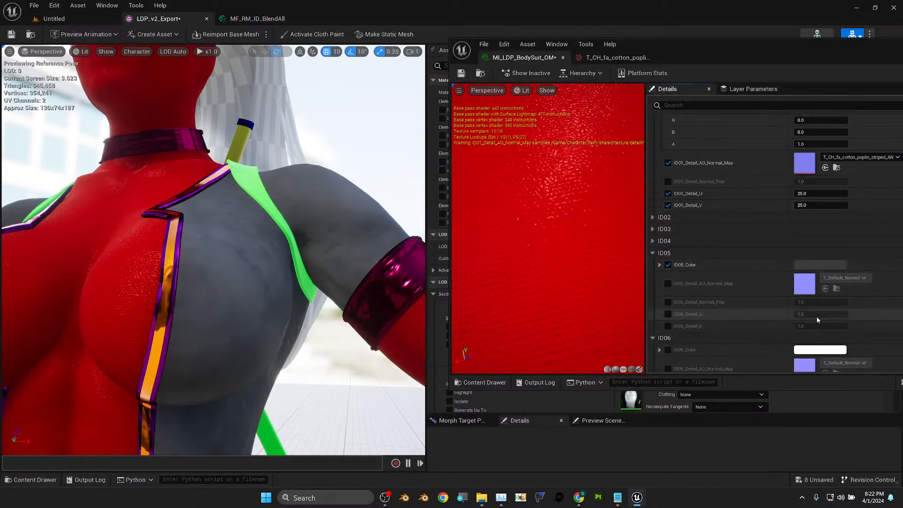
pyautogui.click(821, 265)
pyautogui.moveTo(764, 367); pyautogui.dragTo(772, 369)
pyautogui.keyDown('alt'); pyautogui.moveTo(329, 313); pyautogui.dragTo(427, 306); pyautogui.keyUp('alt')
pyautogui.moveTo(301, 273); pyautogui.dragTo(169, 272, button='right')
pyautogui.keyDown('alt'); pyautogui.moveTo(264, 264); pyautogui.dragTo(329, 294); pyautogui.keyUp('alt')
pyautogui.keyDown('alt'); pyautogui.moveTo(329, 294); pyautogui.dragTo(301, 294, button='right'); pyautogui.keyUp('alt')
pyautogui.moveTo(301, 294)
pyautogui.keyDown('alt'); pyautogui.mouseDown()
pyautogui.moveTo(283, 291)
pyautogui.moveTo(301, 287)
pyautogui.mouseUp(); pyautogui.keyUp('alt')
pyautogui.click(784, 475)
# - Save the MI_LDP_BodySuit_OM material instance and close its editor window
pyautogui.scroll(10, 793, 207)
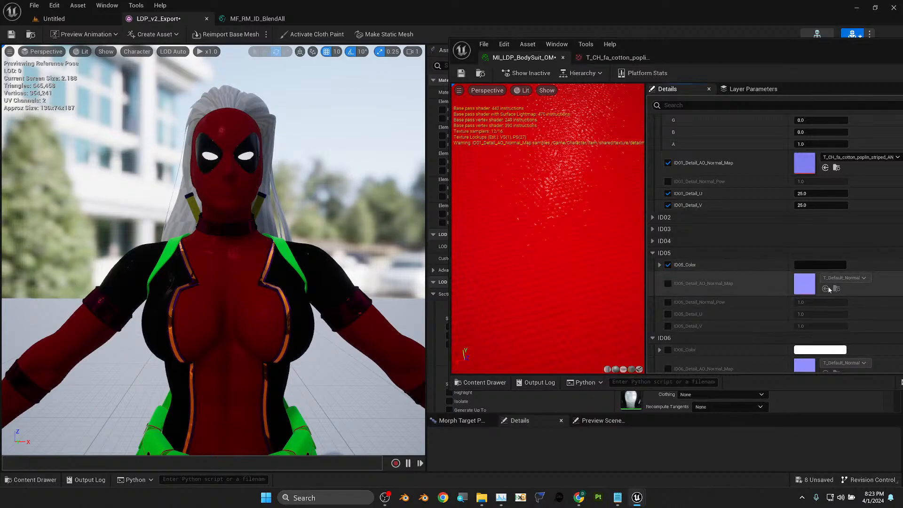
pyautogui.scroll(5, 826, 188)
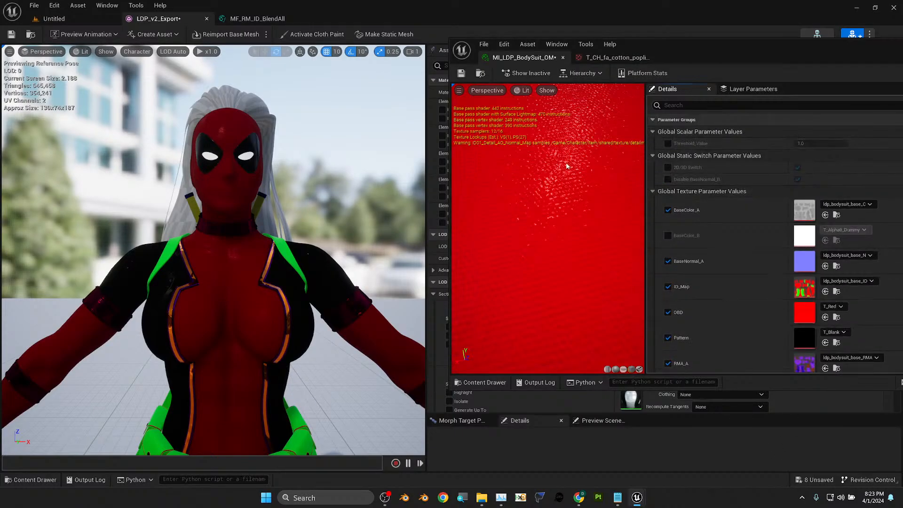
pyautogui.click(461, 73)
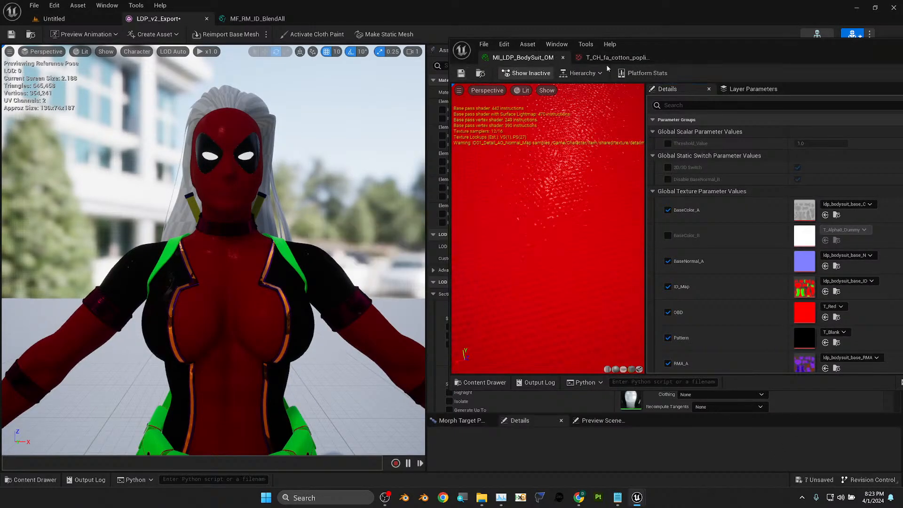
pyautogui.moveTo(751, 47); pyautogui.dragTo(591, 50)
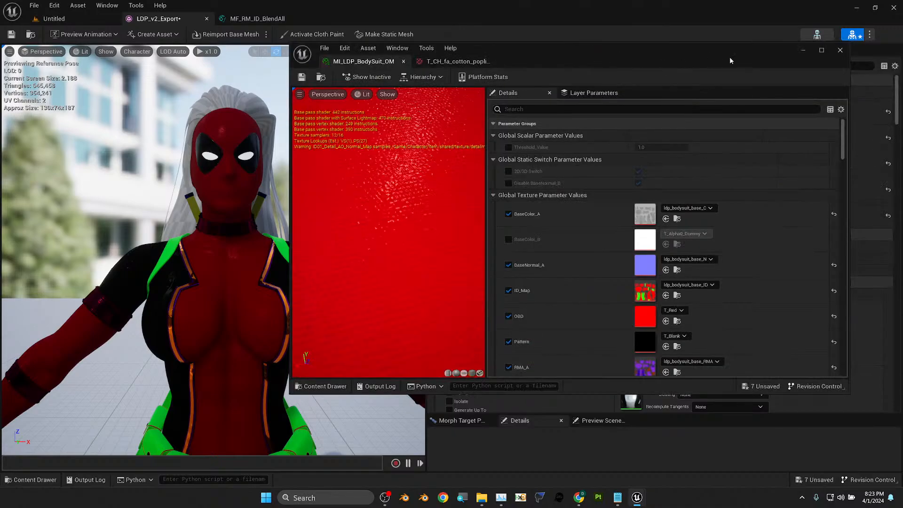
pyautogui.click(840, 51)
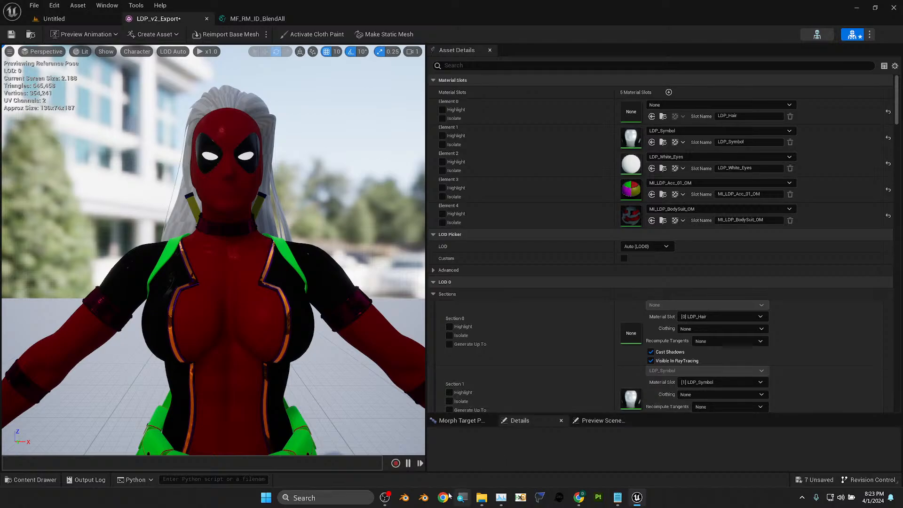
# - Save all remaining modified assets from the Untitled level's content browser, keeping every listed asset selected
pyautogui.moveTo(478, 503)
pyautogui.click(72, 18)
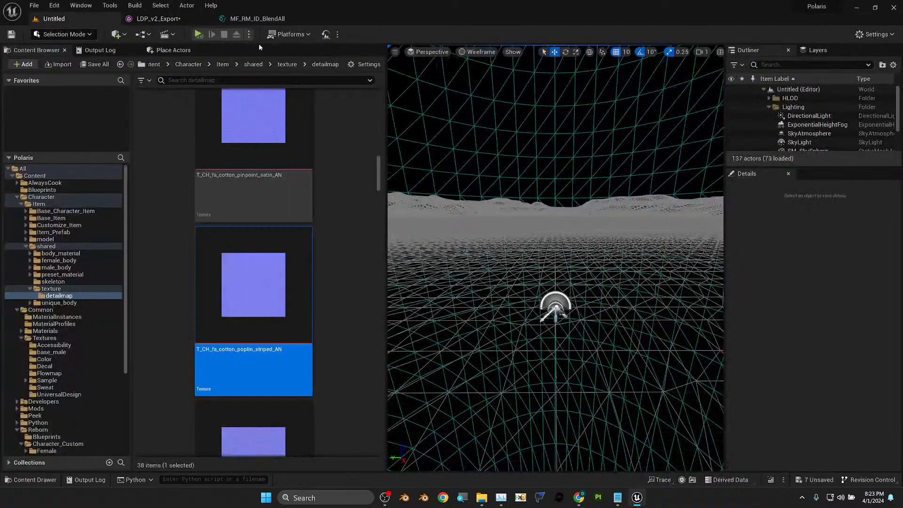
pyautogui.click(96, 64)
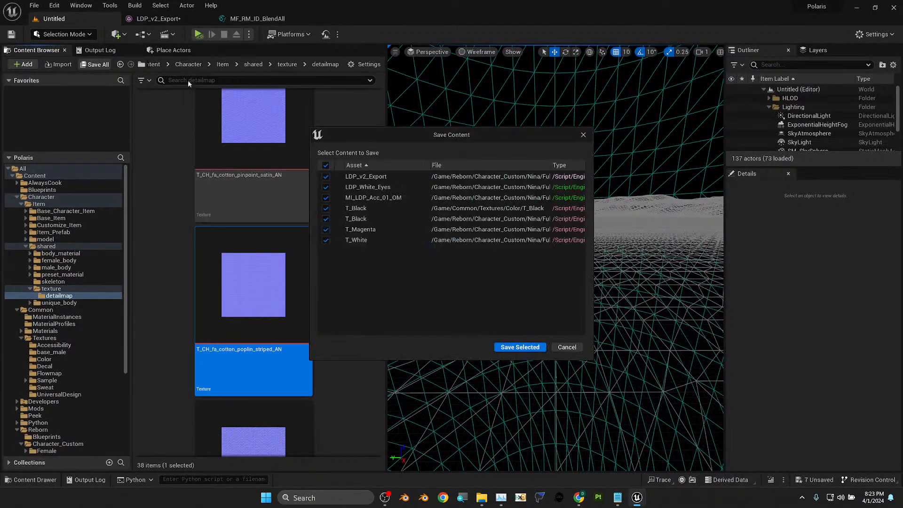
pyautogui.click(516, 347)
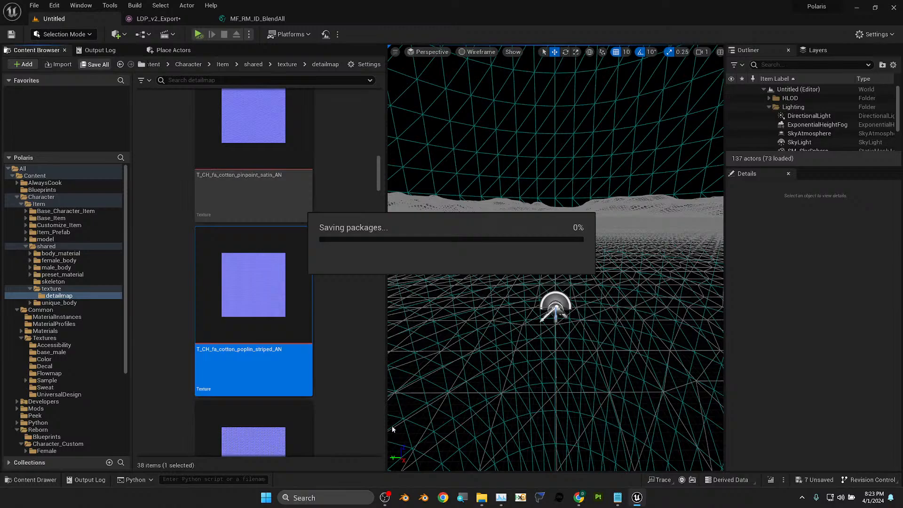
# - Switch to Blender, select the LDP_Hair object and examine its material nodes for the hair's source image texture
pyautogui.click(403, 498)
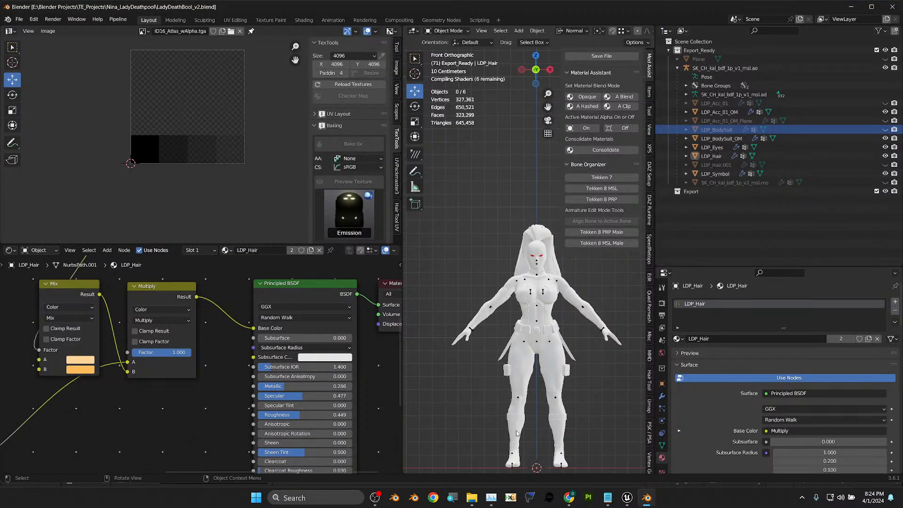
pyautogui.scroll(5, 535, 207)
pyautogui.click(534, 203)
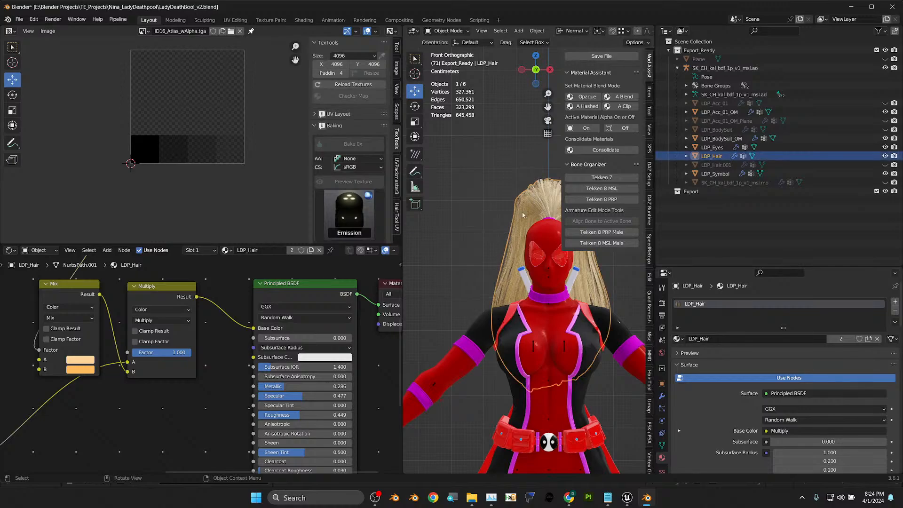
pyautogui.scroll(-4, 189, 426)
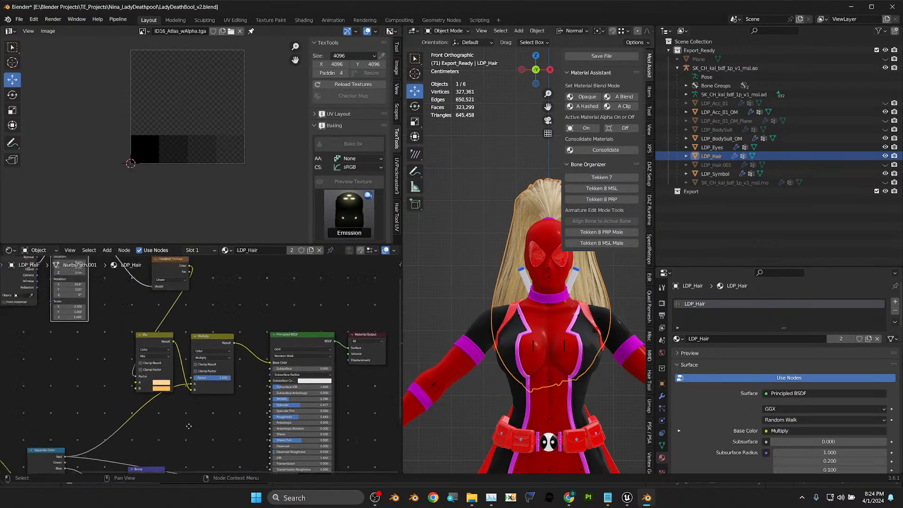
pyautogui.moveTo(188, 426); pyautogui.dragTo(291, 507, button='middle')
pyautogui.moveTo(107, 418); pyautogui.dragTo(139, 408, button='middle')
pyautogui.scroll(2, 139, 408)
pyautogui.moveTo(72, 446); pyautogui.dragTo(163, 397, button='middle')
pyautogui.scroll(8, 163, 397)
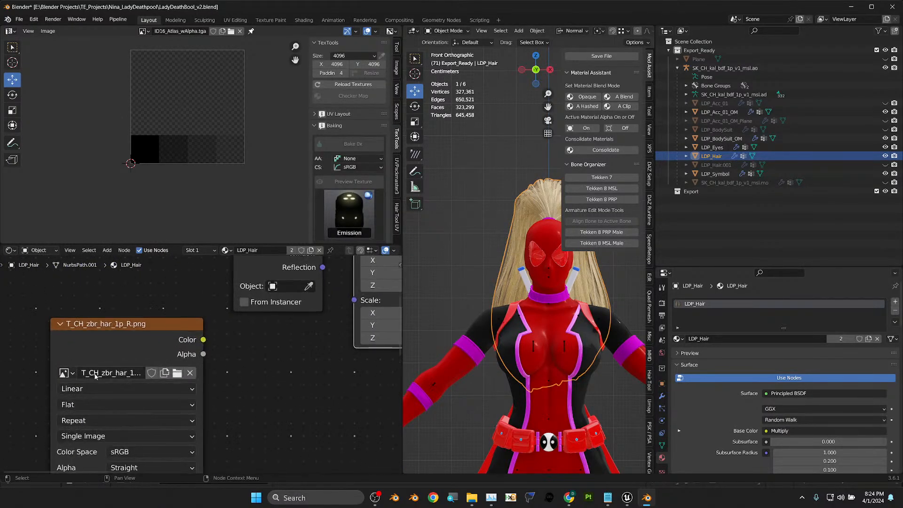
pyautogui.moveTo(130, 326); pyautogui.dragTo(130, 315)
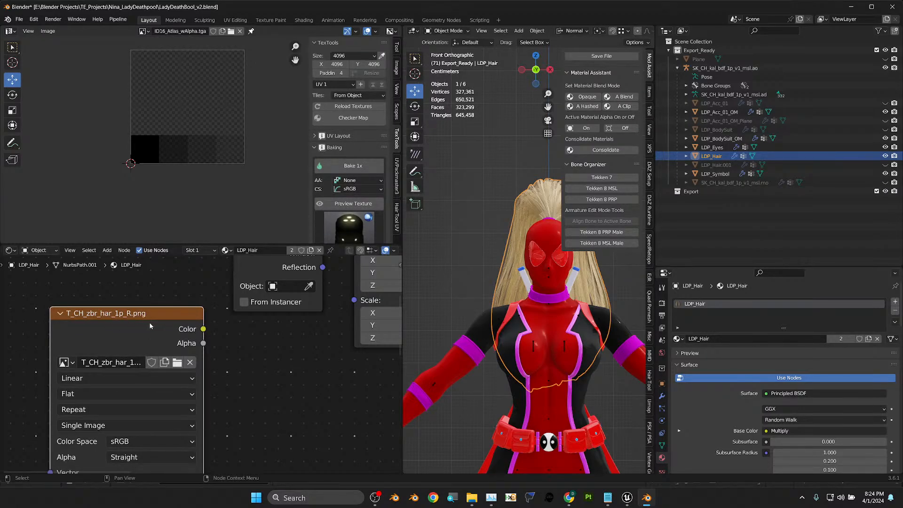
pyautogui.click(272, 375)
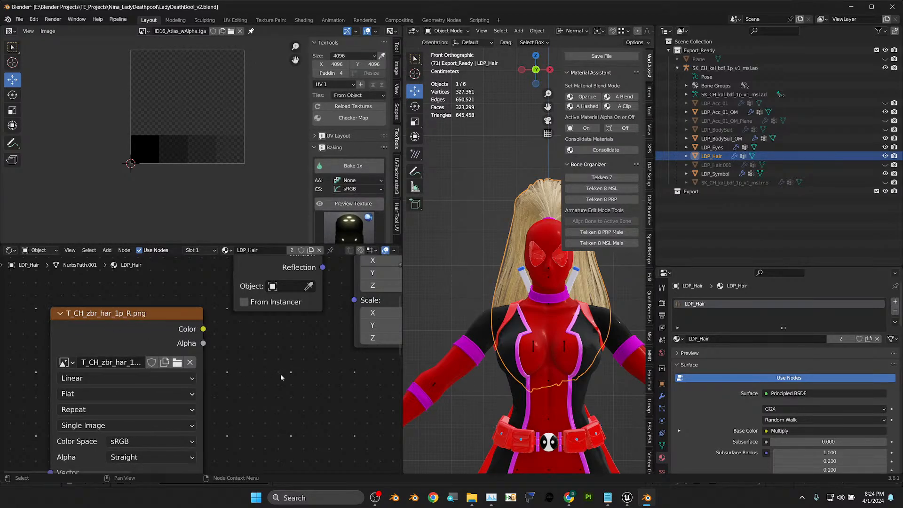
# - Switch to FModel and load all the game archives, rechecking the hair texture node in Blender
pyautogui.click(531, 504)
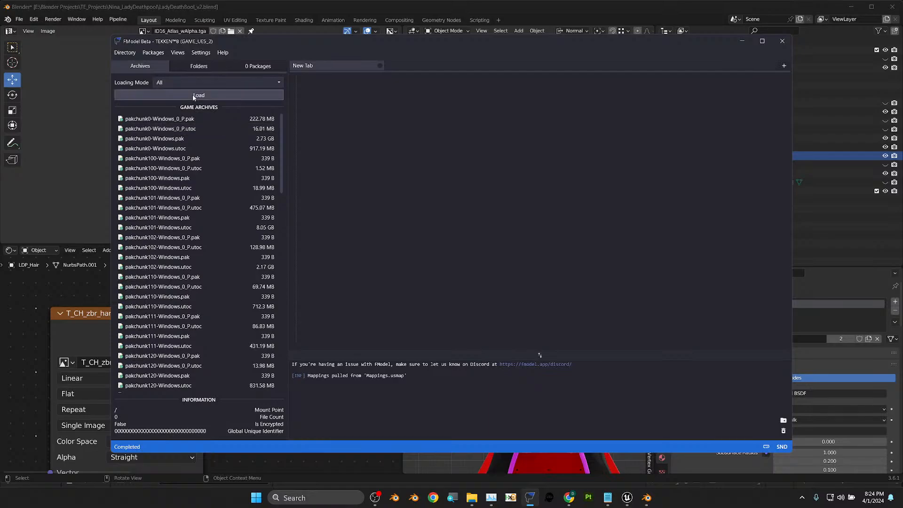
pyautogui.click(211, 95)
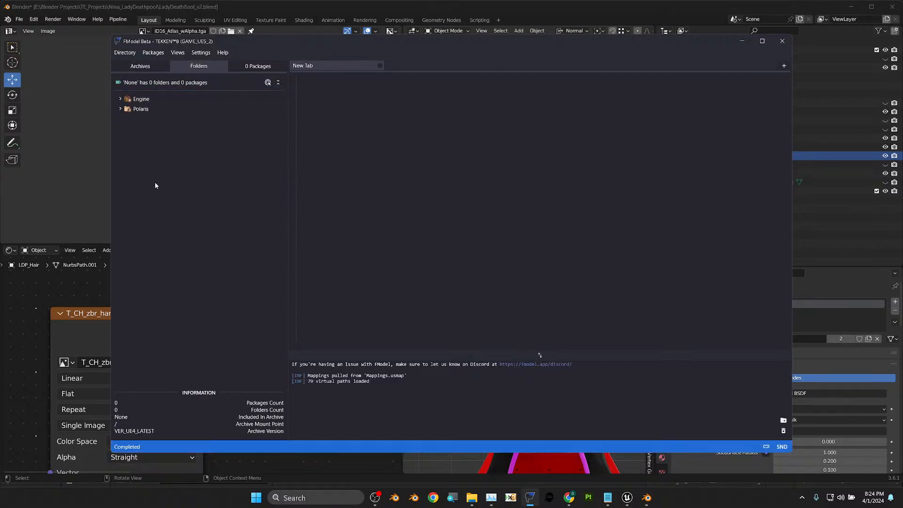
pyautogui.click(84, 321)
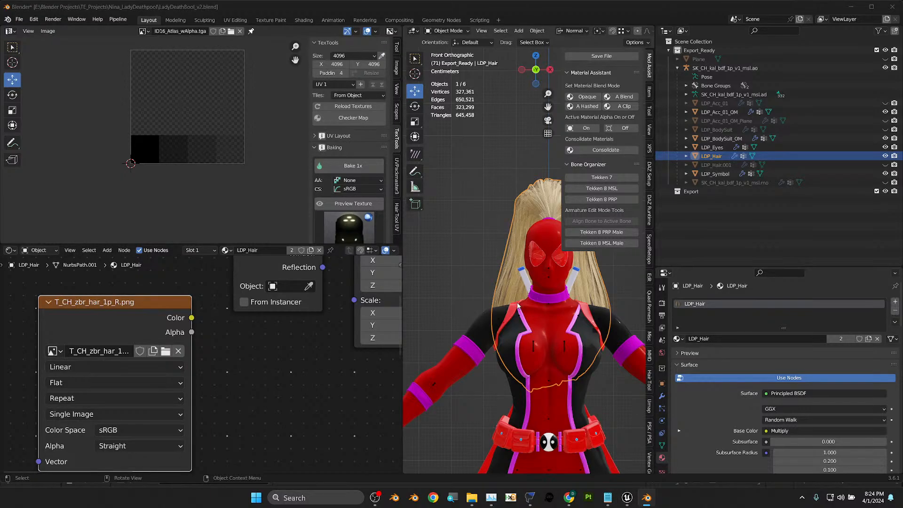
pyautogui.moveTo(626, 498)
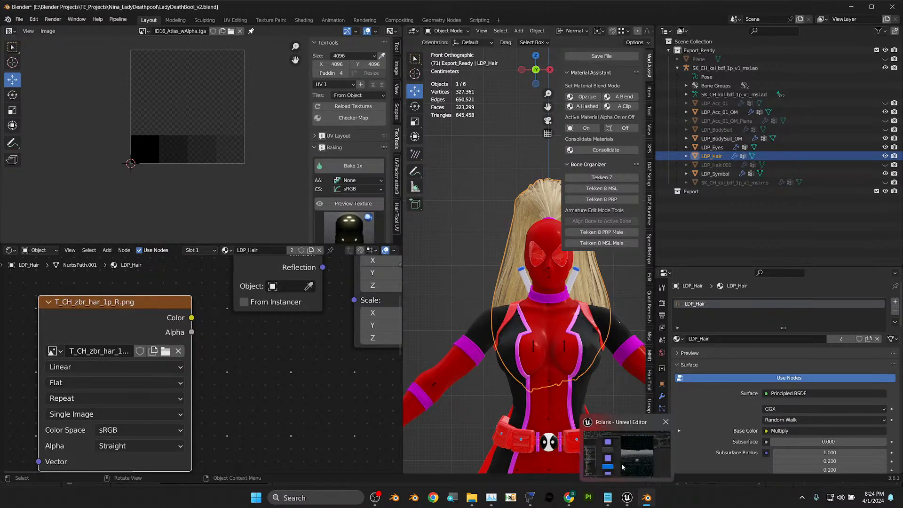
pyautogui.click(533, 502)
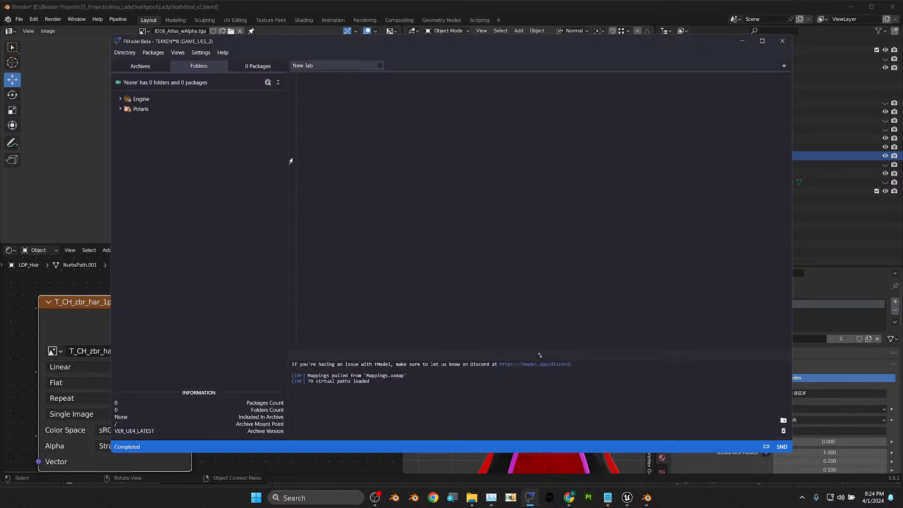
# - Expand the FModel folder tree through Polaris, Content, Character, Item and model to the unique folder
pyautogui.doubleClick(141, 108)
pyautogui.doubleClick(155, 129)
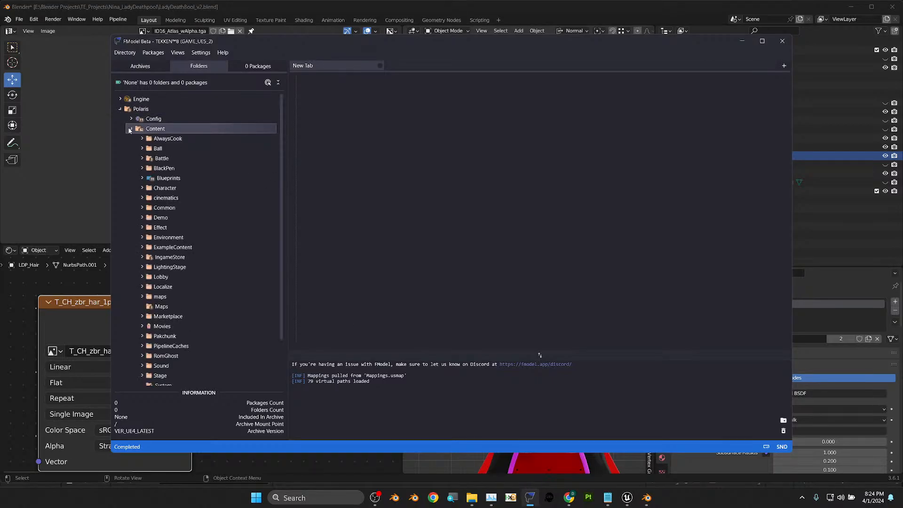
pyautogui.scroll(-1, 185, 315)
pyautogui.scroll(-1, 184, 316)
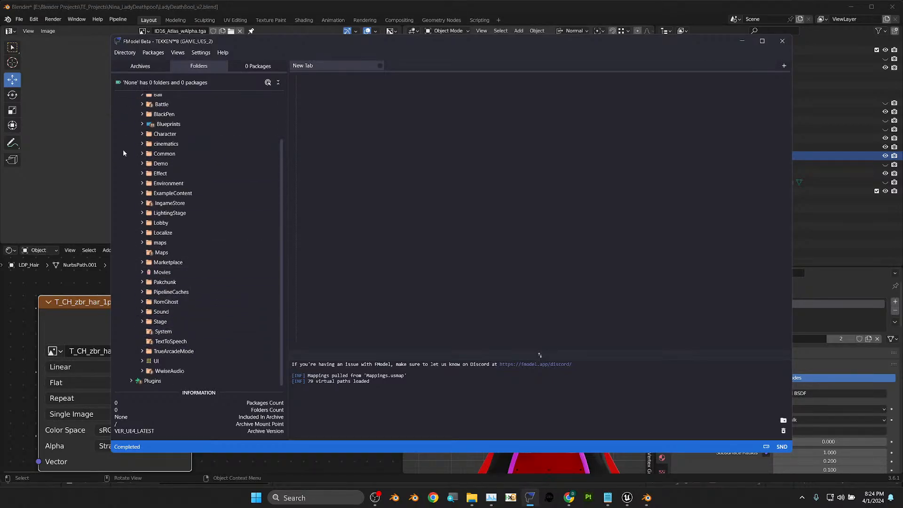
pyautogui.doubleClick(155, 134)
pyautogui.doubleClick(151, 163)
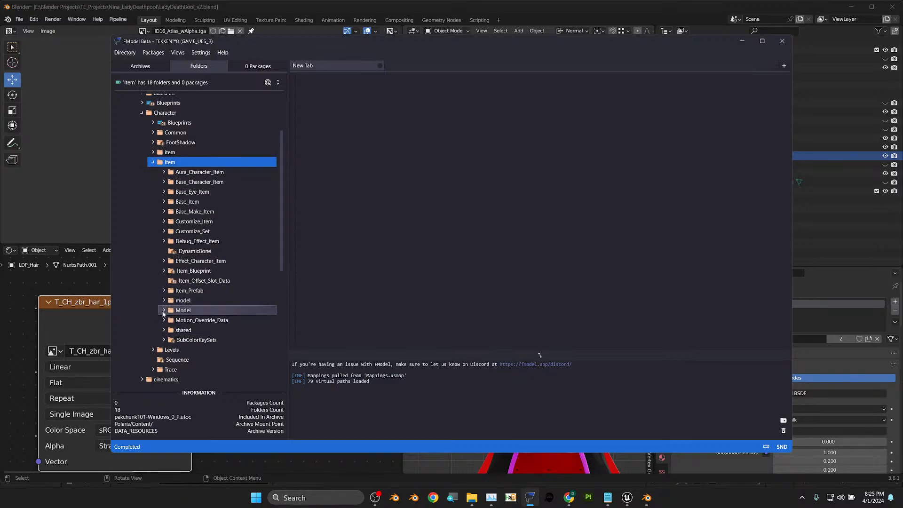
pyautogui.click(164, 310)
pyautogui.click(175, 320)
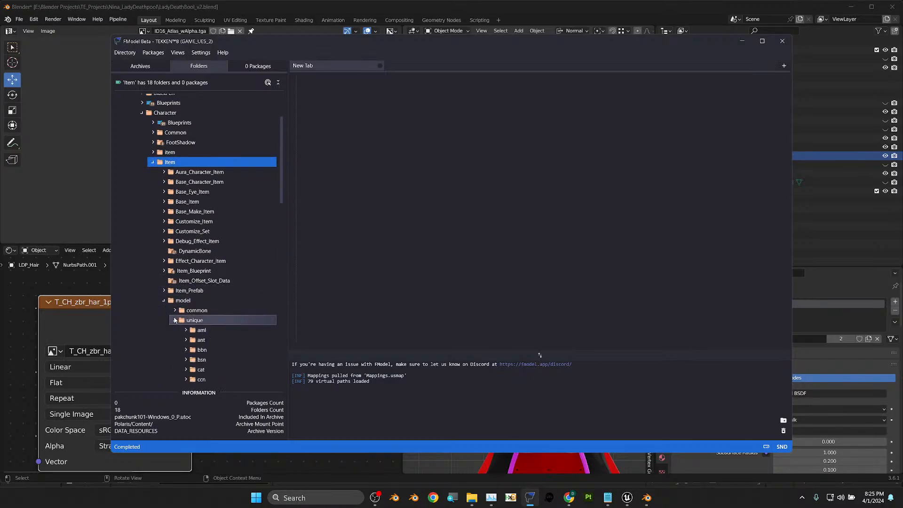
# - Expand zbr and hair under the unique folder and open the materials folder of zbr_har_1p
pyautogui.scroll(-5, 205, 358)
pyautogui.scroll(-6, 204, 359)
pyautogui.click(185, 358)
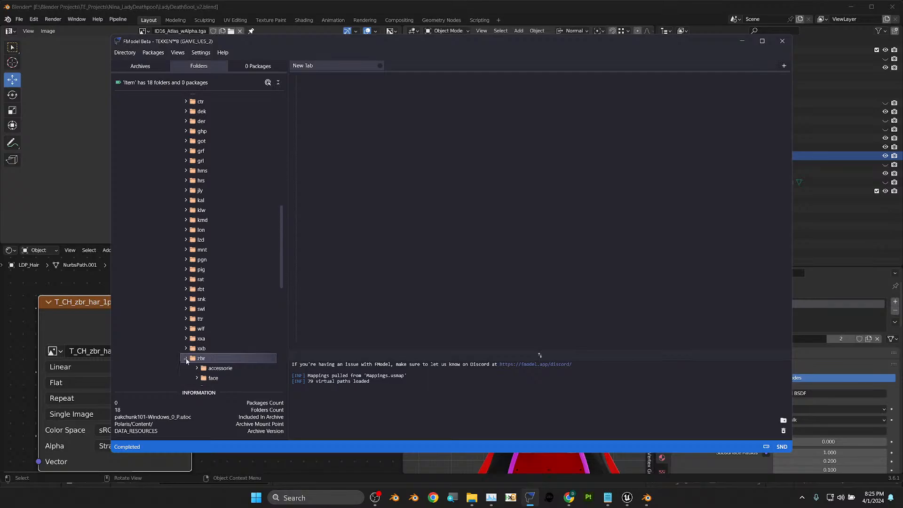
pyautogui.scroll(-4, 190, 343)
pyautogui.click(196, 292)
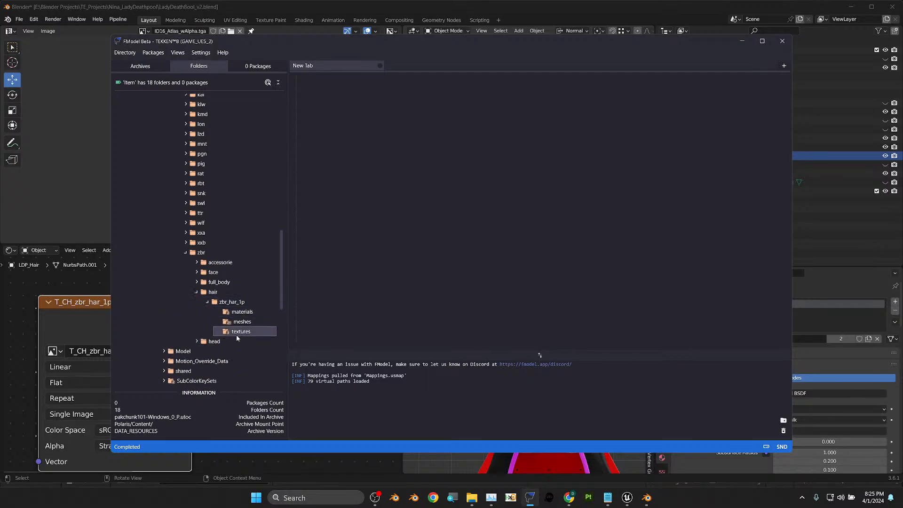
pyautogui.click(237, 320)
pyautogui.doubleClick(237, 319)
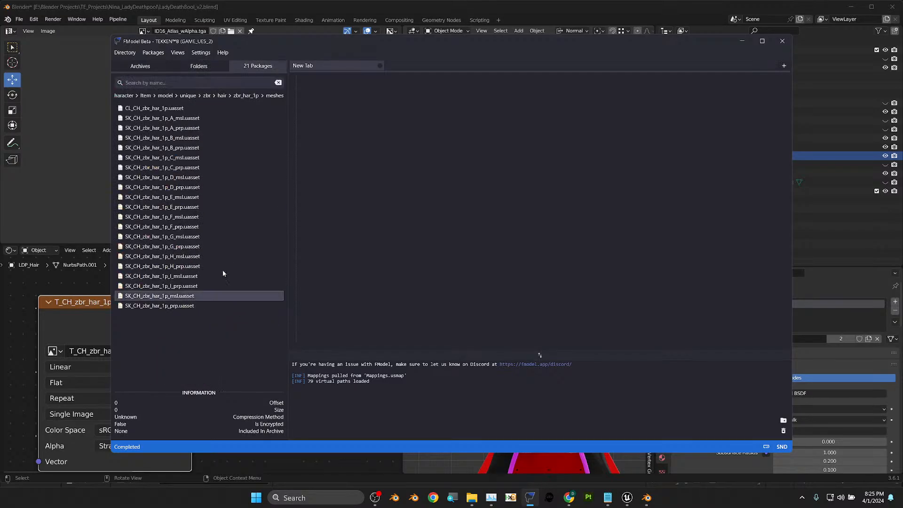
pyautogui.click(243, 97)
pyautogui.doubleClick(238, 314)
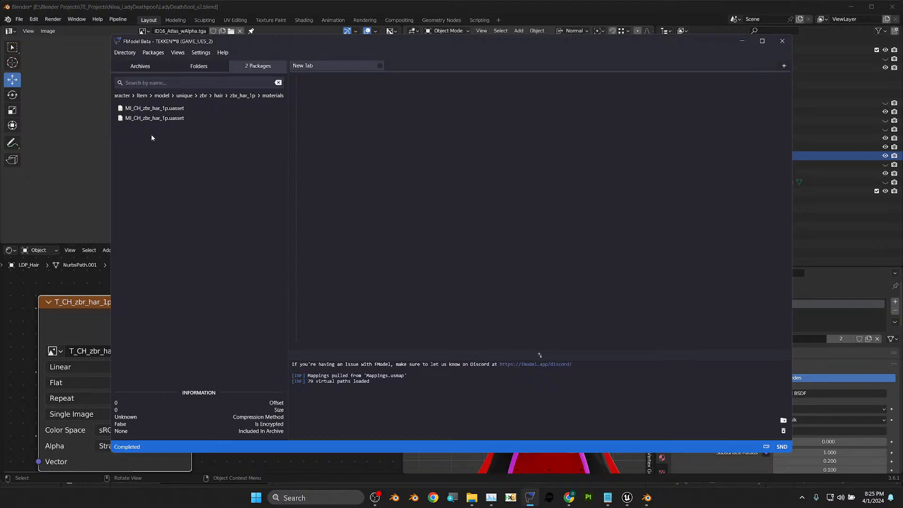
# - Preview the second MI_CH_zbr_har_1p material, move the 3D viewer aside and select the material's name in its enlarged properties
pyautogui.click(178, 119)
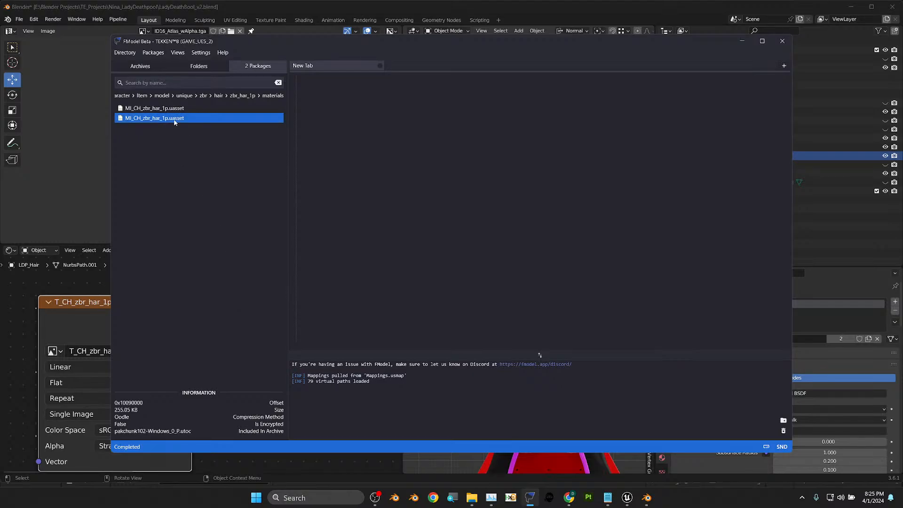
pyautogui.doubleClick(173, 118)
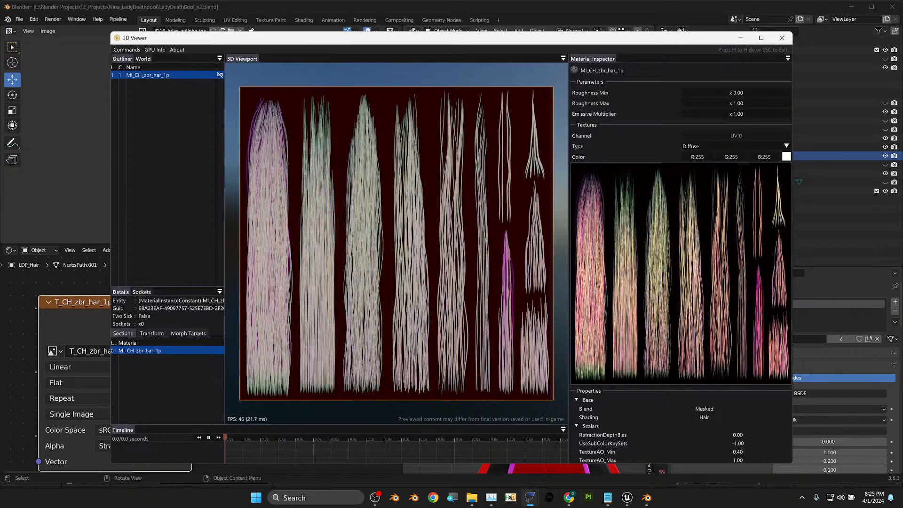
pyautogui.moveTo(400, 235)
pyautogui.mouseDown()
pyautogui.moveTo(315, 235)
pyautogui.moveTo(390, 238)
pyautogui.mouseUp()
pyautogui.moveTo(402, 37); pyautogui.dragTo(619, 135)
pyautogui.click(274, 205)
pyautogui.keyDown('ctrl'); pyautogui.scroll(5, 457, 135); pyautogui.keyUp('ctrl')
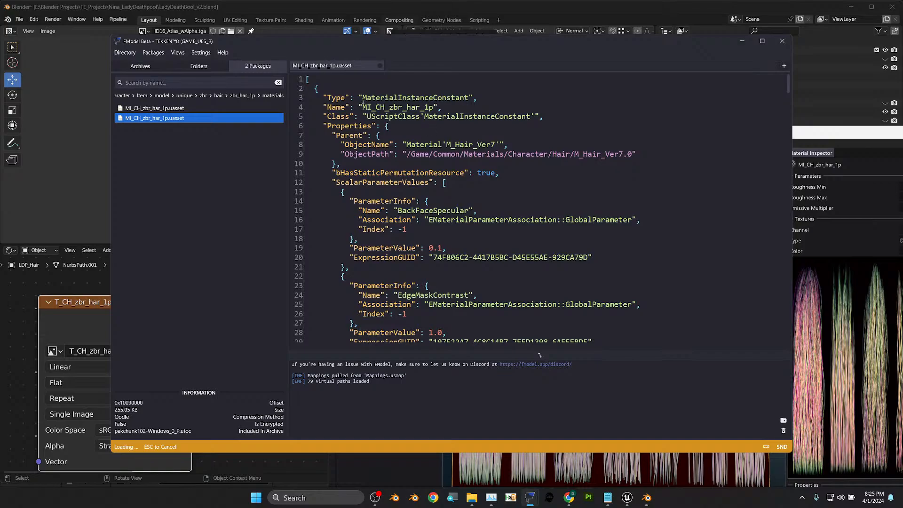
pyautogui.moveTo(362, 108); pyautogui.dragTo(435, 107)
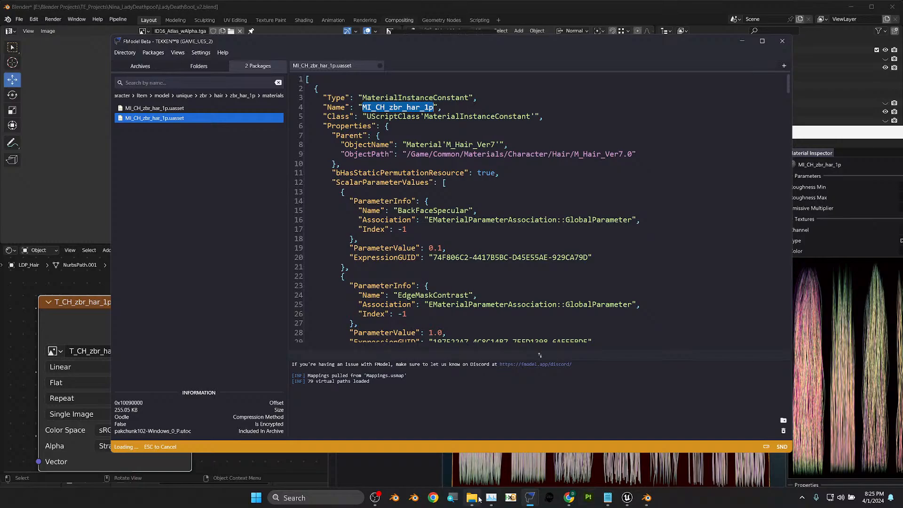
# - Switch to Unreal Engine and open the unique folder under Character, Item and model in the project's content
pyautogui.moveTo(479, 498)
pyautogui.click(458, 469)
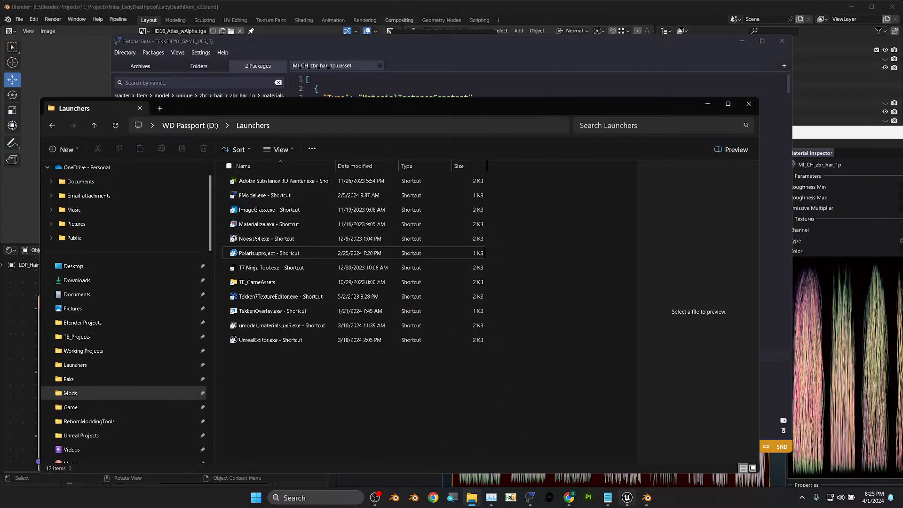
pyautogui.click(628, 500)
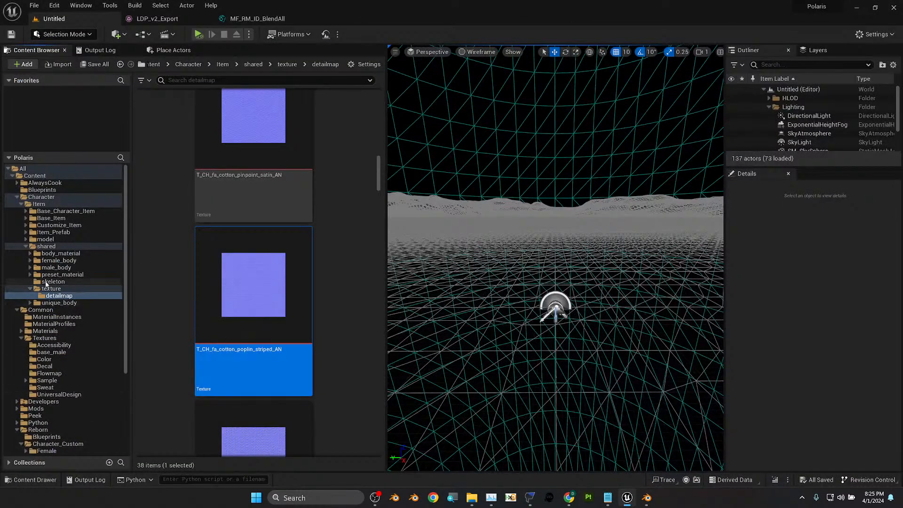
pyautogui.doubleClick(33, 246)
pyautogui.click(26, 239)
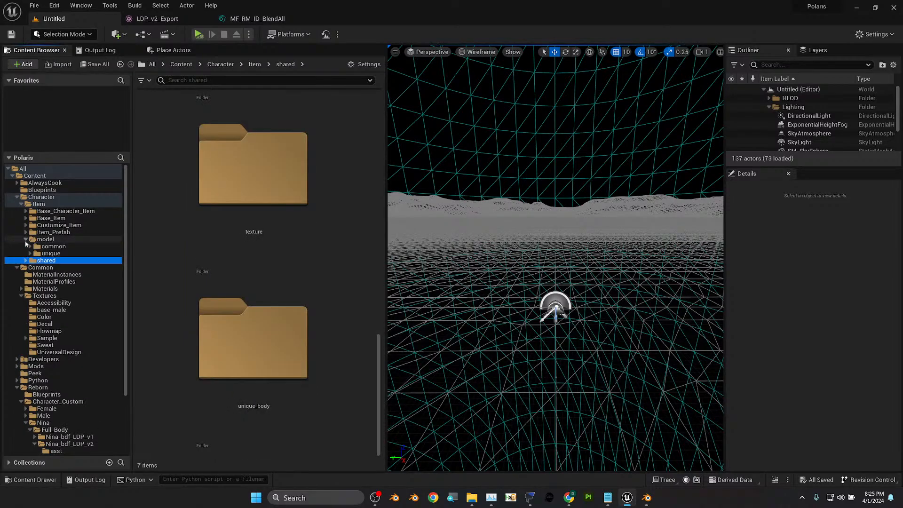
pyautogui.click(30, 253)
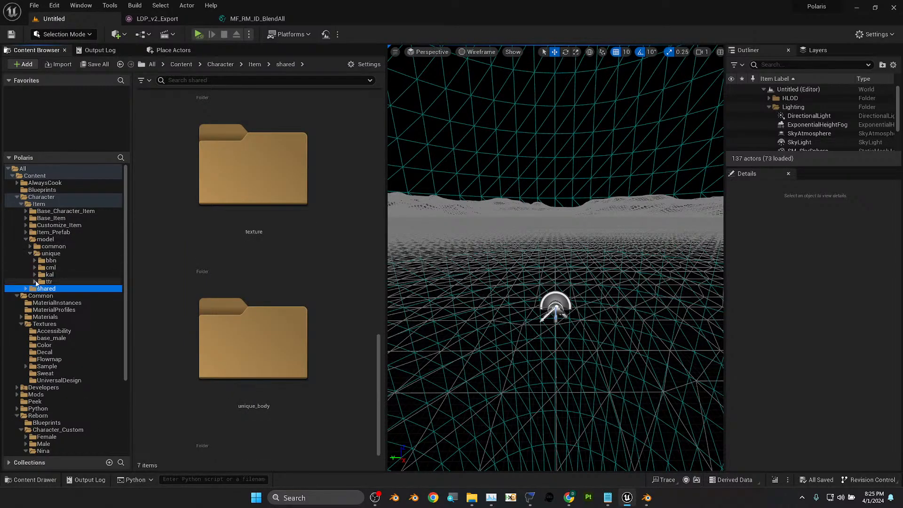
pyautogui.click(51, 253)
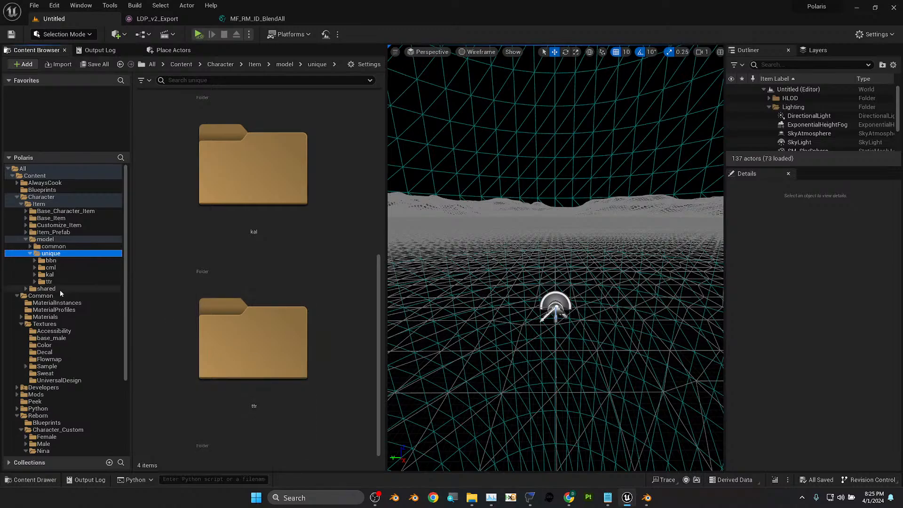
# - Create a folder named zbr inside the unique folder
pyautogui.rightClick(334, 284)
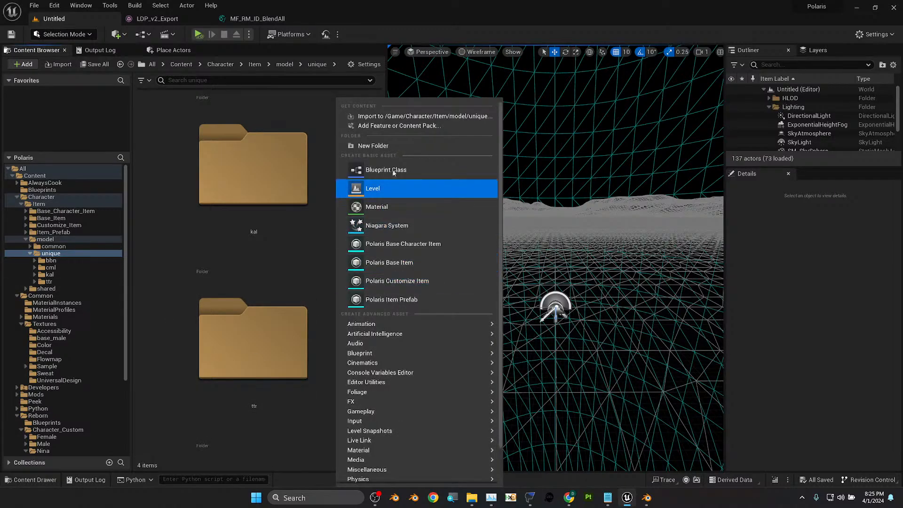
pyautogui.click(374, 145)
pyautogui.write('zb')
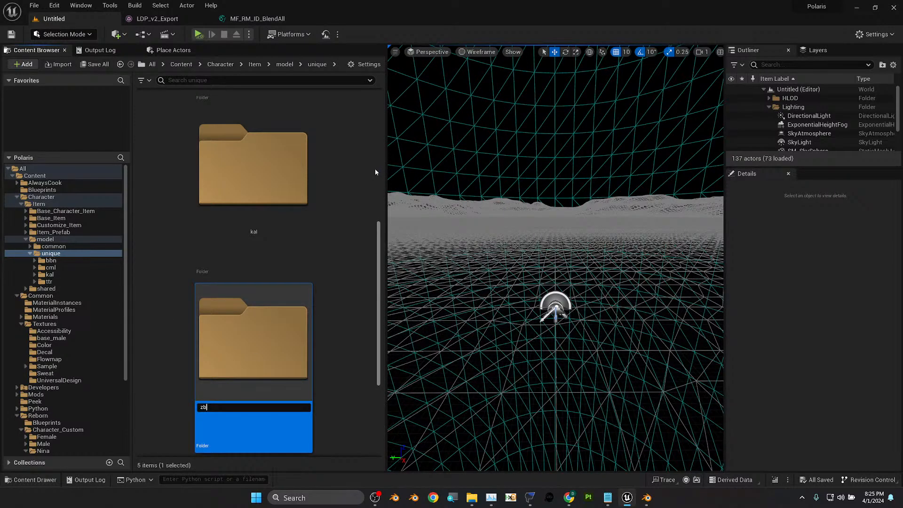
pyautogui.write('r')
pyautogui.press('Return')
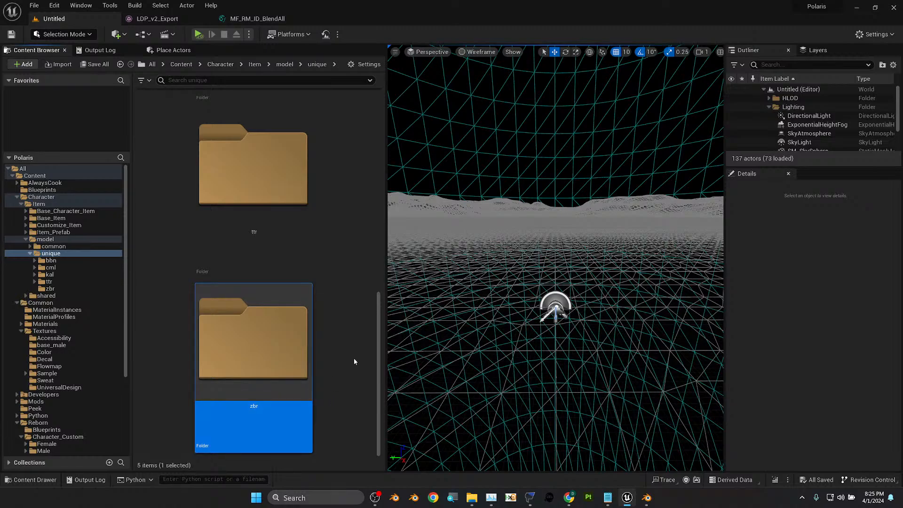
# - Open the zbr folder and create a subfolder named har in it
pyautogui.doubleClick(296, 363)
pyautogui.rightClick(290, 191)
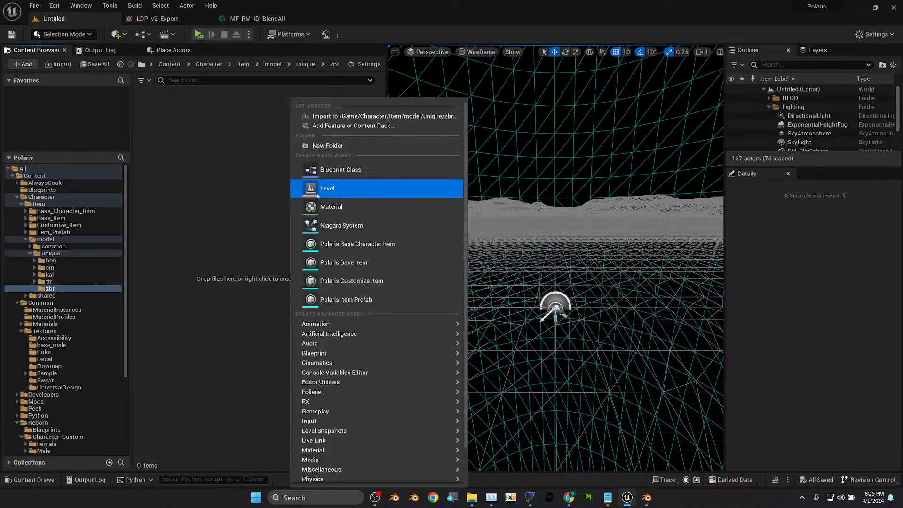
pyautogui.click(344, 147)
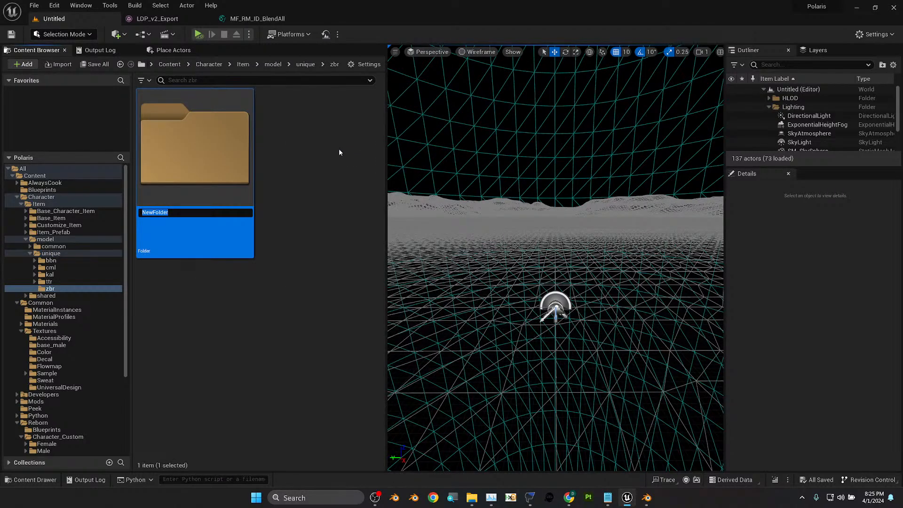
pyautogui.write('har')
pyautogui.press('Return')
pyautogui.click(312, 189)
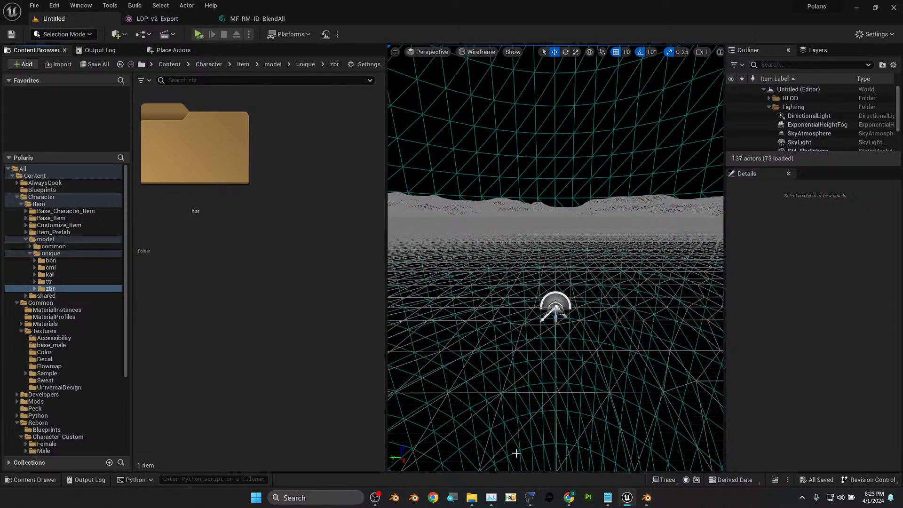
# - Check the game's folder path in FModel and rename the har folder in Unreal Engine as hair
pyautogui.moveTo(530, 497)
pyautogui.click(445, 461)
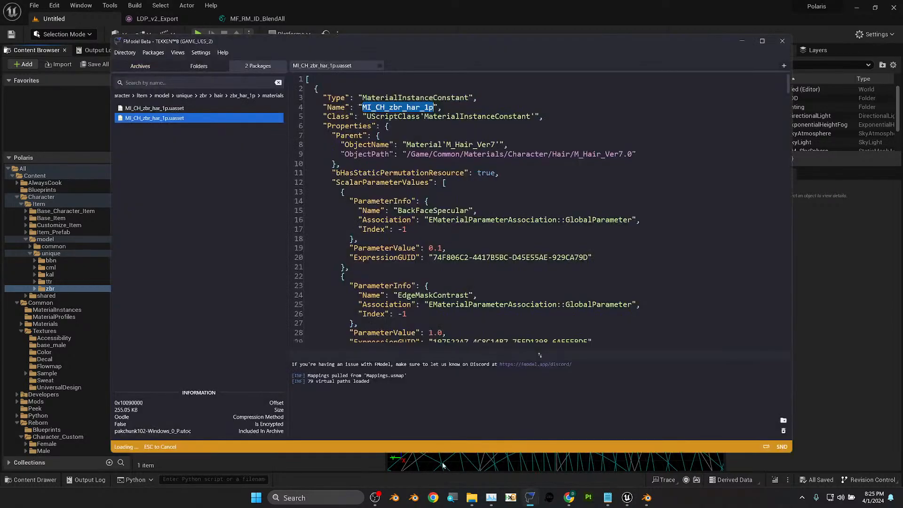
pyautogui.click(80, 125)
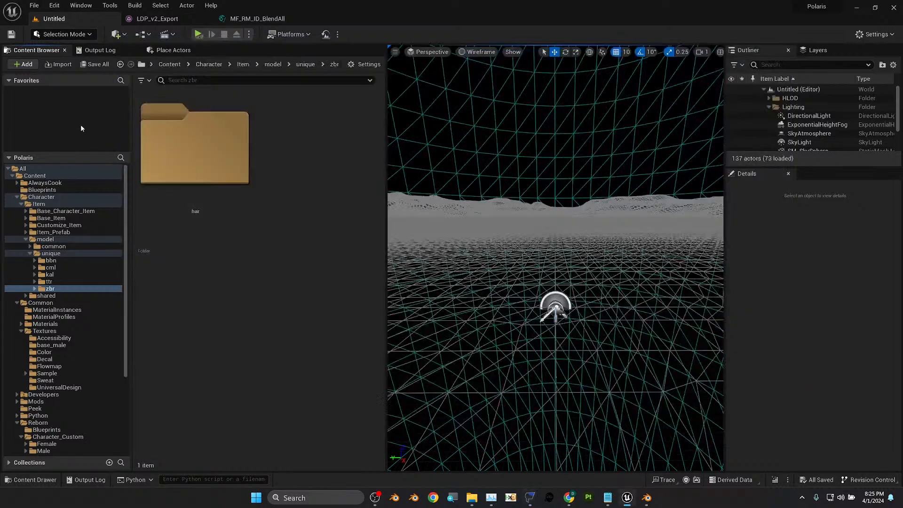
pyautogui.click(210, 214)
pyautogui.press('F2')
pyautogui.write('hair')
pyautogui.press('Return')
pyautogui.click(319, 283)
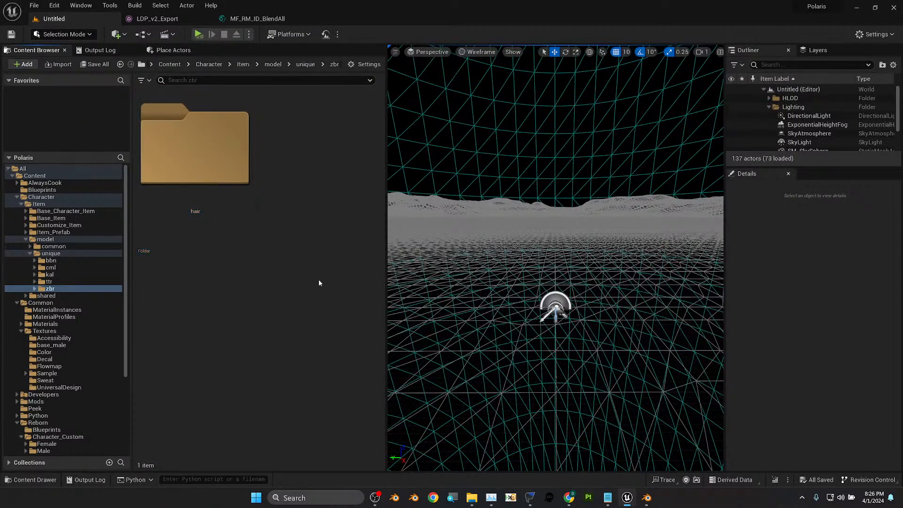
# - Open the hair folder and, after checking the path in FModel, create a subfolder named zbr_har_1p in Unreal Engine
pyautogui.doubleClick(231, 181)
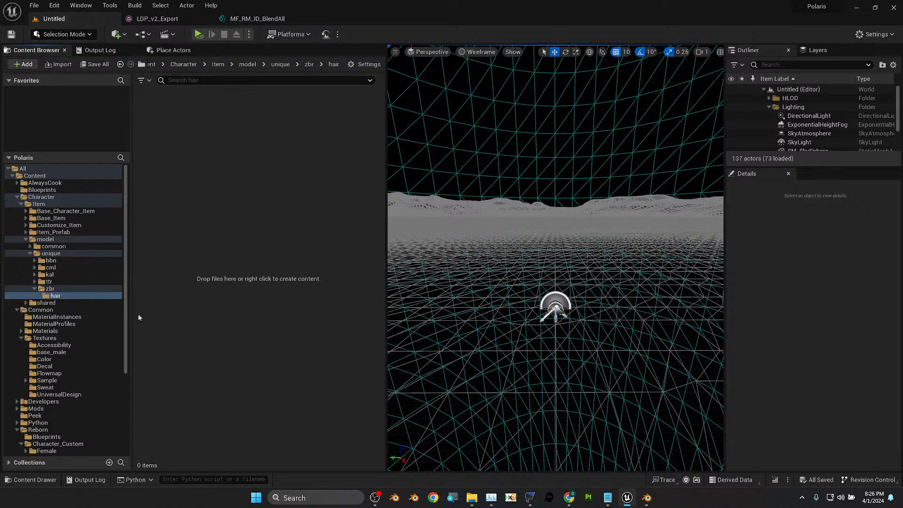
pyautogui.moveTo(528, 497)
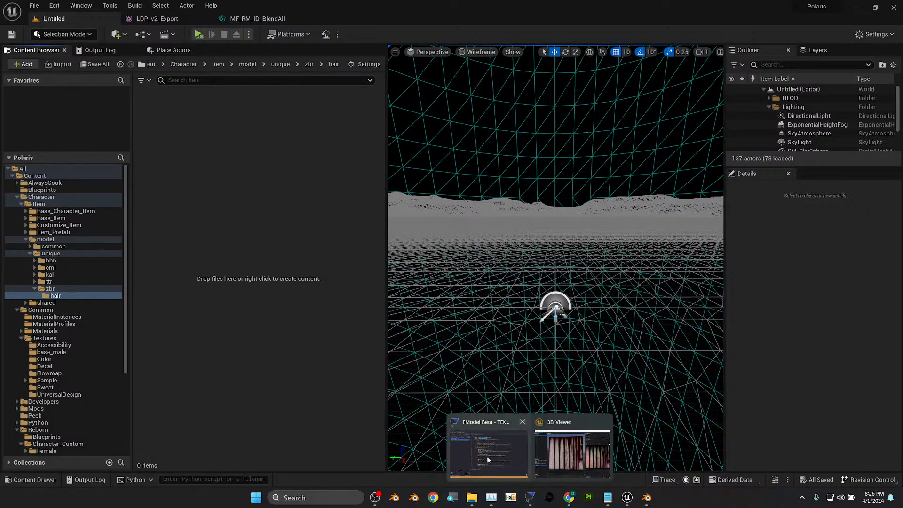
pyautogui.click(475, 453)
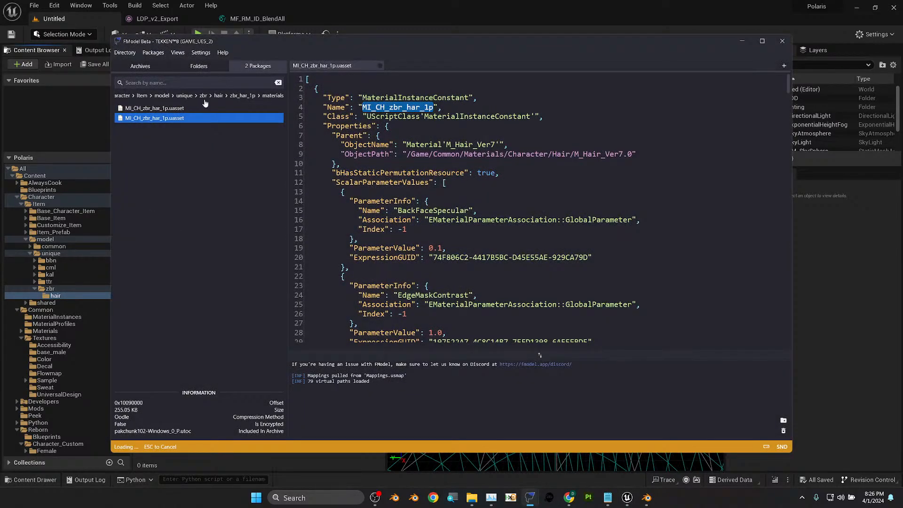
pyautogui.click(66, 114)
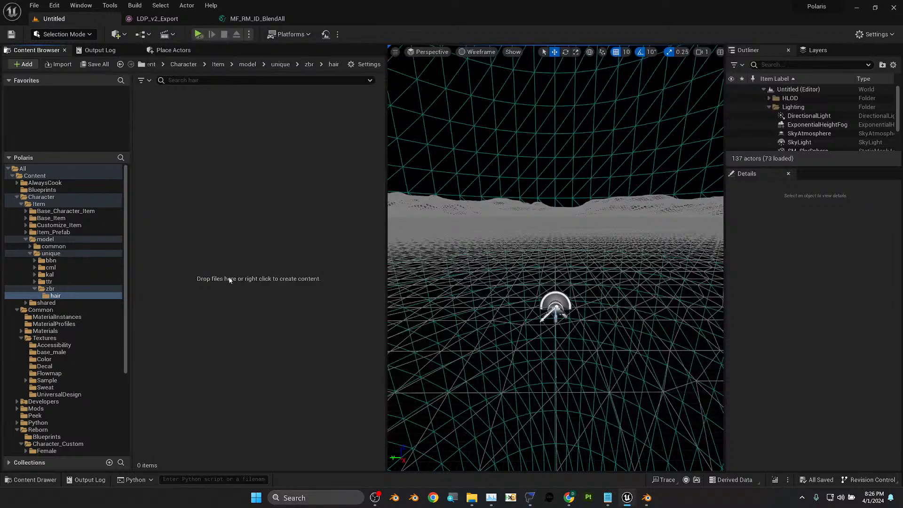
pyautogui.rightClick(216, 209)
pyautogui.click(265, 146)
pyautogui.write('zbr_har_1p')
pyautogui.press('Return')
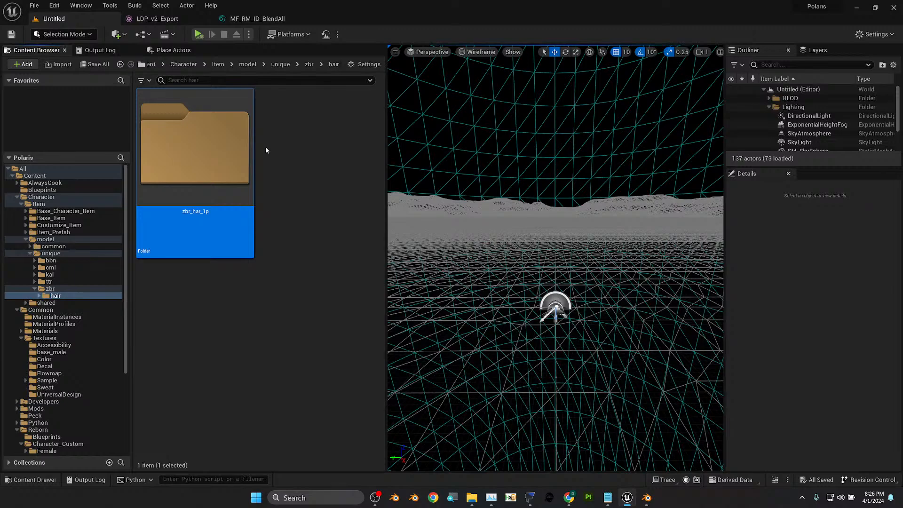
# - Switch to FModel, widen the package list to check the full folder path, and return to Unreal Engine
pyautogui.moveTo(532, 497)
pyautogui.click(482, 463)
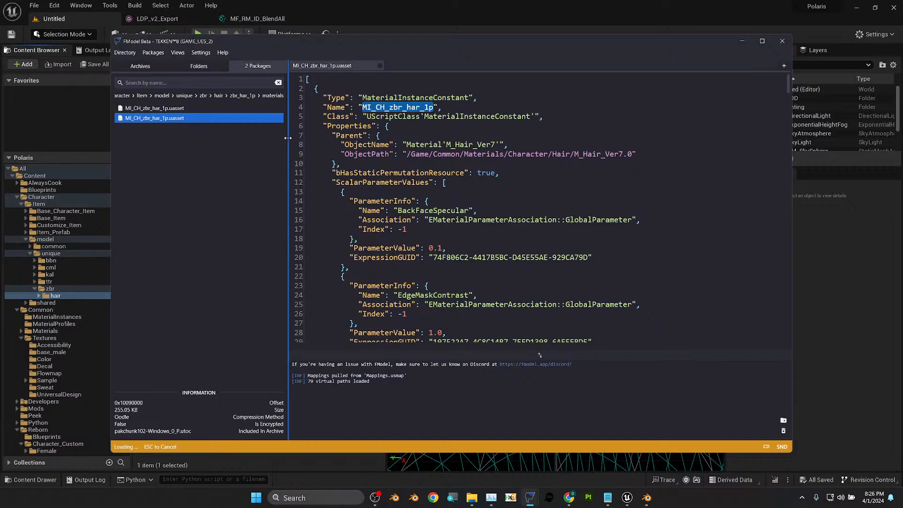
pyautogui.moveTo(290, 142); pyautogui.dragTo(381, 142)
pyautogui.click(105, 124)
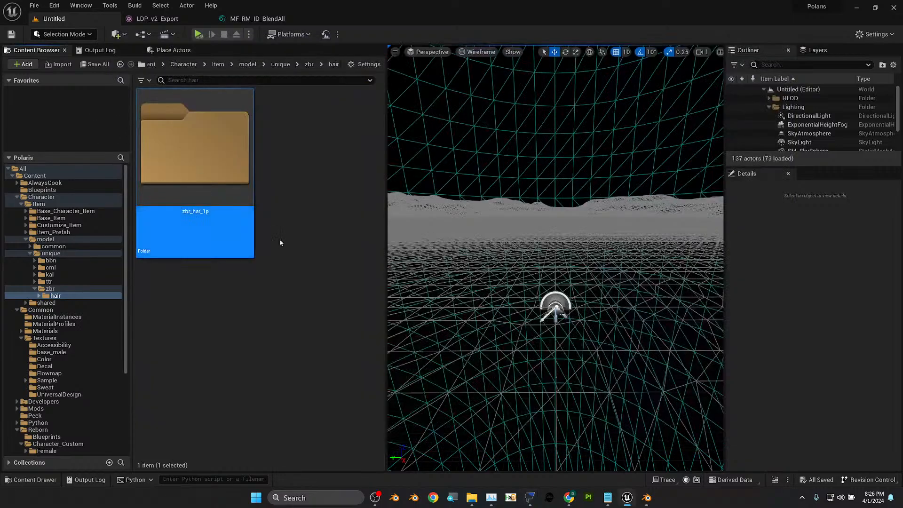
# - Open the zbr_har_1p folder and create a subfolder named materials in it
pyautogui.doubleClick(205, 192)
pyautogui.rightClick(243, 171)
pyautogui.click(250, 144)
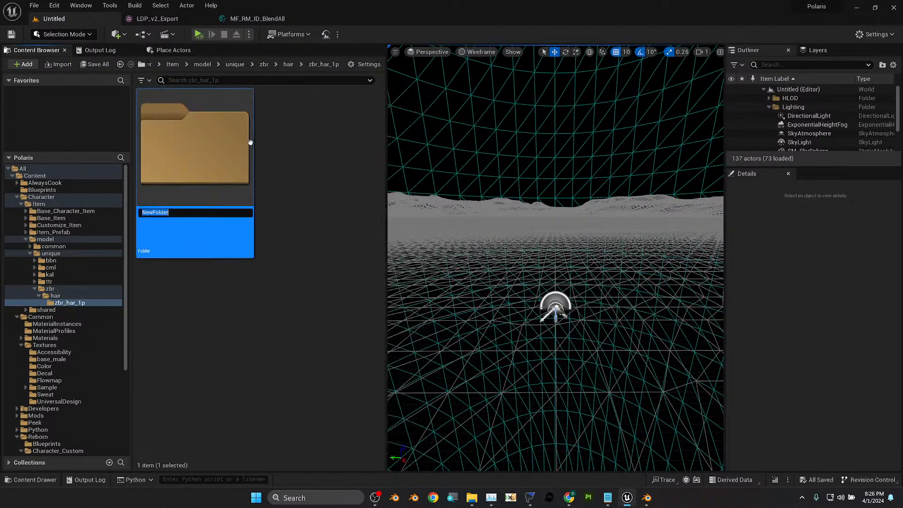
pyautogui.write('materials')
pyautogui.press('Return')
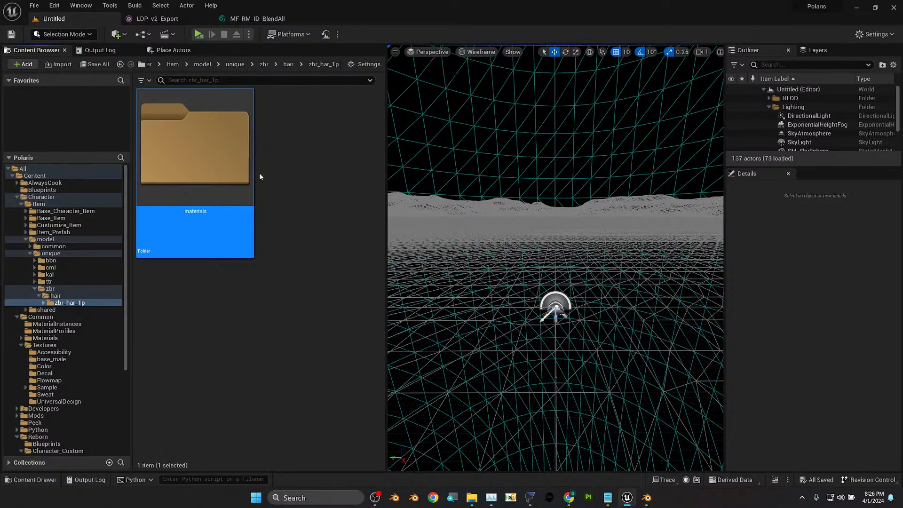
# - Create a new material named MI_CH_zbr_har_1p inside the materials folder
pyautogui.doubleClick(210, 169)
pyautogui.rightClick(219, 168)
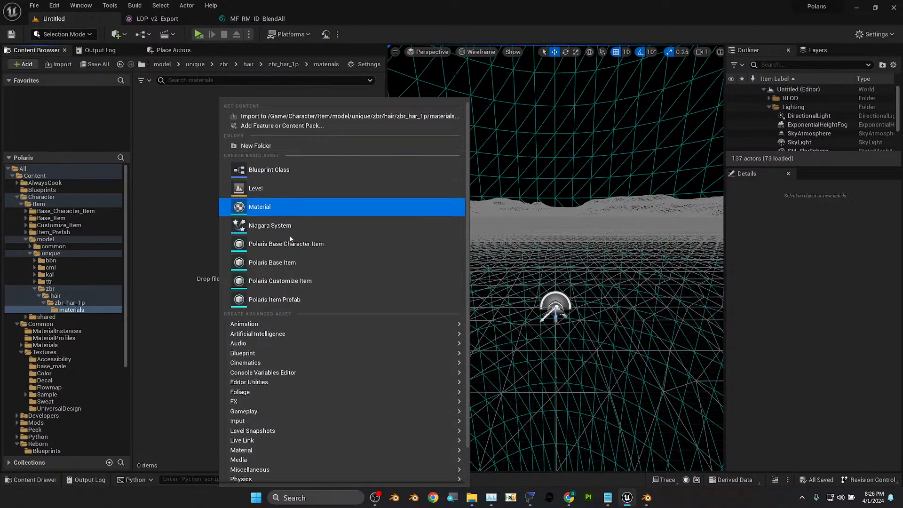
pyautogui.click(254, 208)
pyautogui.write('MI_CH_zbr_har_1p')
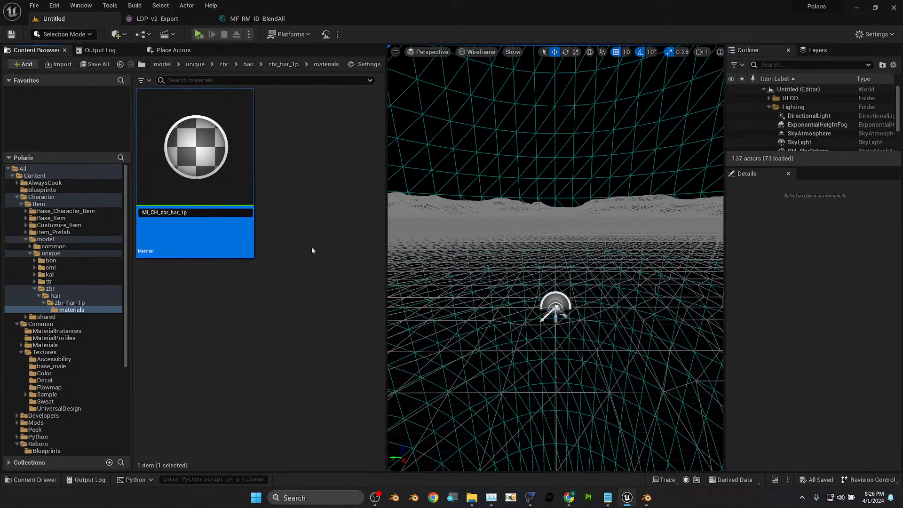
pyautogui.press('Return')
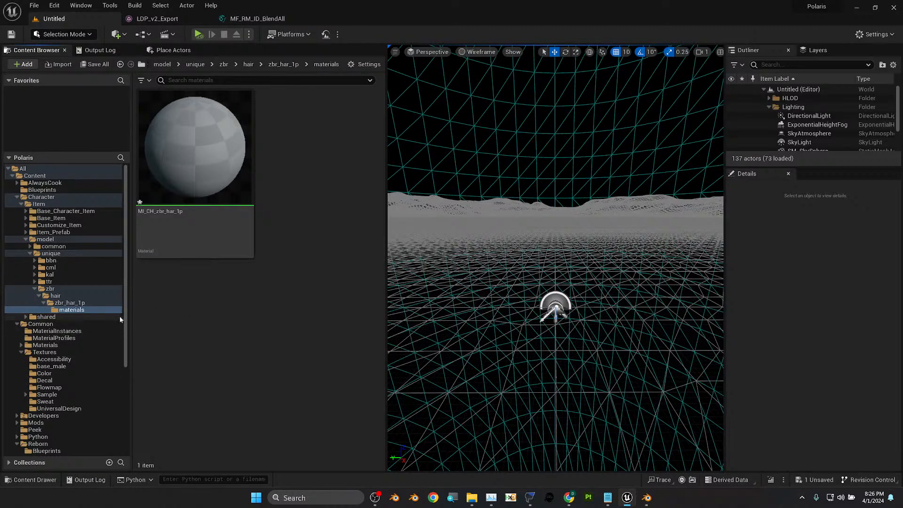
# - Go back to the zbr_har_1p folder and add a subfolder named textures
pyautogui.click(80, 303)
pyautogui.rightClick(248, 260)
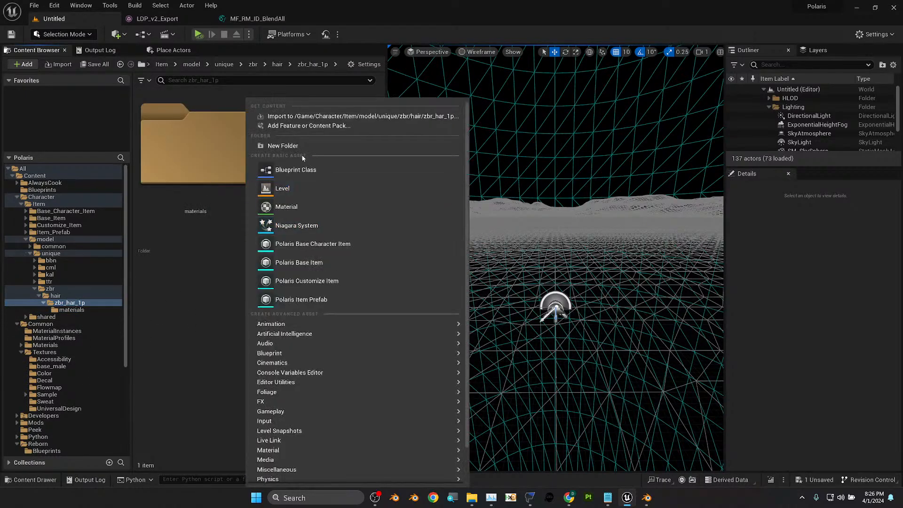
pyautogui.click(297, 148)
pyautogui.write('textur')
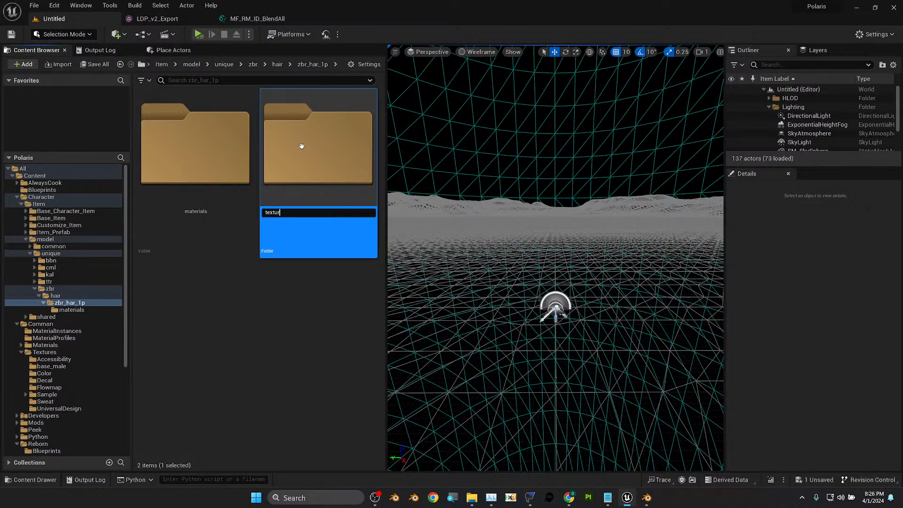
pyautogui.write('es')
pyautogui.press('Return')
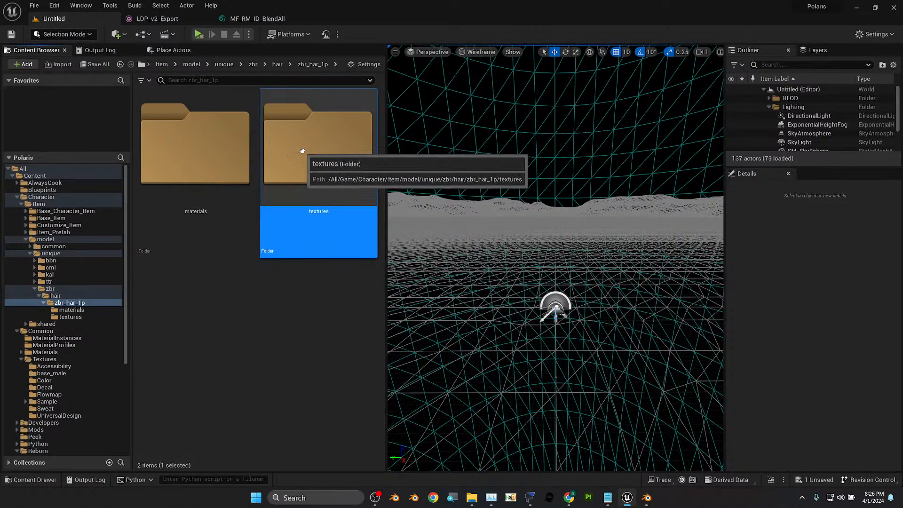
pyautogui.click(513, 500)
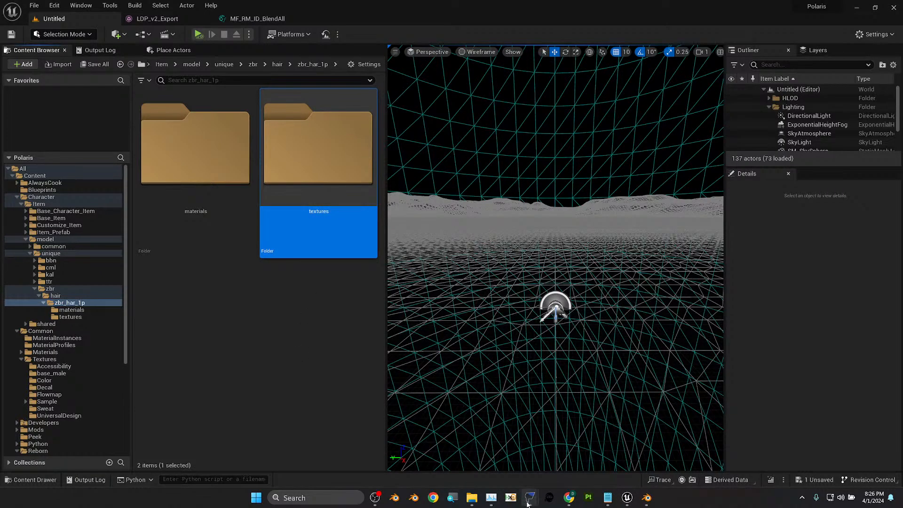
pyautogui.moveTo(527, 501)
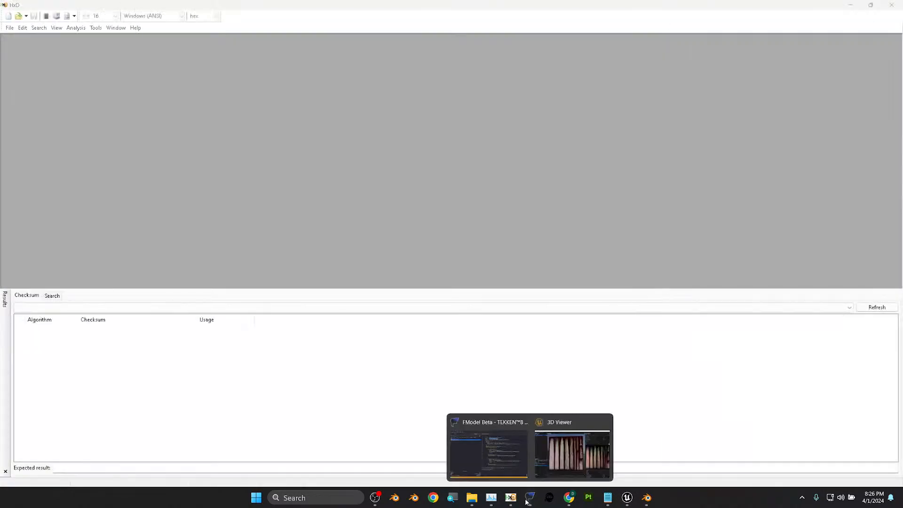
pyautogui.click(891, 6)
# - Switch to FModel and save all three textures in the zbr_har_1p textures folder as PNG files
pyautogui.moveTo(528, 499)
pyautogui.click(484, 451)
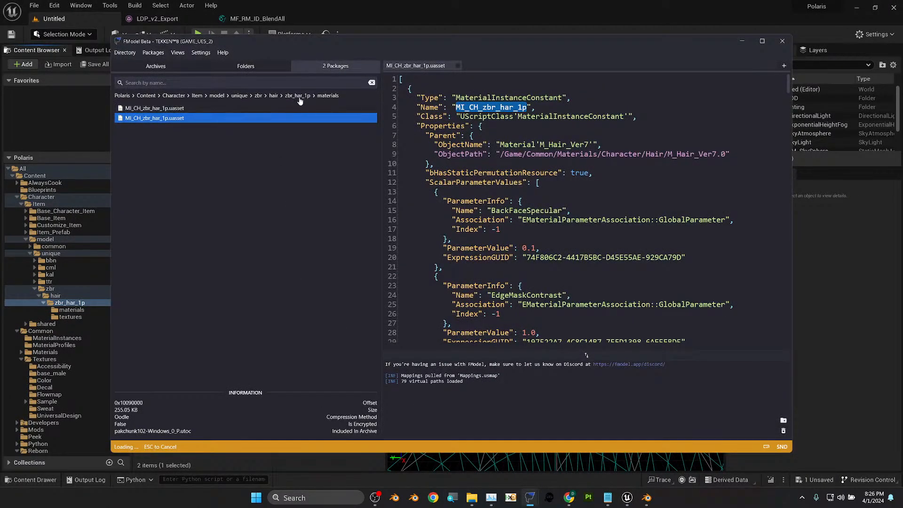
pyautogui.click(300, 100)
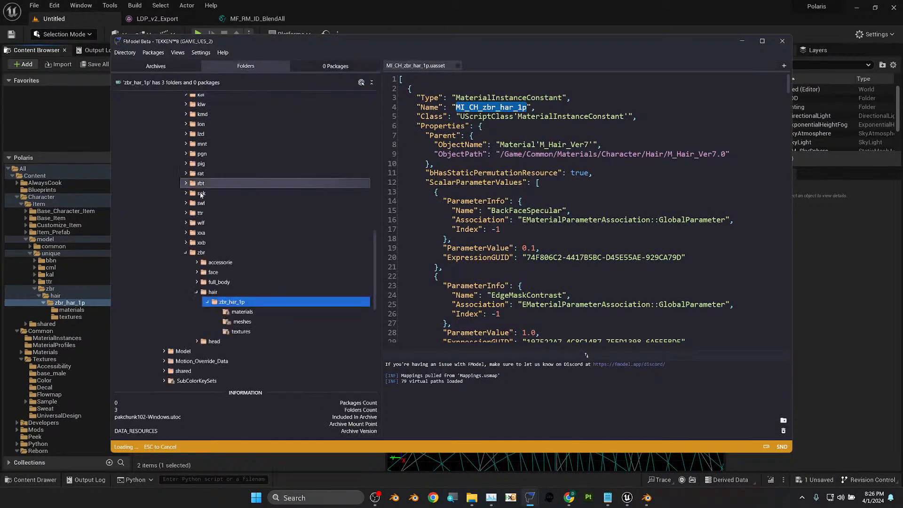
pyautogui.doubleClick(257, 332)
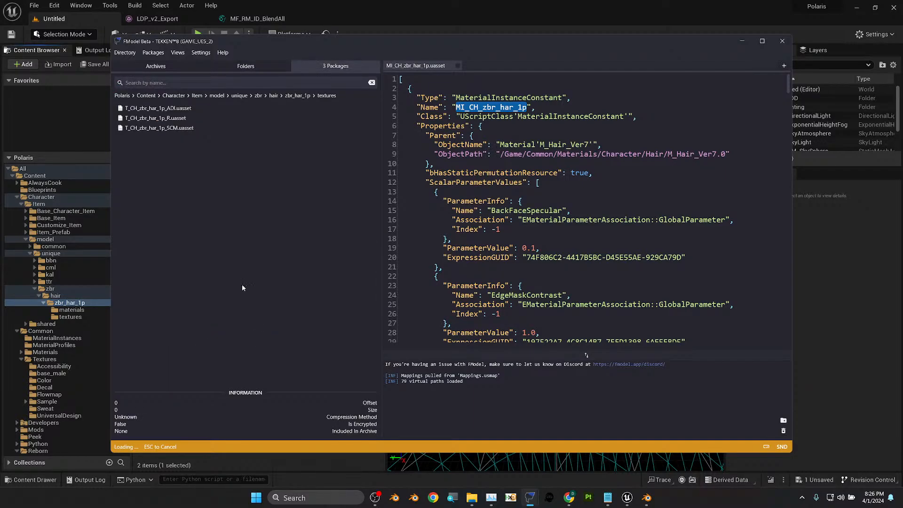
pyautogui.moveTo(173, 109); pyautogui.dragTo(221, 128)
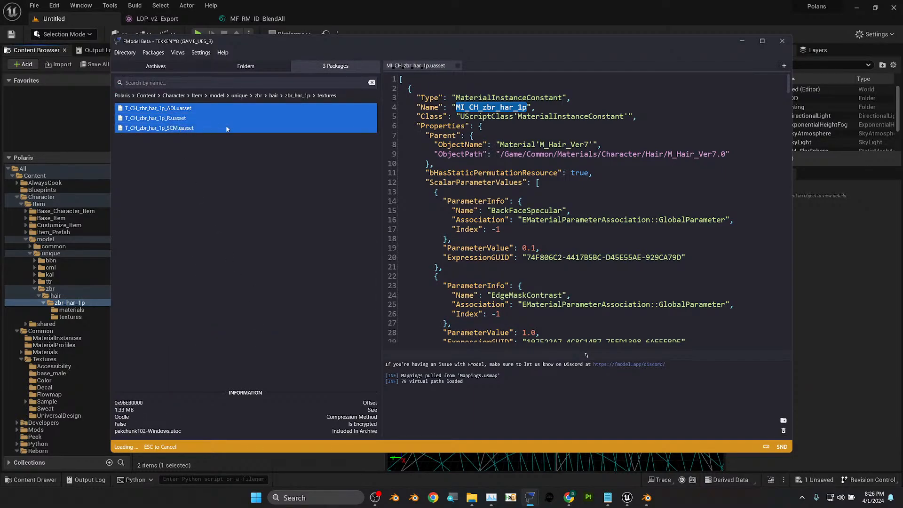
pyautogui.rightClick(225, 127)
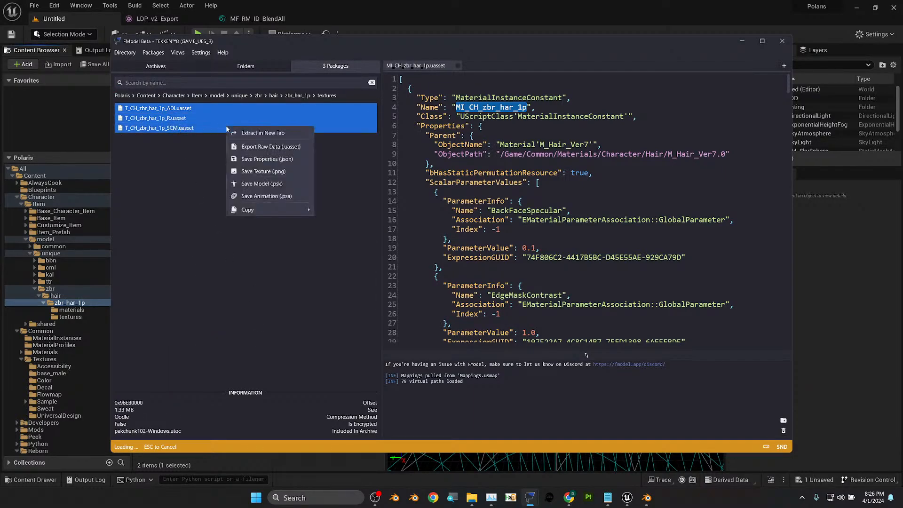
pyautogui.click(283, 172)
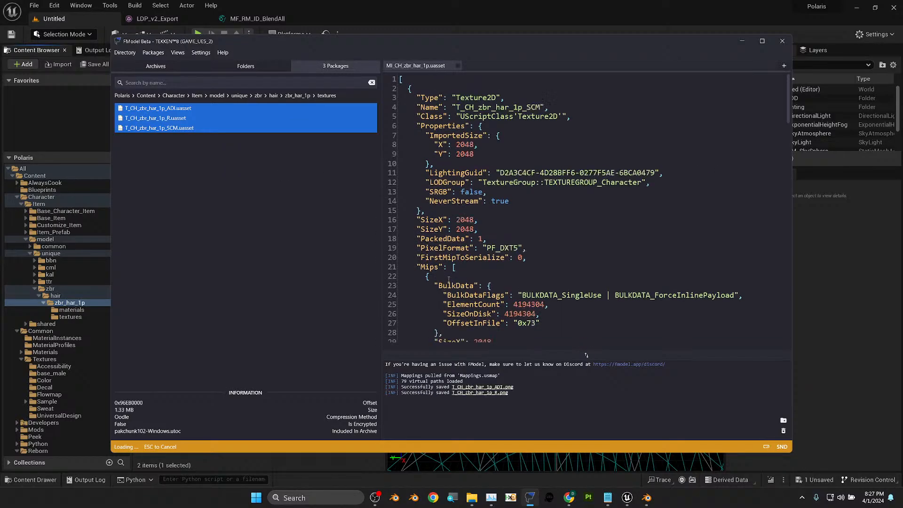
# - Open the folder containing the exported zbr_har_1p PNG textures and move its window aside
pyautogui.click(492, 398)
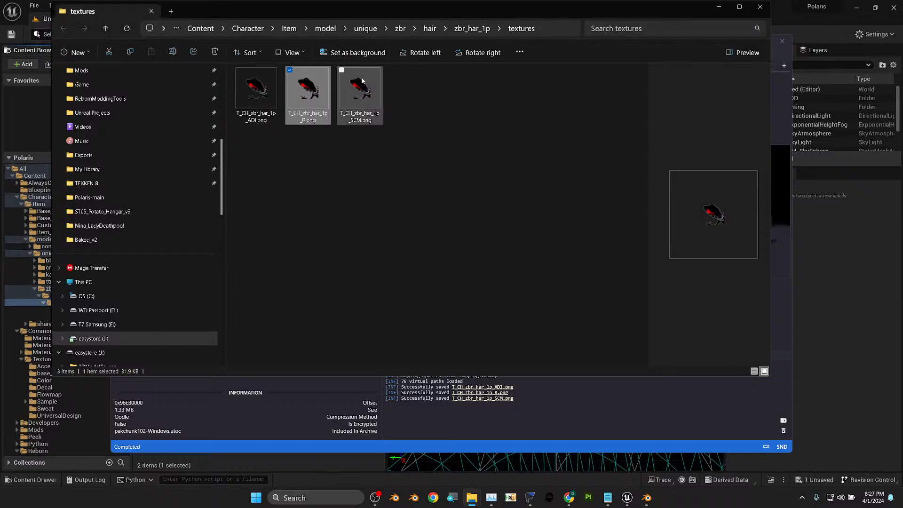
pyautogui.click(552, 31)
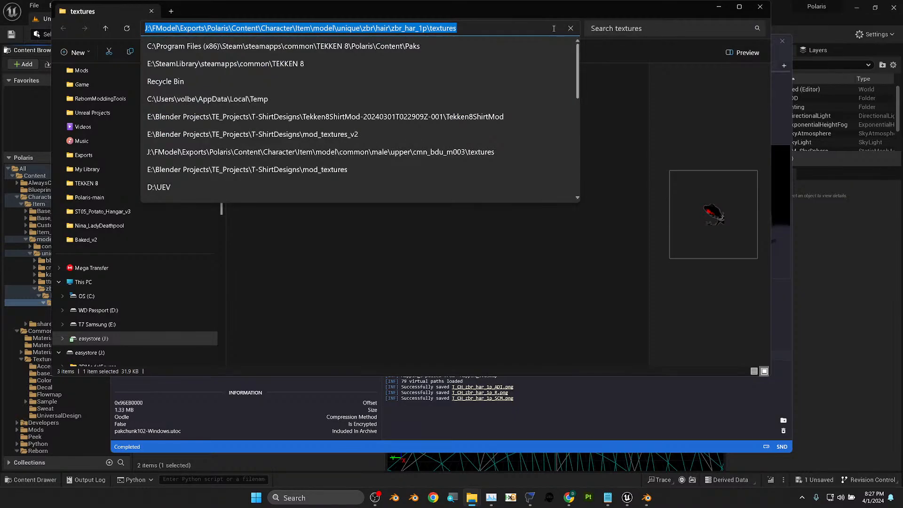
pyautogui.click(524, 137)
pyautogui.moveTo(424, 11); pyautogui.dragTo(695, 62)
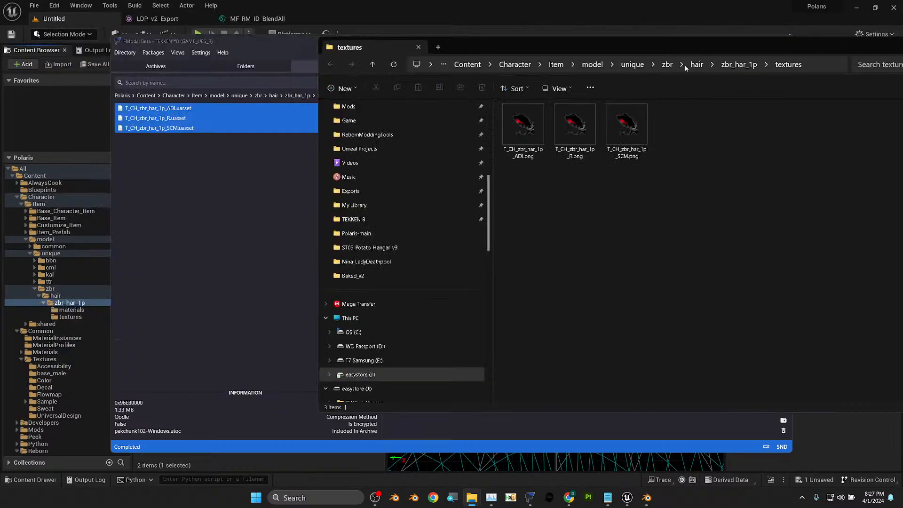
# - Import the ADI, R and SCM hair PNGs into the zbr_har_1p textures folder in Unreal Engine
pyautogui.click(77, 135)
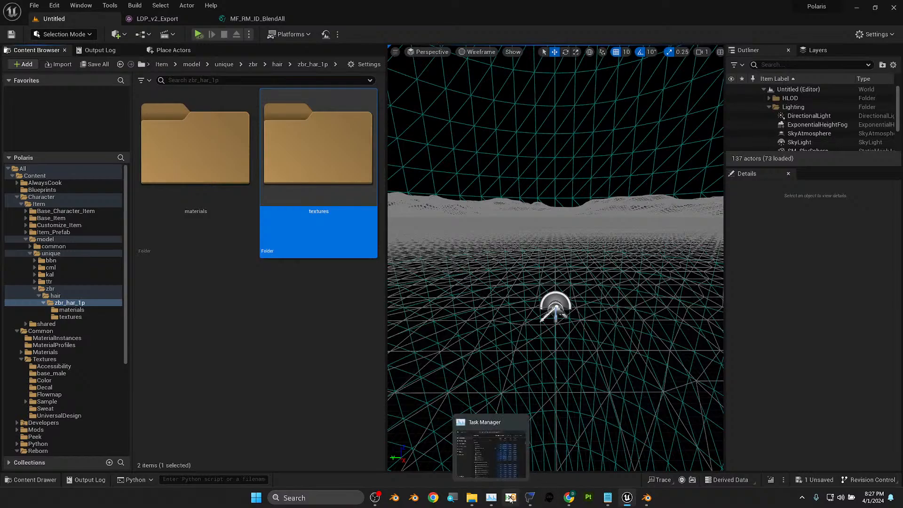
pyautogui.doubleClick(303, 157)
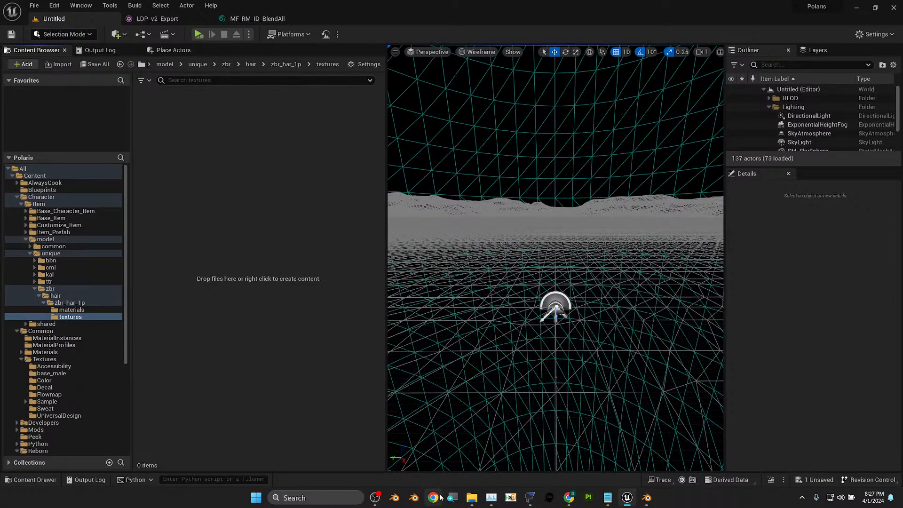
pyautogui.moveTo(471, 498)
pyautogui.click(490, 463)
pyautogui.moveTo(699, 132); pyautogui.dragTo(268, 183)
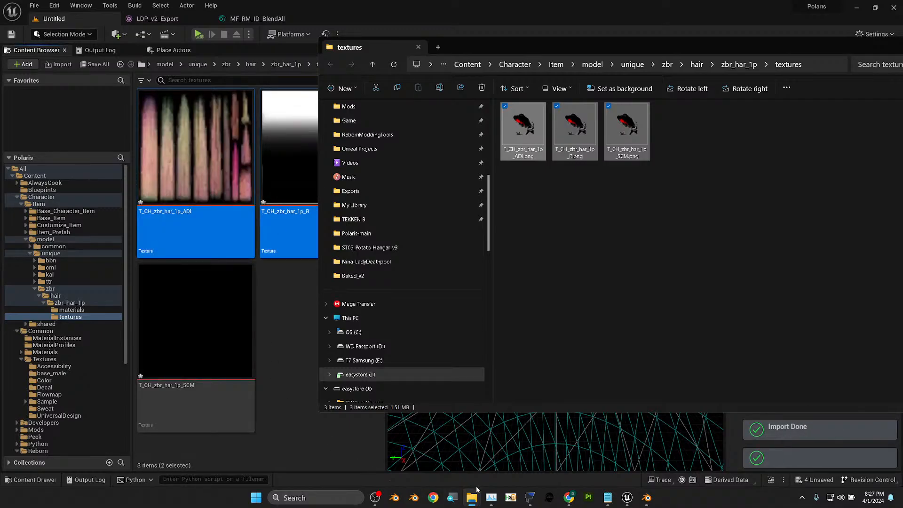
# - Switch to FModel, load the second MI_CH_zbr_har_1p package from the materials folder and put its 3D preview away
pyautogui.click(530, 498)
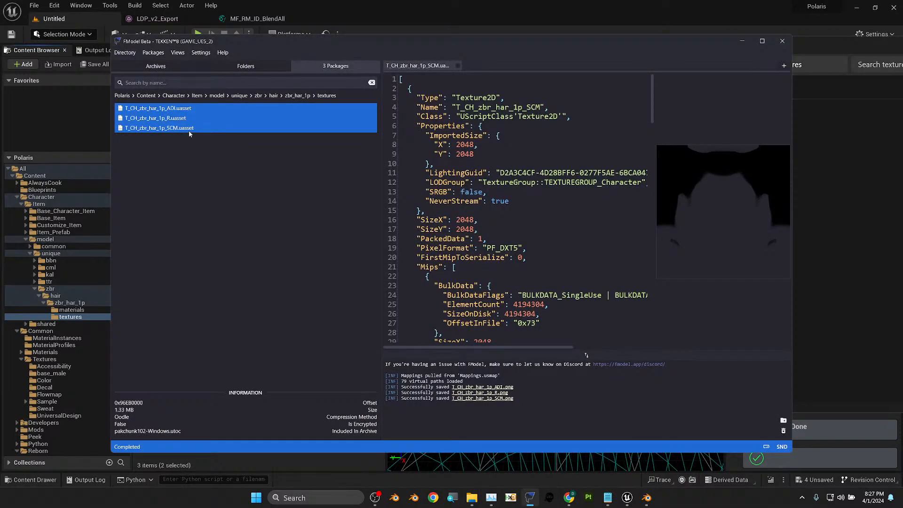
pyautogui.click(300, 98)
pyautogui.doubleClick(263, 312)
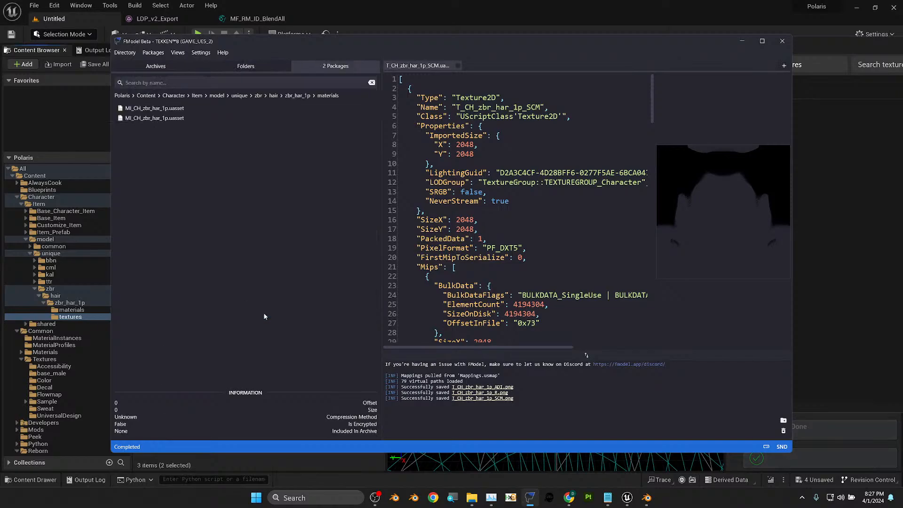
pyautogui.doubleClick(191, 118)
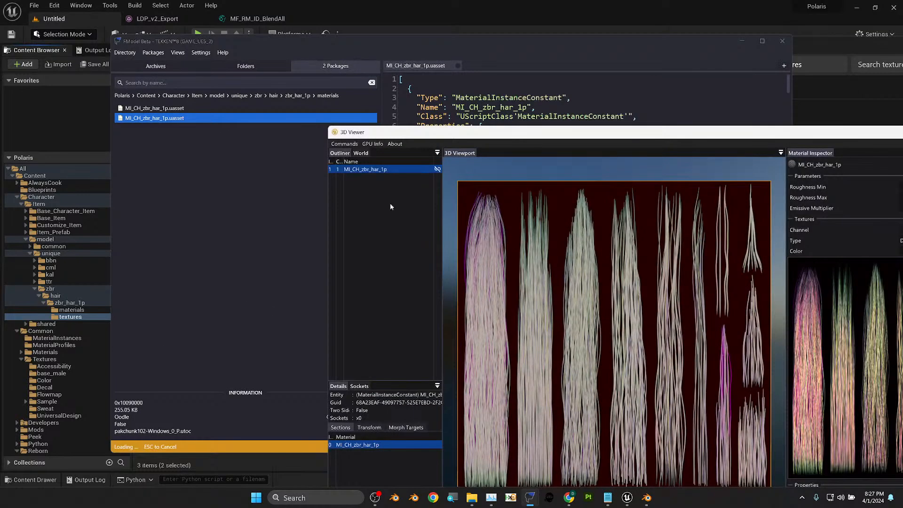
pyautogui.doubleClick(672, 131)
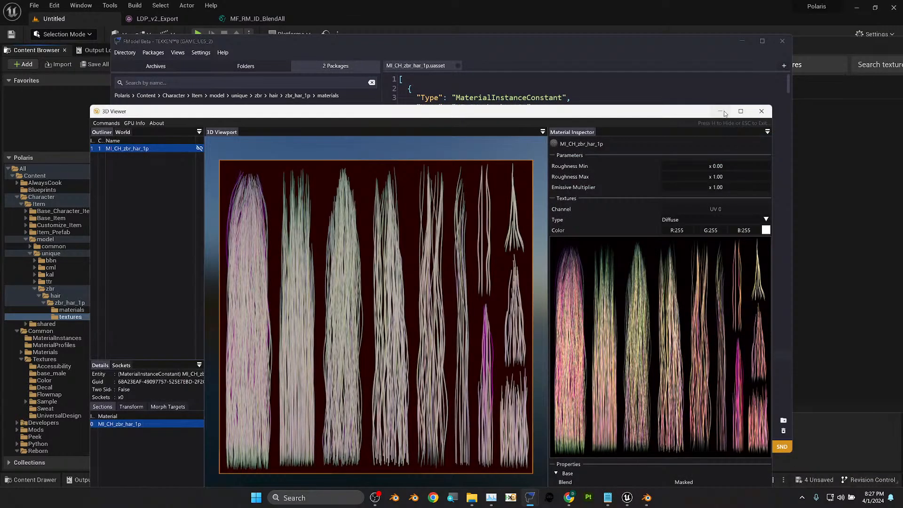
pyautogui.click(586, 355)
# - Examine the texture parameters, base property overrides and static switch parameters in the MI_CH_zbr_har_1p properties
pyautogui.scroll(-10, 507, 259)
pyautogui.moveTo(787, 102); pyautogui.dragTo(786, 341)
pyautogui.scroll(12, 690, 260)
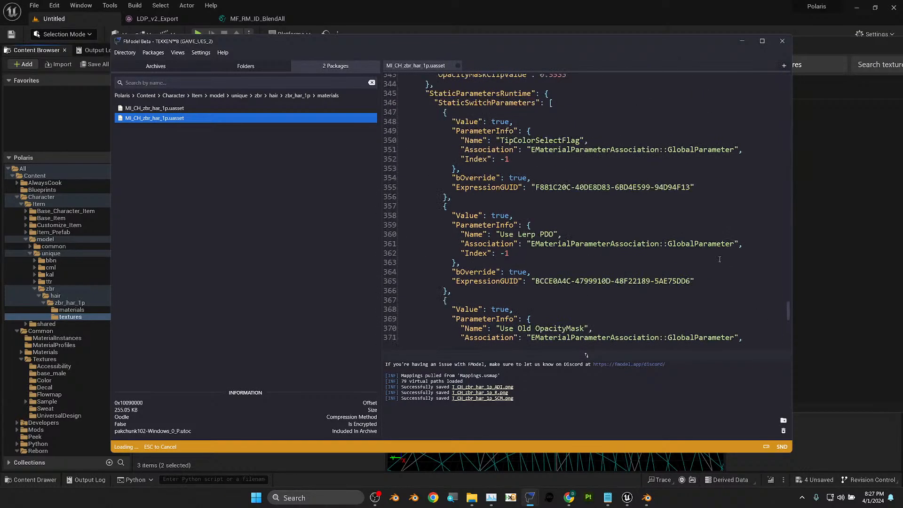
pyautogui.scroll(6, 720, 259)
pyautogui.scroll(2, 710, 251)
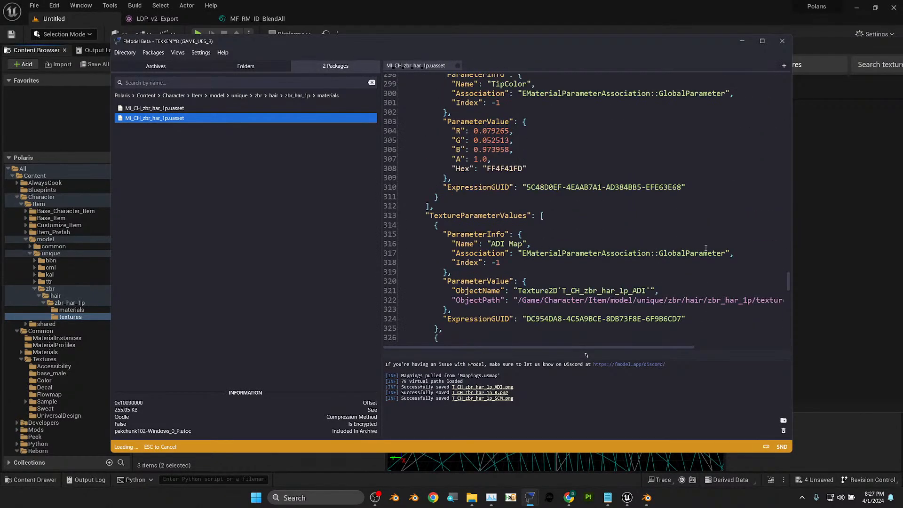
pyautogui.scroll(-5, 485, 201)
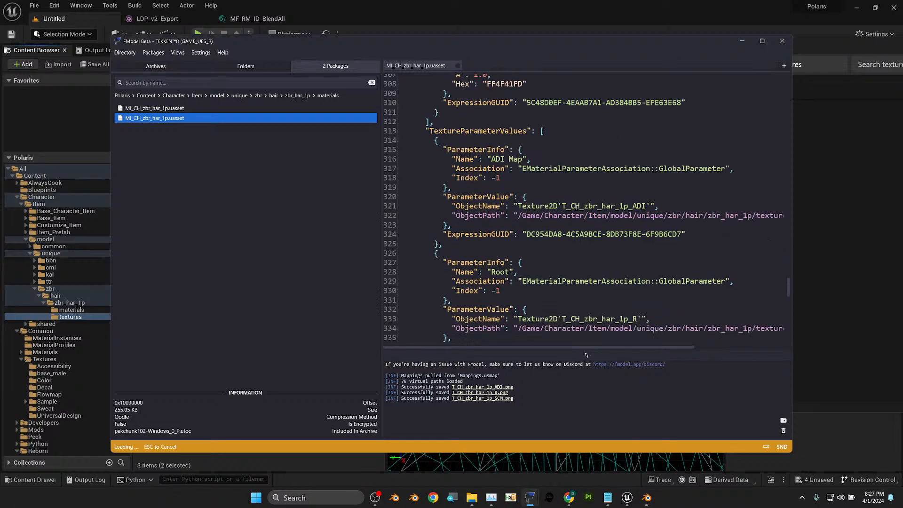
pyautogui.scroll(-4, 576, 268)
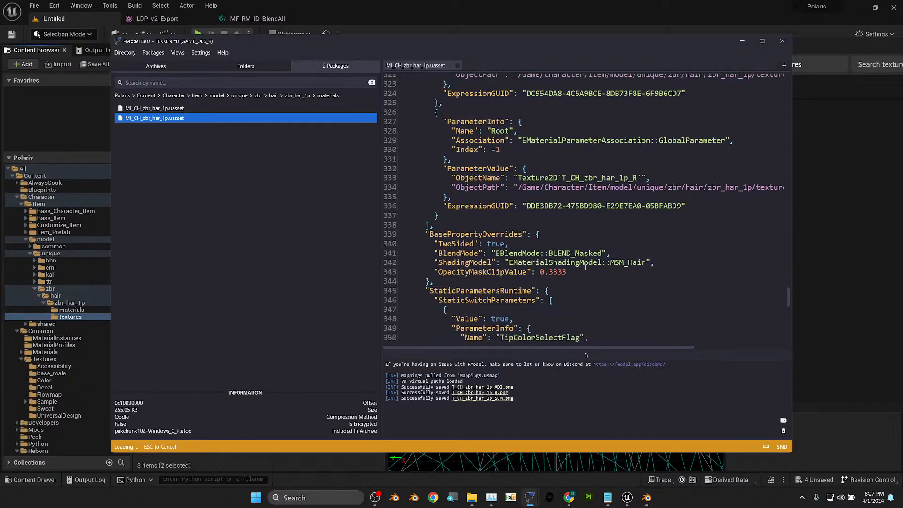
pyautogui.scroll(5, 585, 262)
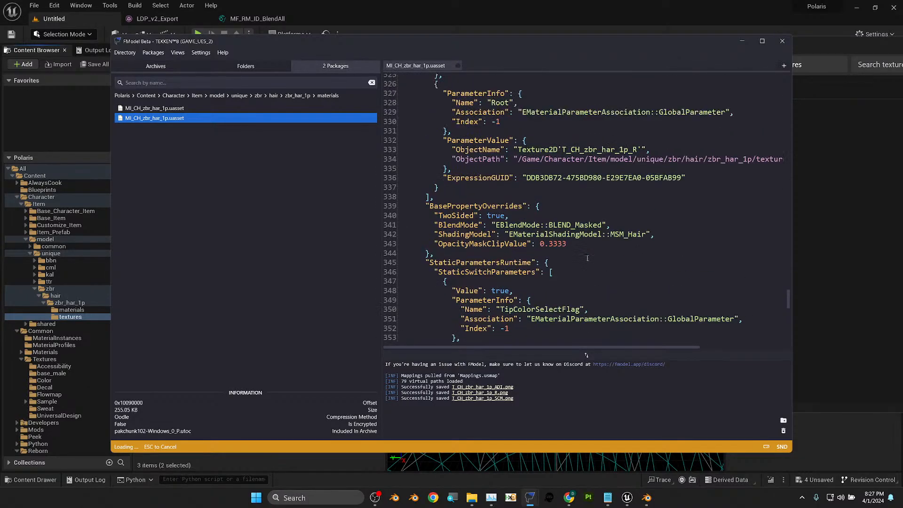
pyautogui.scroll(2, 587, 257)
pyautogui.scroll(-8, 593, 247)
pyautogui.scroll(-4, 596, 238)
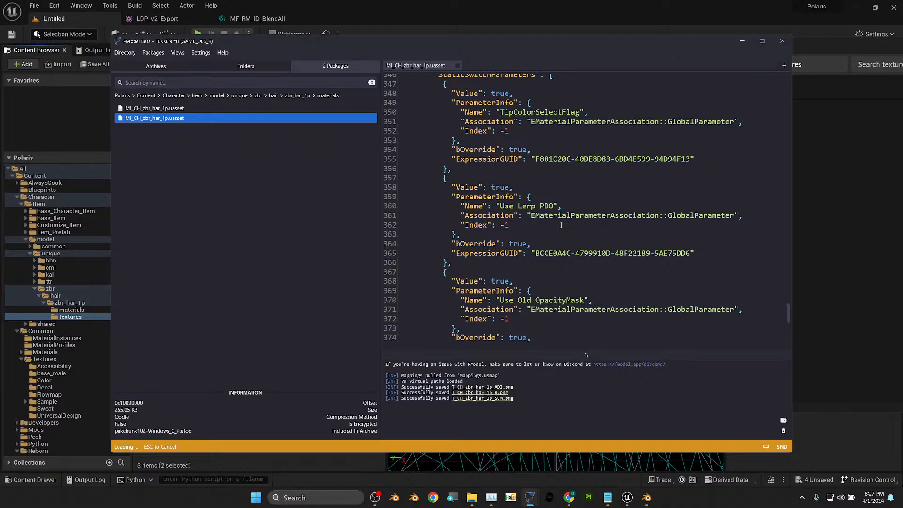
pyautogui.scroll(1, 577, 174)
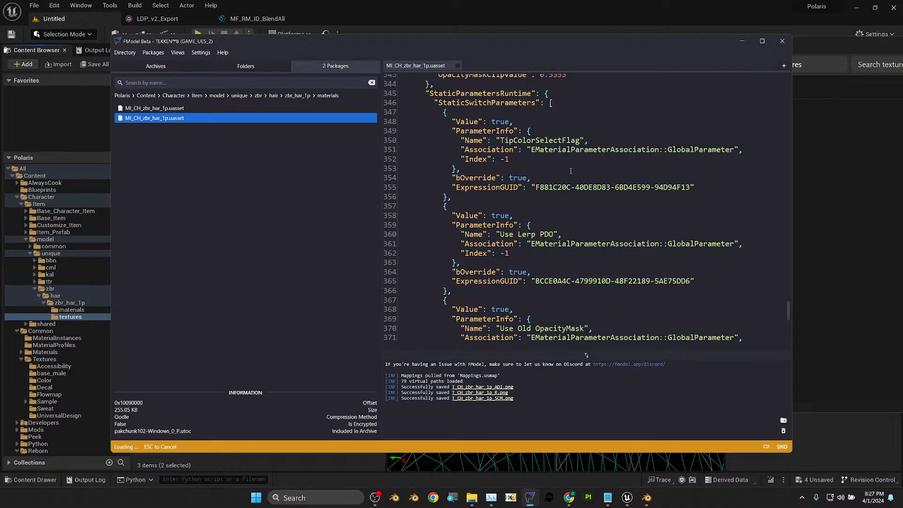
pyautogui.scroll(3, 557, 150)
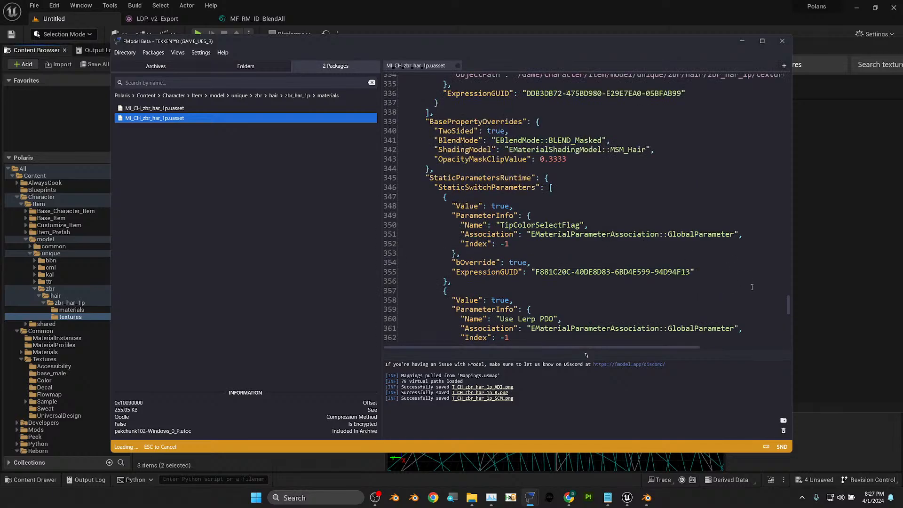
# - Examine the vector parameter values in the MI_CH_zbr_har_1p properties, from BackFaceTangent through TangentB
pyautogui.moveTo(789, 302); pyautogui.dragTo(806, 230)
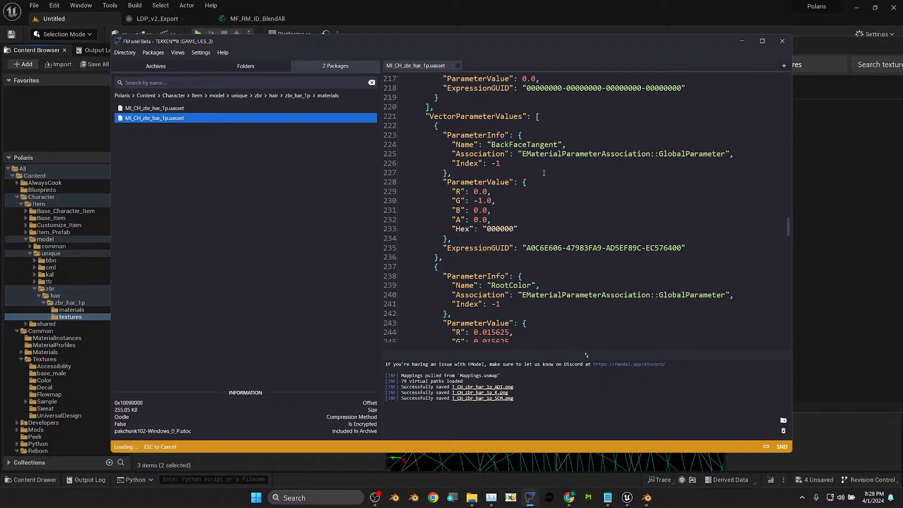
pyautogui.scroll(1, 568, 216)
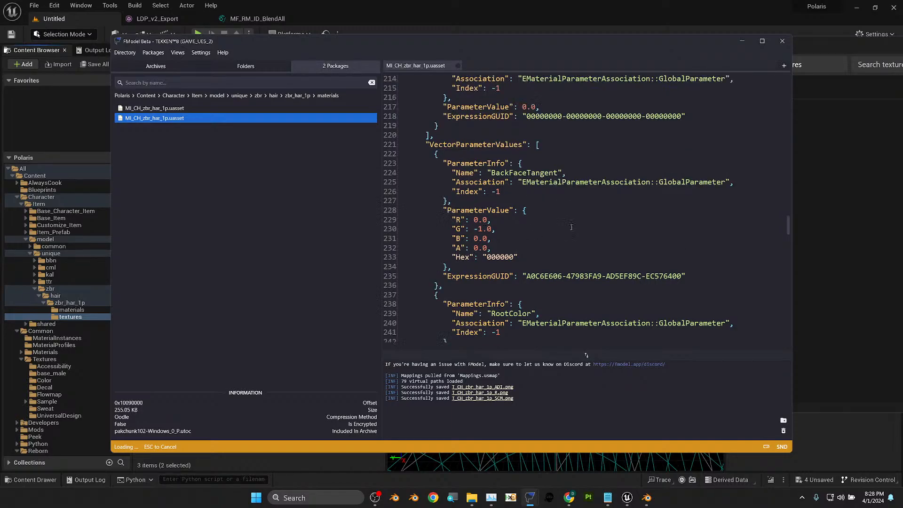
pyautogui.scroll(-6, 571, 228)
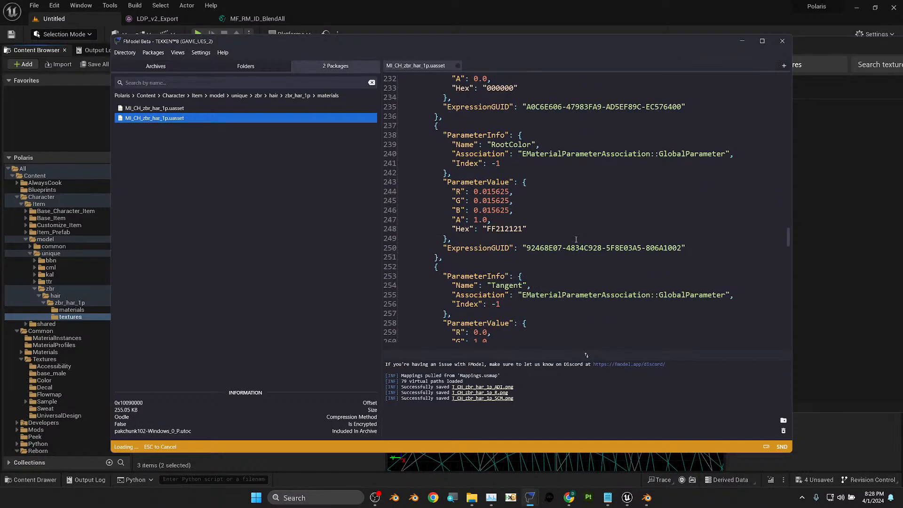
pyautogui.scroll(-3, 569, 256)
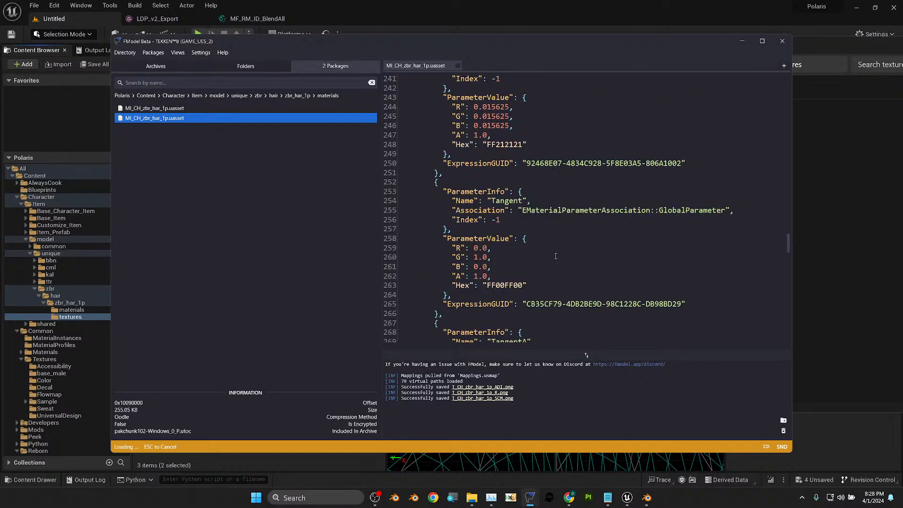
pyautogui.scroll(-3, 547, 257)
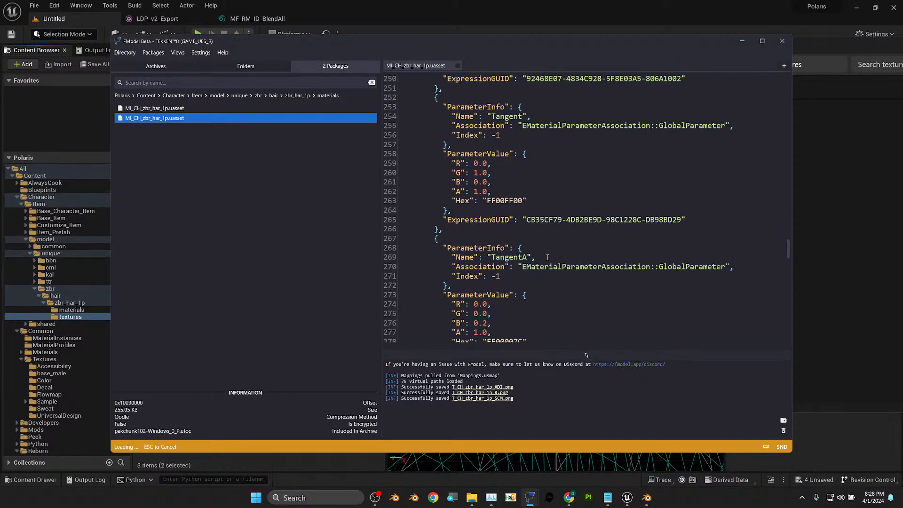
pyautogui.scroll(-4, 547, 257)
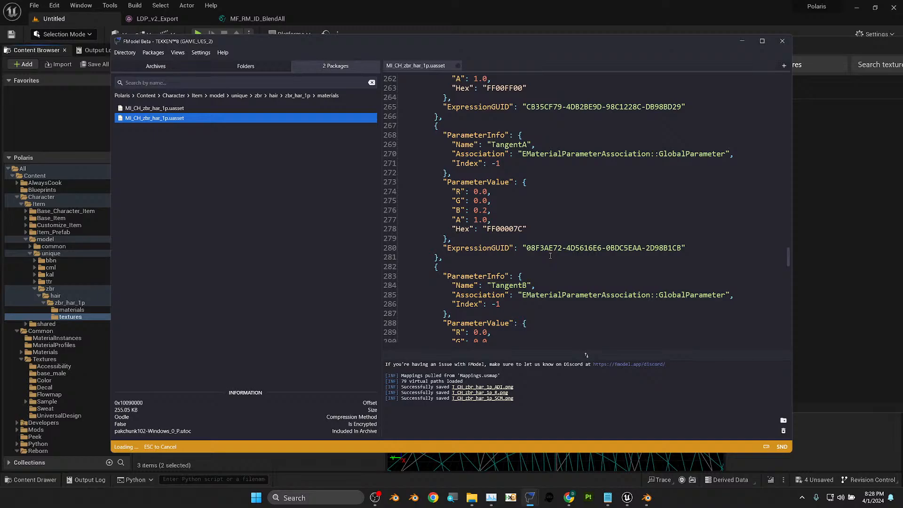
# - Put the FModel and file explorer windows away and open the MI_CH_zbr_har_1p material for editing in Unreal Engine
pyautogui.click(743, 42)
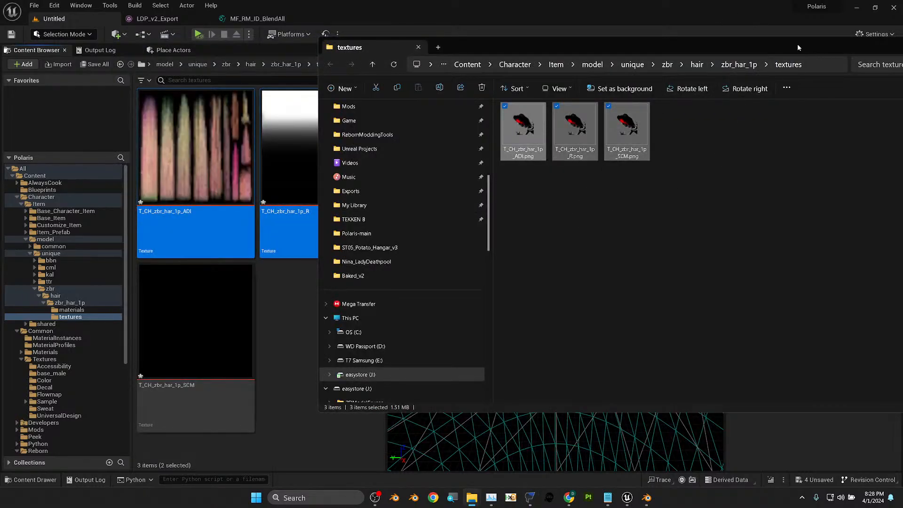
pyautogui.moveTo(797, 44); pyautogui.dragTo(804, 69)
pyautogui.click(872, 60)
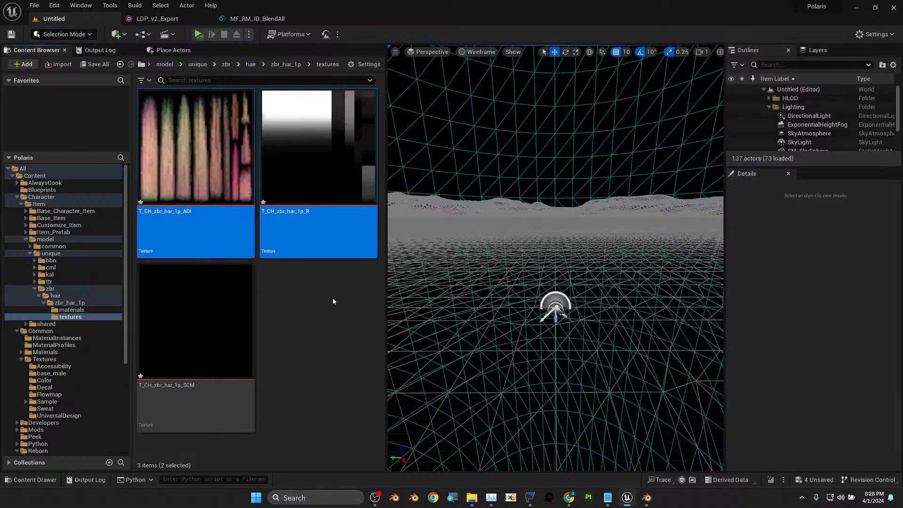
pyautogui.click(95, 303)
pyautogui.click(97, 309)
pyautogui.doubleClick(233, 170)
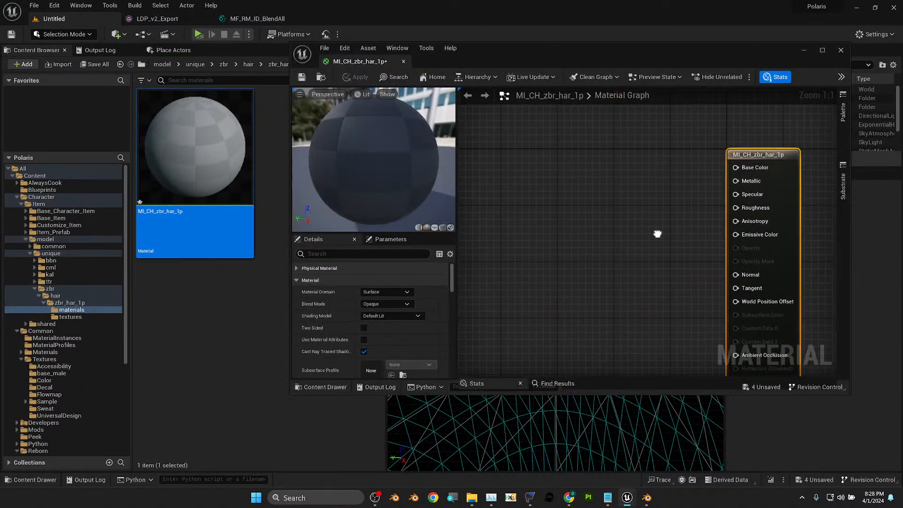
# - Set the hair material's shading model to Hair, keeping the Surface domain and Opaque blend mode, and shift the output node slightly
pyautogui.click(390, 307)
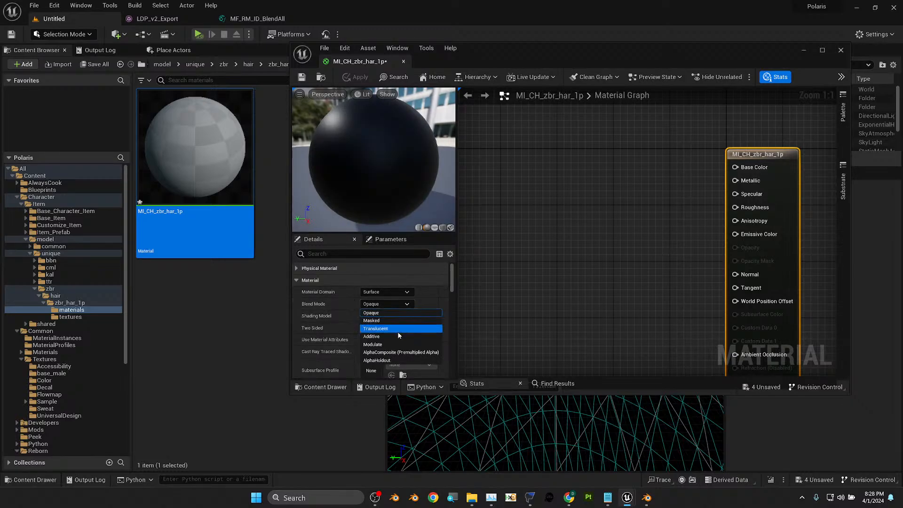
pyautogui.click(383, 313)
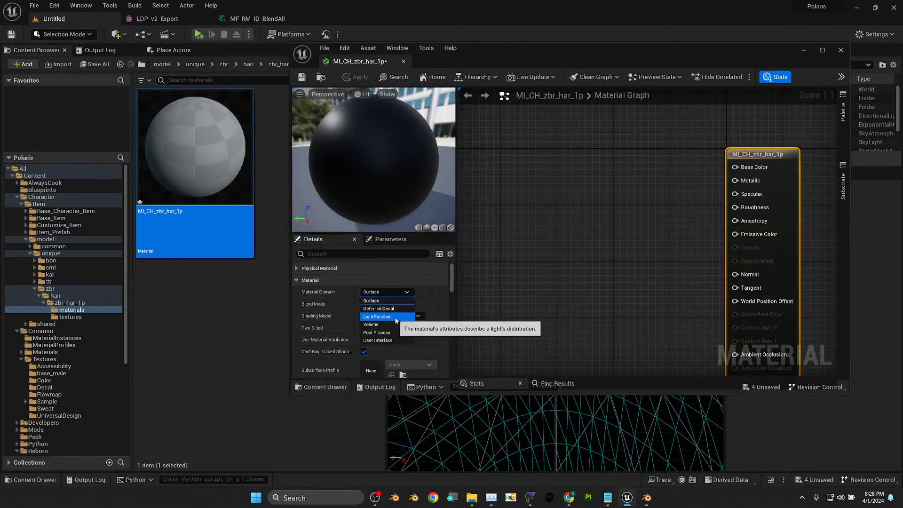
pyautogui.click(417, 316)
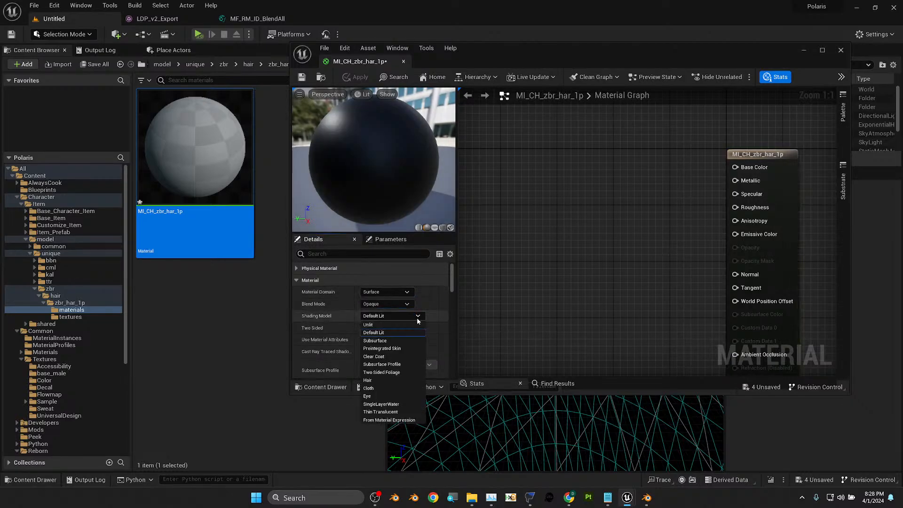
pyautogui.click(401, 381)
pyautogui.moveTo(763, 154); pyautogui.dragTo(741, 154)
# - Add the T_CH_zbr_har_1p_ADI texture from the textures folder to the material graph as a texture sample
pyautogui.click(77, 318)
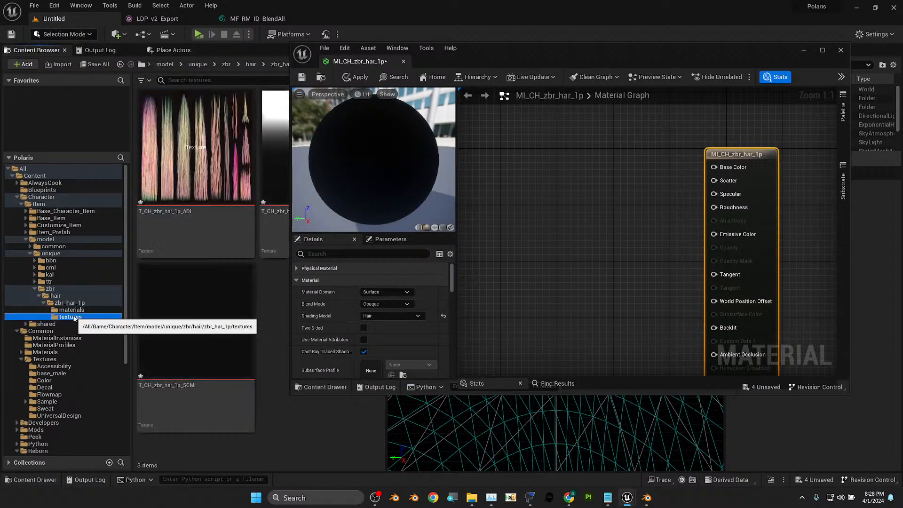
pyautogui.moveTo(195, 150); pyautogui.dragTo(497, 191)
pyautogui.moveTo(577, 214); pyautogui.dragTo(633, 256)
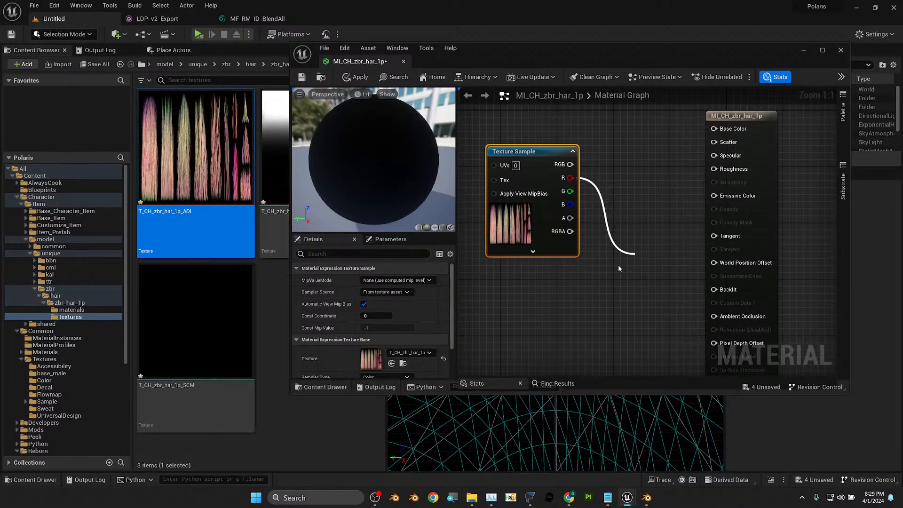
pyautogui.click(615, 272)
# - Set the material's blend mode to Masked and connect the ADI texture sample's R channel to Opacity Mask
pyautogui.click(740, 121)
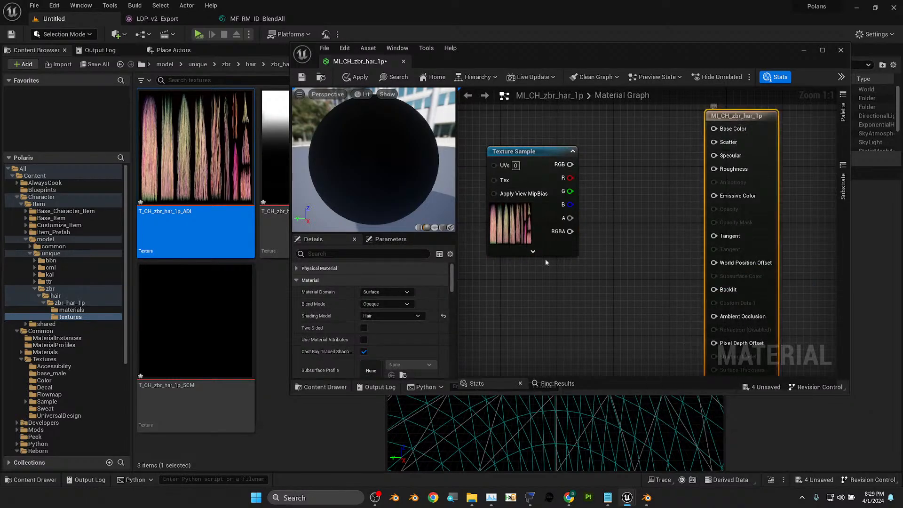
pyautogui.click(390, 305)
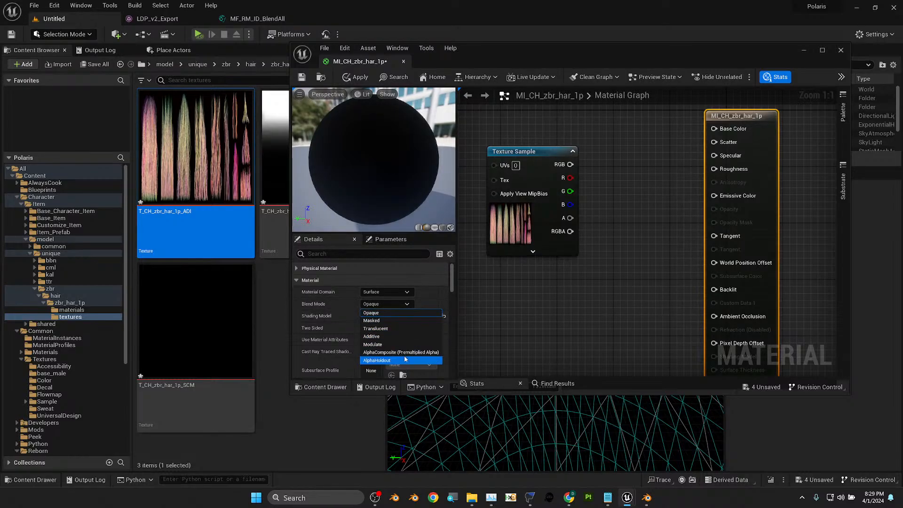
pyautogui.click(406, 321)
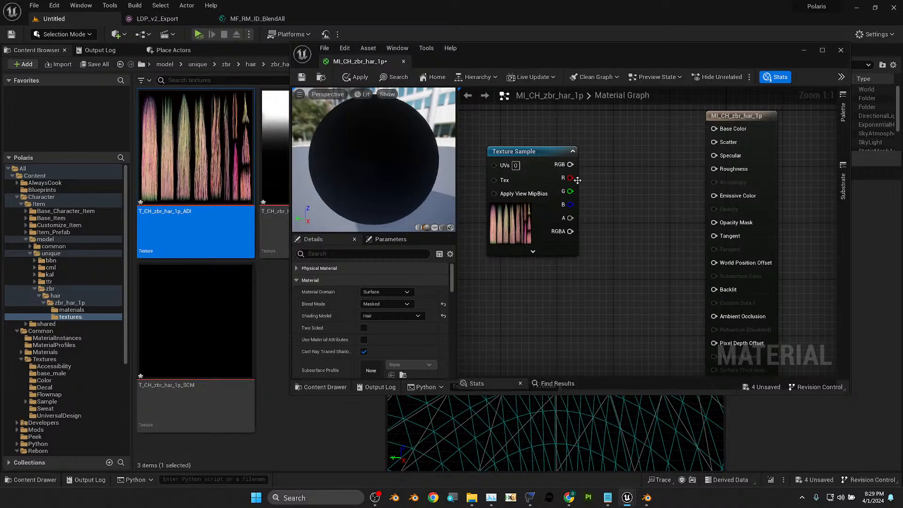
pyautogui.moveTo(570, 178); pyautogui.dragTo(713, 222)
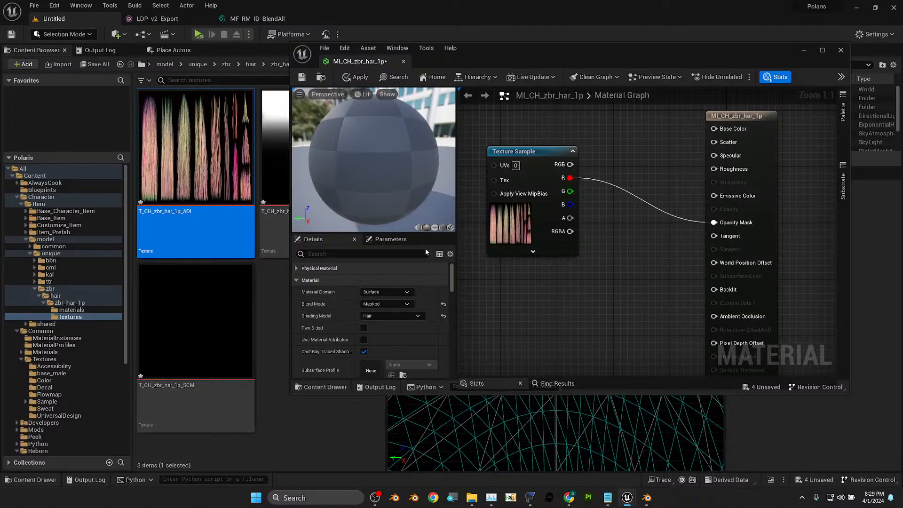
# - Change the material preview mesh to a cube and move the ADI texture sample farther from the output node
pyautogui.click(442, 227)
pyautogui.moveTo(420, 176)
pyautogui.mouseDown()
pyautogui.moveTo(409, 178)
pyautogui.moveTo(428, 177)
pyautogui.moveTo(420, 177)
pyautogui.mouseUp()
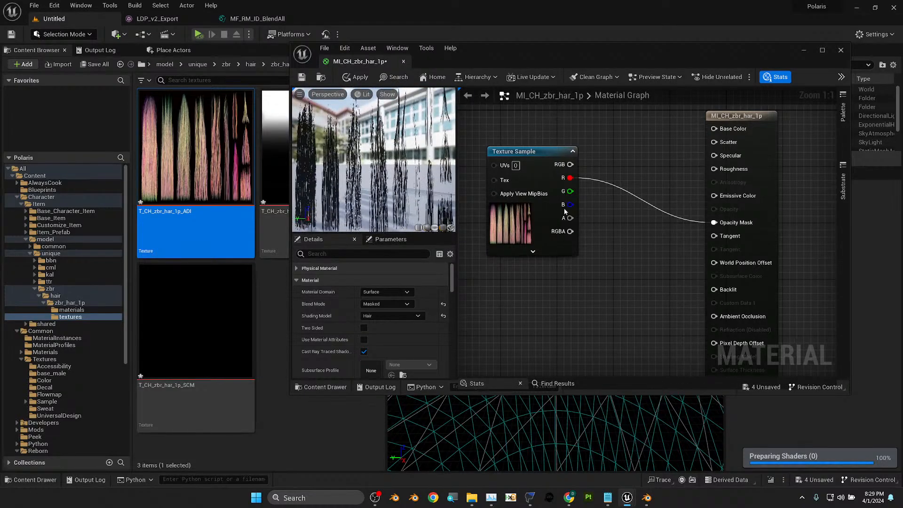
pyautogui.moveTo(536, 152); pyautogui.dragTo(494, 180)
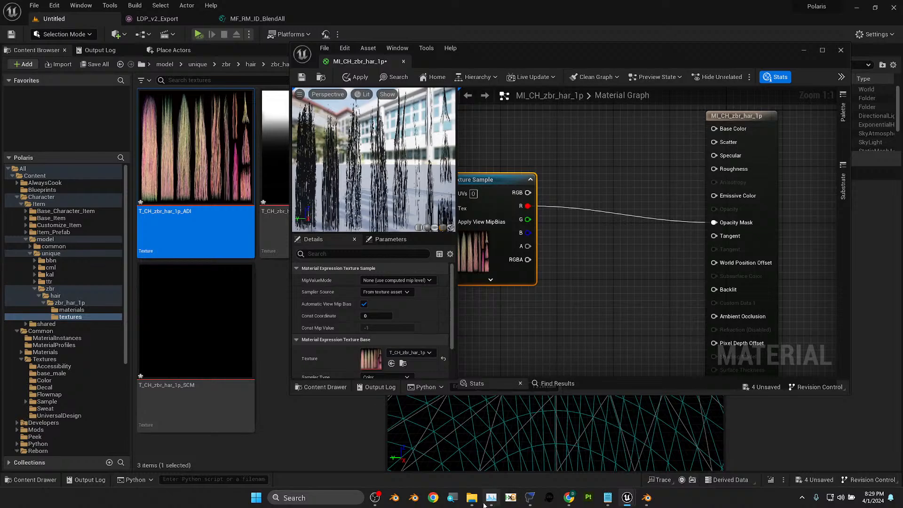
# - Search the MI_CH_zbr_har_1p properties in FModel for "color", step through the color parameters and return to Unreal Engine
pyautogui.moveTo(531, 502)
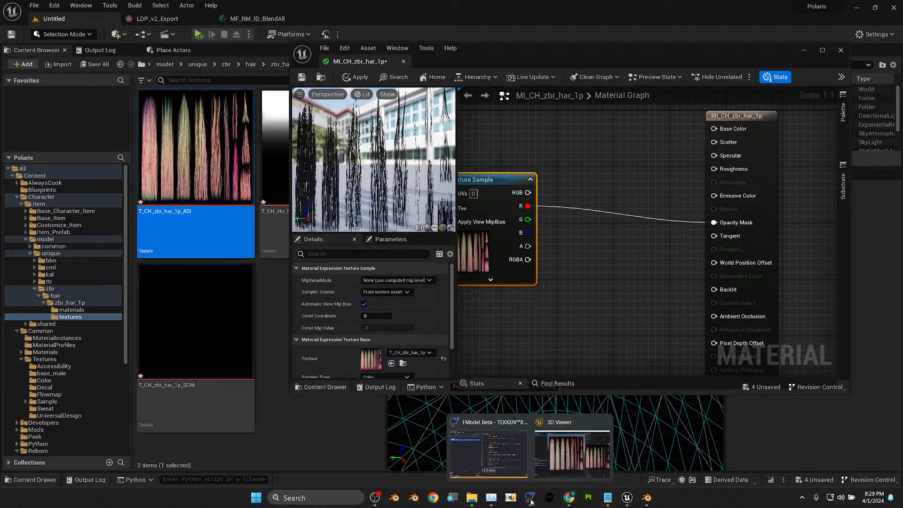
pyautogui.click(489, 451)
pyautogui.hotkey('ctrl', 'f')
pyautogui.write('color')
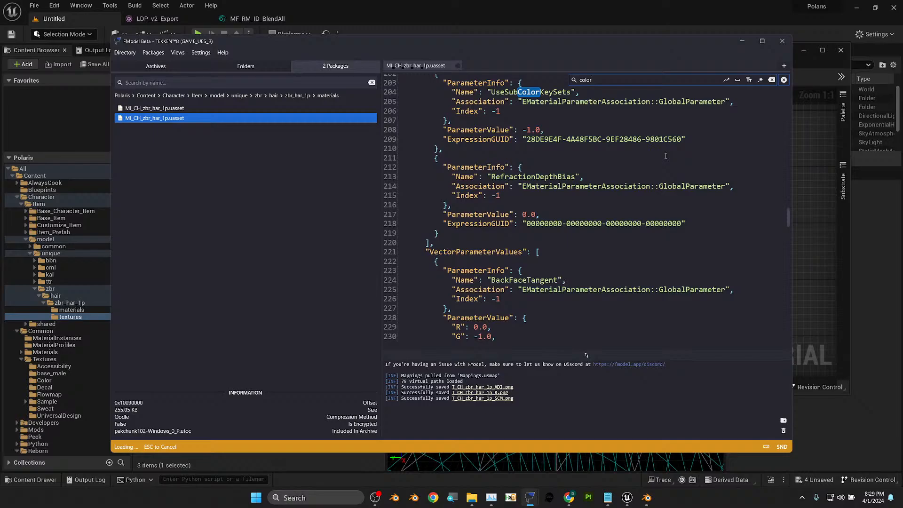
pyautogui.press('Return')
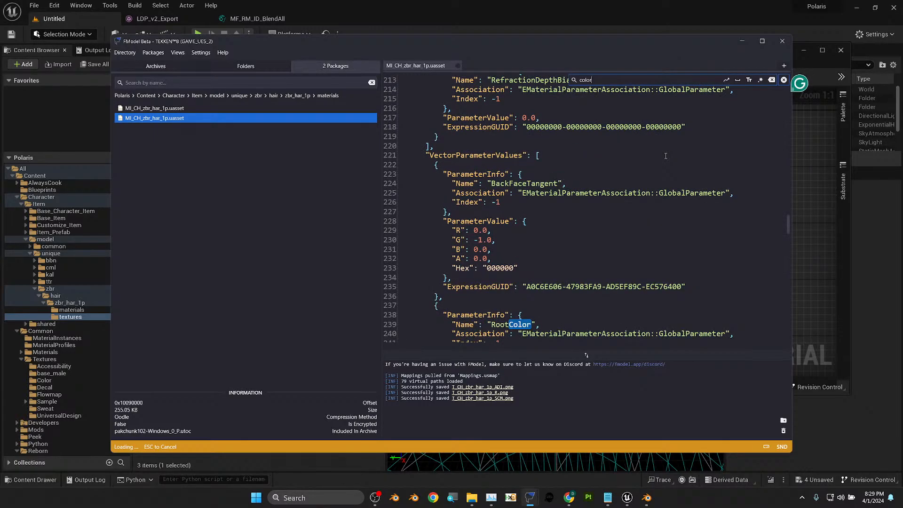
pyautogui.press('Return')
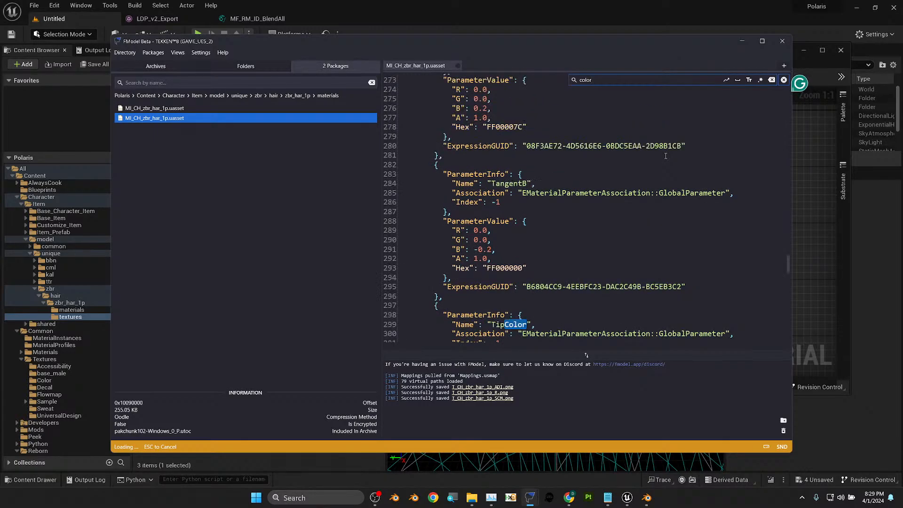
pyautogui.click(819, 233)
# - Reposition the ADI texture sample lower in the material graph, leaving free space above it for parameter nodes
pyautogui.moveTo(497, 187); pyautogui.dragTo(504, 236)
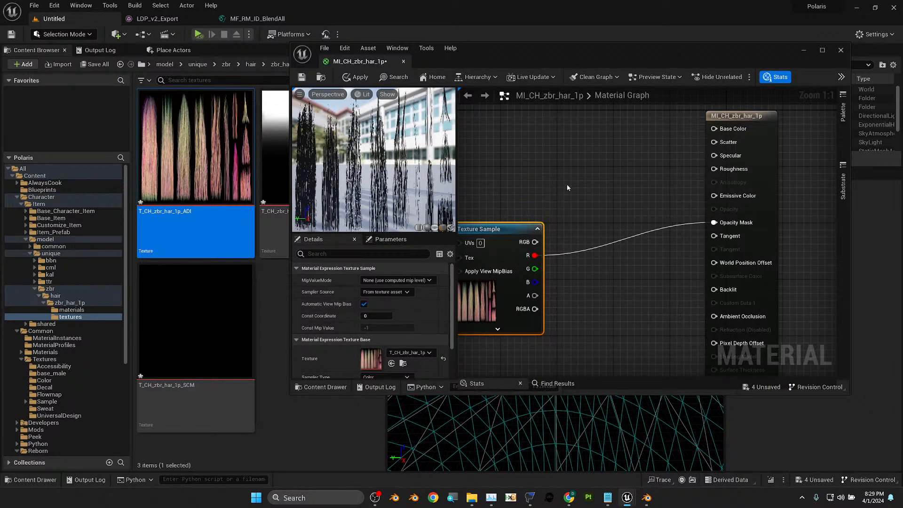
pyautogui.moveTo(567, 185); pyautogui.dragTo(659, 219, button='right')
pyautogui.moveTo(593, 257); pyautogui.dragTo(526, 251)
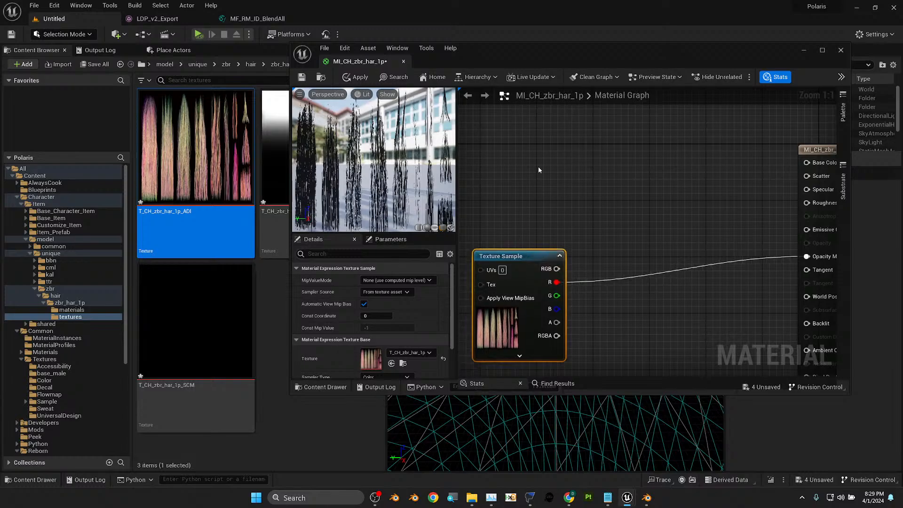
pyautogui.rightClick(539, 178)
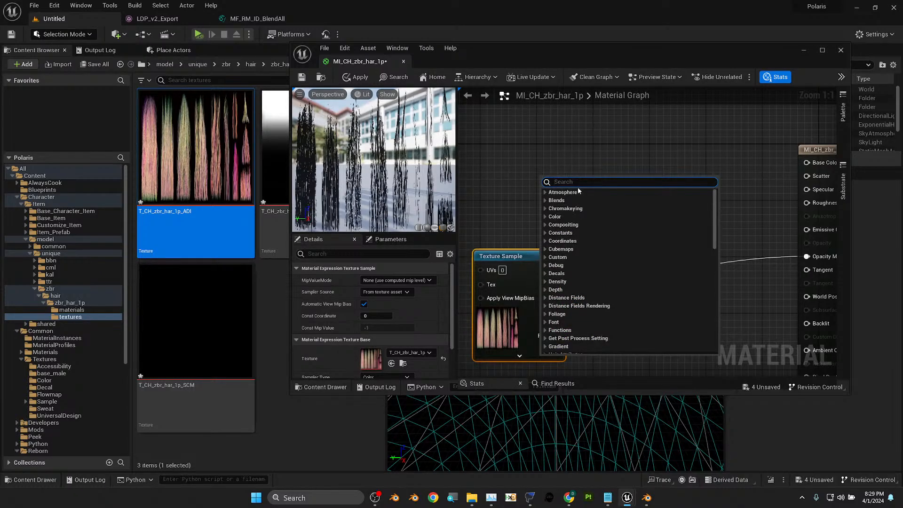
pyautogui.click(539, 143)
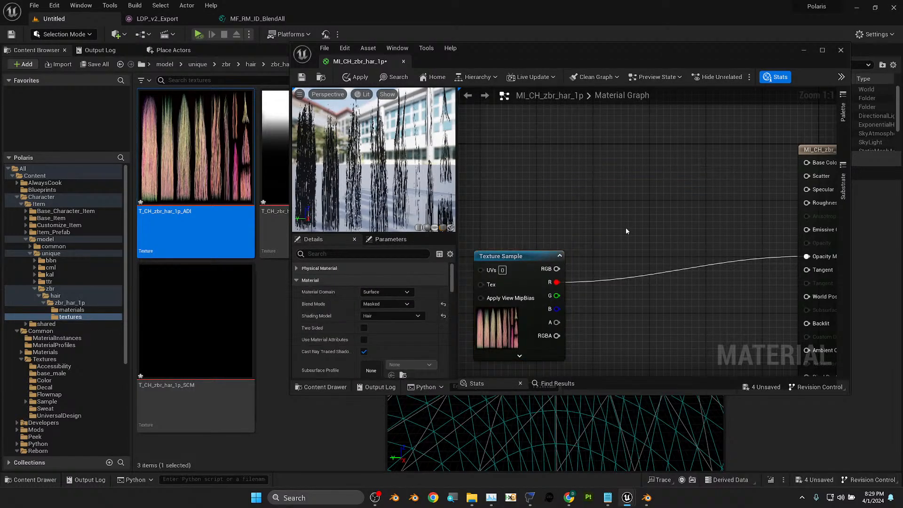
# - Add a scalar constant above the ADI texture sample, convert it to a parameter and name it RootColor
pyautogui.press('1')
pyautogui.click(582, 168)
pyautogui.moveTo(618, 177); pyautogui.dragTo(592, 151)
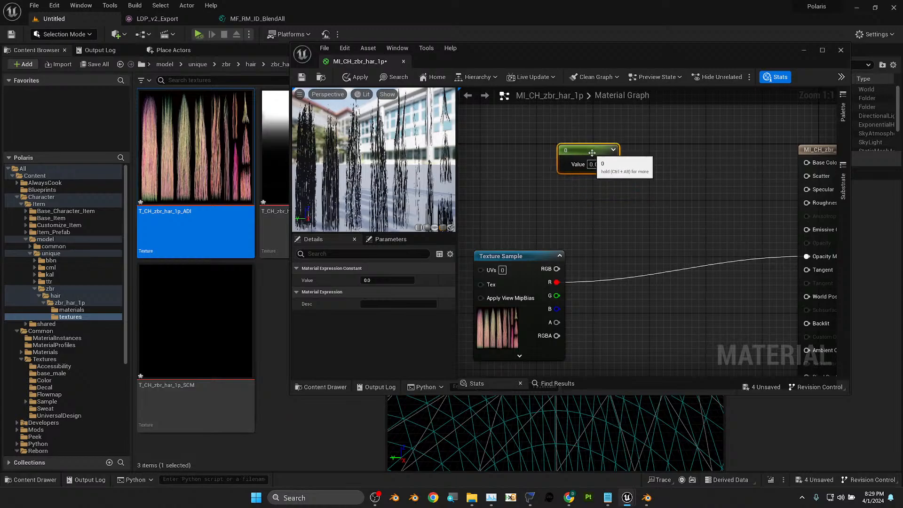
pyautogui.rightClick(591, 153)
pyautogui.click(642, 171)
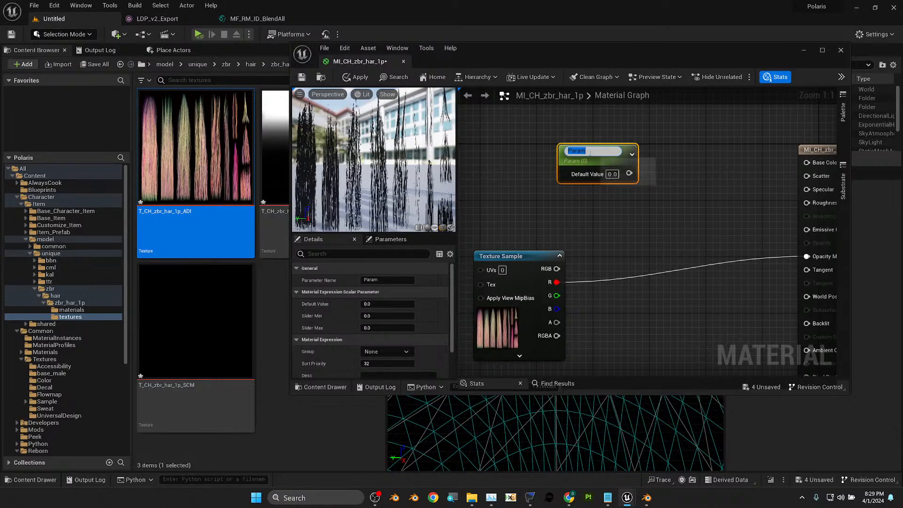
pyautogui.write('RootCo')
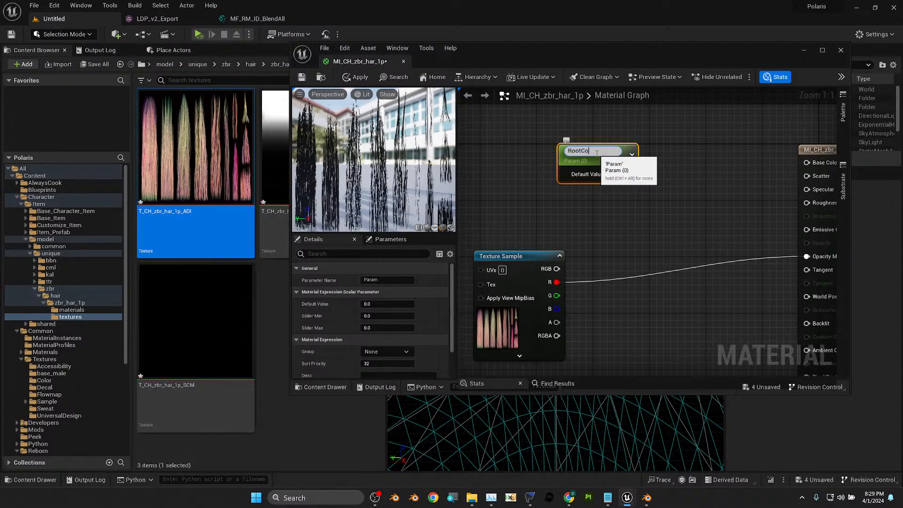
pyautogui.write('lor')
pyautogui.press('Return')
# - Recheck the tip color parameter's name in FModel's MI_CH_zbr_har_1p properties and return to the material graph
pyautogui.click(597, 153)
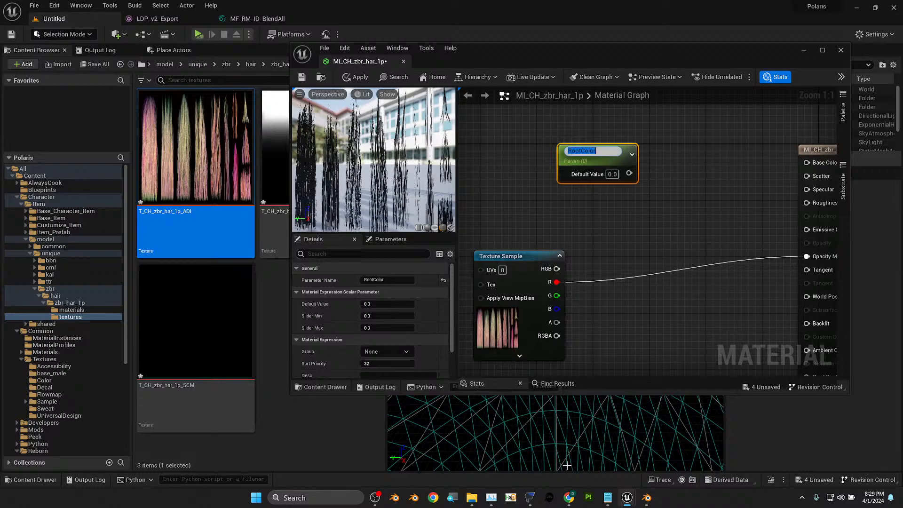
pyautogui.click(530, 501)
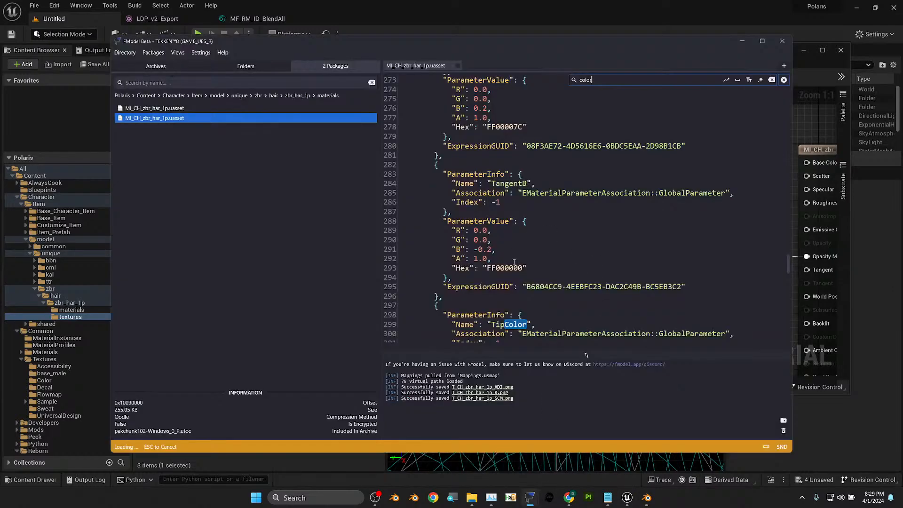
pyautogui.click(728, 18)
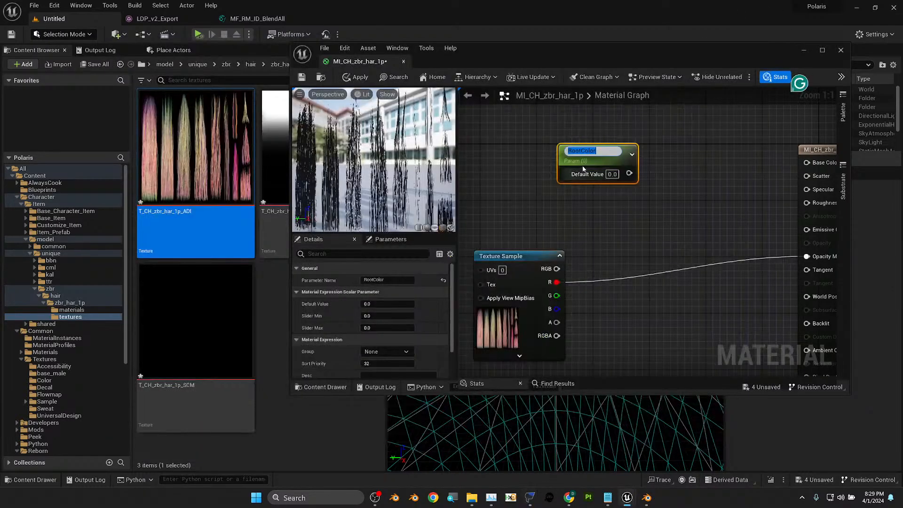
pyautogui.click(701, 155)
# - Move the RootColor parameter up, duplicate it below and rename the copy TipColor
pyautogui.moveTo(601, 160); pyautogui.dragTo(535, 132)
pyautogui.rightClick(557, 185)
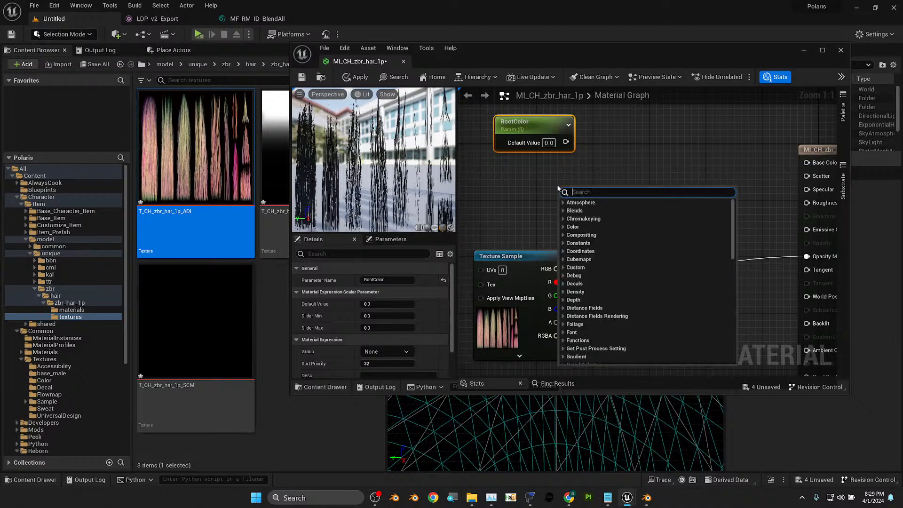
pyautogui.click(540, 131)
pyautogui.hotkey('ctrl', 'd')
pyautogui.moveTo(589, 135); pyautogui.dragTo(553, 191)
pyautogui.press('F2')
pyautogui.write('TipColor')
pyautogui.press('Return')
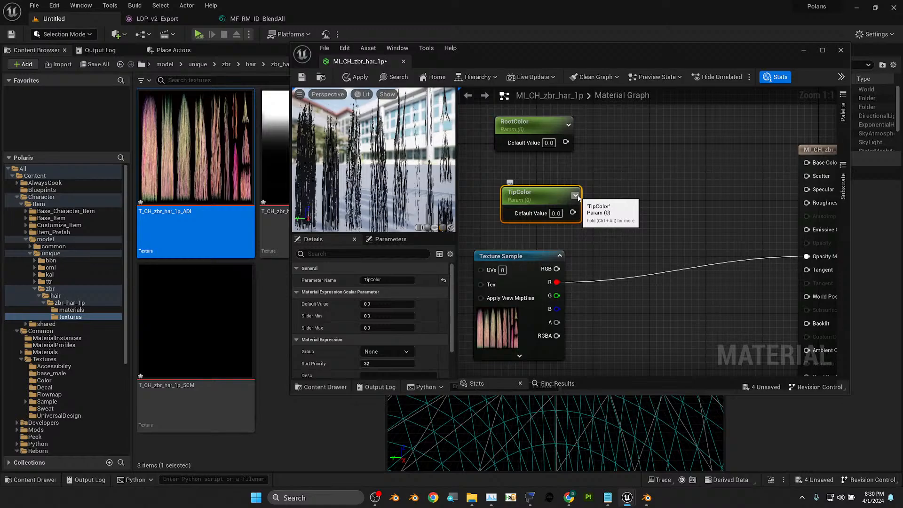
# - Add the T_CH_zbr_har_1p_R texture to the graph as a texture sample beside the RootColor and TipColor parameters
pyautogui.click(262, 174)
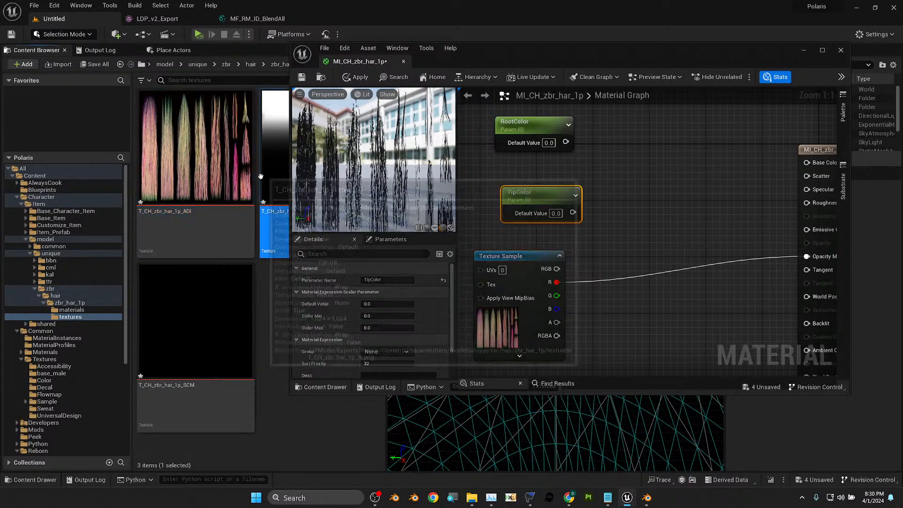
pyautogui.moveTo(261, 174); pyautogui.dragTo(640, 171)
pyautogui.moveTo(622, 164); pyautogui.dragTo(606, 223, button='right')
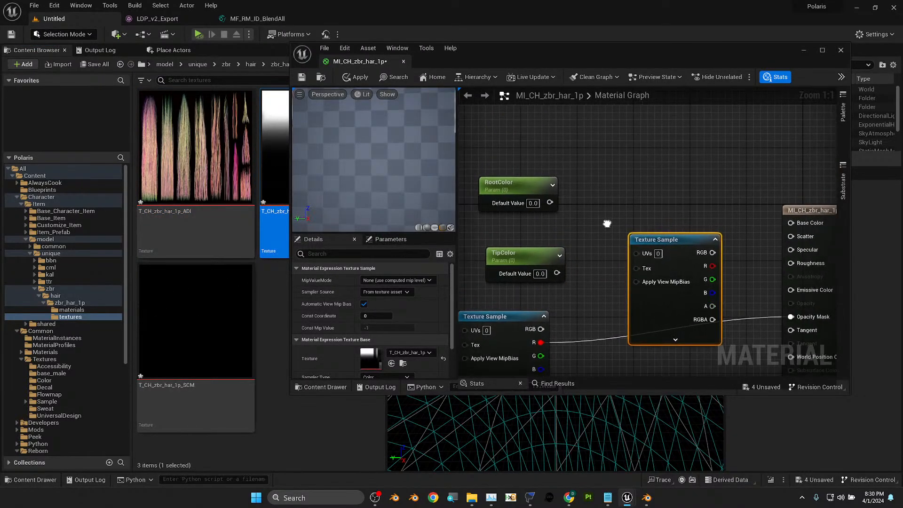
pyautogui.moveTo(673, 241); pyautogui.dragTo(665, 177)
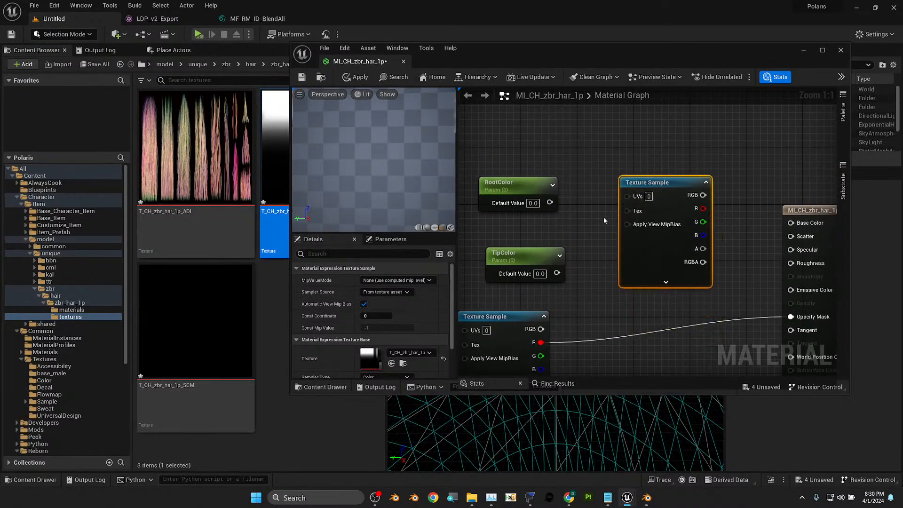
# - Convert the T_CH_zbr_har_1p_R texture sample to a parameter and name it Root
pyautogui.rightClick(667, 177)
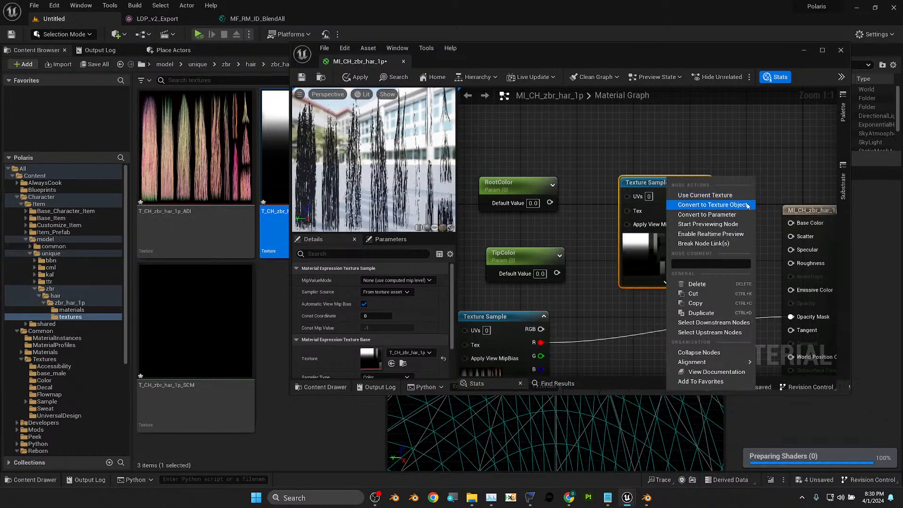
pyautogui.click(721, 214)
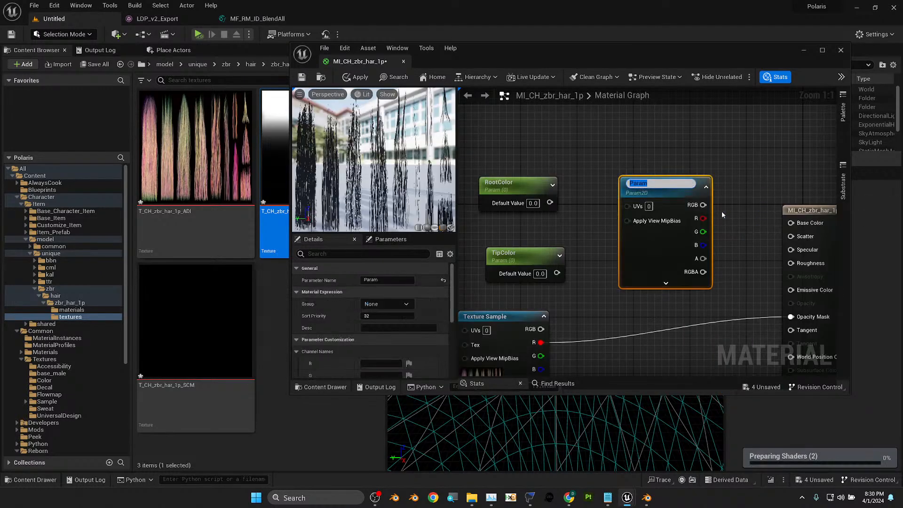
pyautogui.click(732, 167)
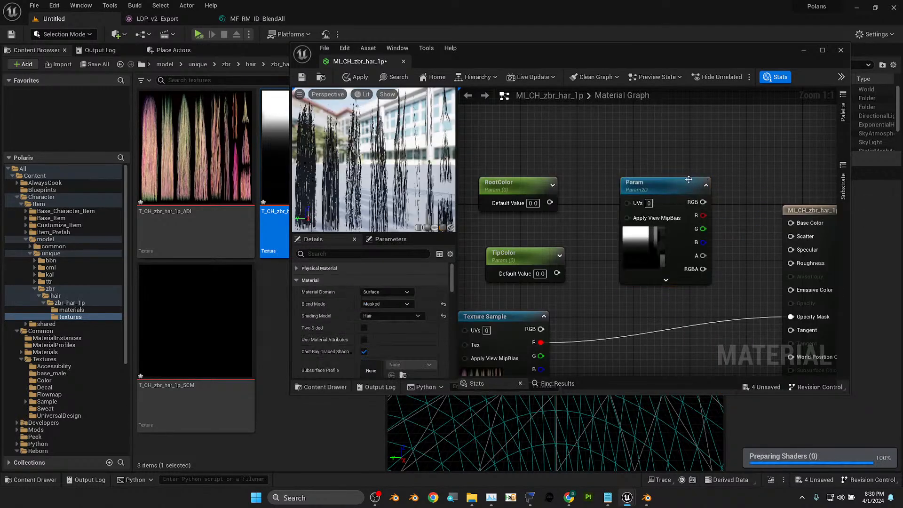
pyautogui.click(631, 182)
pyautogui.click(682, 189)
pyautogui.write('Root')
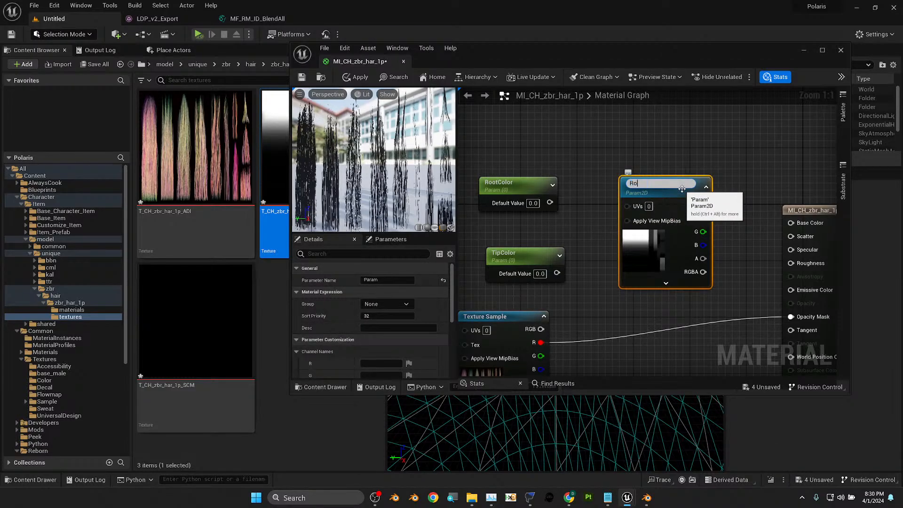
pyautogui.press('Return')
# - Arrange the Root texture parameter above the RootColor and TipColor parameters and align the Texture Sample beneath them
pyautogui.moveTo(565, 281); pyautogui.dragTo(603, 311, button='right')
pyautogui.moveTo(665, 233); pyautogui.dragTo(675, 189)
pyautogui.rightClick(676, 193)
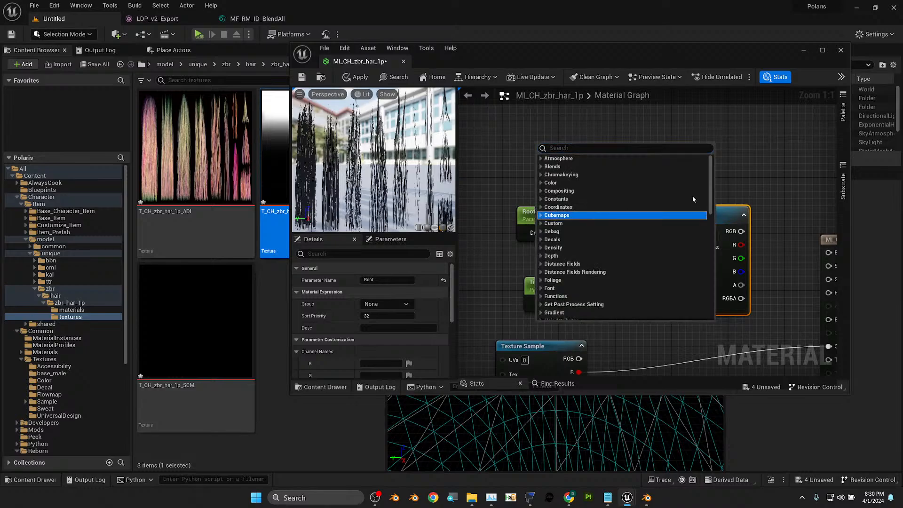
pyautogui.click(773, 189)
pyautogui.moveTo(720, 216); pyautogui.dragTo(582, 117)
pyautogui.moveTo(560, 203); pyautogui.dragTo(530, 251)
pyautogui.moveTo(659, 252); pyautogui.dragTo(620, 221, button='right')
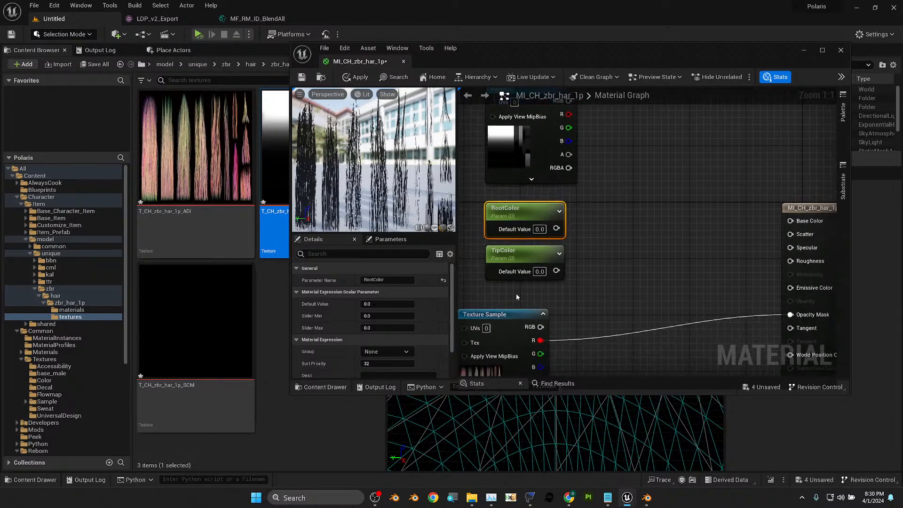
pyautogui.moveTo(497, 317); pyautogui.dragTo(524, 303)
pyautogui.moveTo(589, 213); pyautogui.dragTo(588, 222, button='right')
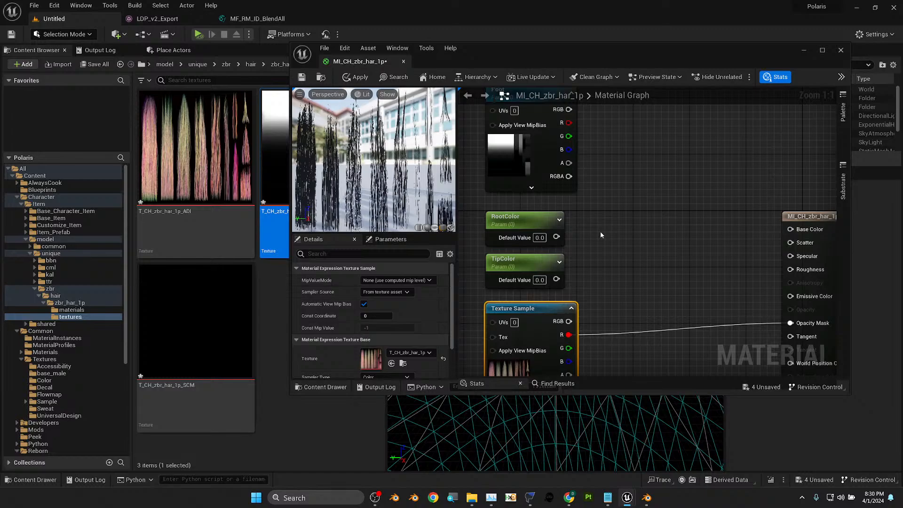
pyautogui.moveTo(611, 219); pyautogui.dragTo(591, 255, button='right')
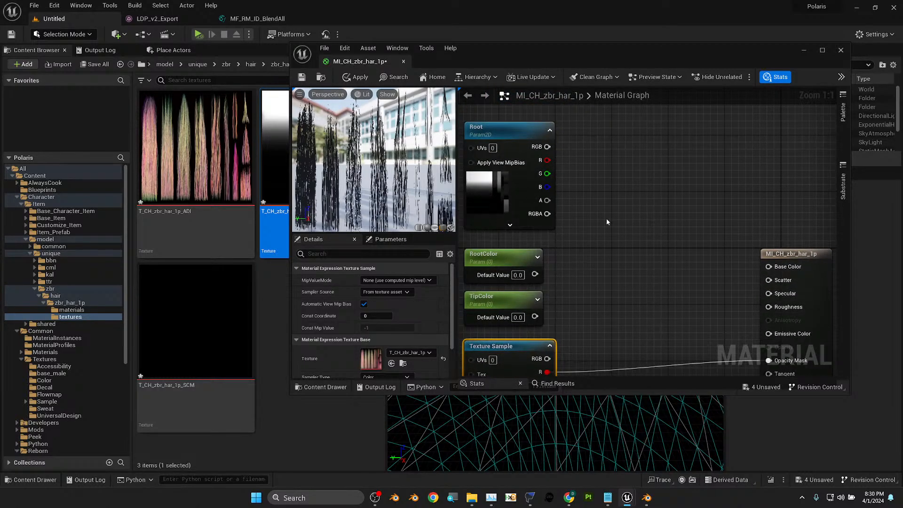
# - Add a Lerp node feeding Base Color, connect the Root texture's RGB to its Alpha and expand its preview
pyautogui.click(631, 234)
pyautogui.moveTo(644, 240); pyautogui.dragTo(769, 229)
pyautogui.moveTo(683, 242); pyautogui.dragTo(703, 304, button='right')
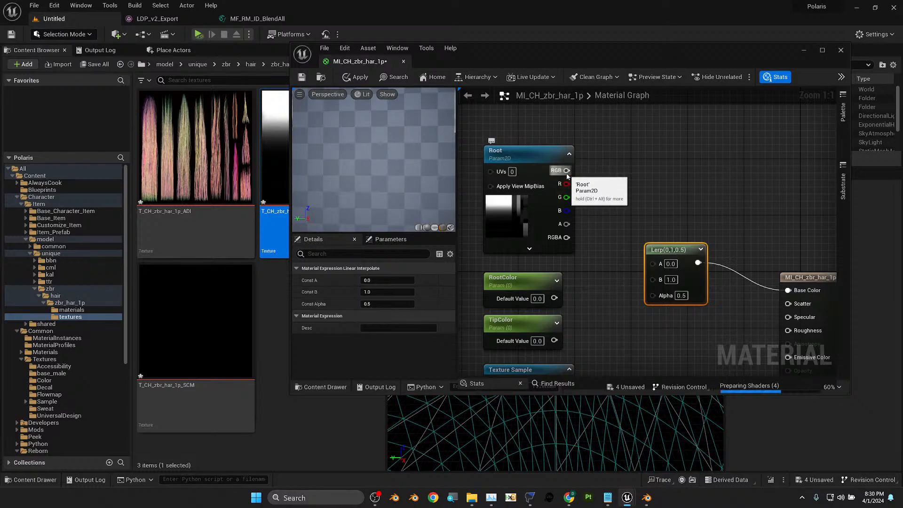
pyautogui.moveTo(567, 171); pyautogui.dragTo(652, 295)
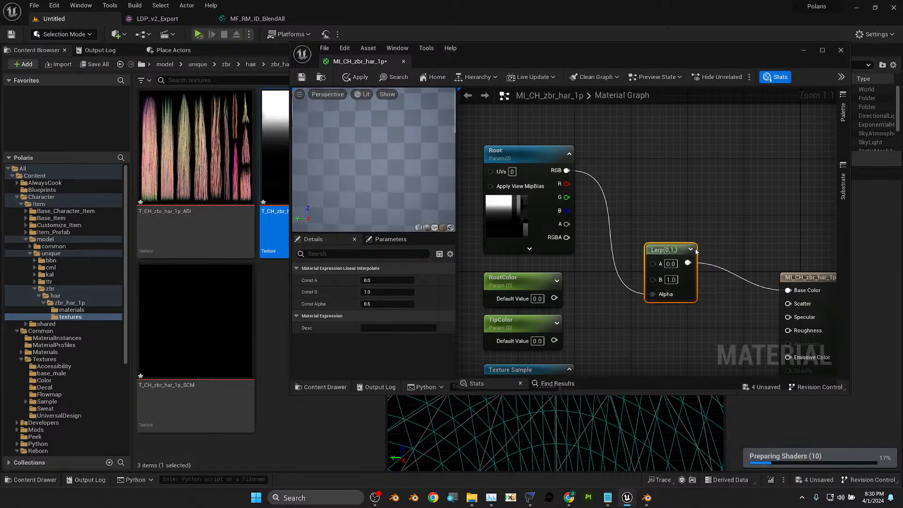
pyautogui.click(691, 250)
pyautogui.moveTo(676, 247); pyautogui.dragTo(688, 225)
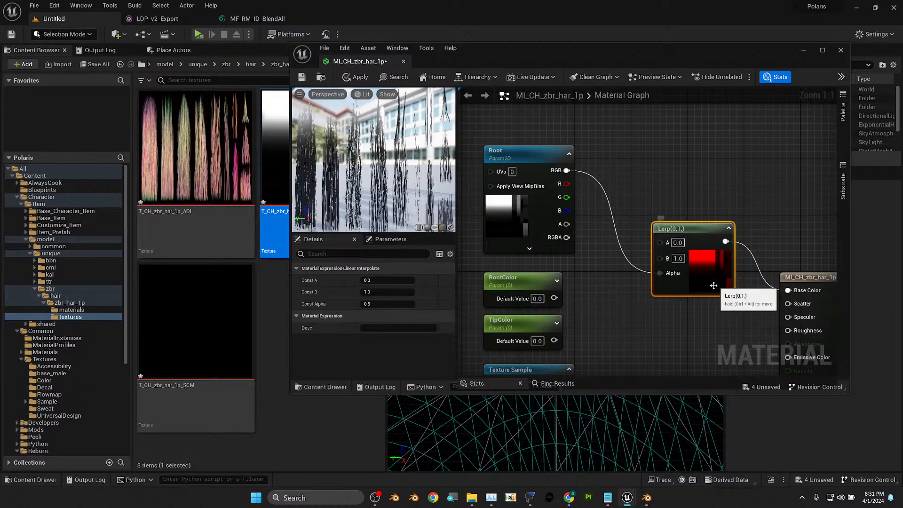
pyautogui.moveTo(554, 298); pyautogui.dragTo(657, 245)
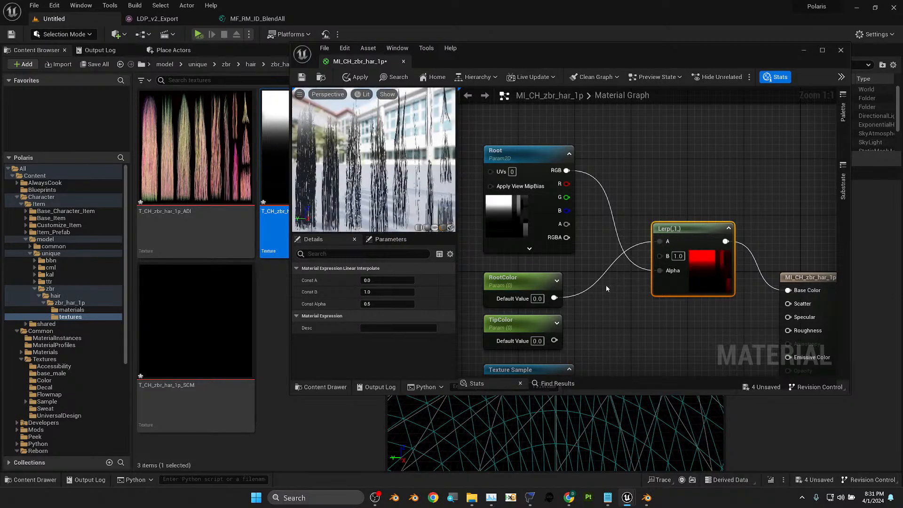
pyautogui.click(533, 277)
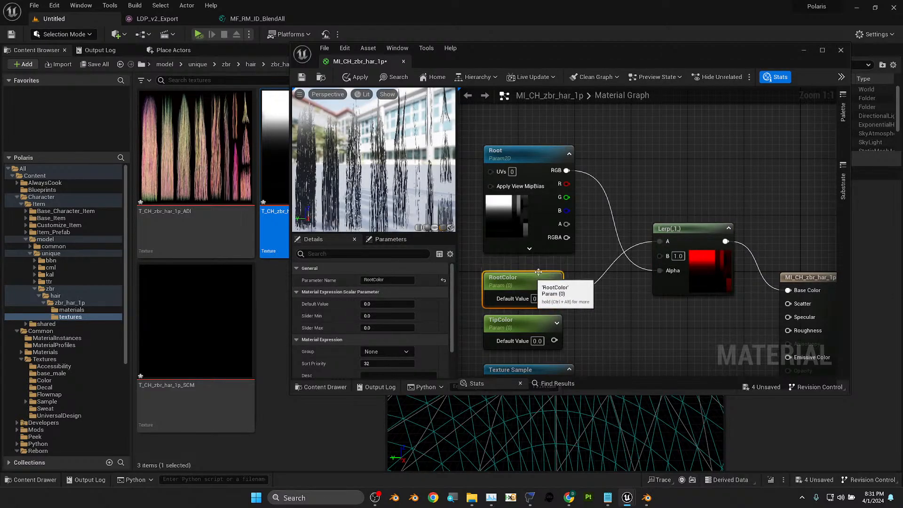
pyautogui.moveTo(533, 278); pyautogui.dragTo(570, 315, button='right')
pyautogui.moveTo(552, 193); pyautogui.dragTo(531, 109)
pyautogui.moveTo(558, 327); pyautogui.dragTo(558, 300)
pyautogui.moveTo(573, 290); pyautogui.dragTo(572, 251, button='right')
# - Replace the scalar RootColor and TipColor parameters with a Constant3Vector converted to a parameter named RootColor, connected to the Lerp's A input
pyautogui.moveTo(496, 248); pyautogui.dragTo(579, 318)
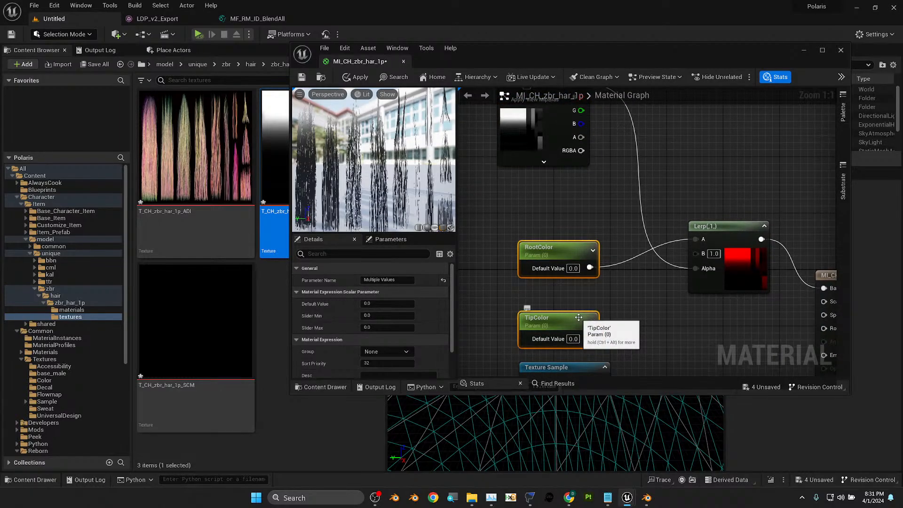
pyautogui.press('Delete')
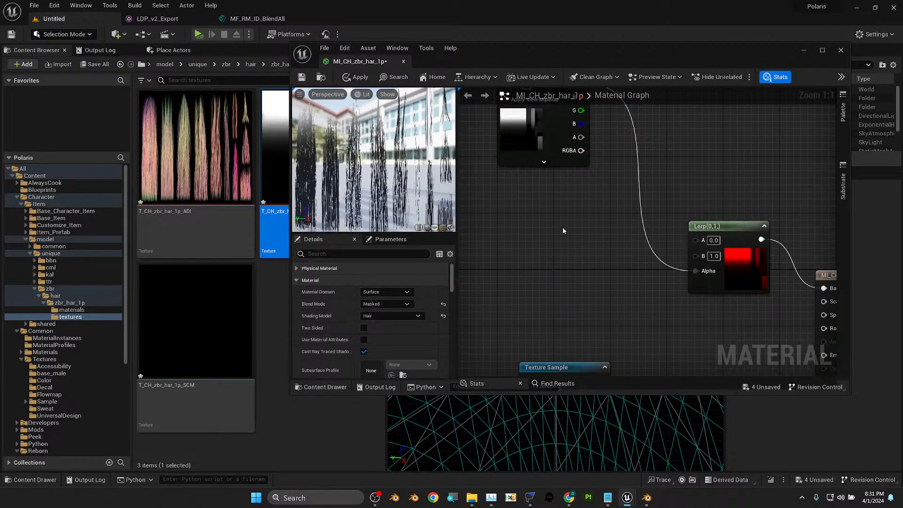
pyautogui.click(541, 219)
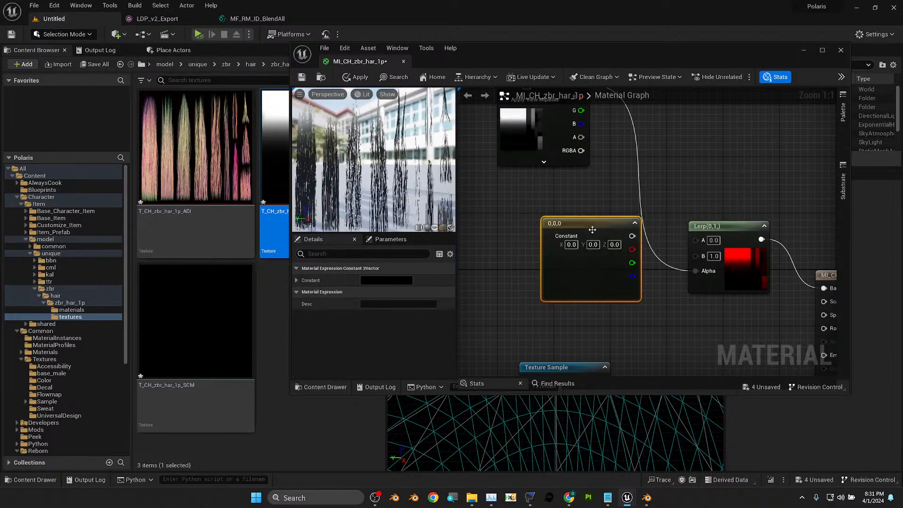
pyautogui.moveTo(546, 217); pyautogui.dragTo(511, 210)
pyautogui.rightClick(528, 215)
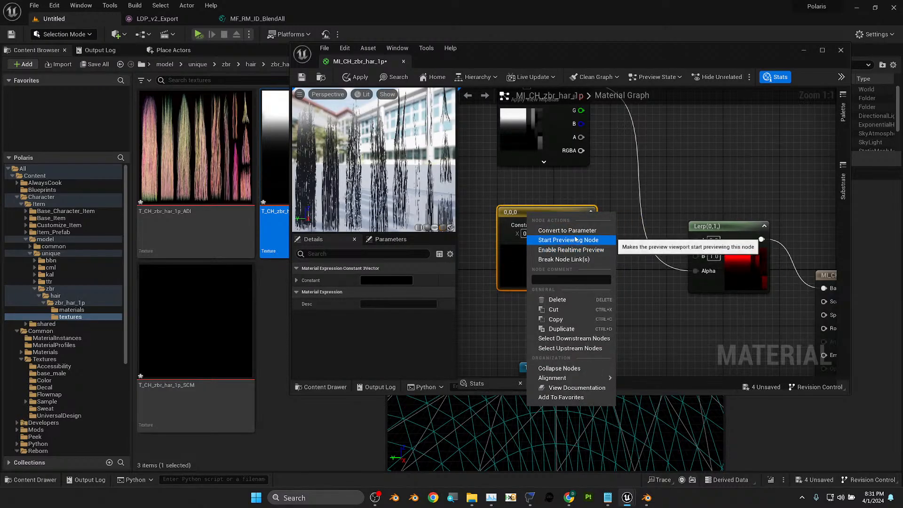
pyautogui.click(560, 230)
pyautogui.write('RootColor')
pyautogui.press('Return')
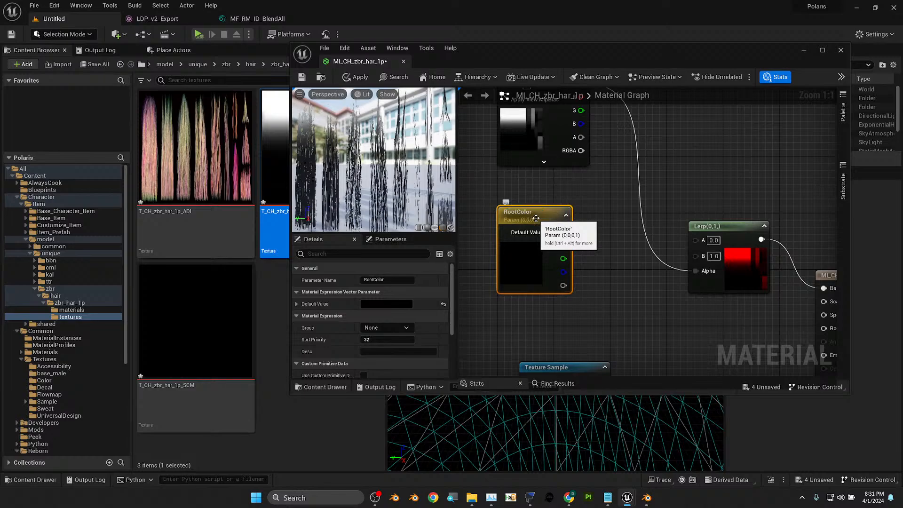
pyautogui.moveTo(563, 232); pyautogui.dragTo(696, 240)
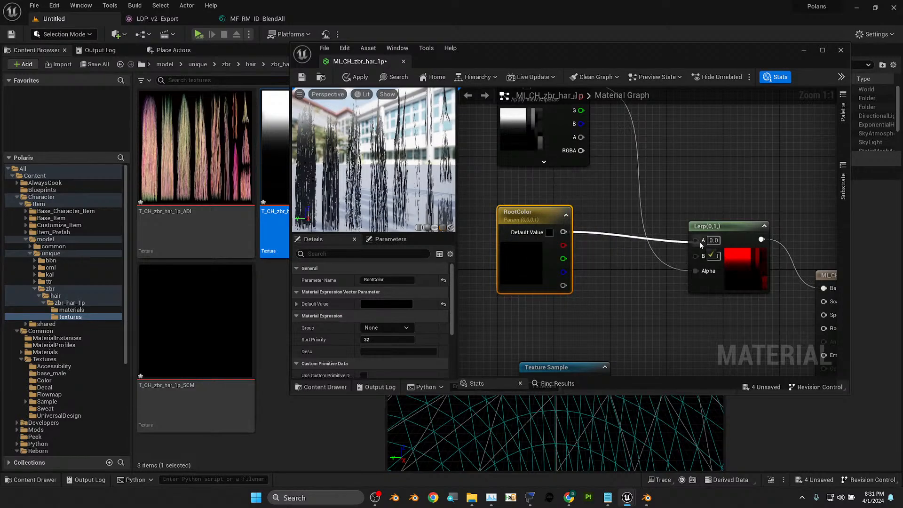
# - Duplicate the RootColor vector parameter, rename the copy TipColor and connect it to the Lerp's B input
pyautogui.moveTo(537, 217); pyautogui.dragTo(529, 189)
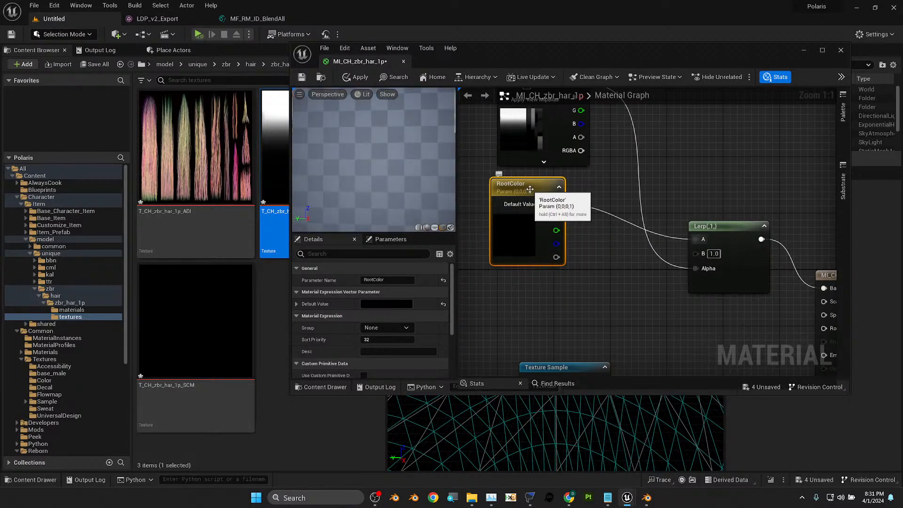
pyautogui.hotkey('ctrl', 'd')
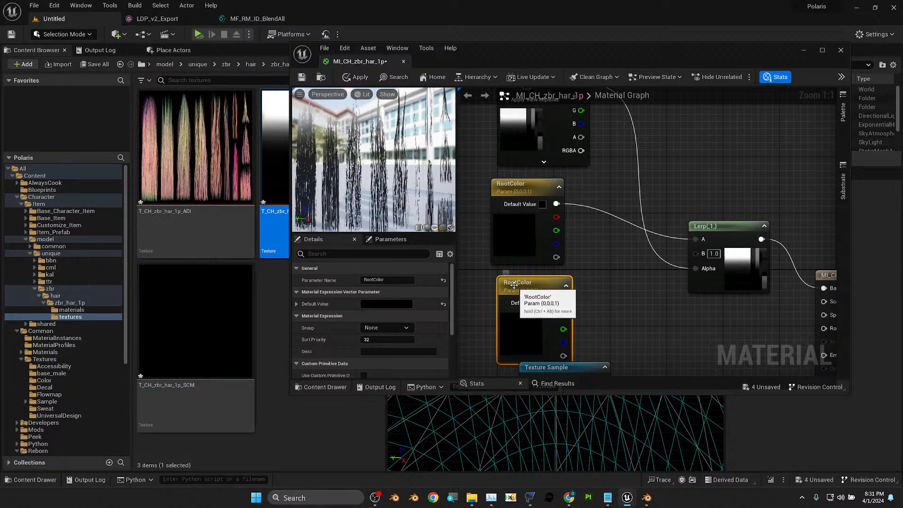
pyautogui.press('F2')
pyautogui.write('TipColor')
pyautogui.press('Return')
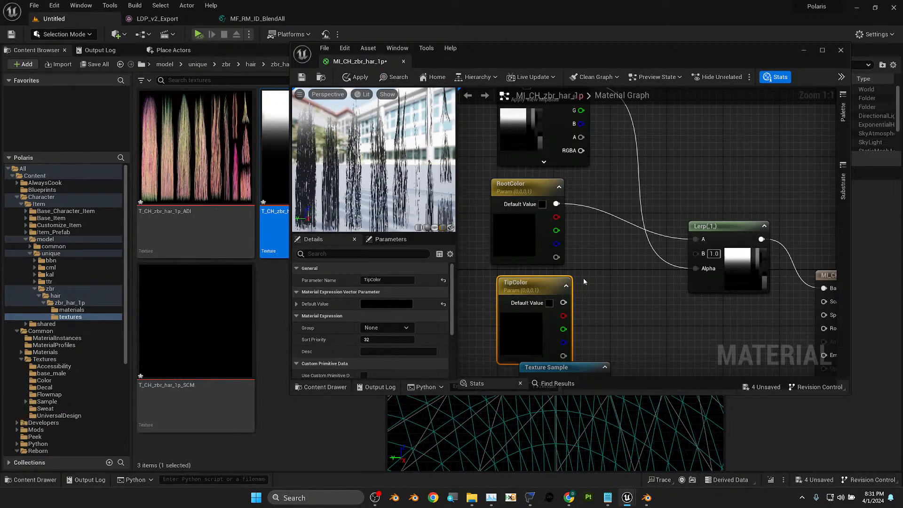
pyautogui.moveTo(563, 302); pyautogui.dragTo(703, 256)
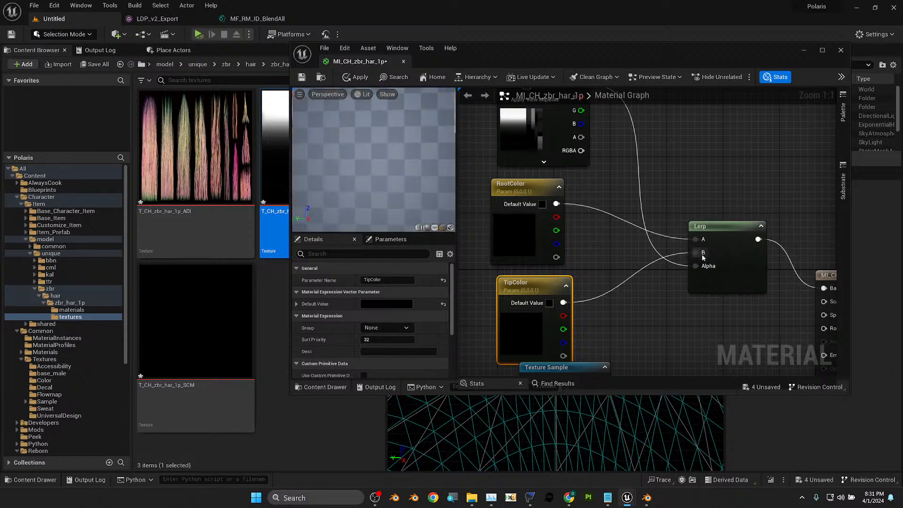
# - Set TipColor's default value to a golden yellow, hex sRGB FFE638FF
pyautogui.doubleClick(513, 341)
pyautogui.moveTo(576, 344); pyautogui.dragTo(589, 364)
pyautogui.moveTo(638, 326); pyautogui.dragTo(642, 285)
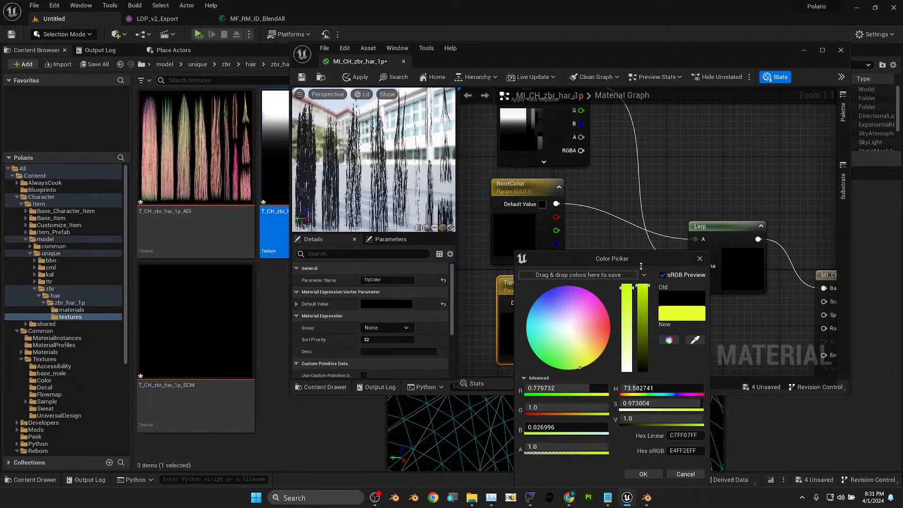
pyautogui.click(592, 340)
pyautogui.moveTo(591, 339); pyautogui.dragTo(596, 357)
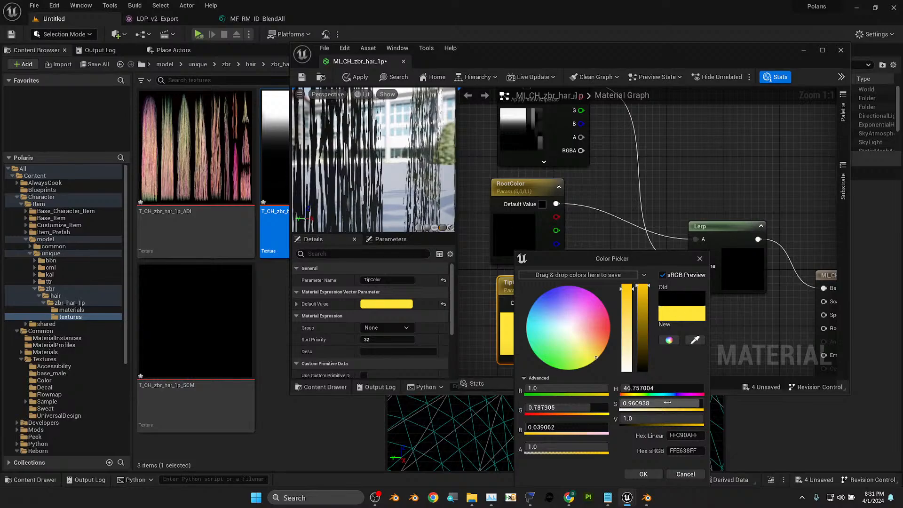
pyautogui.click(651, 471)
pyautogui.moveTo(654, 357); pyautogui.dragTo(619, 261, button='right')
pyautogui.click(523, 266)
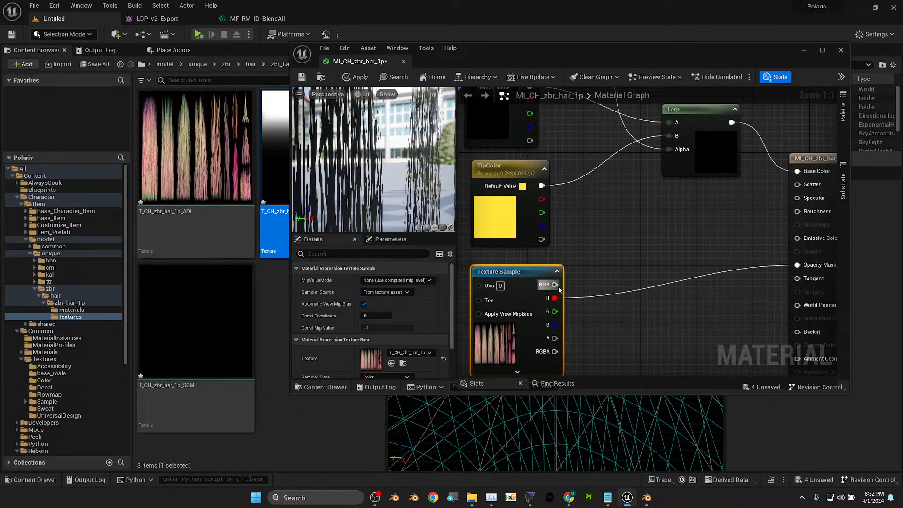
pyautogui.click(670, 312)
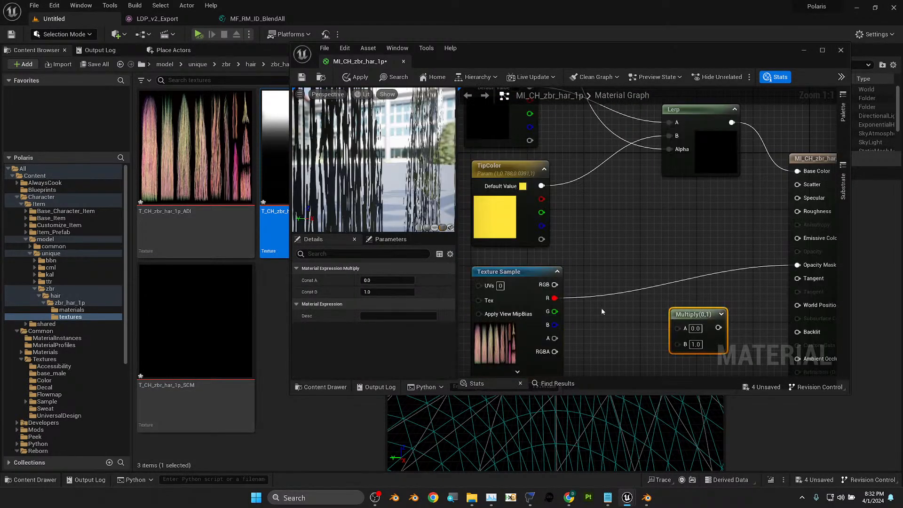
pyautogui.moveTo(549, 300); pyautogui.dragTo(694, 308)
pyautogui.moveTo(685, 262); pyautogui.dragTo(618, 193, button='right')
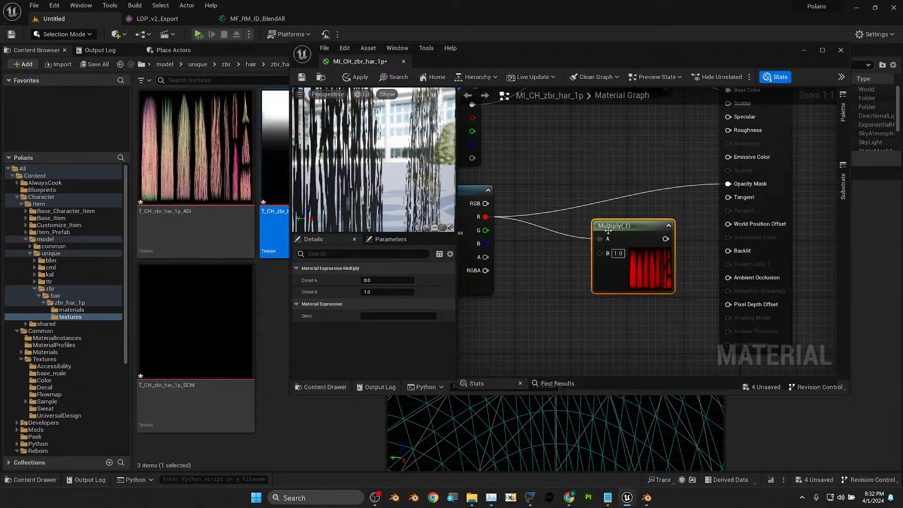
pyautogui.press('Delete')
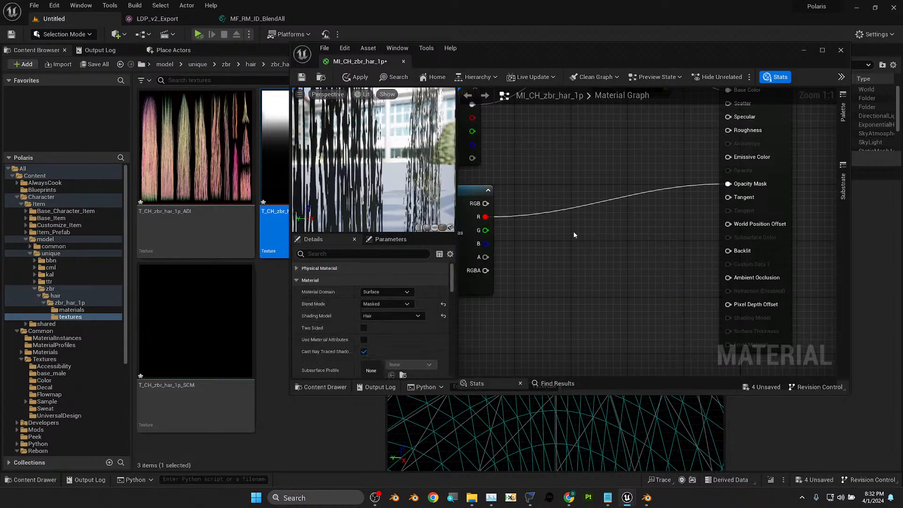
# - Move the Lerp node away from the material output and set RootColor's default value to dark gold, hex sRGB A78221FF
pyautogui.moveTo(604, 208); pyautogui.dragTo(643, 287, button='right')
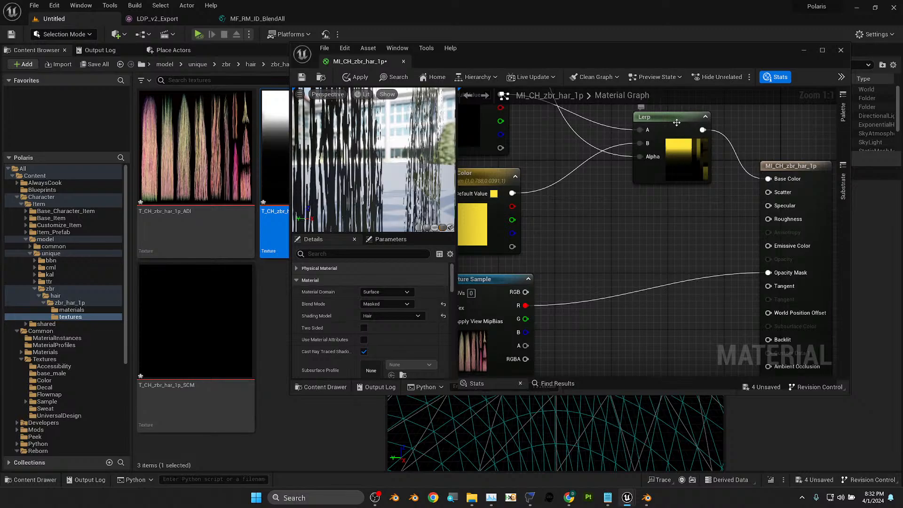
pyautogui.moveTo(677, 123); pyautogui.dragTo(648, 123)
pyautogui.moveTo(335, 197); pyautogui.dragTo(372, 193)
pyautogui.moveTo(590, 190); pyautogui.dragTo(638, 261, button='right')
pyautogui.click(513, 200)
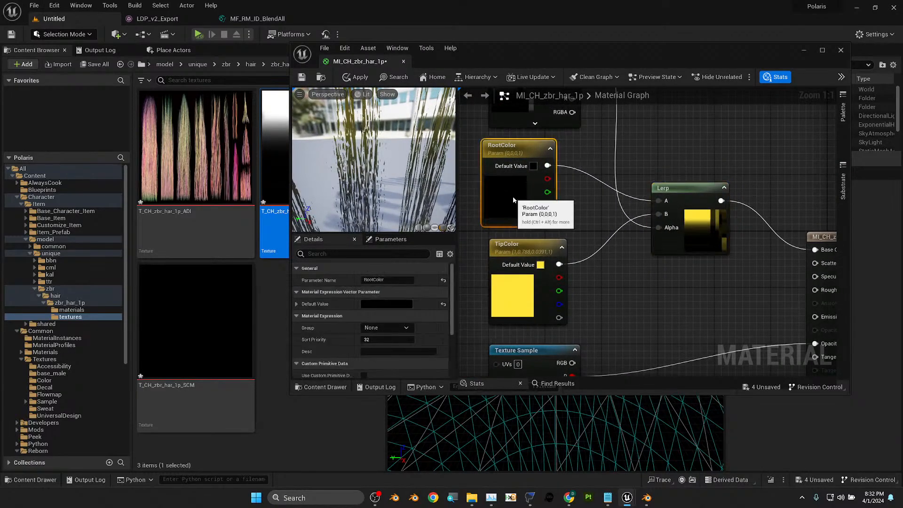
pyautogui.doubleClick(514, 199)
pyautogui.moveTo(582, 288); pyautogui.dragTo(603, 299)
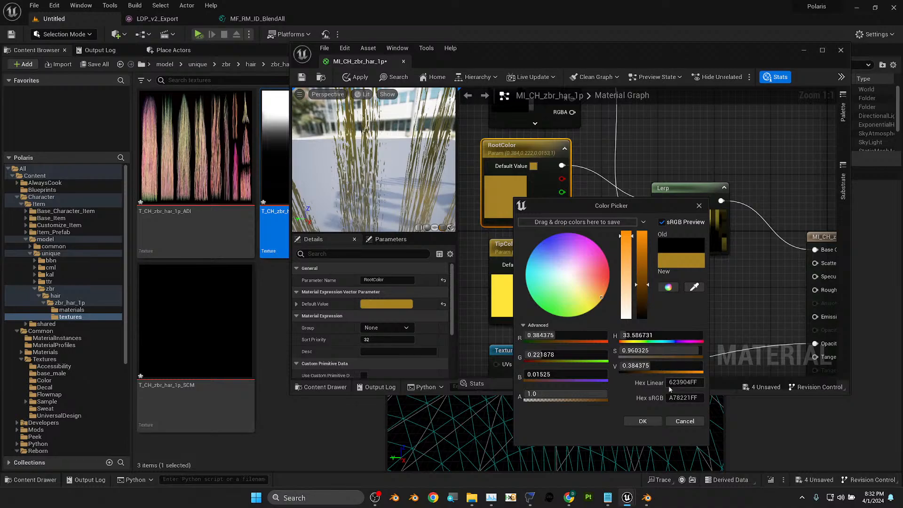
pyautogui.click(642, 421)
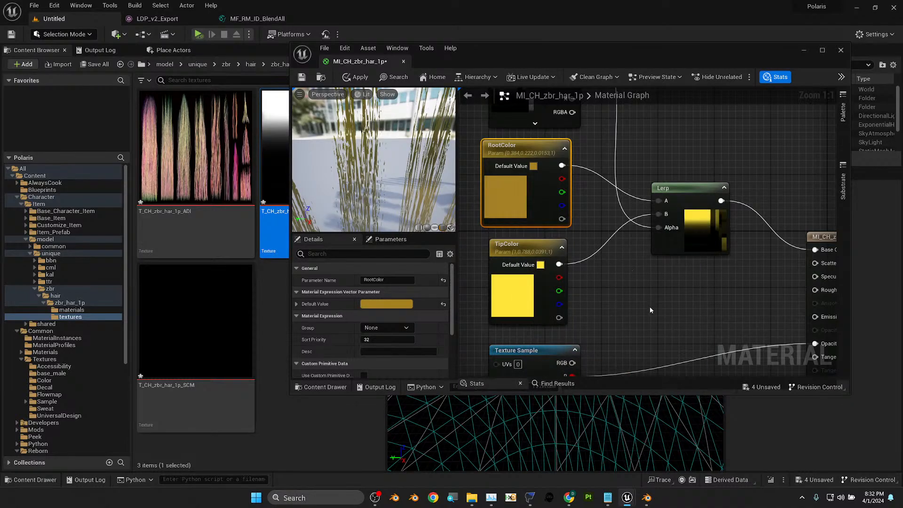
# - Save the MI_CH_zbr_har_1p material
pyautogui.scroll(-2, 650, 306)
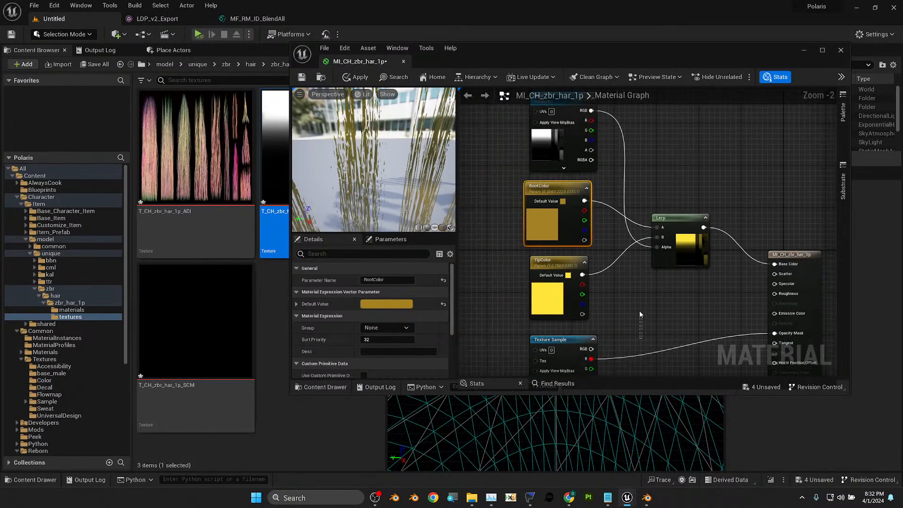
pyautogui.click(556, 269)
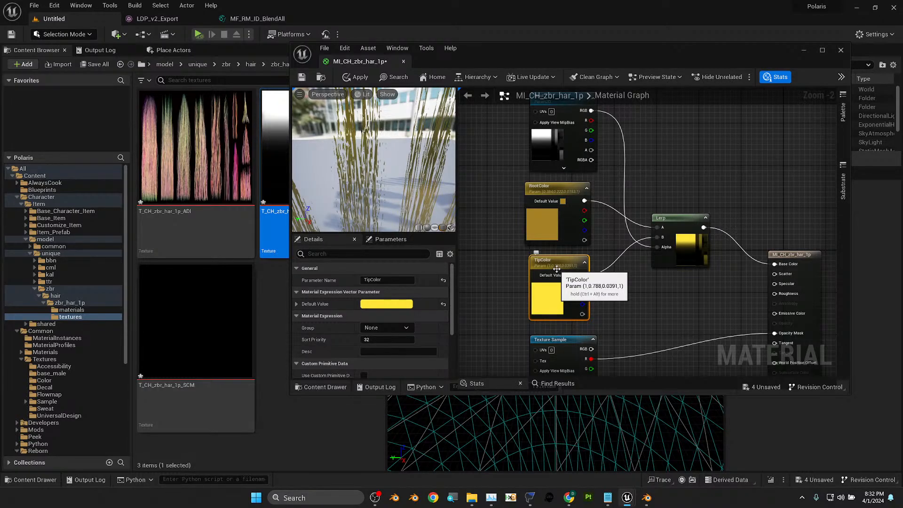
pyautogui.click(619, 306)
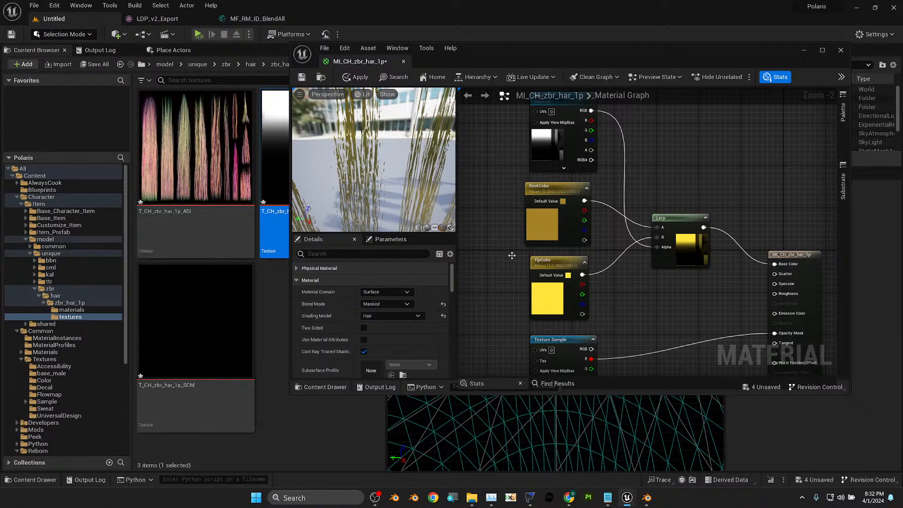
pyautogui.click(302, 77)
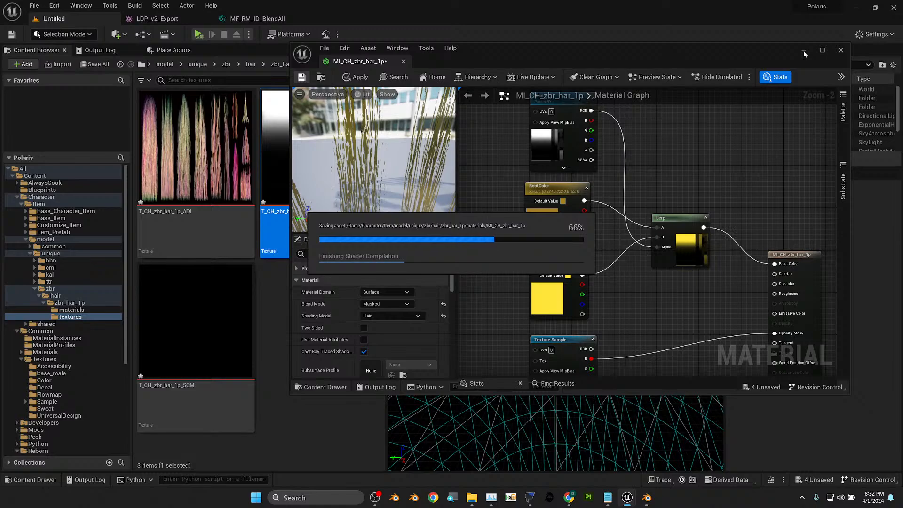
# - Create a new folder named Hair inside Reborn/Character_Custom
pyautogui.click(87, 310)
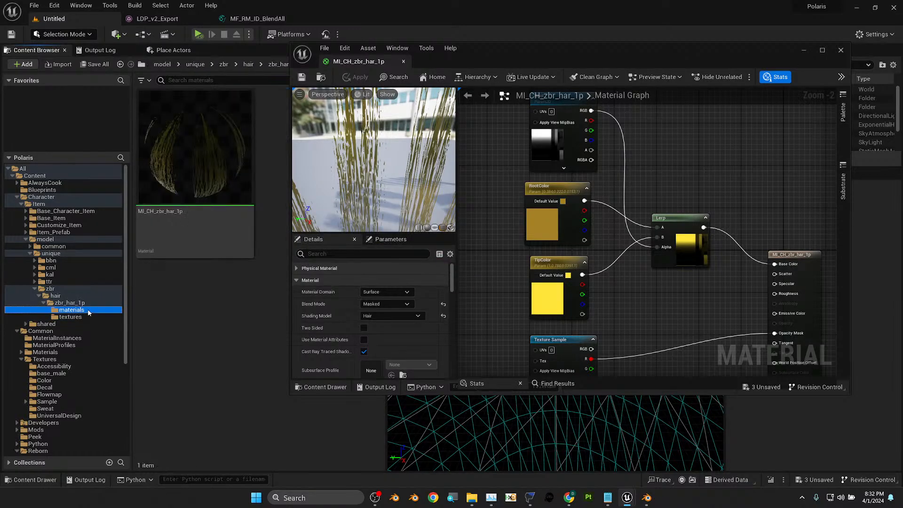
pyautogui.scroll(-7, 51, 417)
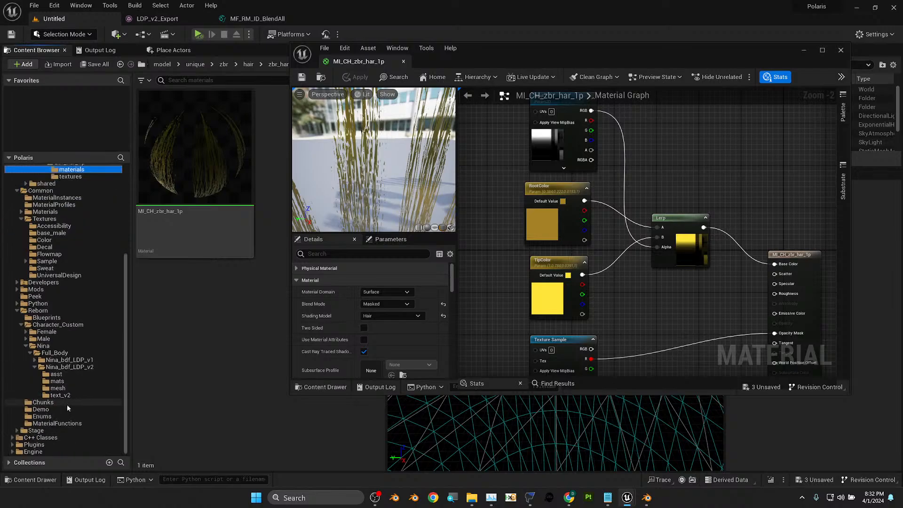
pyautogui.click(26, 346)
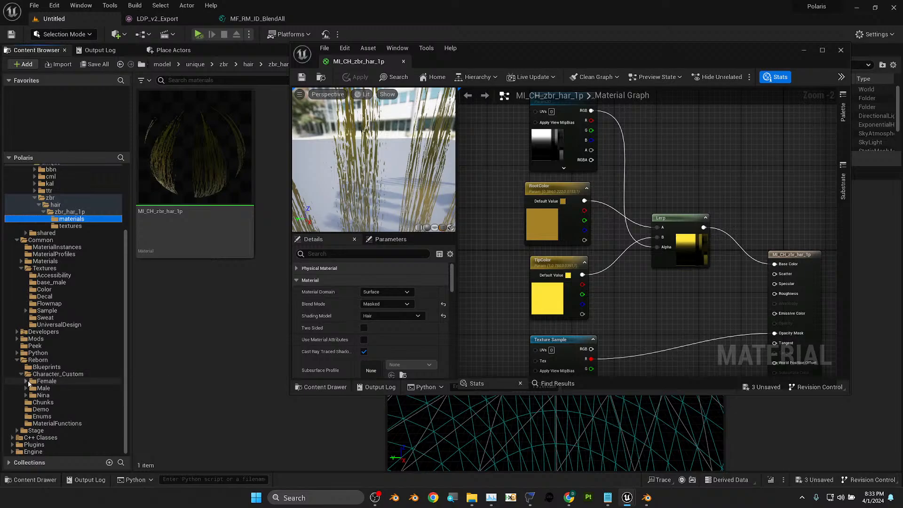
pyautogui.click(62, 375)
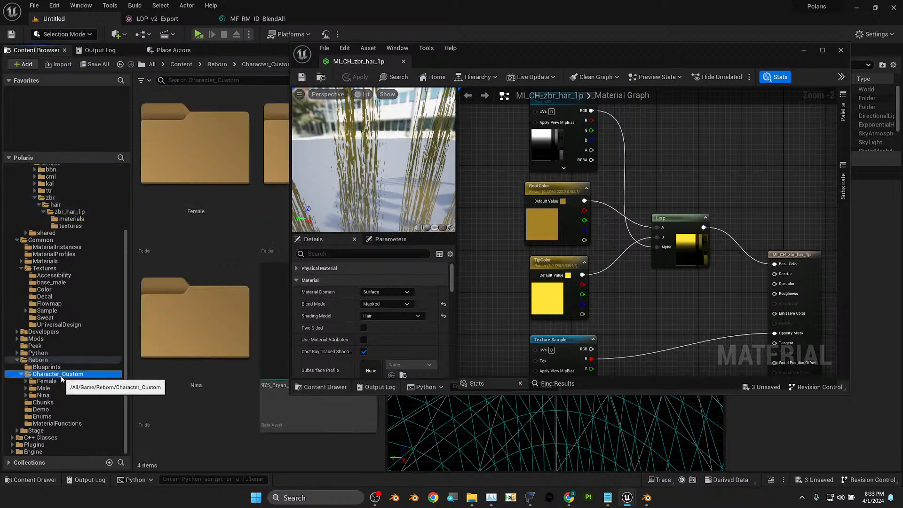
pyautogui.rightClick(175, 438)
pyautogui.click(214, 100)
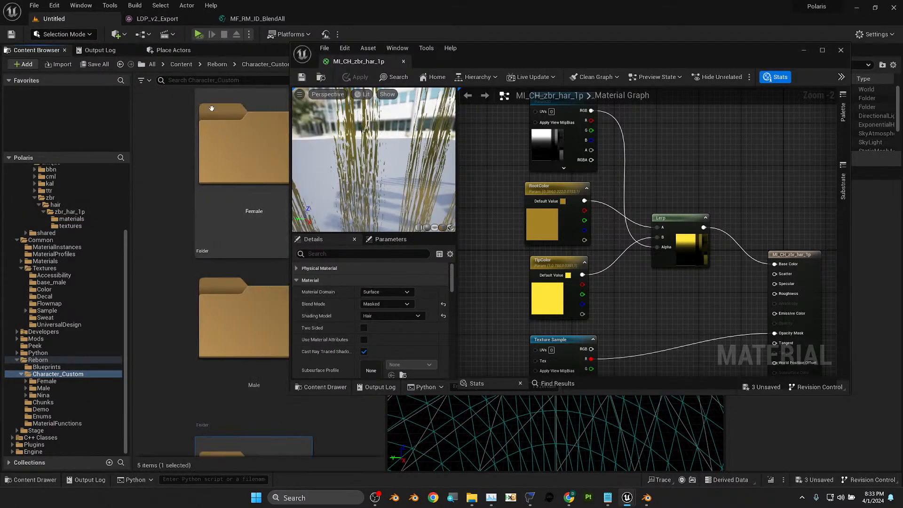
pyautogui.write('Hair')
pyautogui.press('Return')
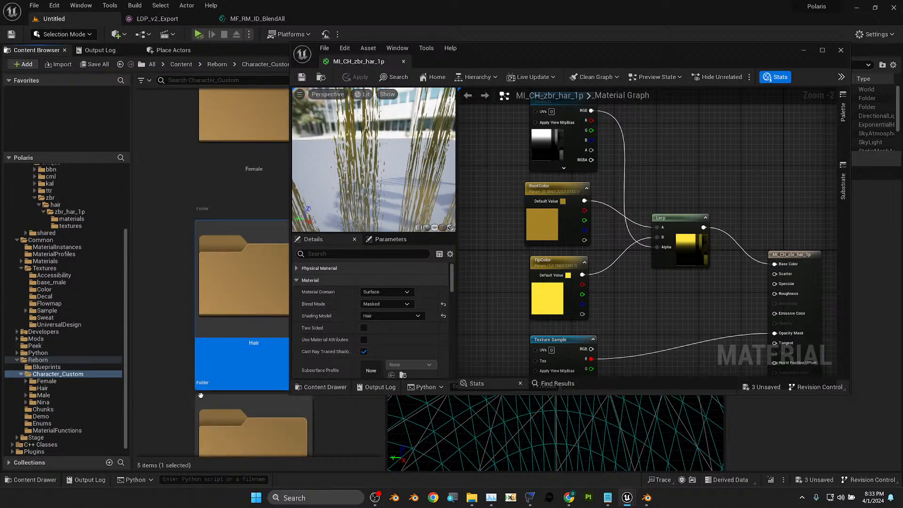
pyautogui.click(230, 413)
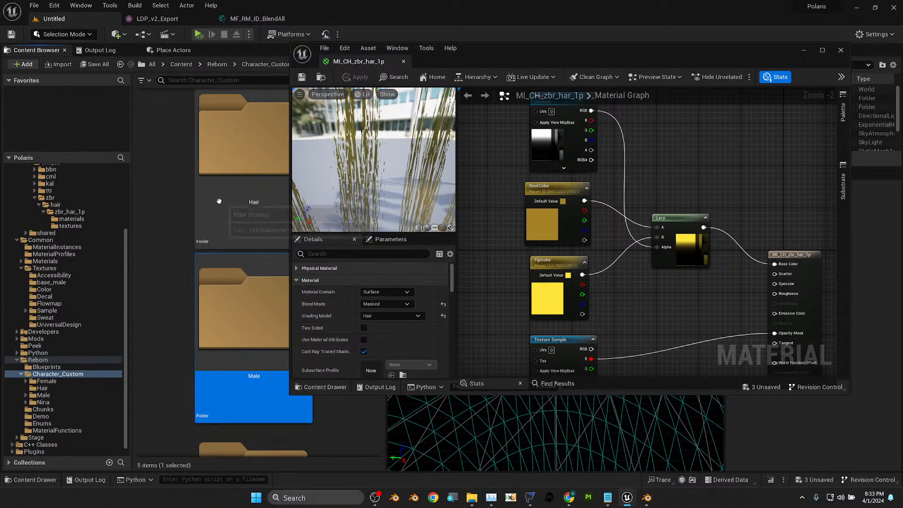
pyautogui.doubleClick(219, 200)
pyautogui.rightClick(221, 224)
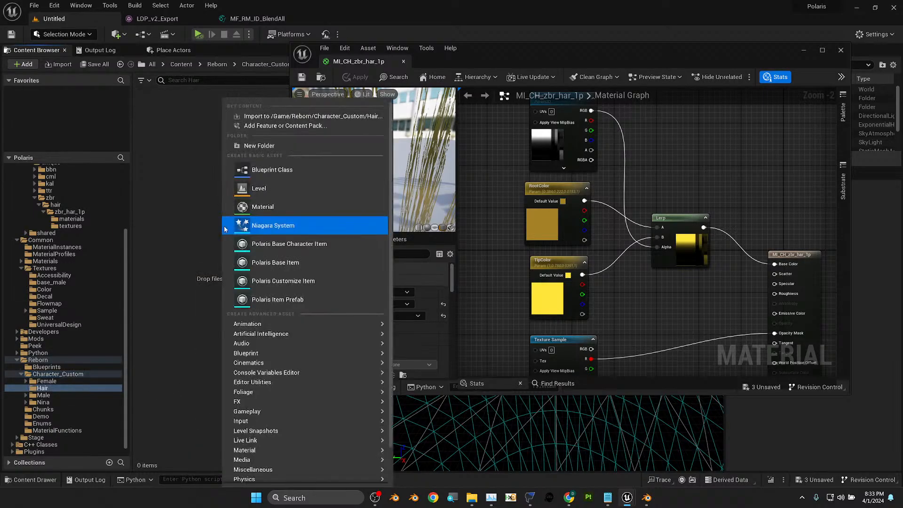
pyautogui.click(180, 244)
# - Move the MI_CH_zbr_har_1p material from the zbr_har_1p/materials folder into Character_Custom/Hair
pyautogui.click(72, 219)
pyautogui.click(181, 179)
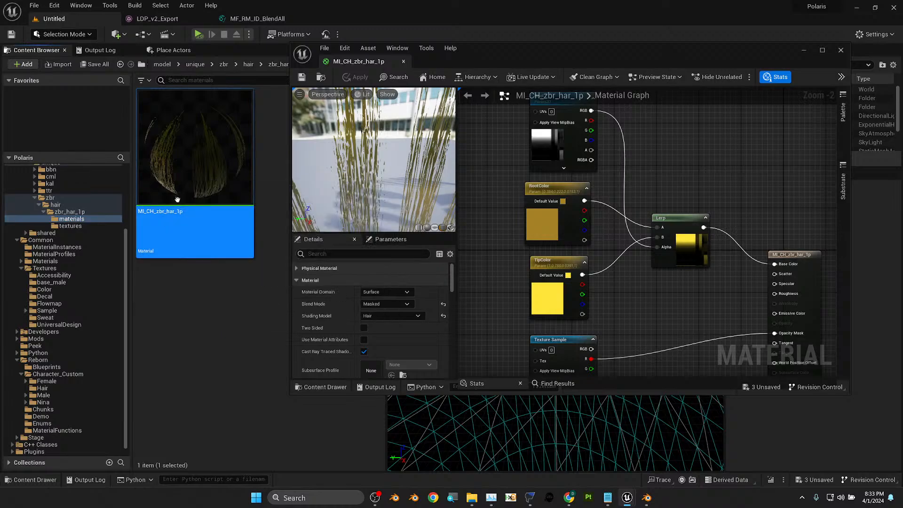
pyautogui.moveTo(185, 171); pyautogui.dragTo(47, 390)
pyautogui.click(74, 407)
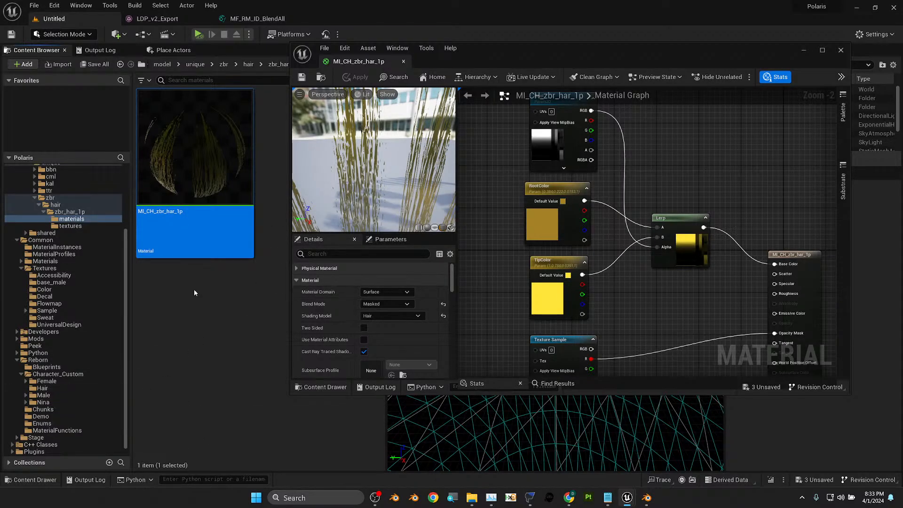
# - Rename the moved material in the Hair folder as M_Temp_Hair_Base
pyautogui.click(43, 388)
pyautogui.click(156, 227)
pyautogui.press('F2')
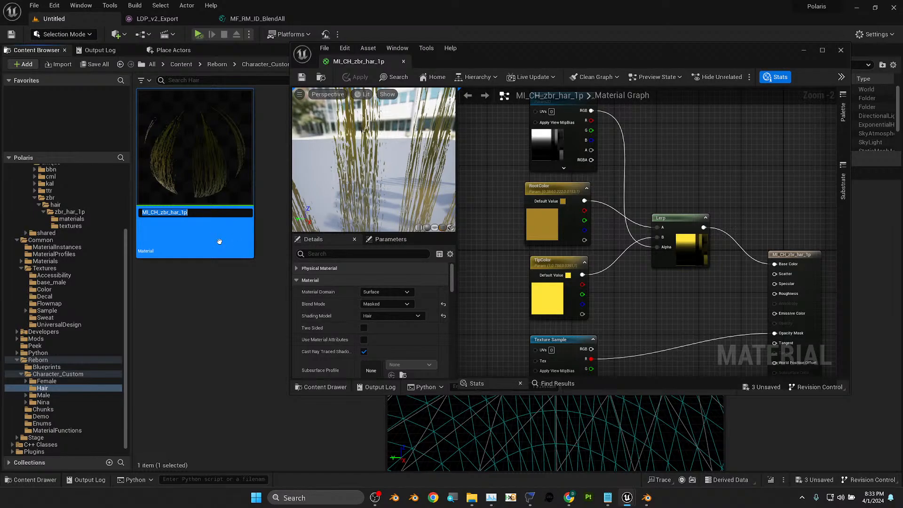
pyautogui.write('M_Temp_Hair_Base')
pyautogui.press('Return')
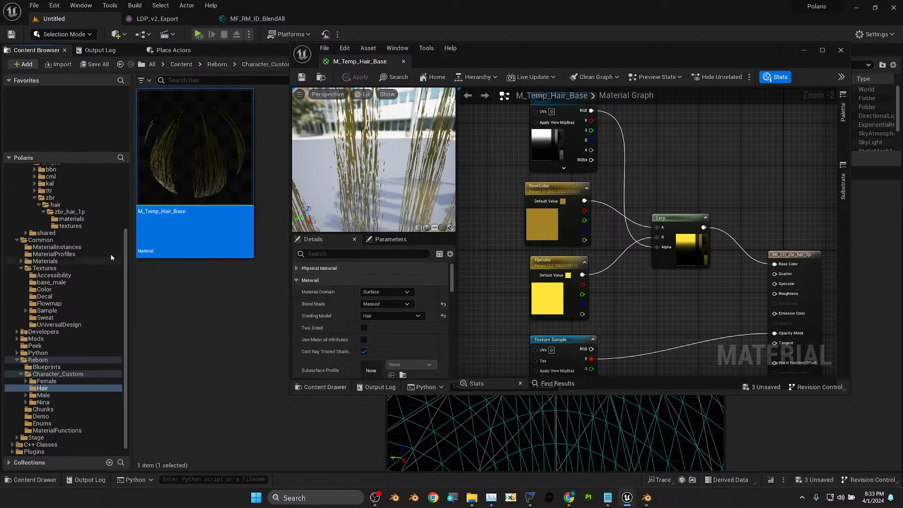
# - Create a material instance named MI_CH_zbr_har_1p in the zbr_har_1p/materials folder
pyautogui.click(73, 219)
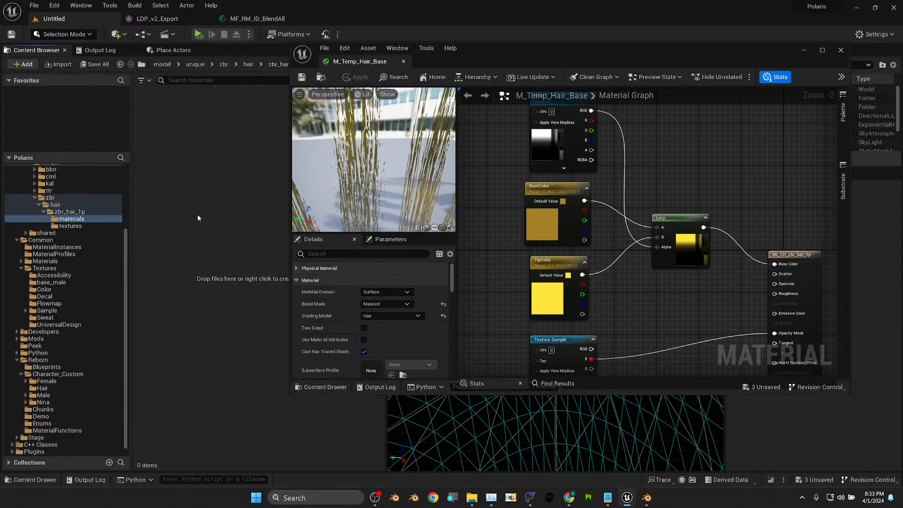
pyautogui.rightClick(198, 217)
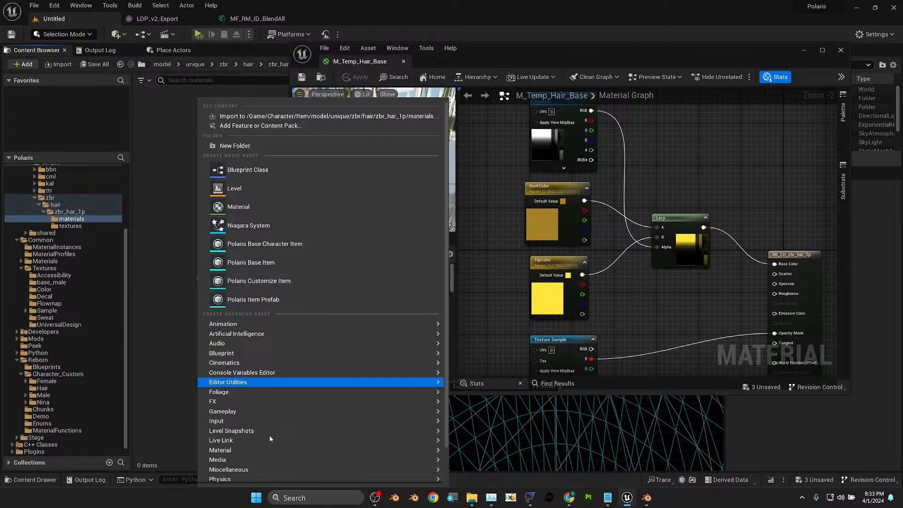
pyautogui.moveTo(251, 451)
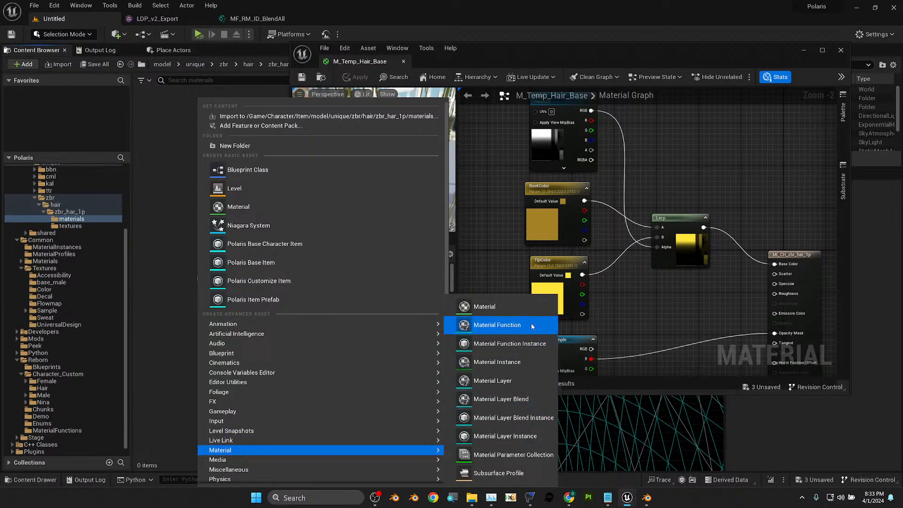
pyautogui.click(524, 365)
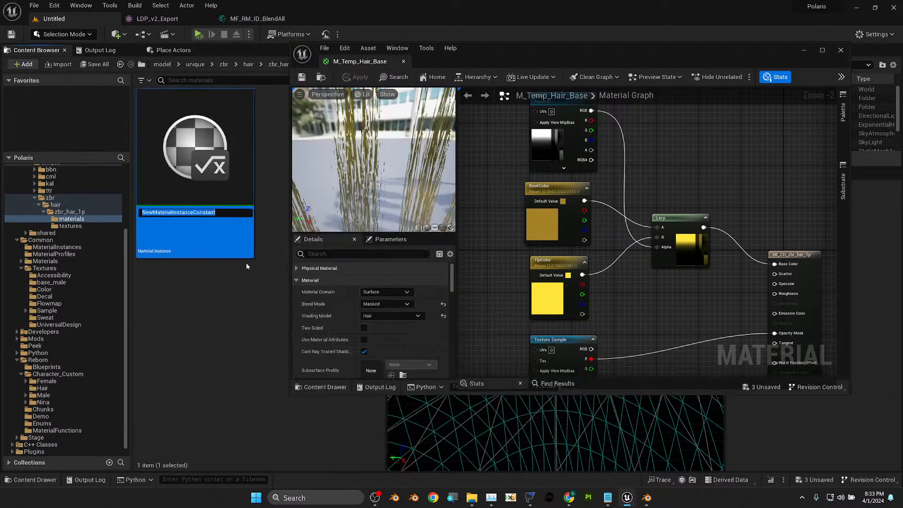
pyautogui.hotkey('ctrl', 'v')
pyautogui.press('Return')
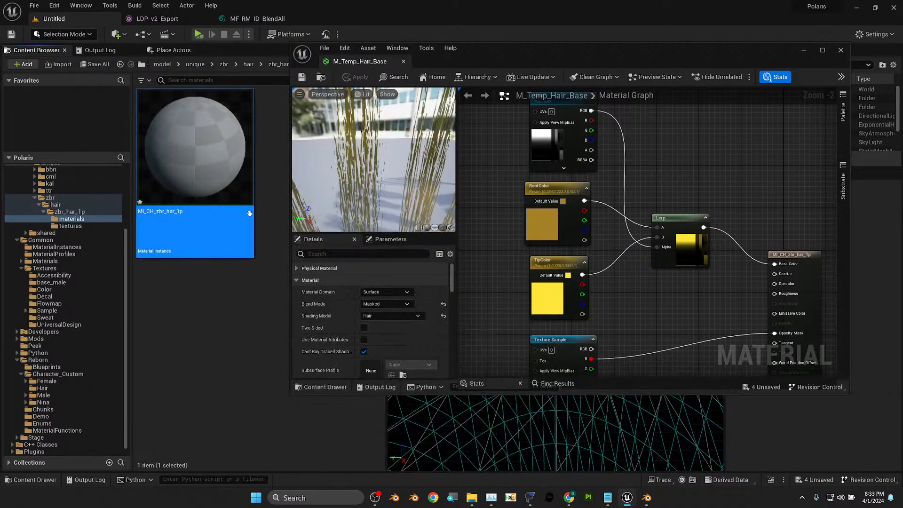
# - Open the MI_CH_zbr_har_1p instance and set its parent to M_Temp_Hair_Base
pyautogui.doubleClick(208, 165)
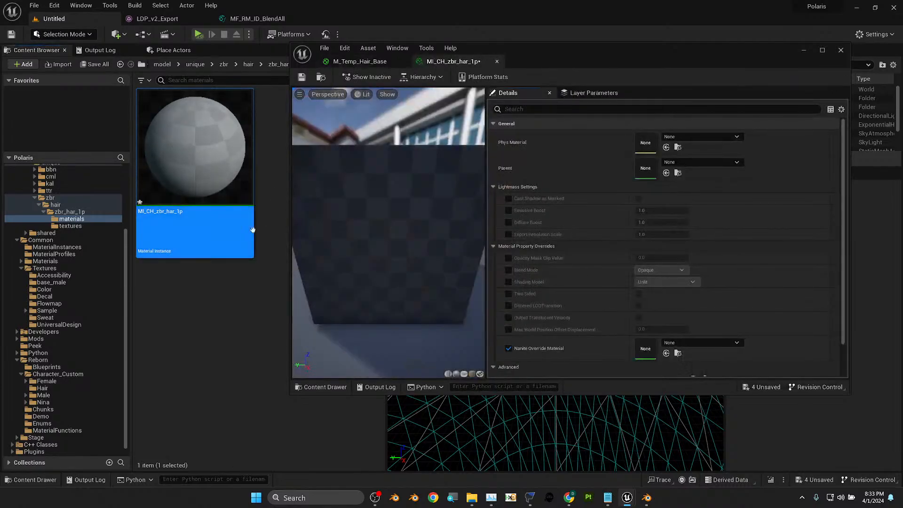
pyautogui.click(684, 162)
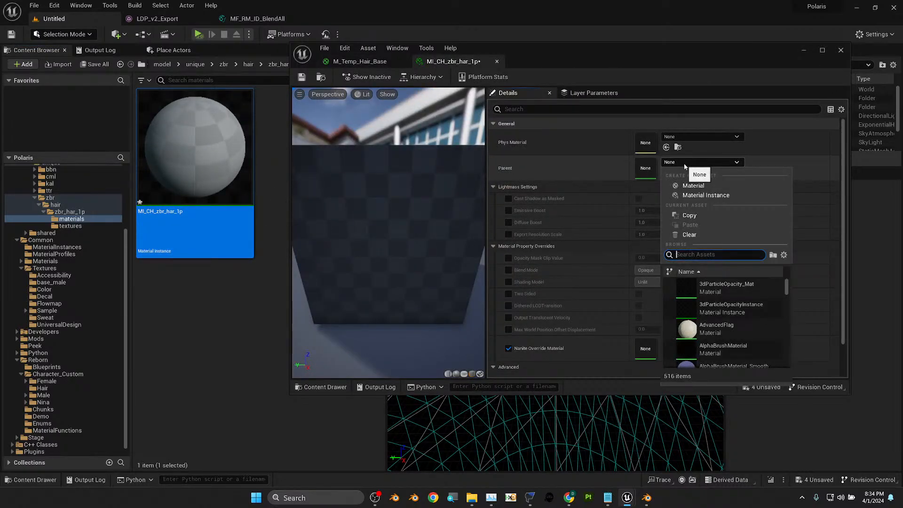
pyautogui.write('hair')
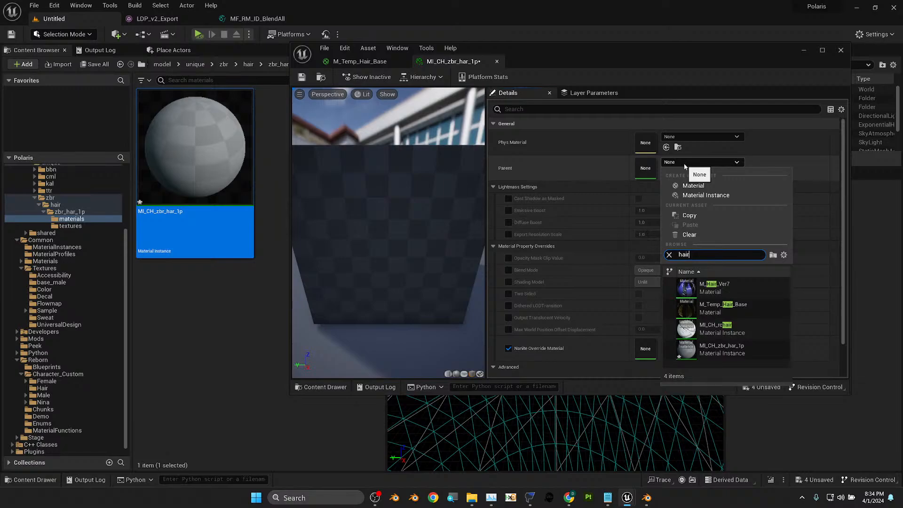
pyautogui.click(735, 309)
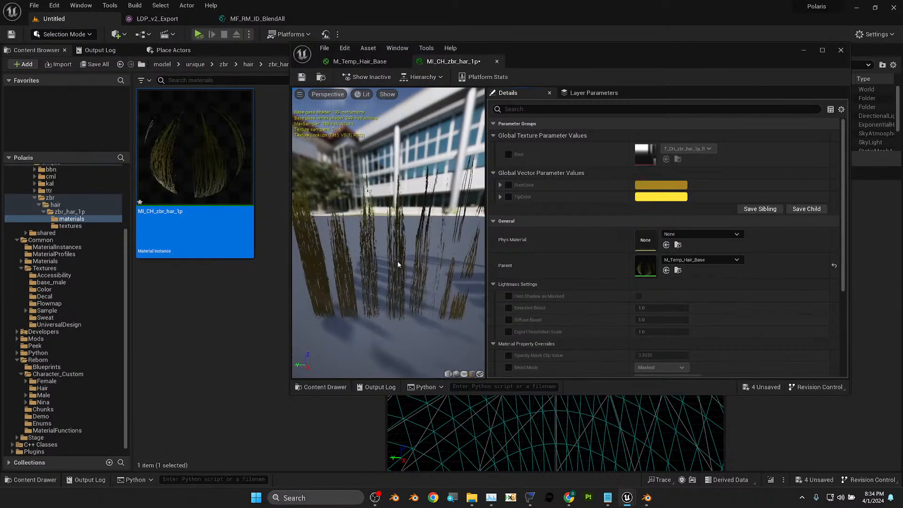
pyautogui.moveTo(388, 233); pyautogui.dragTo(420, 230)
pyautogui.click(644, 185)
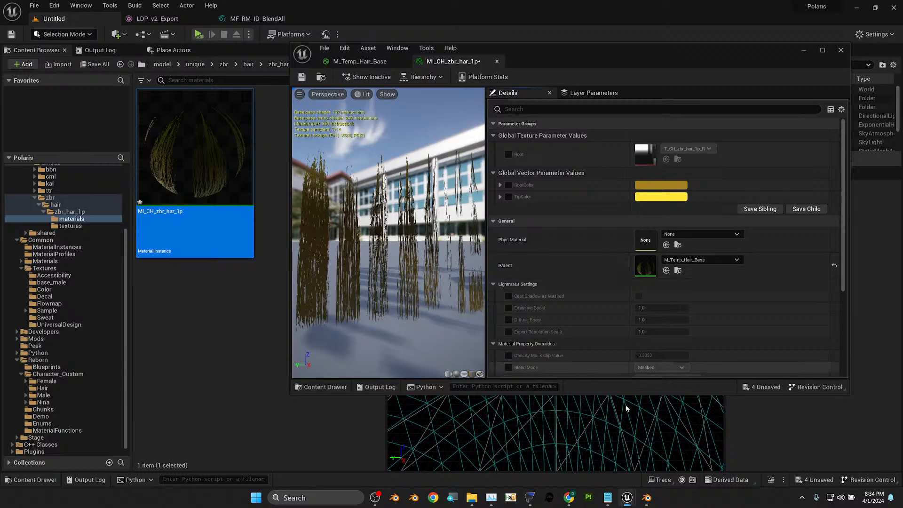
# - Switch to FModel and check the parent material's object name at the start of the MI_CH_zbr_har_1p properties
pyautogui.moveTo(527, 505)
pyautogui.click(489, 452)
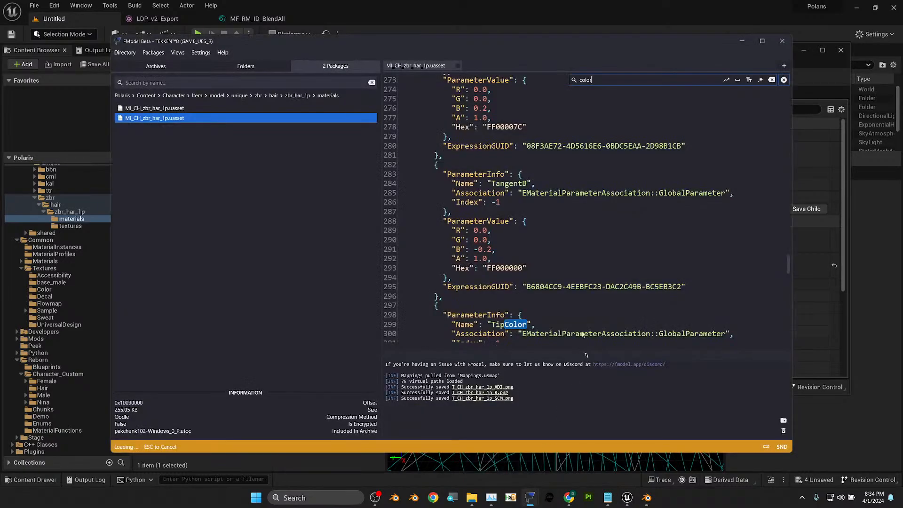
pyautogui.scroll(2, 468, 166)
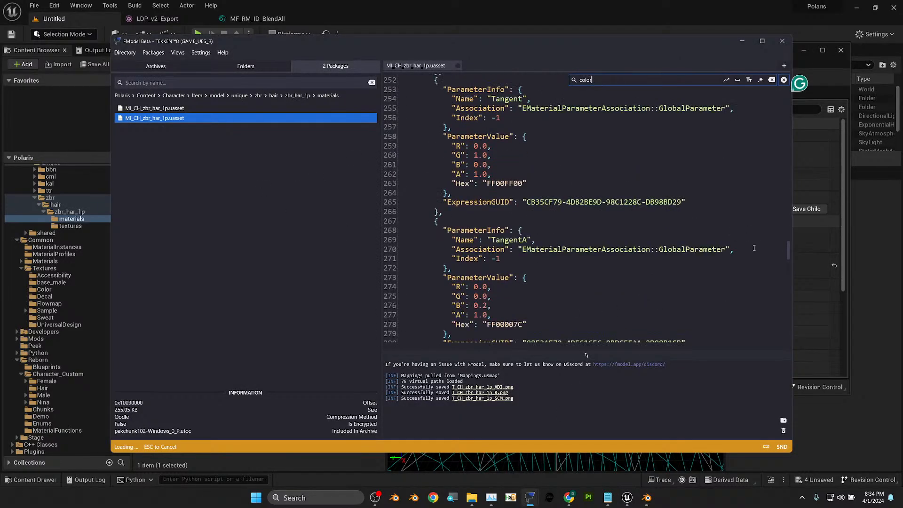
pyautogui.moveTo(789, 252); pyautogui.dragTo(789, 91)
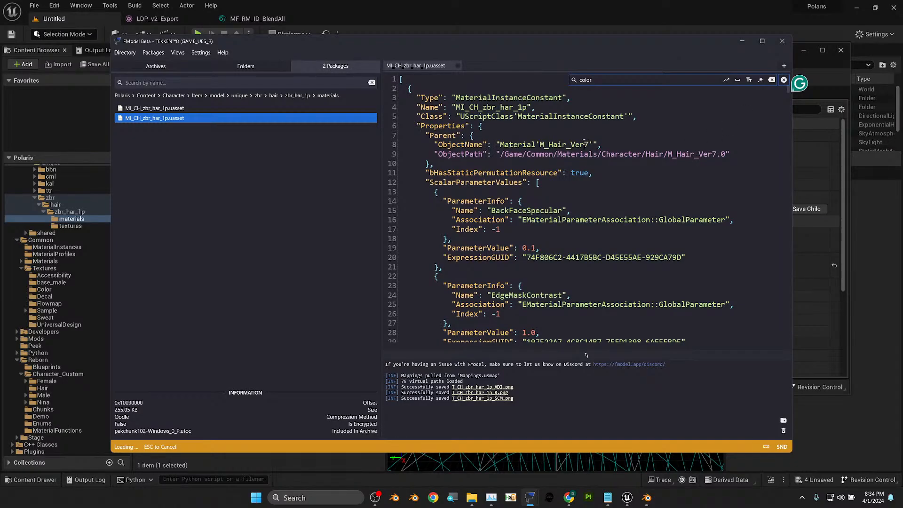
pyautogui.moveTo(589, 144); pyautogui.dragTo(539, 142)
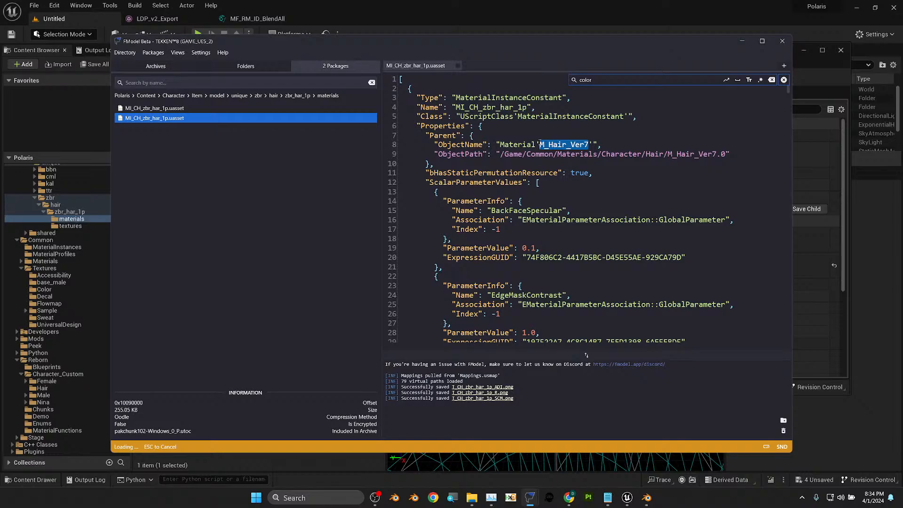
pyautogui.click(740, 42)
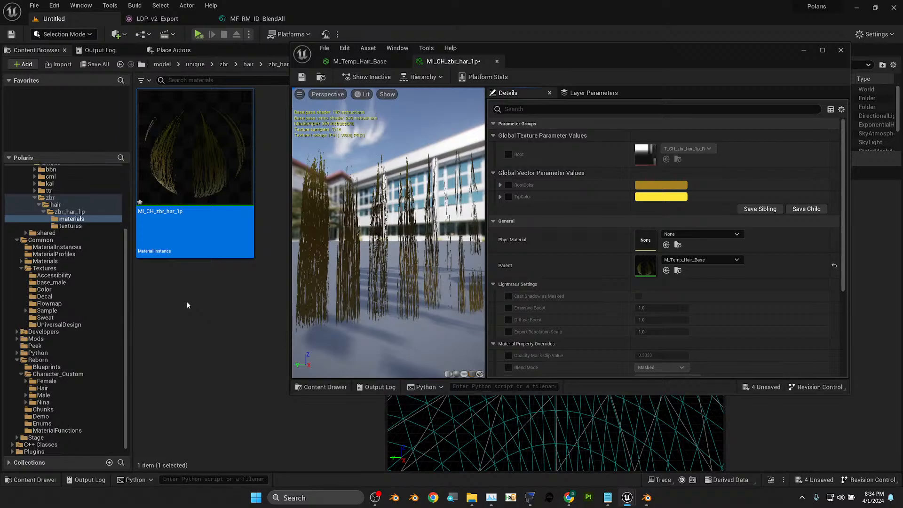
# - In the M_Temp_Hair_Base graph, convert the opacity mask's Texture Sample to a parameter named ADI
pyautogui.moveTo(396, 257); pyautogui.dragTo(463, 259)
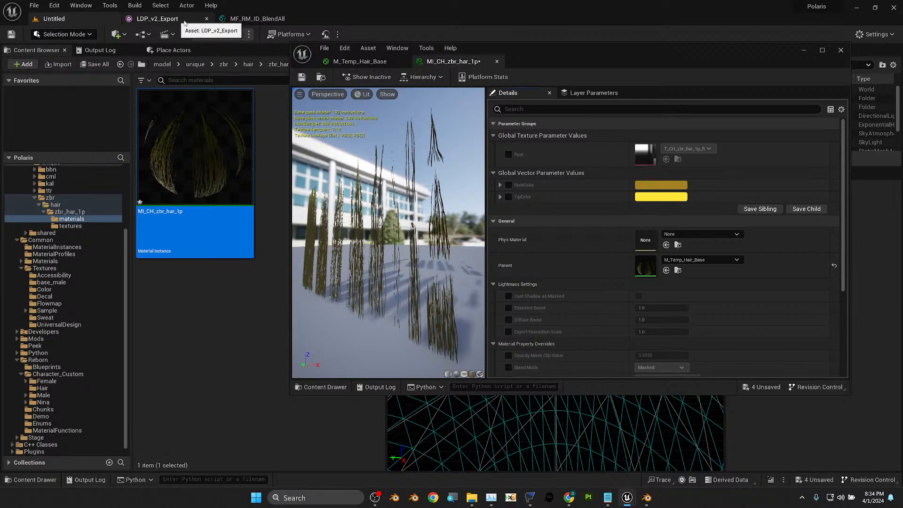
pyautogui.click(368, 63)
pyautogui.moveTo(614, 330); pyautogui.dragTo(615, 206, button='right')
pyautogui.click(557, 215)
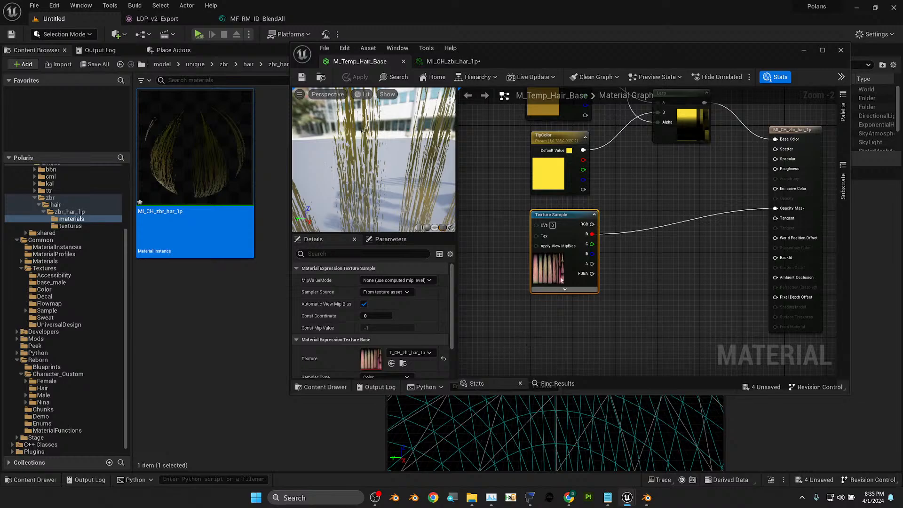
pyautogui.rightClick(564, 218)
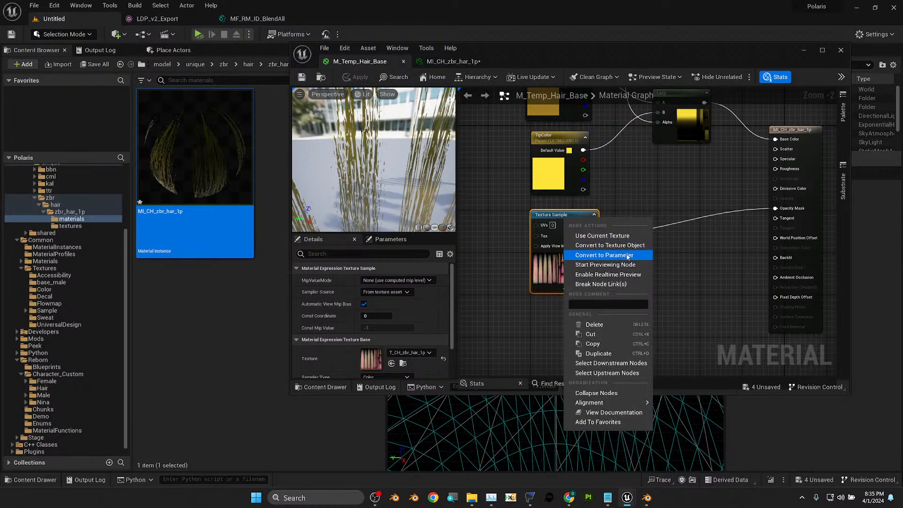
pyautogui.click(604, 255)
pyautogui.write('A')
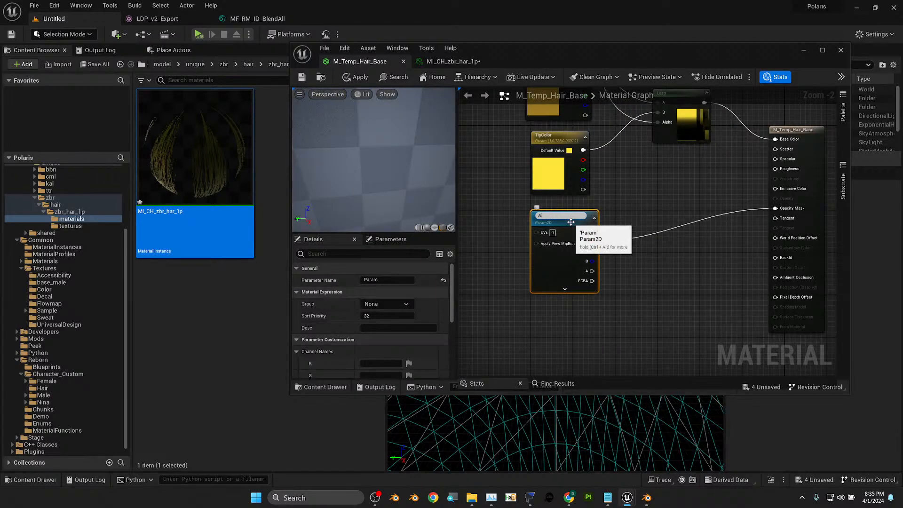
pyautogui.write('DI')
pyautogui.press('Return')
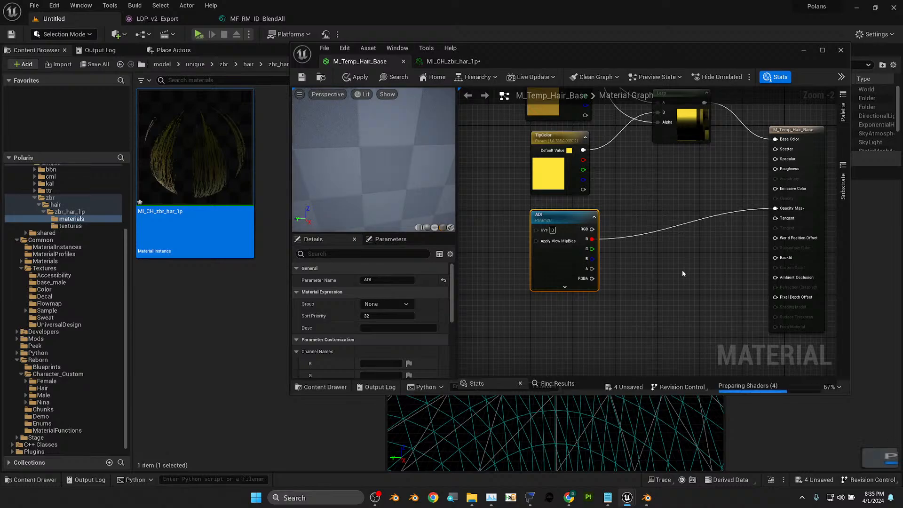
# - Connect the ADI texture's G channel to Pixel Depth Offset and its B channel to Scatter
pyautogui.moveTo(682, 270); pyautogui.dragTo(637, 278, button='right')
pyautogui.moveTo(547, 257); pyautogui.dragTo(730, 305)
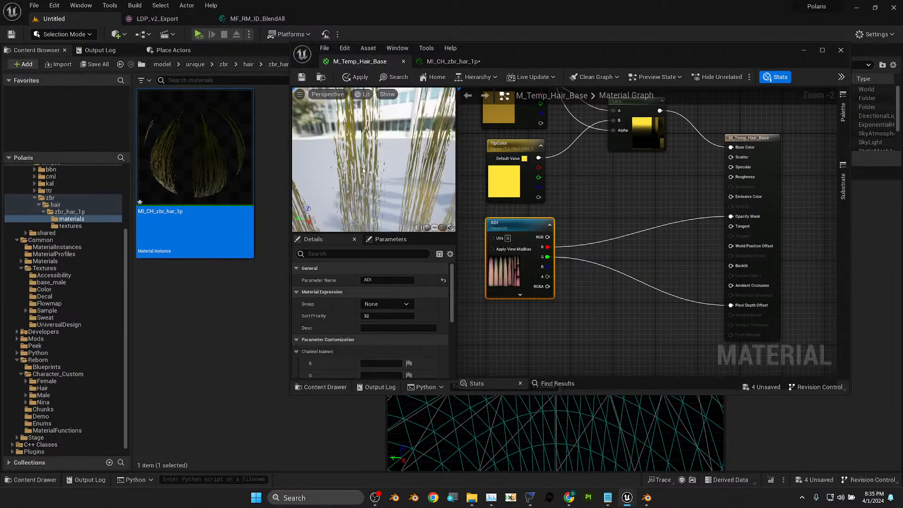
pyautogui.moveTo(374, 160)
pyautogui.mouseDown()
pyautogui.moveTo(439, 157)
pyautogui.moveTo(369, 158)
pyautogui.moveTo(350, 172)
pyautogui.moveTo(386, 164)
pyautogui.mouseUp()
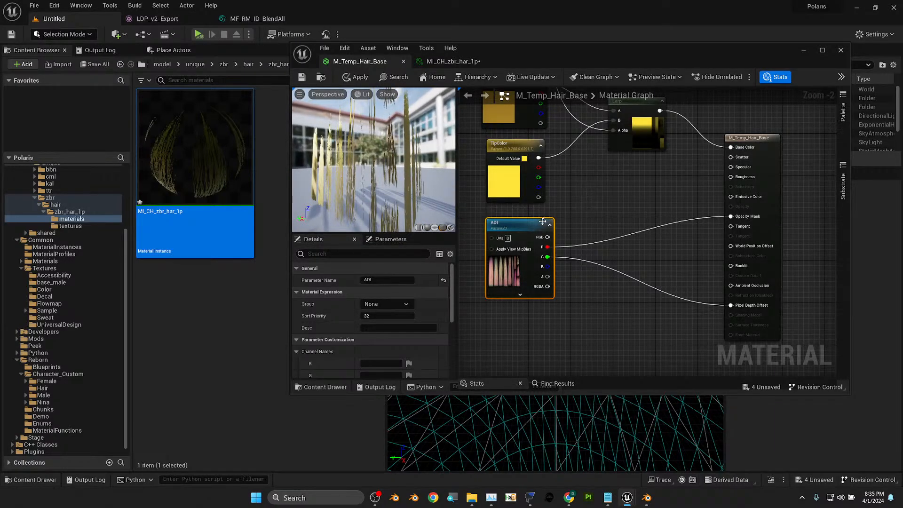
pyautogui.moveTo(542, 222); pyautogui.dragTo(538, 222)
pyautogui.moveTo(540, 266); pyautogui.dragTo(730, 157)
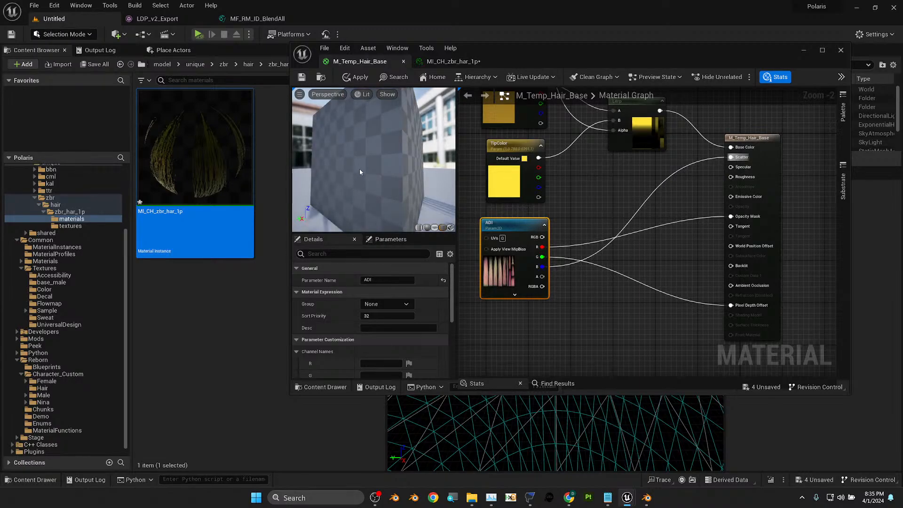
# - Tidy the M_Temp_Hair_Base graph by moving the Lerp node slightly up between the color parameters and the material output
pyautogui.moveTo(359, 168); pyautogui.dragTo(385, 165)
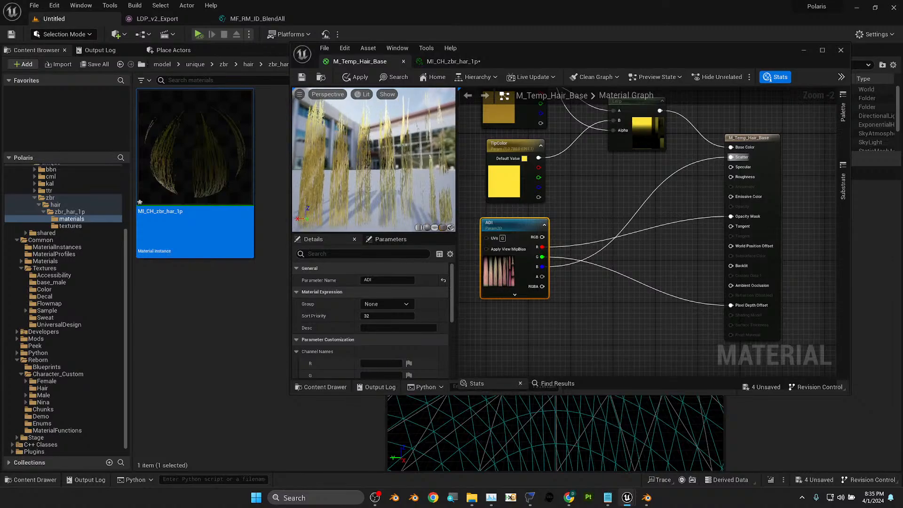
pyautogui.moveTo(654, 243); pyautogui.dragTo(625, 259, button='right')
pyautogui.scroll(1, 628, 256)
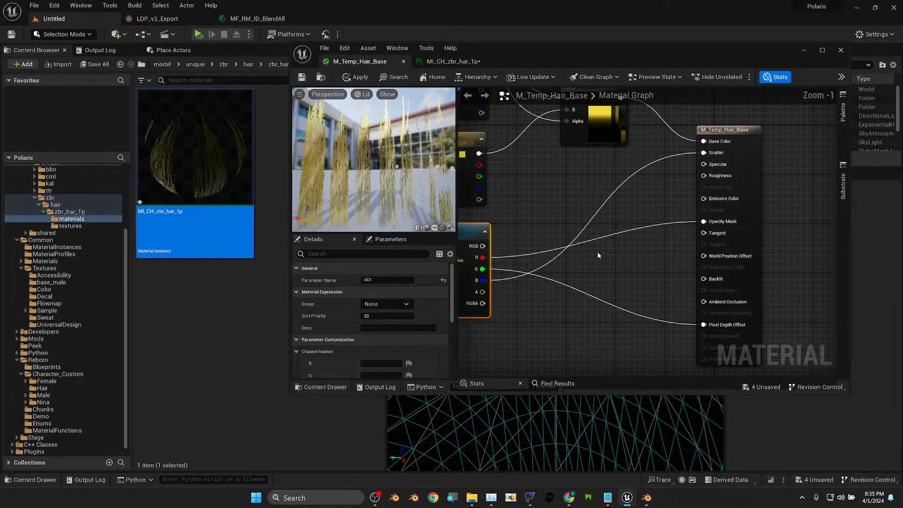
pyautogui.moveTo(579, 204); pyautogui.dragTo(662, 258, button='right')
pyautogui.moveTo(674, 143); pyautogui.dragTo(650, 142)
pyautogui.moveTo(588, 209); pyautogui.dragTo(589, 272, button='right')
pyautogui.moveTo(574, 167); pyautogui.dragTo(558, 264, button='right')
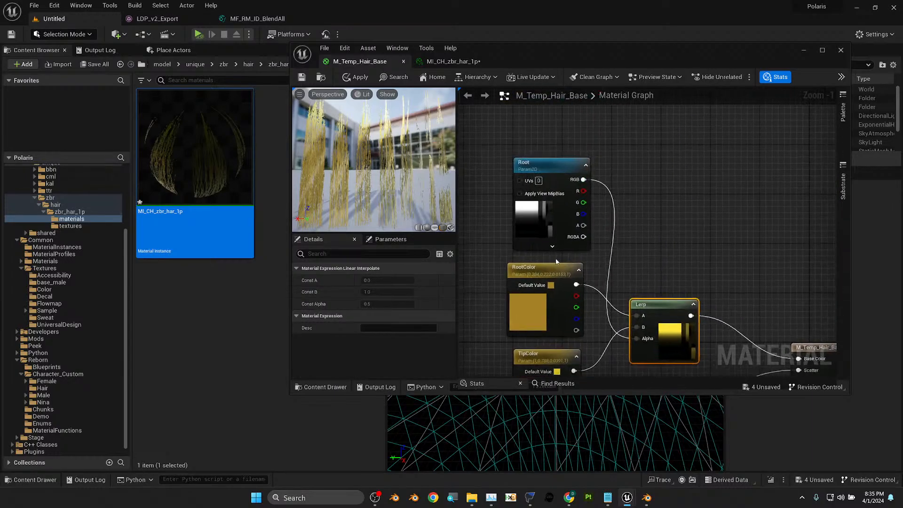
pyautogui.moveTo(639, 310); pyautogui.dragTo(618, 197, button='right')
pyautogui.scroll(-2, 632, 220)
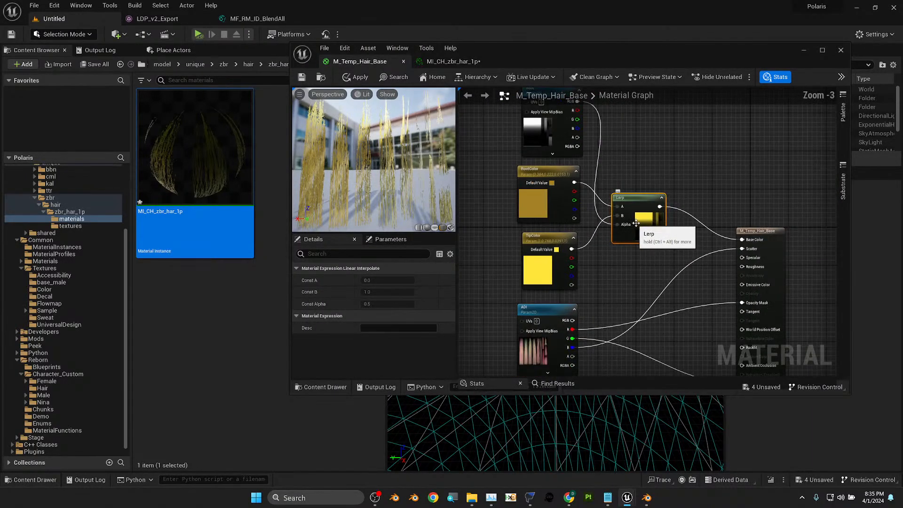
pyautogui.moveTo(638, 194); pyautogui.dragTo(648, 177)
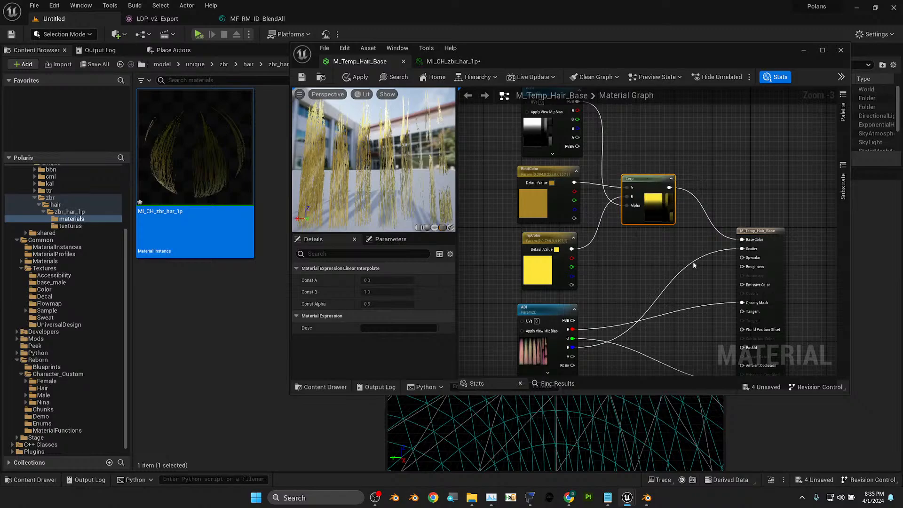
pyautogui.moveTo(695, 260); pyautogui.dragTo(622, 219, button='right')
pyautogui.scroll(-2, 622, 218)
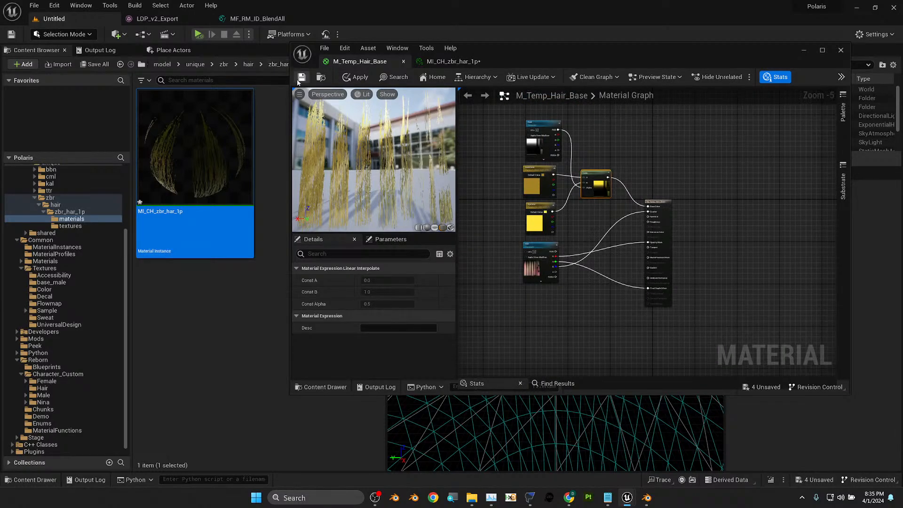
# - Save M_Temp_Hair_Base and close both the base material and the MI_CH_zbr_har_1p instance
pyautogui.click(301, 78)
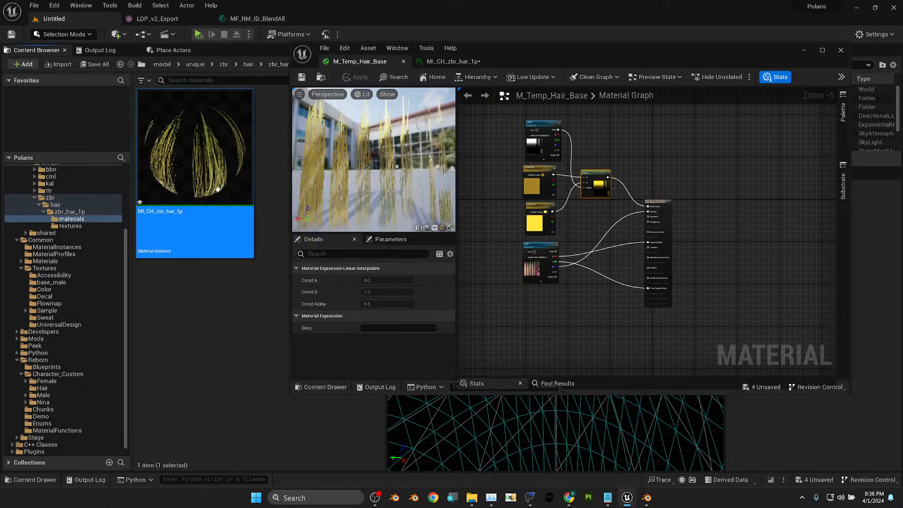
pyautogui.click(404, 61)
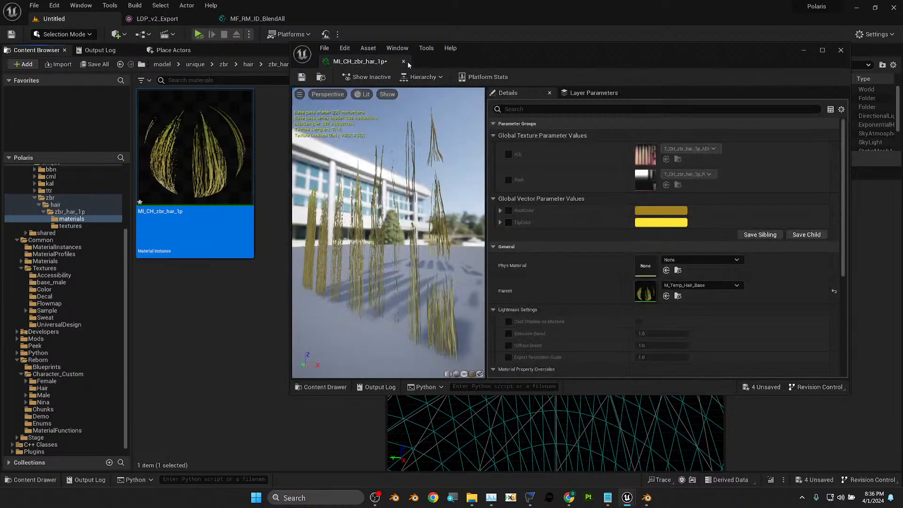
pyautogui.click(403, 62)
# - Copy the asset name of the MI_CH_zbr_har_1p material instance in the zbr_har_1p materials folder
pyautogui.click(226, 262)
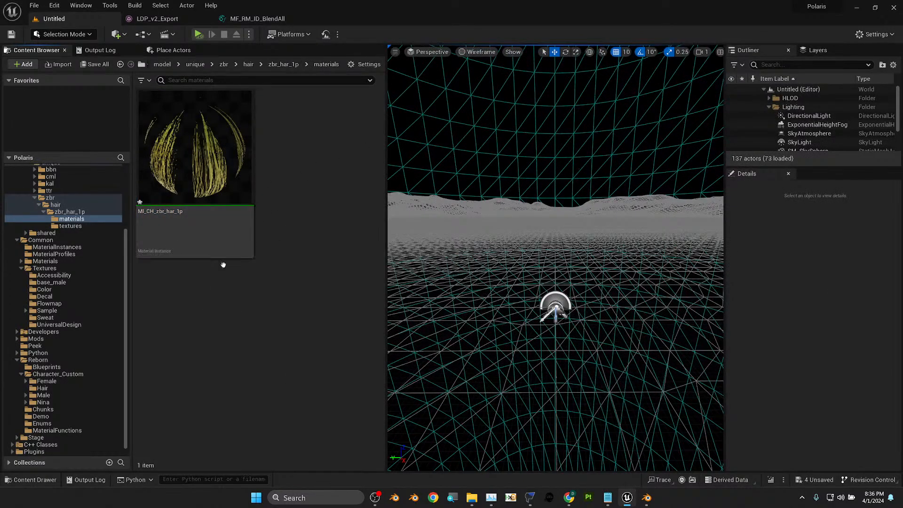
pyautogui.click(167, 233)
pyautogui.click(201, 219)
pyautogui.hotkey('ctrl', 'c')
pyautogui.click(264, 272)
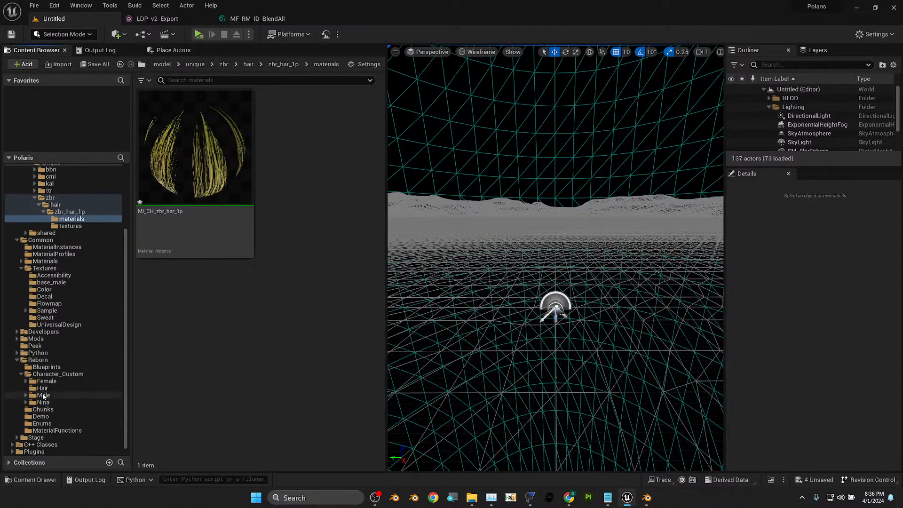
# - Open the LDP_v2_Export skeletal mesh from the mesh folder of Nina_bdf_LDP_v2
pyautogui.click(28, 381)
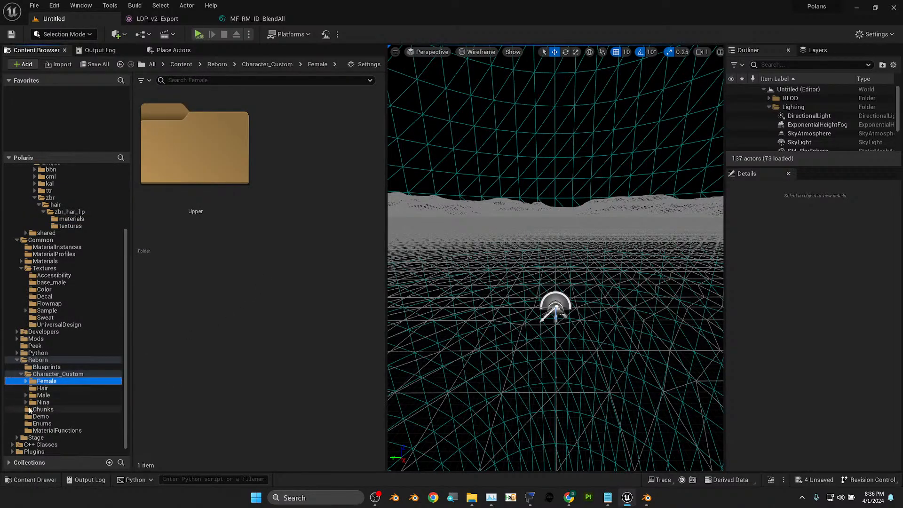
pyautogui.click(26, 402)
pyautogui.click(35, 423)
pyautogui.click(58, 444)
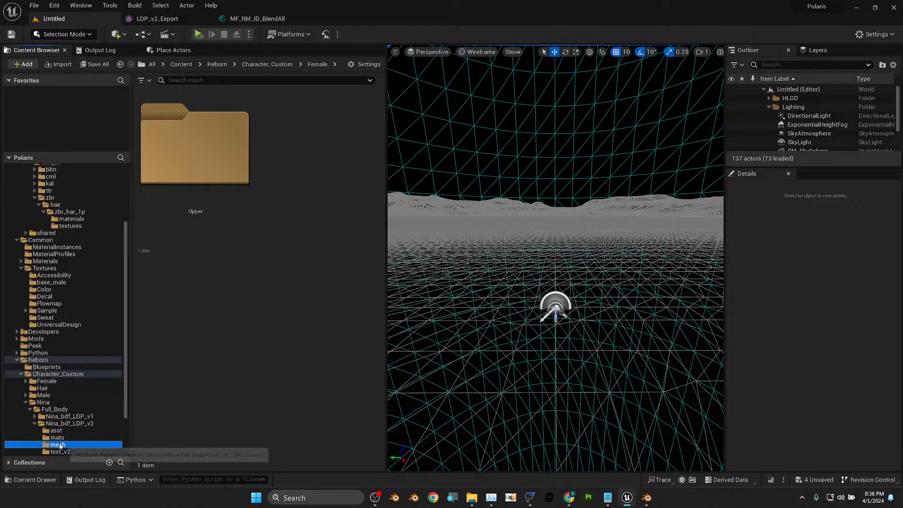
pyautogui.doubleClick(178, 178)
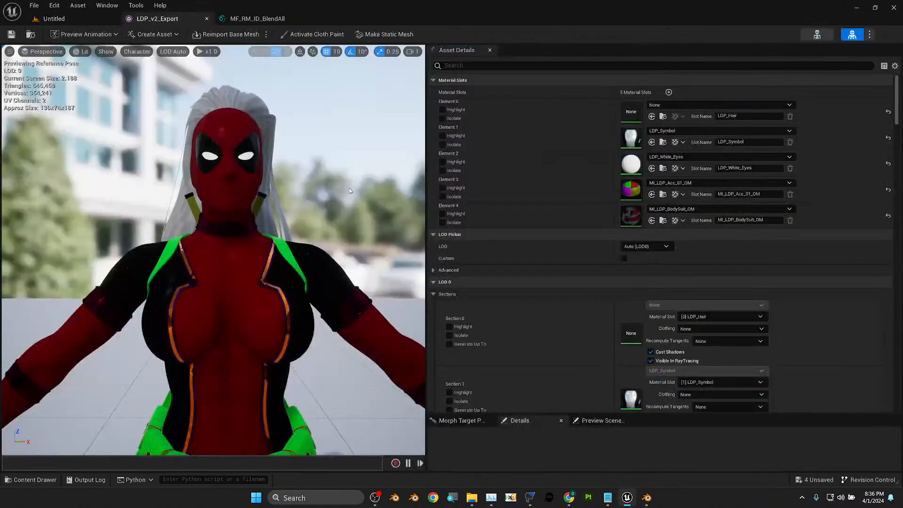
# - Assign the new MI_CH_zbr_har_1p instance to the LDP_Hair material slot
pyautogui.click(701, 106)
pyautogui.hotkey('ctrl', 'v')
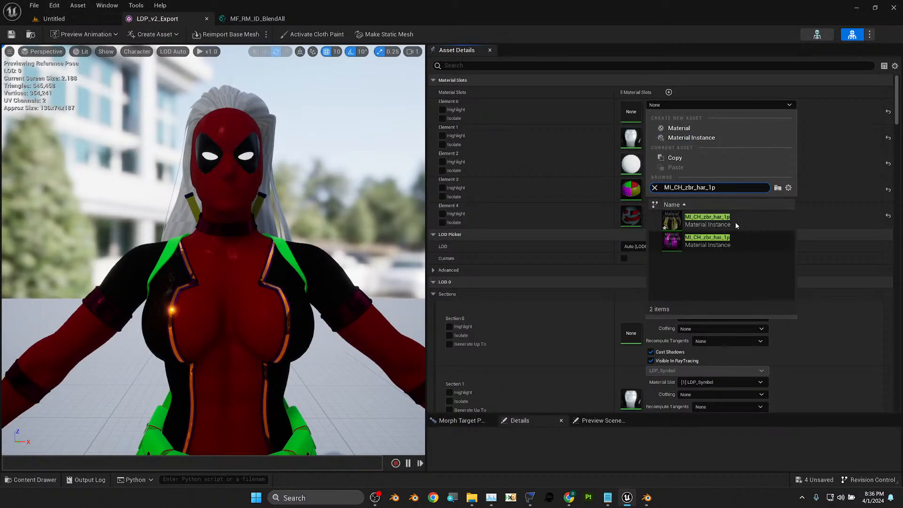
pyautogui.click(708, 226)
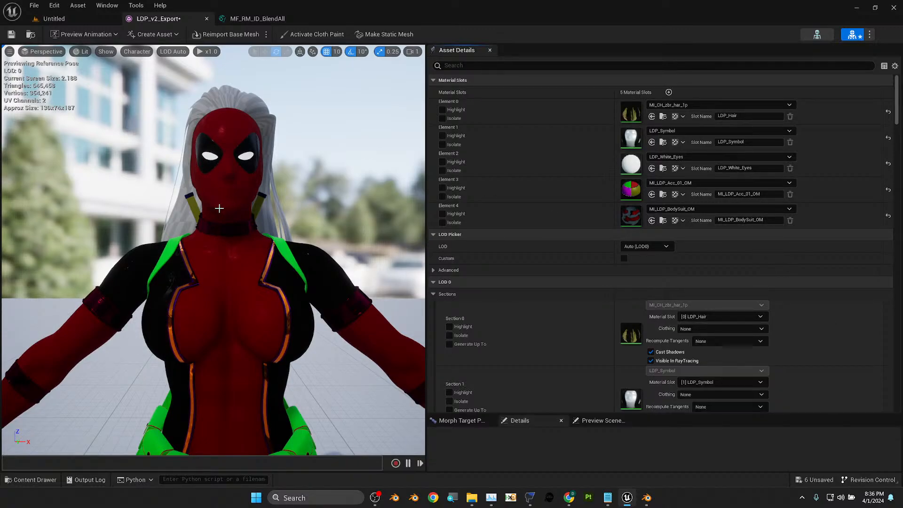
# - Examine the character's ponytail with the new hair material from the side and the front
pyautogui.scroll(-5, 220, 208)
pyautogui.scroll(5, 220, 208)
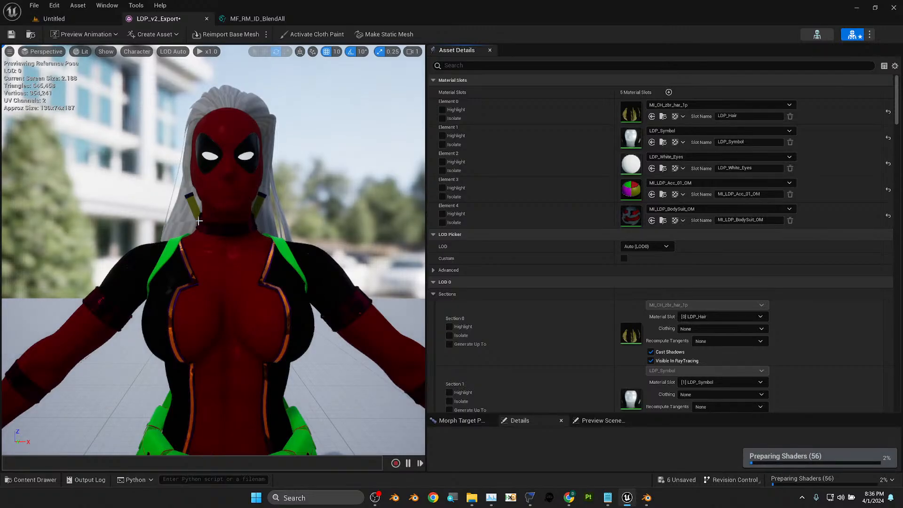
pyautogui.keyDown('alt'); pyautogui.moveTo(190, 227); pyautogui.dragTo(322, 227); pyautogui.keyUp('alt')
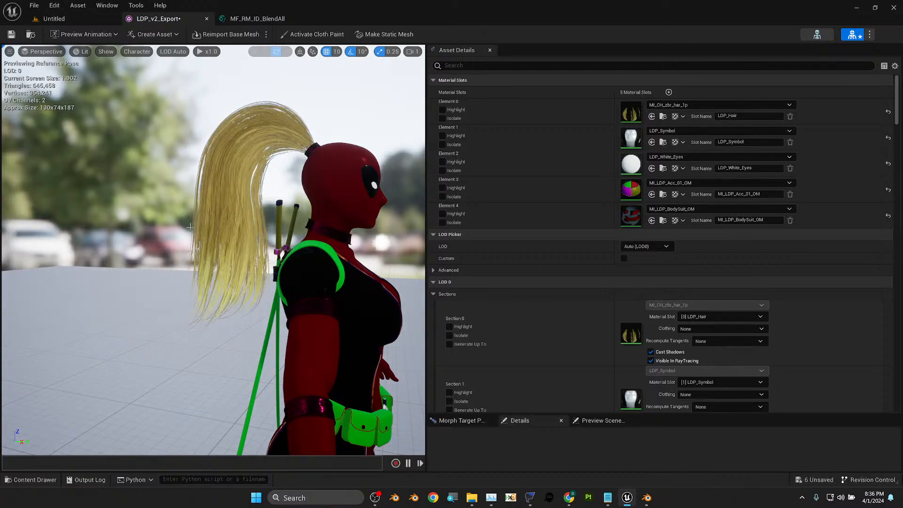
pyautogui.moveTo(237, 253); pyautogui.dragTo(117, 207)
pyautogui.scroll(-5, 185, 285)
pyautogui.scroll(5, 205, 301)
pyautogui.keyDown('alt'); pyautogui.moveTo(205, 300); pyautogui.dragTo(95, 128); pyautogui.keyUp('alt')
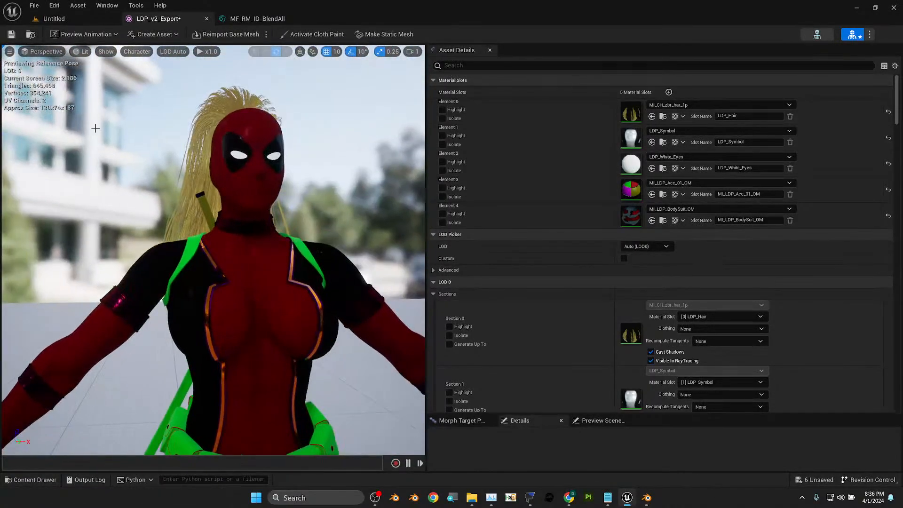
# - Save LDP_v2_Export and close the MF_RM_ID_BlendAll material function, applying its pending changes
pyautogui.click(12, 34)
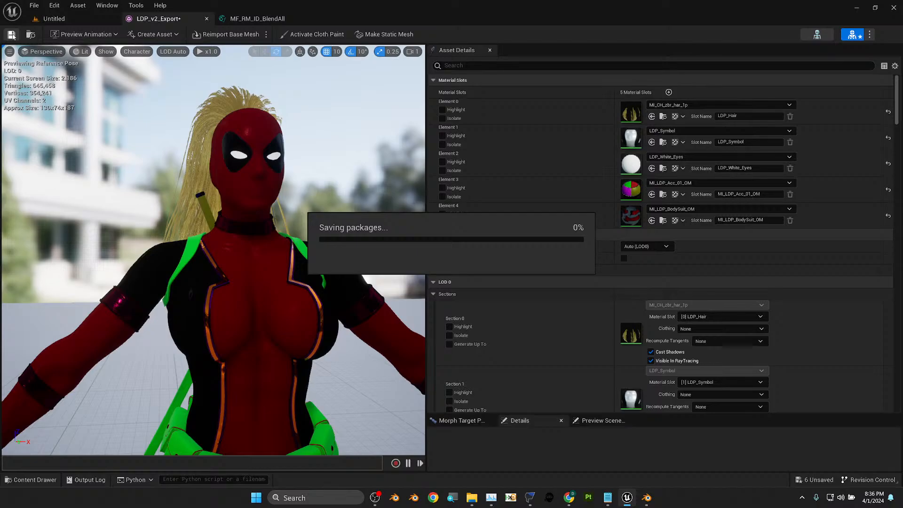
pyautogui.click(264, 21)
pyautogui.click(300, 19)
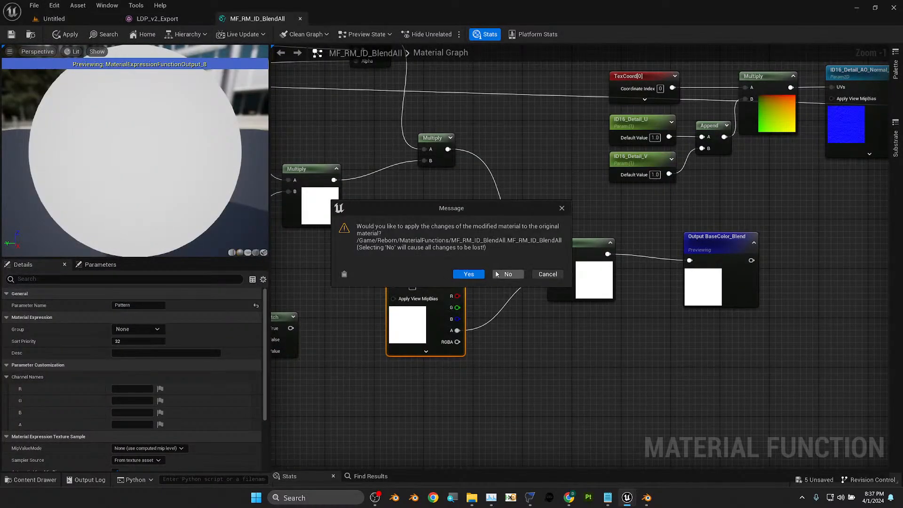
pyautogui.click(471, 273)
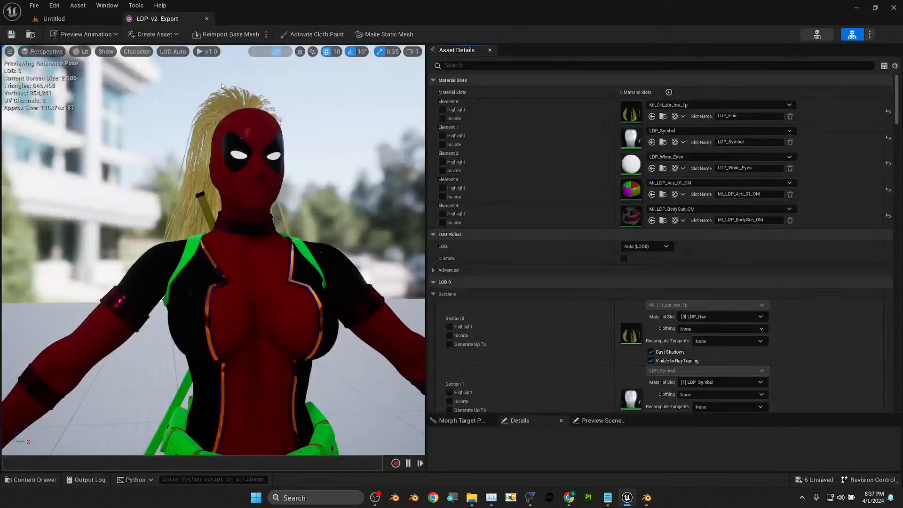
# - Browse the mats and text_v2 folders of Nina_bdf_LDP_v2, open its asst folder and widen the Content Browser
pyautogui.click(54, 19)
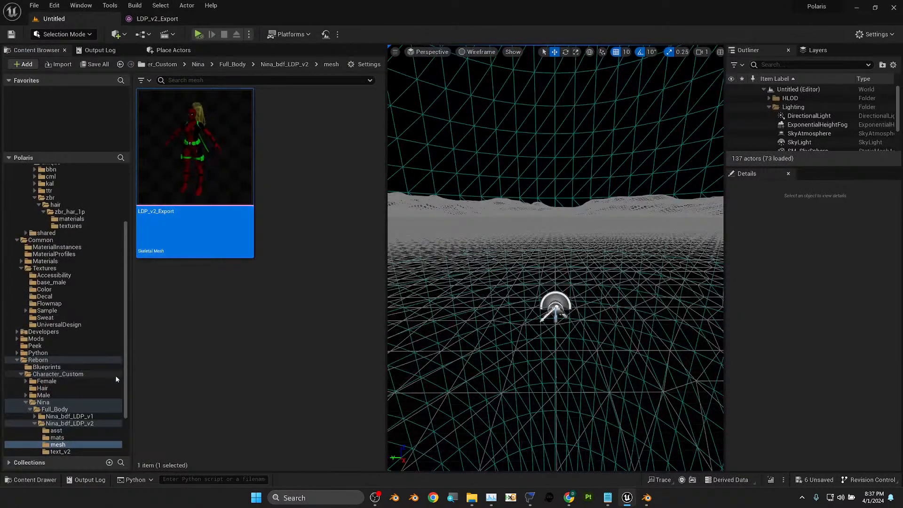
pyautogui.click(76, 445)
pyautogui.click(74, 437)
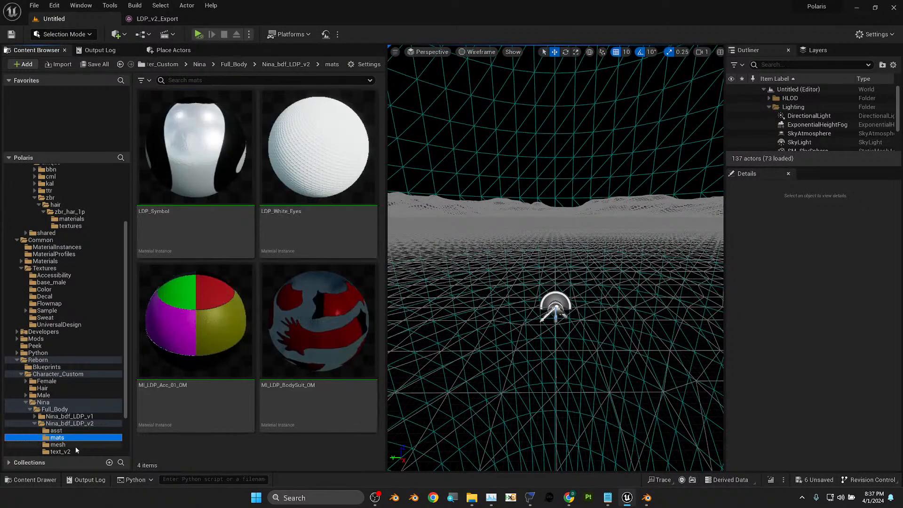
pyautogui.click(75, 447)
pyautogui.click(77, 452)
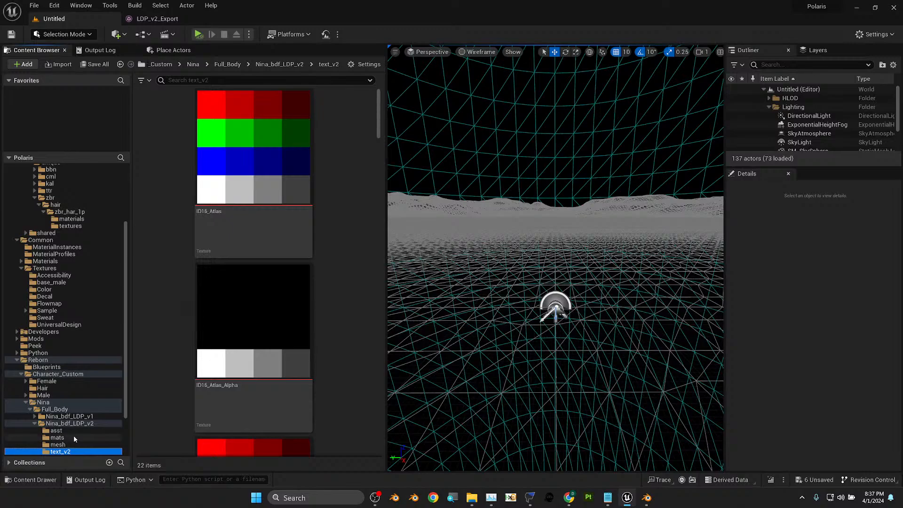
pyautogui.click(70, 431)
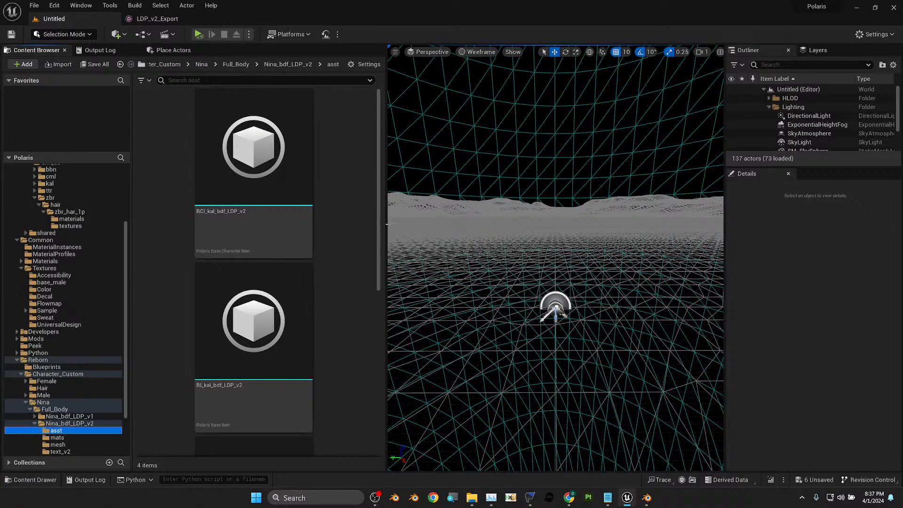
pyautogui.moveTo(387, 223); pyautogui.dragTo(624, 233)
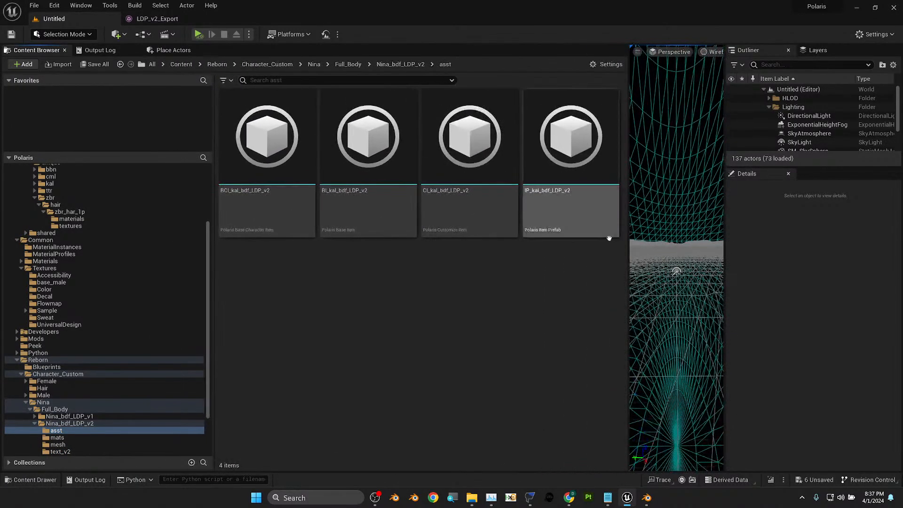
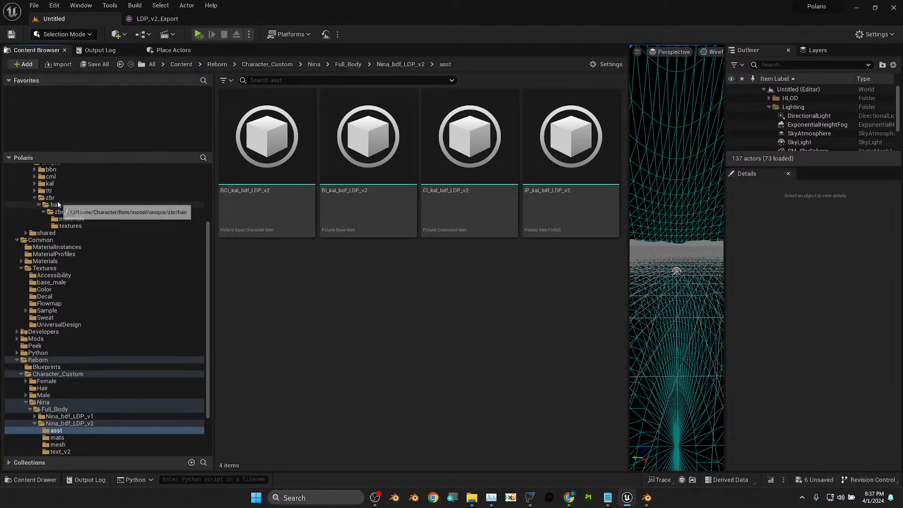
# - Check the subfolders of kal under Character/Item/Customize_Item in the folder tree and collapse them again
pyautogui.scroll(1, 86, 201)
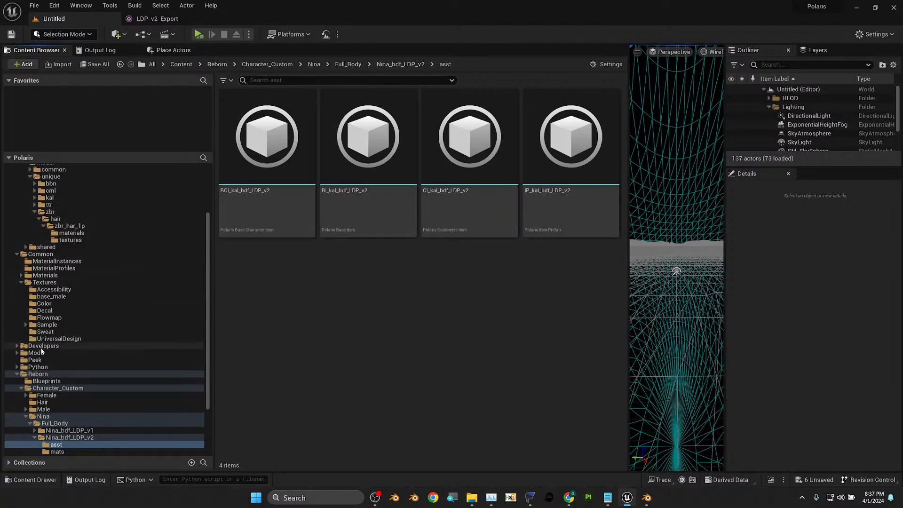
pyautogui.scroll(5, 71, 230)
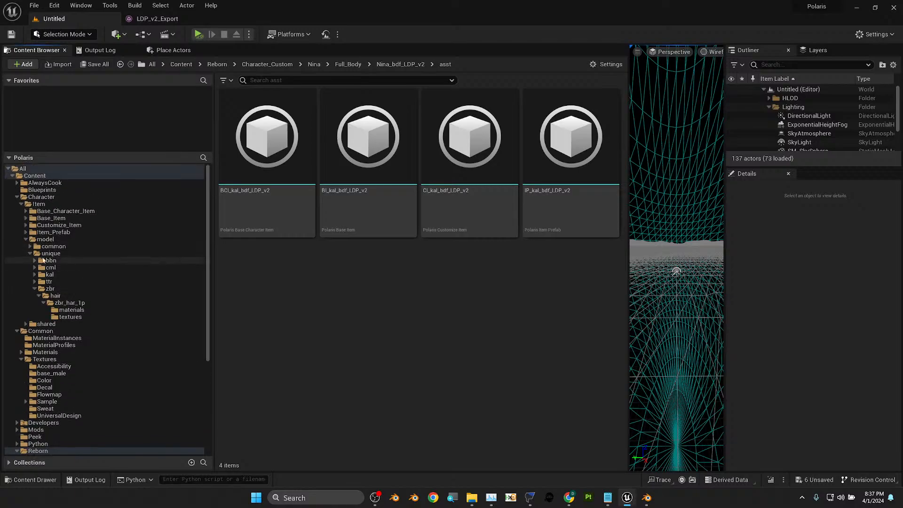
pyautogui.click(25, 226)
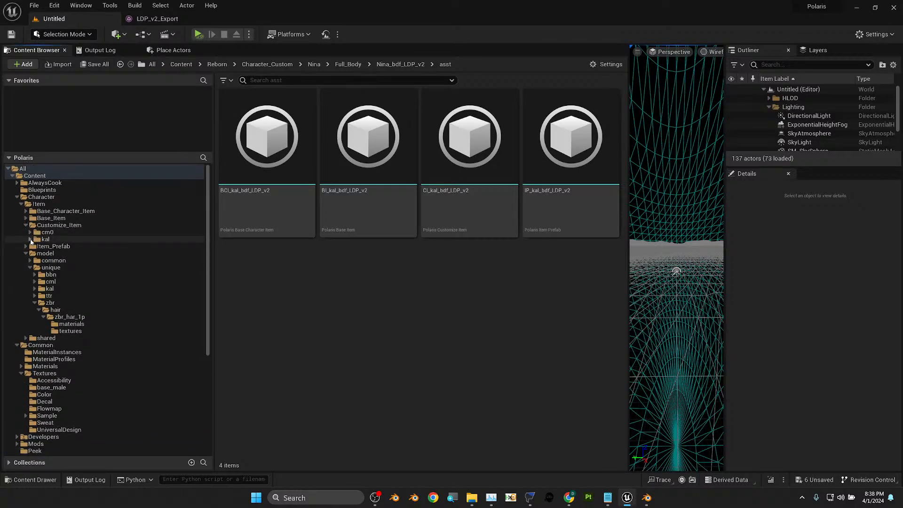
pyautogui.click(30, 240)
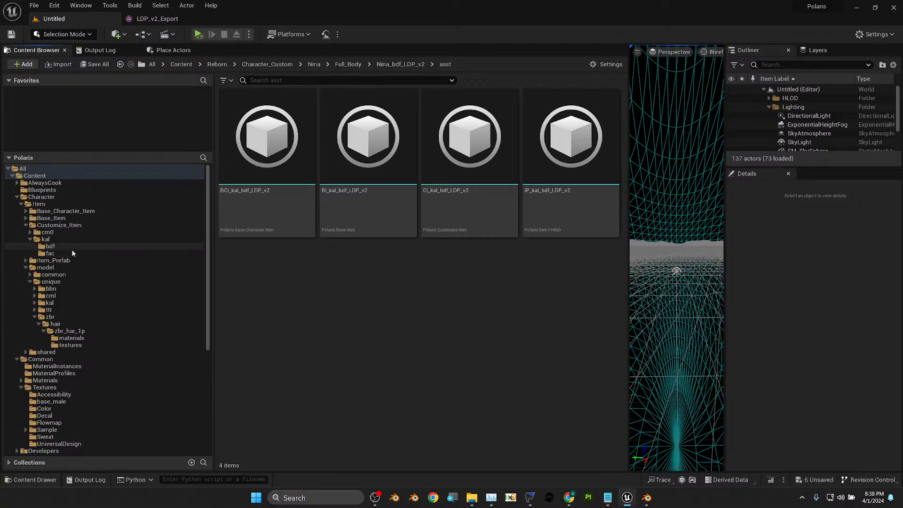
pyautogui.click(30, 239)
pyautogui.click(26, 225)
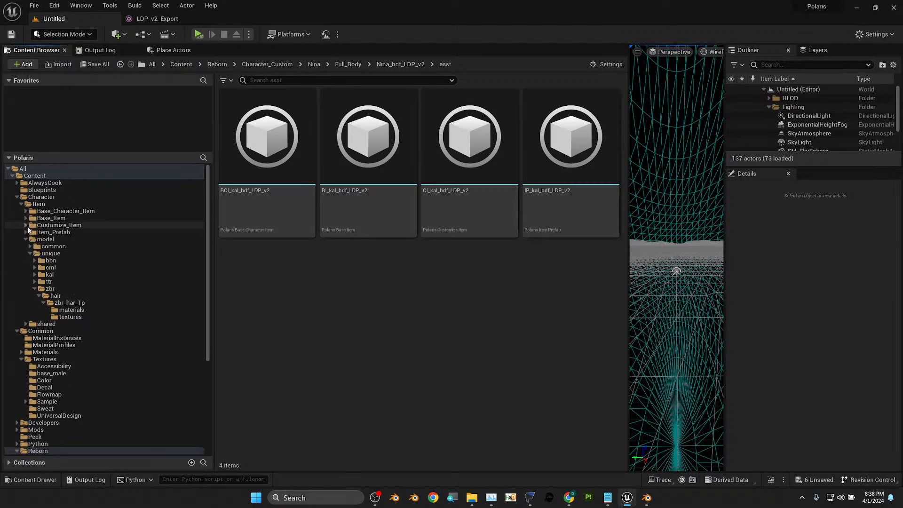
# - Collapse the model, Textures and Common folders in the content folder tree
pyautogui.click(26, 240)
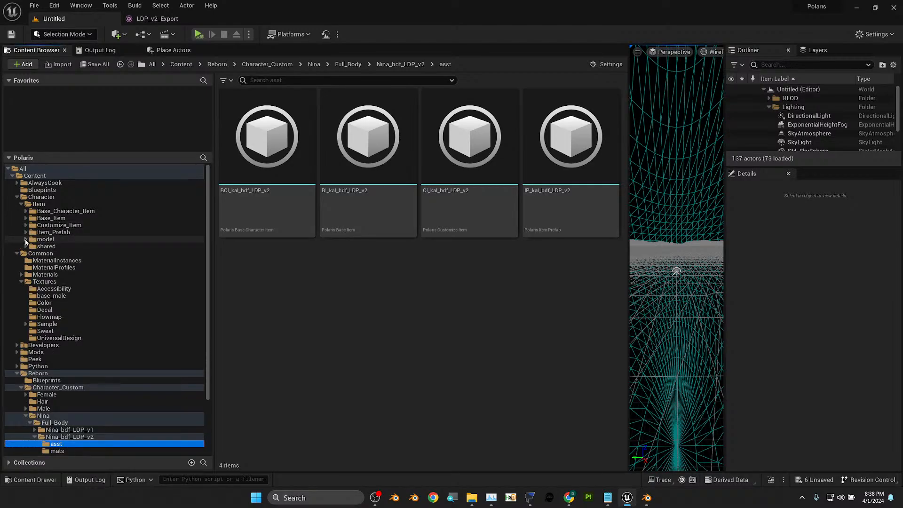
pyautogui.click(22, 281)
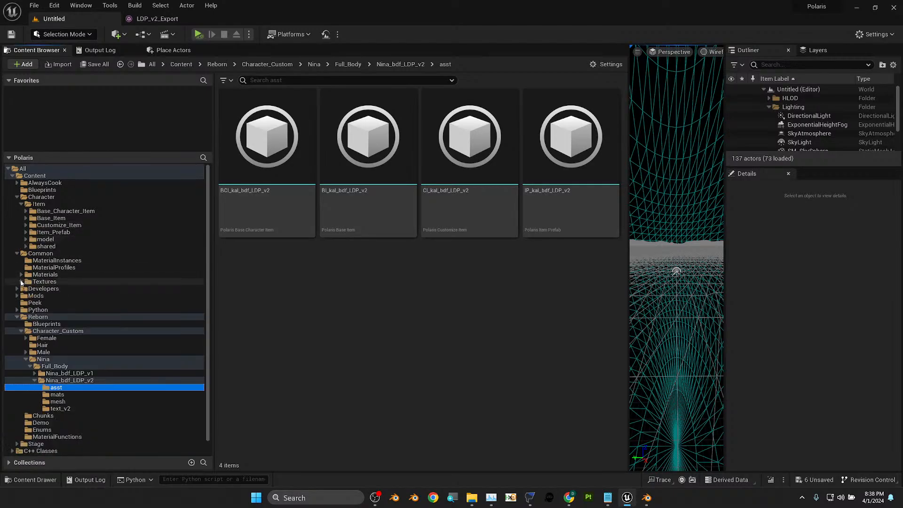
pyautogui.click(16, 253)
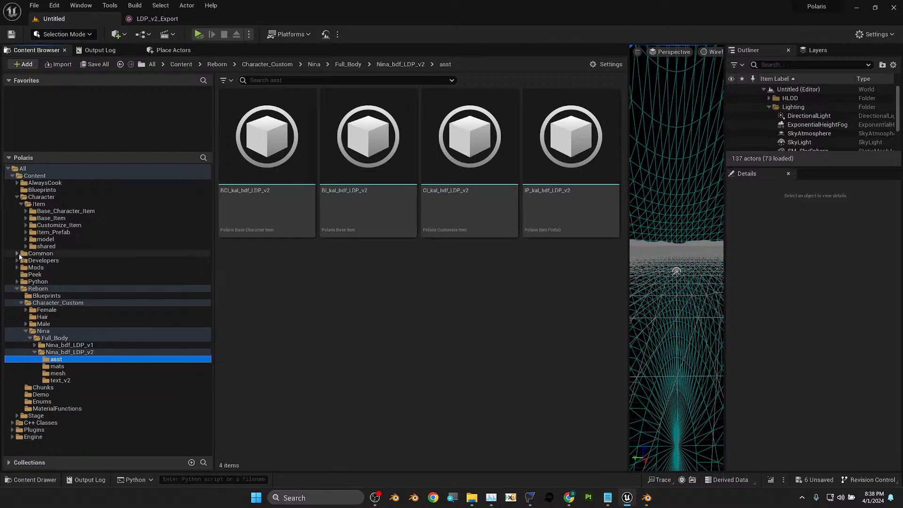
# - Collapse the Item folder, switch to FModel, and open CS_kal_intelligence.uasset from Character/Item/Customize_Set/kal
pyautogui.click(22, 205)
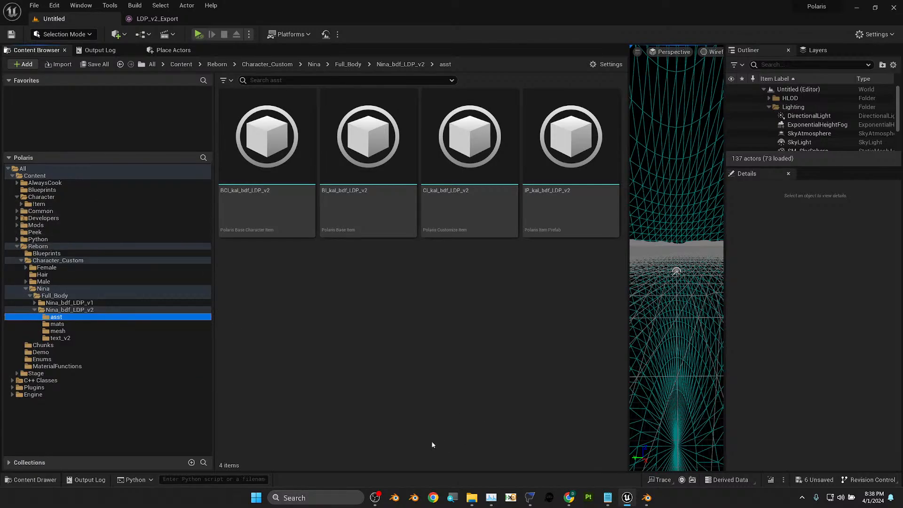
pyautogui.moveTo(530, 497)
pyautogui.click(474, 454)
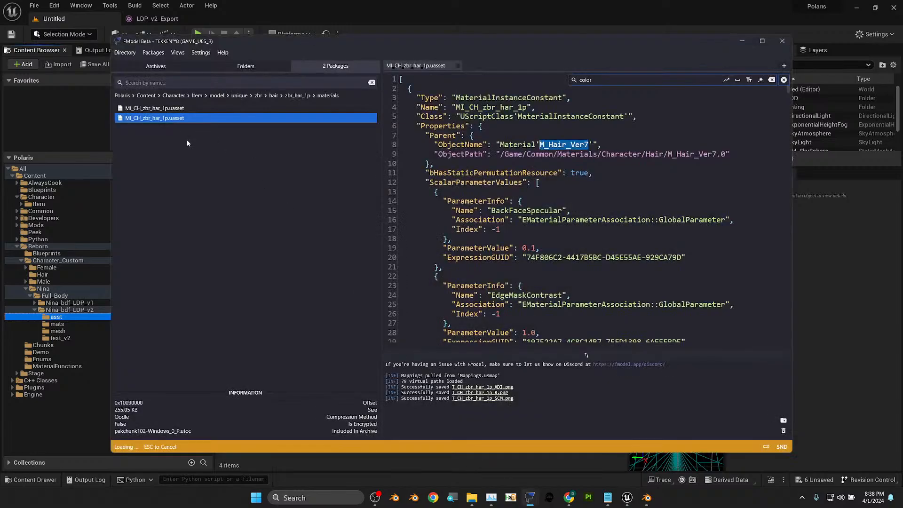
pyautogui.click(195, 96)
pyautogui.click(165, 235)
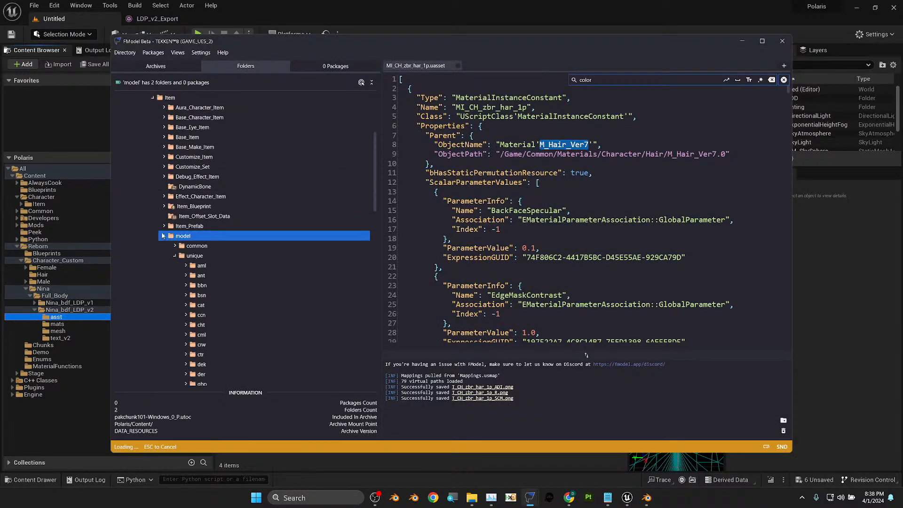
pyautogui.click(164, 166)
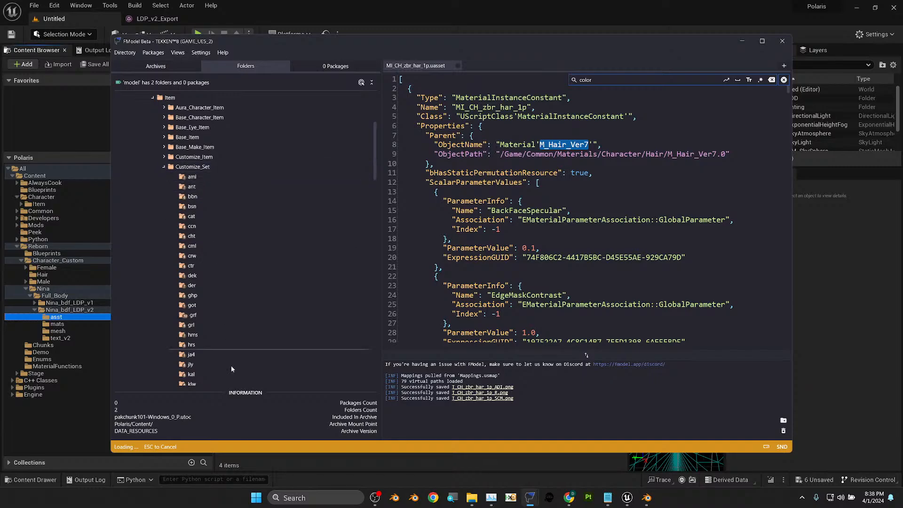
pyautogui.scroll(-5, 233, 342)
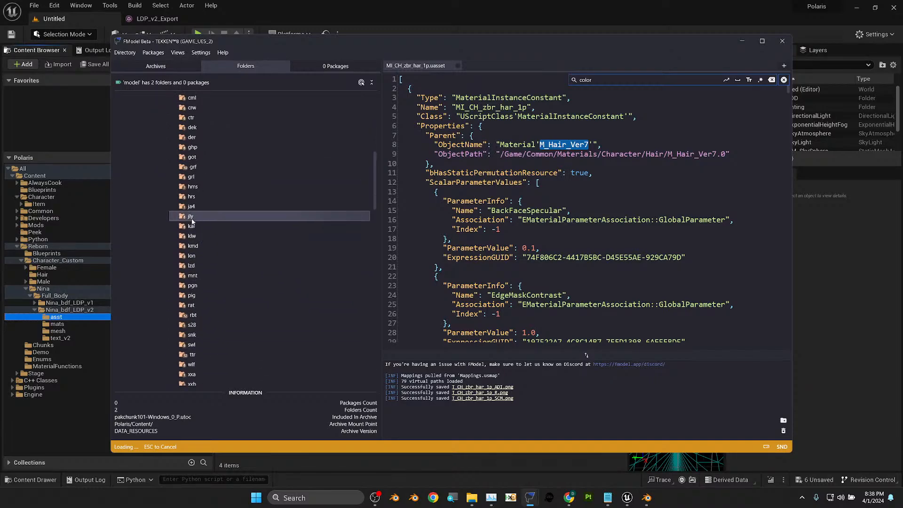
pyautogui.doubleClick(189, 226)
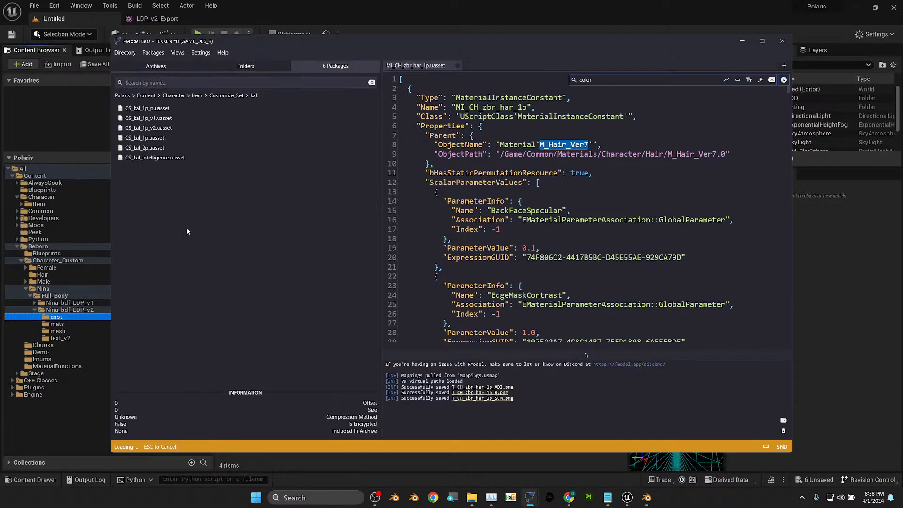
pyautogui.click(170, 148)
pyautogui.click(188, 157)
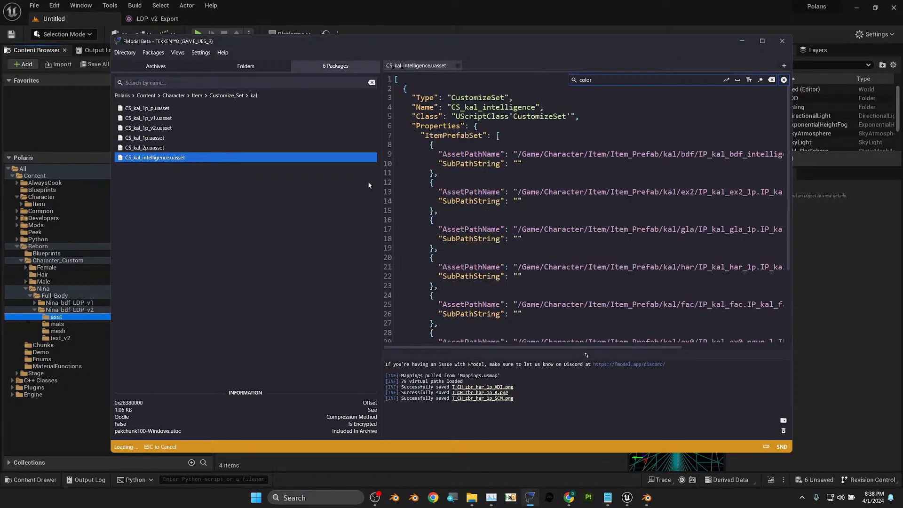
# - Review the ItemPrefabSet asset paths of CS_kal_intelligence and copy the asset's name
pyautogui.scroll(-4, 677, 231)
pyautogui.scroll(3, 667, 259)
pyautogui.moveTo(657, 347); pyautogui.dragTo(717, 346)
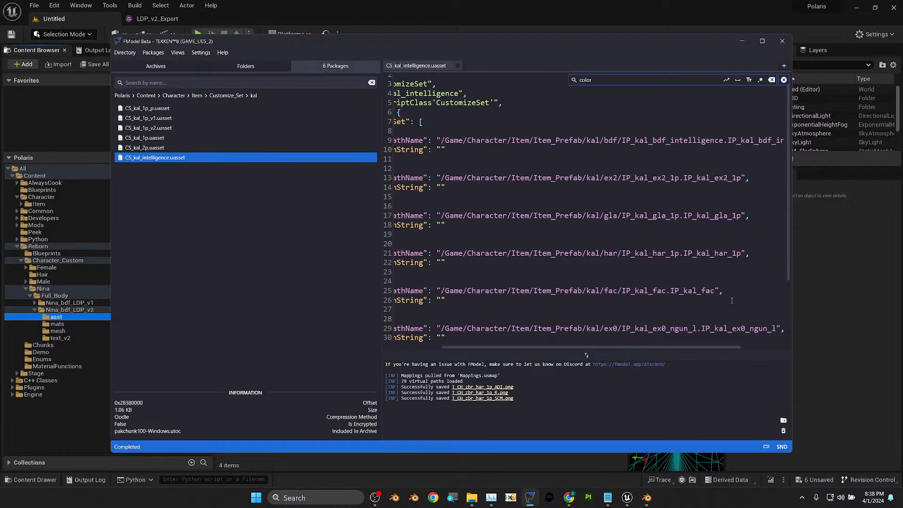
pyautogui.scroll(-3, 732, 297)
pyautogui.scroll(2, 727, 306)
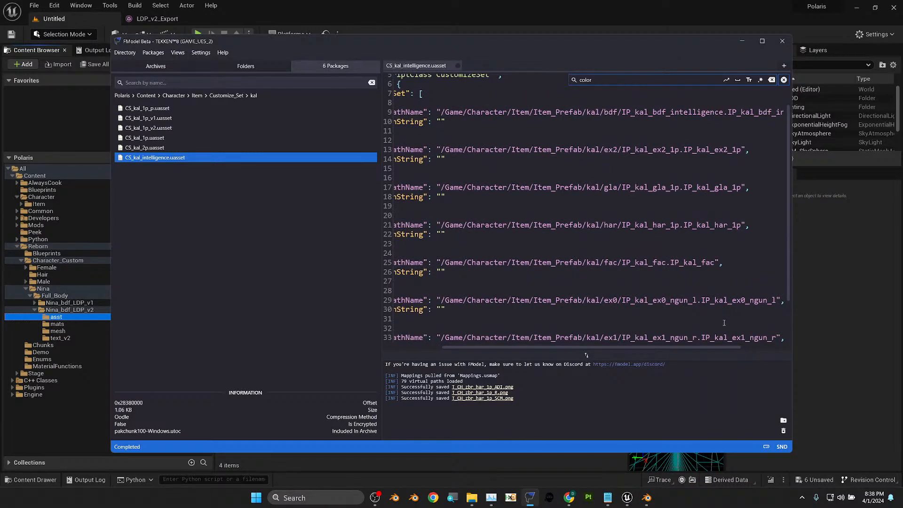
pyautogui.scroll(2, 720, 301)
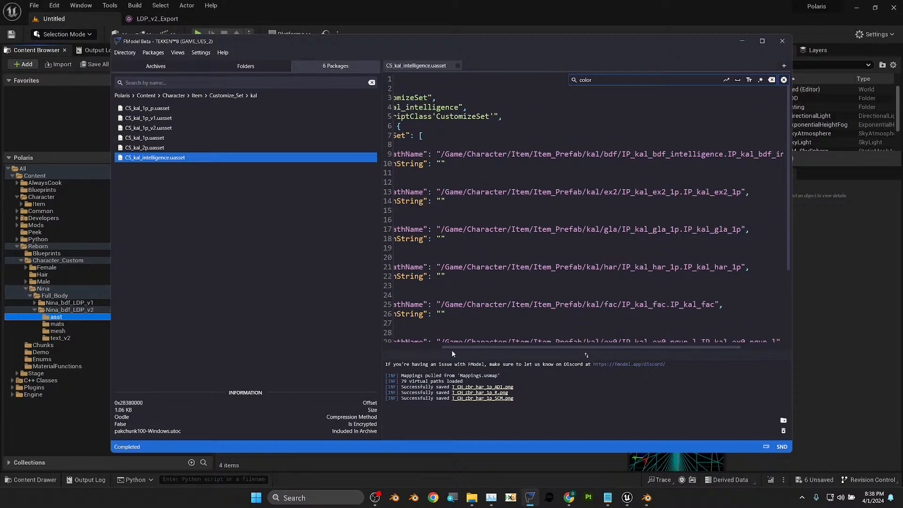
pyautogui.moveTo(452, 349); pyautogui.dragTo(415, 346)
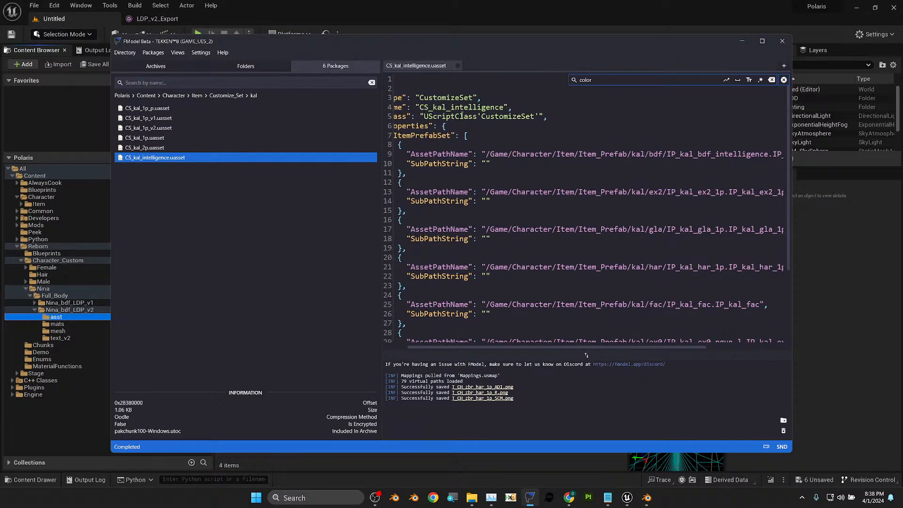
pyautogui.moveTo(420, 108); pyautogui.dragTo(504, 108)
pyautogui.hotkey('ctrl', 'c')
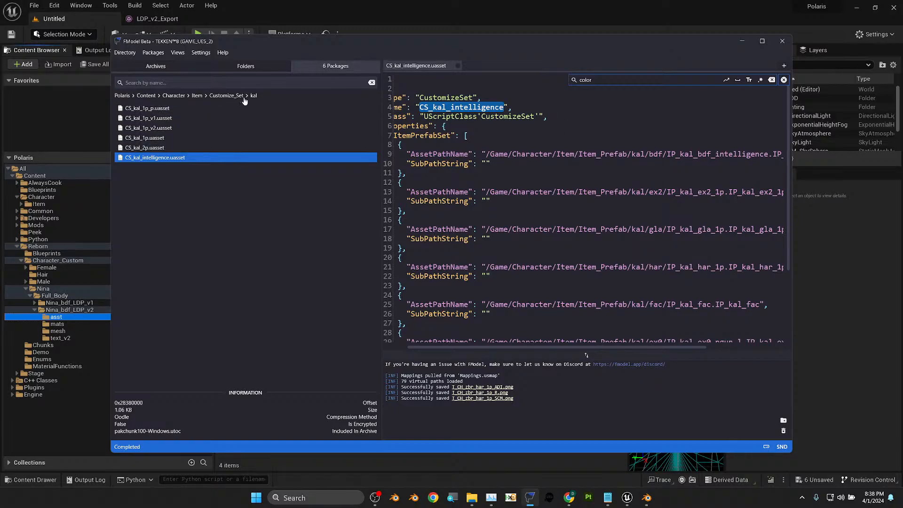
# - Switch back to Unreal Editor and create a folder named Customize_Set inside Content/Character/Item
pyautogui.click(410, 9)
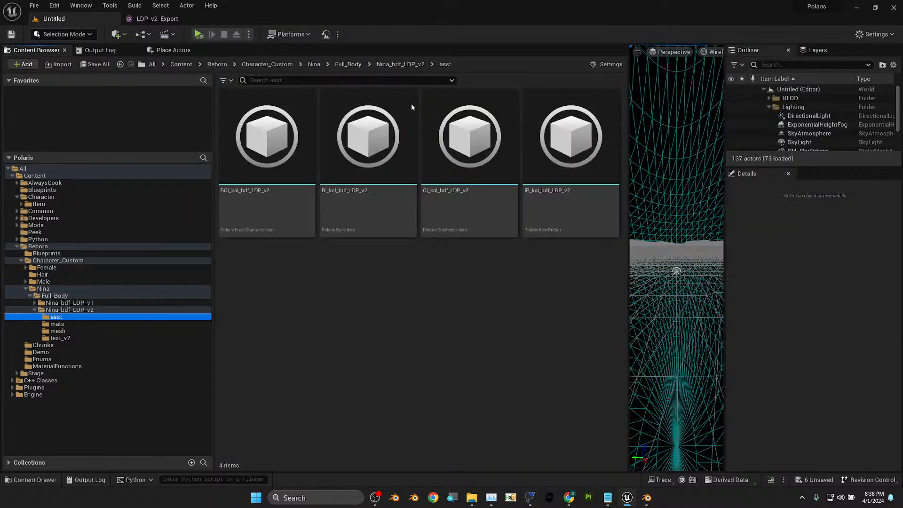
pyautogui.click(22, 204)
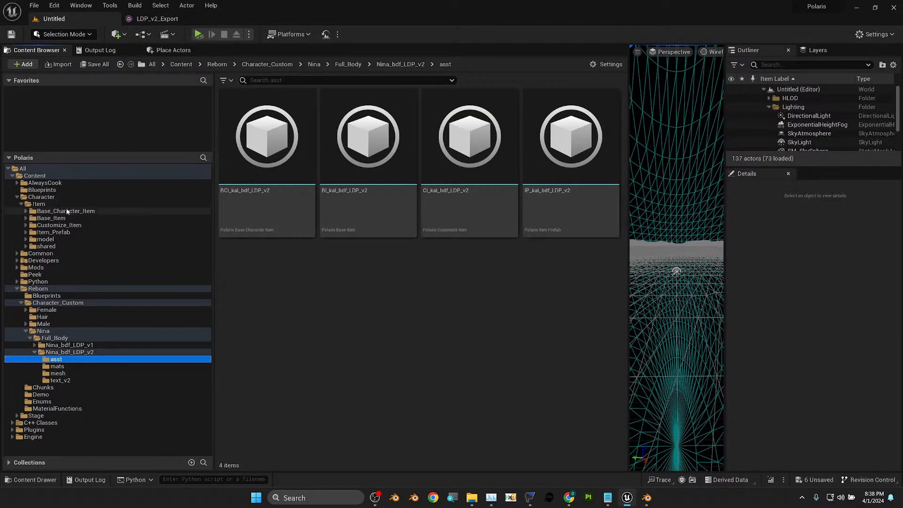
pyautogui.click(39, 204)
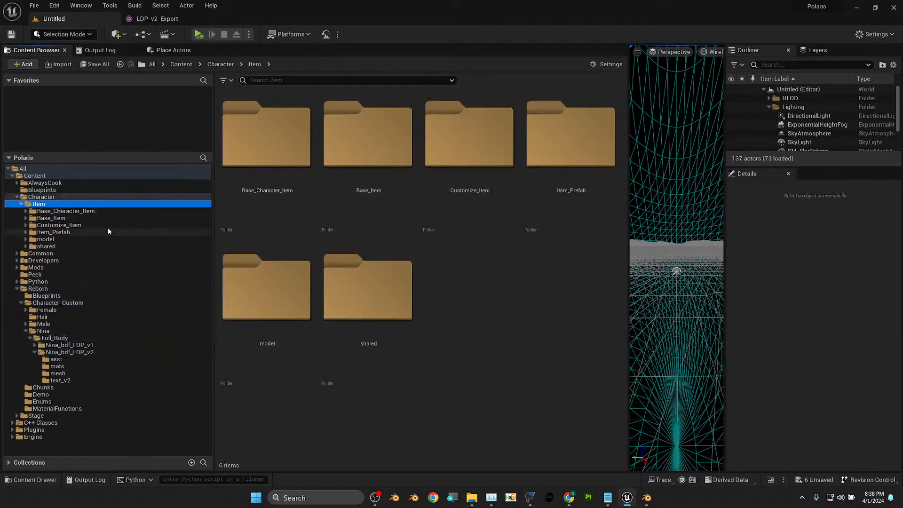
pyautogui.rightClick(501, 285)
pyautogui.click(545, 146)
pyautogui.write('c')
pyautogui.write('Custom')
pyautogui.write('ize_S')
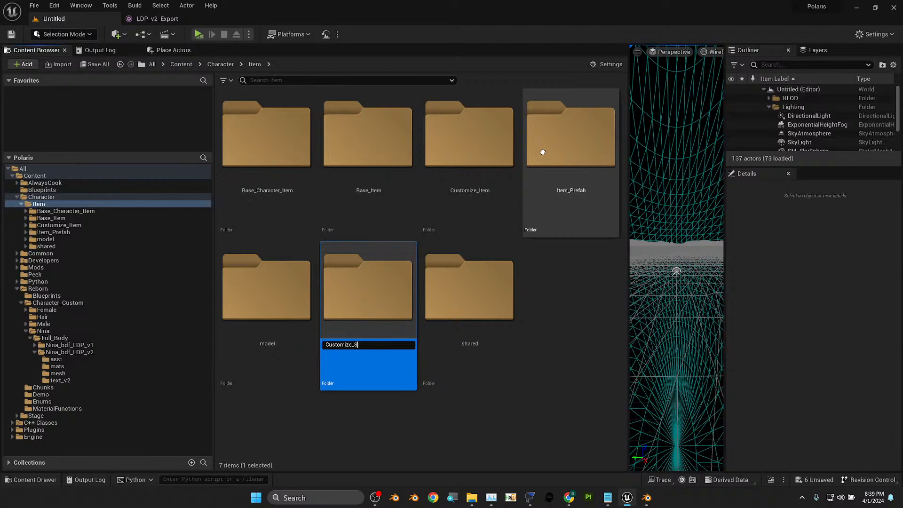
pyautogui.write('et')
pyautogui.press('Return')
pyautogui.click(574, 253)
# - Open the Customize_Set folder and create a subfolder named kal in it
pyautogui.doubleClick(568, 161)
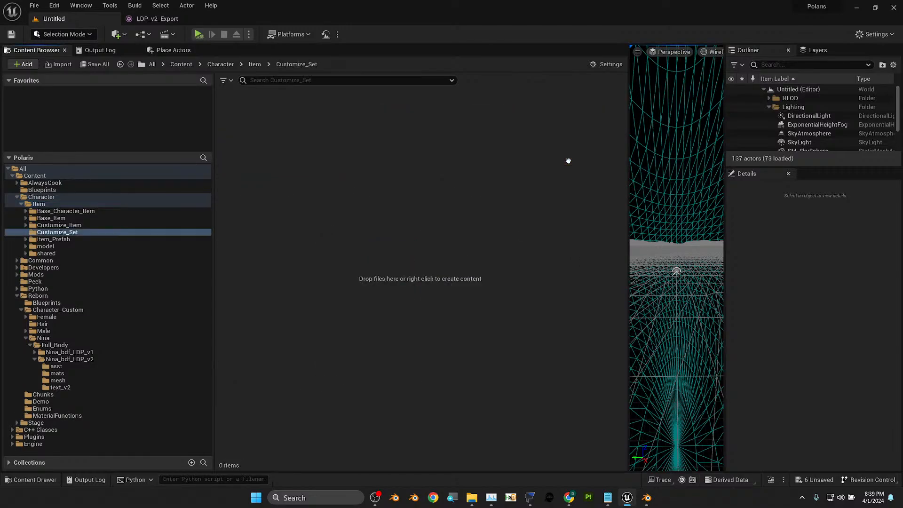
pyautogui.rightClick(398, 199)
pyautogui.click(450, 145)
pyautogui.write('kal')
pyautogui.press('Return')
# - In Customize_Set/kal, create a Polaris Customization Set named CS_kal_intelligence and add one element to its Item Prefab Set
pyautogui.doubleClick(282, 143)
pyautogui.rightClick(358, 165)
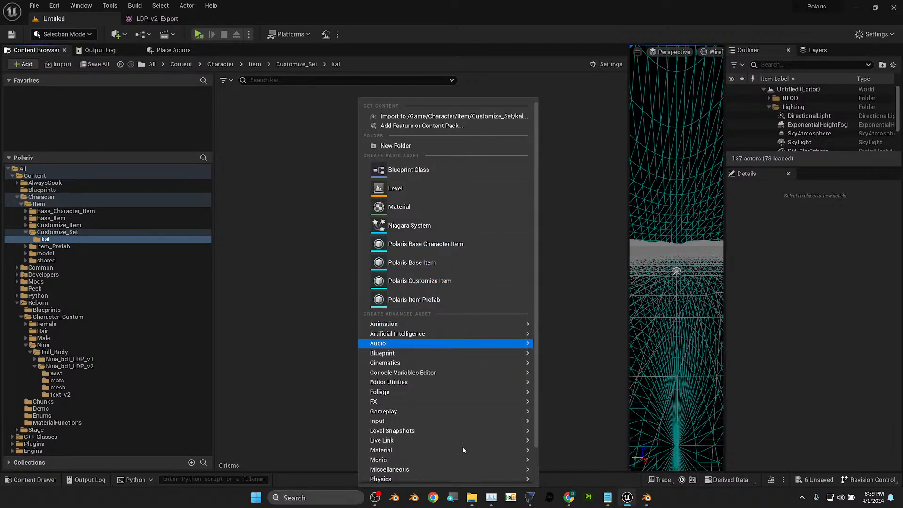
pyautogui.moveTo(493, 469)
pyautogui.scroll(-2, 493, 467)
pyautogui.moveTo(484, 448)
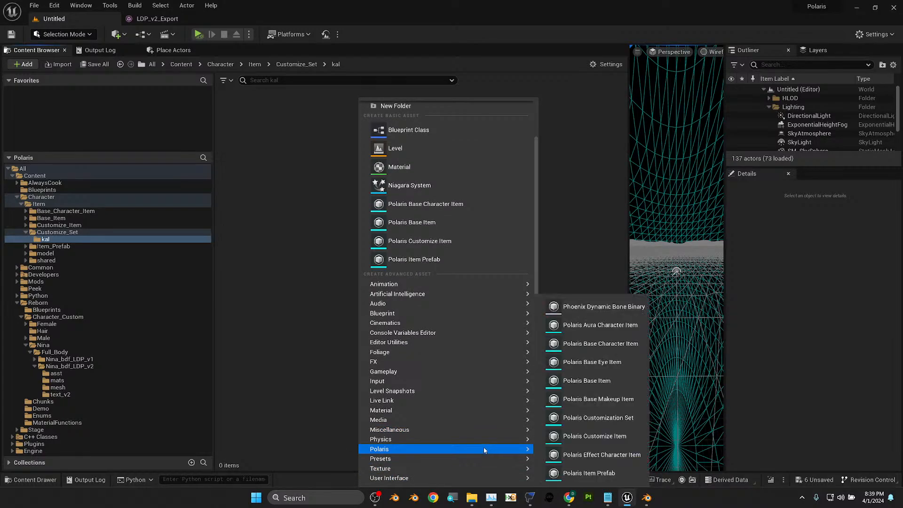
pyautogui.click(617, 426)
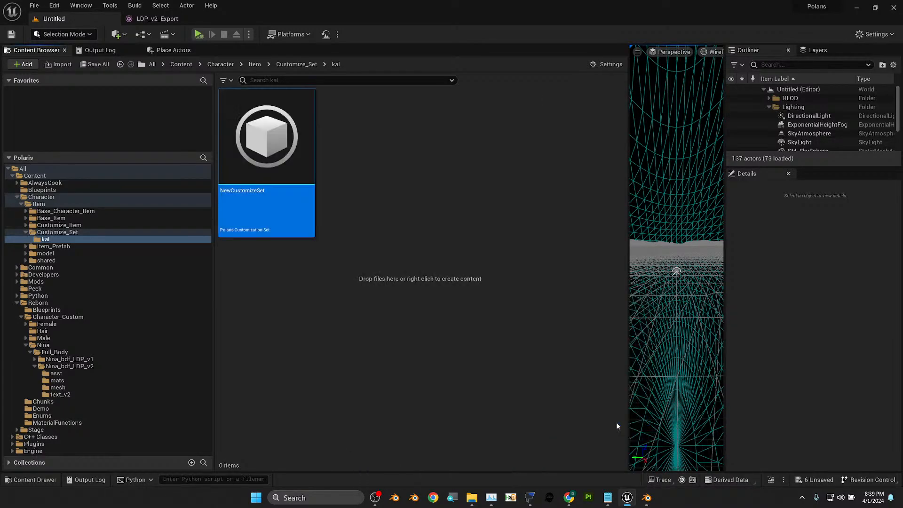
pyautogui.hotkey('ctrl', 'v')
pyautogui.click(453, 272)
pyautogui.click(453, 272)
pyautogui.doubleClick(279, 162)
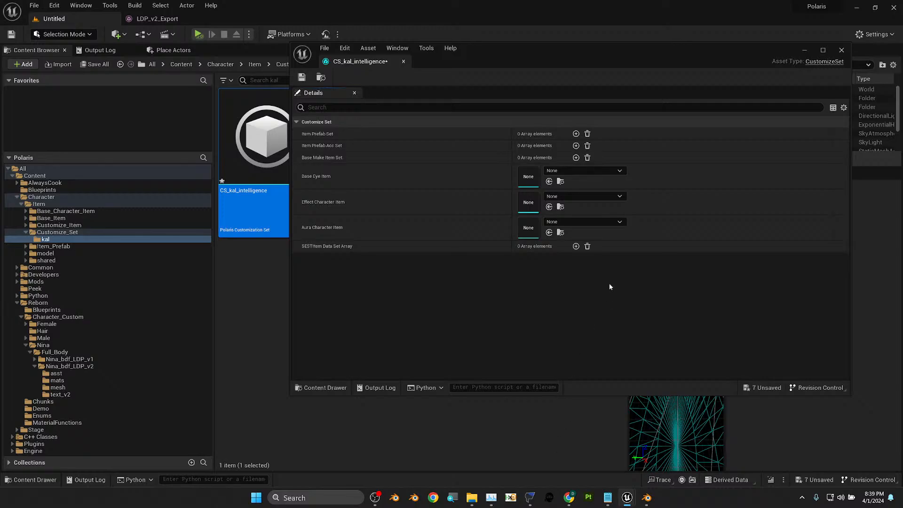
pyautogui.click(575, 134)
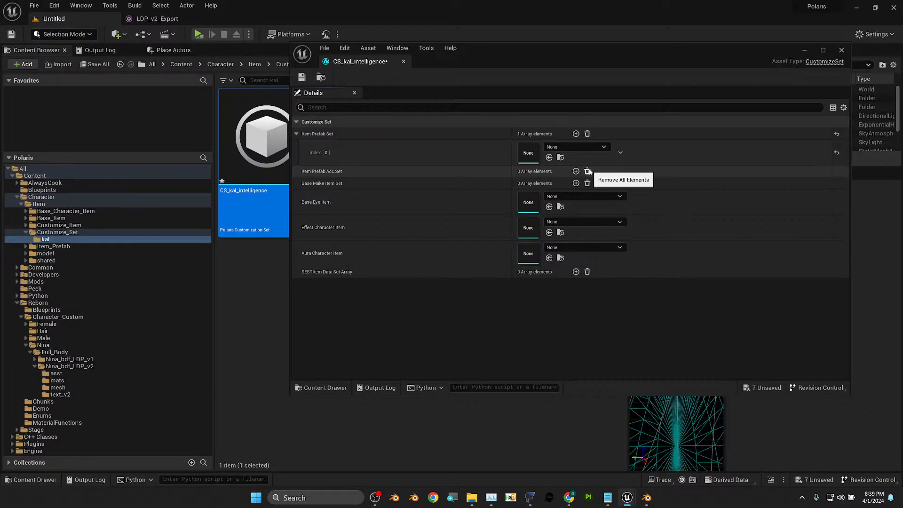
# - Switch to FModel, examine the IP_kal_ex2_1p item prefab referenced by CS_kal_intelligence, and return to the set's path list
pyautogui.click(530, 497)
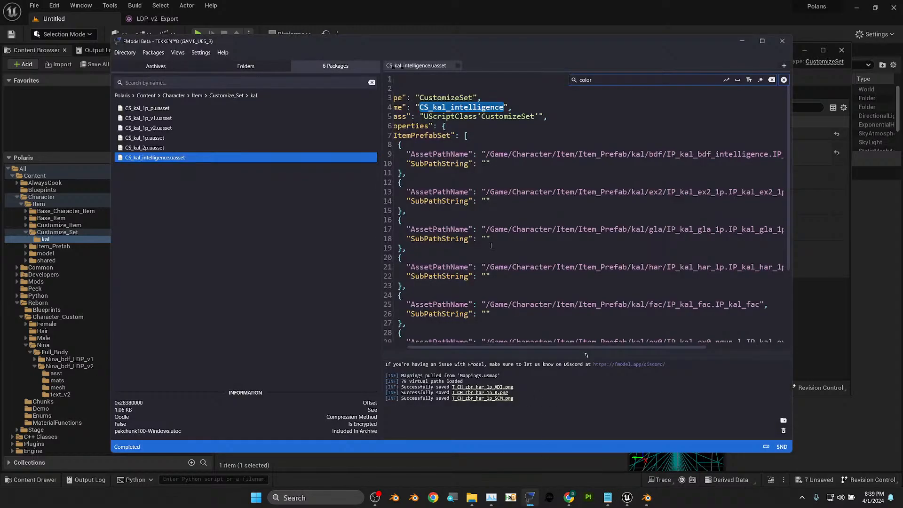
pyautogui.moveTo(545, 347); pyautogui.dragTo(660, 347)
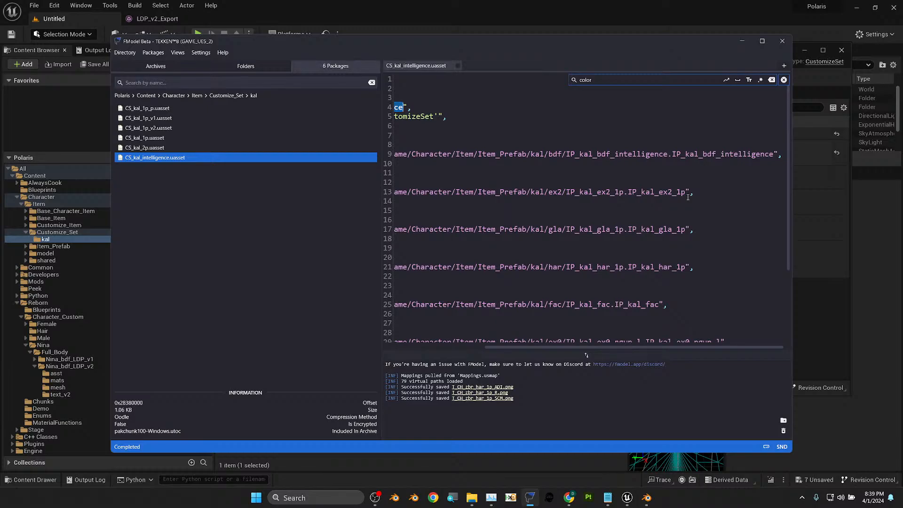
pyautogui.scroll(-1, 669, 276)
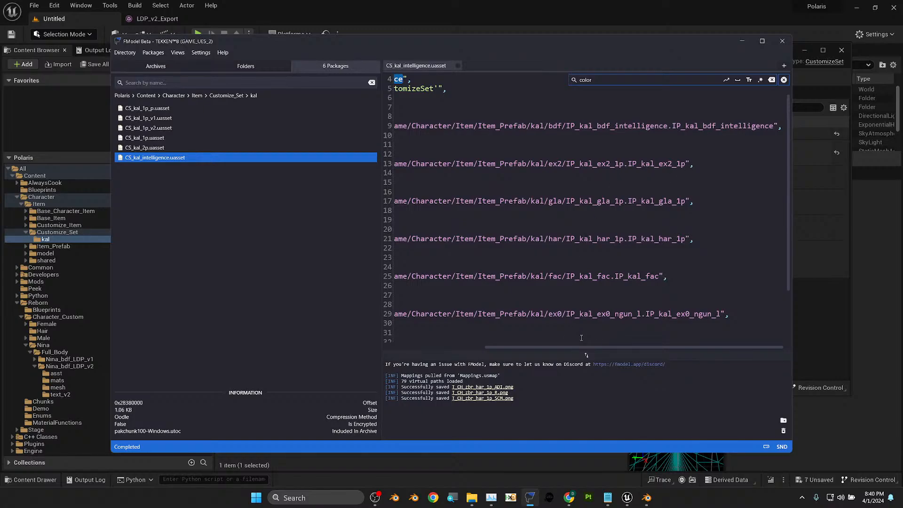
pyautogui.moveTo(574, 346); pyautogui.dragTo(506, 347)
pyautogui.keyDown('ctrl'); pyautogui.click(635, 164); pyautogui.keyUp('ctrl')
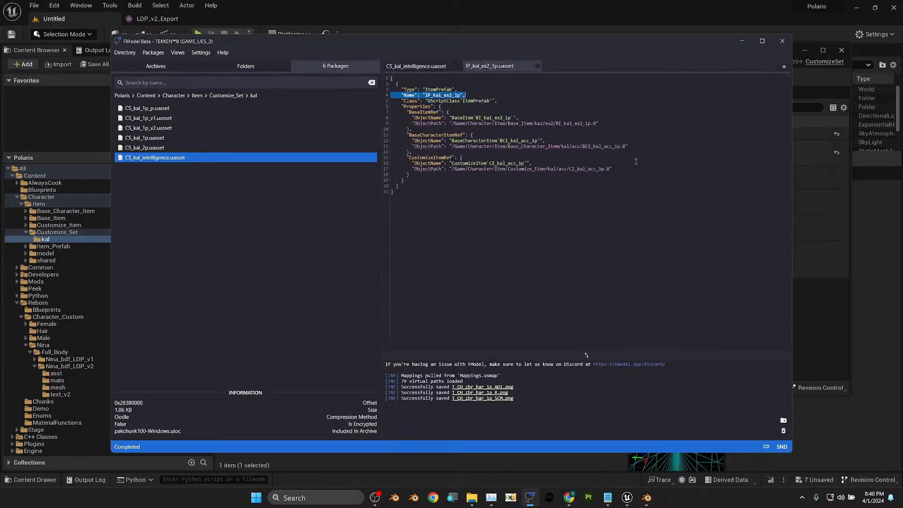
pyautogui.keyDown('ctrl'); pyautogui.scroll(4, 478, 119); pyautogui.keyUp('ctrl')
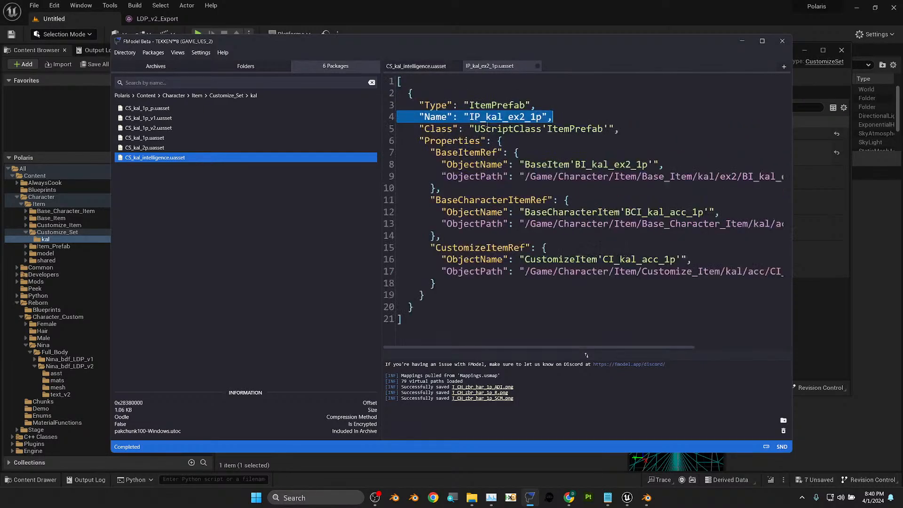
pyautogui.moveTo(543, 117); pyautogui.dragTo(471, 117)
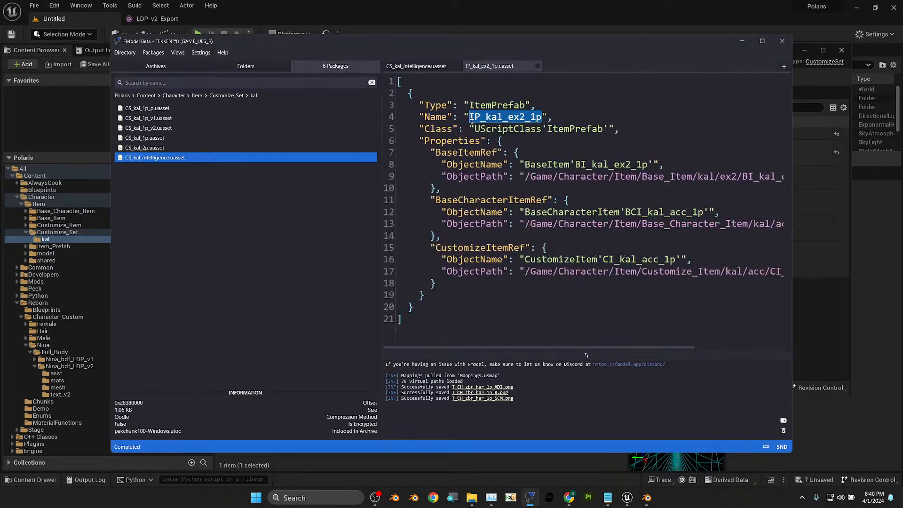
pyautogui.click(530, 116)
pyautogui.click(426, 66)
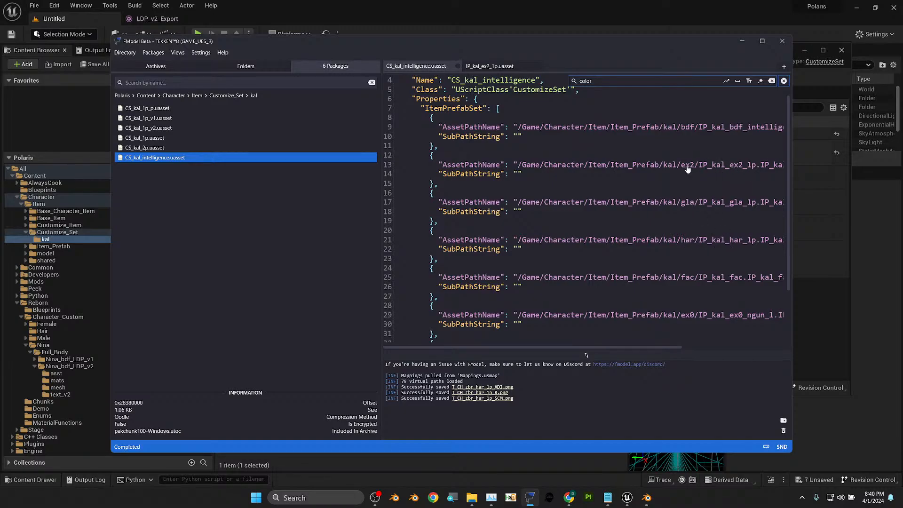
# - Back in Unreal Editor, create a folder named ex2 inside Character/Item/Item_Prefab/kal and open it
pyautogui.click(397, 15)
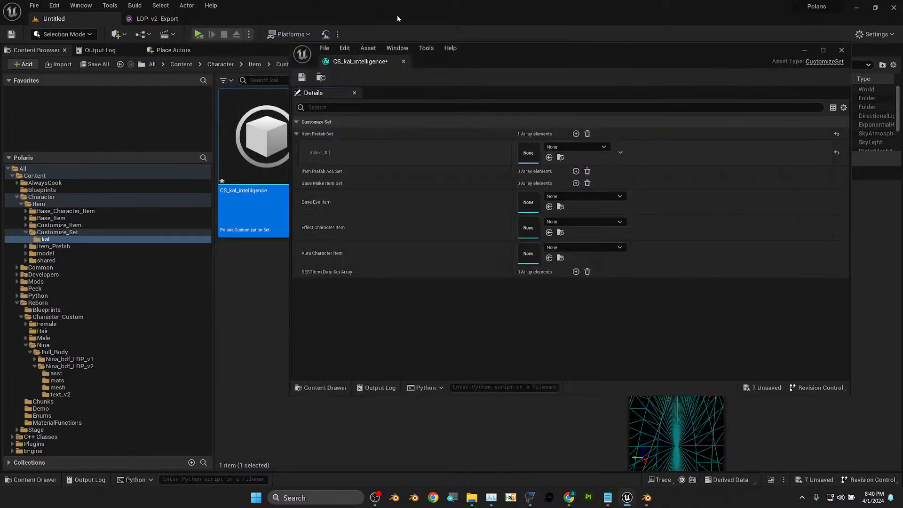
pyautogui.click(26, 247)
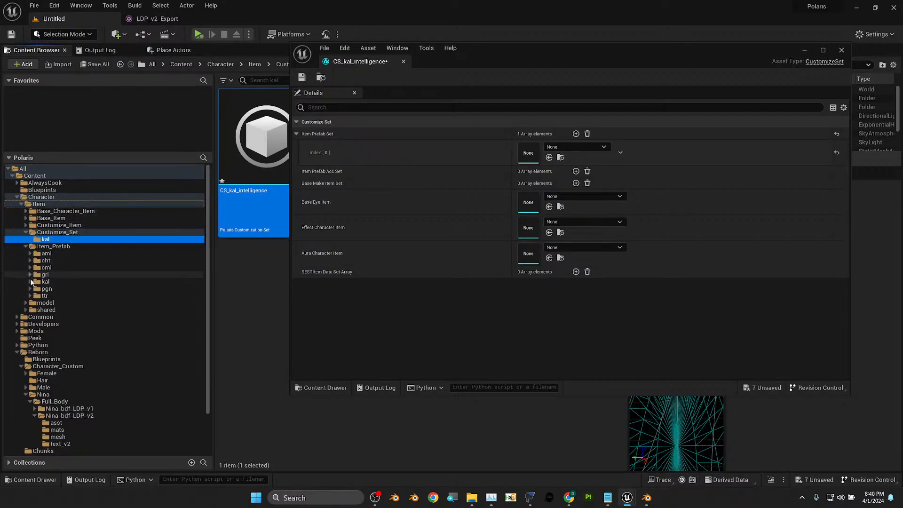
pyautogui.click(30, 281)
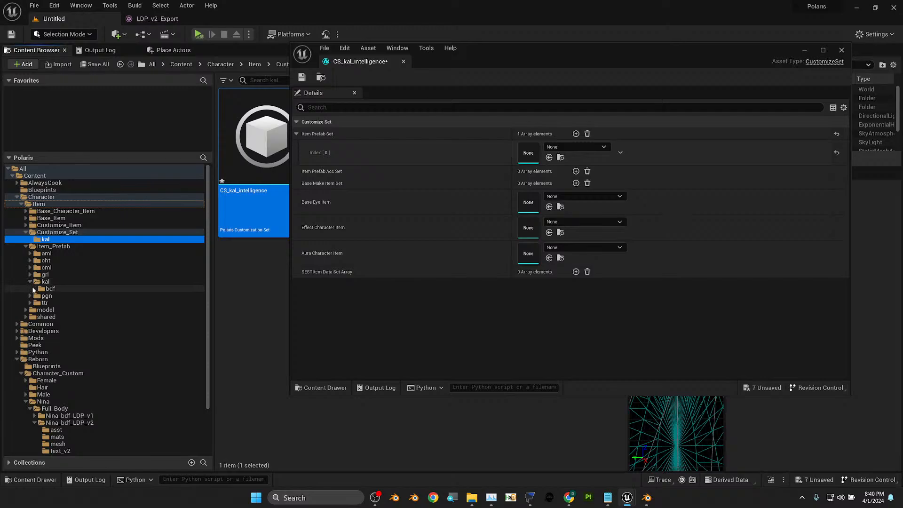
pyautogui.click(45, 281)
pyautogui.moveTo(507, 45); pyautogui.dragTo(597, 304)
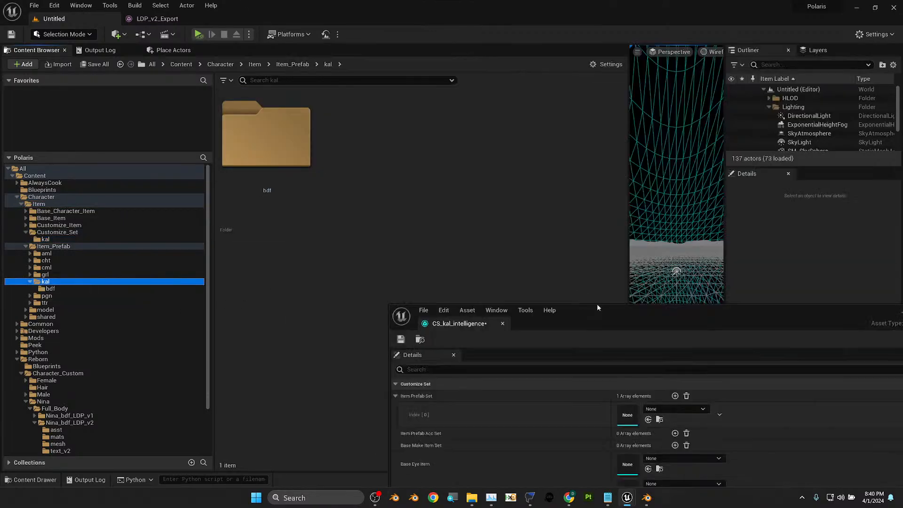
pyautogui.rightClick(286, 241)
pyautogui.click(341, 146)
pyautogui.write('ex2')
pyautogui.press('Return')
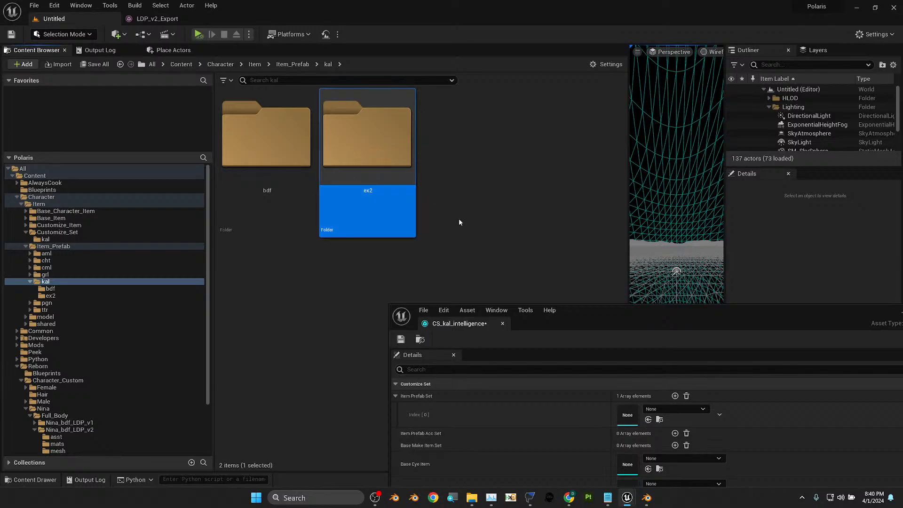
pyautogui.doubleClick(370, 156)
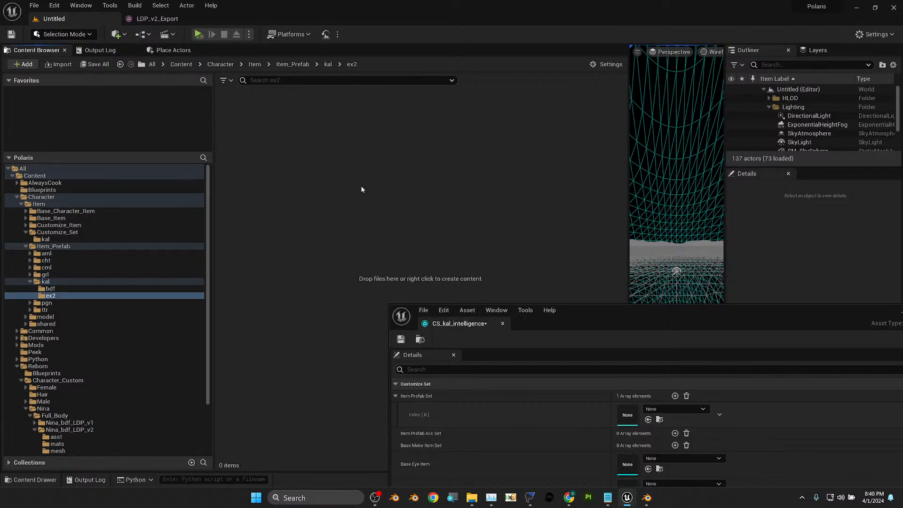
# - Create a Polaris Item Prefab named IP_kal_ex2_1p in the ex2 folder and assign it to Index [0] of CS_kal_intelligence's Item Prefab Set
pyautogui.rightClick(361, 189)
pyautogui.click(475, 304)
pyautogui.write('IP_kal_ex2_1p')
pyautogui.press('Return')
pyautogui.moveTo(572, 323); pyautogui.dragTo(576, 130)
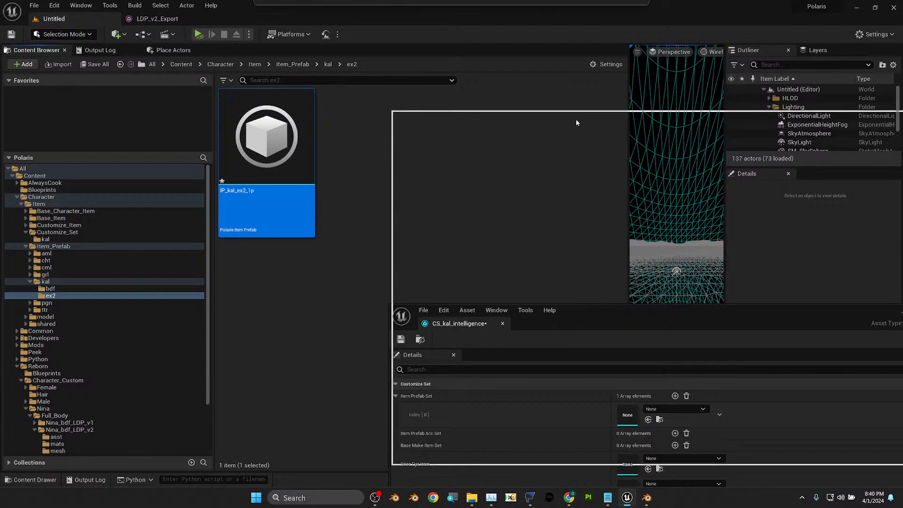
pyautogui.click(651, 226)
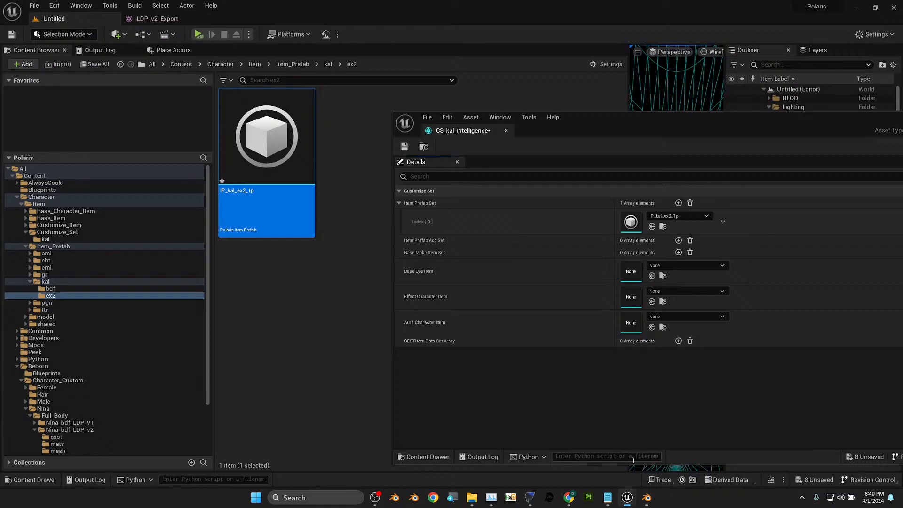
# - Switch to FModel, select the name IP_kal_ex0_ngun_l in its prefab data, and examine the prefab paths listed in CS_kal_intelligence
pyautogui.click(530, 498)
pyautogui.moveTo(581, 346)
pyautogui.mouseDown()
pyautogui.moveTo(701, 346)
pyautogui.moveTo(588, 351)
pyautogui.mouseUp()
pyautogui.click(576, 315)
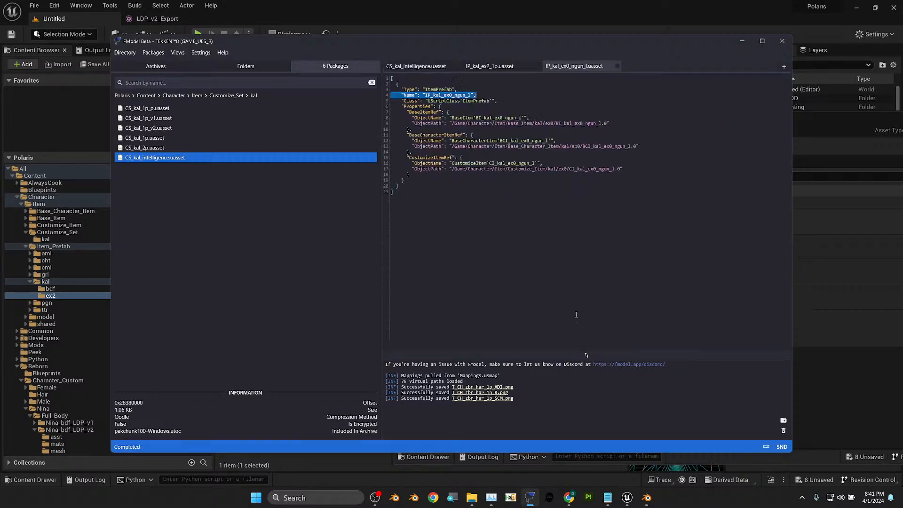
pyautogui.click(521, 100)
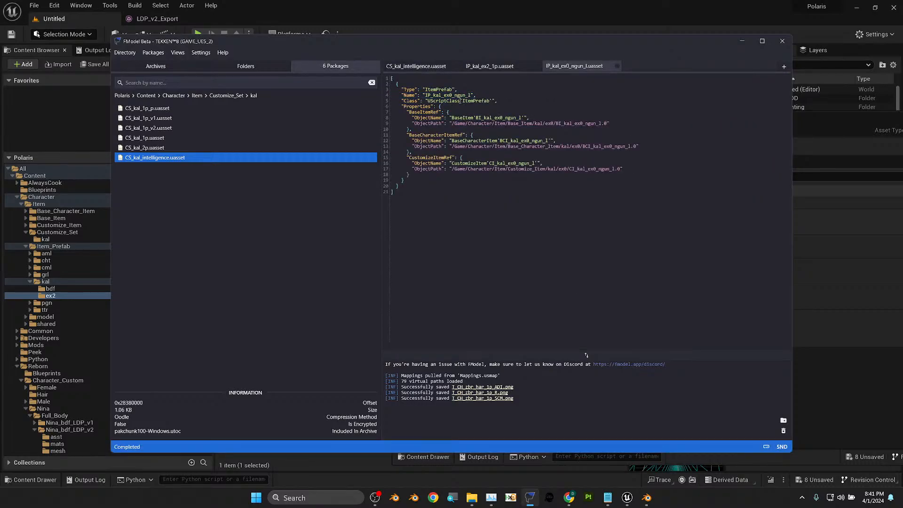
pyautogui.keyDown('ctrl'); pyautogui.scroll(4, 468, 118); pyautogui.keyUp('ctrl')
pyautogui.moveTo(477, 121); pyautogui.dragTo(584, 121)
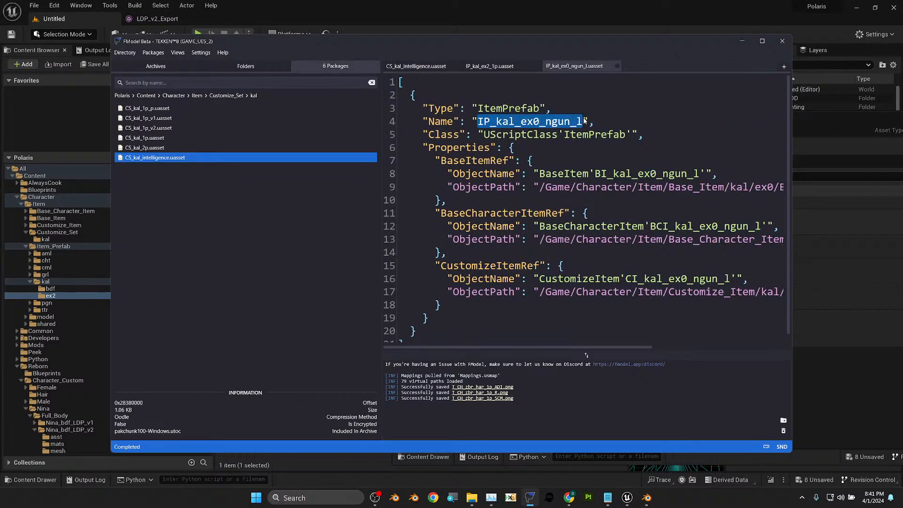
pyautogui.click(489, 66)
pyautogui.click(415, 64)
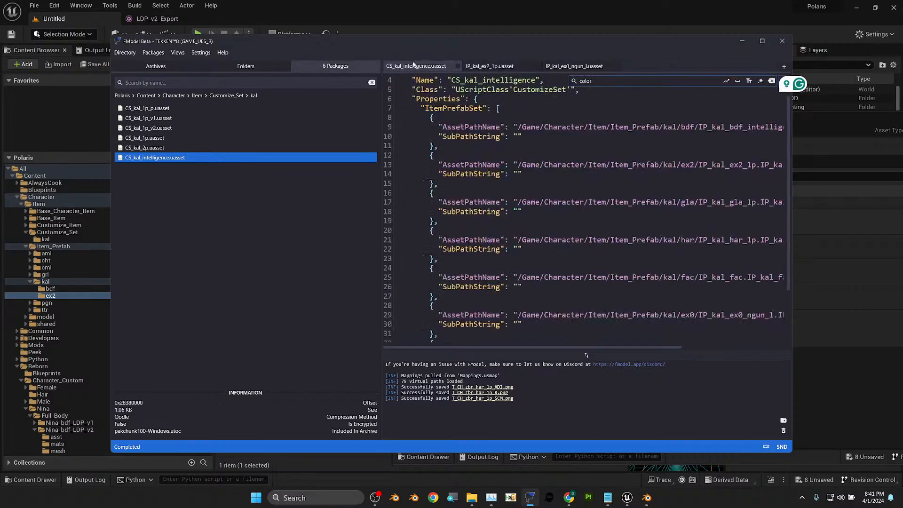
pyautogui.moveTo(670, 347); pyautogui.dragTo(764, 347)
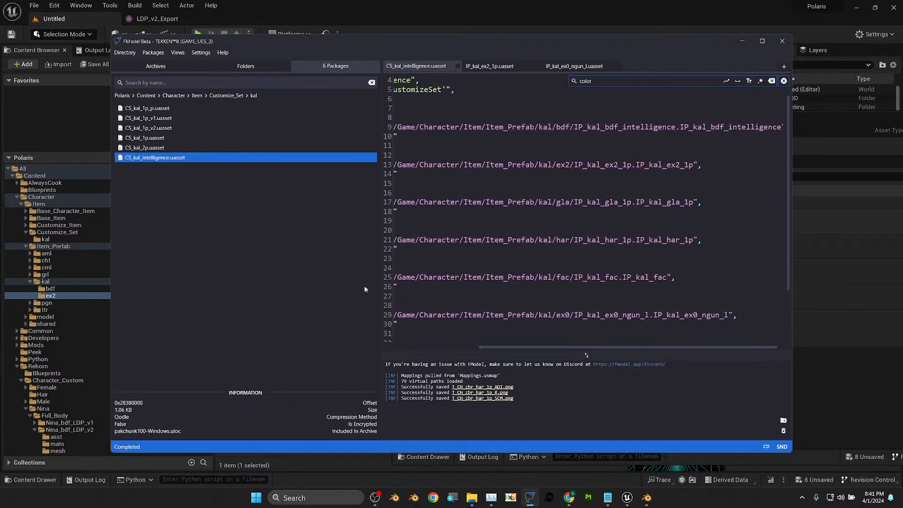
# - Back in Unreal Editor, create a folder named ex0 inside Item_Prefab/kal and open it
pyautogui.click(92, 139)
pyautogui.rightClick(278, 271)
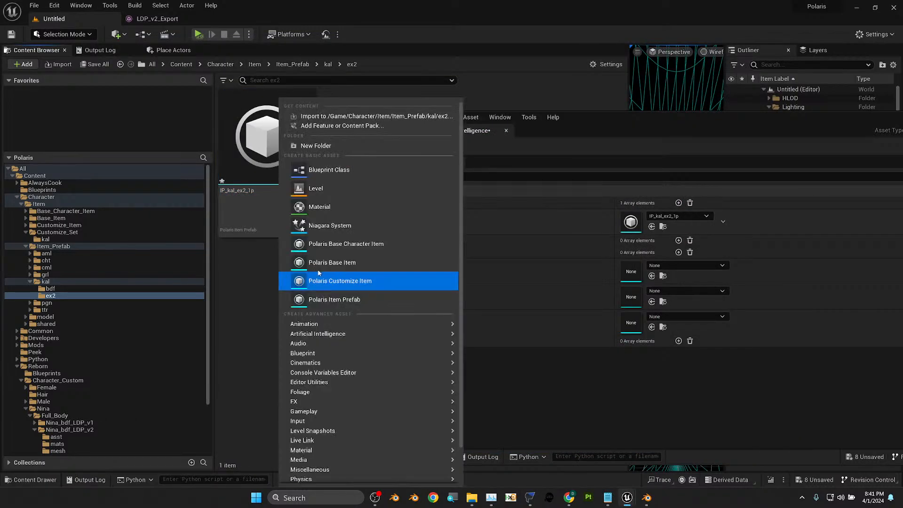
pyautogui.click(54, 283)
pyautogui.click(72, 296)
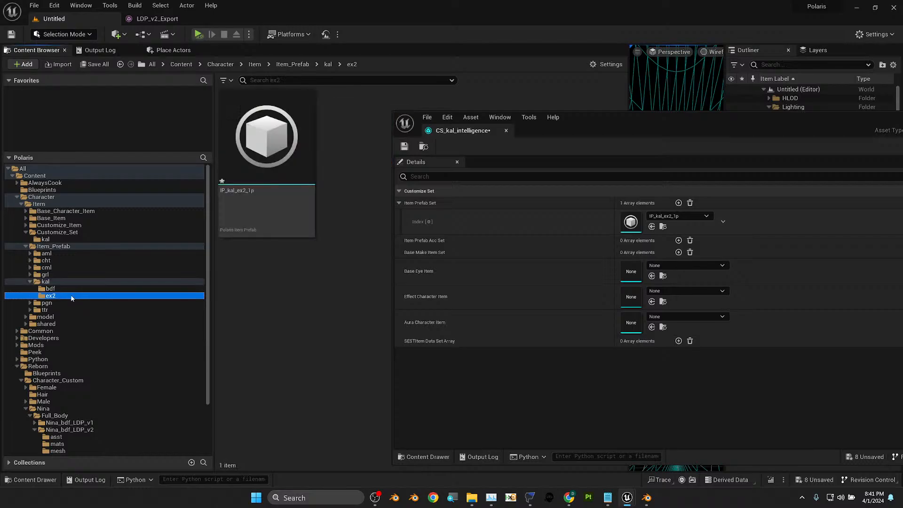
pyautogui.click(46, 281)
pyautogui.rightClick(259, 263)
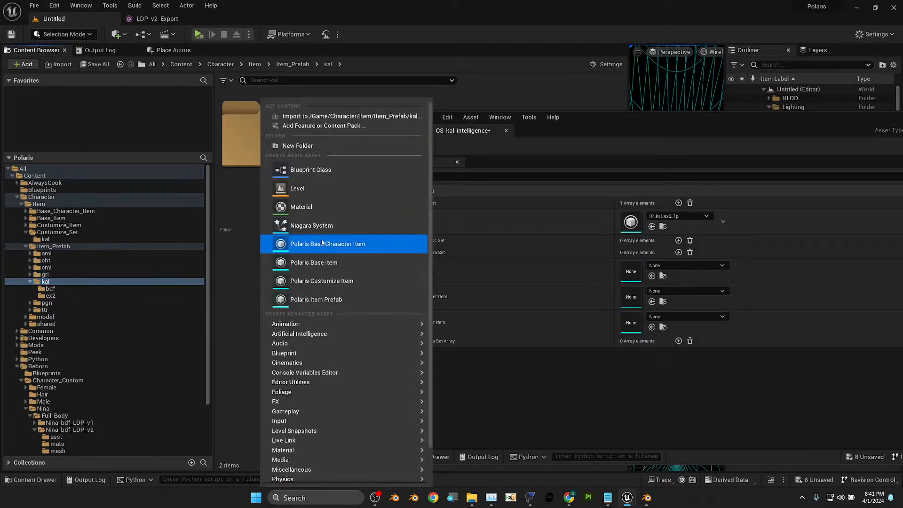
pyautogui.click(311, 145)
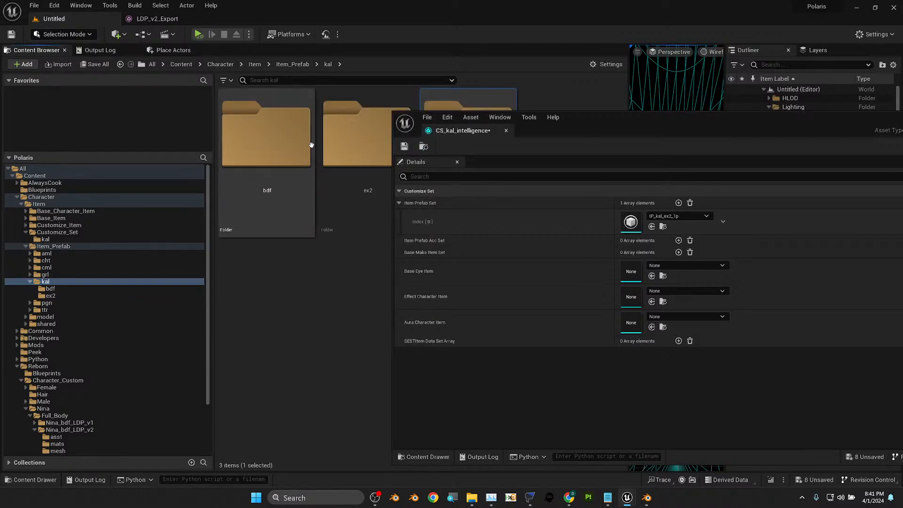
pyautogui.write('ex0')
pyautogui.press('Return')
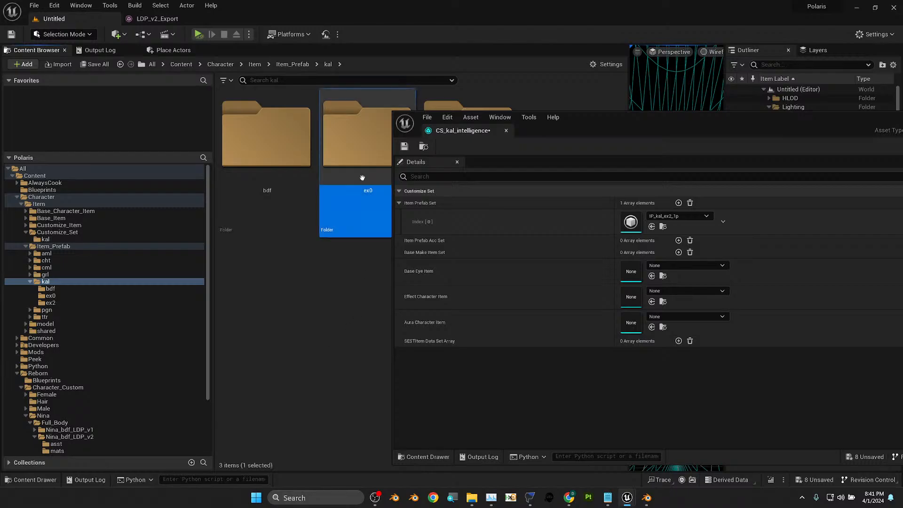
pyautogui.doubleClick(363, 179)
# - Create a Polaris Item Prefab named IP_kal_ex0_ngun_l in ex0 and assign it to a second element of CS_kal_intelligence's Item Prefab Set
pyautogui.rightClick(281, 220)
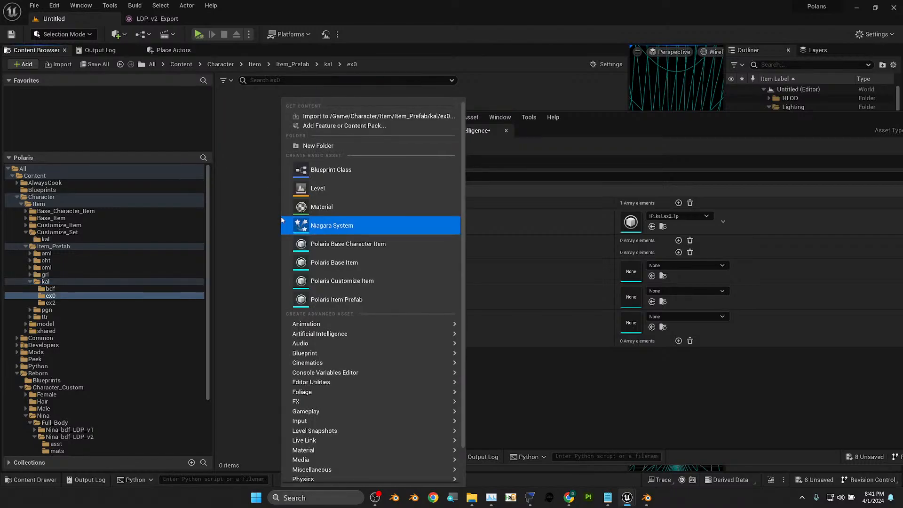
pyautogui.click(369, 303)
pyautogui.write('IP_kal_ex0_ngun_l')
pyautogui.press('Return')
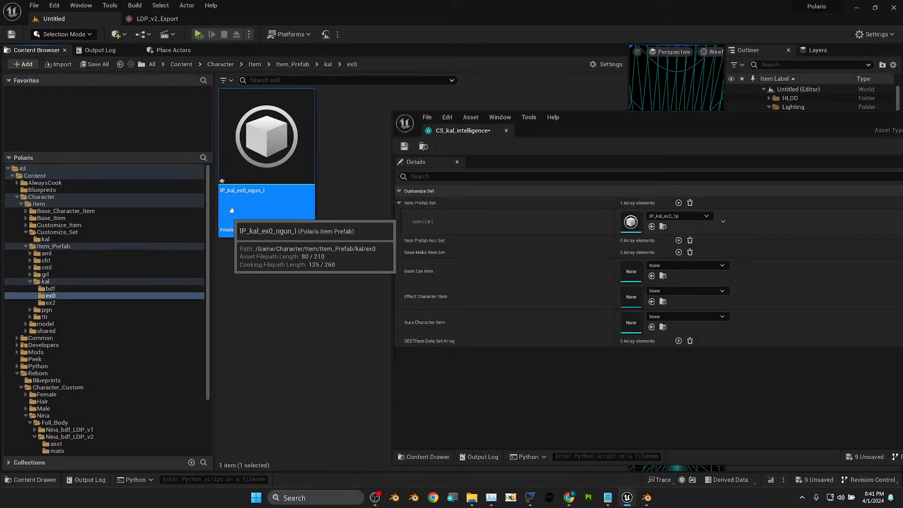
pyautogui.click(678, 203)
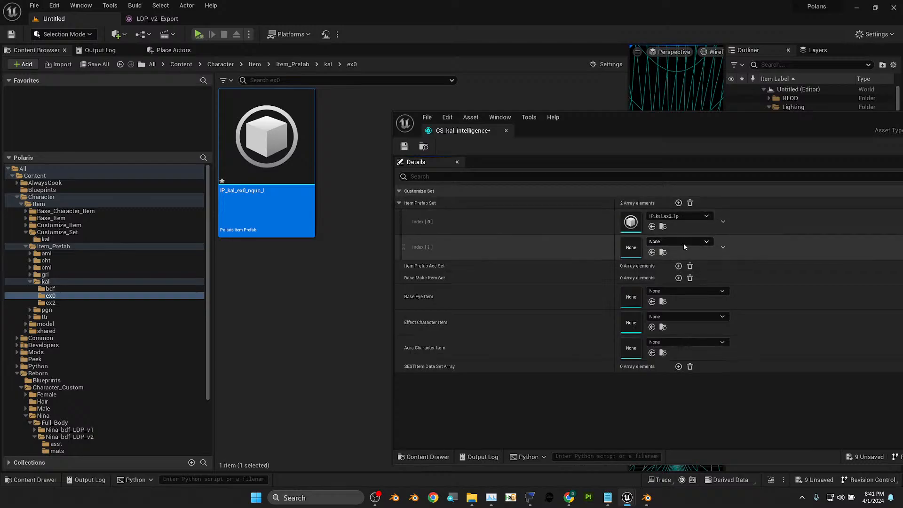
pyautogui.click(652, 252)
pyautogui.click(291, 333)
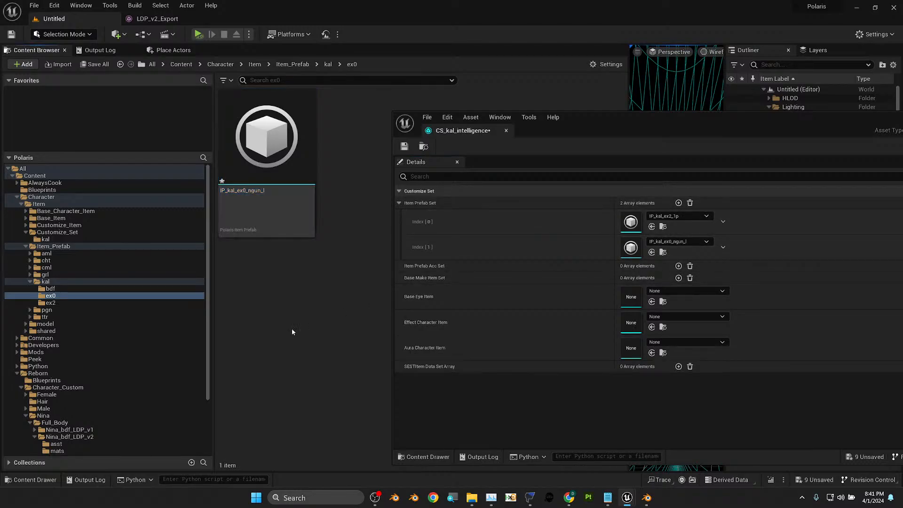
pyautogui.click(257, 225)
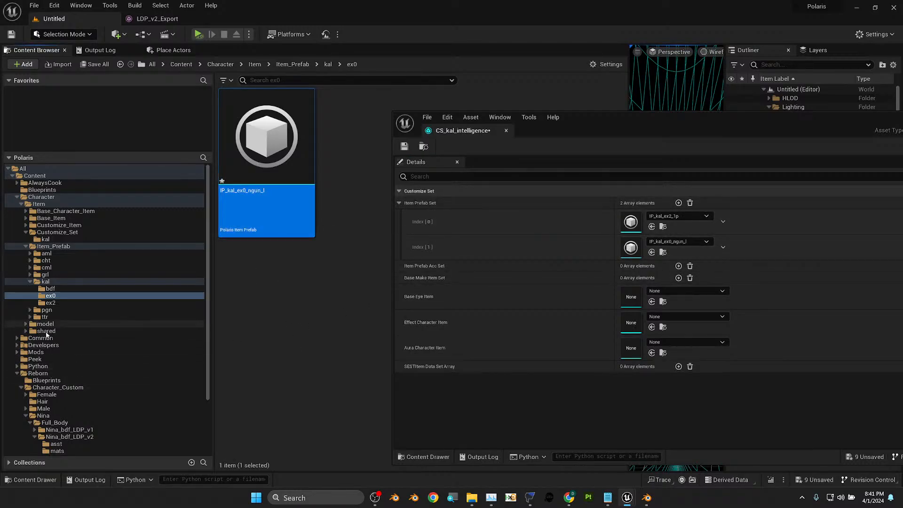
# - Open IP_kal_bdf_LDP_v2 from Nina_bdf_LDP_v2/asst, examine its item references, and open the Base Character Item it references
pyautogui.scroll(-3, 74, 393)
pyautogui.click(57, 389)
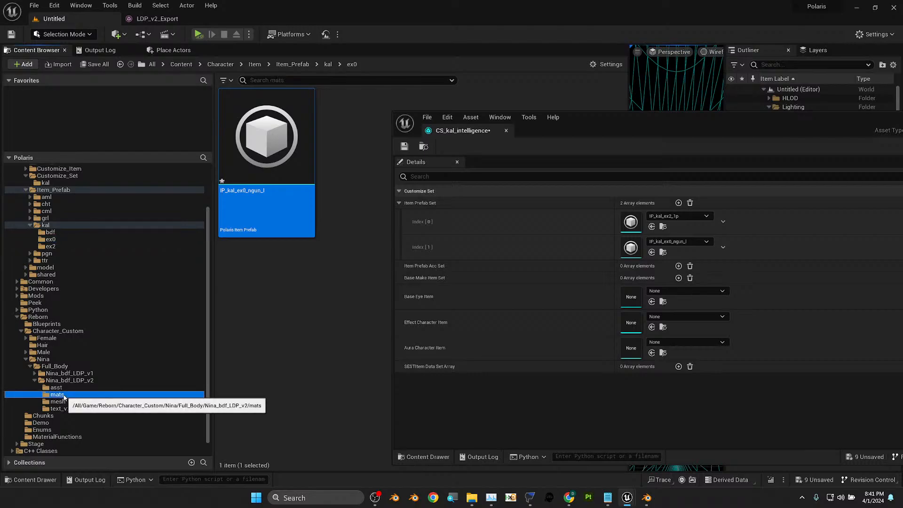
pyautogui.moveTo(602, 126); pyautogui.dragTo(432, 262)
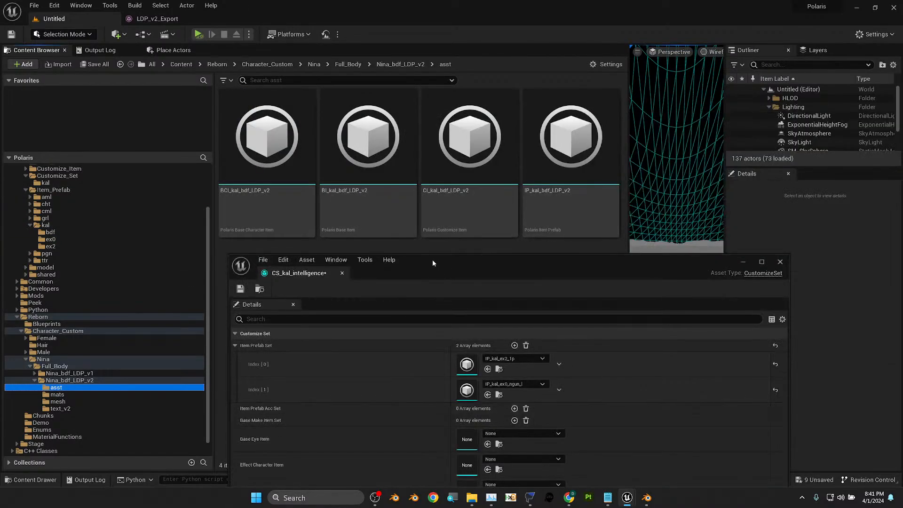
pyautogui.doubleClick(555, 197)
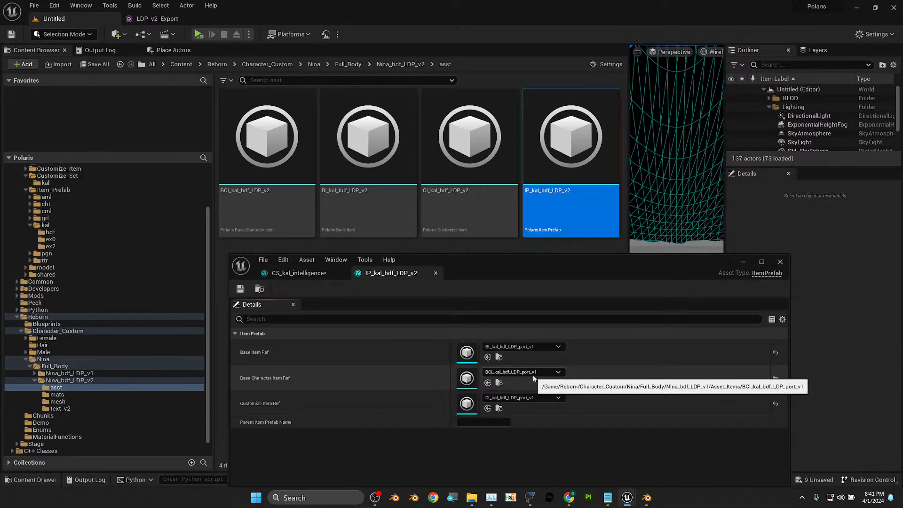
pyautogui.moveTo(592, 270); pyautogui.dragTo(733, 114)
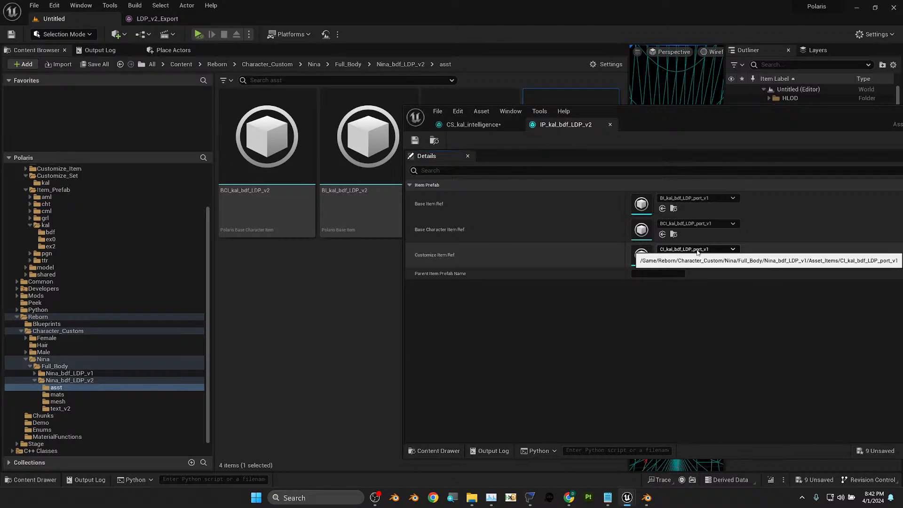
pyautogui.moveTo(700, 113); pyautogui.dragTo(588, 217)
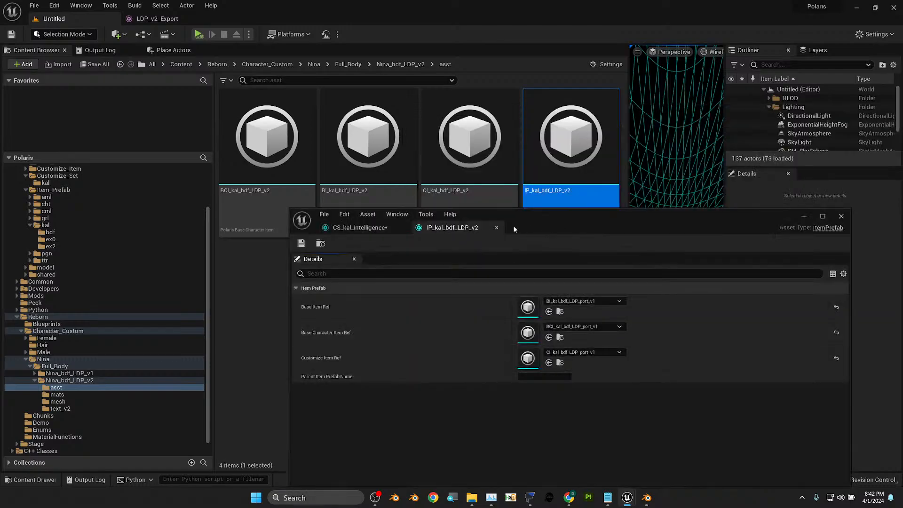
pyautogui.click(465, 163)
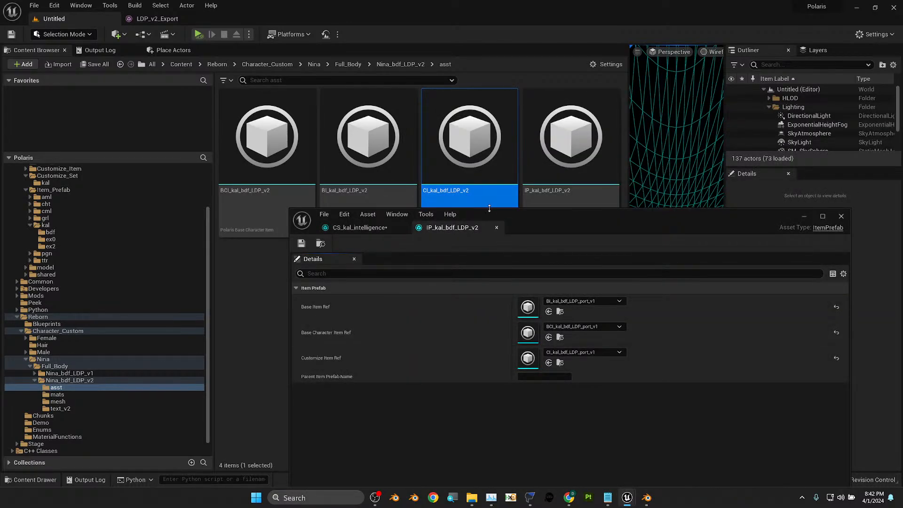
pyautogui.doubleClick(528, 333)
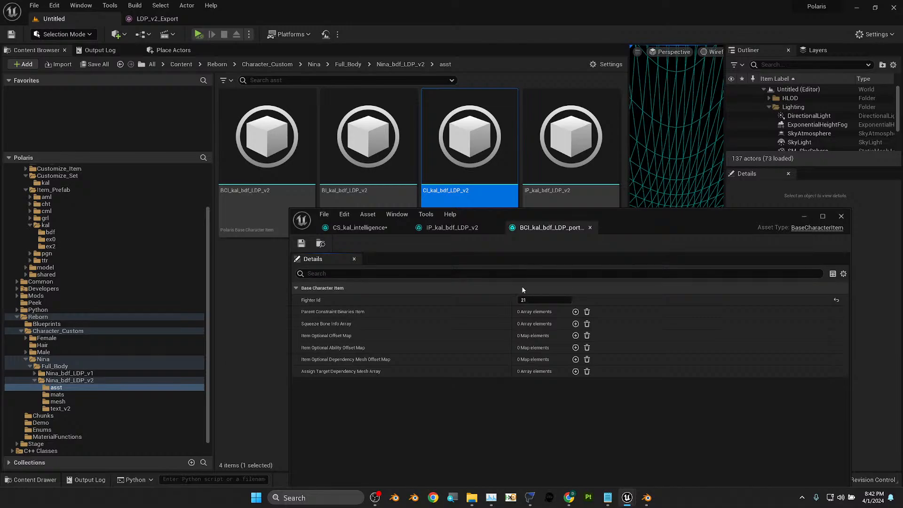
# - Switch to FModel and examine the longcoat_check and henrylong base character items in Base_Character_Item/ghp/bdu
pyautogui.click(529, 497)
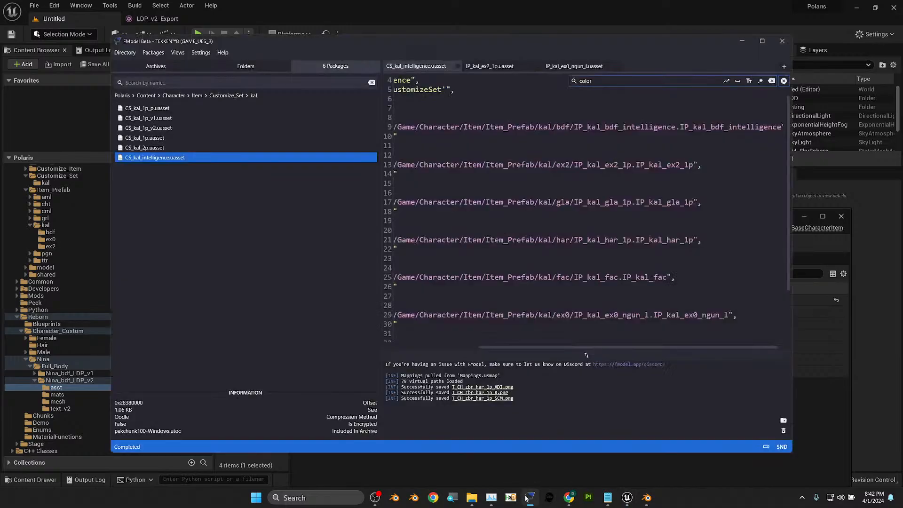
pyautogui.click(197, 95)
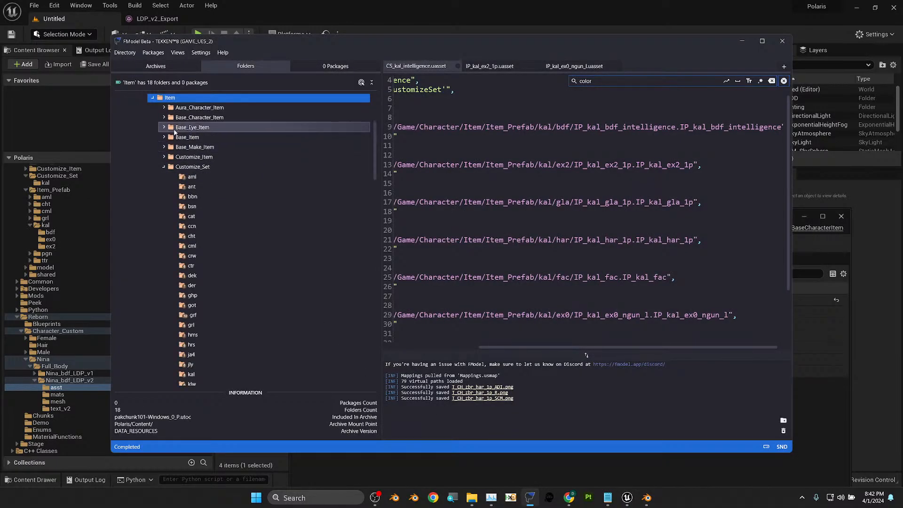
pyautogui.click(164, 118)
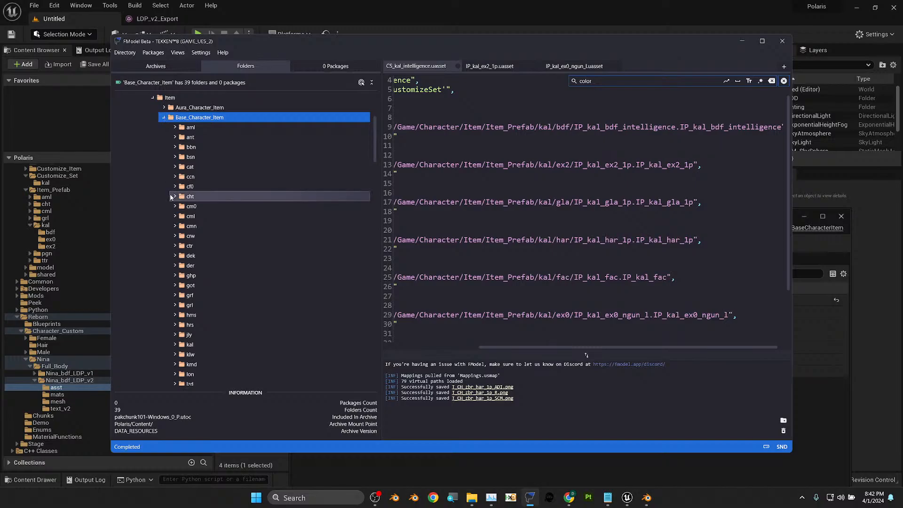
pyautogui.click(175, 275)
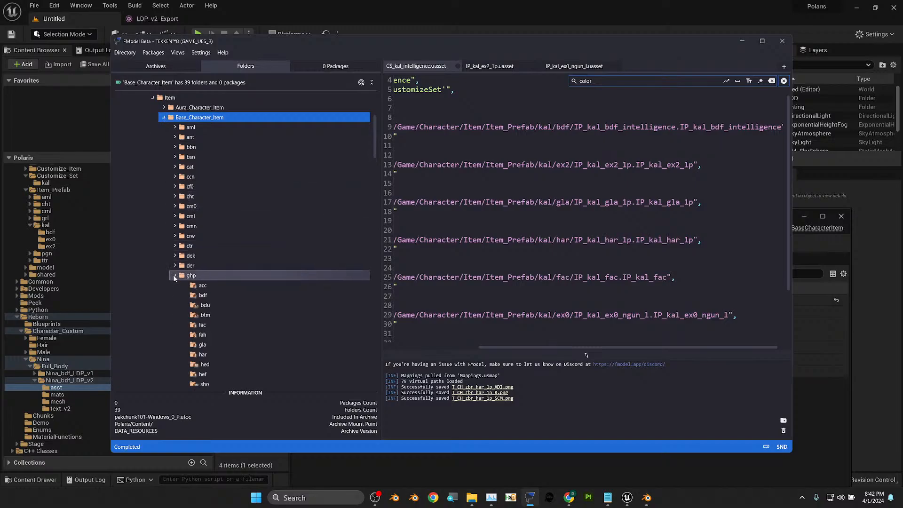
pyautogui.doubleClick(205, 305)
pyautogui.doubleClick(188, 177)
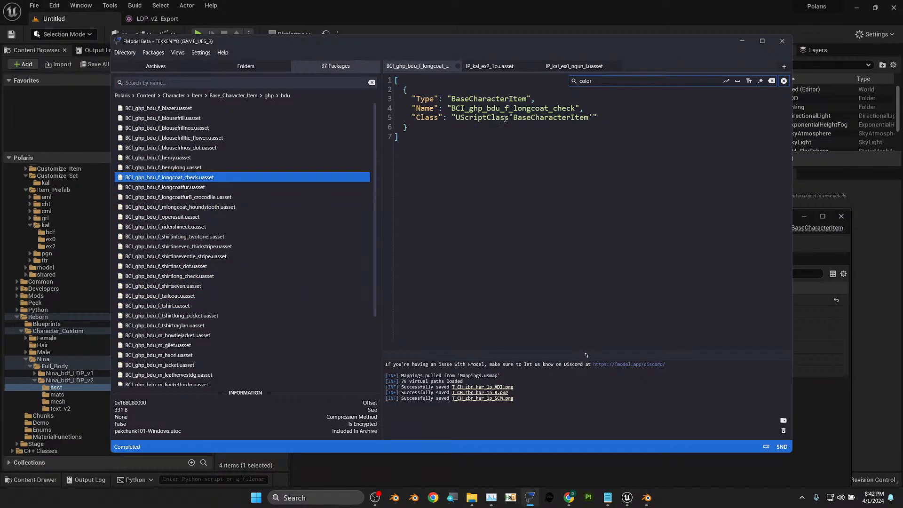
pyautogui.doubleClick(170, 168)
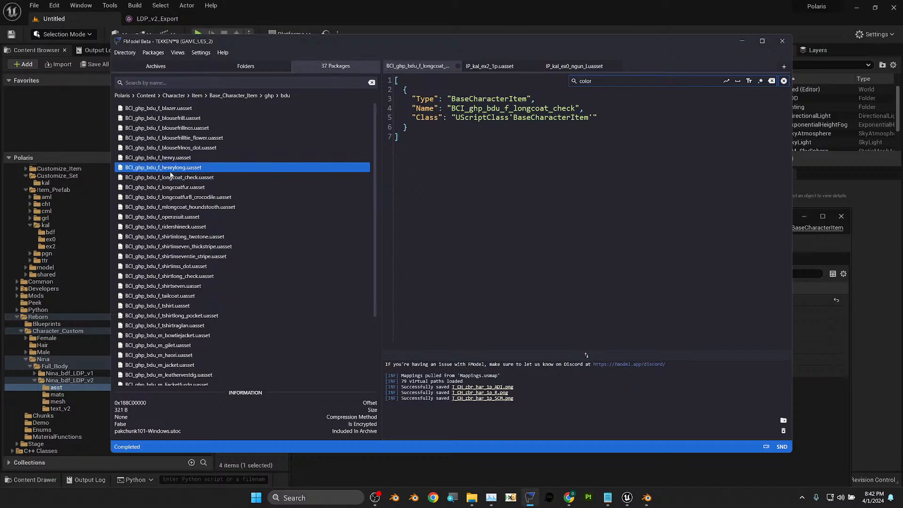
pyautogui.click(195, 208)
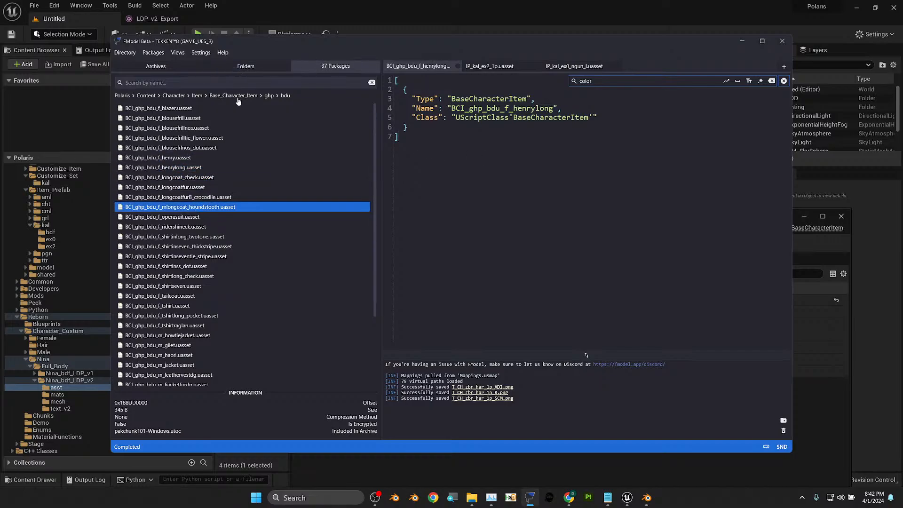
# - Open BCI_ghp_bdf_1p_v1 from Base_Character_Item/ghp/bdf and examine its FighterId property
pyautogui.click(268, 96)
pyautogui.doubleClick(223, 299)
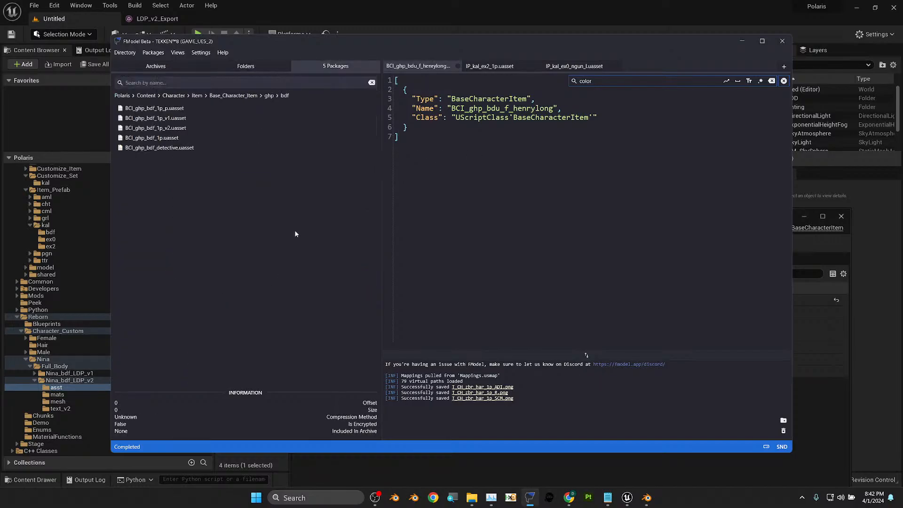
pyautogui.doubleClick(282, 118)
pyautogui.moveTo(487, 137); pyautogui.dragTo(413, 109)
pyautogui.click(484, 127)
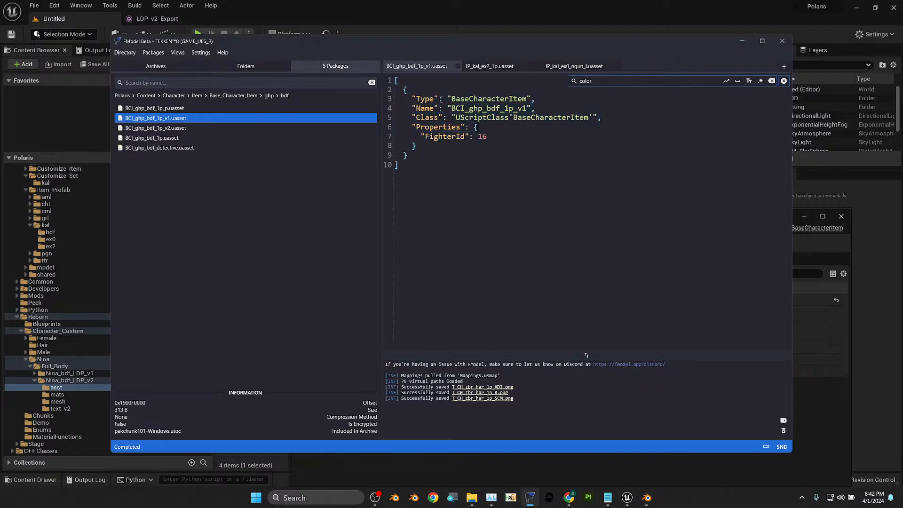
# - Switch back to Unreal and examine the Polaris asset types that can be created in the Nina_bdf_LDP_v2 asst folder
pyautogui.click(739, 41)
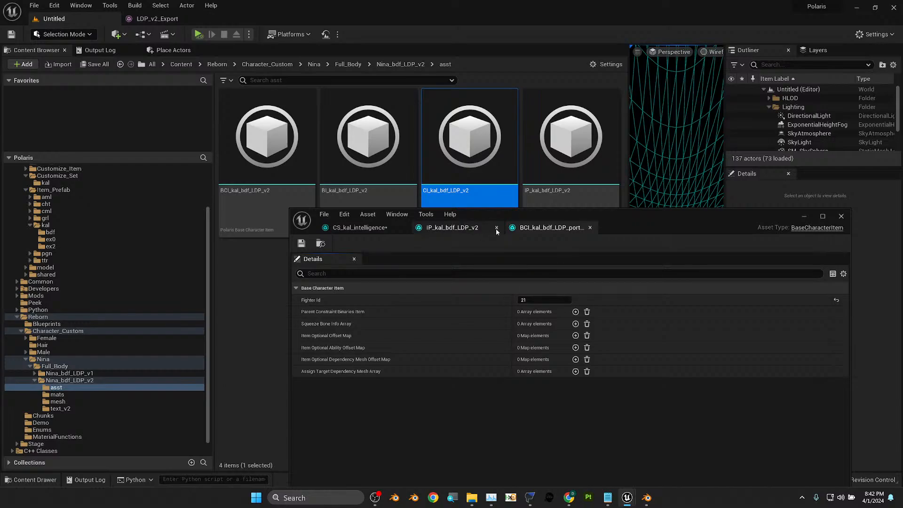
pyautogui.rightClick(243, 289)
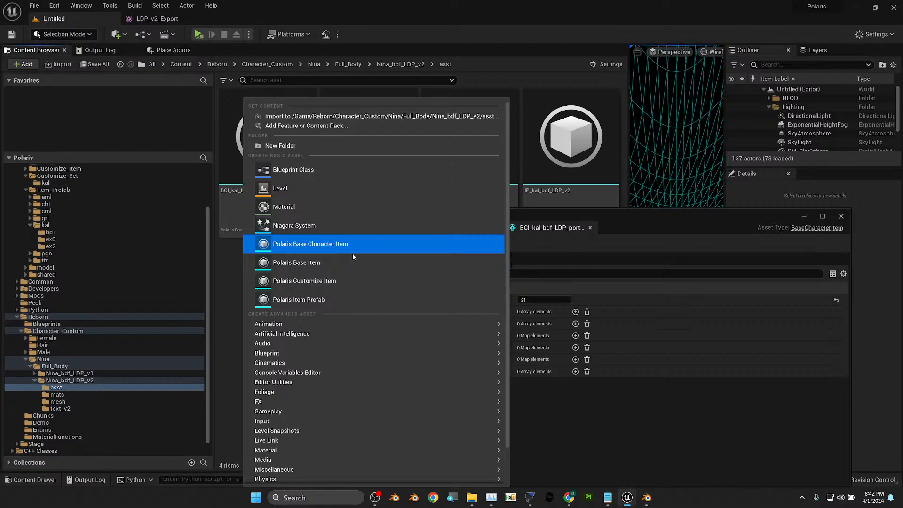
pyautogui.scroll(-2, 371, 474)
pyautogui.moveTo(354, 470)
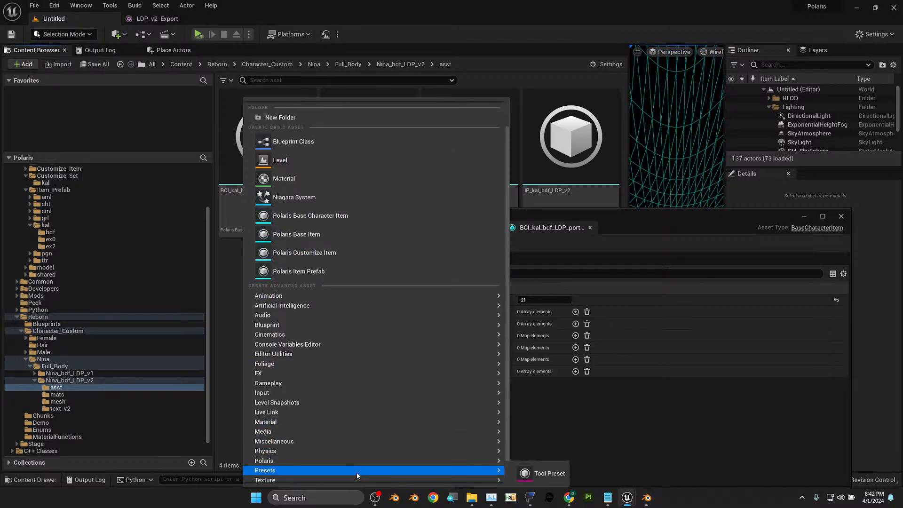
pyautogui.moveTo(394, 462)
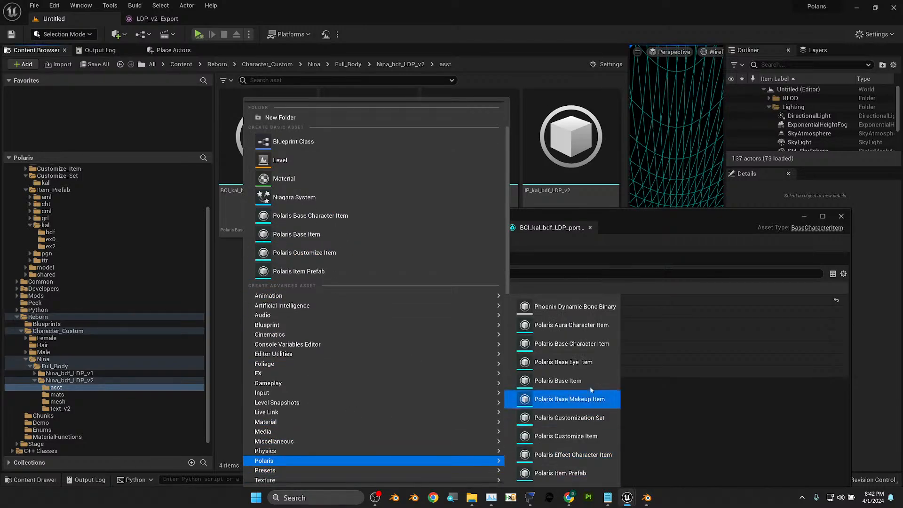
pyautogui.click(231, 320)
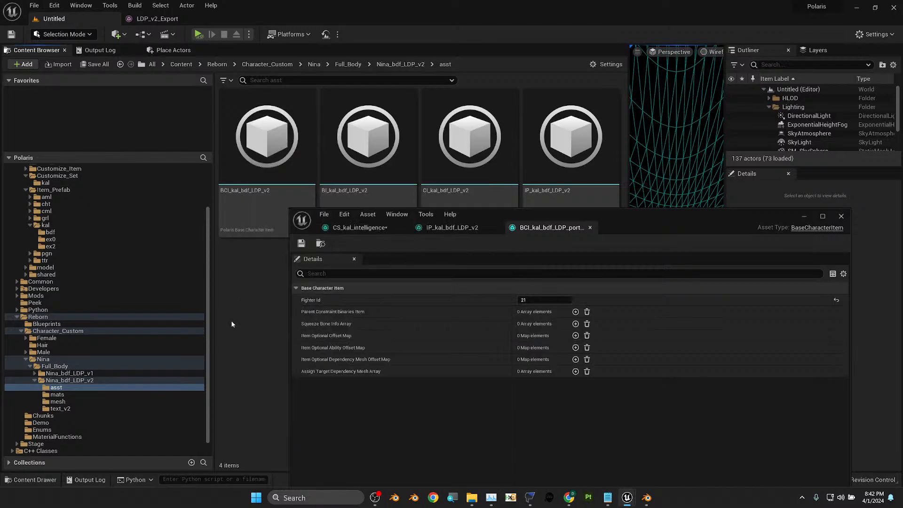
# - Open the Base Item referenced by IP_kal_bdf_LDP_v2 and examine its Mesh Type options
pyautogui.click(456, 229)
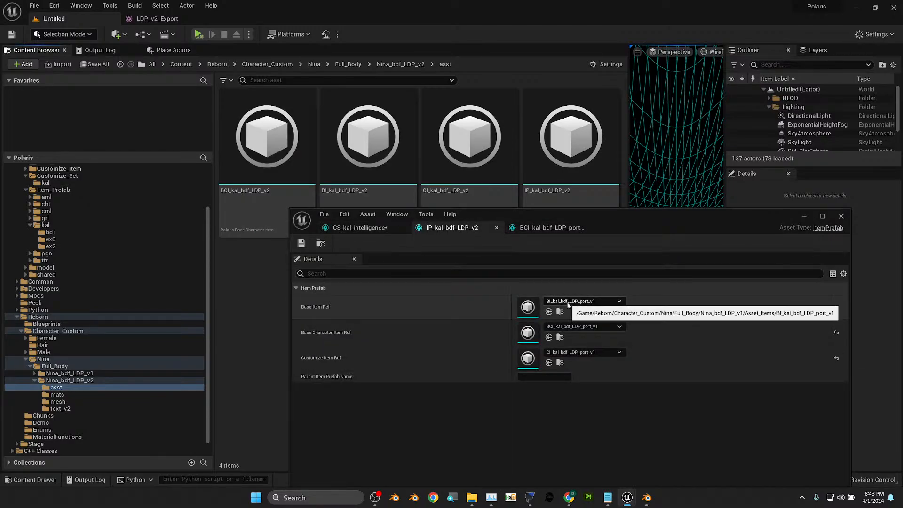
pyautogui.doubleClick(523, 307)
pyautogui.moveTo(652, 217); pyautogui.dragTo(691, 117)
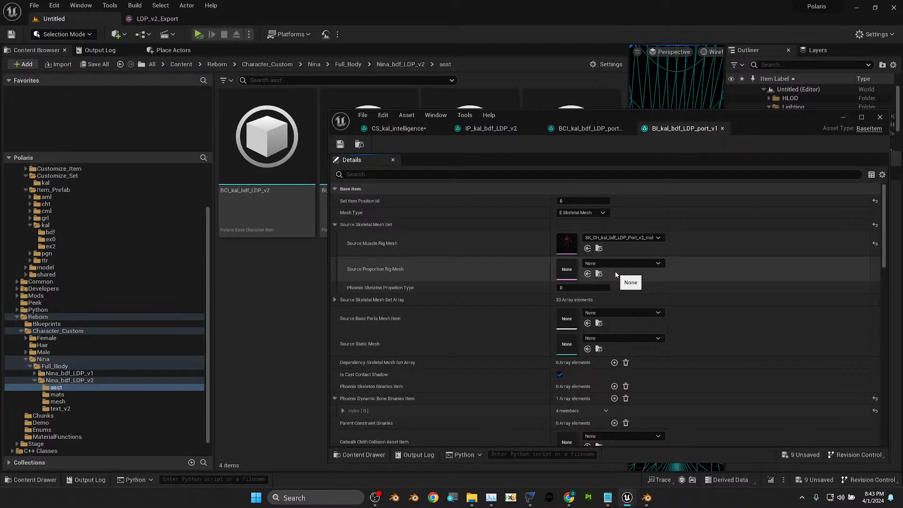
pyautogui.click(592, 213)
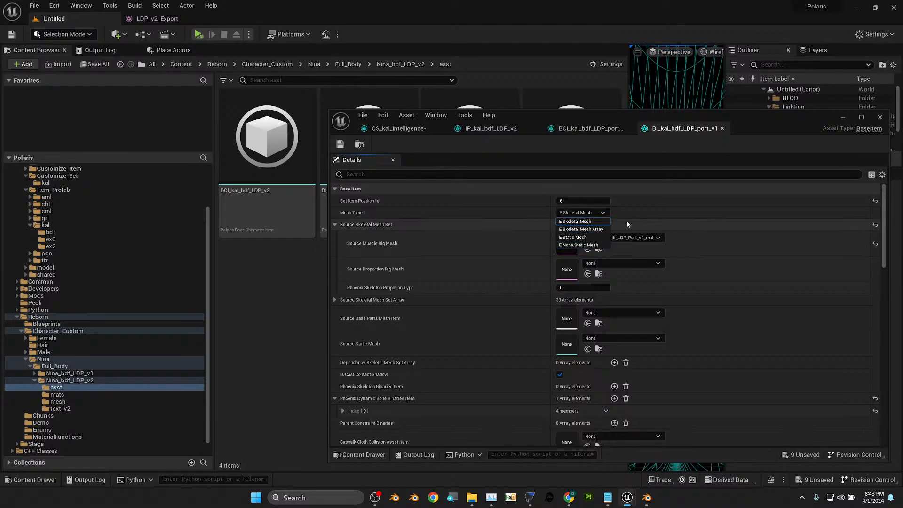
pyautogui.click(770, 218)
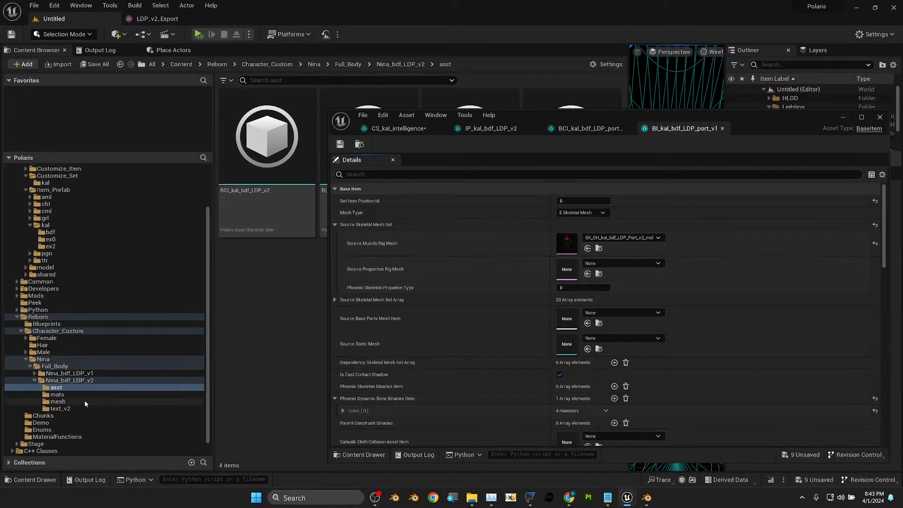
# - Assign the LDP_v2_Export skeletal mesh from the mesh folder as the Base Item's Source Muscle Rig Mesh
pyautogui.click(71, 401)
pyautogui.click(267, 141)
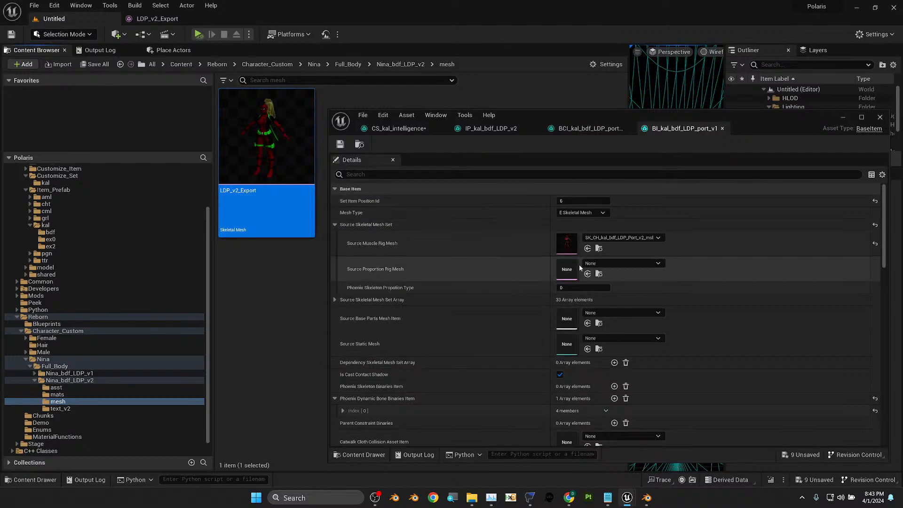
pyautogui.click(587, 248)
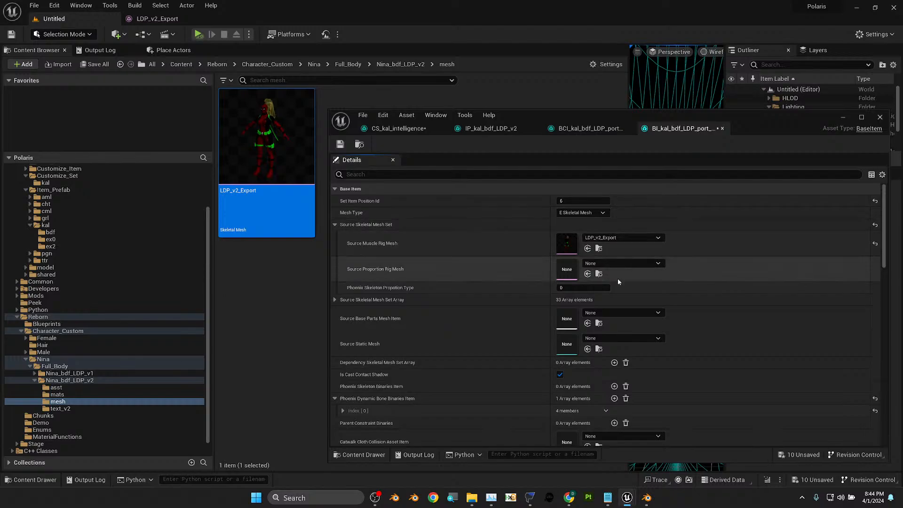
# - Examine the Base Item's remaining properties, from the Phoenix binaries through the Catwalk cloth and ability settings
pyautogui.scroll(-3, 637, 314)
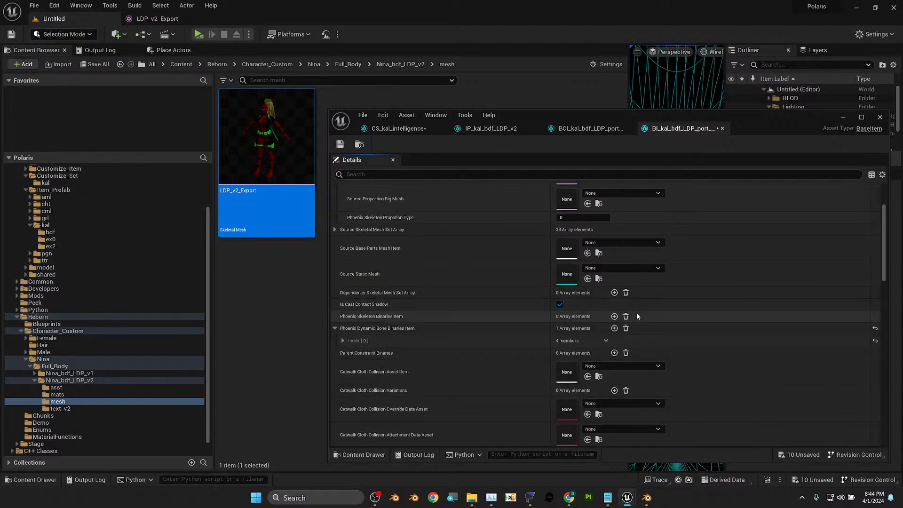
pyautogui.scroll(-7, 637, 316)
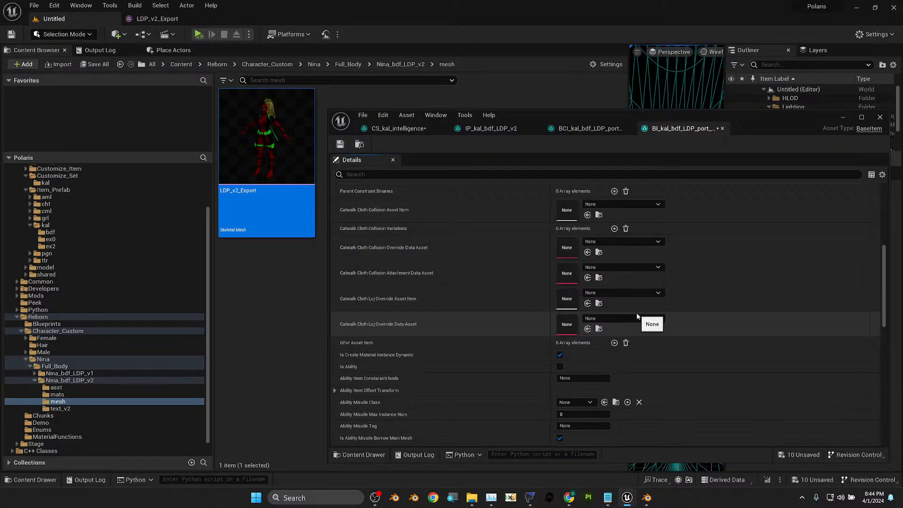
pyautogui.scroll(-1, 636, 315)
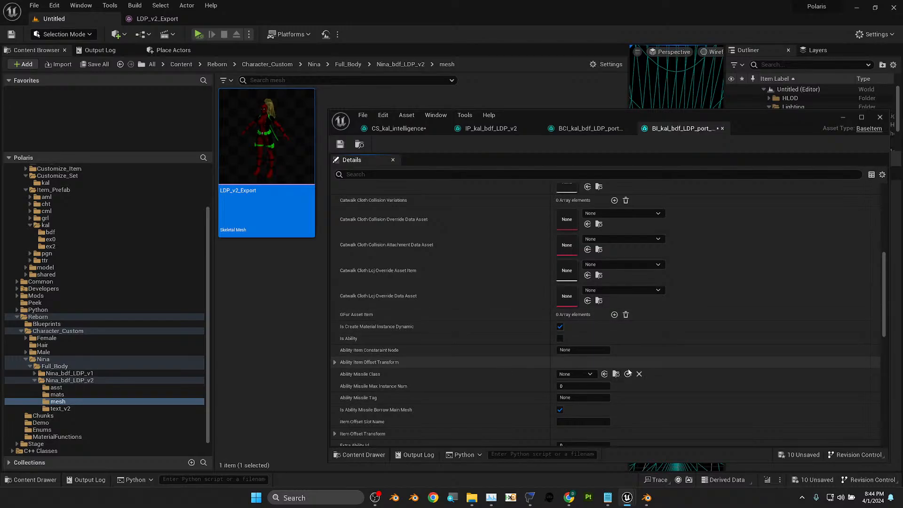
# - Find the base item's empty Hair Scalp Mask property and open the textures folder of the zbr_har_1p hair model
pyautogui.scroll(-3, 587, 372)
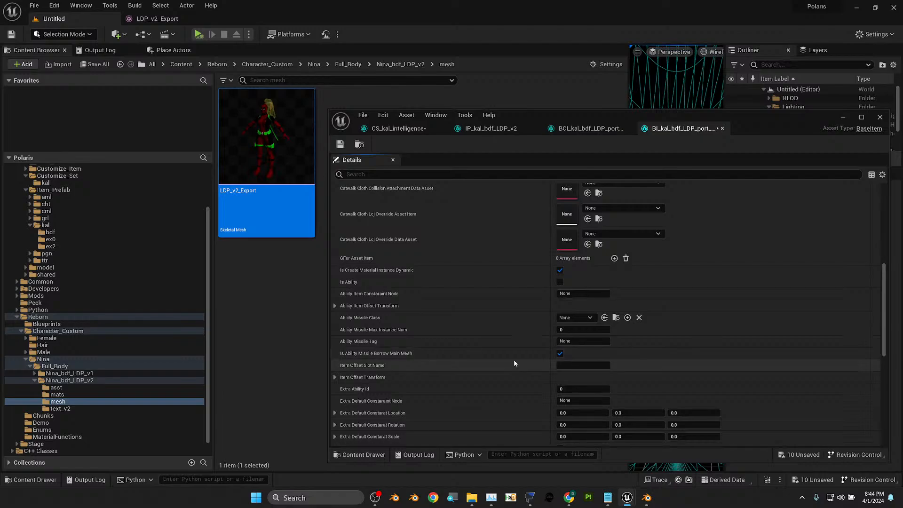
pyautogui.scroll(-7, 610, 360)
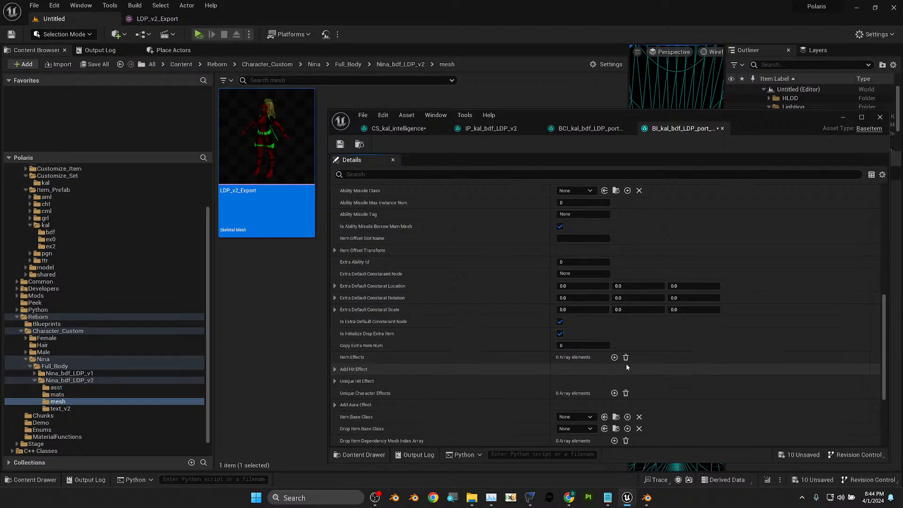
pyautogui.scroll(-6, 628, 362)
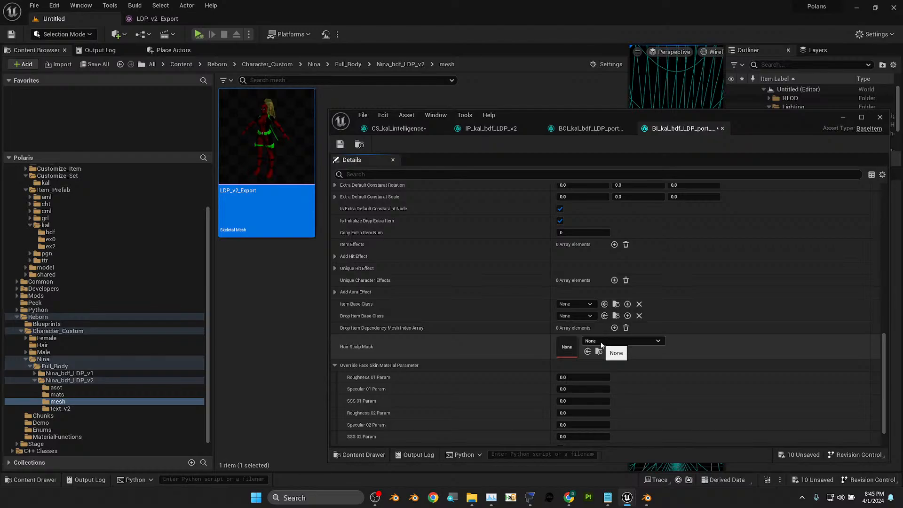
pyautogui.scroll(4, 33, 319)
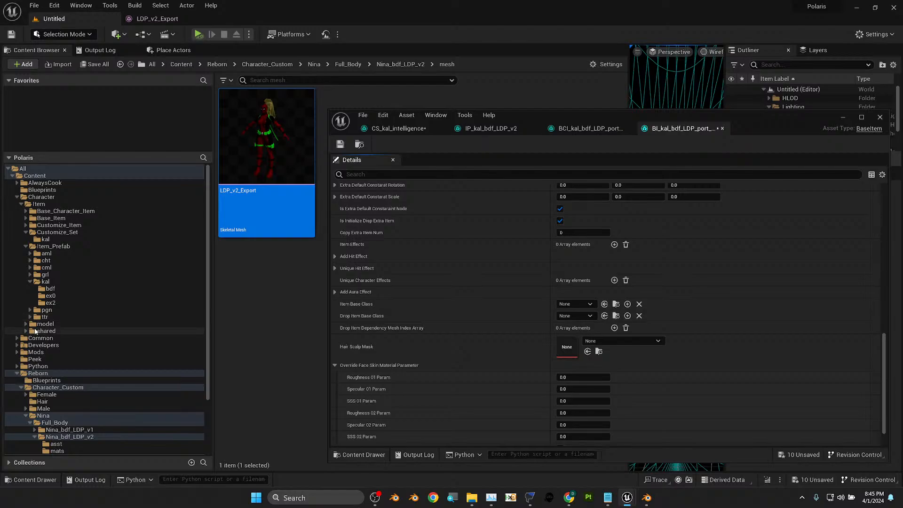
pyautogui.click(26, 331)
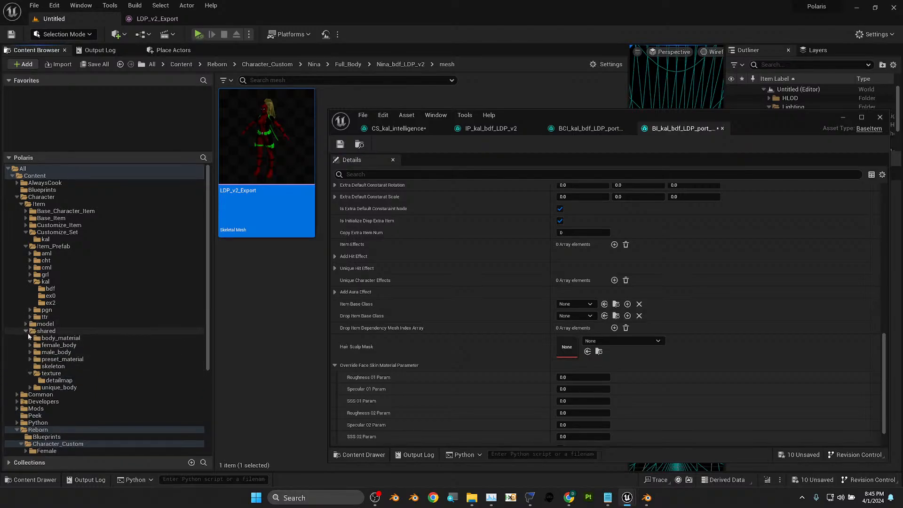
pyautogui.click(26, 331)
pyautogui.click(26, 324)
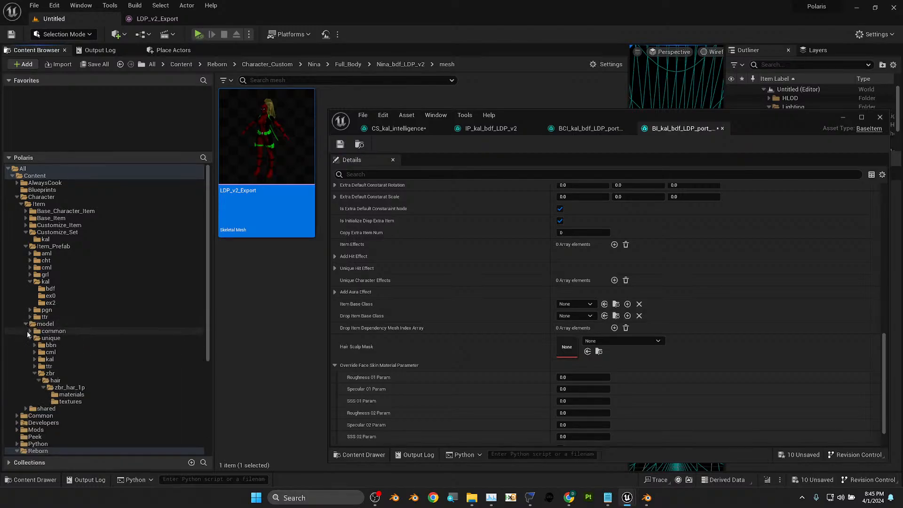
pyautogui.click(71, 401)
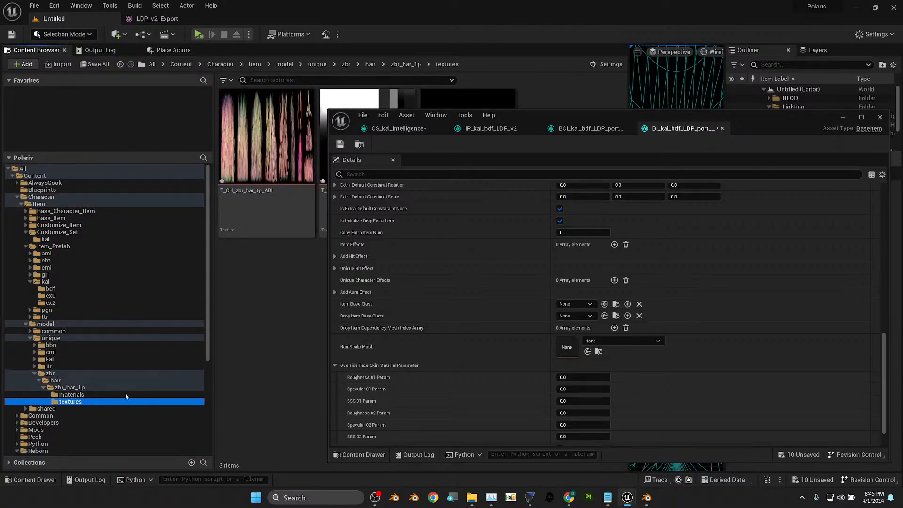
# - Assign the T_CH_zbr_har_1p_SCM texture to the base item's Hair Scalp Mask
pyautogui.moveTo(566, 116); pyautogui.dragTo(664, 84)
pyautogui.click(440, 211)
pyautogui.click(596, 268)
pyautogui.click(678, 268)
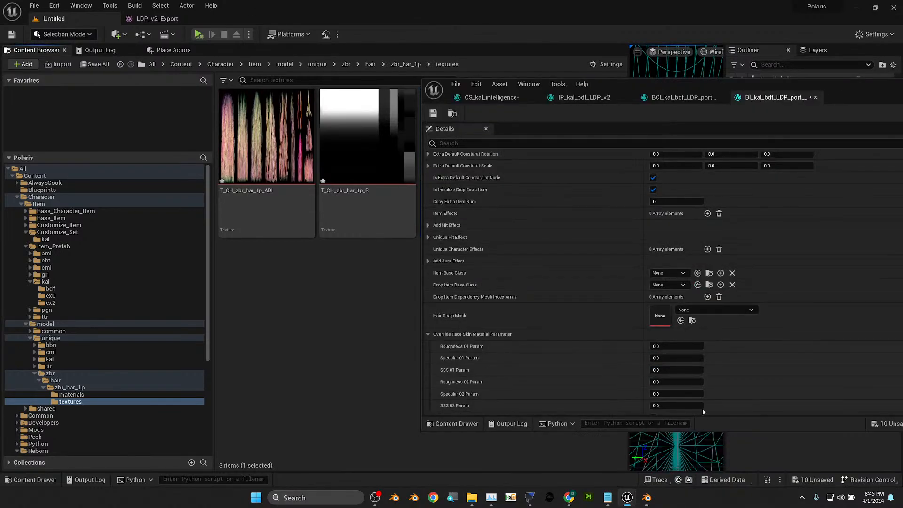
pyautogui.click(681, 320)
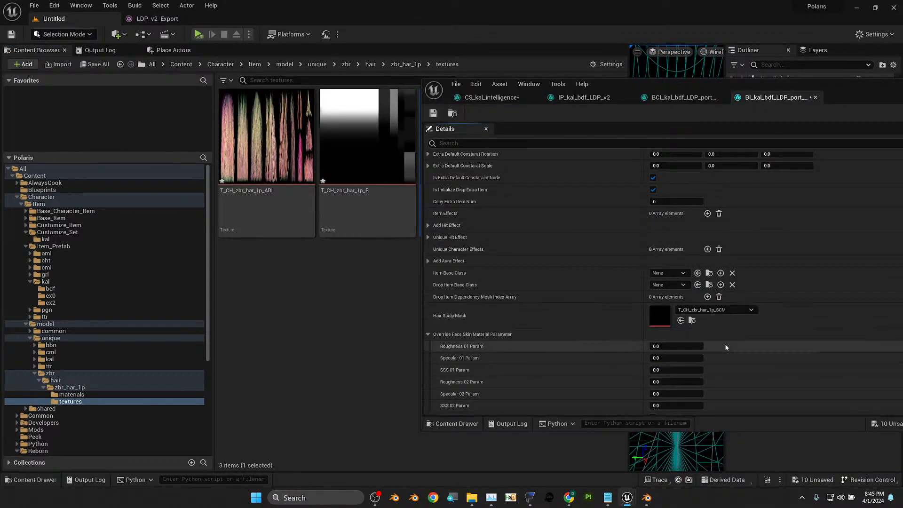
# - Save the BI_kal_bdf_LDP_port_v1 base item and minimise the asset editor window
pyautogui.scroll(-2, 738, 346)
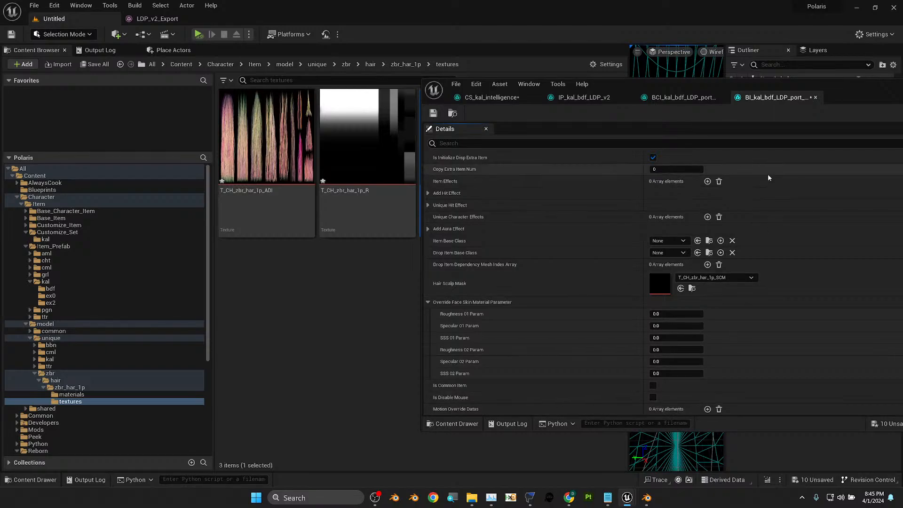
pyautogui.moveTo(845, 91); pyautogui.dragTo(583, 101)
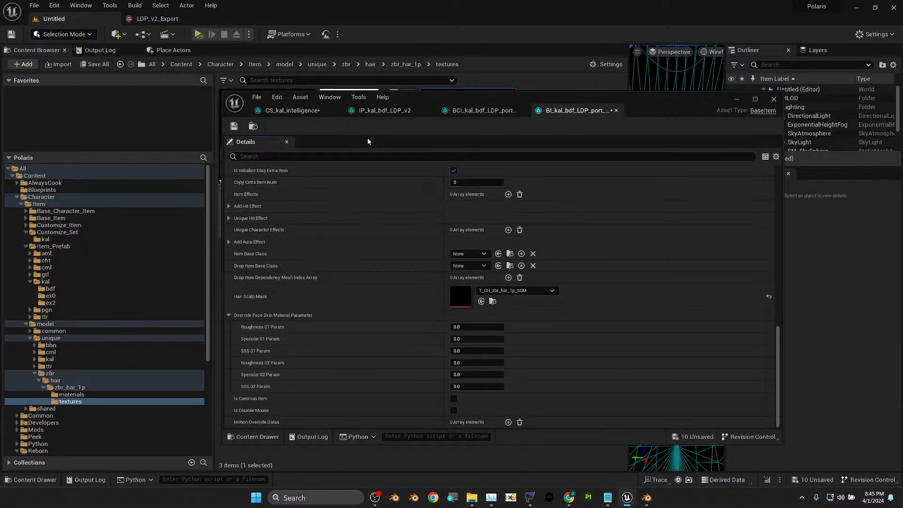
pyautogui.click(234, 126)
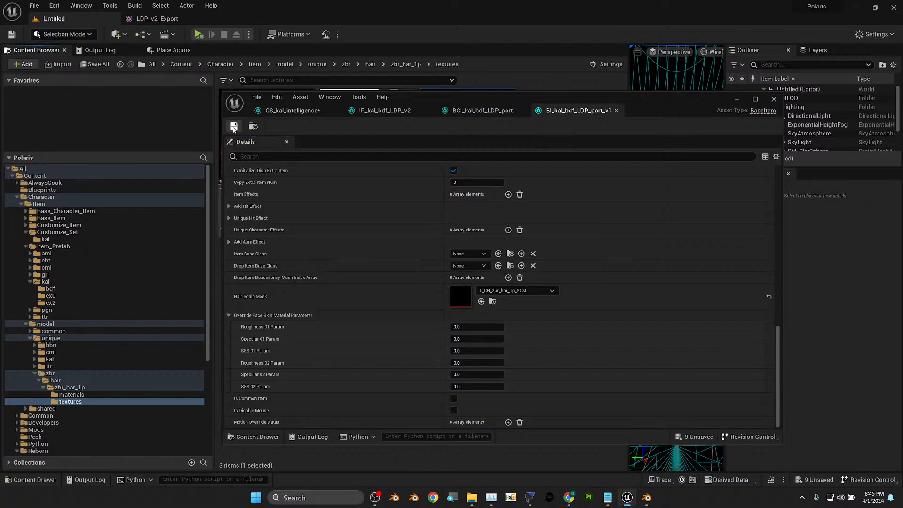
pyautogui.click(483, 112)
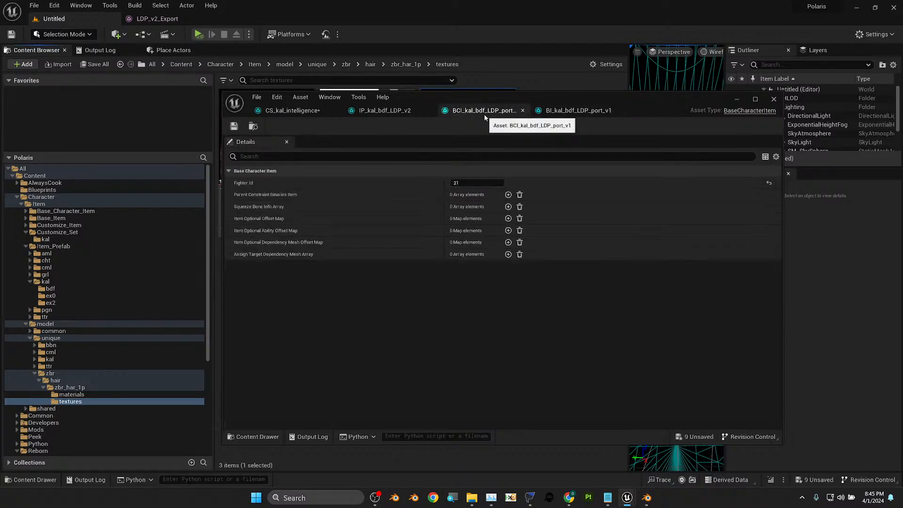
pyautogui.click(577, 111)
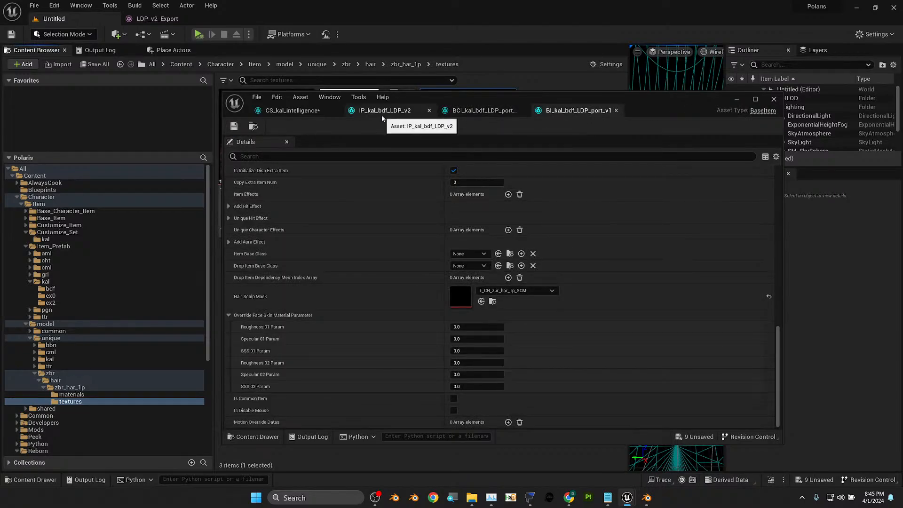
pyautogui.click(736, 100)
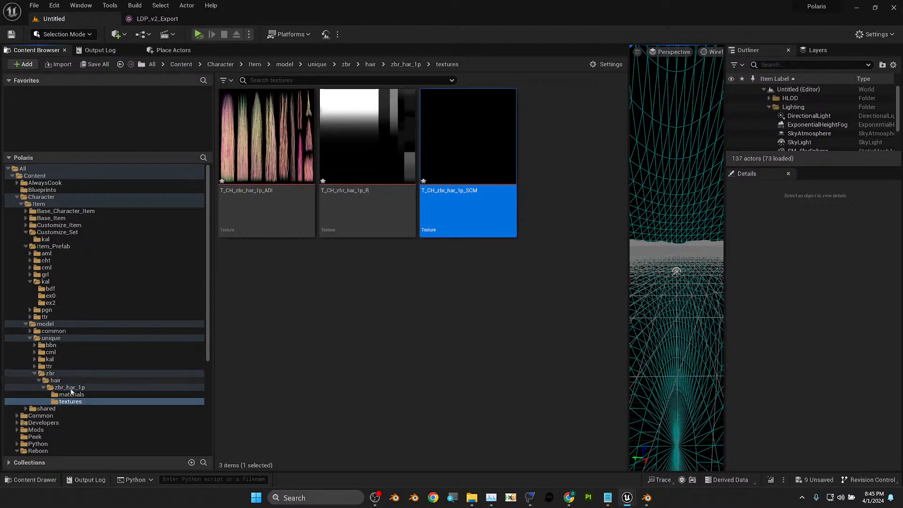
# - Delete the CI_kal_bdf_LDP_v2 customize item from the asst folder of Nina_bdf_LDP_v2
pyautogui.scroll(-7, 106, 401)
pyautogui.click(78, 374)
pyautogui.click(374, 224)
pyautogui.click(285, 221)
pyautogui.click(347, 217)
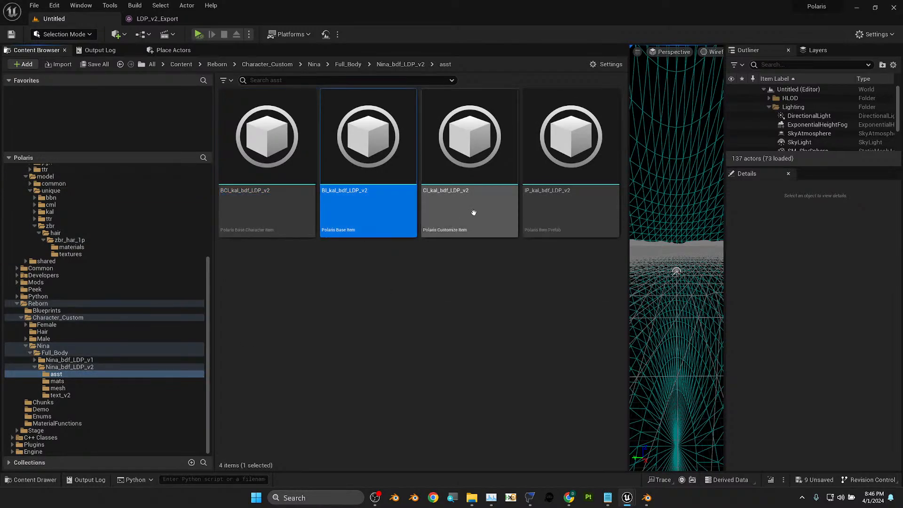
pyautogui.click(462, 211)
pyautogui.rightClick(464, 202)
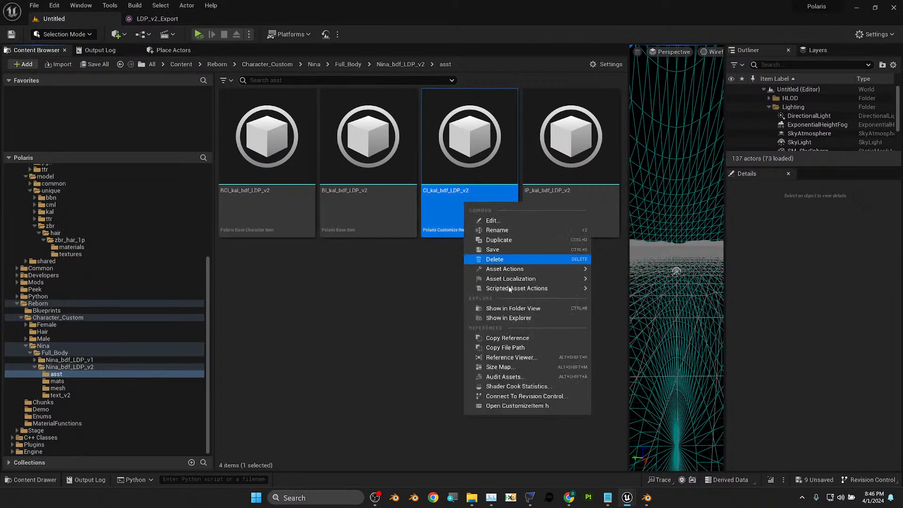
pyautogui.click(511, 262)
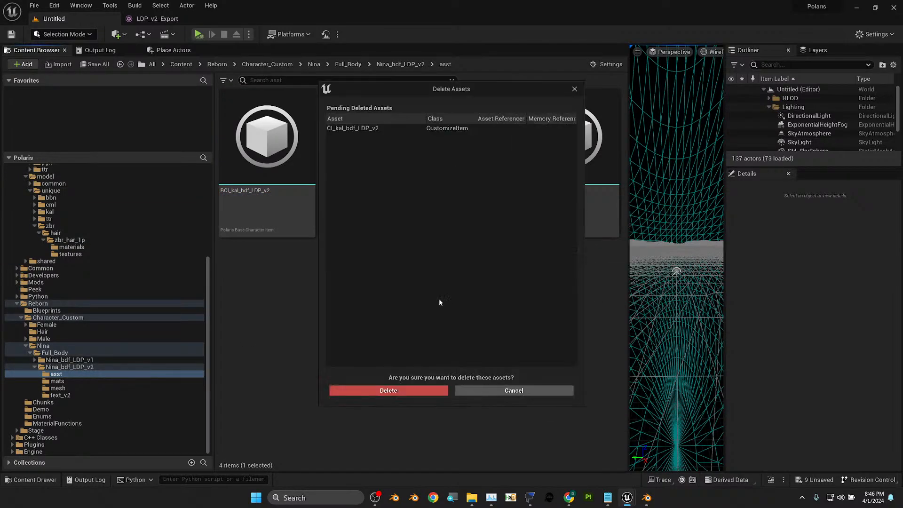
pyautogui.click(396, 391)
# - Create a new Polaris Customize Item in the asst folder, keeping its default name
pyautogui.rightClick(394, 298)
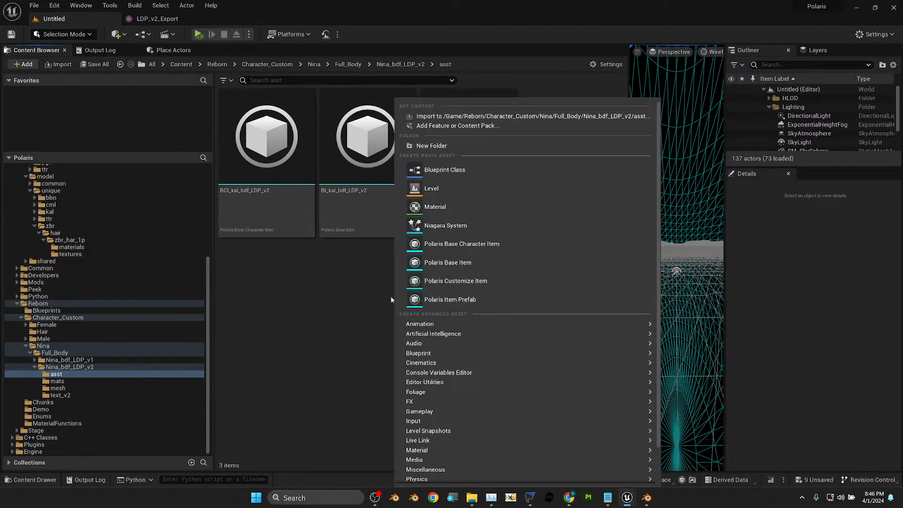
pyautogui.click(514, 280)
pyautogui.press('Return')
# - Rename the new customize item CI_kal_bdf_LDP_v2, reusing the name suffix copied from the item prefab
pyautogui.click(443, 194)
pyautogui.click(434, 193)
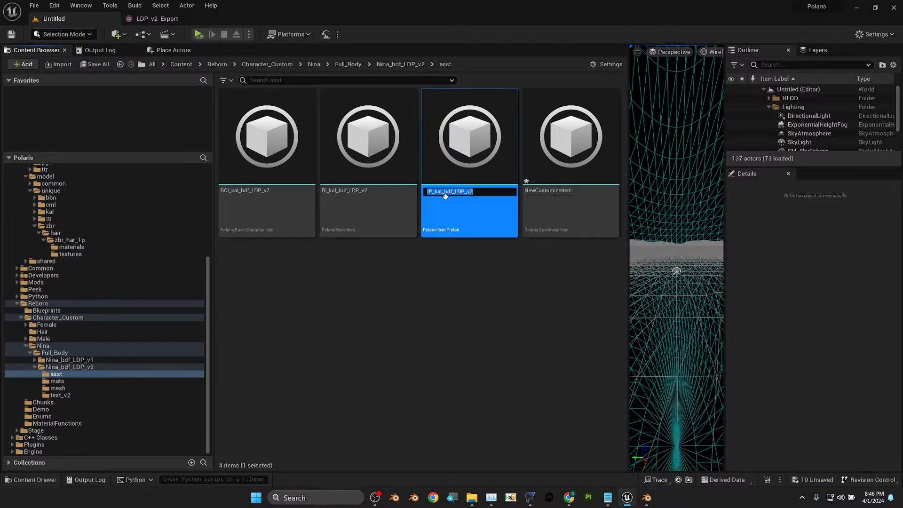
pyautogui.moveTo(433, 193); pyautogui.dragTo(472, 193)
pyautogui.hotkey('ctrl', 'c')
pyautogui.click(446, 309)
pyautogui.click(564, 194)
pyautogui.click(616, 197)
pyautogui.hotkey('ctrl', 'v')
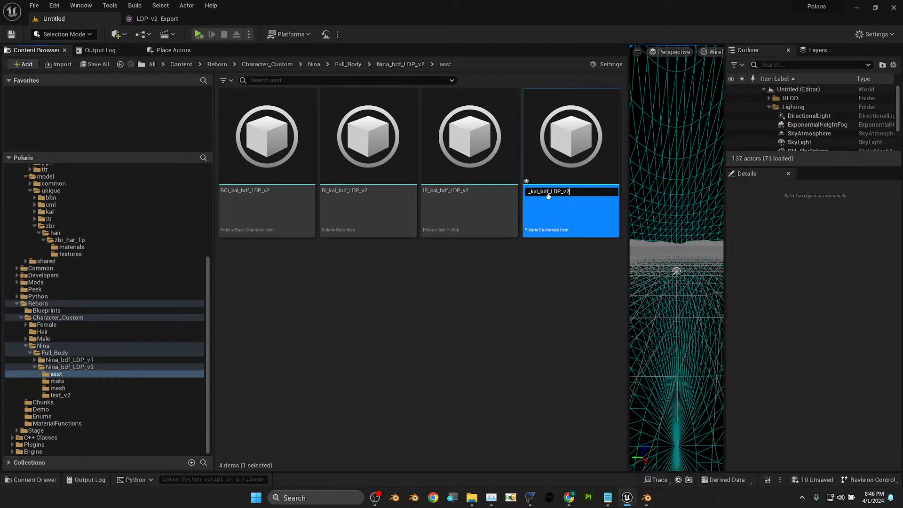
pyautogui.press('Home')
pyautogui.write('CI')
pyautogui.press('Return')
pyautogui.click(484, 326)
# - Open the IP_kal_bdf_LDP_v2 item prefab and set its Customize Item Ref to CI_kal_bdf_LDP_v2
pyautogui.doubleClick(541, 202)
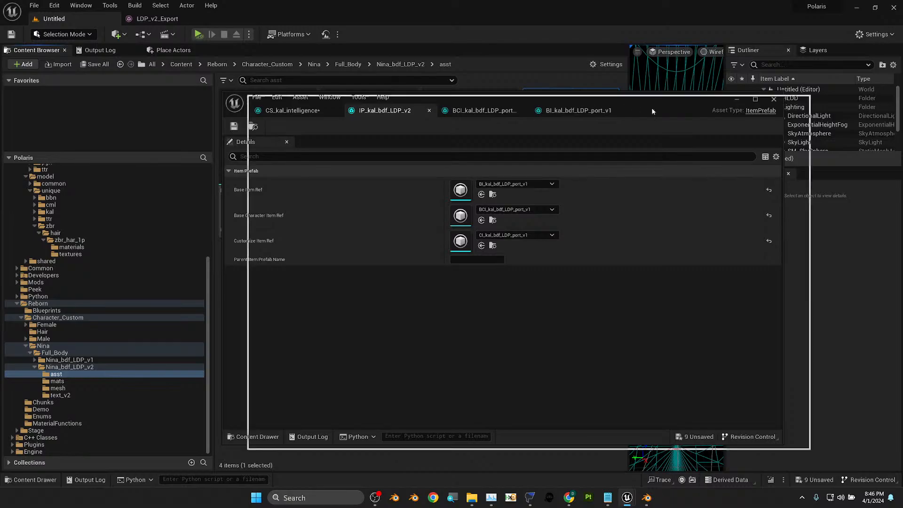
pyautogui.moveTo(636, 104); pyautogui.dragTo(804, 150)
pyautogui.moveTo(724, 144); pyautogui.dragTo(693, 205)
pyautogui.click(470, 156)
pyautogui.click(619, 353)
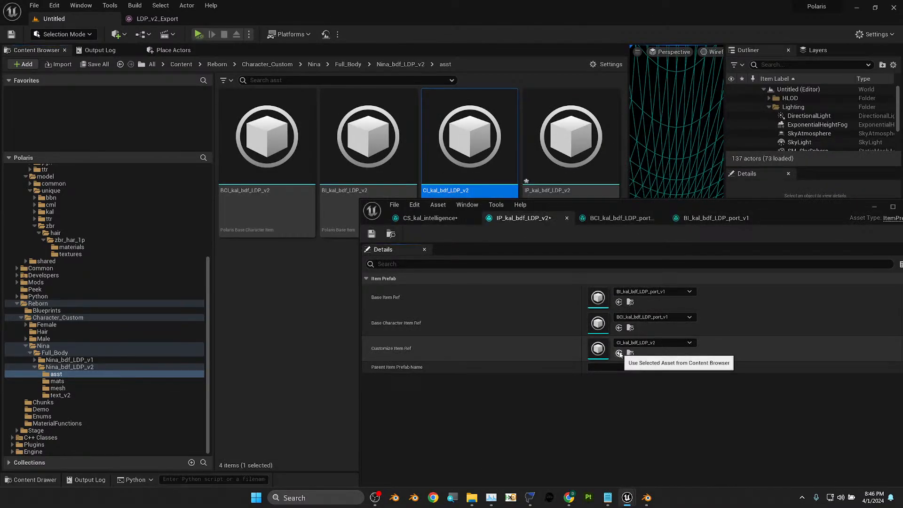
pyautogui.click(656, 344)
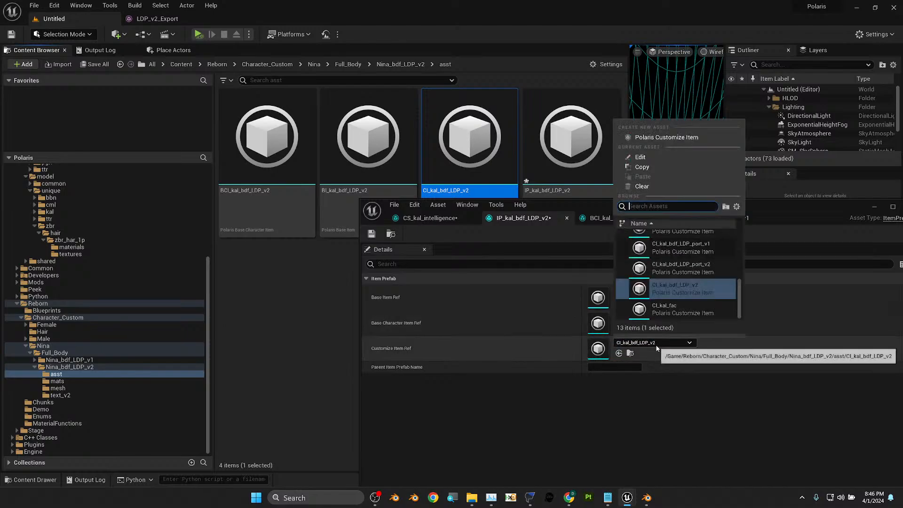
pyautogui.click(541, 325)
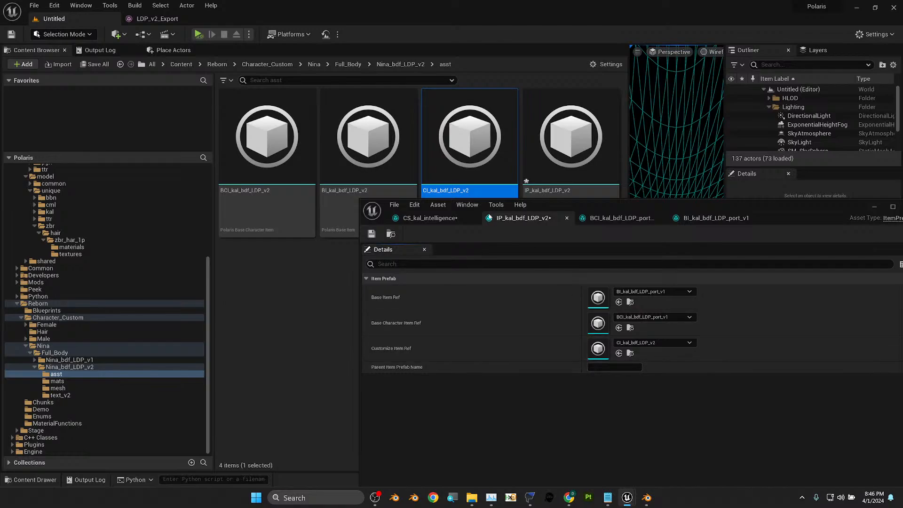
# - Set the item prefab's Parent Item Prefab Name to CI_kal_bdf_LDP_v2 and save the prefab
pyautogui.moveTo(799, 208); pyautogui.dragTo(755, 256)
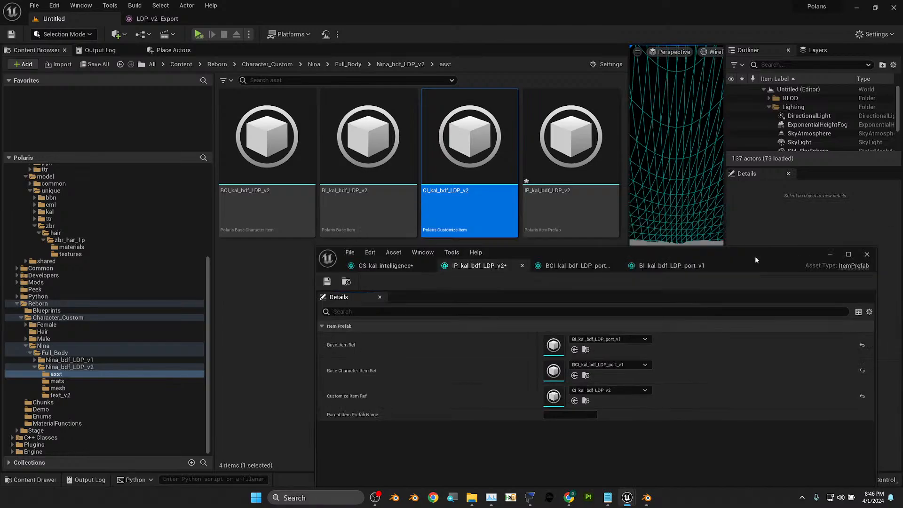
pyautogui.click(516, 195)
pyautogui.hotkey('ctrl', 'c')
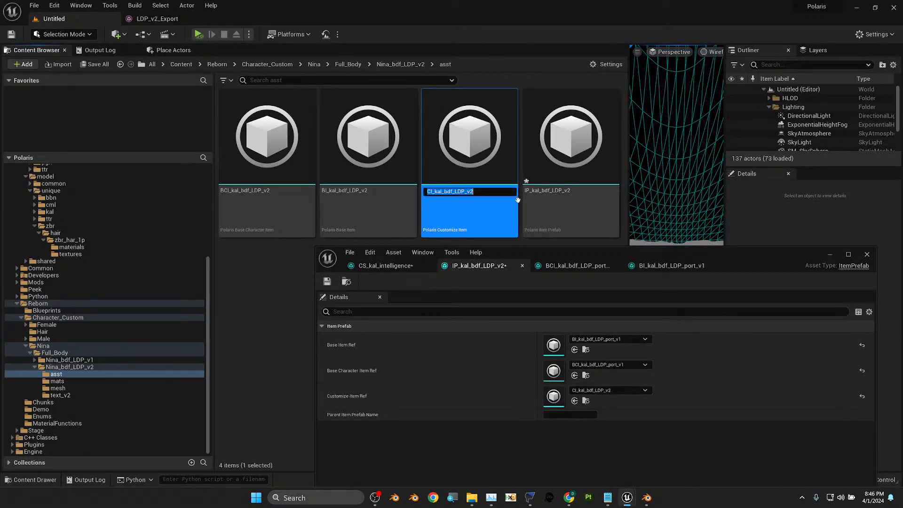
pyautogui.click(593, 414)
pyautogui.hotkey('ctrl', 'v')
pyautogui.press('Return')
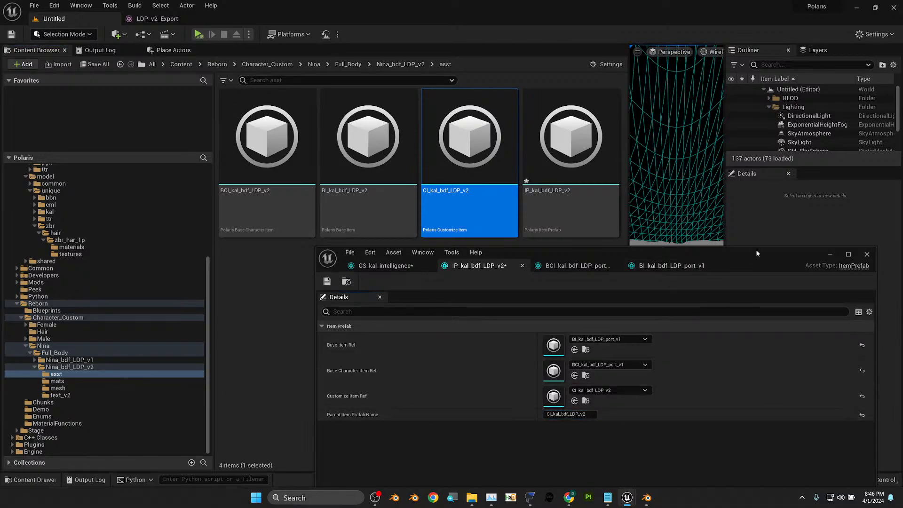
pyautogui.moveTo(756, 247); pyautogui.dragTo(760, 120)
pyautogui.click(332, 147)
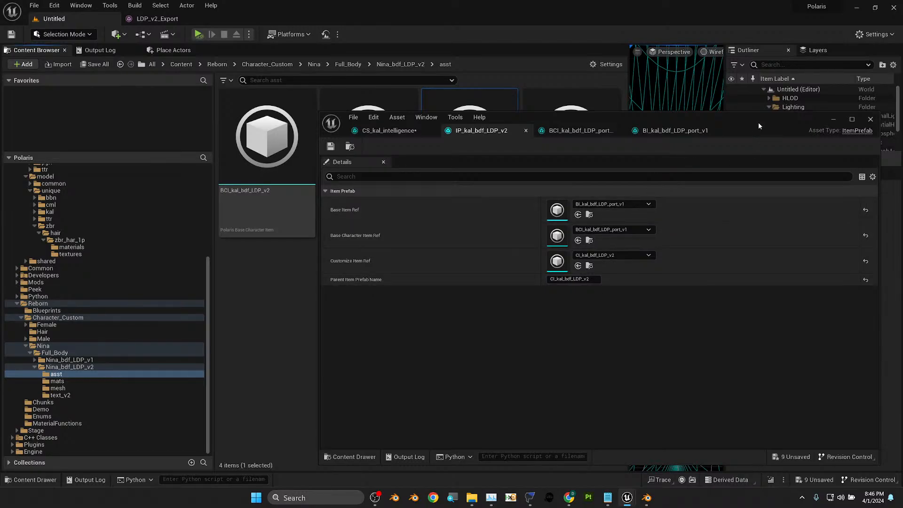
pyautogui.moveTo(758, 122); pyautogui.dragTo(704, 139)
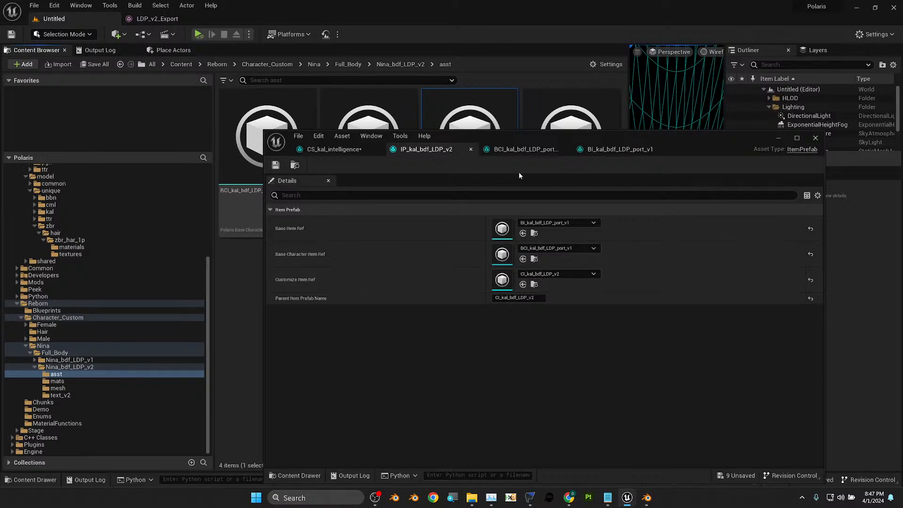
# - Add an Item Prefab Set element to CS_kal_intelligence, assign IP_kal_bdf_LDP_v2 to it, and save the customize set
pyautogui.click(331, 149)
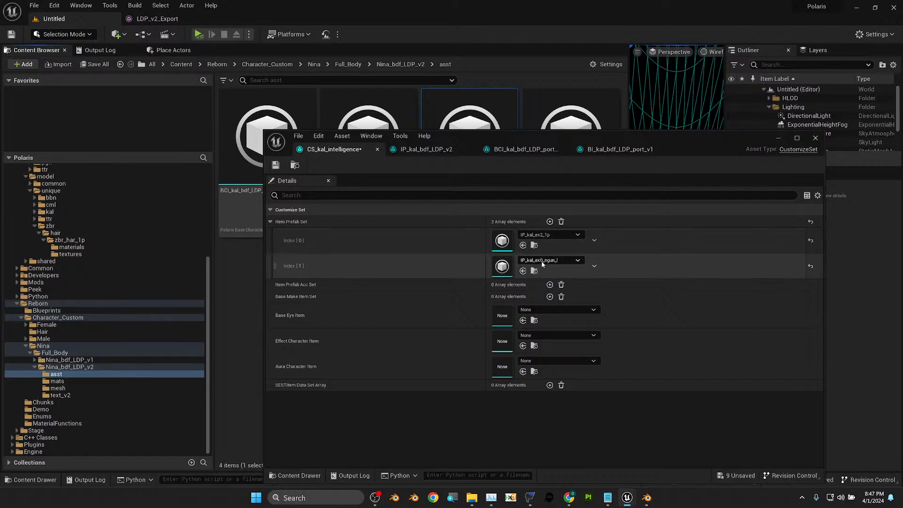
pyautogui.click(550, 222)
pyautogui.moveTo(681, 148); pyautogui.dragTo(673, 241)
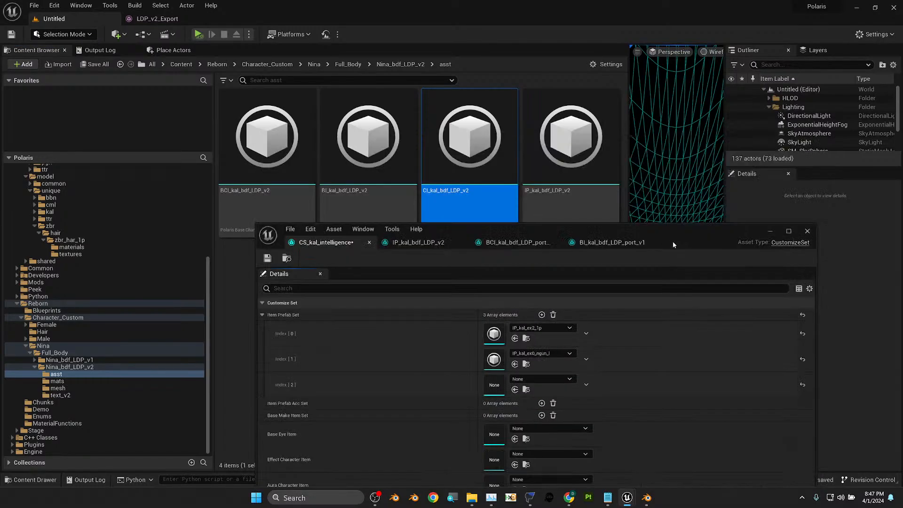
pyautogui.click(572, 203)
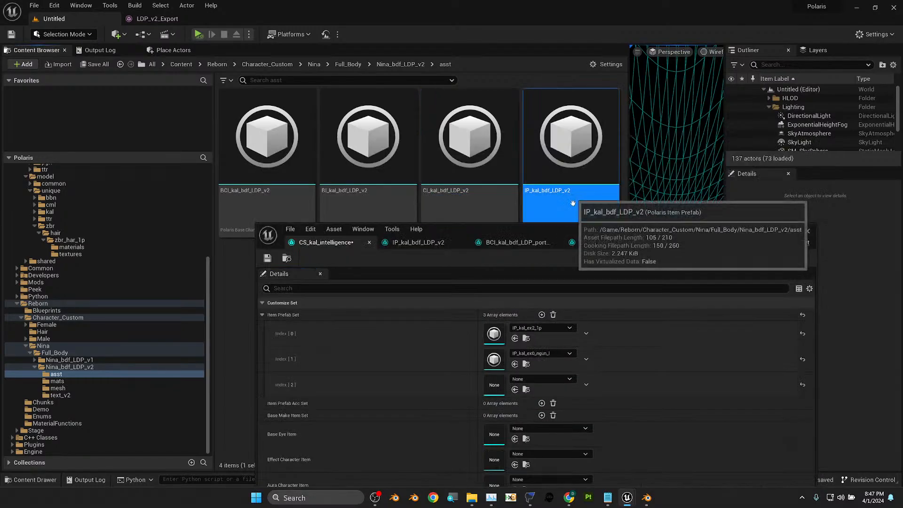
pyautogui.click(515, 390)
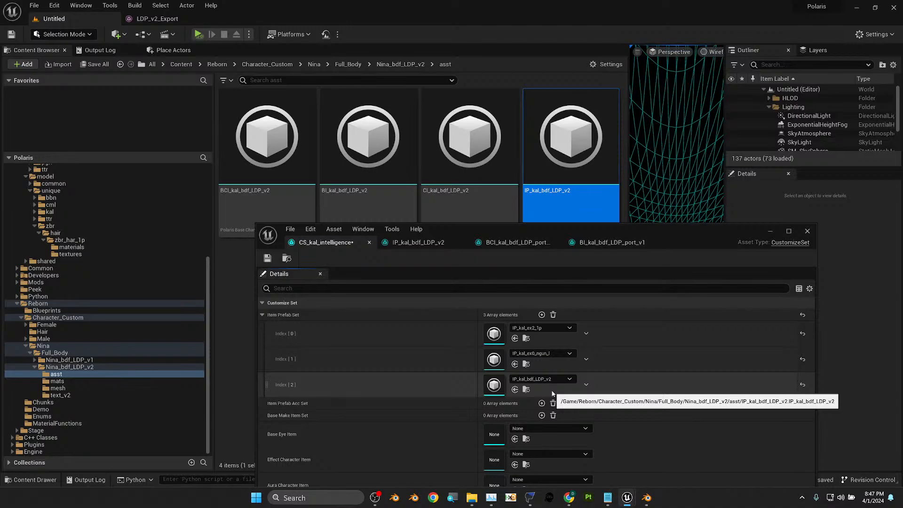
pyautogui.click(266, 260)
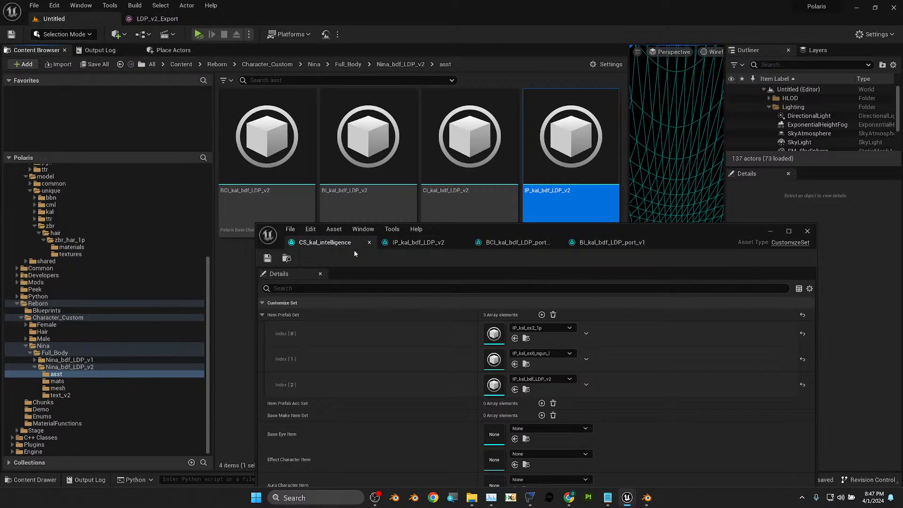
# - Close the asset editor window and save all remaining unsaved content
pyautogui.click(807, 231)
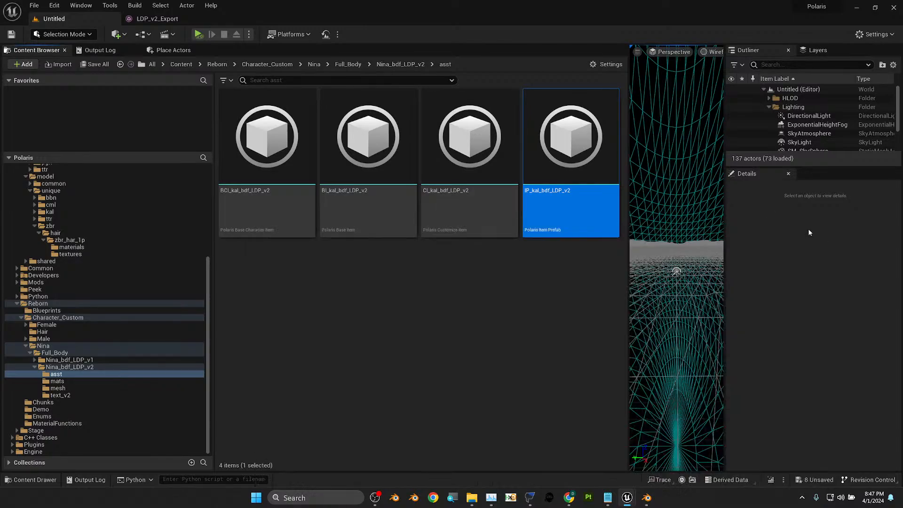
pyautogui.click(107, 65)
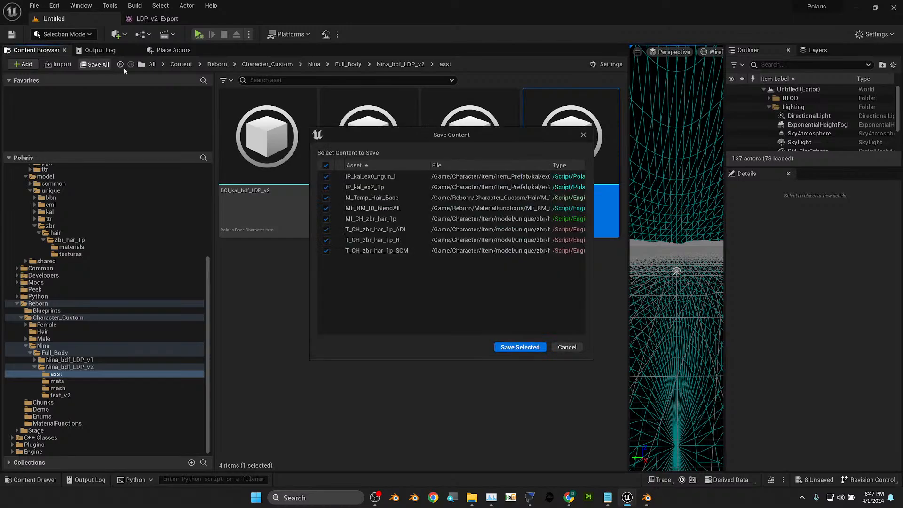
pyautogui.click(509, 344)
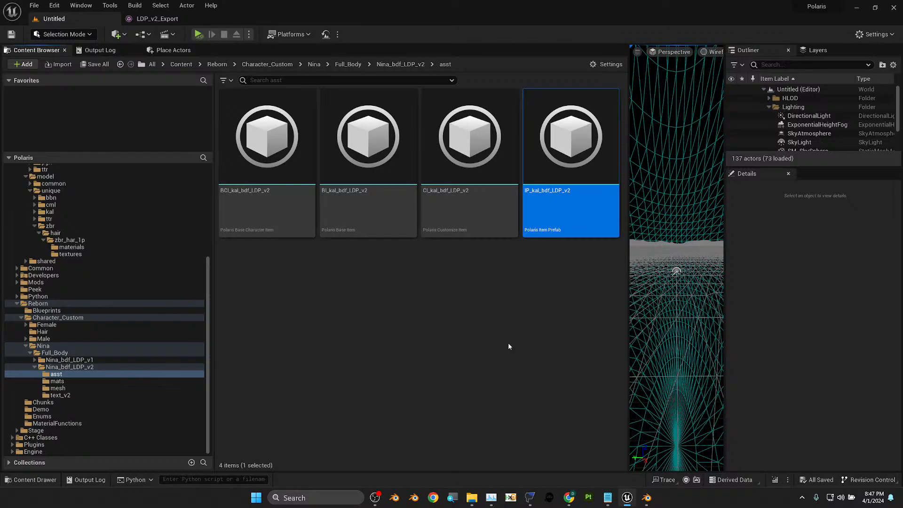
pyautogui.click(507, 347)
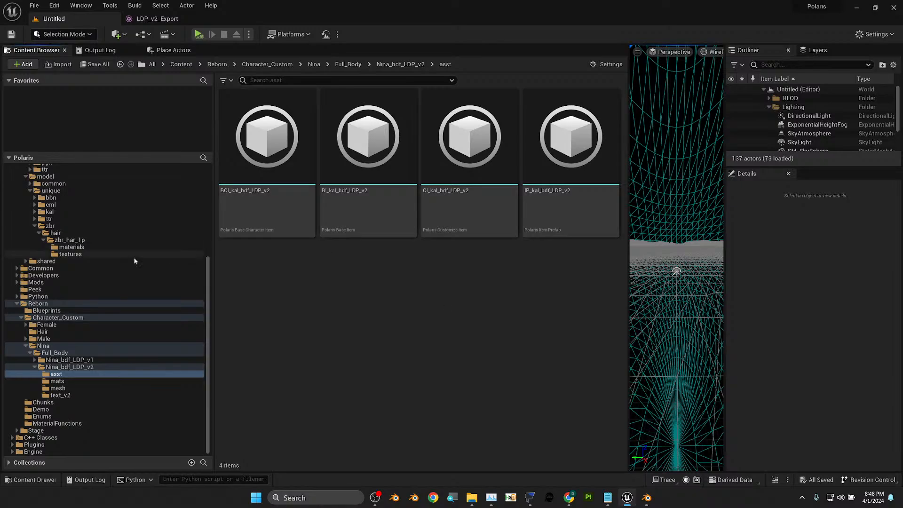
# - Open the CI_kal_bdf_LDP_v2 customize item to review its properties, then close it
pyautogui.scroll(4, 96, 231)
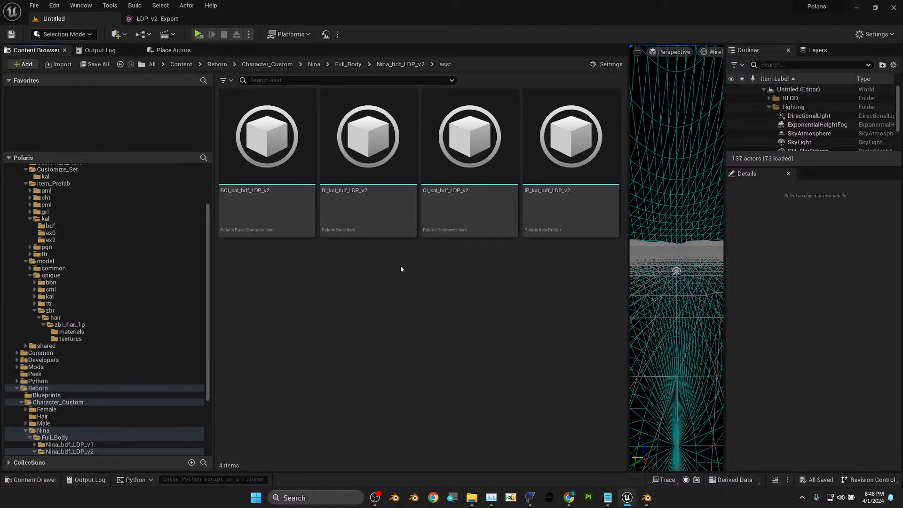
pyautogui.doubleClick(470, 212)
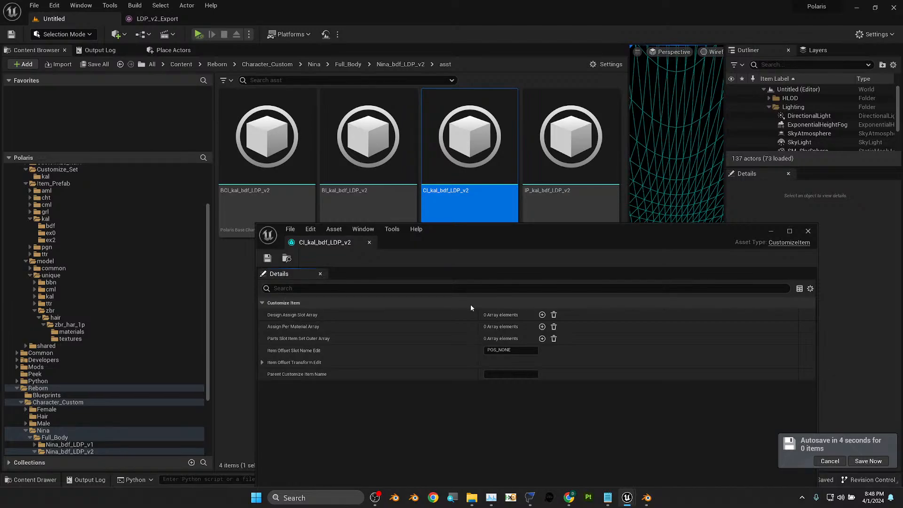
pyautogui.moveTo(475, 240); pyautogui.dragTo(416, 143)
pyautogui.click(555, 175)
pyautogui.moveTo(555, 177); pyautogui.dragTo(525, 122)
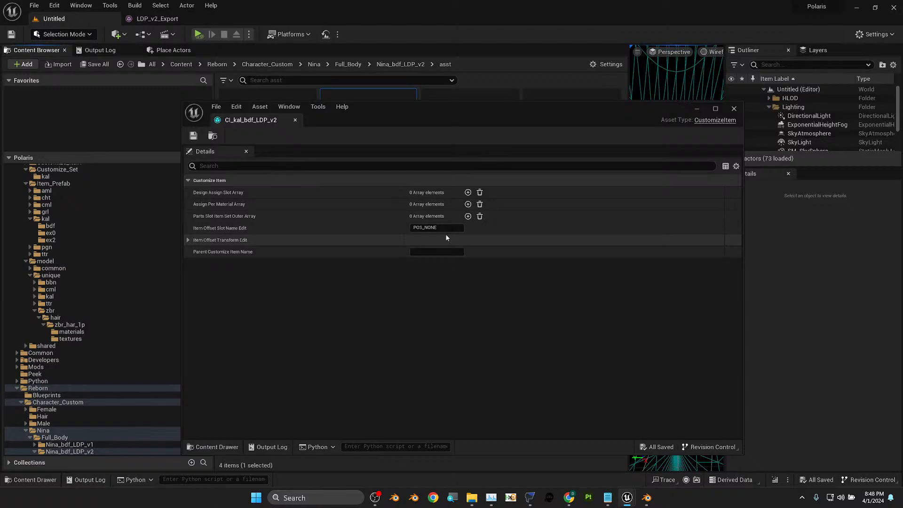
pyautogui.click(734, 109)
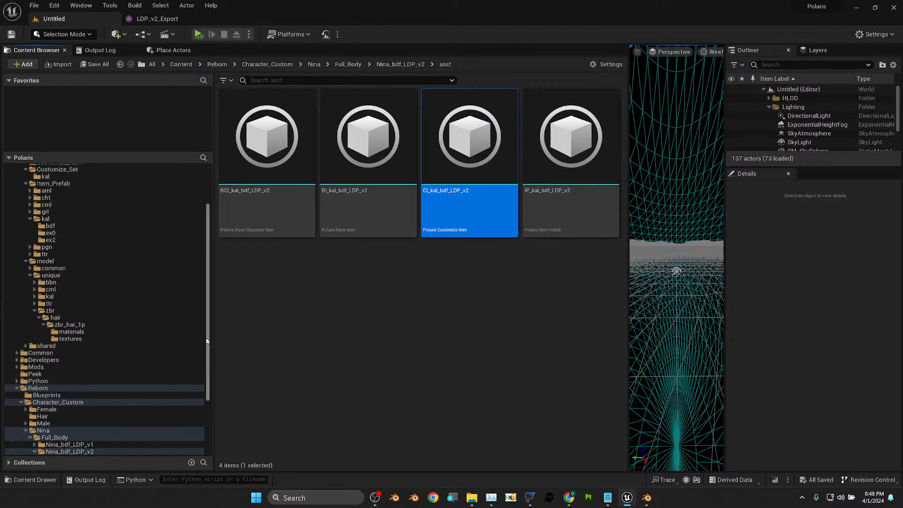
# - Look over the subfolders of Nina_bdf_LDP_v2 and reopen its asst folder
pyautogui.click(360, 328)
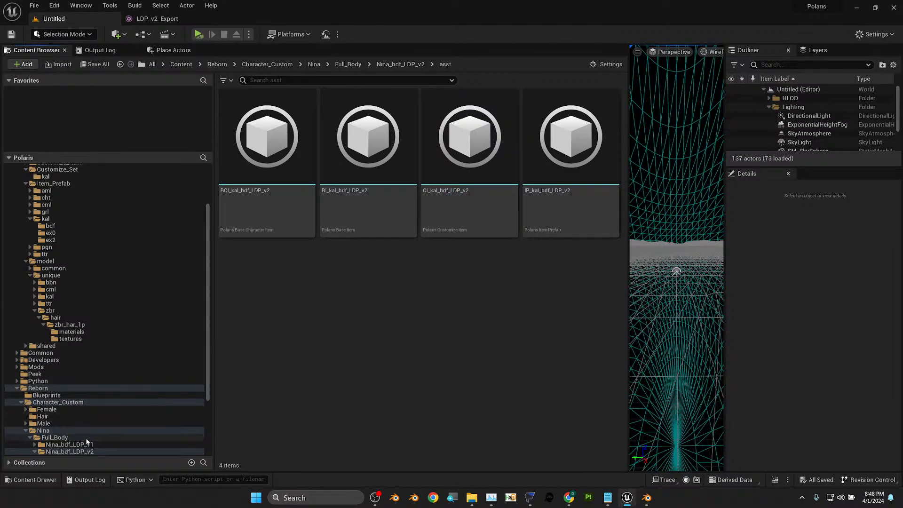
pyautogui.click(105, 437)
pyautogui.scroll(-3, 136, 439)
pyautogui.click(97, 411)
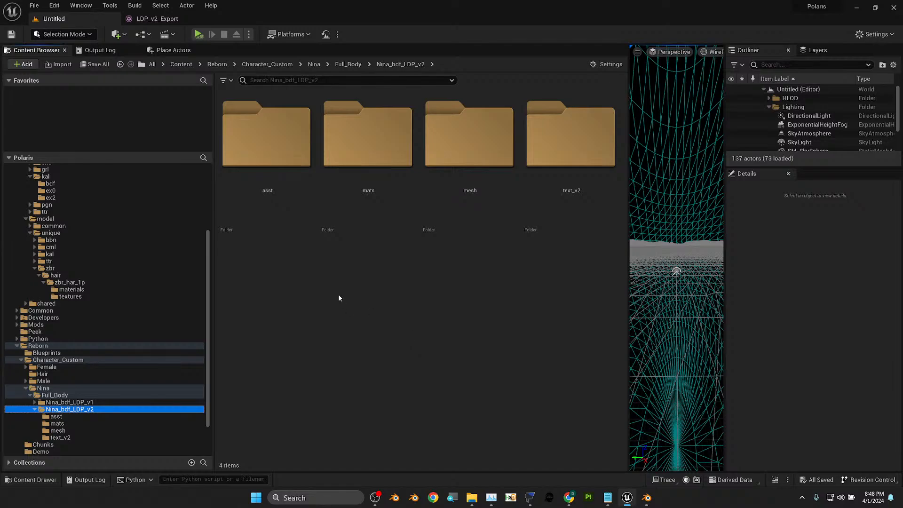
pyautogui.doubleClick(265, 159)
pyautogui.rightClick(252, 164)
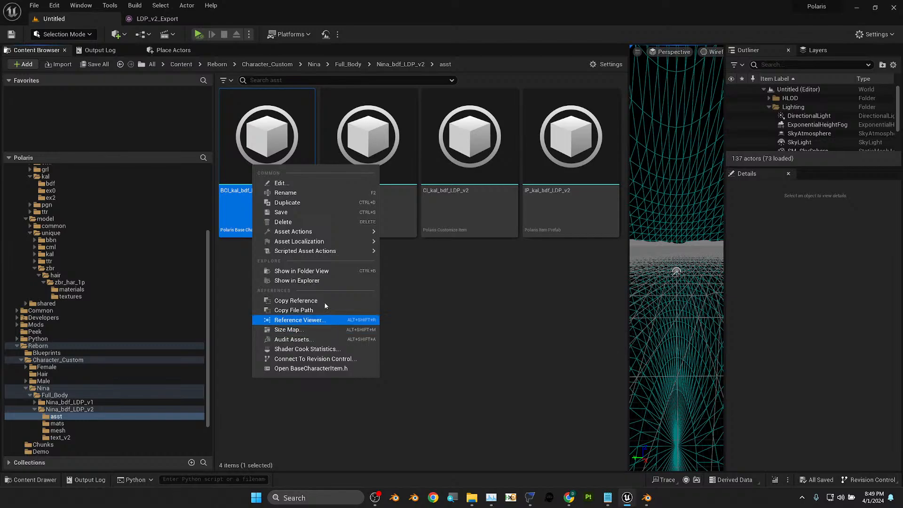
pyautogui.moveTo(352, 231)
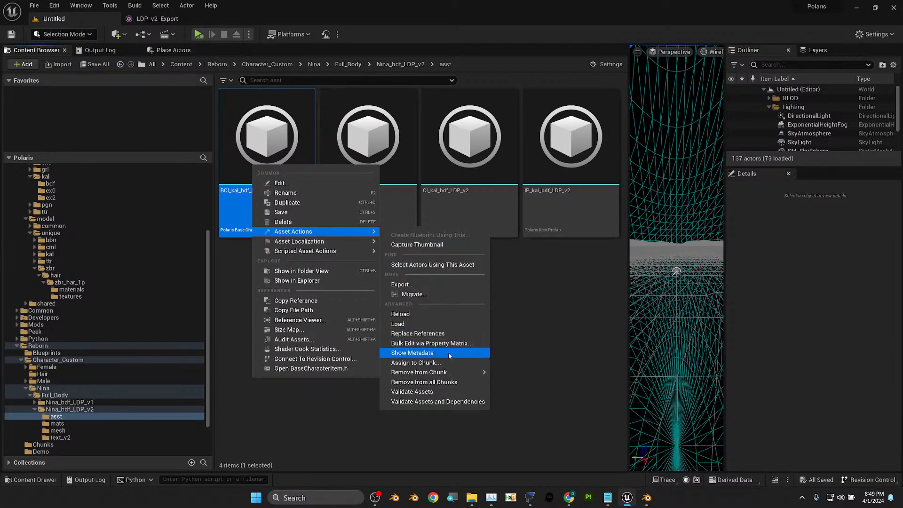
pyautogui.click(443, 367)
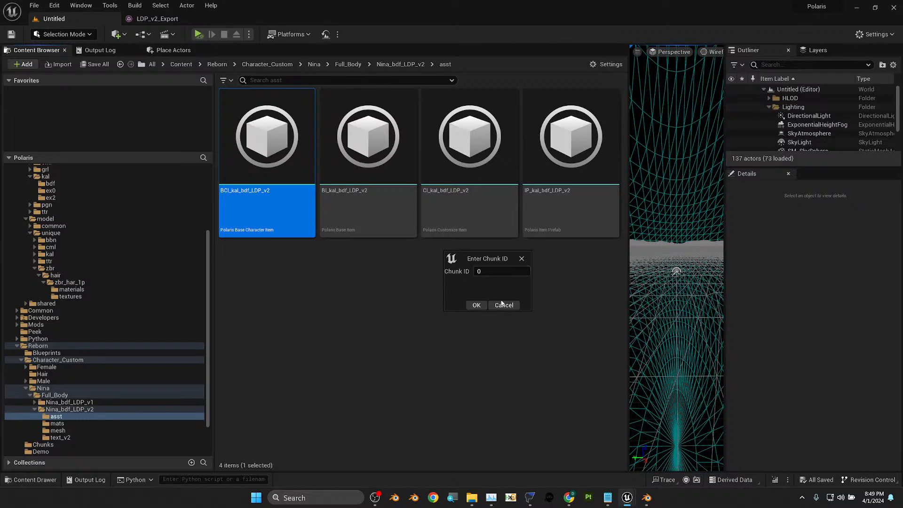
pyautogui.click(521, 259)
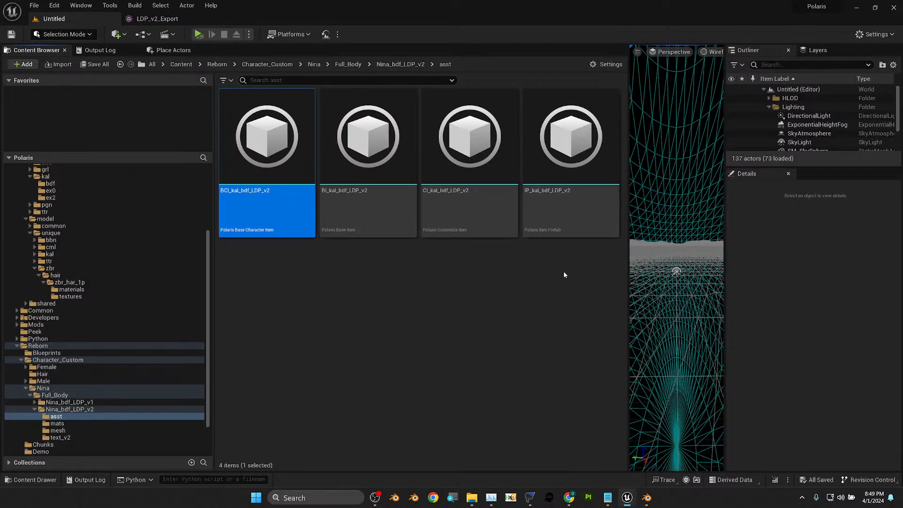
pyautogui.click(443, 313)
pyautogui.rightClick(311, 284)
pyautogui.click(299, 282)
pyautogui.click(292, 213)
pyautogui.click(382, 208)
pyautogui.click(270, 264)
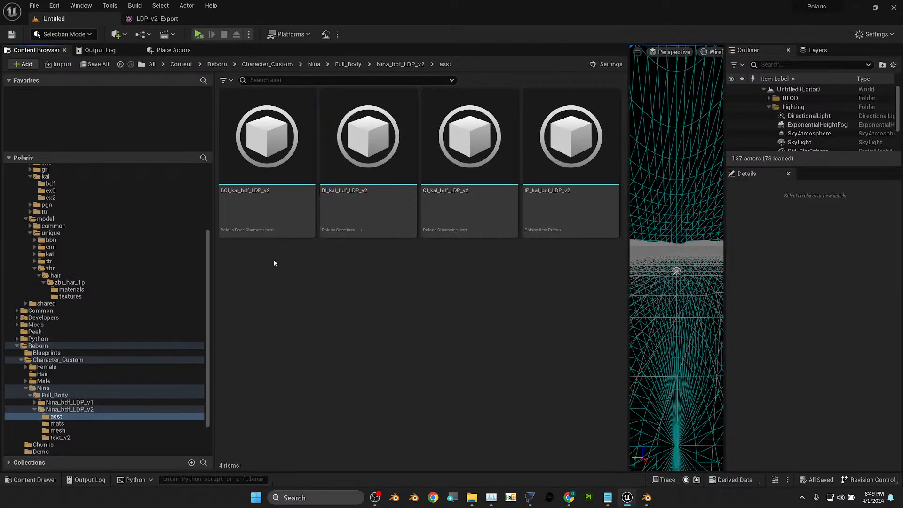
pyautogui.click(565, 203)
pyautogui.keyDown('shift'); pyautogui.click(282, 212); pyautogui.keyUp('shift')
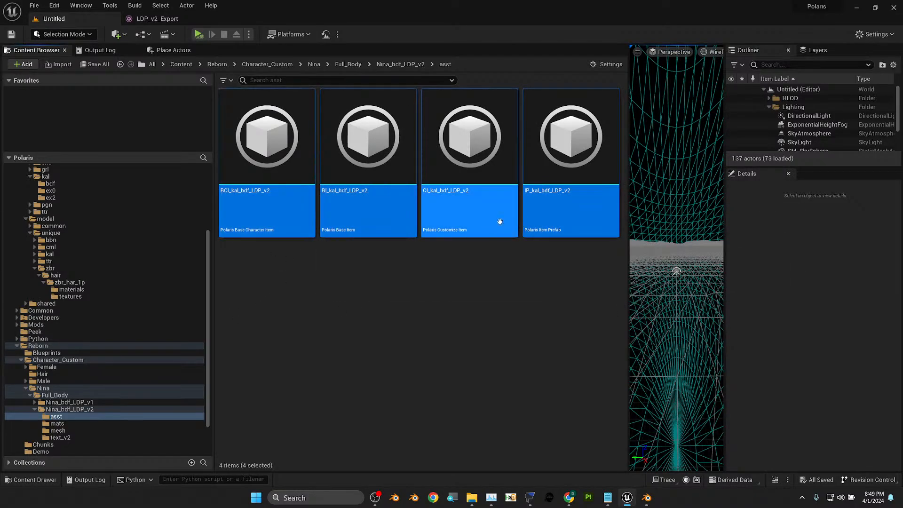
pyautogui.rightClick(473, 219)
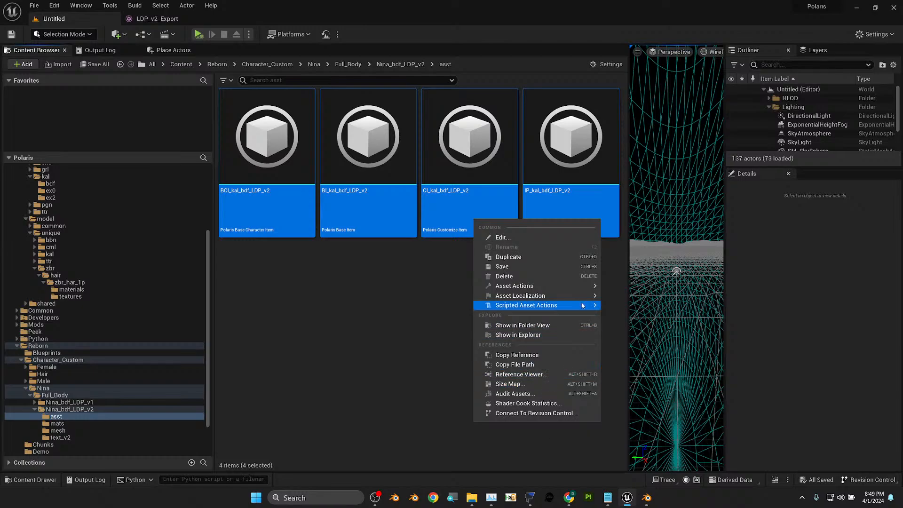
pyautogui.moveTo(559, 286)
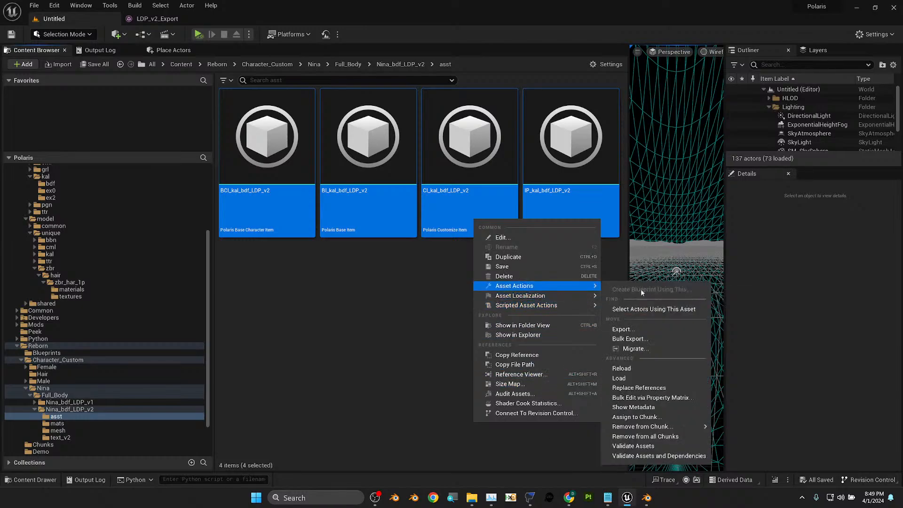
pyautogui.click(646, 417)
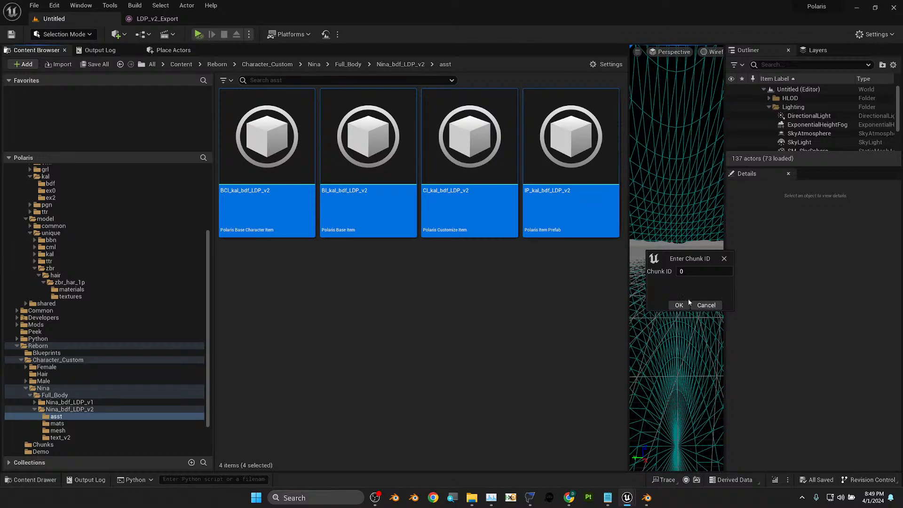
pyautogui.moveTo(703, 259); pyautogui.dragTo(546, 271)
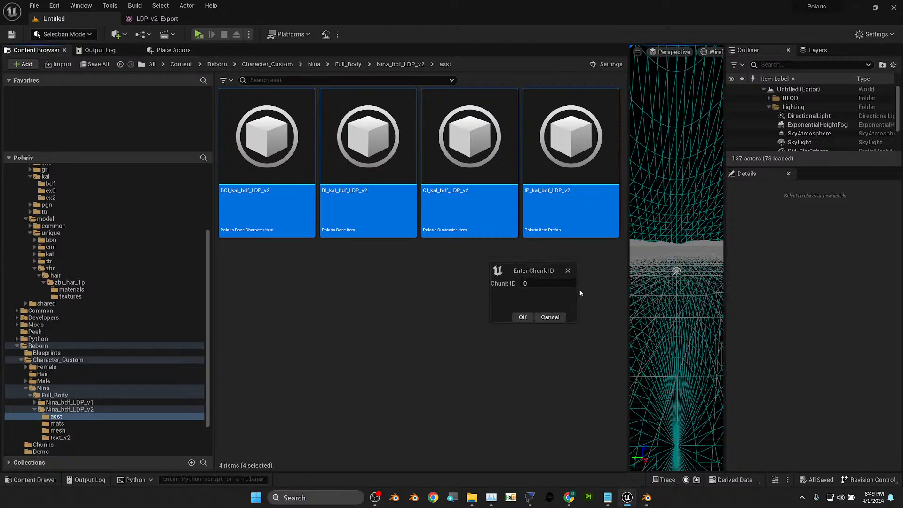
pyautogui.click(549, 317)
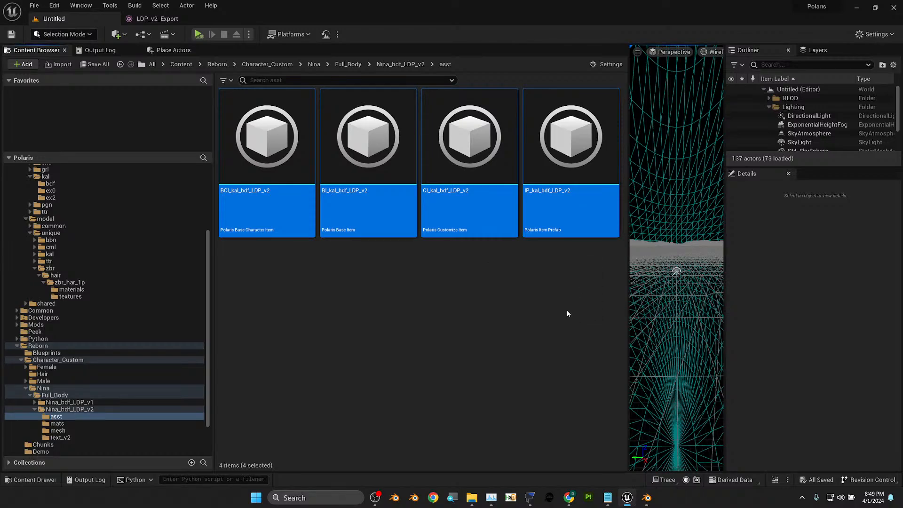
# - Create a data asset of class PrimaryAssetLabel in the asst folder
pyautogui.rightClick(366, 300)
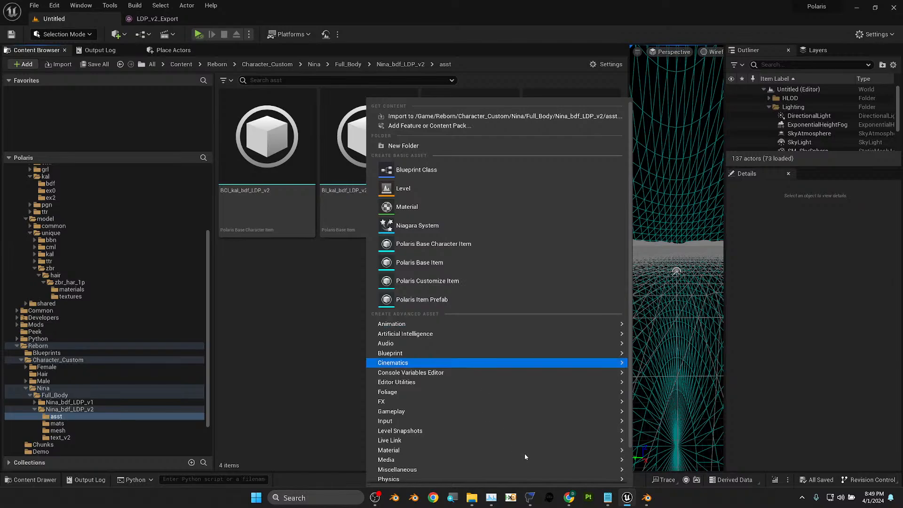
pyautogui.moveTo(541, 470)
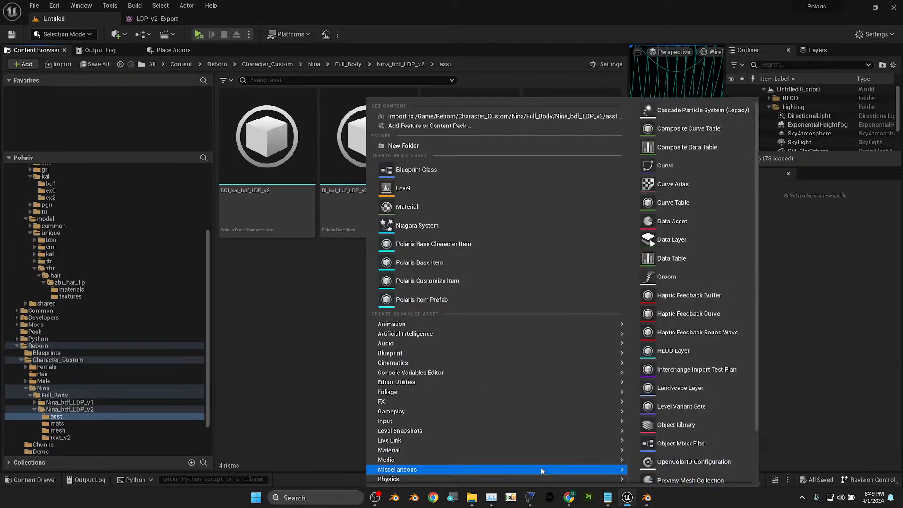
pyautogui.click(702, 225)
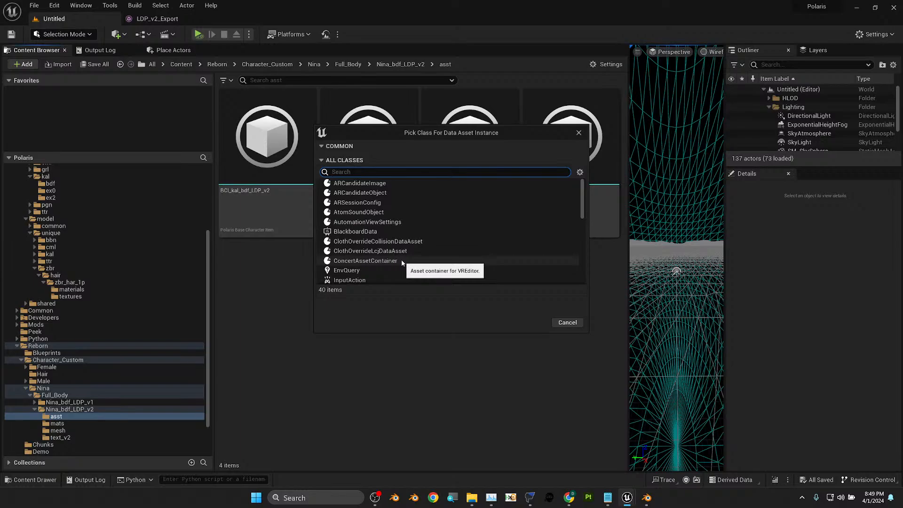
pyautogui.write('P')
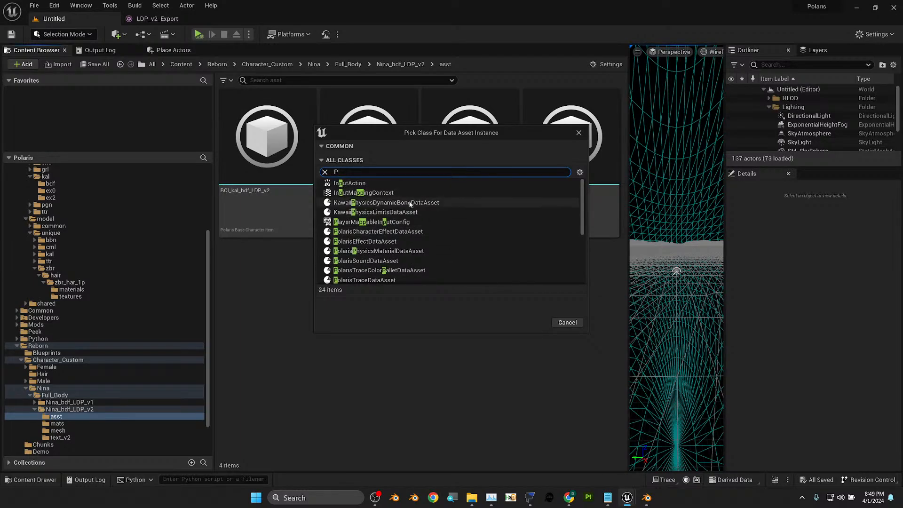
pyautogui.write('RIM')
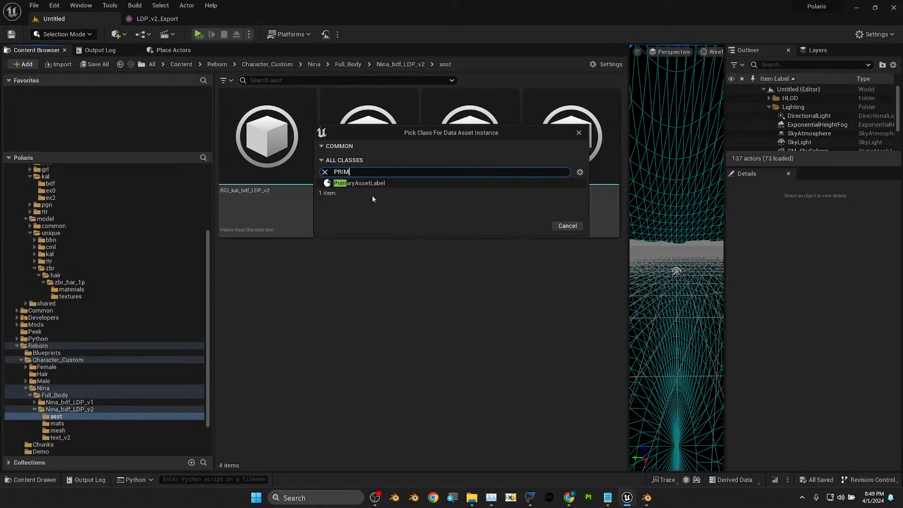
pyautogui.click(361, 184)
pyautogui.click(532, 226)
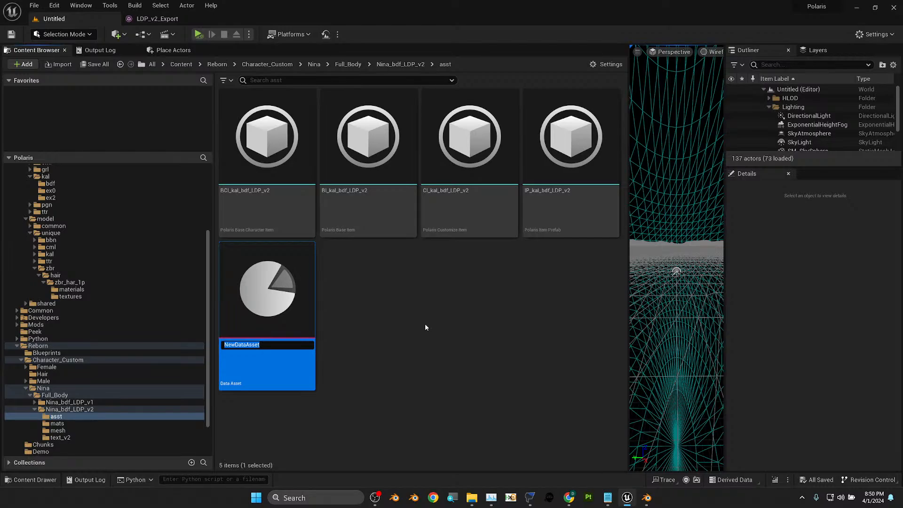
# - Name the new data asset 787_Nina_LDP_v2
pyautogui.write('787_Nina')
pyautogui.press('BackSpace')
pyautogui.press('BackSpace')
pyautogui.press('BackSpace')
pyautogui.press('BackSpace')
pyautogui.write('Nina_LDP_v2')
pyautogui.press('Return')
pyautogui.click(417, 318)
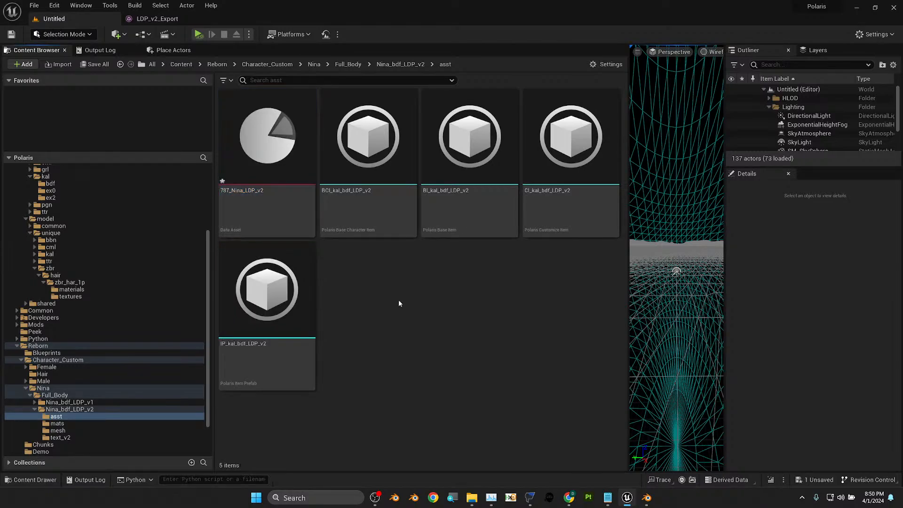
# - Open the 787_Nina_LDP_v2 asset label and set its Priority to 1 and Chunk ID to 787
pyautogui.doubleClick(288, 170)
pyautogui.moveTo(447, 109); pyautogui.dragTo(620, 153)
pyautogui.click(612, 239)
pyautogui.write('1')
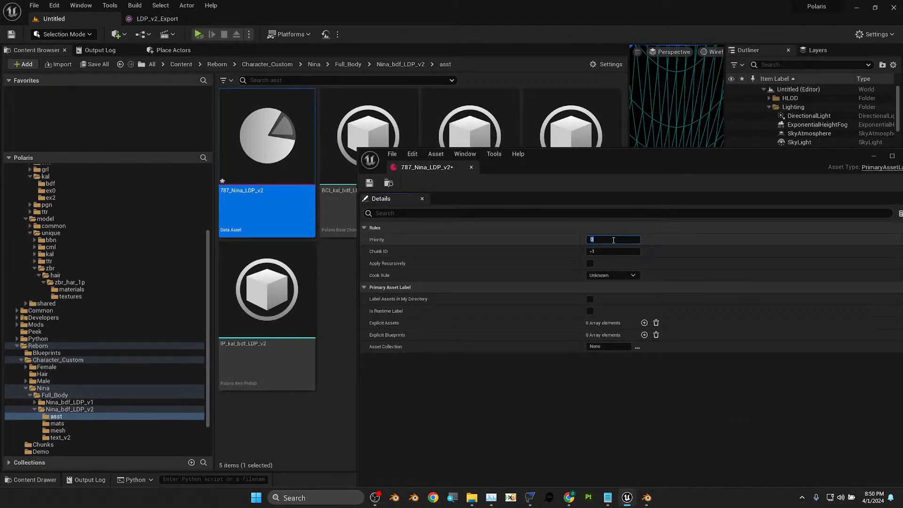
pyautogui.click(622, 251)
pyautogui.rightClick(722, 263)
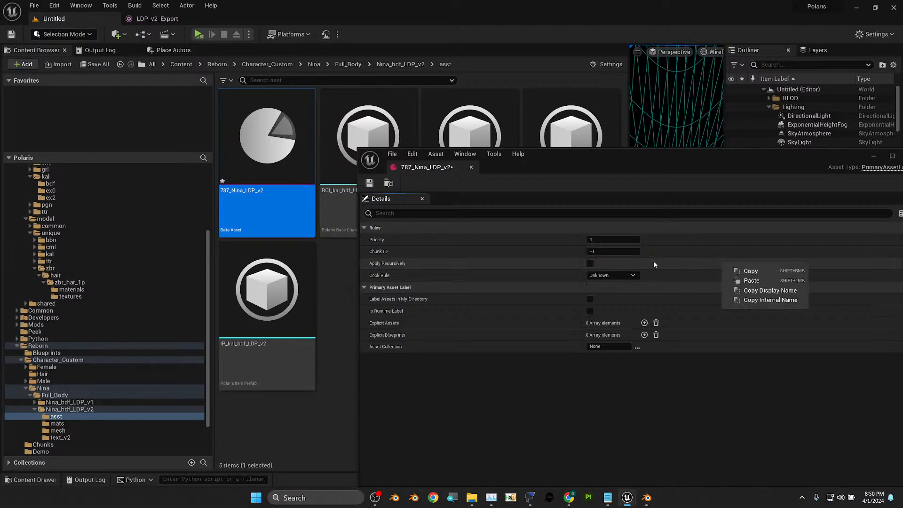
pyautogui.click(609, 250)
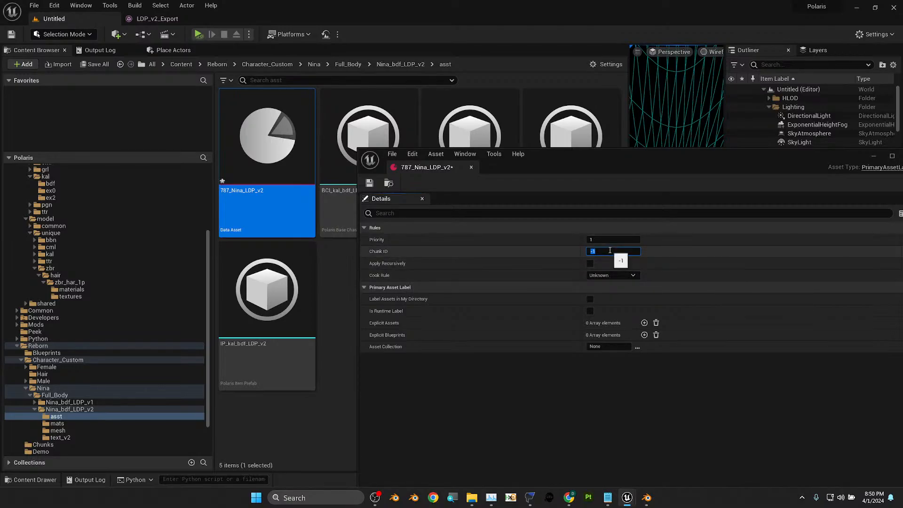
pyautogui.write('787')
pyautogui.press('Return')
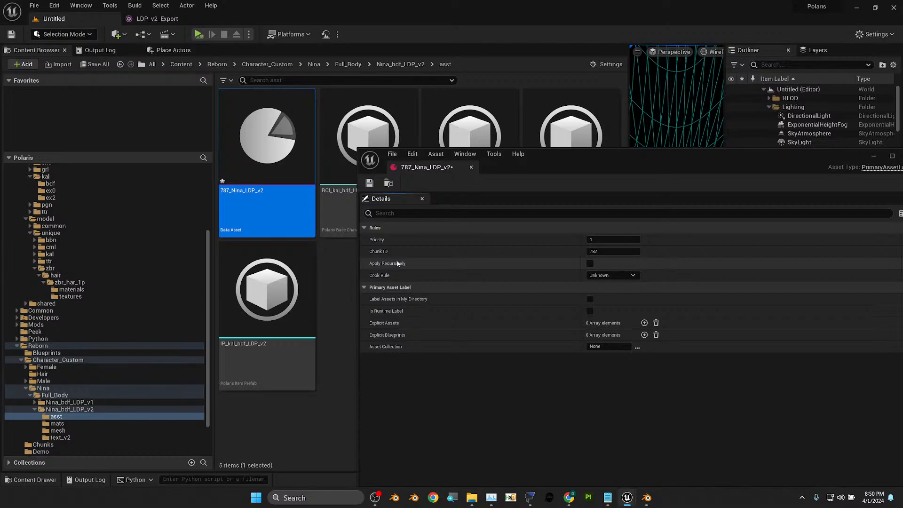
# - Set the label's Cook Rule to Always Cook and enable Label Assets in My Directory
pyautogui.click(606, 275)
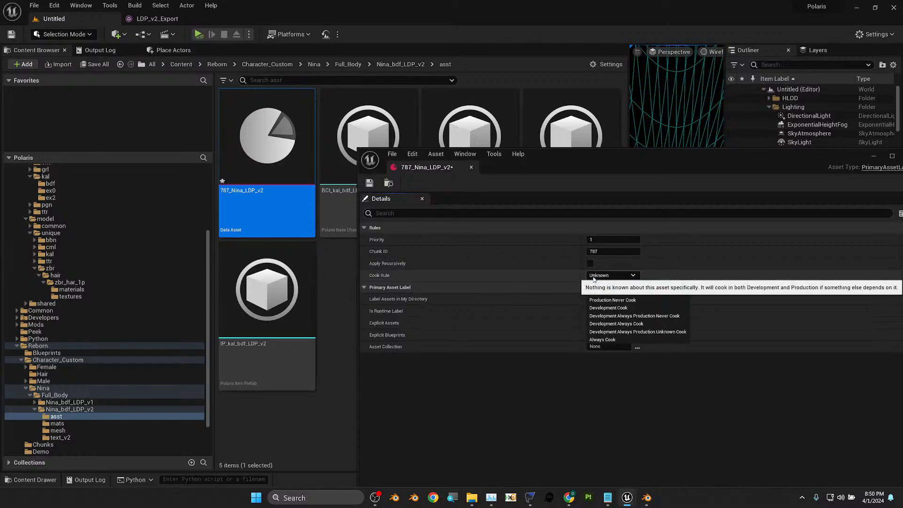
pyautogui.click(624, 340)
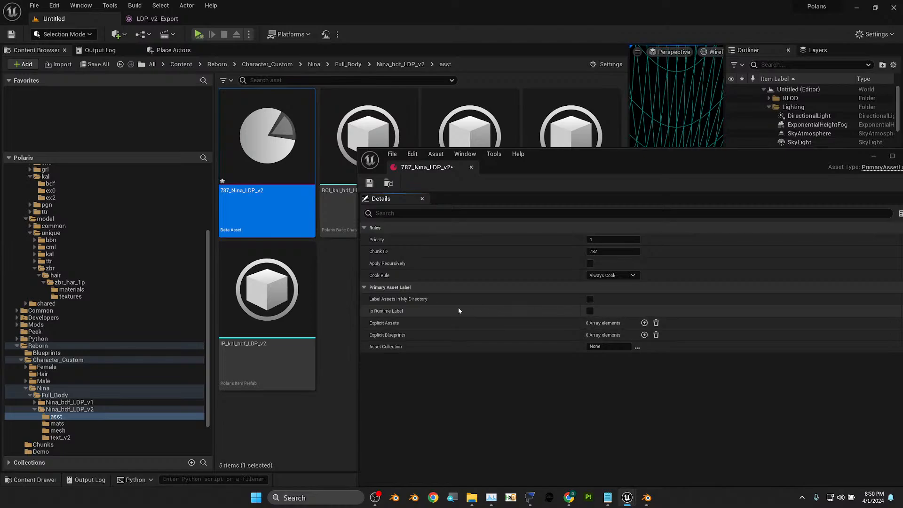
pyautogui.click(589, 300)
pyautogui.moveTo(630, 171); pyautogui.dragTo(730, 200)
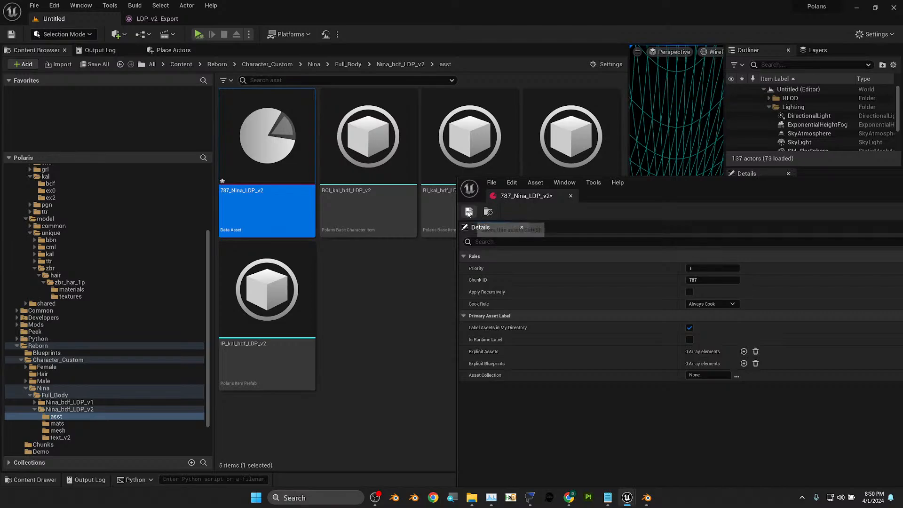
# - Move the 787_Nina_LDP_v2 label from the asst folder to its parent Nina_bdf_LDP_v2 folder and open that folder
pyautogui.moveTo(659, 189); pyautogui.dragTo(655, 191)
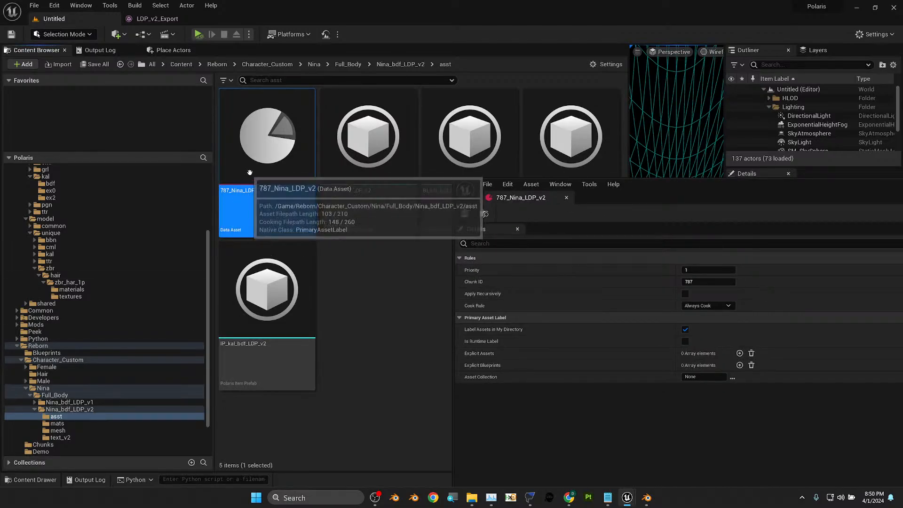
pyautogui.moveTo(257, 293); pyautogui.dragTo(120, 409)
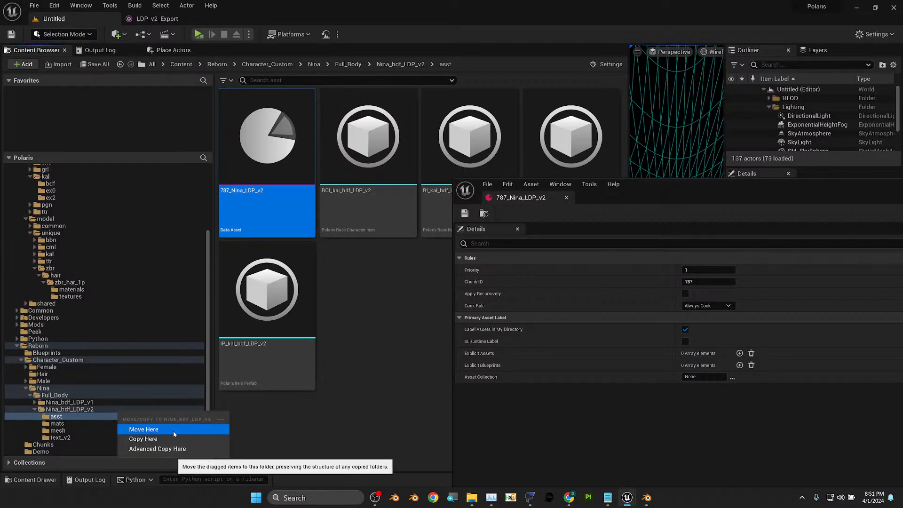
pyautogui.click(173, 430)
pyautogui.click(92, 409)
# - Examine the asst, mats, mesh and text_v2 folders that sit alongside the 787_Nina_LDP_v2 label
pyautogui.click(267, 362)
pyautogui.moveTo(626, 190); pyautogui.dragTo(647, 285)
pyautogui.click(280, 166)
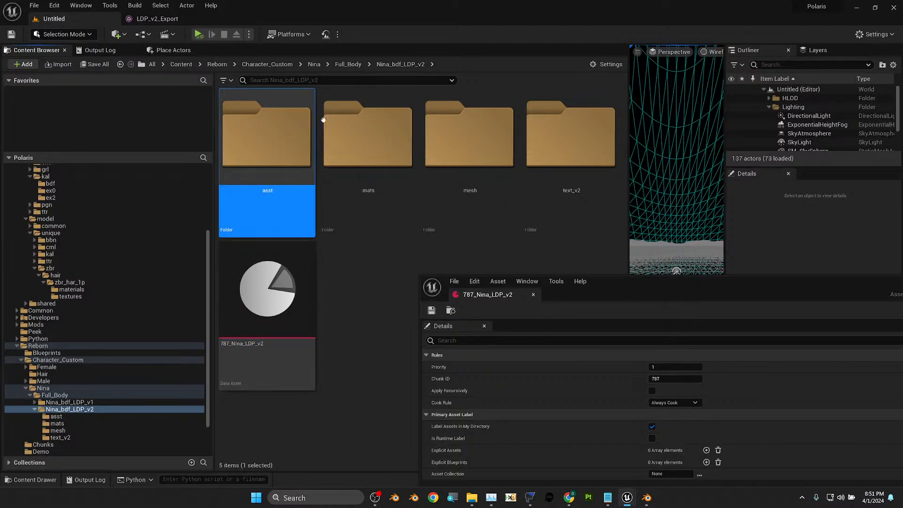
pyautogui.click(389, 163)
pyautogui.click(564, 141)
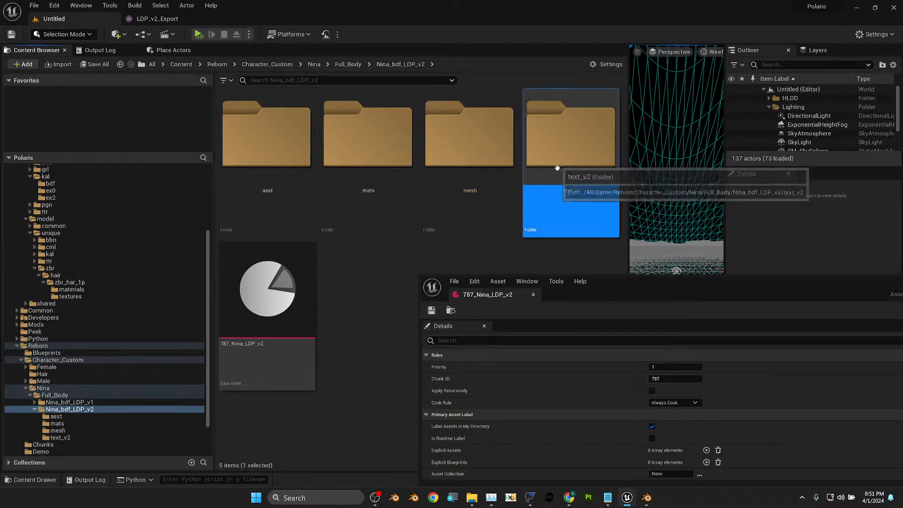
pyautogui.click(331, 321)
pyautogui.click(281, 317)
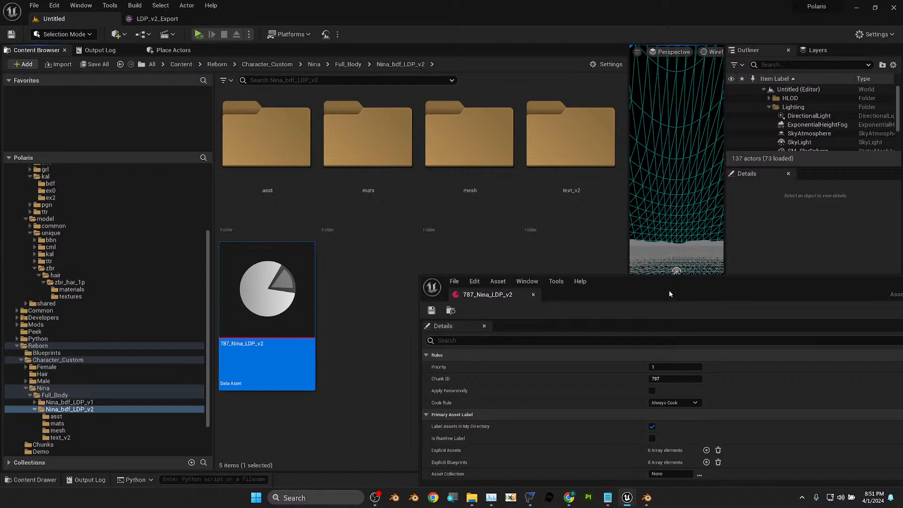
pyautogui.moveTo(670, 295); pyautogui.dragTo(650, 178)
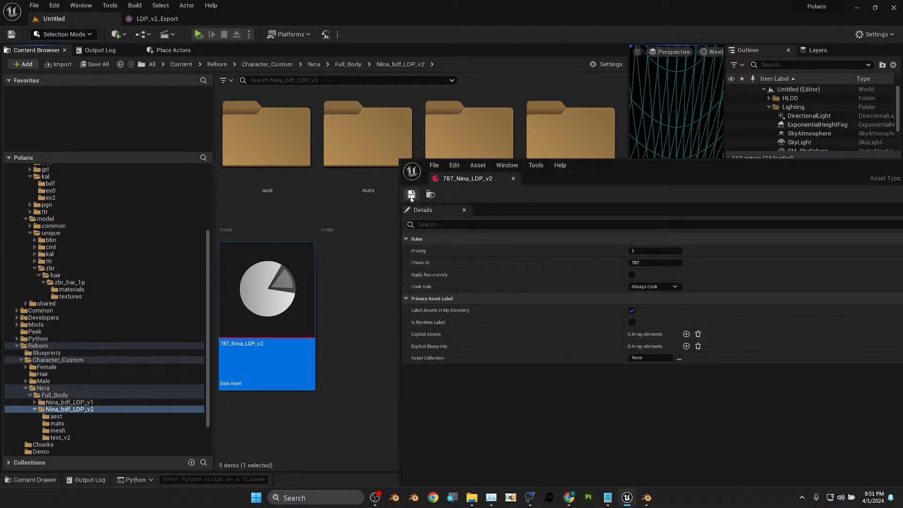
# - Audit the LDP_White_Eyes material instance in the mats folder to check its chunk assignment, and close the audit
pyautogui.click(376, 325)
pyautogui.doubleClick(362, 153)
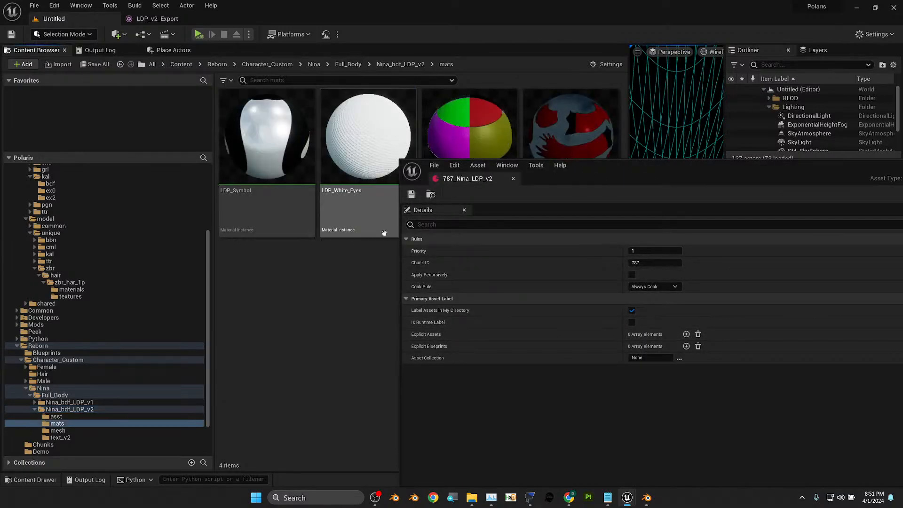
pyautogui.rightClick(347, 179)
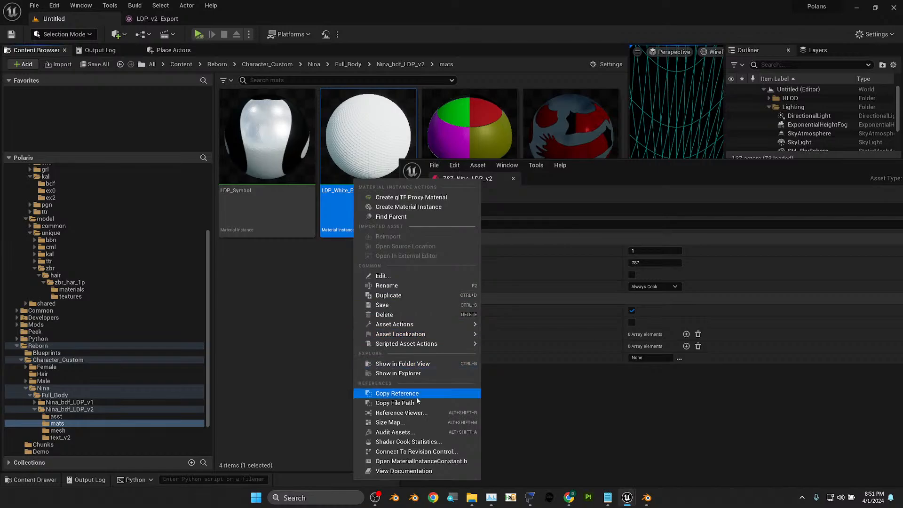
pyautogui.click(417, 430)
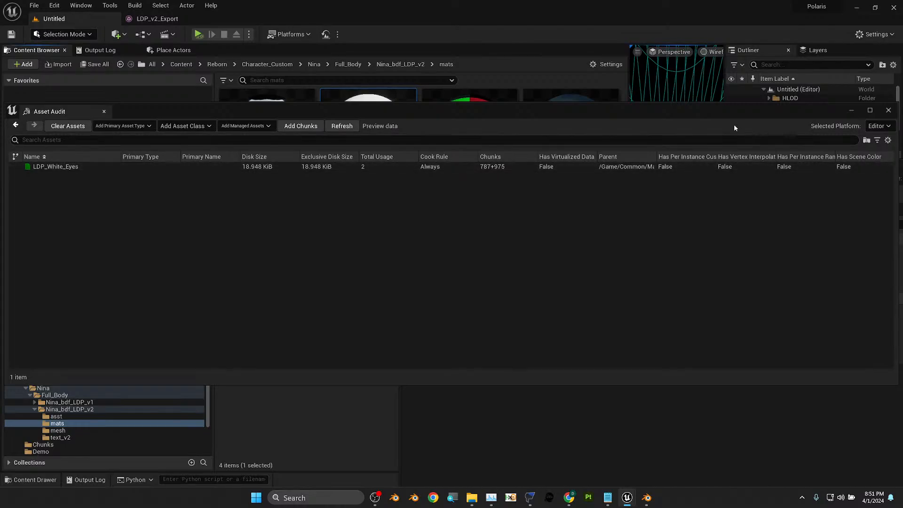
pyautogui.moveTo(743, 122); pyautogui.dragTo(739, 128)
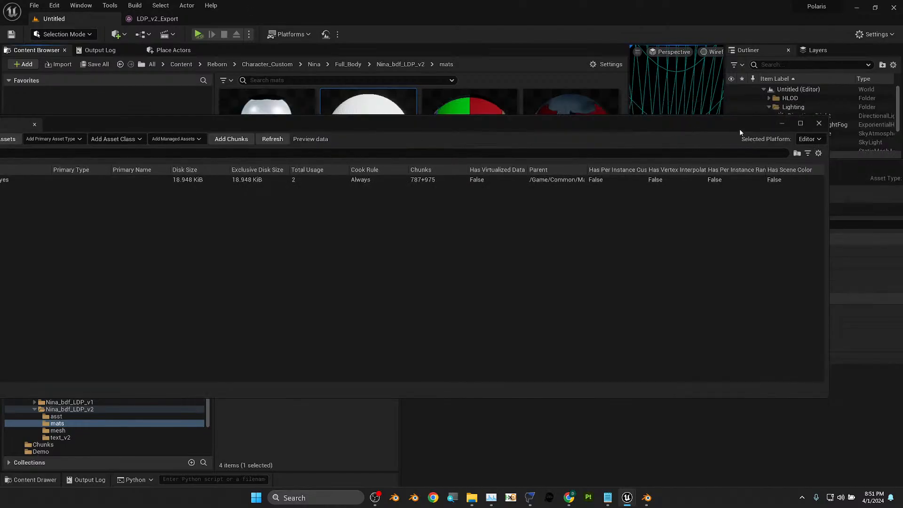
pyautogui.click(819, 123)
# - Look through the Nina, Nina_bdf_LDP_v1, Nina_bdf_LDP_v2 and Chunks folders for the label behind the extra chunk 975
pyautogui.click(57, 395)
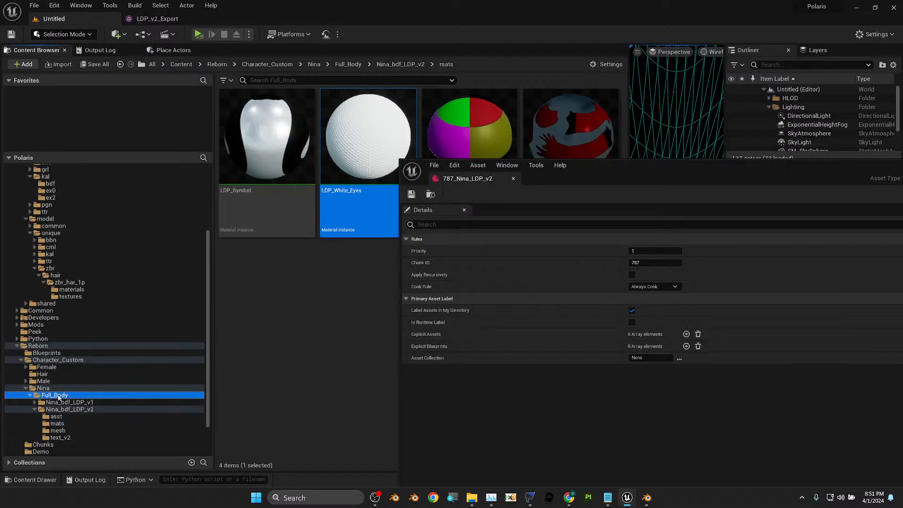
pyautogui.click(86, 389)
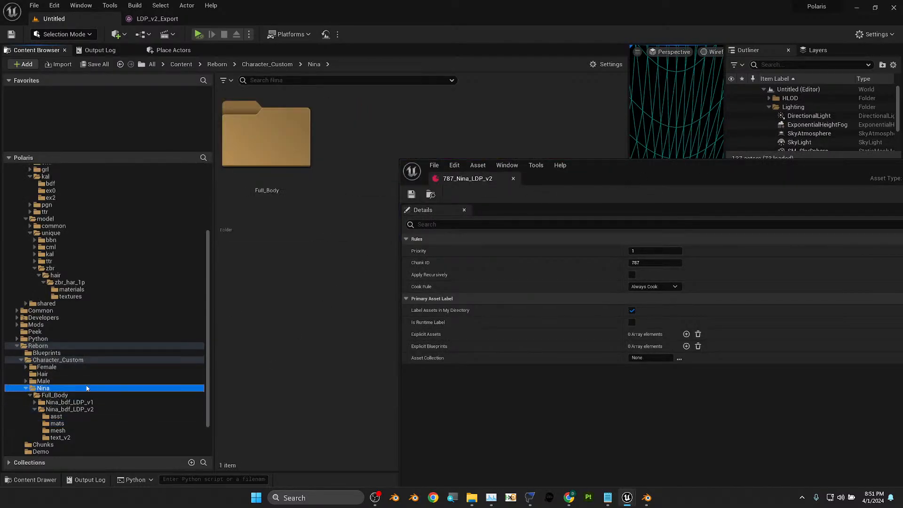
pyautogui.click(68, 409)
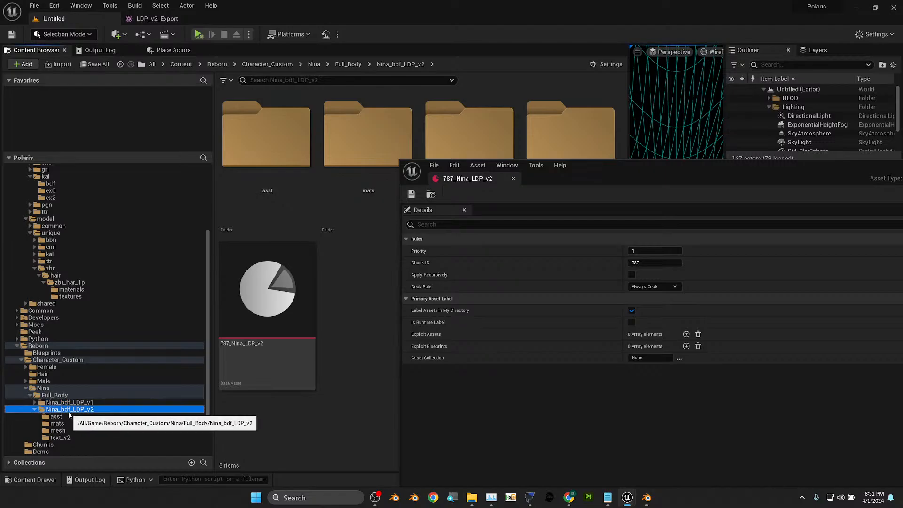
pyautogui.click(67, 403)
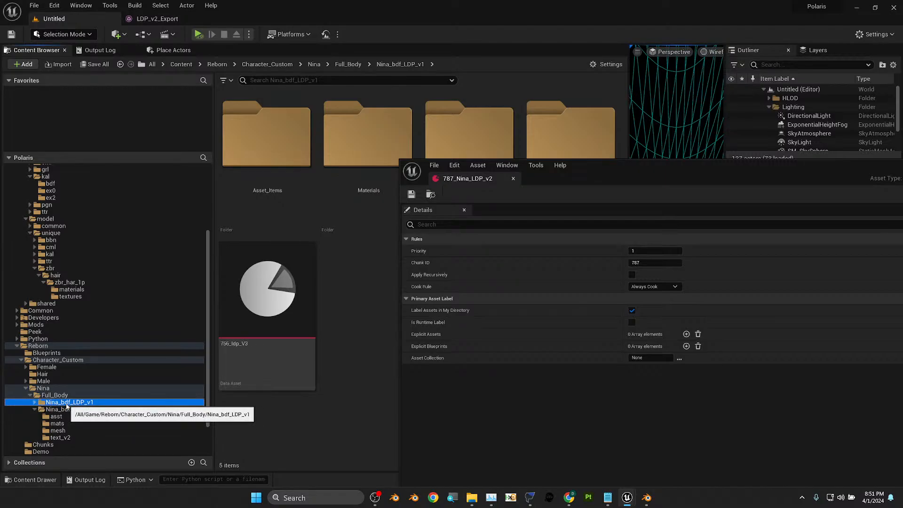
pyautogui.click(75, 410)
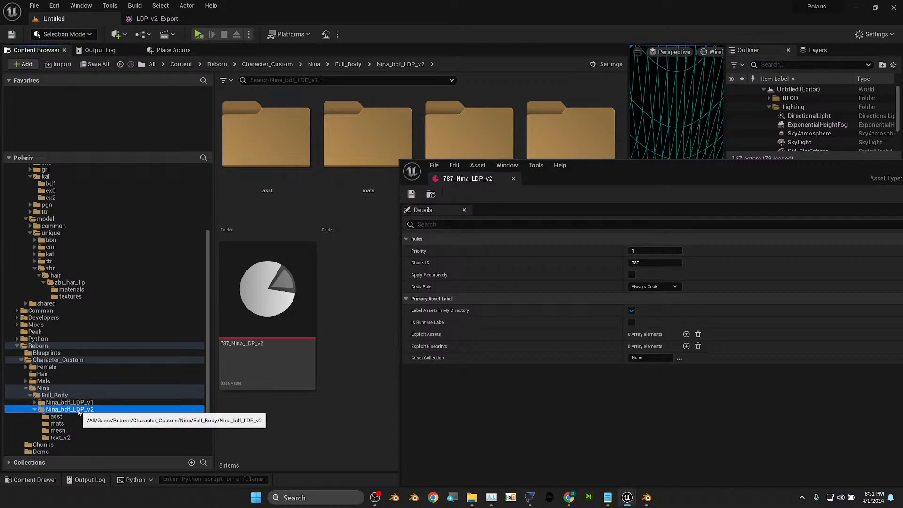
pyautogui.scroll(-2, 141, 426)
pyautogui.click(62, 418)
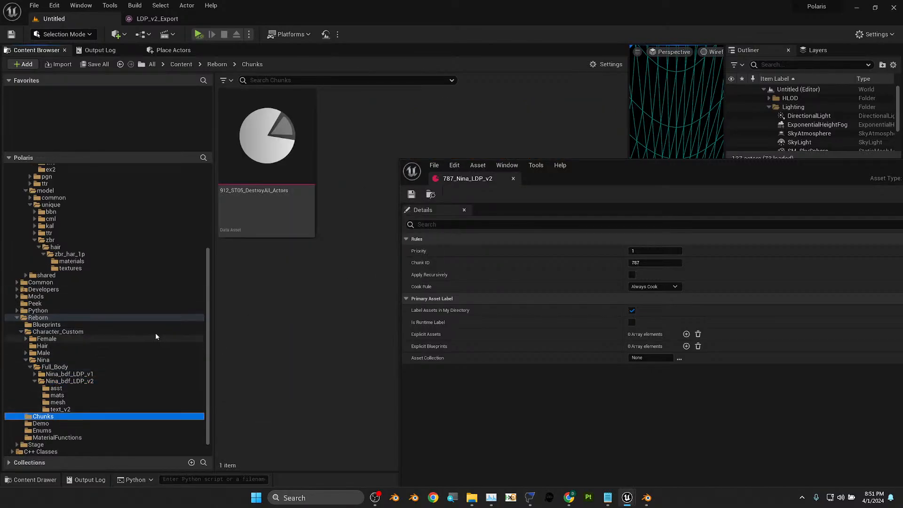
pyautogui.scroll(6, 149, 238)
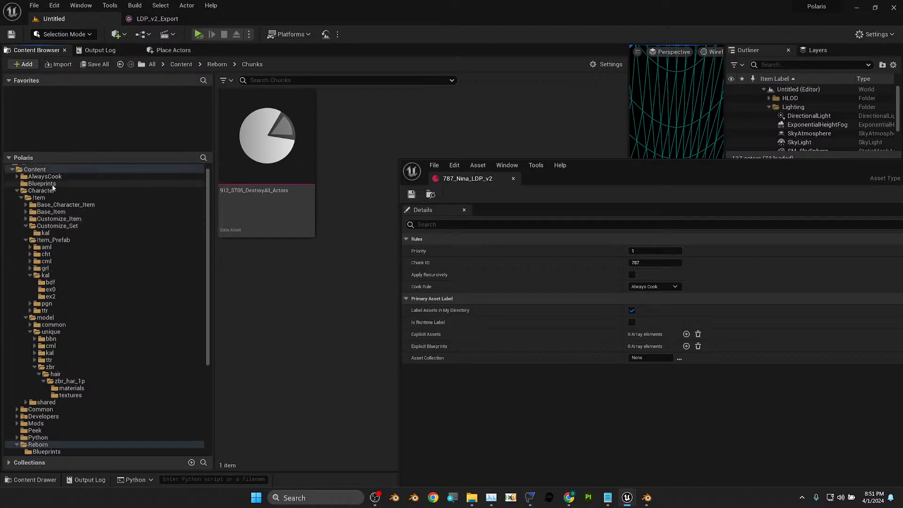
pyautogui.scroll(1, 53, 189)
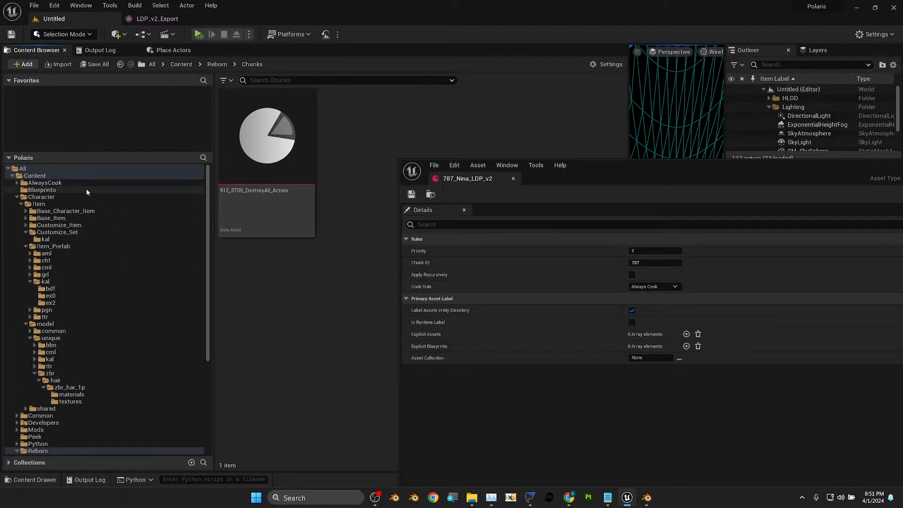
# - Search all project content for 97 and open the 975_Bryan_TShirt asset label
pyautogui.click(47, 168)
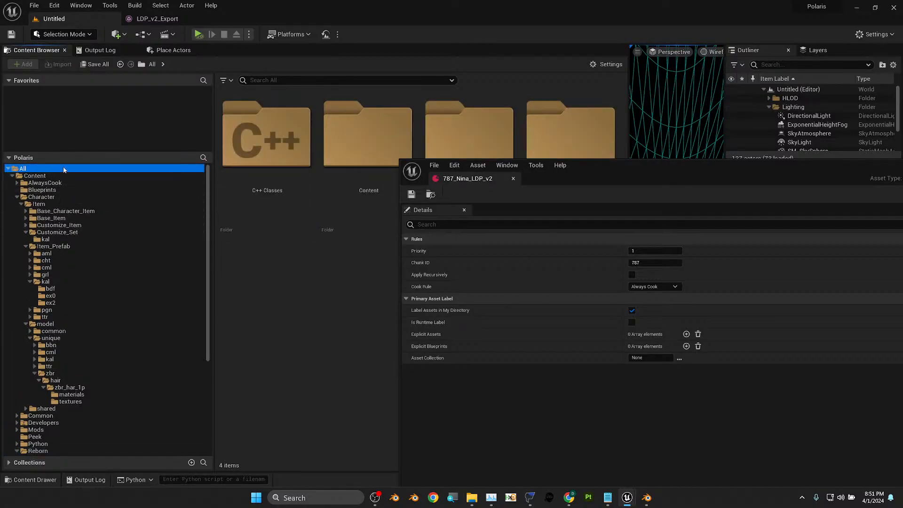
pyautogui.click(284, 80)
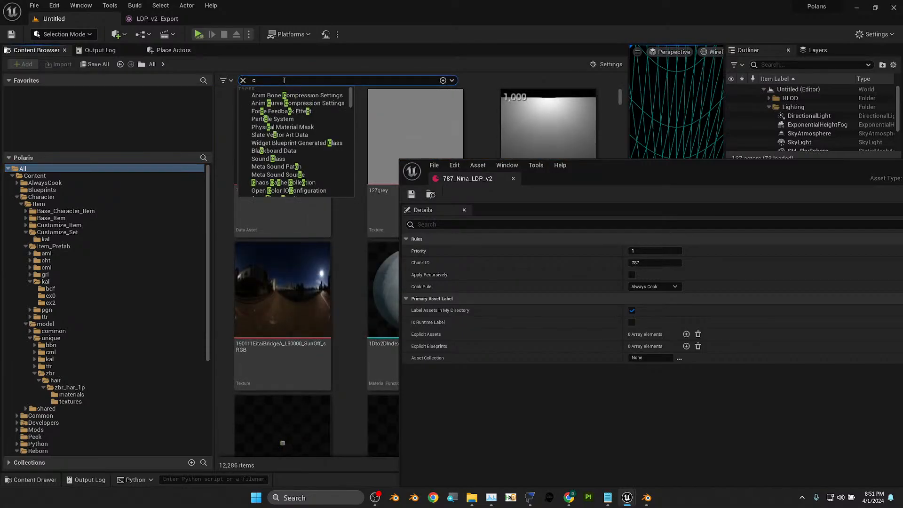
pyautogui.press('BackSpace')
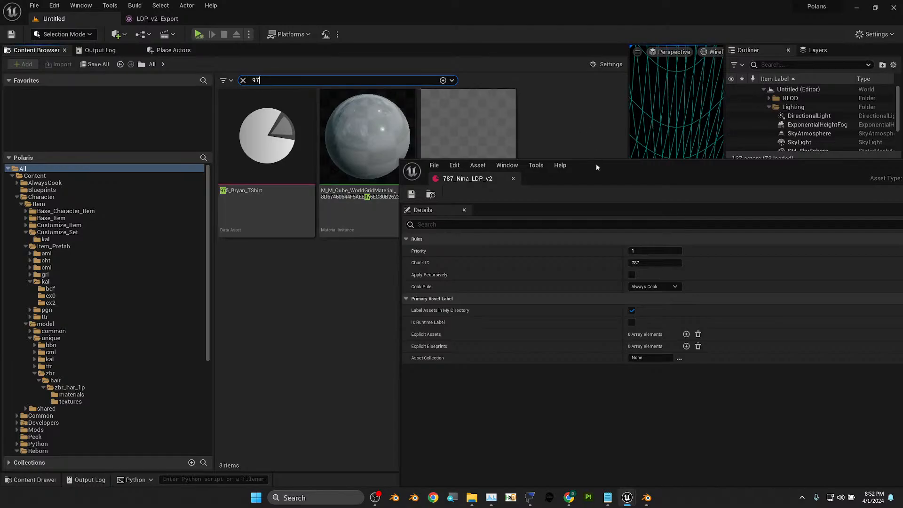
pyautogui.moveTo(594, 165); pyautogui.dragTo(689, 267)
pyautogui.click(273, 183)
pyautogui.doubleClick(273, 182)
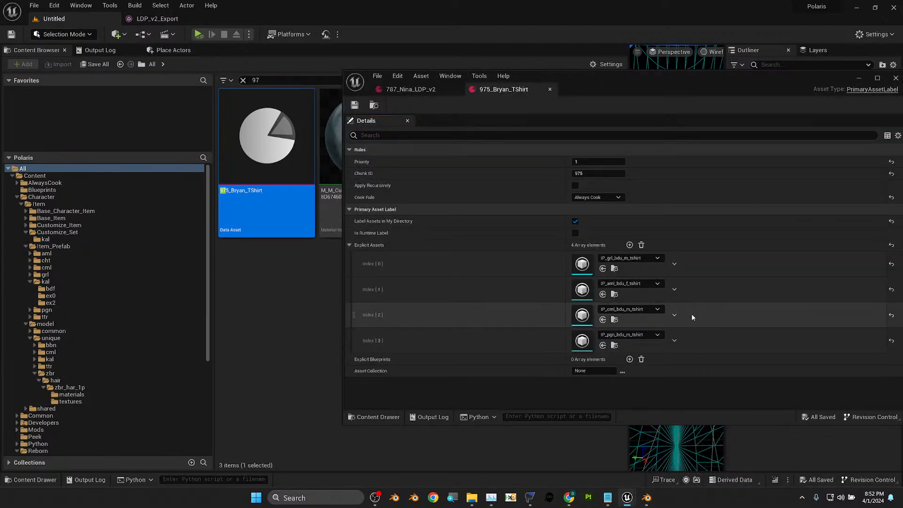
# - Show the 975_Bryan_TShirt label in its folder and examine the Female, Male and Nina folders beside it
pyautogui.rightClick(277, 142)
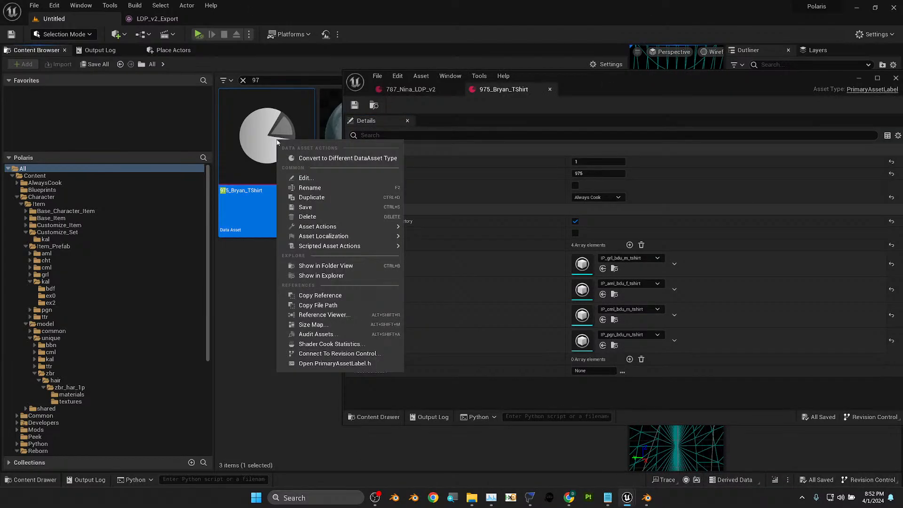
pyautogui.click(350, 266)
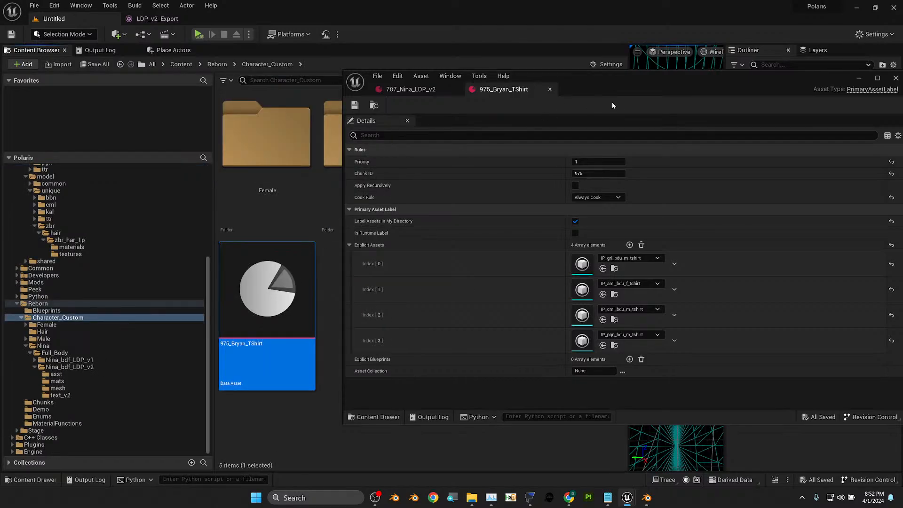
pyautogui.moveTo(638, 88); pyautogui.dragTo(771, 244)
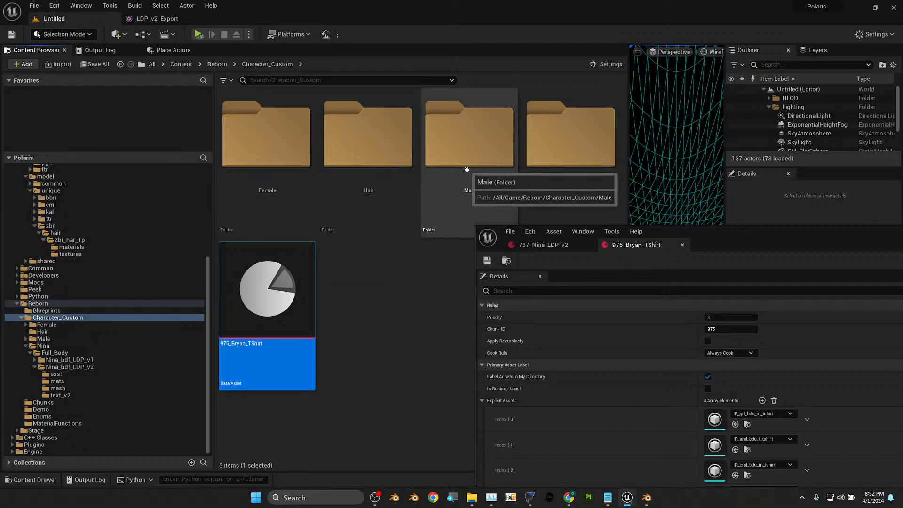
pyautogui.click(260, 170)
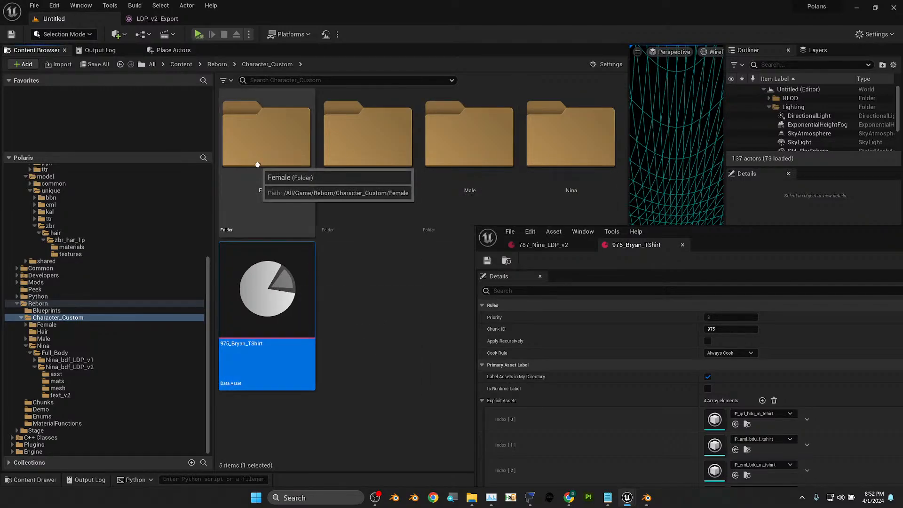
pyautogui.click(494, 169)
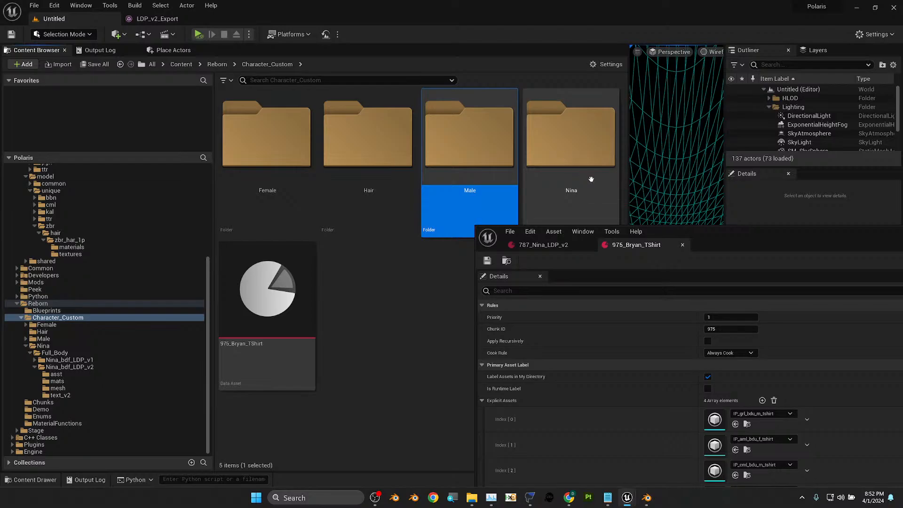
pyautogui.click(555, 176)
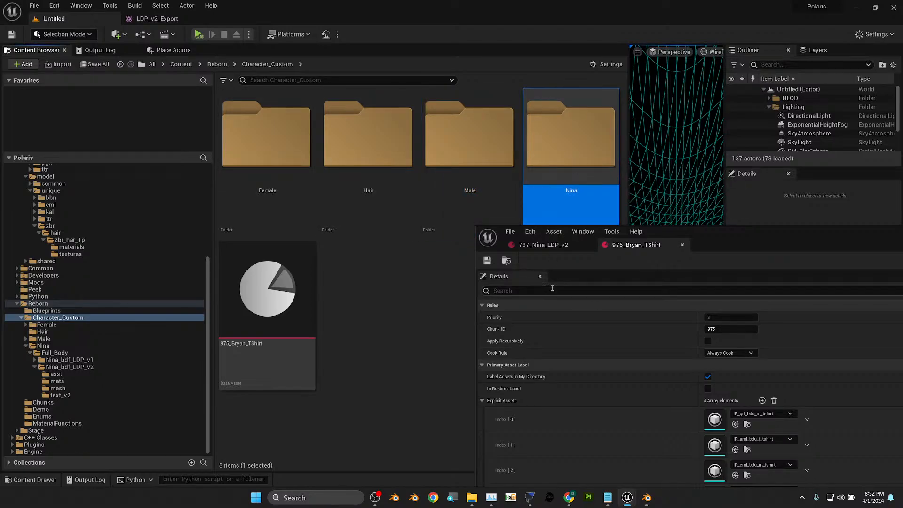
pyautogui.click(272, 284)
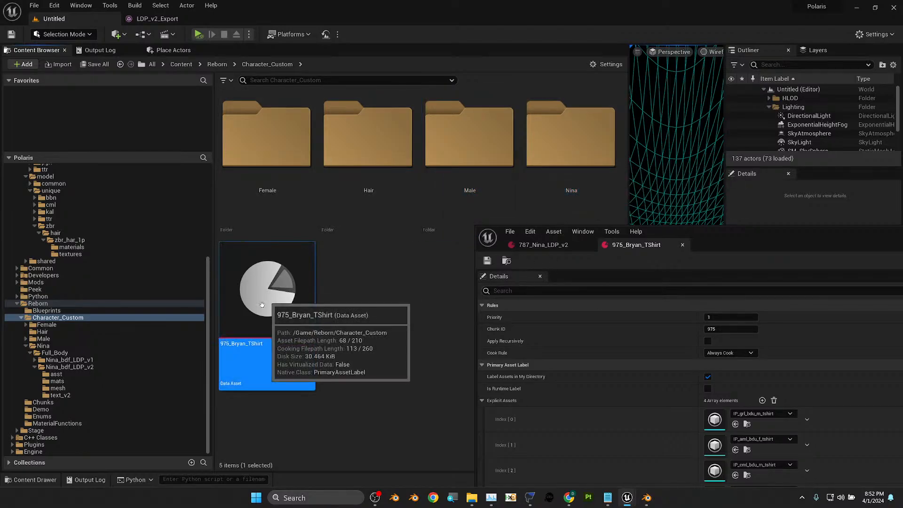
# - Open the Nina_bdf_LDP_v2 folder inside Nina's Full_Body folder
pyautogui.doubleClick(562, 157)
pyautogui.doubleClick(278, 160)
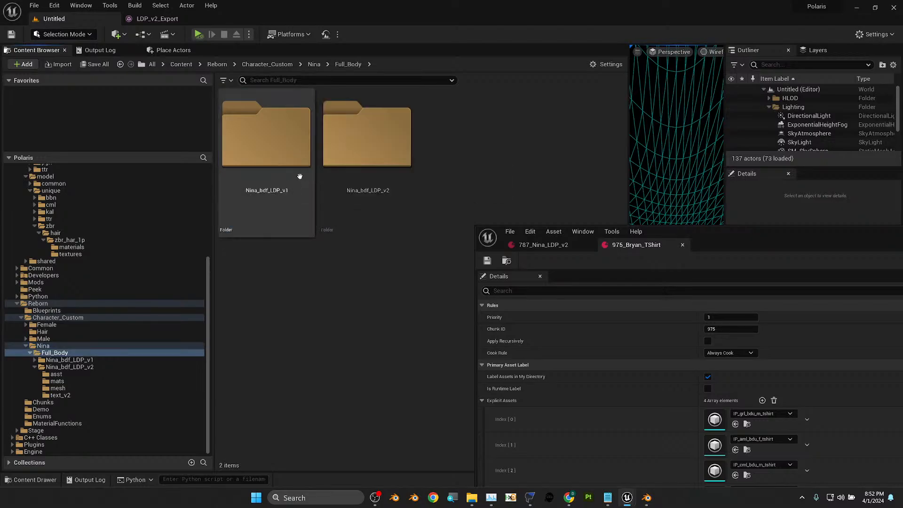
pyautogui.doubleClick(375, 160)
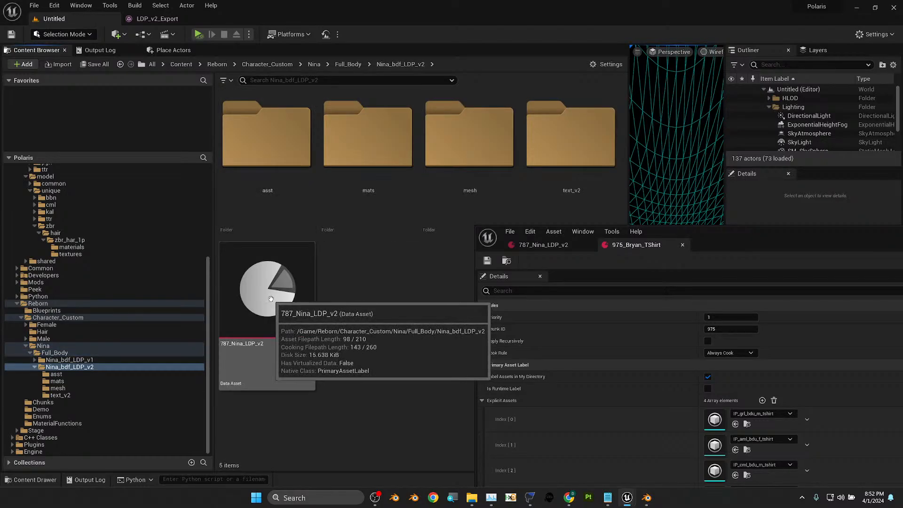
# - Close the 975_Bryan_TShirt label and review the settings of the 787_Nina_LDP_v2 label
pyautogui.moveTo(752, 241); pyautogui.dragTo(644, 143)
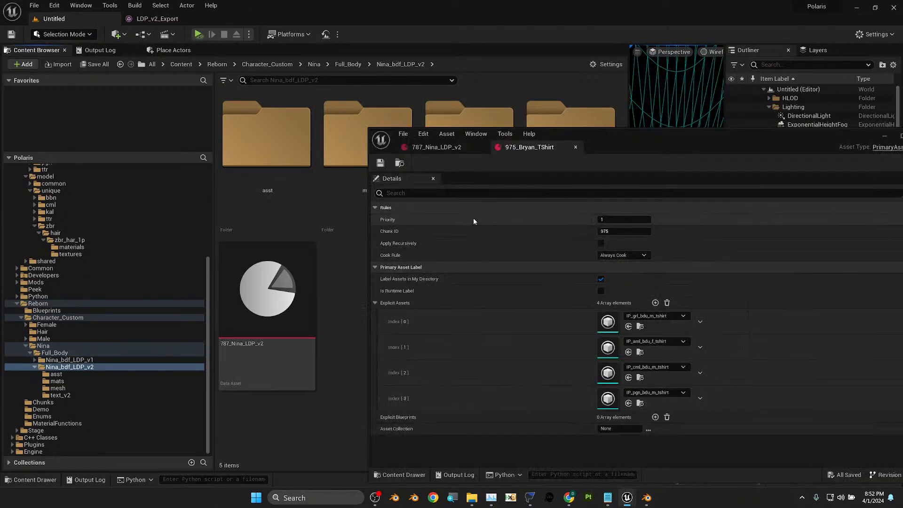
pyautogui.moveTo(750, 142); pyautogui.dragTo(558, 163)
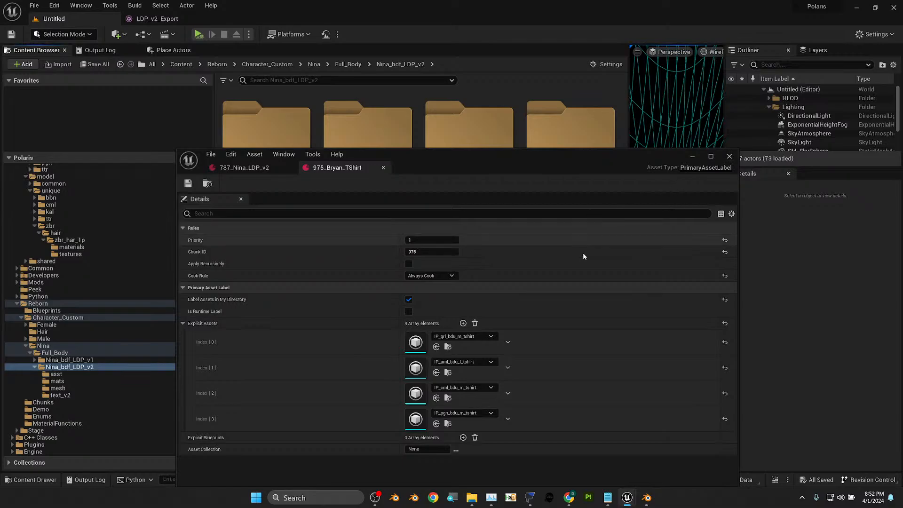
pyautogui.click(383, 168)
pyautogui.moveTo(453, 162); pyautogui.dragTo(590, 93)
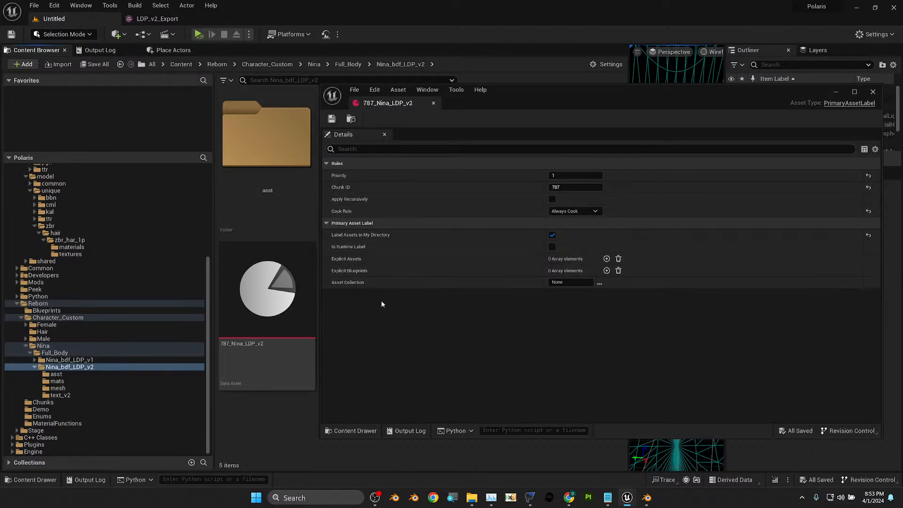
pyautogui.moveTo(262, 270)
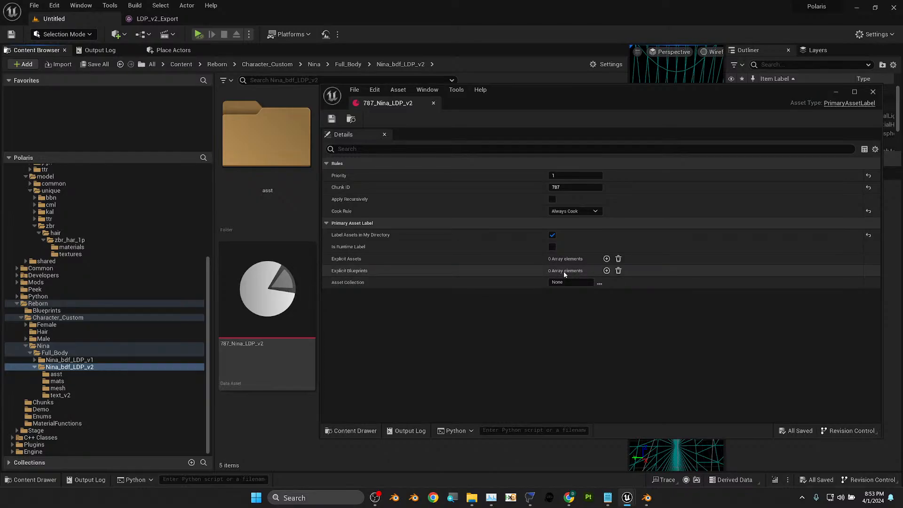
# - Move the 787_Nina_LDP_v2 label window aside and collapse the Item_Prefab and model folders under Character/Item
pyautogui.moveTo(738, 103); pyautogui.dragTo(873, 179)
pyautogui.click(254, 310)
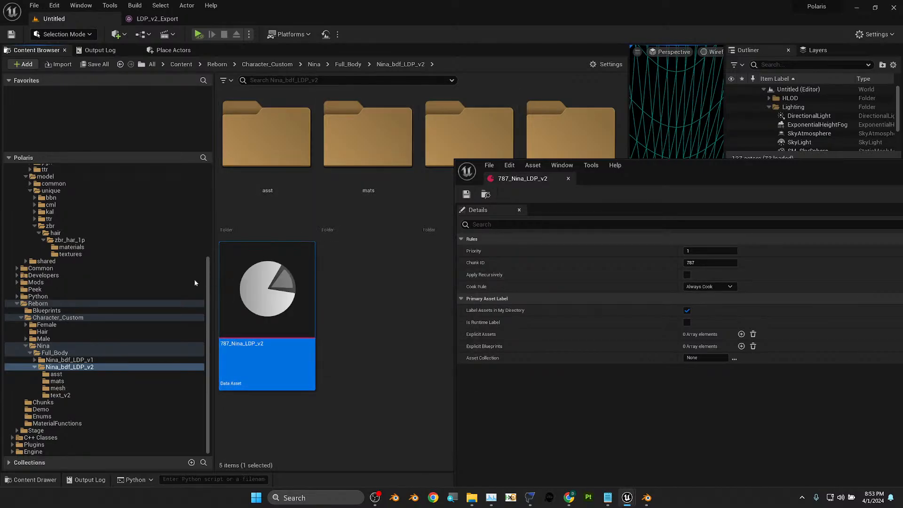
pyautogui.scroll(2, 21, 229)
pyautogui.scroll(6, 20, 232)
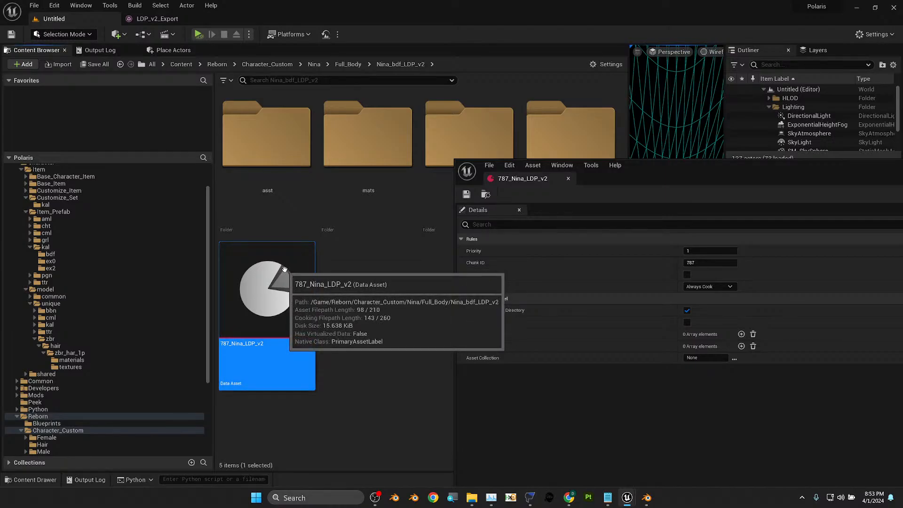
pyautogui.scroll(2, 118, 263)
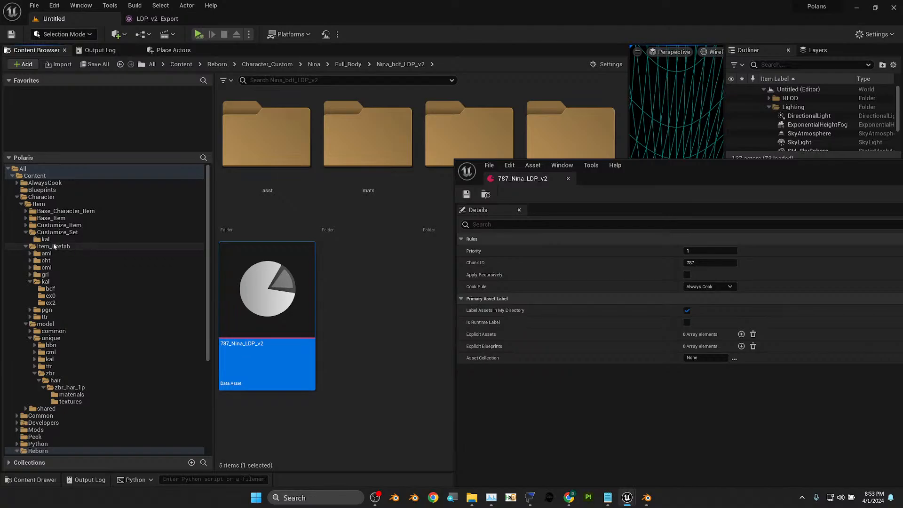
pyautogui.click(27, 248)
pyautogui.click(26, 253)
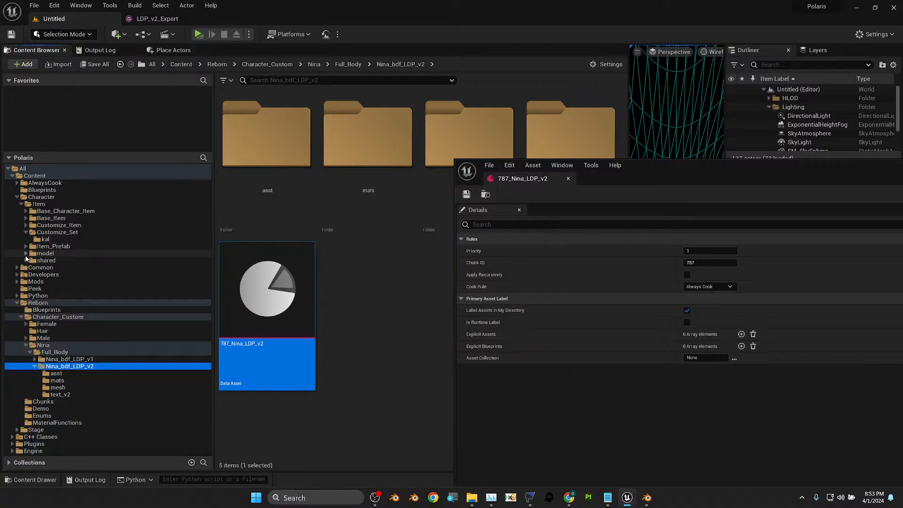
# - Open the CS_kal_intelligence customization set from Customize_Set's kal folder beside the label
pyautogui.click(42, 233)
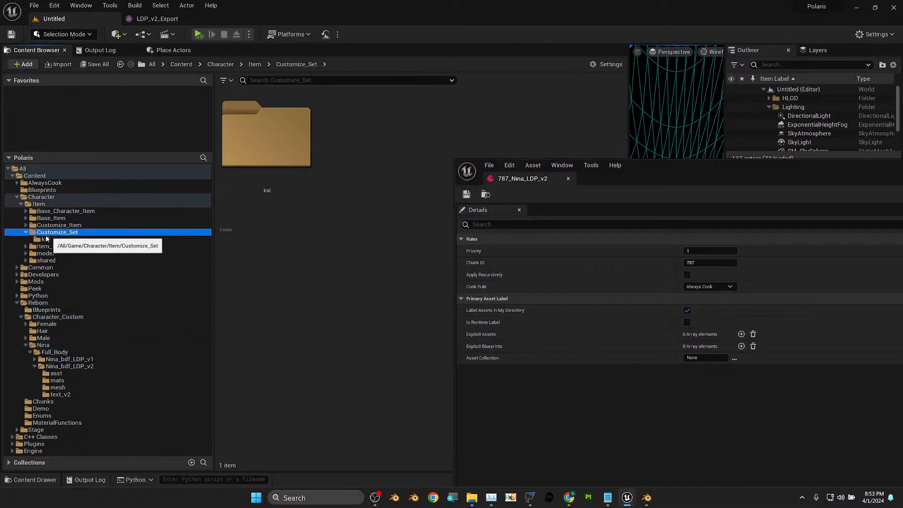
pyautogui.click(43, 241)
pyautogui.click(271, 232)
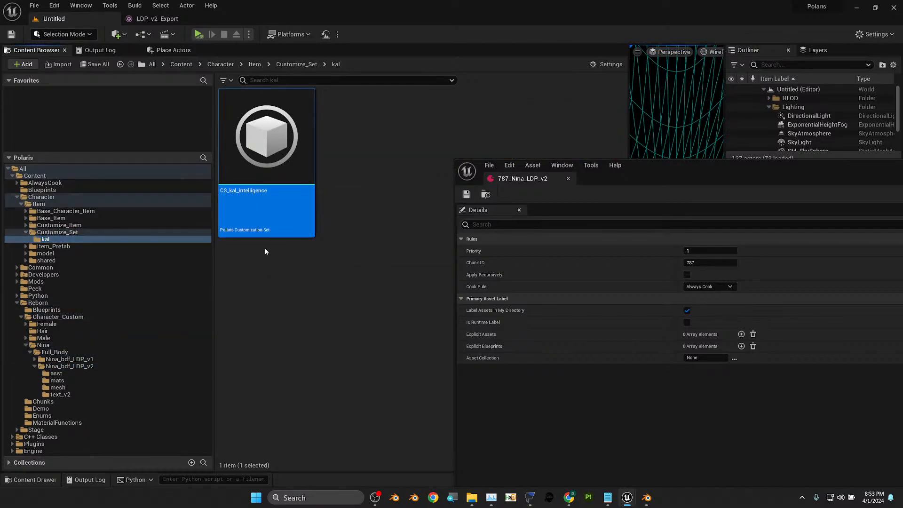
pyautogui.doubleClick(270, 172)
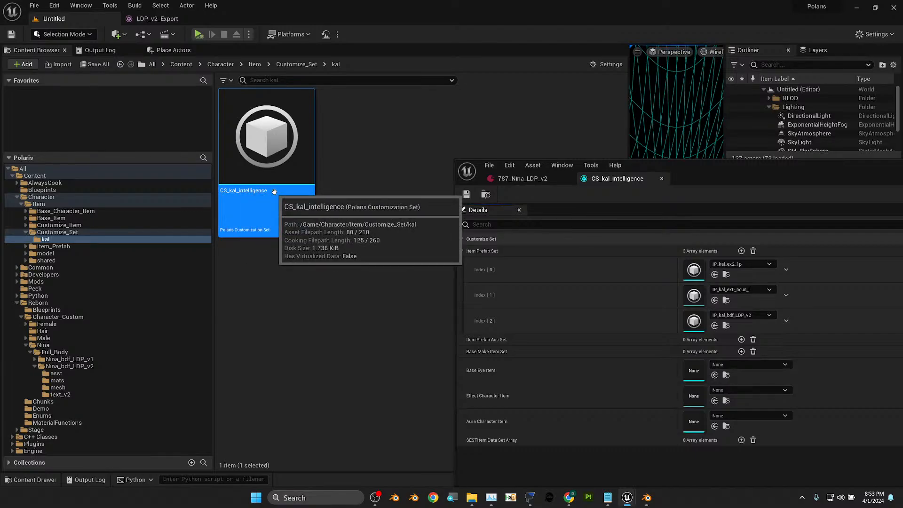
pyautogui.moveTo(747, 179); pyautogui.dragTo(653, 142)
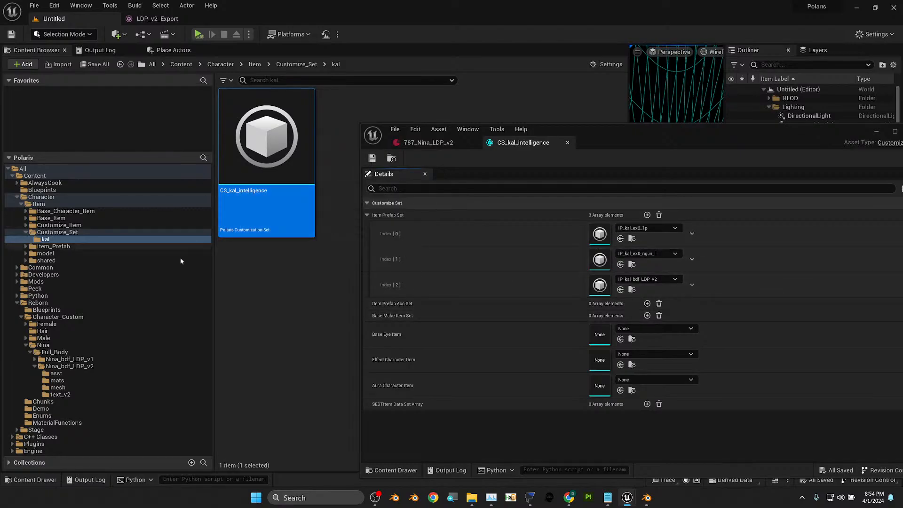
# - Add CS_kal_intelligence as an explicit asset in the 787_Nina_LDP_v2 label and save the label
pyautogui.click(430, 146)
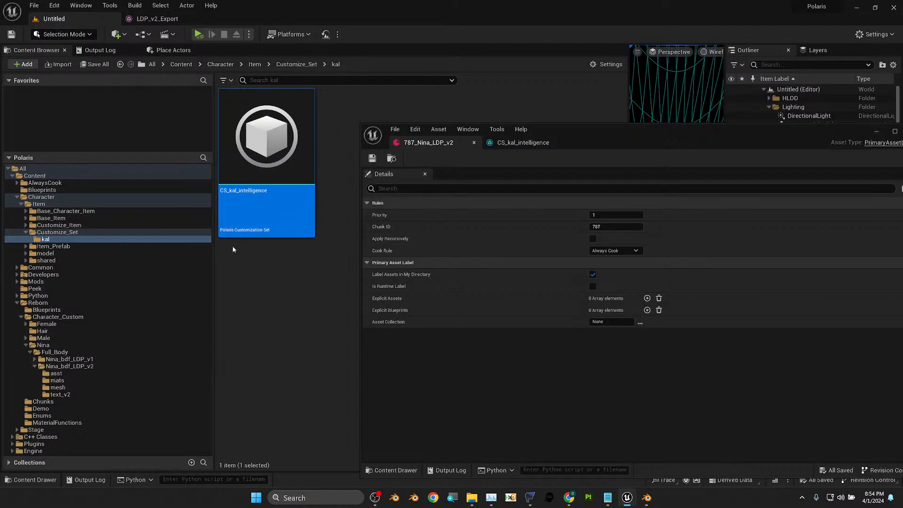
pyautogui.moveTo(251, 238)
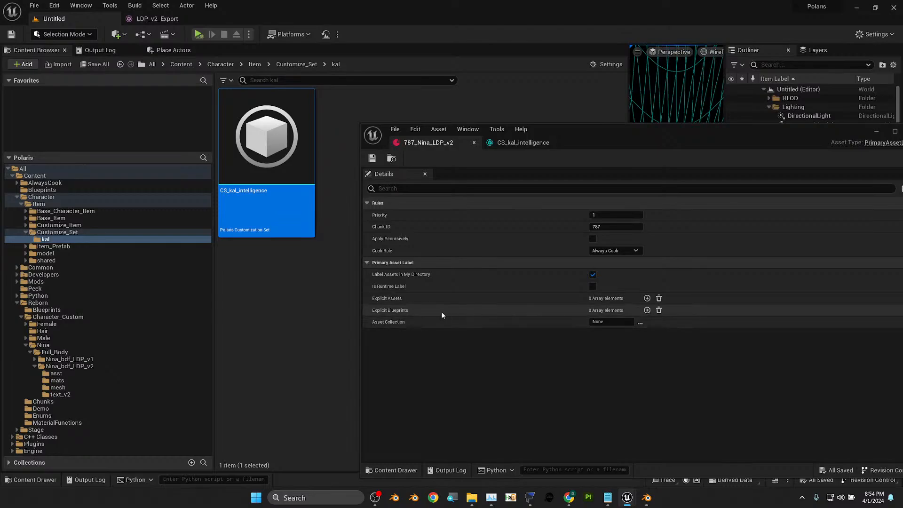
pyautogui.click(647, 298)
pyautogui.click(621, 323)
pyautogui.click(372, 159)
# - Audit CS_kal_intelligence to check its chunk assignments, then close the audit
pyautogui.rightClick(293, 187)
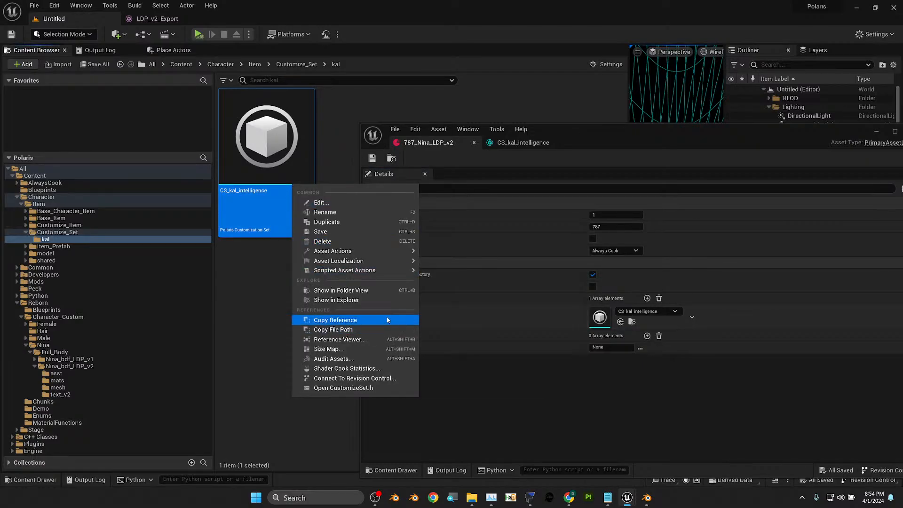
pyautogui.click(350, 359)
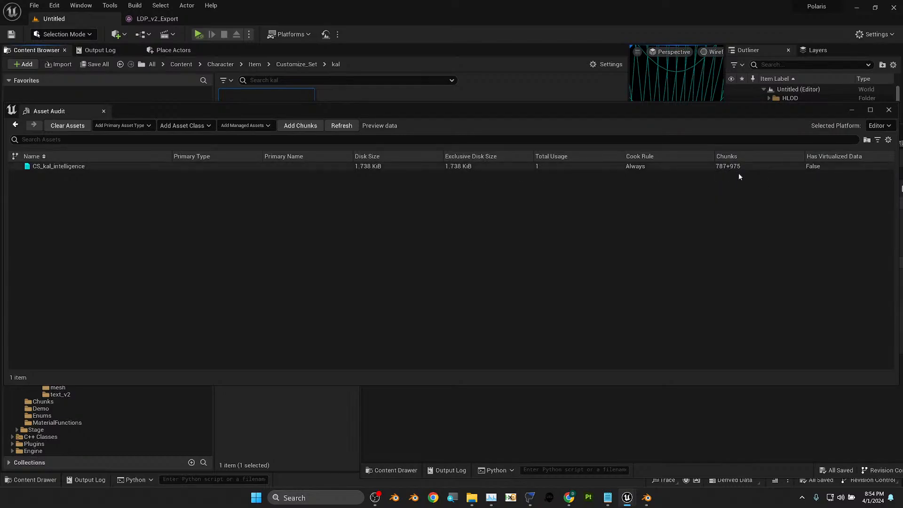
pyautogui.moveTo(746, 167)
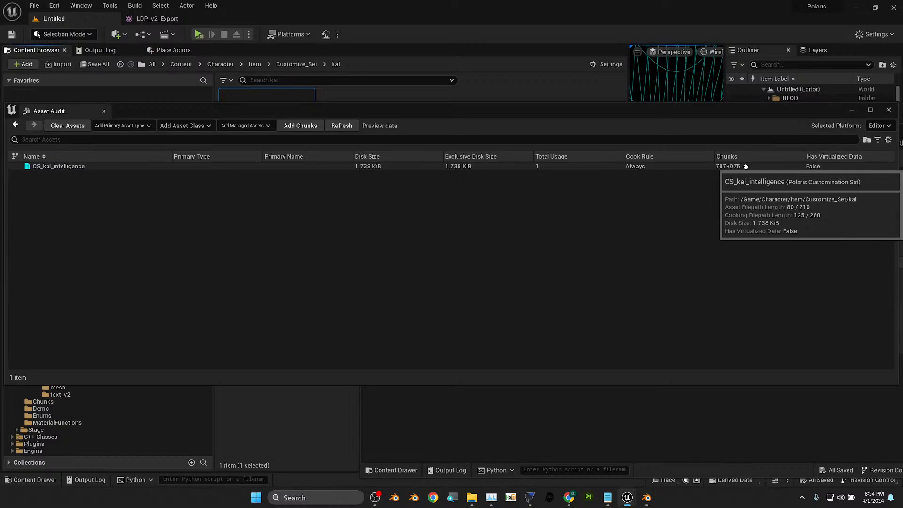
pyautogui.moveTo(779, 114); pyautogui.dragTo(715, 143)
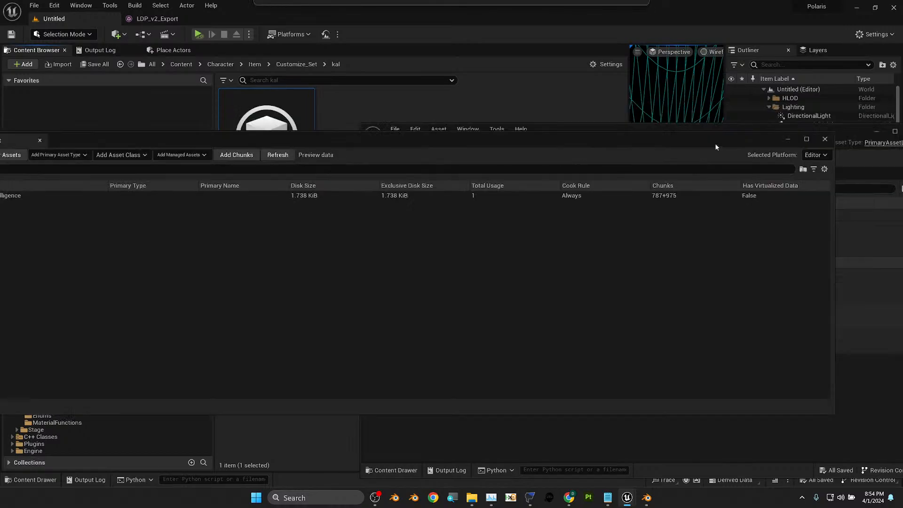
pyautogui.click(822, 139)
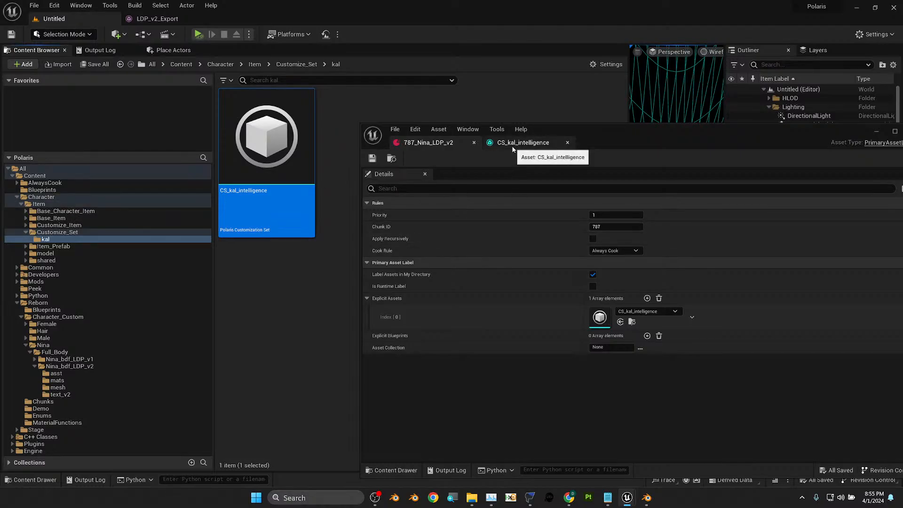
# - Close the asset editor window and rerun the audit of CS_kal_intelligence, refreshing its chunk listing
pyautogui.moveTo(753, 143); pyautogui.dragTo(585, 156)
pyautogui.click(750, 145)
pyautogui.click(400, 188)
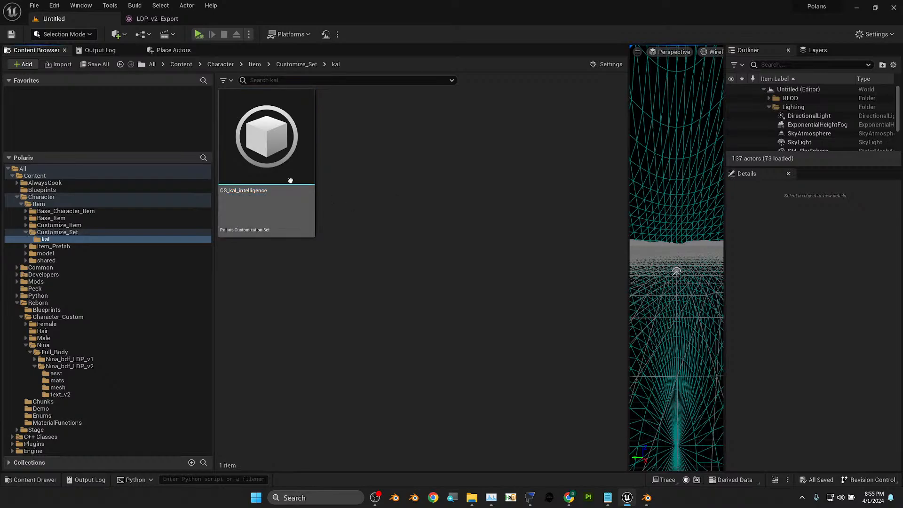
pyautogui.rightClick(273, 163)
pyautogui.moveTo(351, 230)
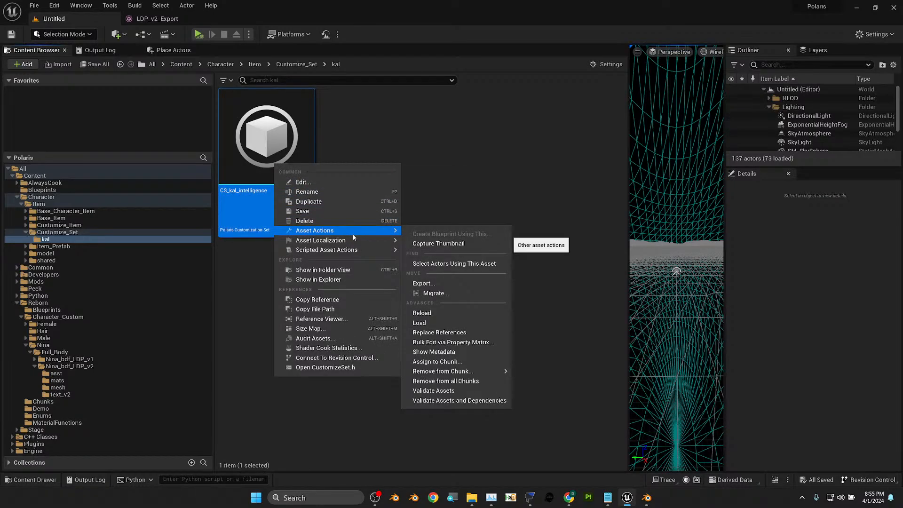
pyautogui.click(335, 341)
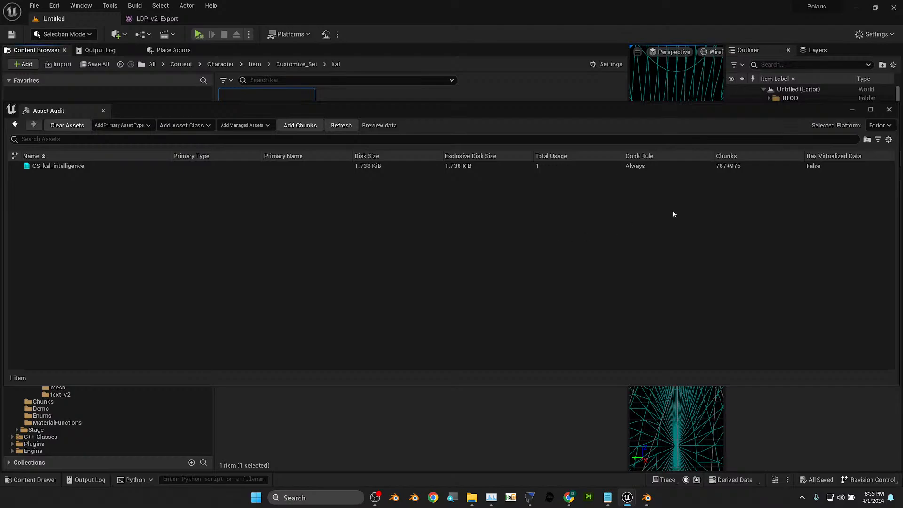
pyautogui.click(743, 167)
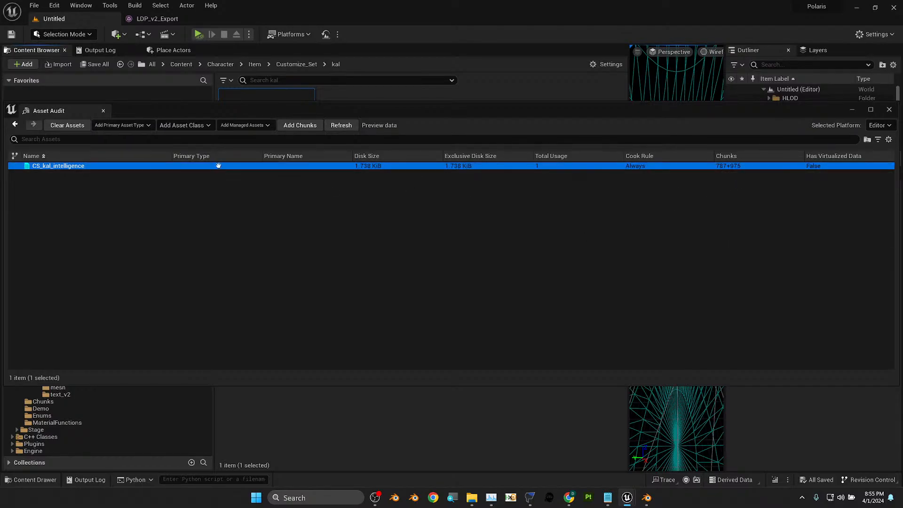
pyautogui.click(339, 126)
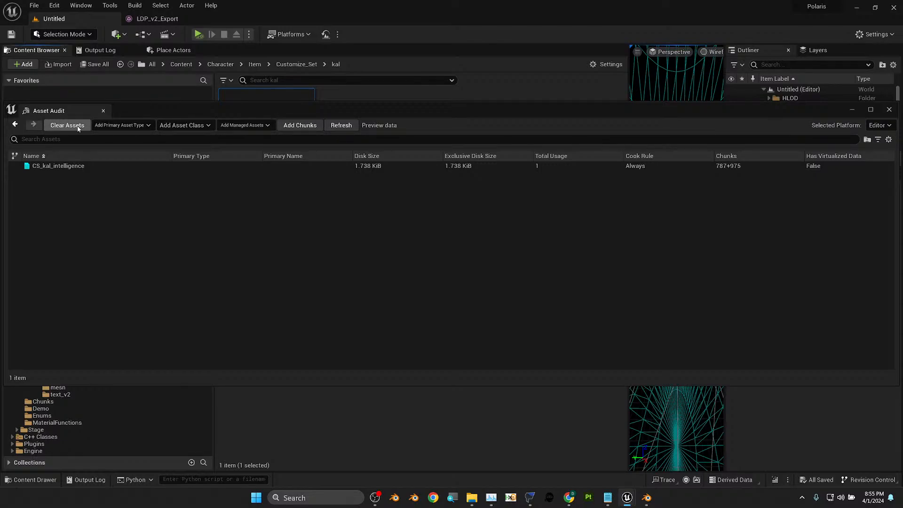
pyautogui.click(888, 110)
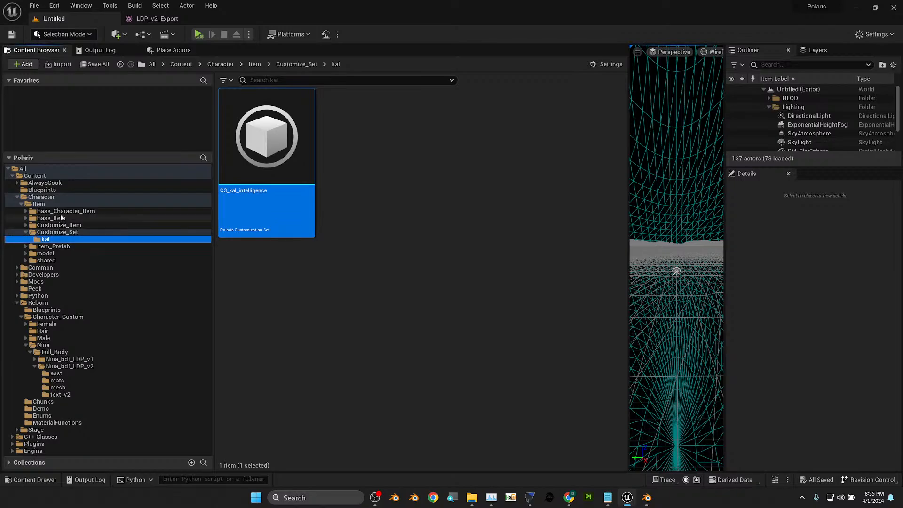
# - Review the chunk ID and explicit assets of the 975_Bryan_TShirt label in Character_Custom, and close it
pyautogui.click(76, 198)
pyautogui.click(76, 203)
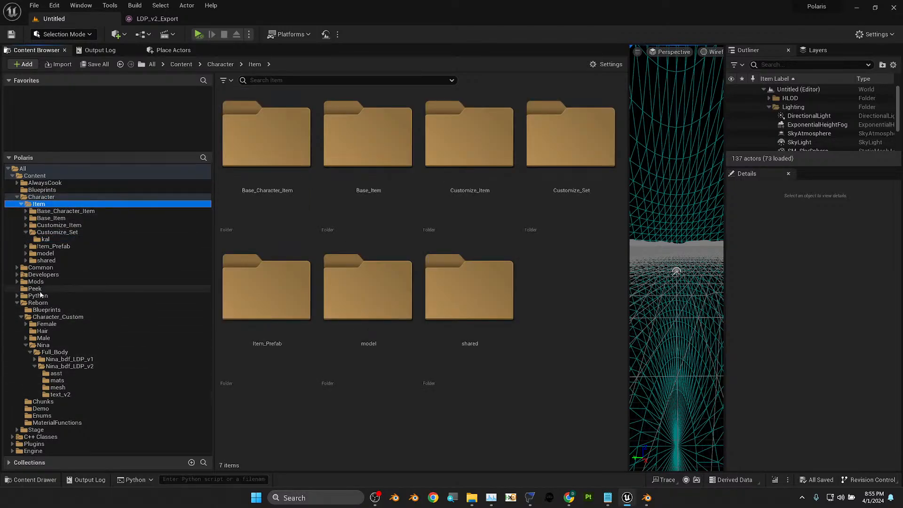
pyautogui.click(72, 317)
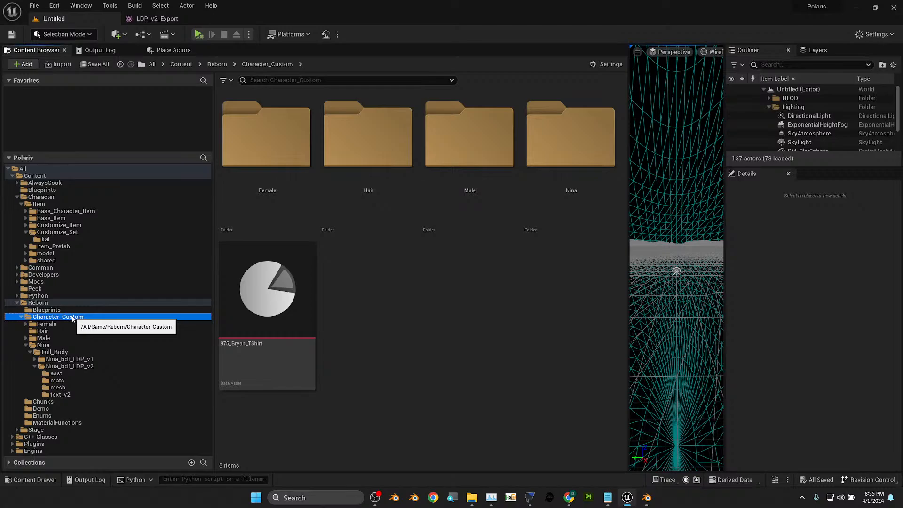
pyautogui.doubleClick(250, 311)
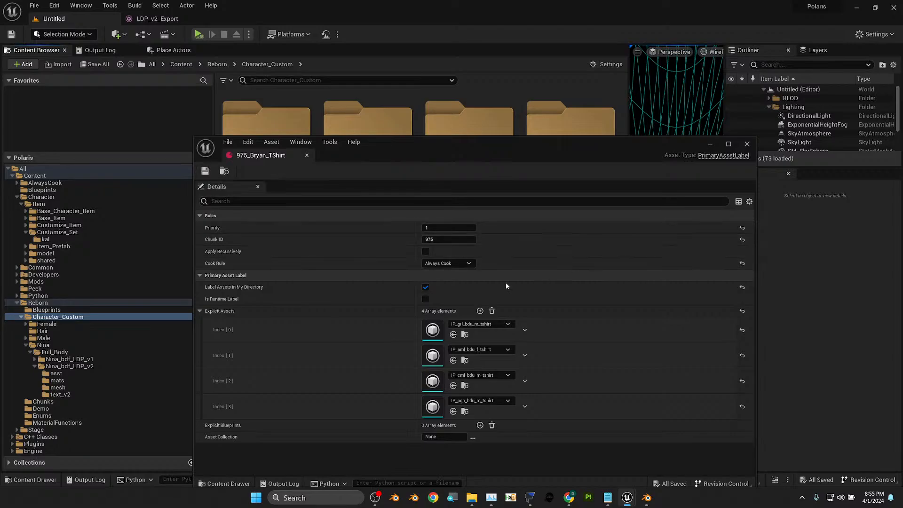
pyautogui.click(748, 145)
# - Return to Customize_Set's kal folder and examine the asset and chunk actions available for CS_kal_intelligence
pyautogui.click(66, 219)
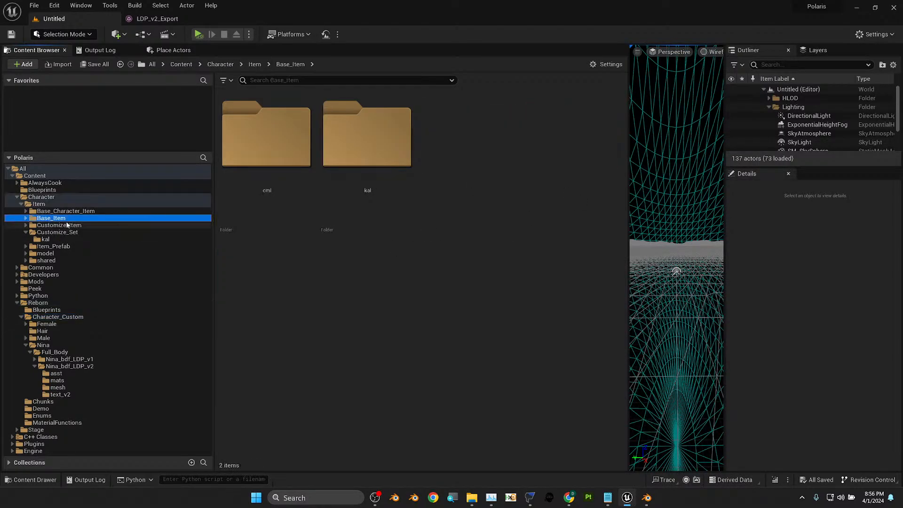
pyautogui.click(69, 233)
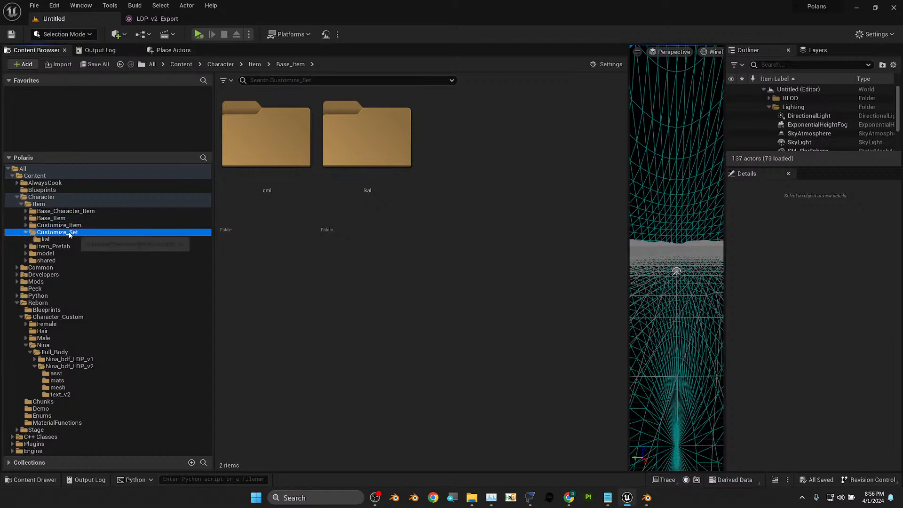
pyautogui.click(45, 240)
pyautogui.rightClick(287, 168)
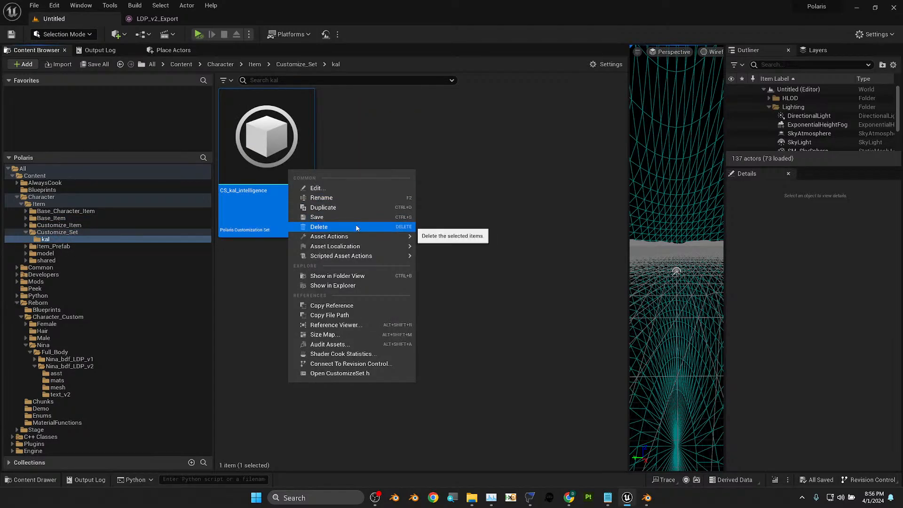
pyautogui.moveTo(357, 236)
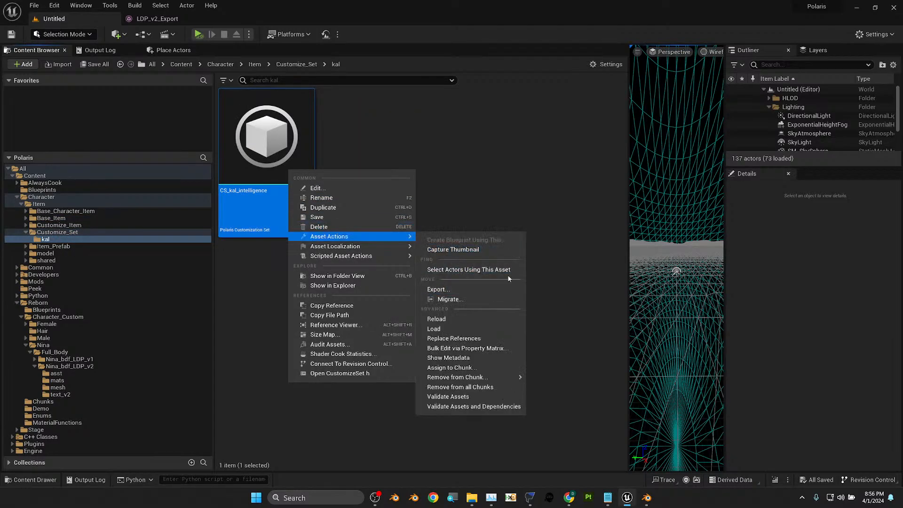
pyautogui.click(551, 202)
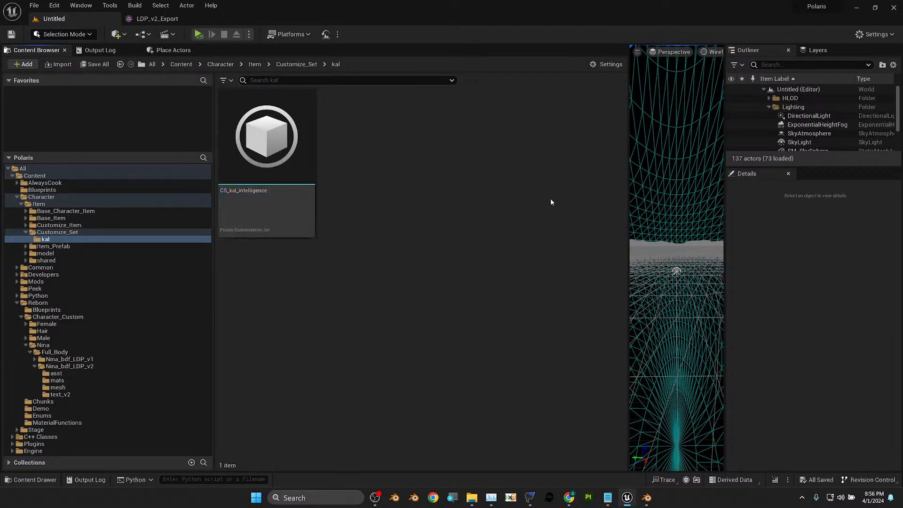
pyautogui.rightClick(288, 190)
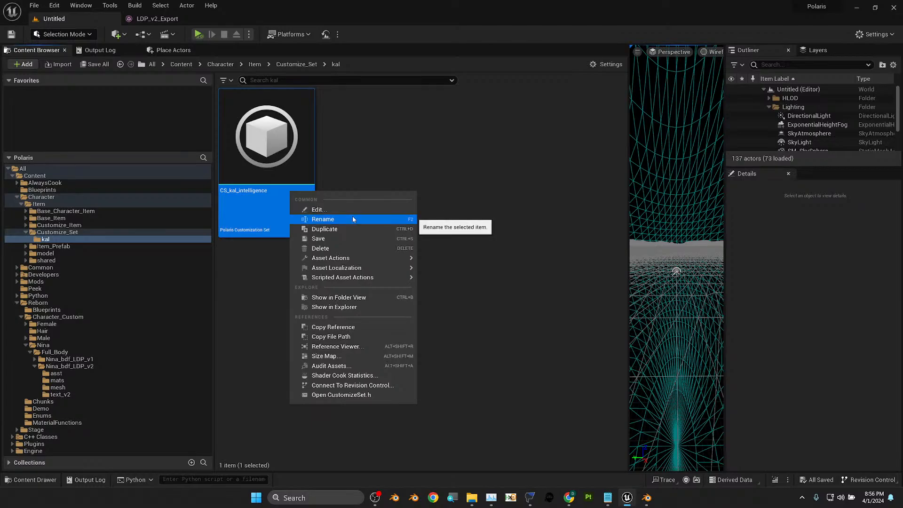
pyautogui.click(279, 259)
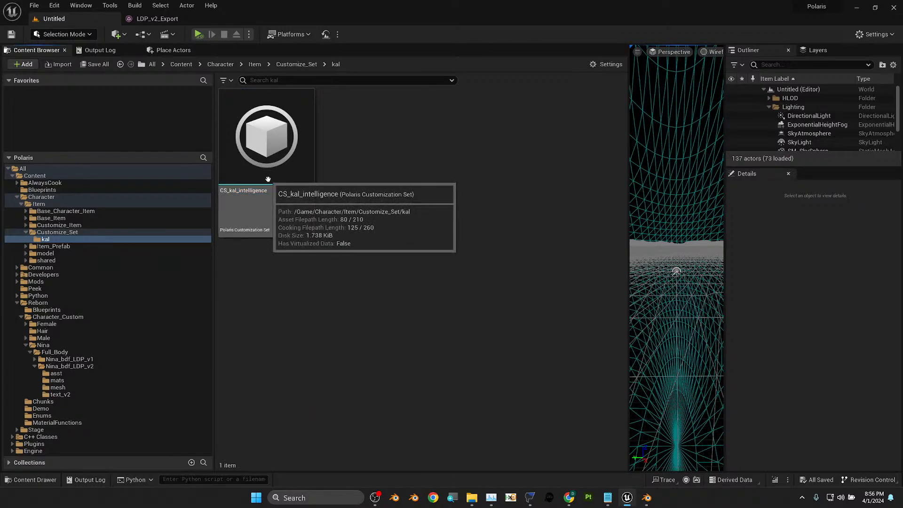
pyautogui.rightClick(288, 171)
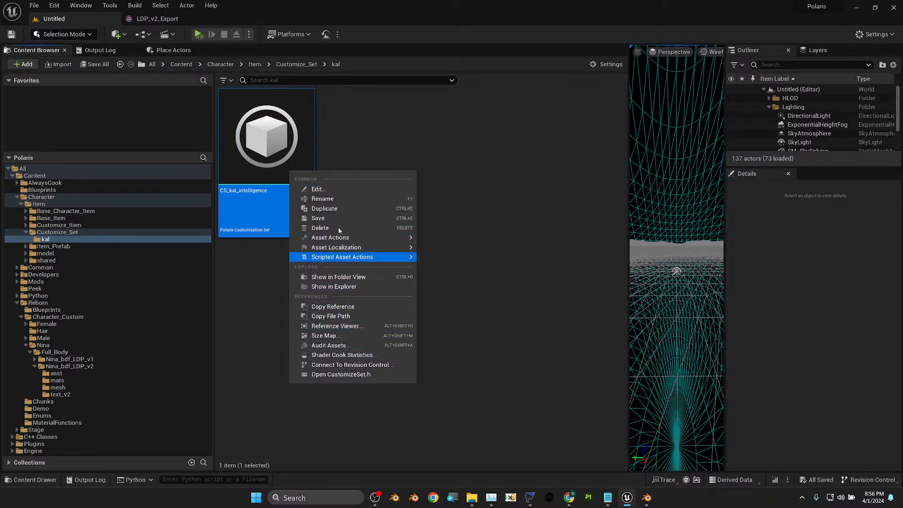
pyautogui.click(499, 214)
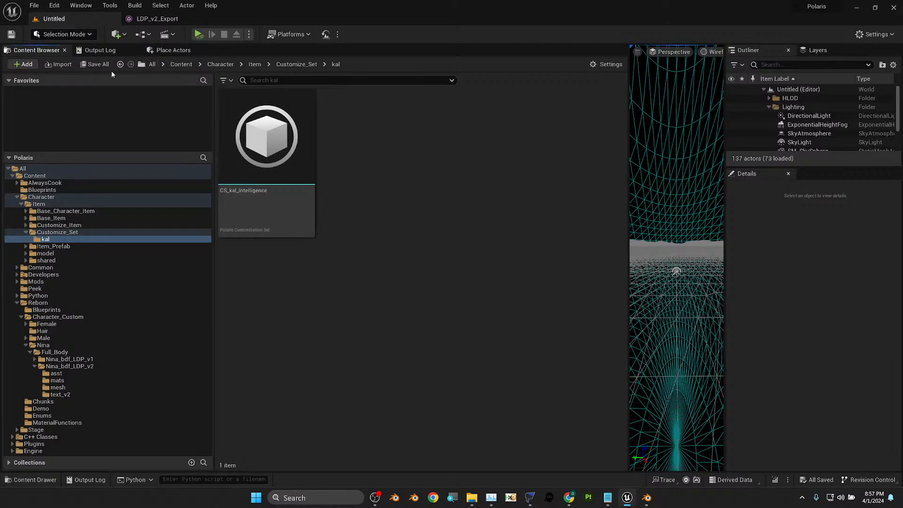
# - Package the project for Windows, confirming the output folder
pyautogui.click(292, 35)
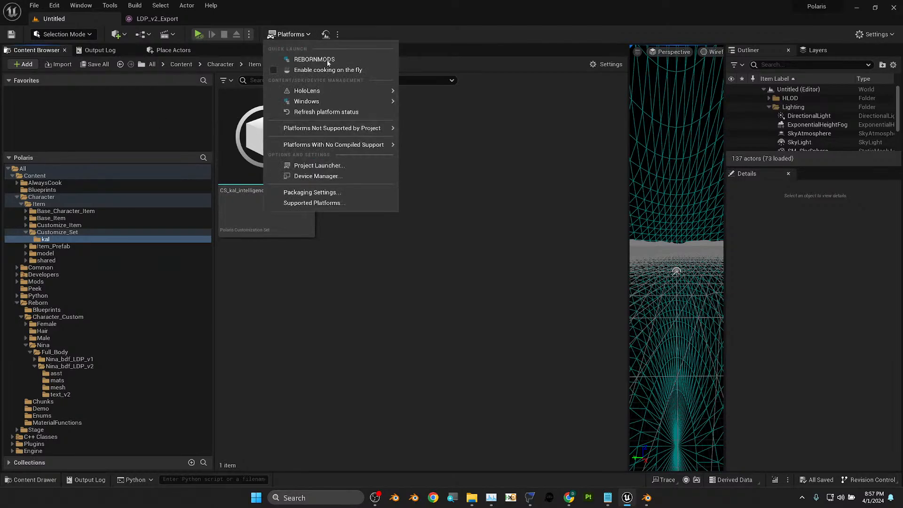
pyautogui.moveTo(329, 101)
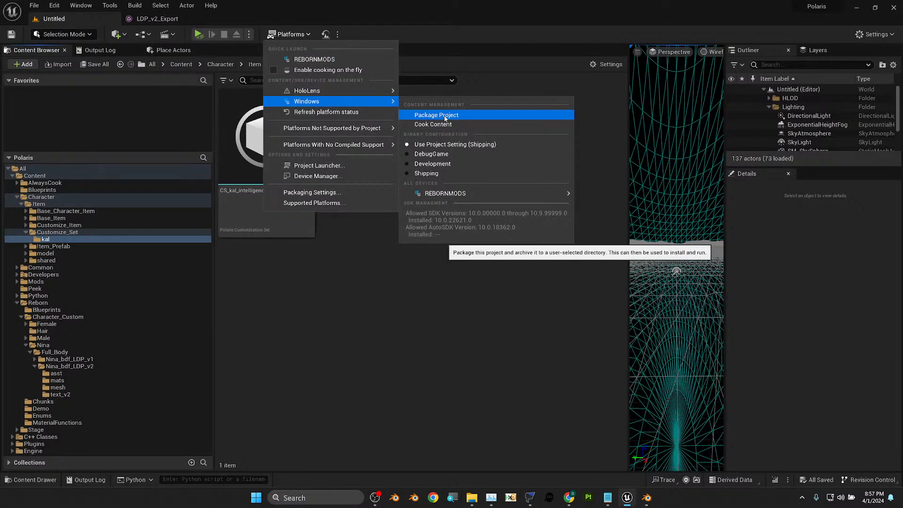
pyautogui.click(445, 116)
pyautogui.click(389, 335)
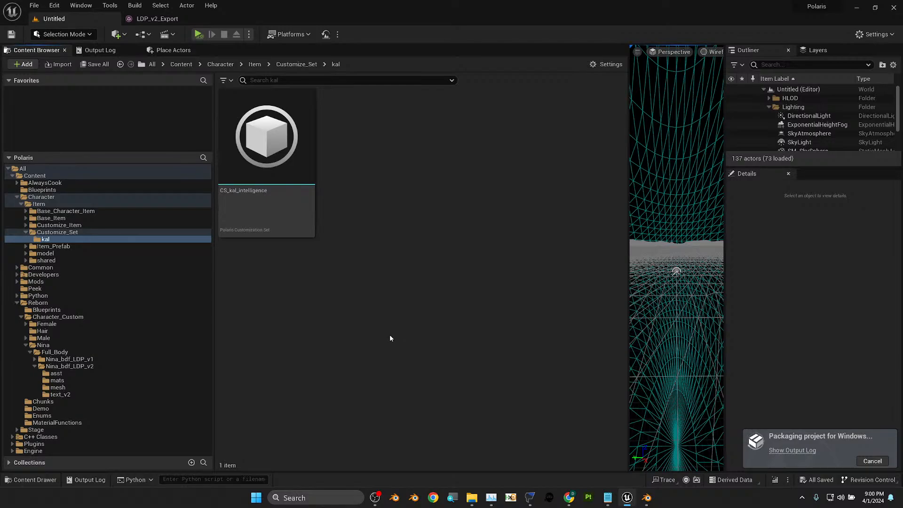
# - Switch to Blender and close LadyDeathBool_v2.blend without saving its changes
pyautogui.click(646, 497)
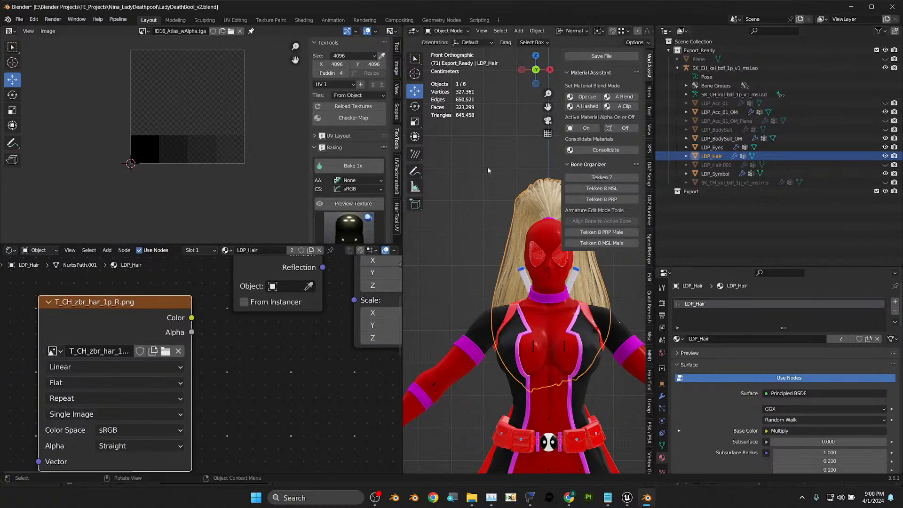
pyautogui.scroll(-2, 523, 189)
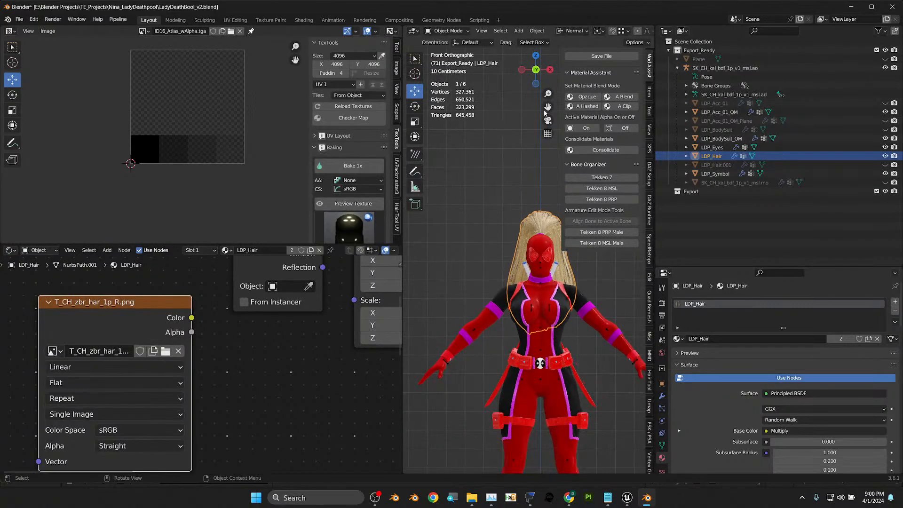
pyautogui.click(892, 7)
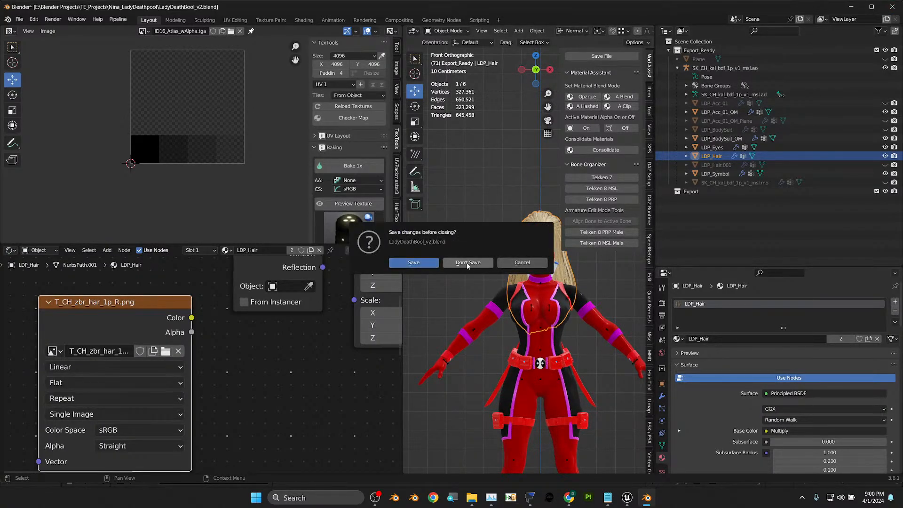
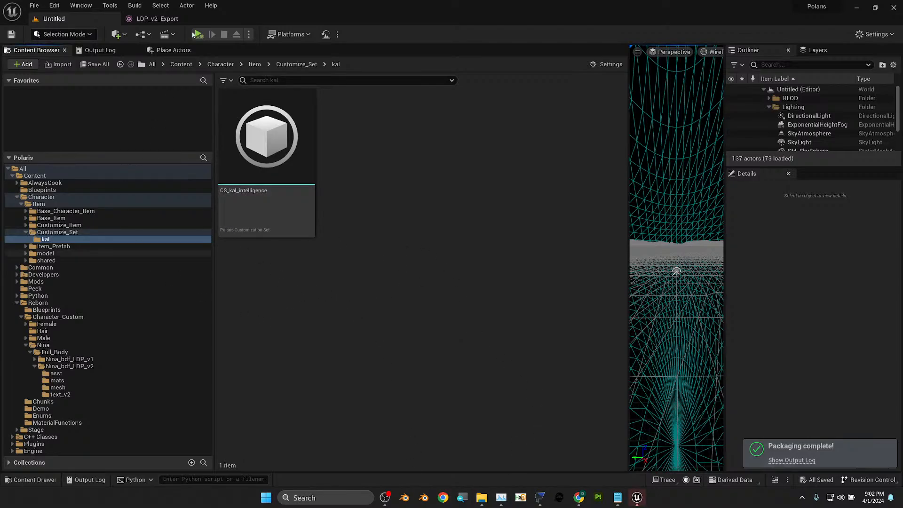
# - In File Explorer, copy the pakchunk787-Windows .pak, .ucas and .utoc files from the packaged project's Paks folder
pyautogui.moveTo(485, 501)
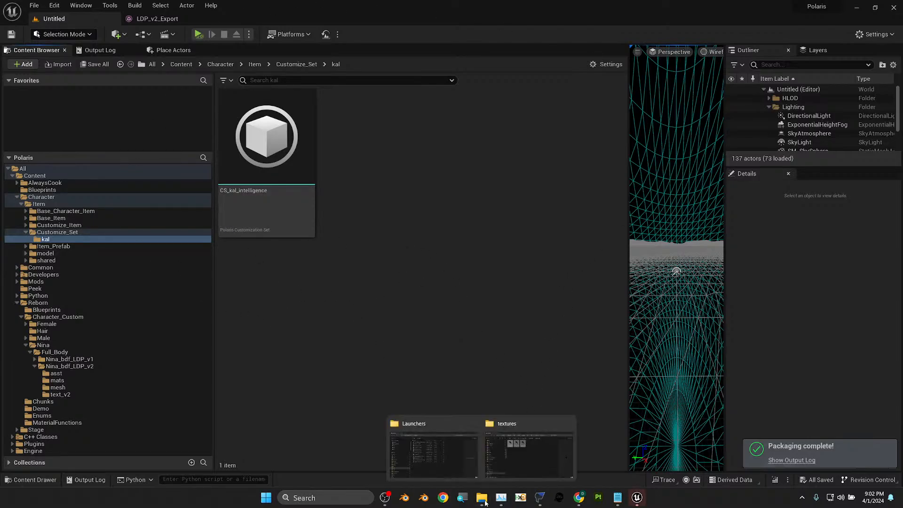
pyautogui.click(426, 443)
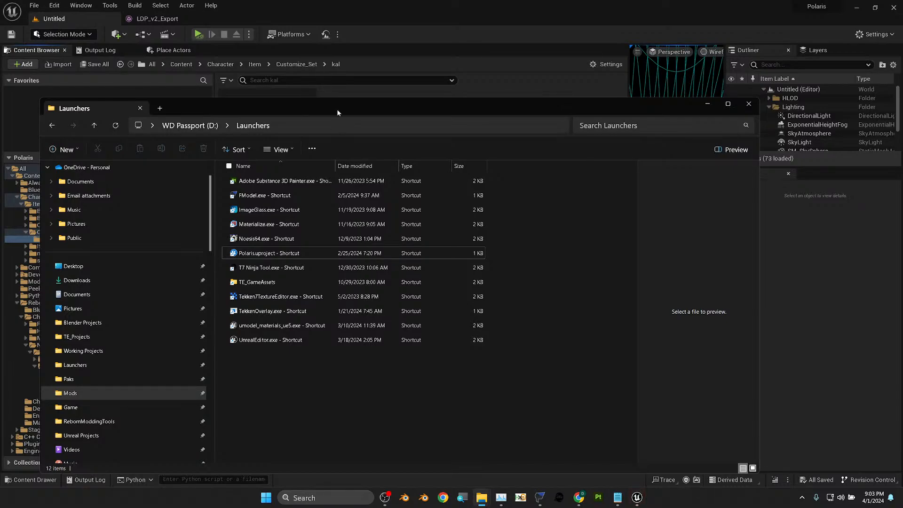
pyautogui.moveTo(337, 112); pyautogui.dragTo(349, 72)
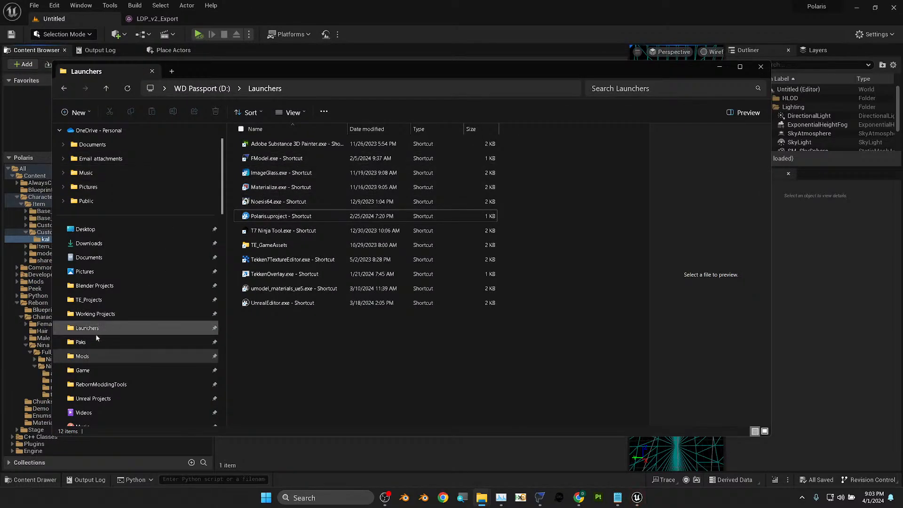
pyautogui.click(94, 342)
pyautogui.scroll(-10, 337, 370)
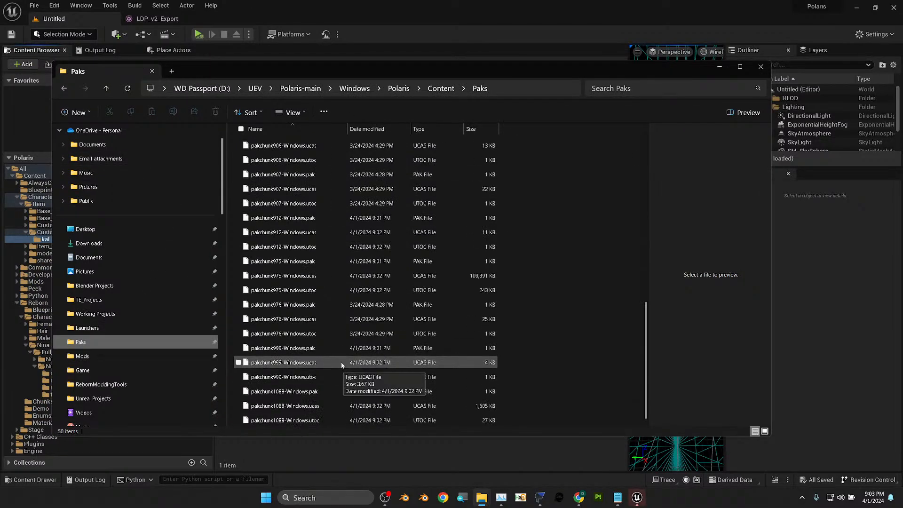
pyautogui.scroll(10, 299, 275)
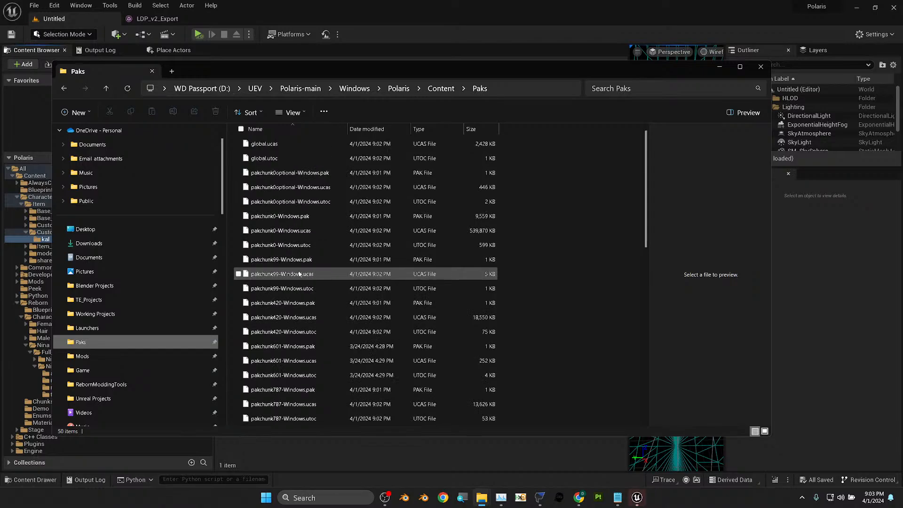
pyautogui.scroll(-3, 299, 274)
pyautogui.click(304, 261)
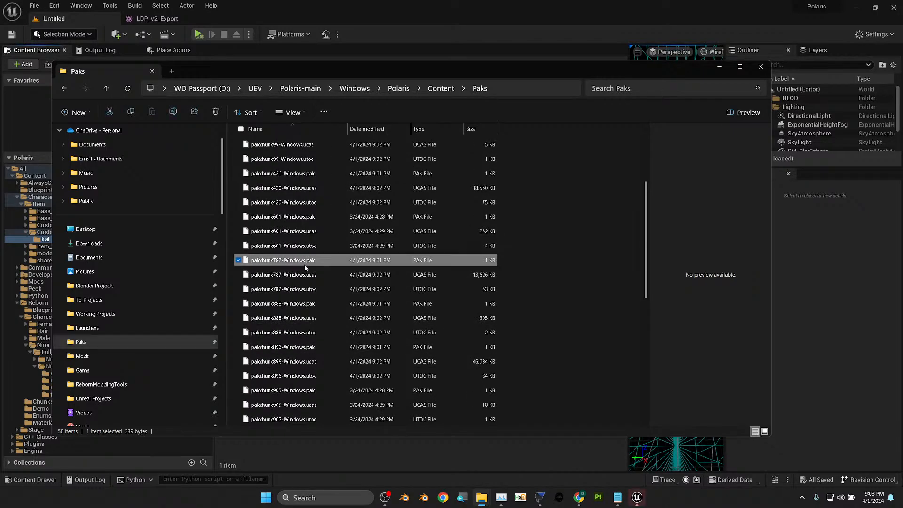
pyautogui.keyDown('shift'); pyautogui.click(337, 284); pyautogui.keyUp('shift')
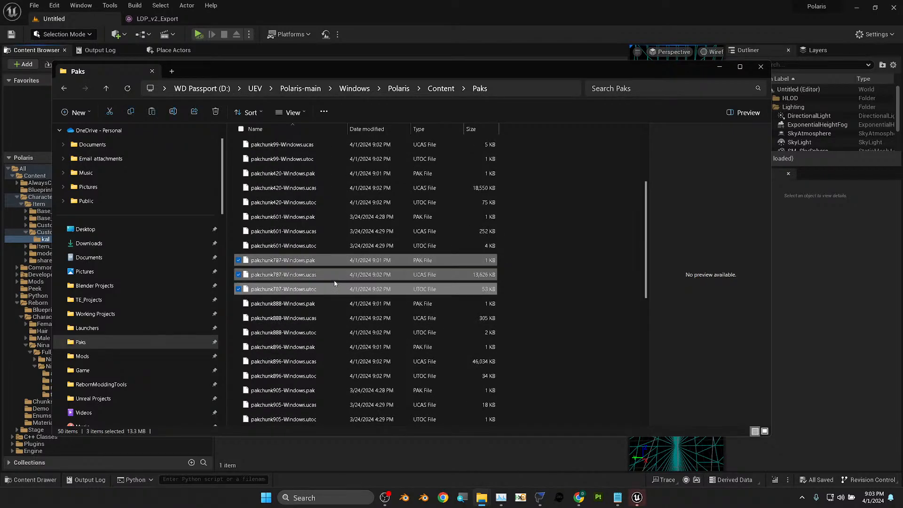
# - Create a folder named Nina_LDP_v2 in TEKKEN 8's Mods folder, using a separate File Explorer tab
pyautogui.click(171, 71)
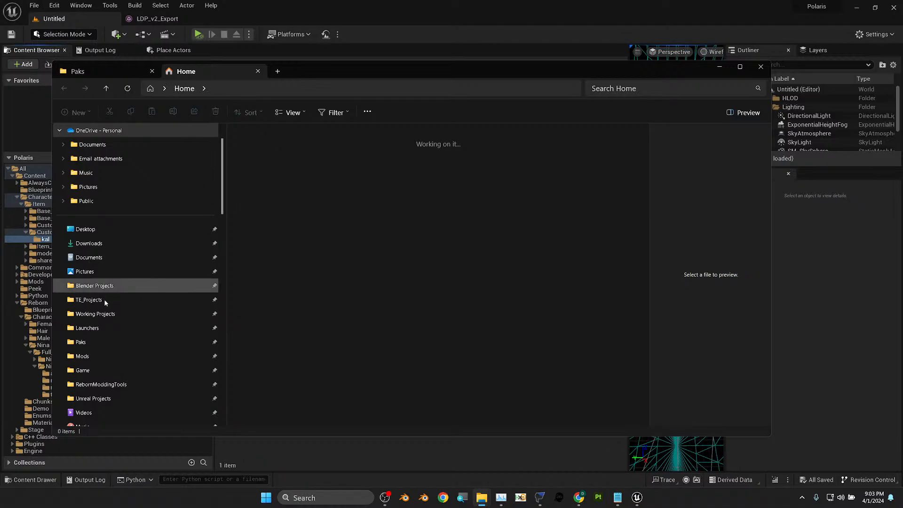
pyautogui.click(107, 356)
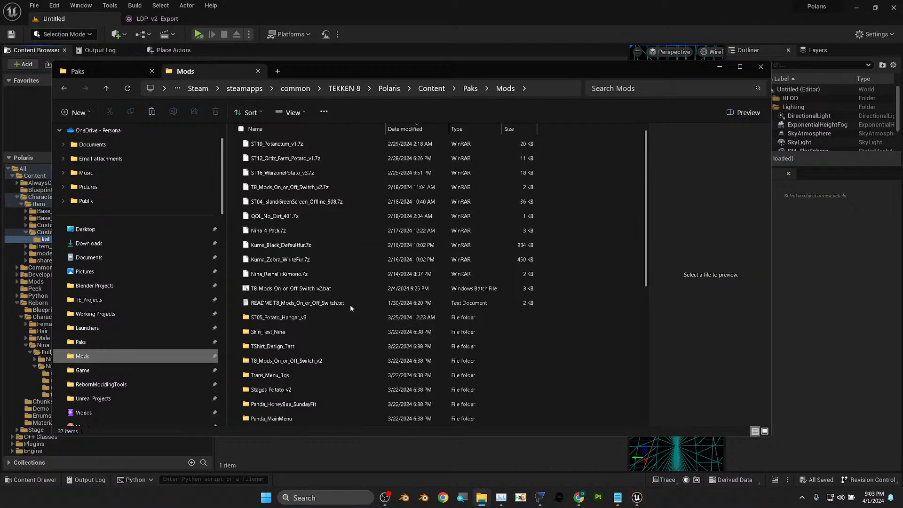
pyautogui.click(88, 114)
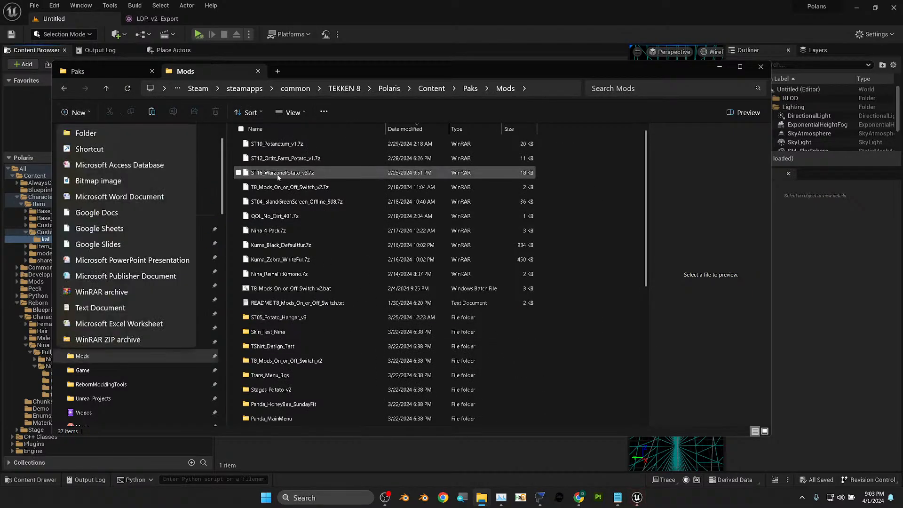
pyautogui.click(96, 134)
pyautogui.write('Nina')
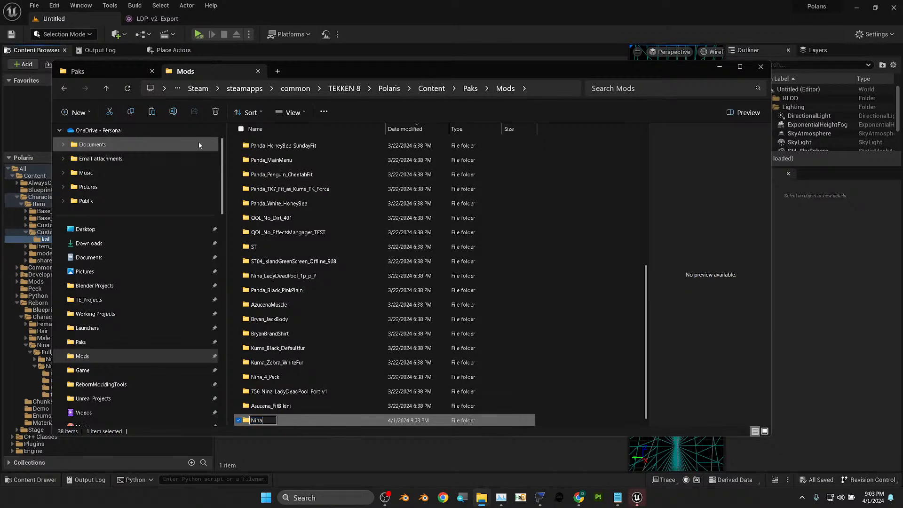
pyautogui.write('_LDP_v2')
pyautogui.press('Return')
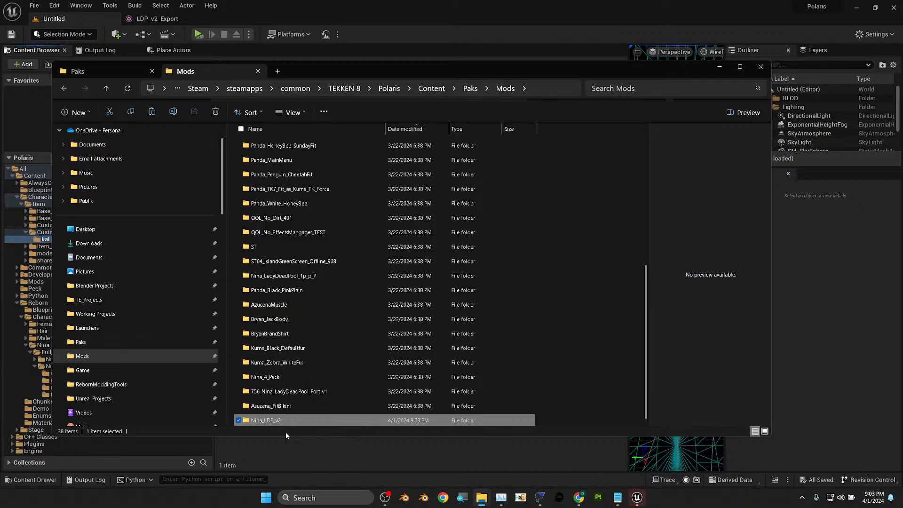
# - Paste the three pakchunk787 files into Nina_LDP_v2 and rename them to pakchunk787-Windows_P
pyautogui.doubleClick(293, 422)
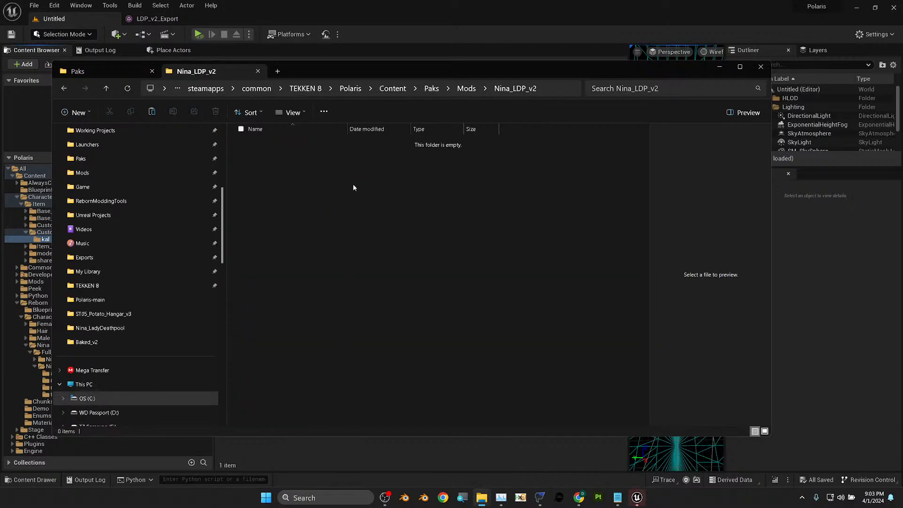
pyautogui.hotkey('ctrl', 'v')
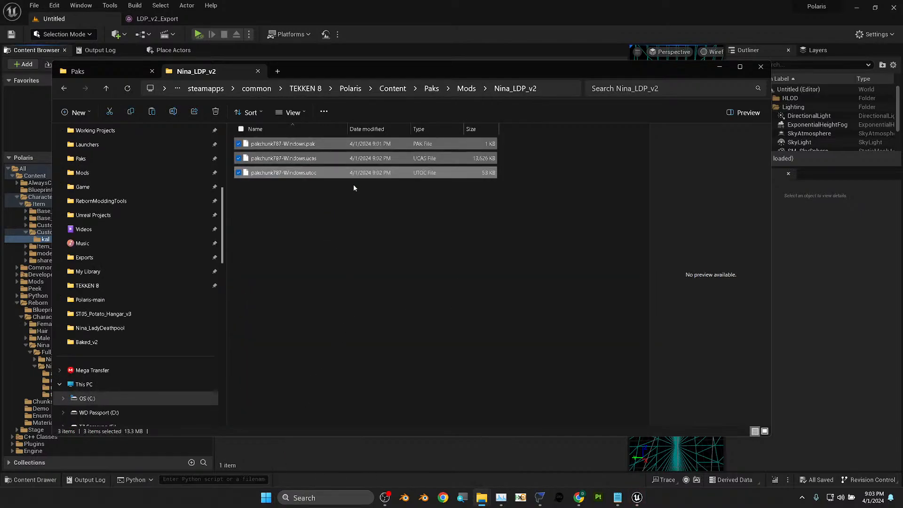
pyautogui.press('F2')
pyautogui.press('Right')
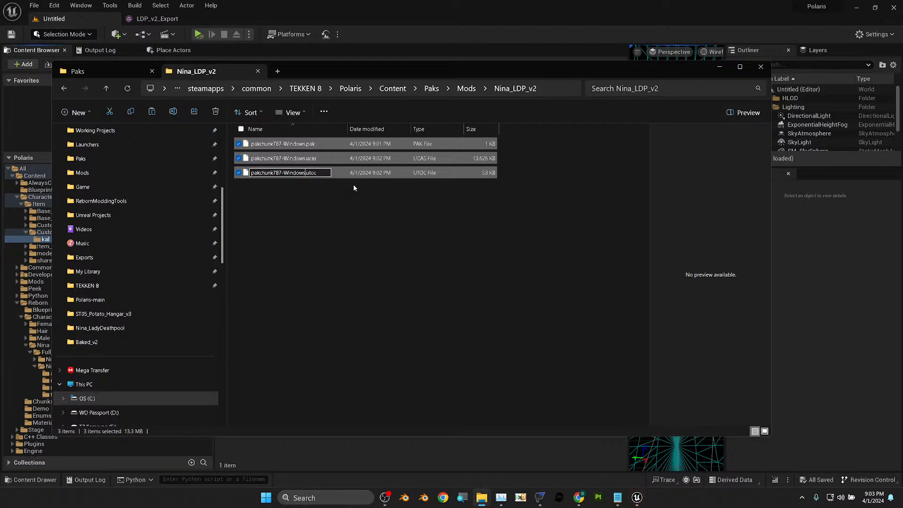
pyautogui.write('_P')
pyautogui.press('Return')
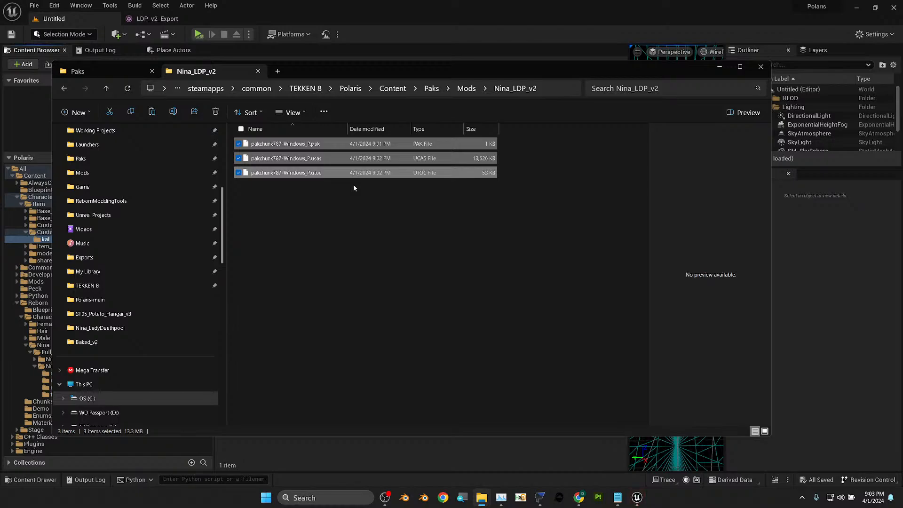
pyautogui.click(366, 224)
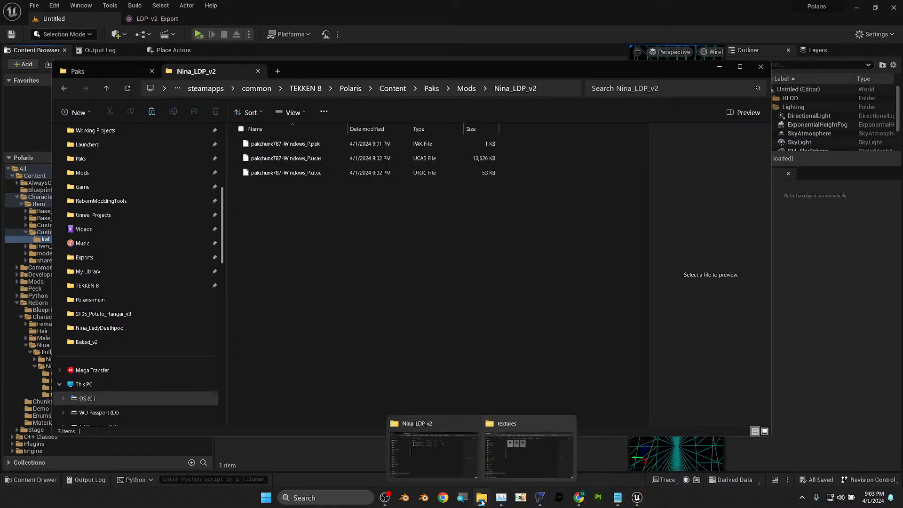
# - Launch Steam and try to resume the TEKKEN 8 update
pyautogui.click(313, 498)
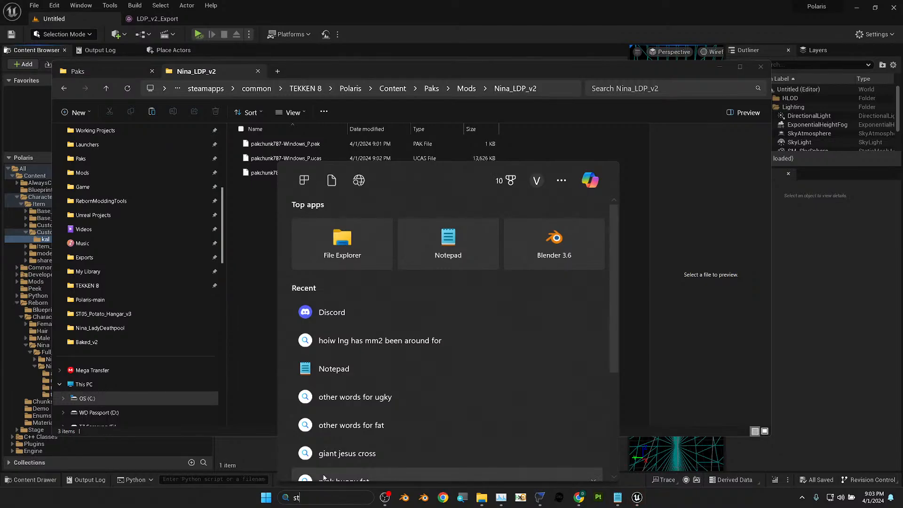
pyautogui.write('steam')
pyautogui.press('Return')
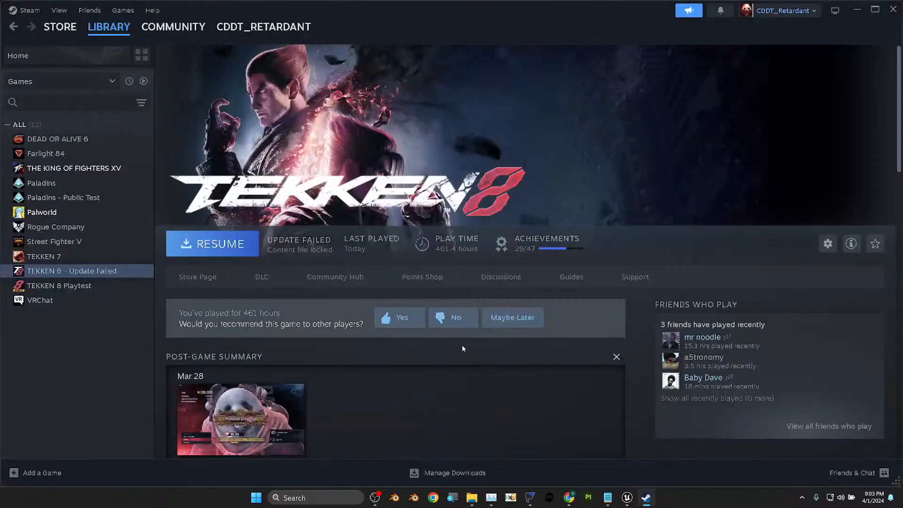
pyautogui.click(218, 244)
# - Try again to resume the TEKKEN 8 update, look over its library page, and minimize Steam
pyautogui.scroll(-5, 329, 295)
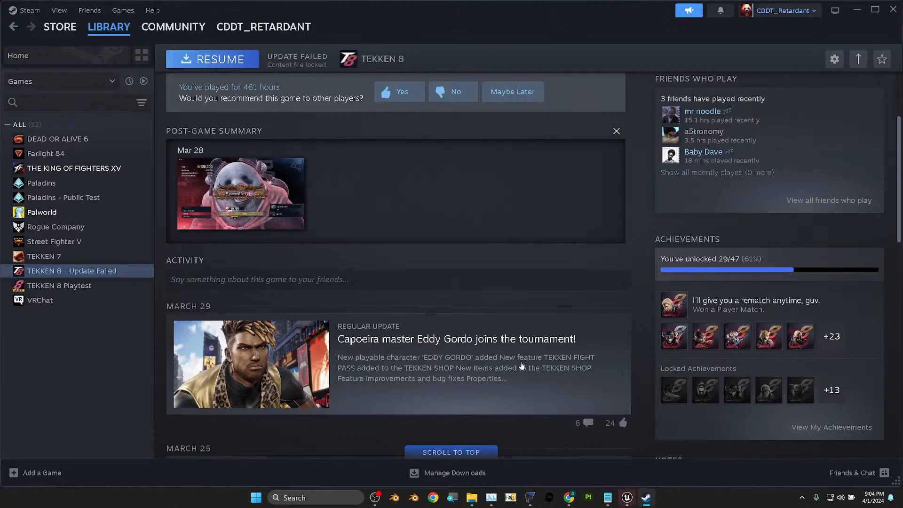
pyautogui.scroll(4, 513, 264)
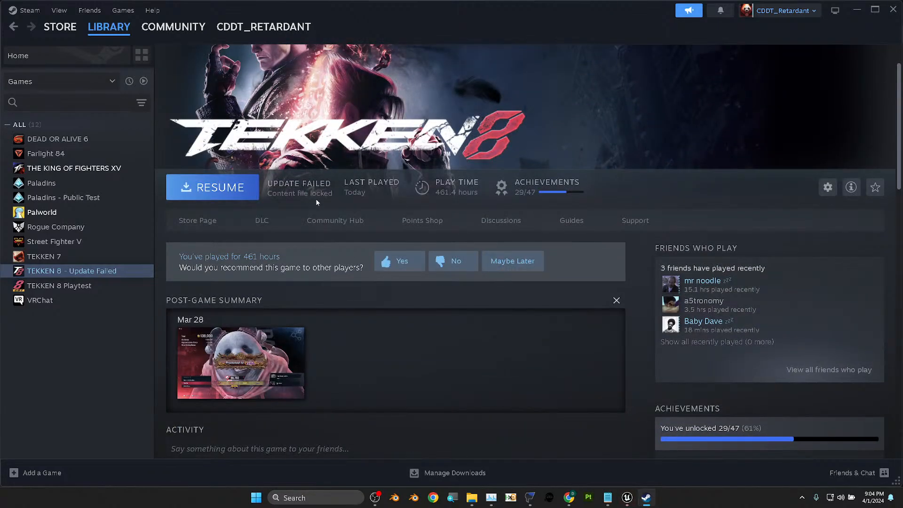
pyautogui.click(227, 194)
pyautogui.scroll(-2, 320, 150)
pyautogui.scroll(3, 354, 239)
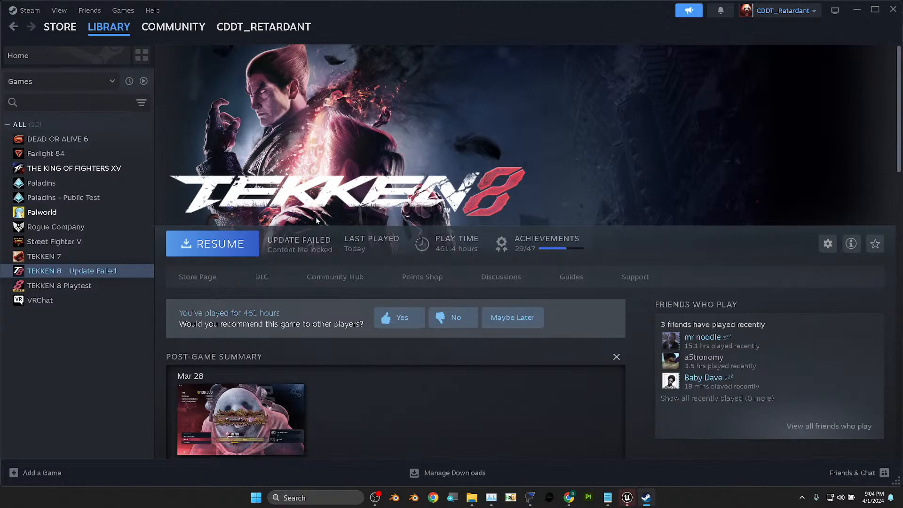
pyautogui.scroll(-2, 329, 231)
pyautogui.scroll(2, 331, 235)
pyautogui.click(857, 11)
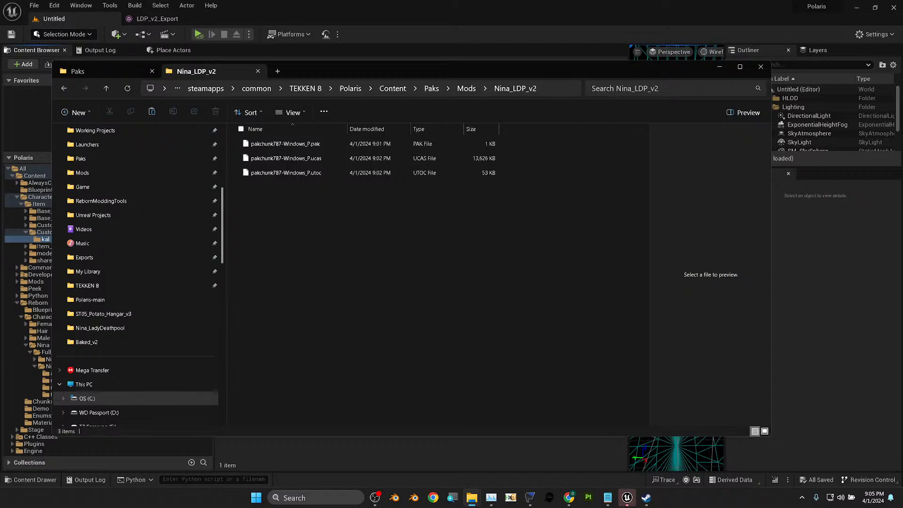
# - Open Discord and read the recent messages in the Modding Zaibatsu server's tk8-characters channel
pyautogui.click(629, 501)
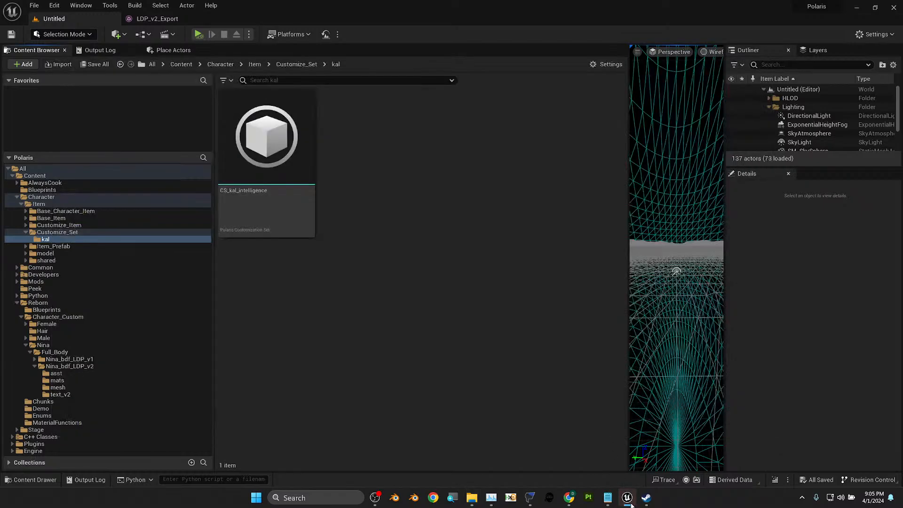
pyautogui.click(338, 497)
pyautogui.click(357, 334)
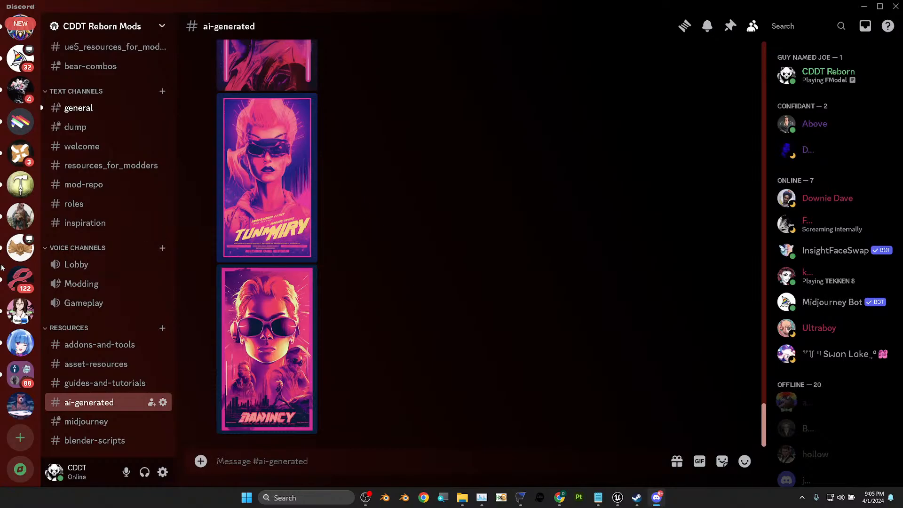
pyautogui.scroll(5, 21, 324)
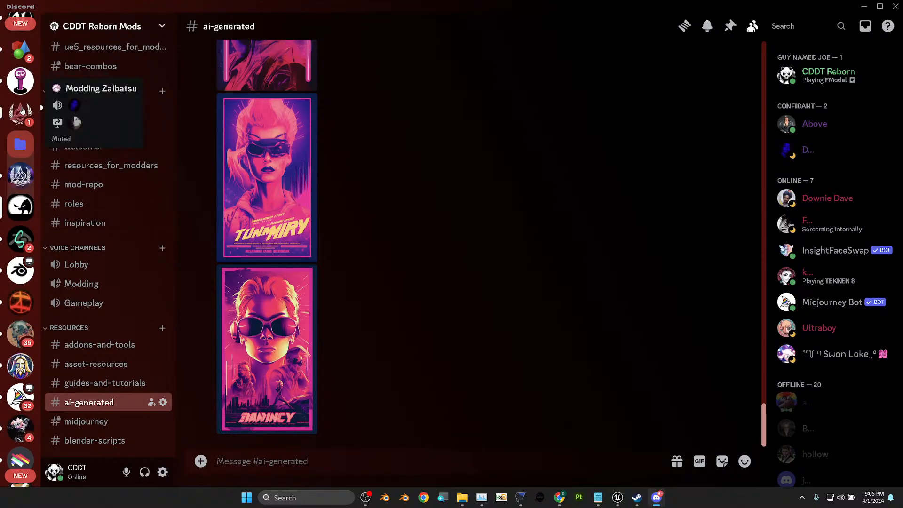
pyautogui.click(20, 112)
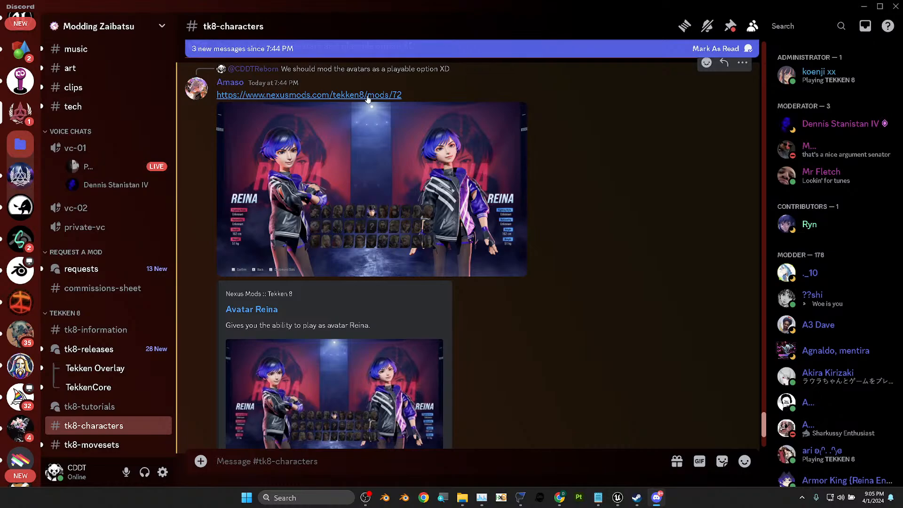
pyautogui.scroll(-3, 371, 183)
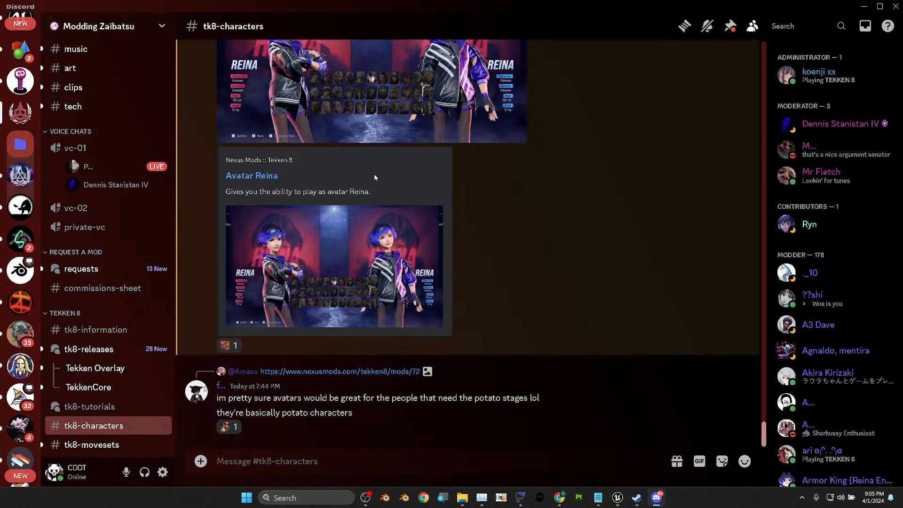
# - Post the messages "lol nice" and "i don't go on nexus or anysite really lol" in the tk8-characters channel
pyautogui.write('lol nice')
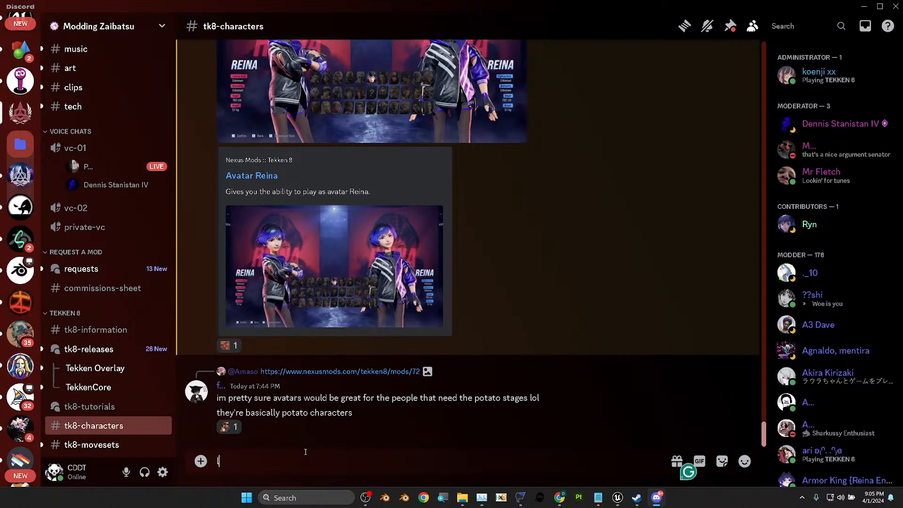
pyautogui.press('Return')
pyautogui.write('i')
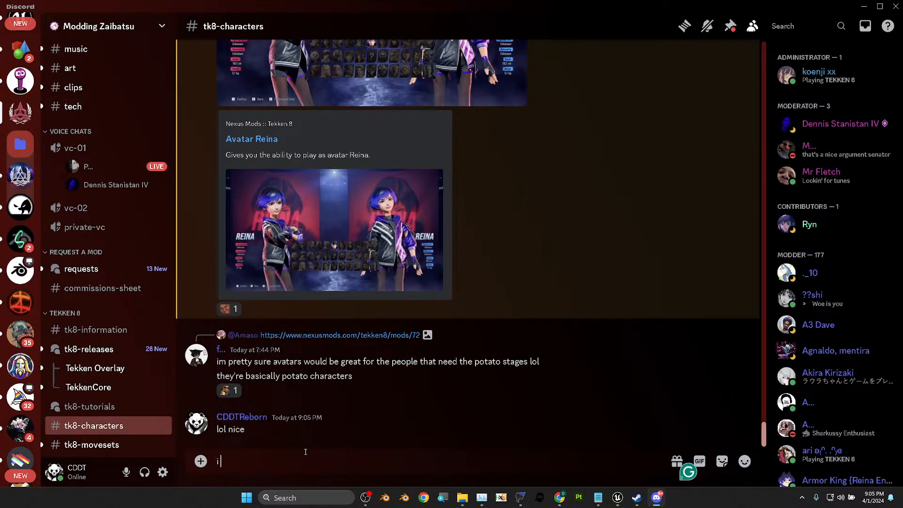
pyautogui.write(" don't go on nexus or anysite really lol")
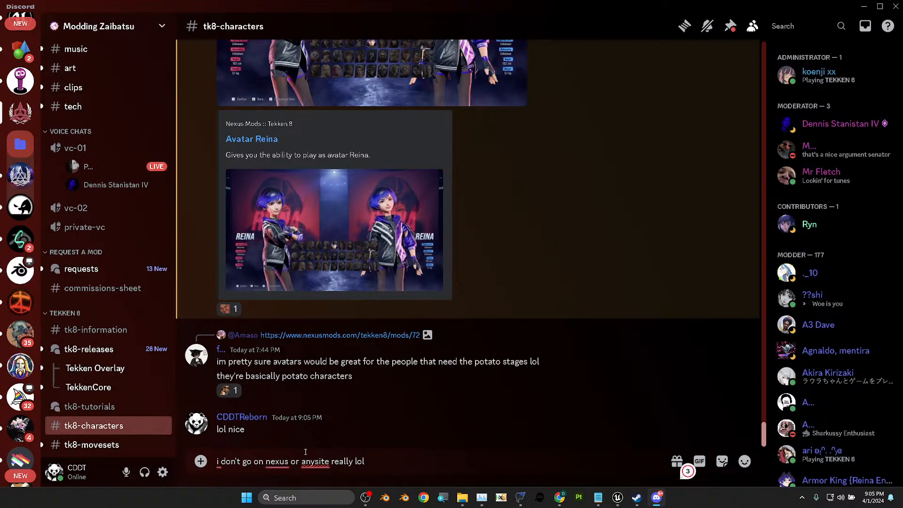
pyautogui.press('Return')
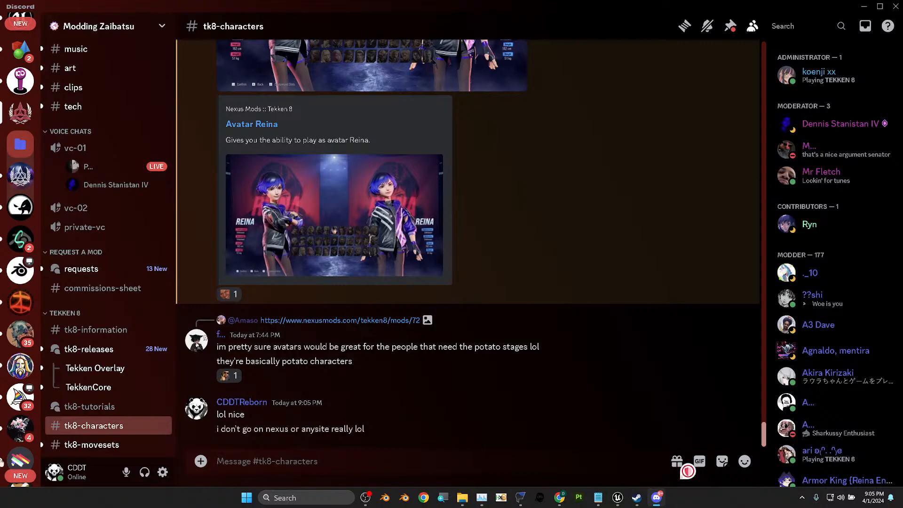
# - Open the Avatar Reina screenshot at full size in the browser, examine both character models, and return to the Discord channel
pyautogui.scroll(5, 552, 133)
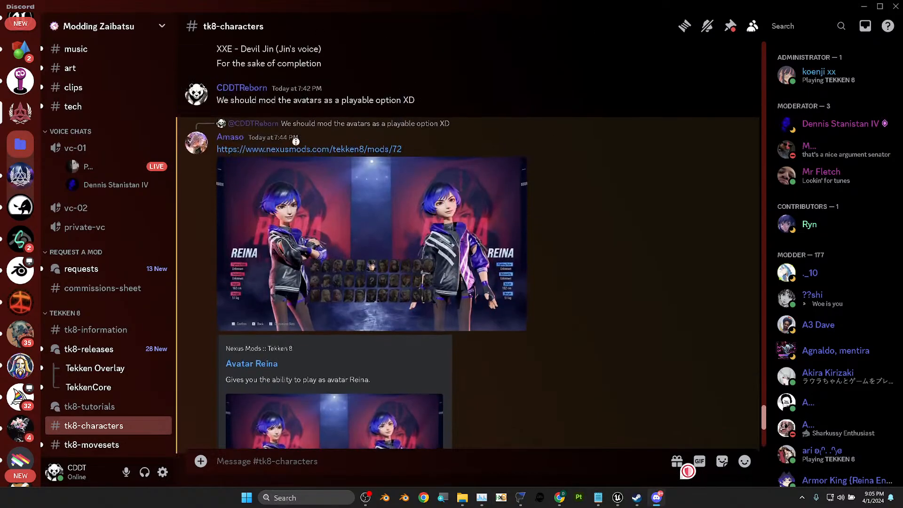
pyautogui.click(321, 259)
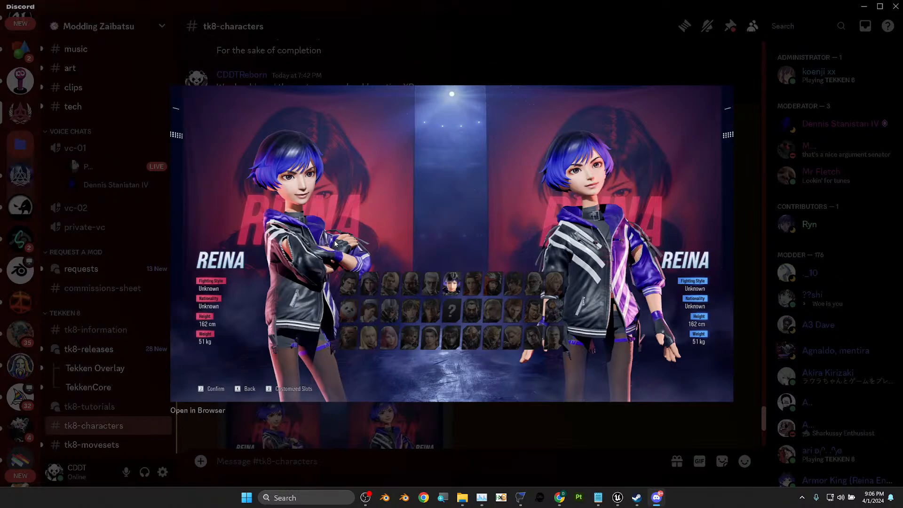
pyautogui.click(208, 416)
pyautogui.scroll(-3, 468, 308)
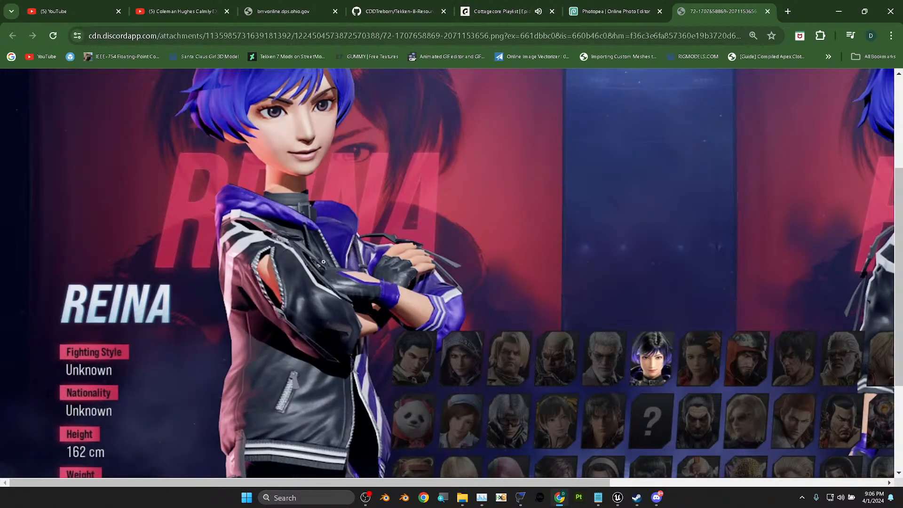
pyautogui.scroll(-3, 441, 297)
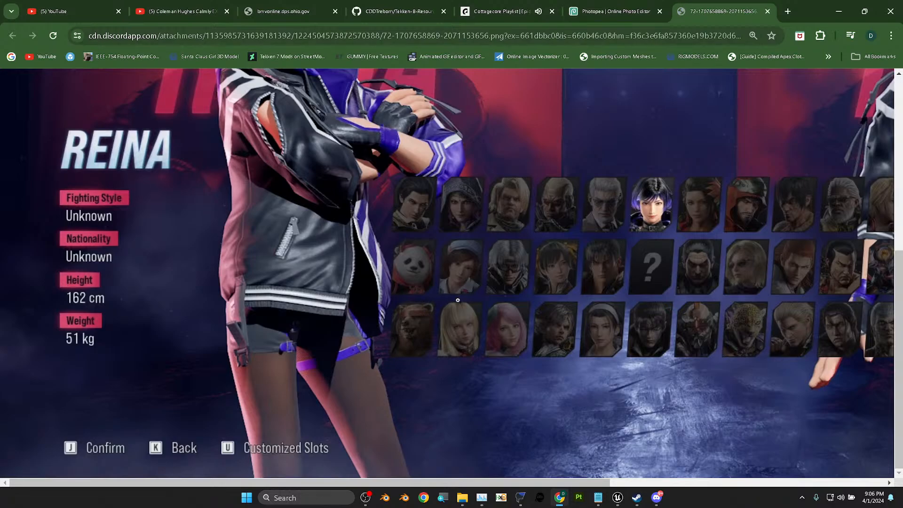
pyautogui.click(651, 485)
pyautogui.scroll(2, 710, 392)
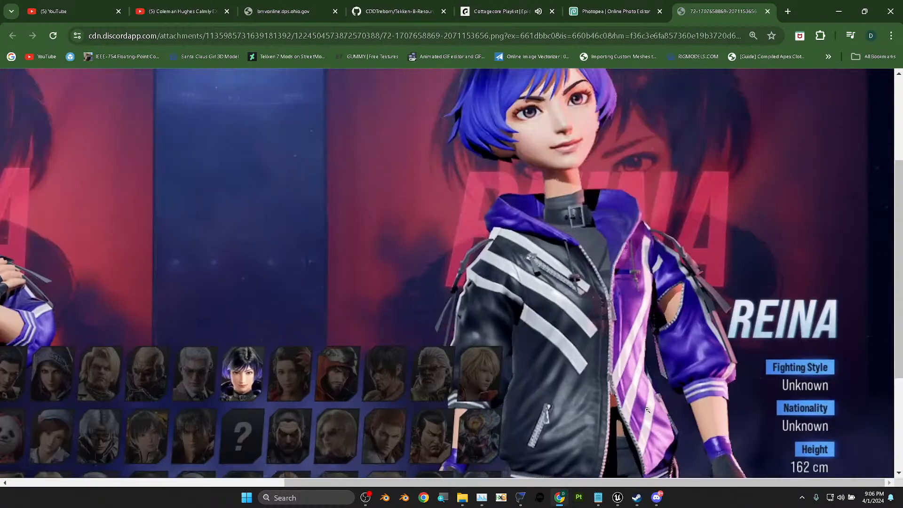
pyautogui.scroll(-1, 713, 383)
pyautogui.scroll(2, 721, 362)
pyautogui.scroll(-1, 721, 361)
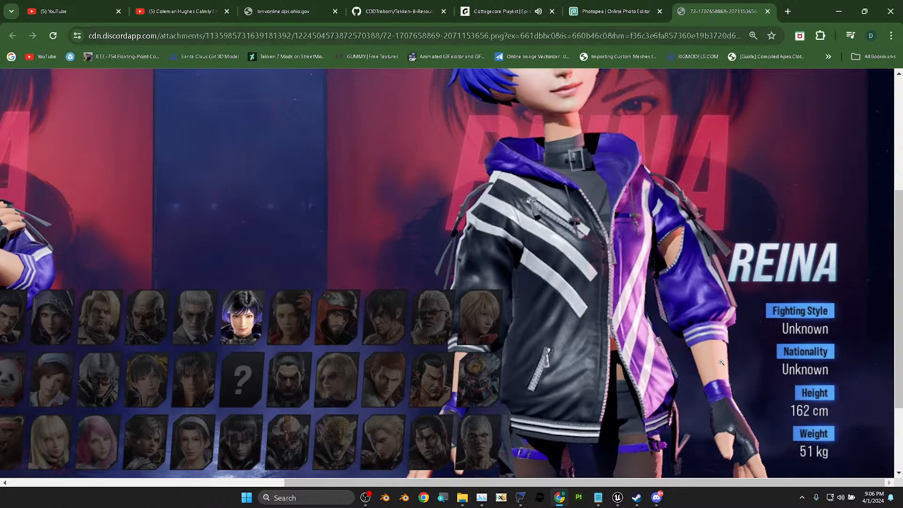
pyautogui.scroll(1, 721, 361)
pyautogui.scroll(-2, 721, 362)
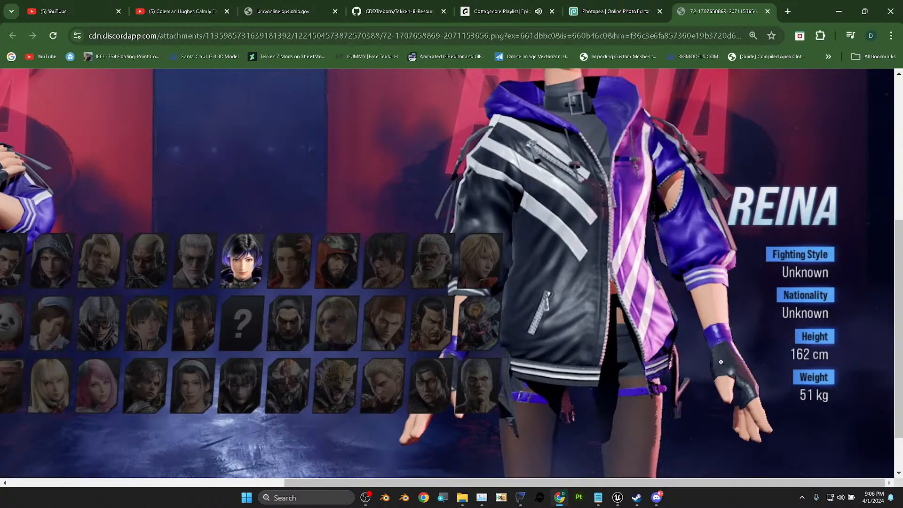
pyautogui.scroll(1, 720, 362)
pyautogui.scroll(-1, 720, 361)
pyautogui.scroll(4, 576, 355)
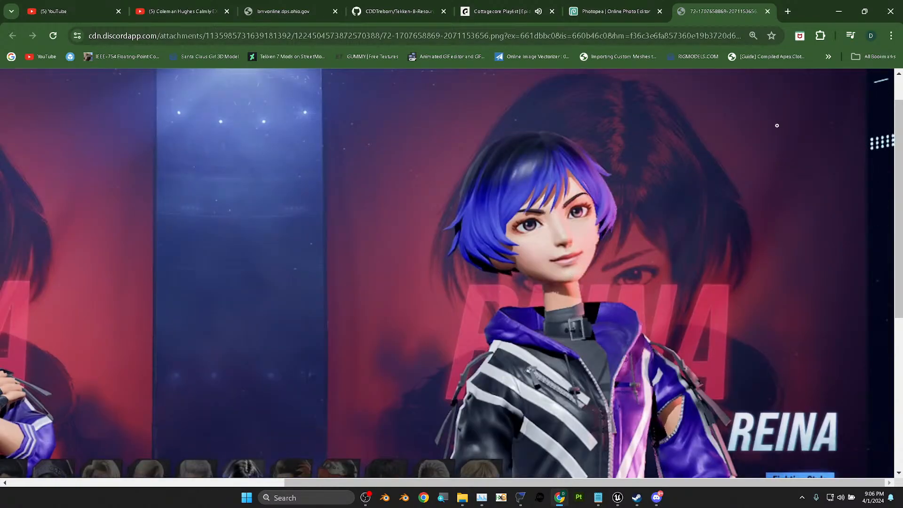
pyautogui.click(839, 11)
pyautogui.click(503, 460)
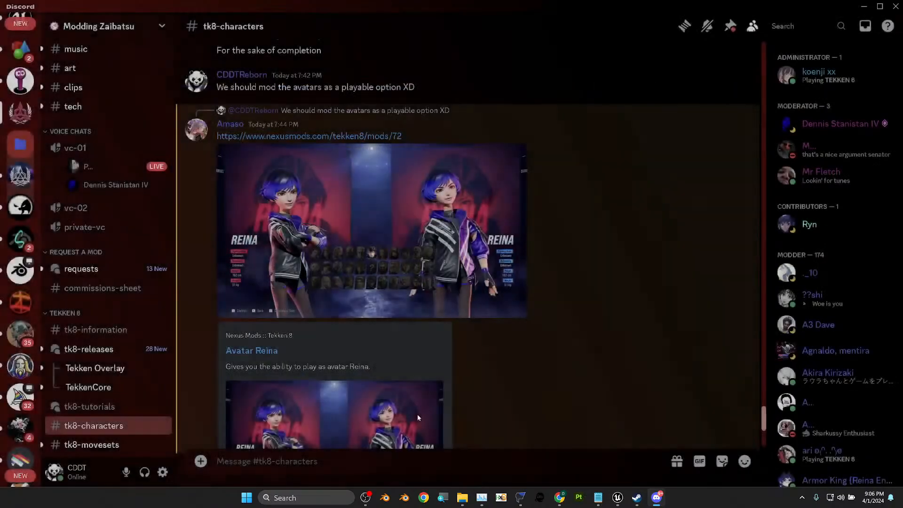
# - Catch up on the general-chat channel and post "i'm gettin an update failed...is that normal for the update?" there
pyautogui.scroll(-6, 404, 388)
pyautogui.scroll(8, 404, 388)
pyautogui.scroll(3, 315, 262)
pyautogui.scroll(3, 89, 256)
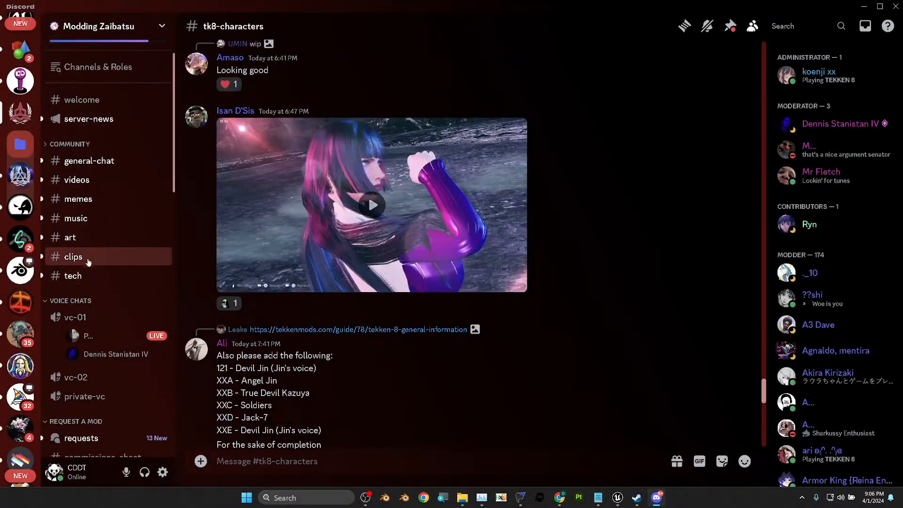
pyautogui.click(128, 164)
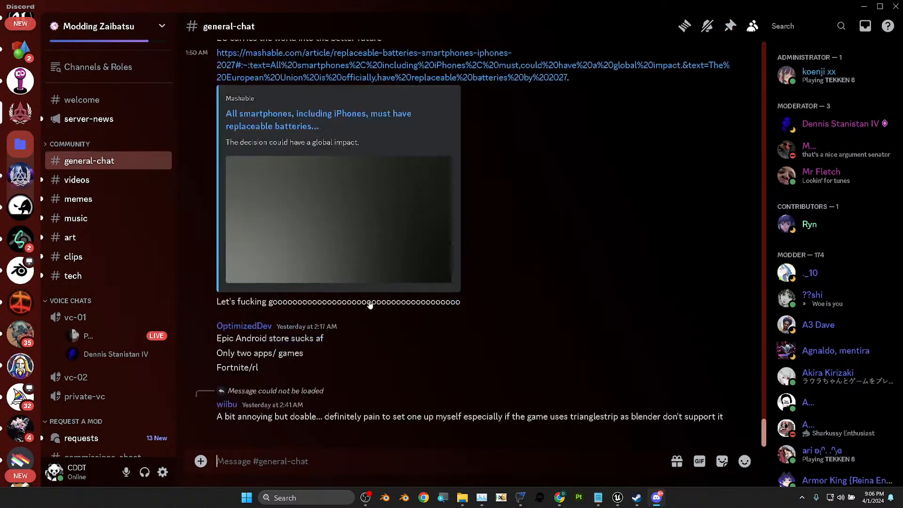
pyautogui.scroll(-4, 357, 282)
pyautogui.scroll(-20, 357, 282)
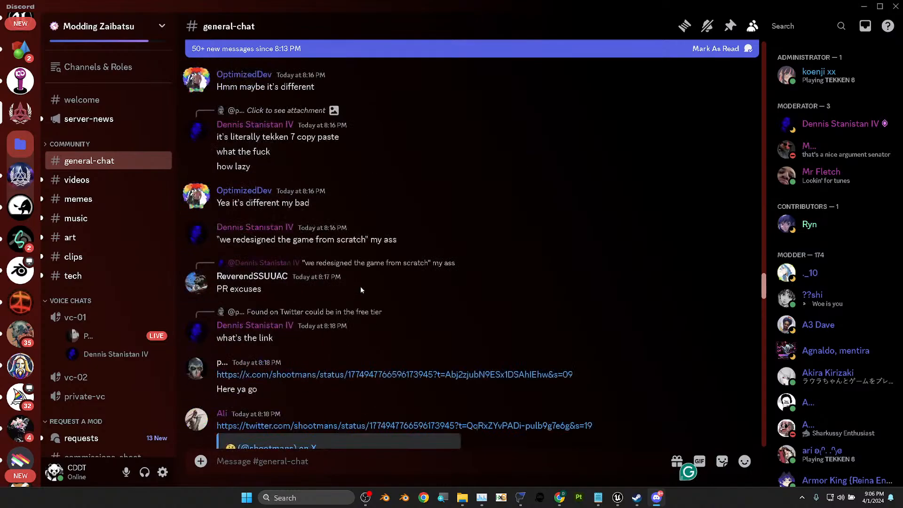
pyautogui.scroll(-20, 365, 290)
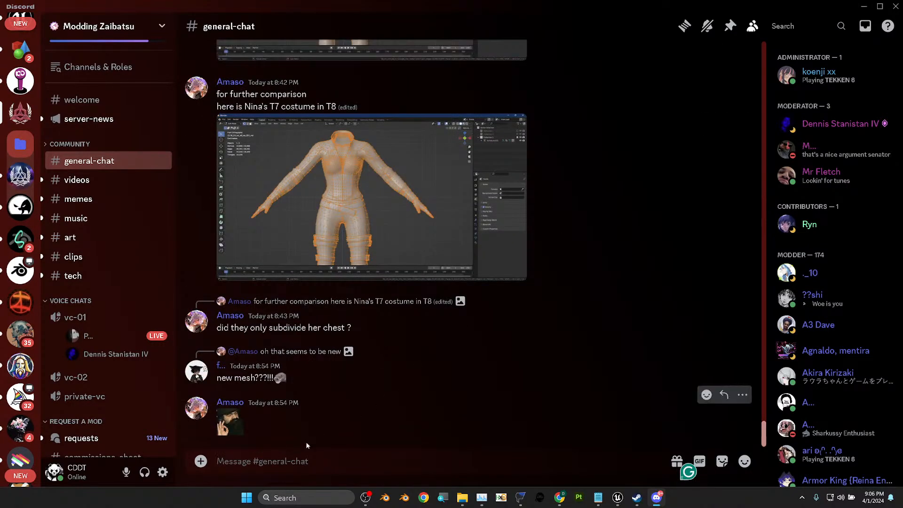
pyautogui.write("i'm gettin an u")
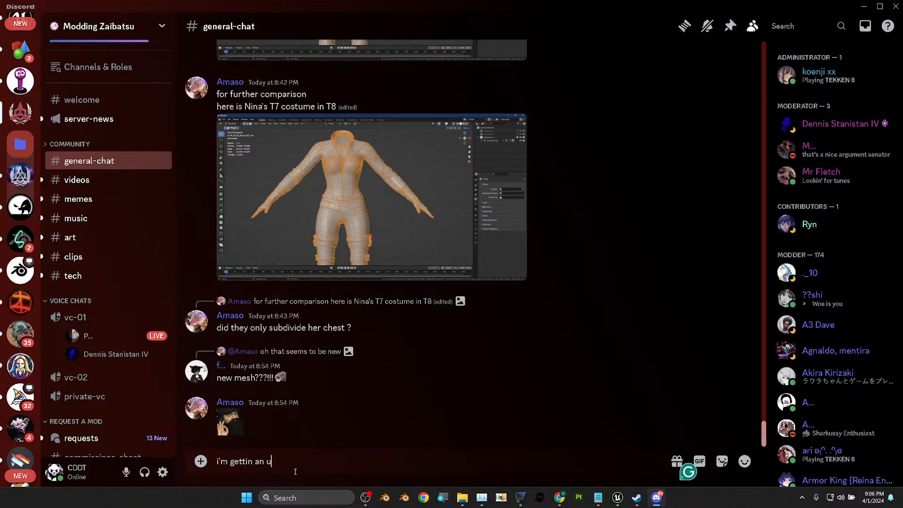
pyautogui.write('pdate failed...is that ')
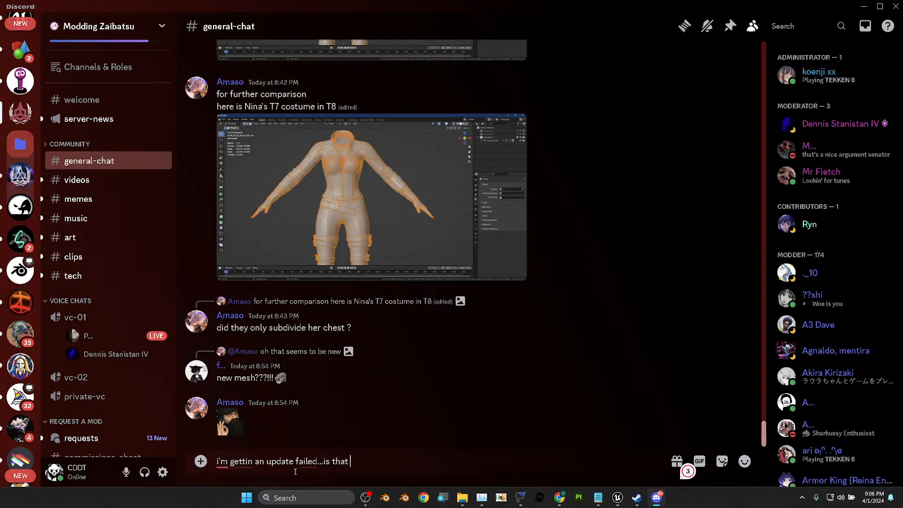
pyautogui.write('normal for the update?')
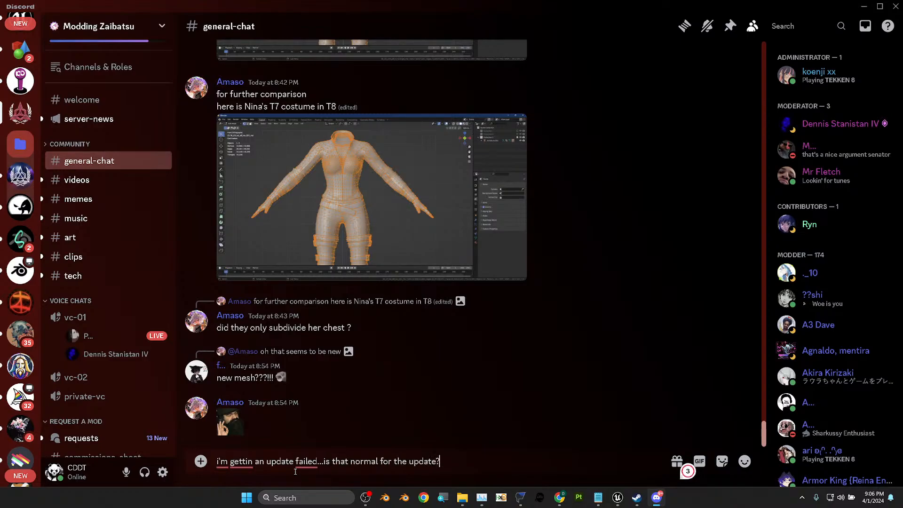
pyautogui.press('Return')
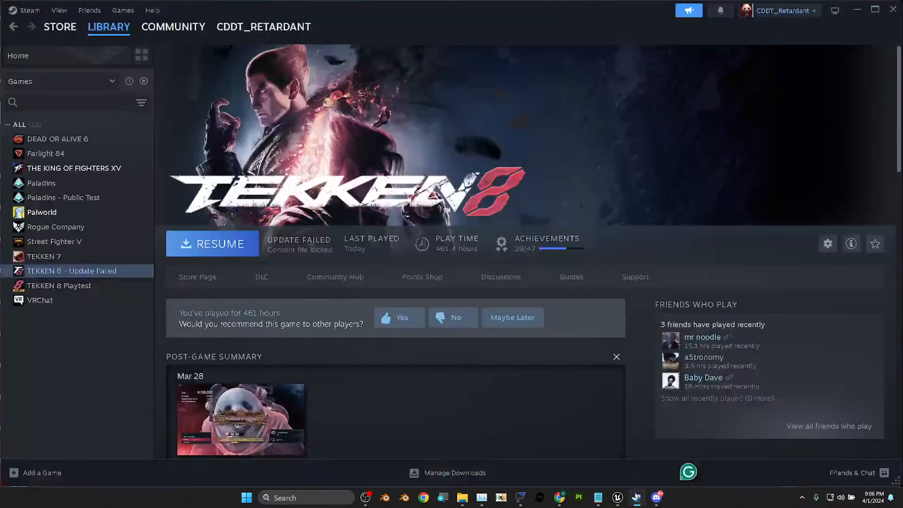
# - Switch to Steam, close its window, and try to restart it by launching it again
pyautogui.click(637, 497)
pyautogui.click(790, 11)
pyautogui.click(781, 13)
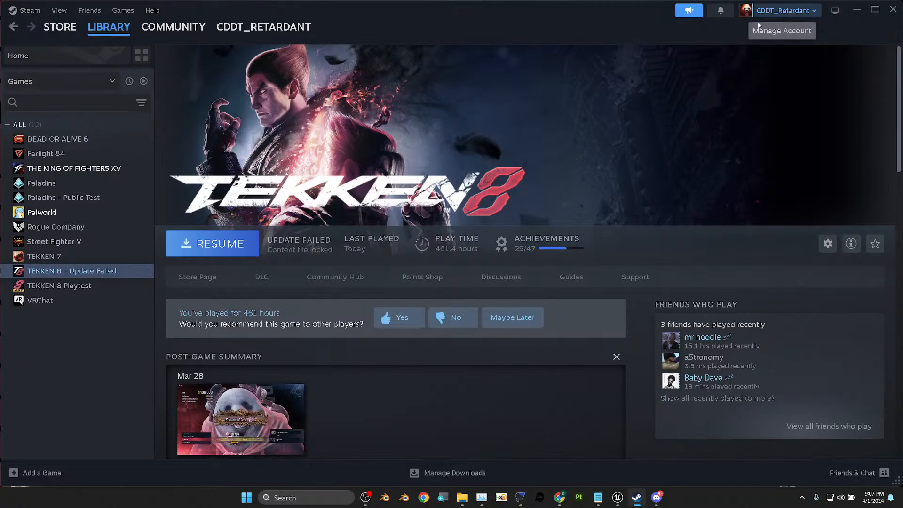
pyautogui.click(24, 9)
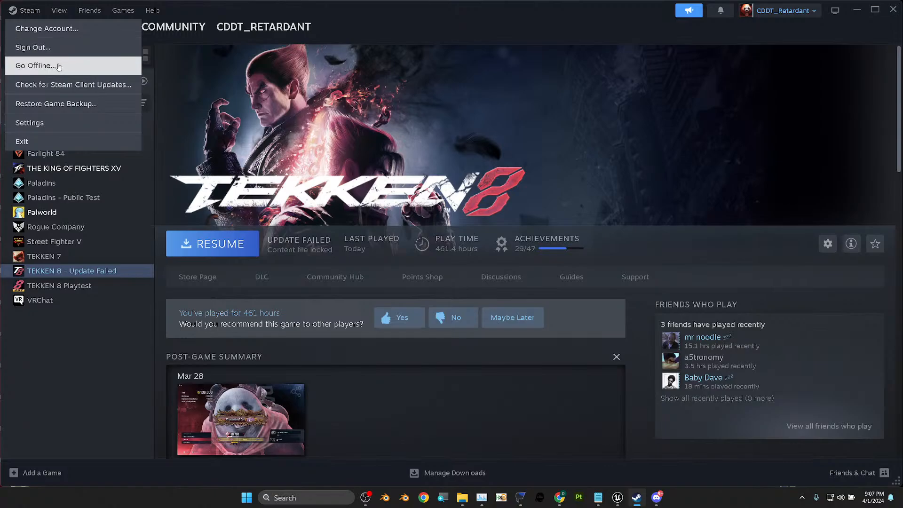
pyautogui.click(893, 9)
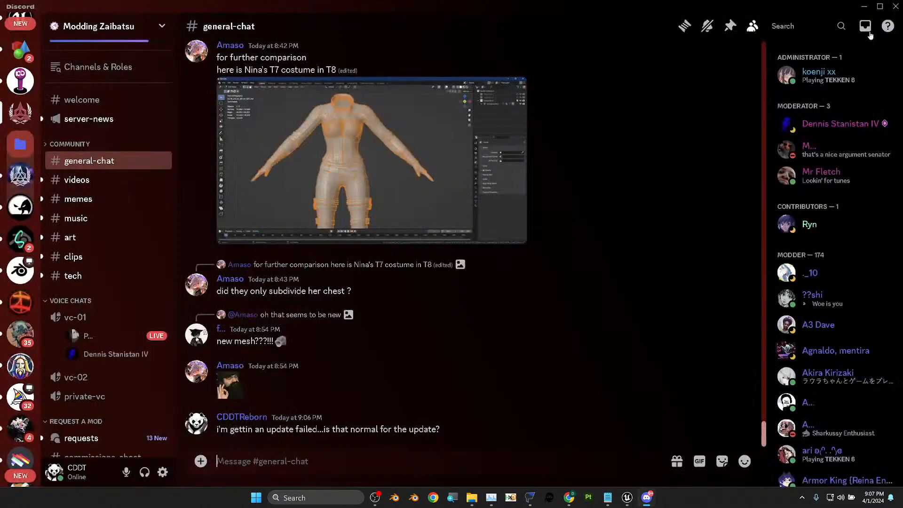
pyautogui.click(301, 498)
pyautogui.write('steam')
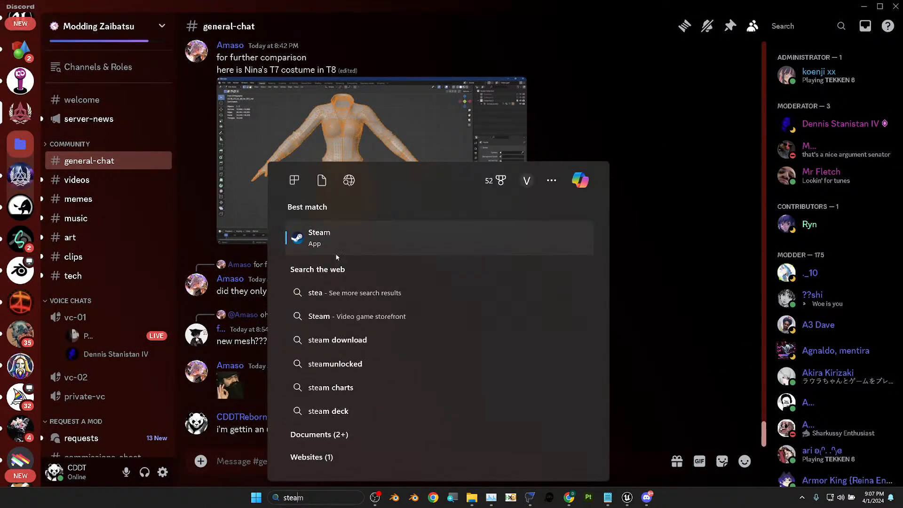
pyautogui.press('Return')
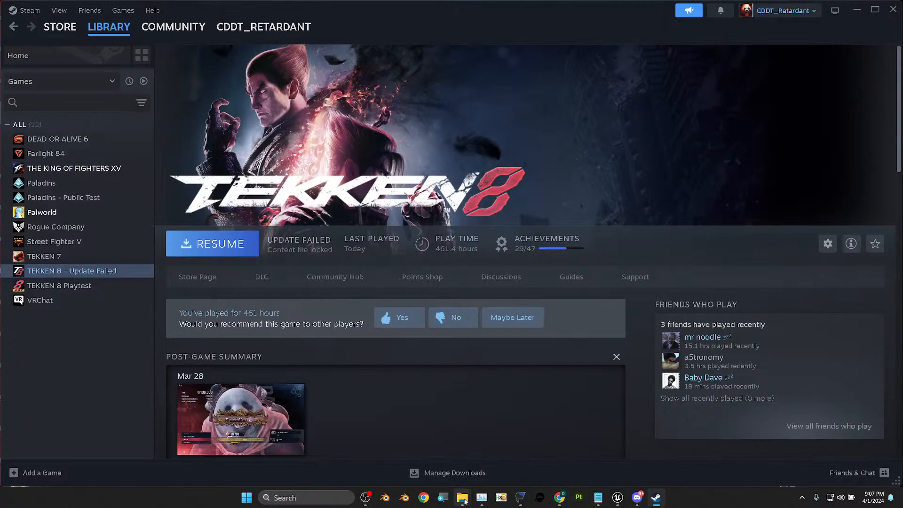
# - Switch to Task Manager and end the Steam Client WebHelper task
pyautogui.click(482, 498)
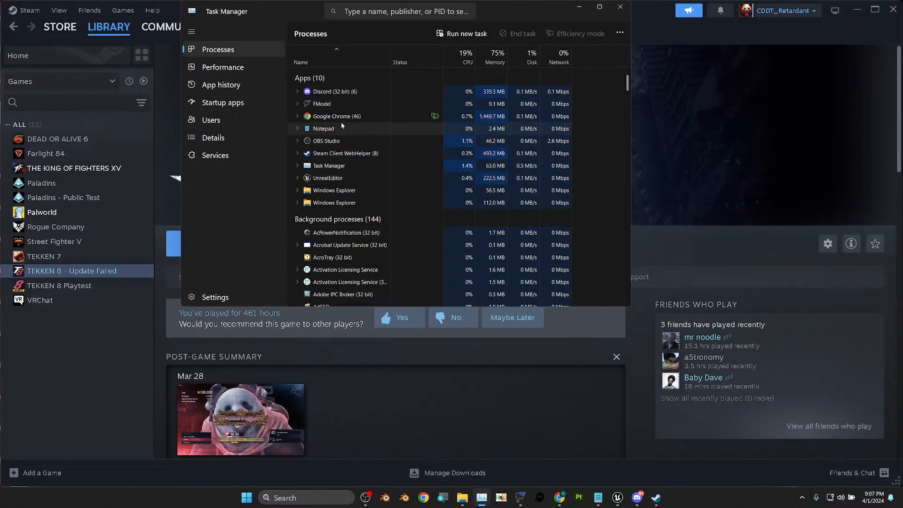
pyautogui.click(356, 155)
pyautogui.rightClick(366, 153)
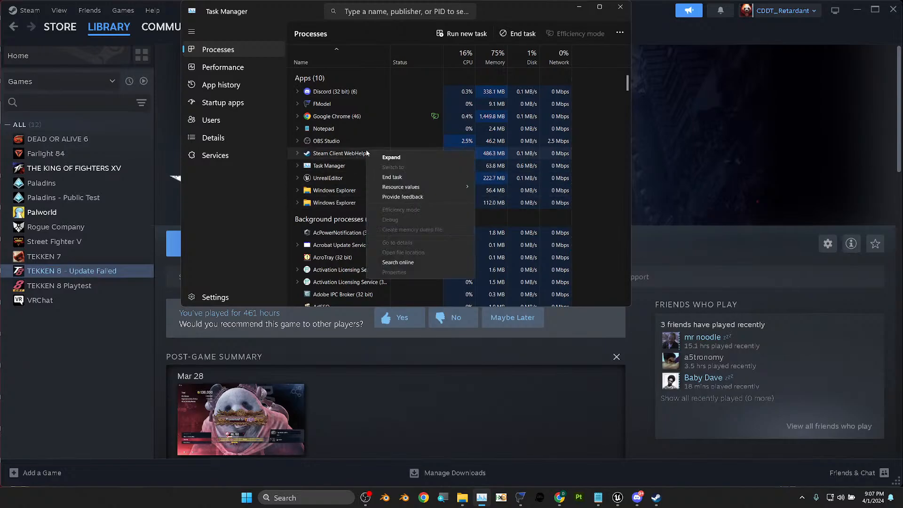
pyautogui.click(419, 176)
# - Relaunch Steam and try to resume the TEKKEN 8 update from its library page
pyautogui.click(319, 497)
pyautogui.write('steam')
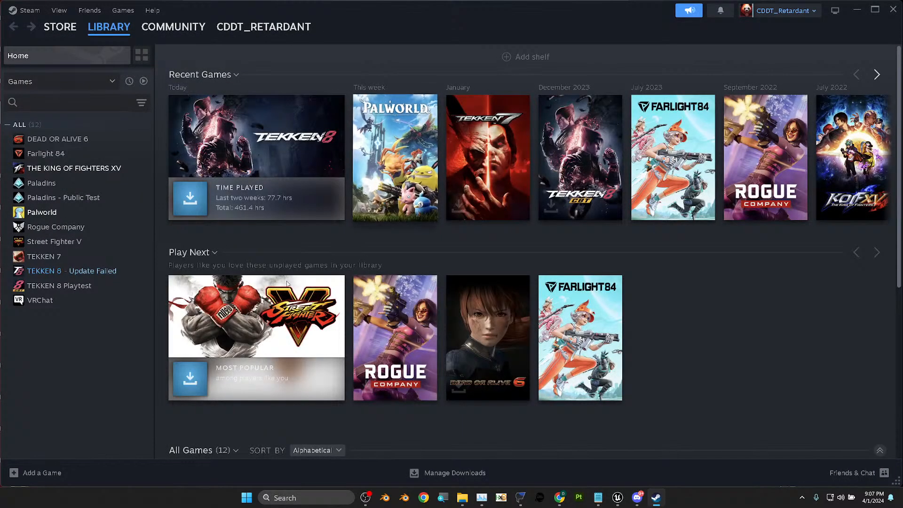
pyautogui.click(96, 273)
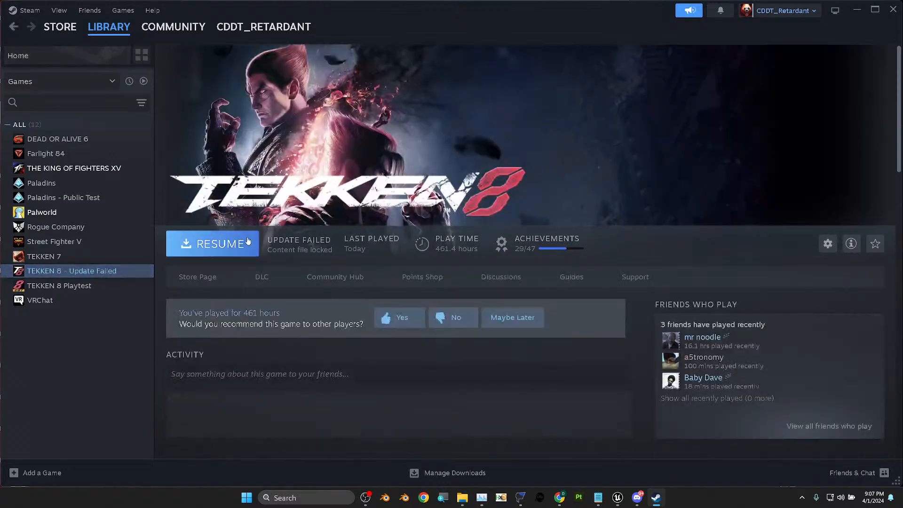
pyautogui.click(229, 248)
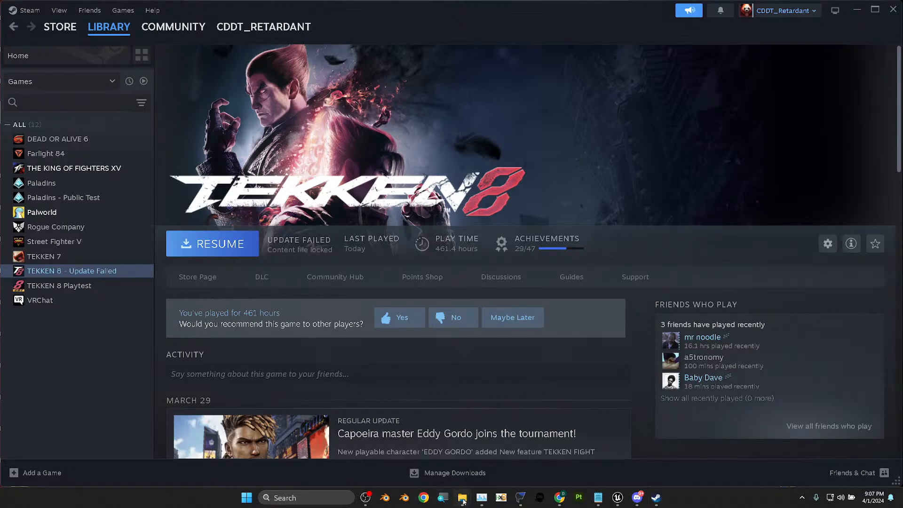
# - Switch to the Nina_LDP_v2 folder in File Explorer, go up to Mods, and open README T8_Mods_On_or_Off_Switch.txt
pyautogui.moveTo(462, 498)
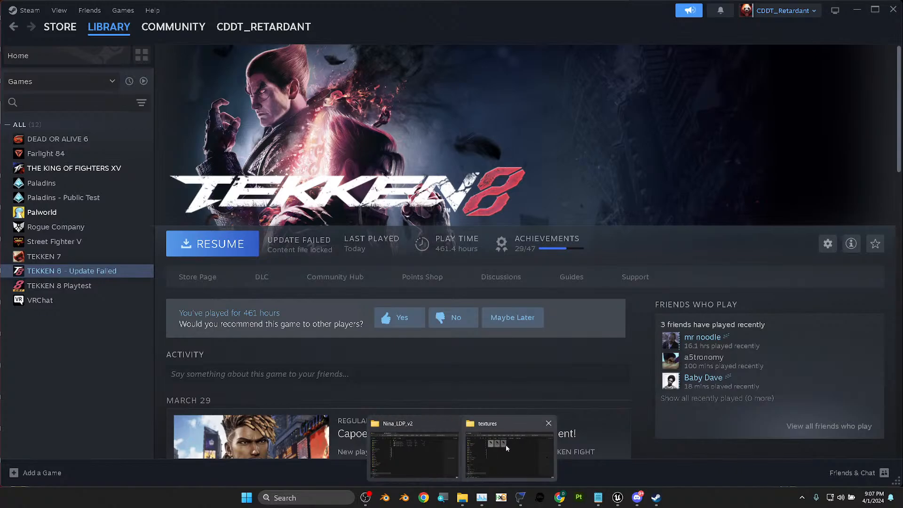
pyautogui.click(428, 454)
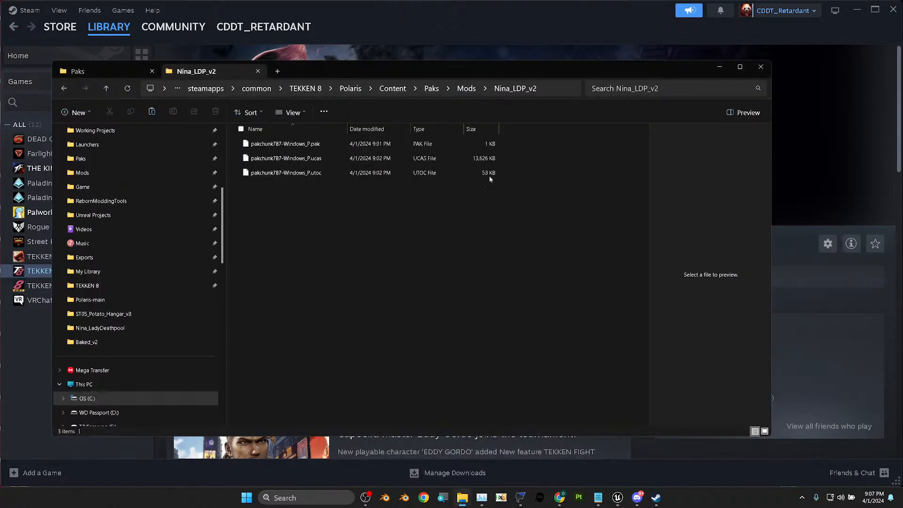
pyautogui.click(466, 88)
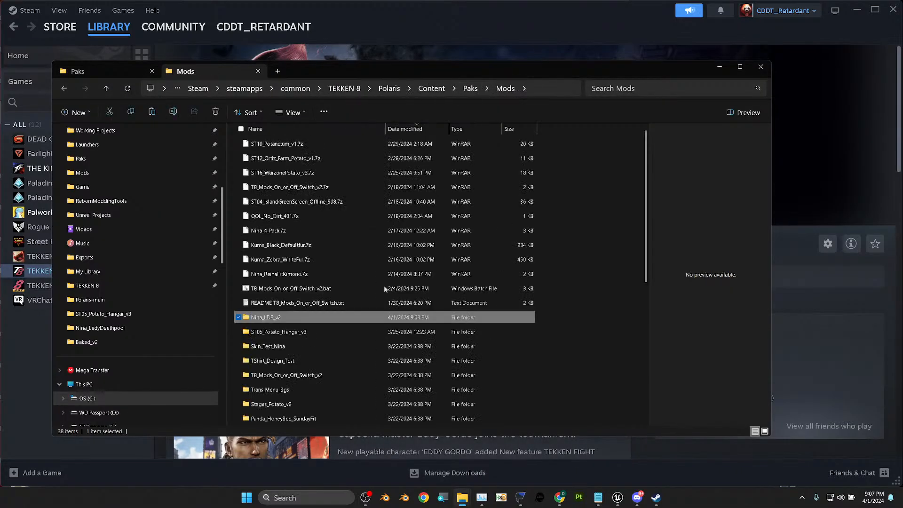
pyautogui.click(329, 304)
pyautogui.doubleClick(328, 303)
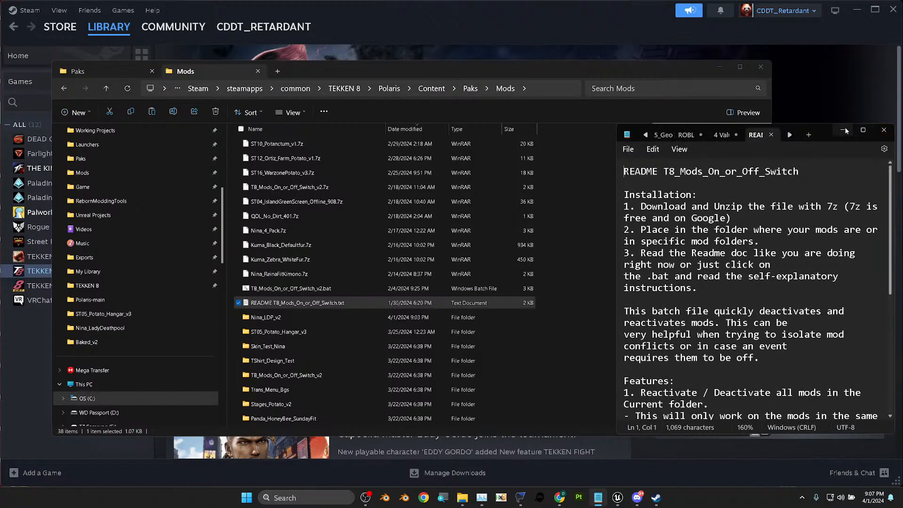
# - Close the README, run T8_Mods_On_or_Off_Switch_v2.bat in the Mods folder, and choose option 1 to deactivate all mods including subfolders
pyautogui.click(883, 131)
pyautogui.click(350, 291)
pyautogui.doubleClick(350, 291)
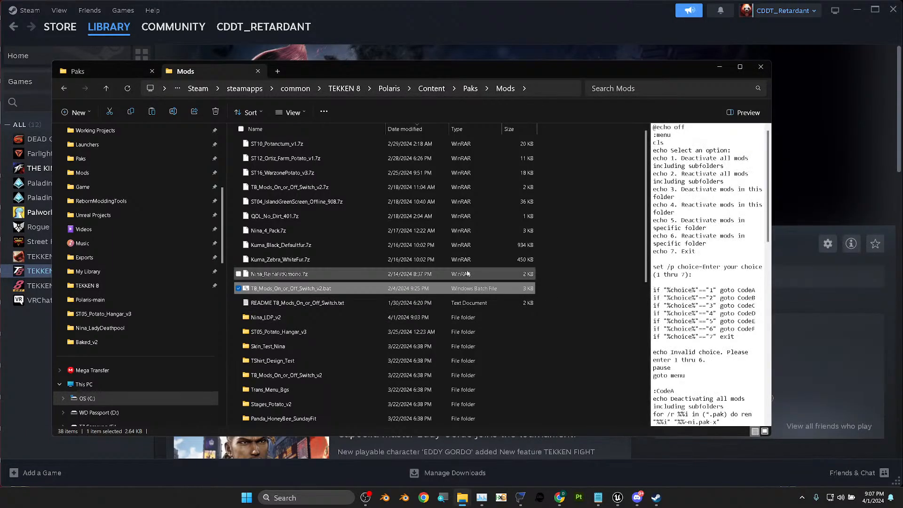
pyautogui.write('1')
pyautogui.press('Return')
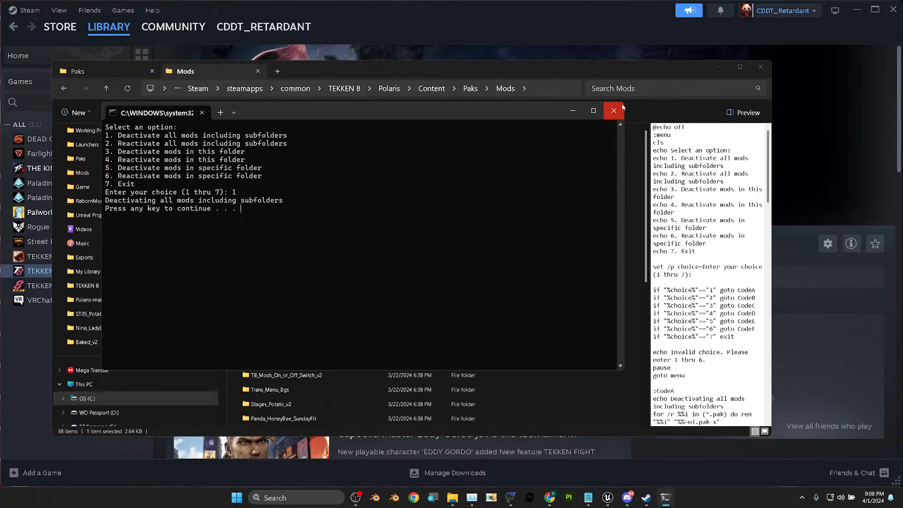
# - Switch to Steam and try to resume the TEKKEN 8 update with the mods deactivated
pyautogui.click(577, 110)
pyautogui.click(541, 51)
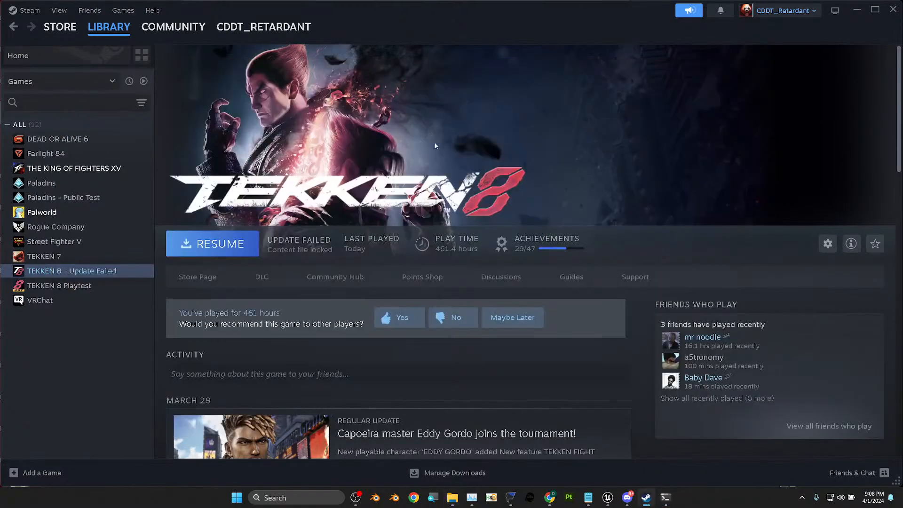
pyautogui.click(208, 250)
pyautogui.scroll(-5, 388, 308)
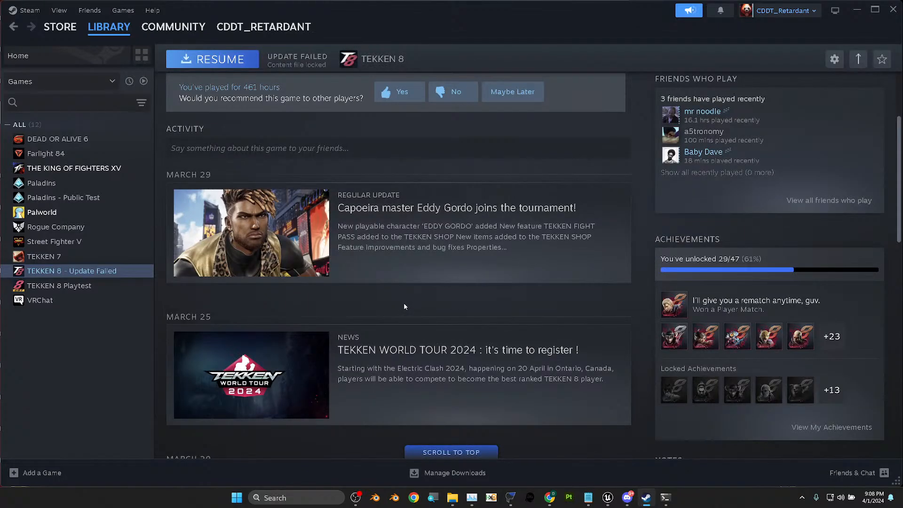
pyautogui.scroll(3, 405, 306)
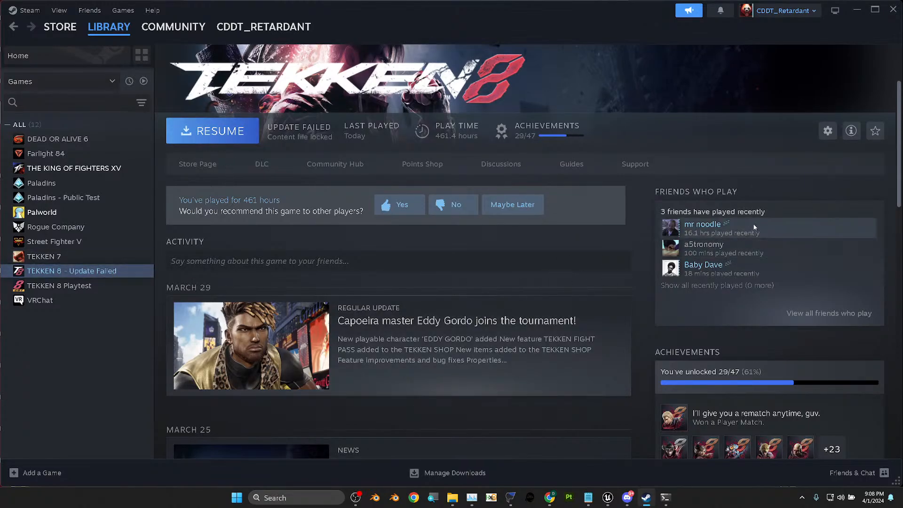
pyautogui.scroll(3, 785, 89)
pyautogui.click(809, 12)
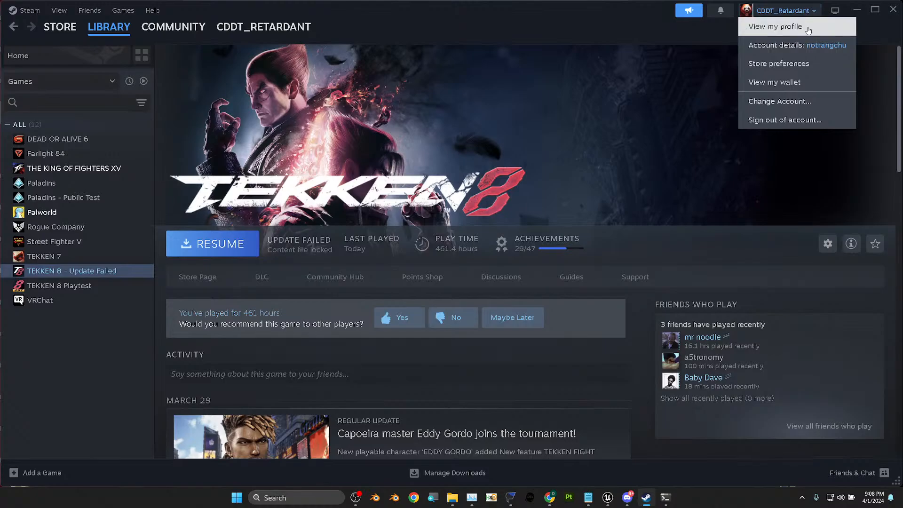
pyautogui.click(792, 11)
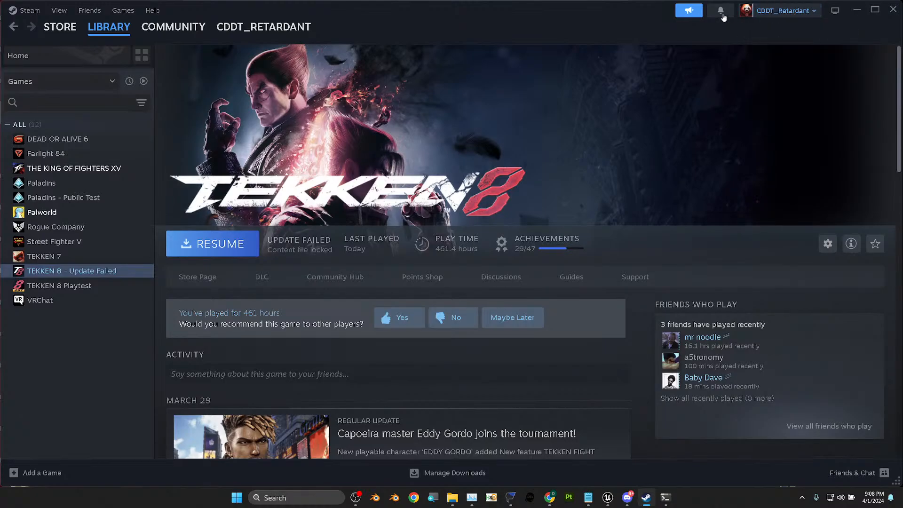
pyautogui.click(686, 11)
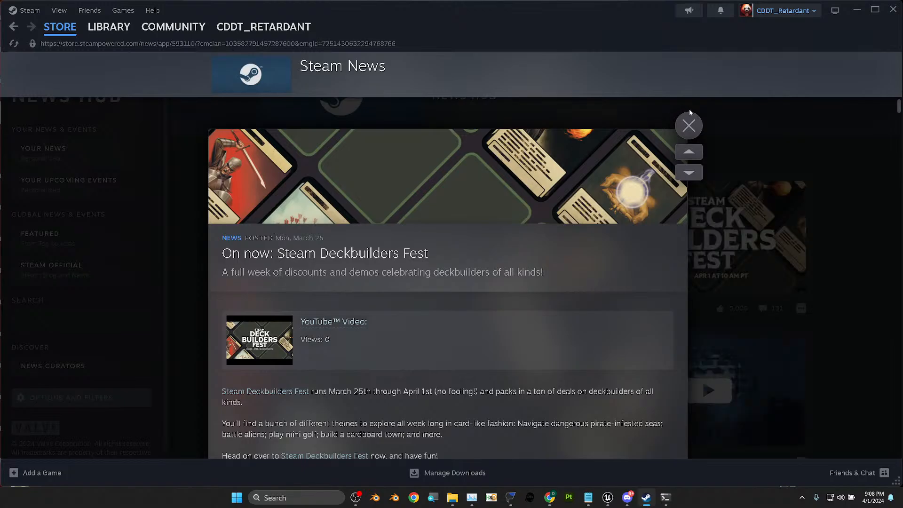
pyautogui.click(689, 126)
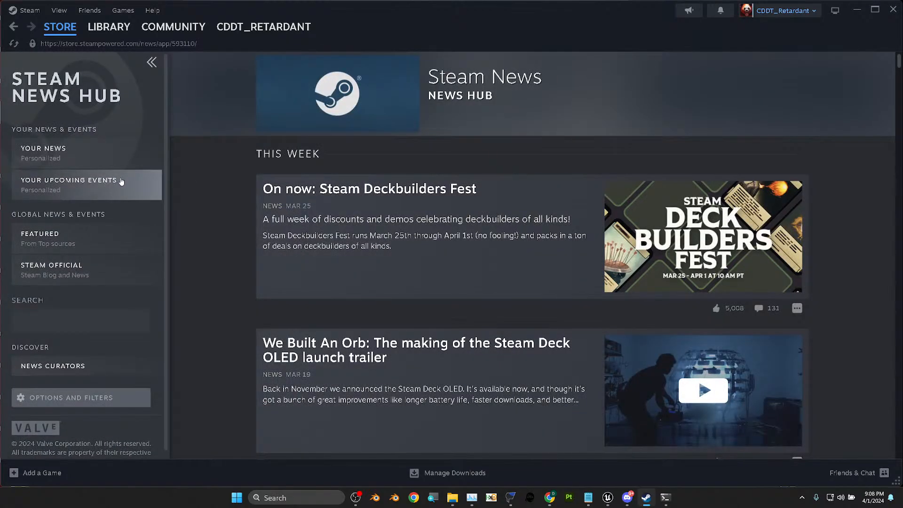
pyautogui.click(108, 27)
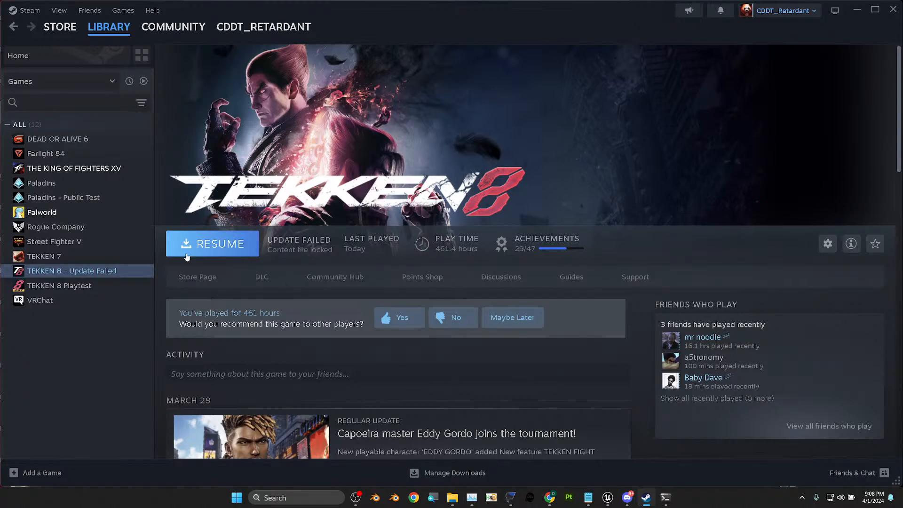
# - Retry the failed TEKKEN 8 update from its library page
pyautogui.rightClick(114, 273)
pyautogui.click(102, 270)
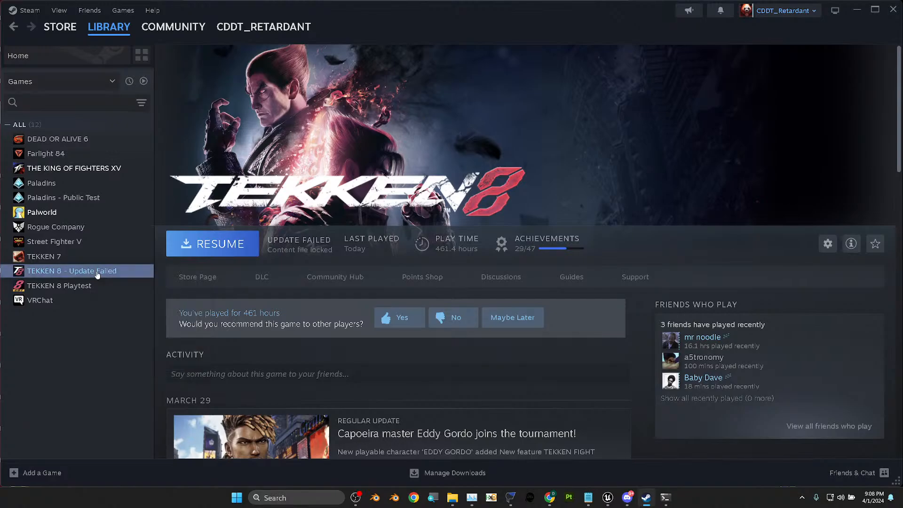
pyautogui.click(221, 248)
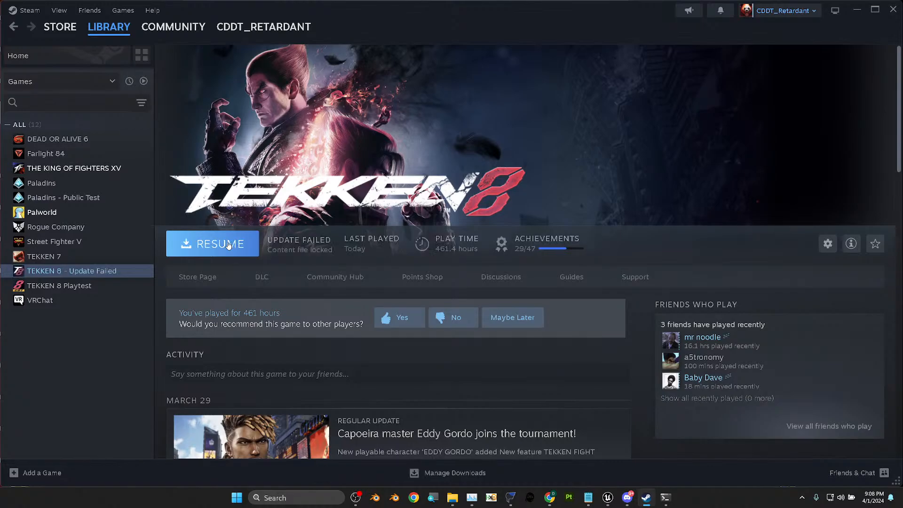
# - Open TEKKEN 8's properties and check its Updates and Installed Files settings
pyautogui.rightClick(140, 271)
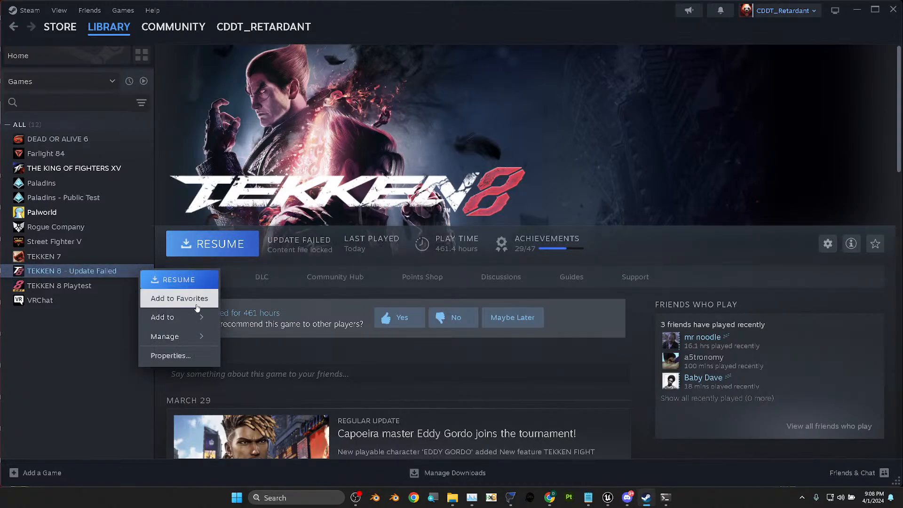
pyautogui.click(188, 356)
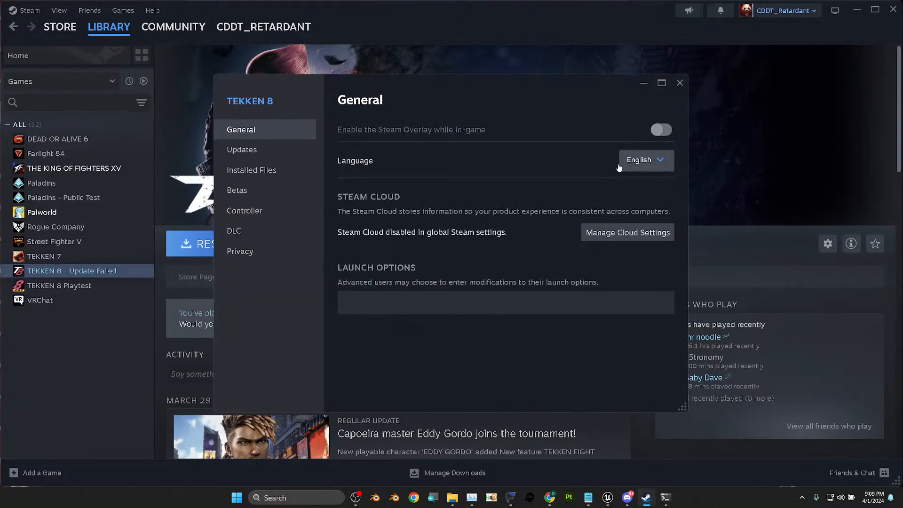
pyautogui.click(288, 151)
pyautogui.click(285, 171)
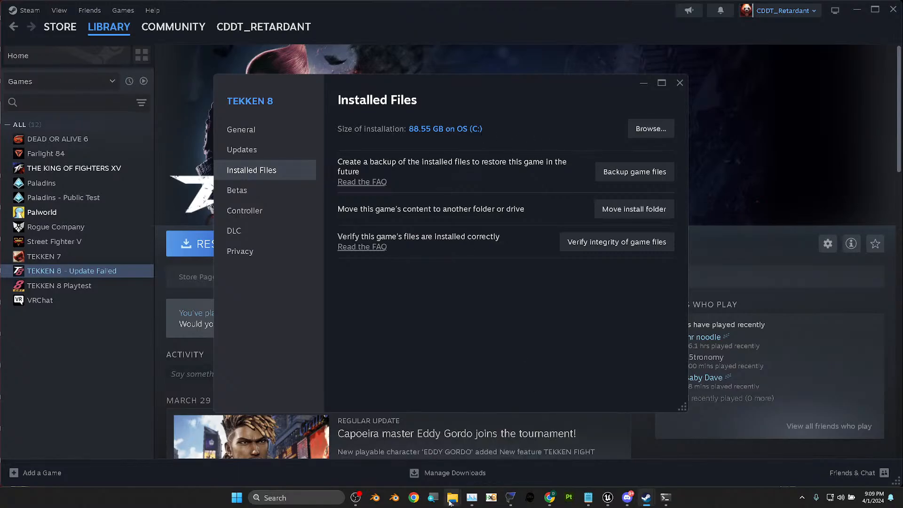
# - Switch to the textures window in File Explorer, check the free space of the drives under This PC, and open OS (C:)
pyautogui.moveTo(452, 497)
pyautogui.click(509, 455)
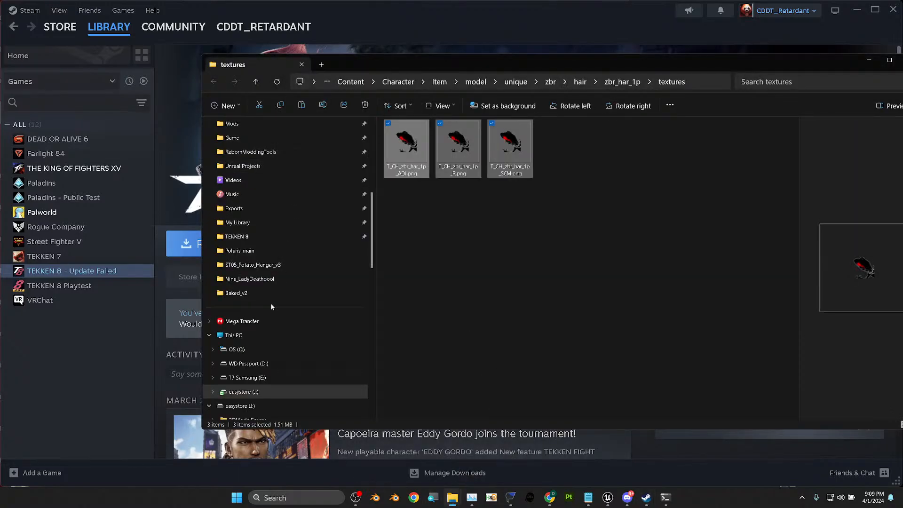
pyautogui.click(260, 349)
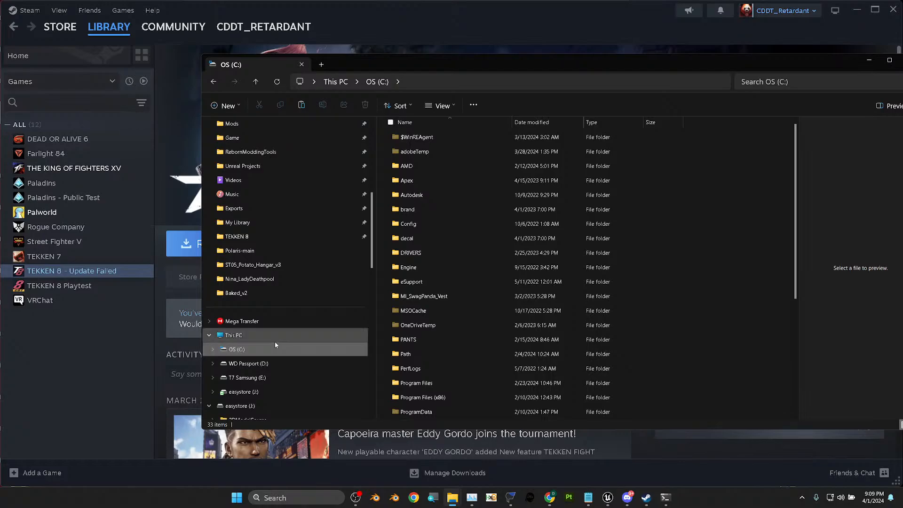
pyautogui.click(272, 340)
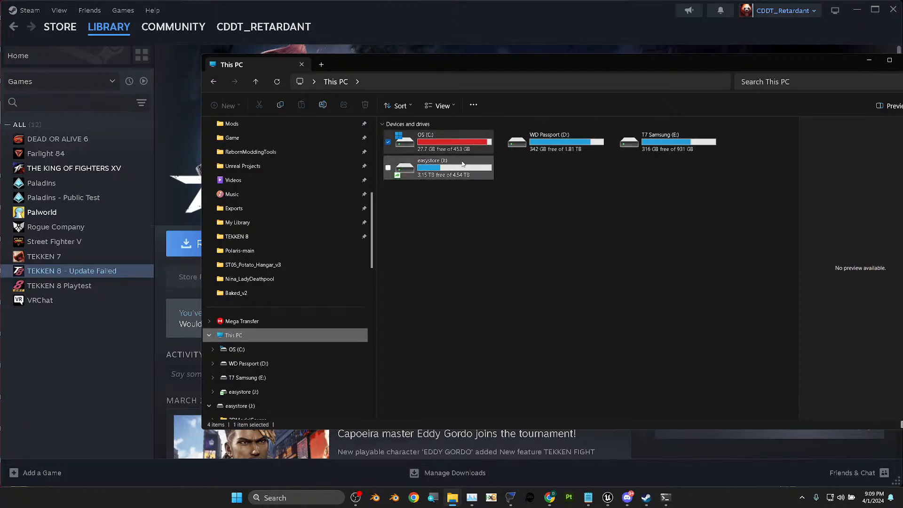
pyautogui.click(479, 144)
pyautogui.doubleClick(448, 147)
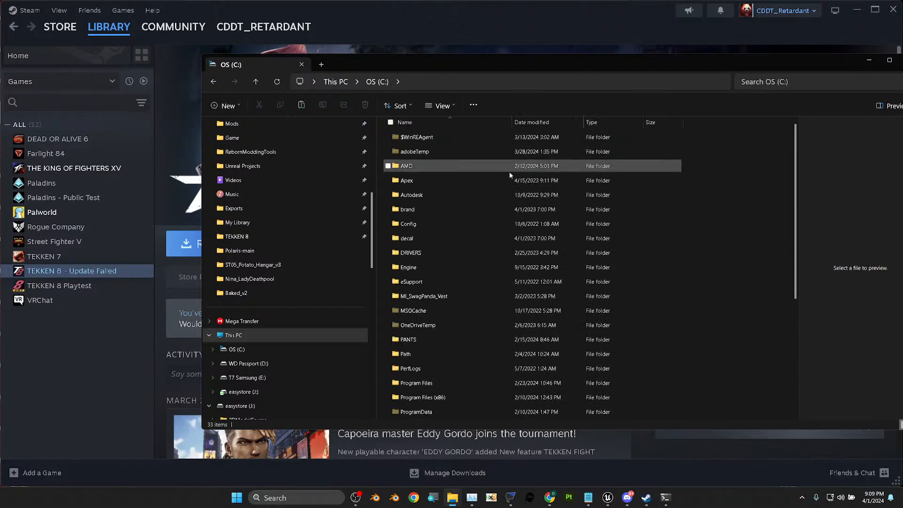
# - Search Windows for "tree", launch TreeSize Free, and move its window nearer the centre of the screen
pyautogui.click(301, 497)
pyautogui.write('tree')
pyautogui.click(334, 242)
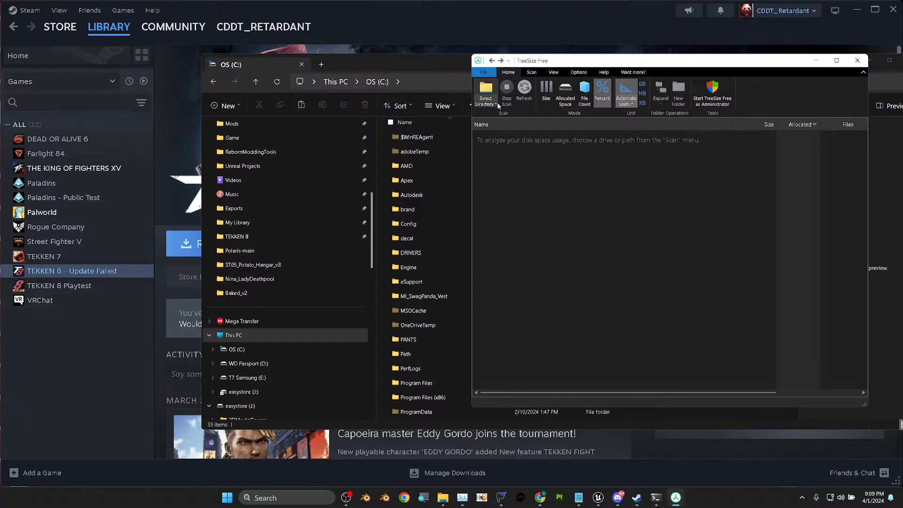
pyautogui.click(497, 103)
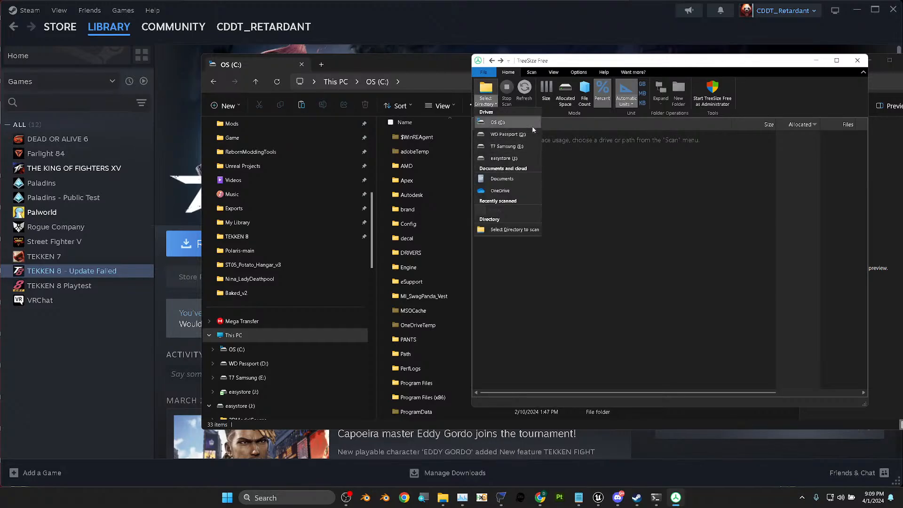
pyautogui.click(682, 204)
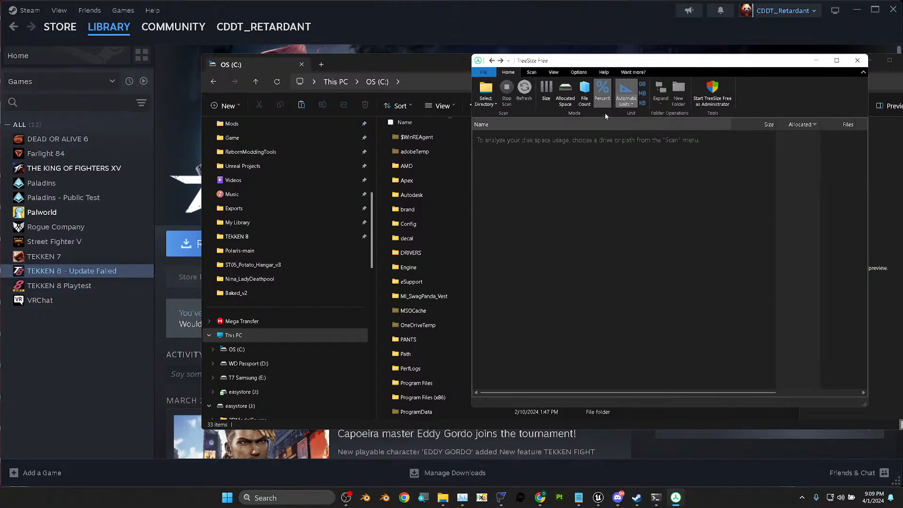
pyautogui.moveTo(761, 63); pyautogui.dragTo(665, 87)
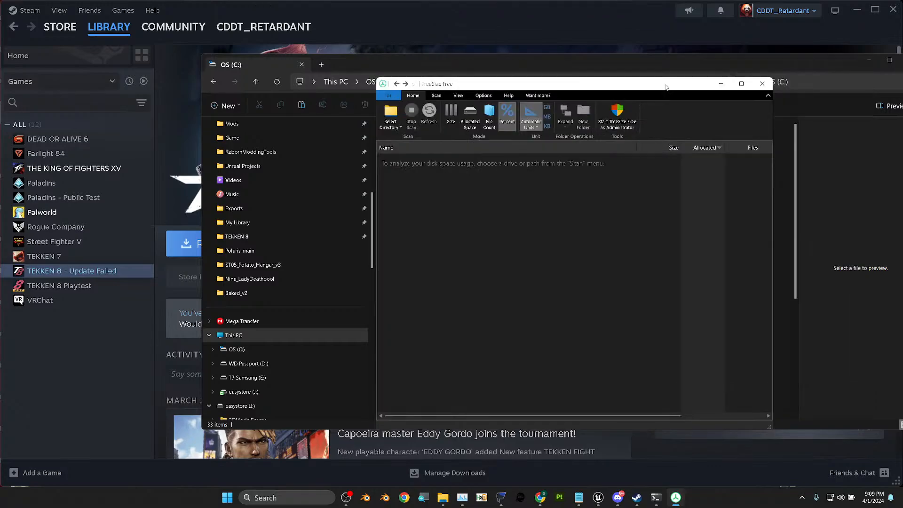
# - Scan the OS (C:) drive with TreeSize Free restarted as administrator, and close the mod switch's leftover command window
pyautogui.click(384, 124)
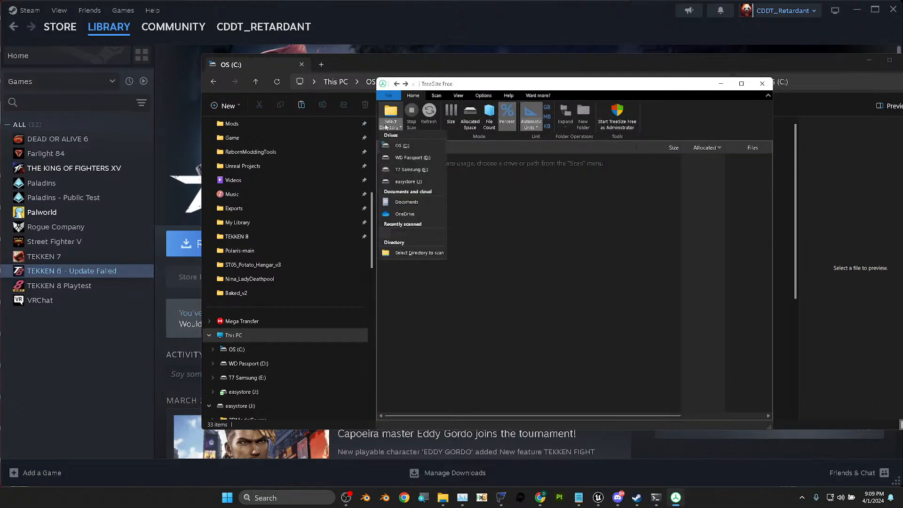
pyautogui.click(416, 150)
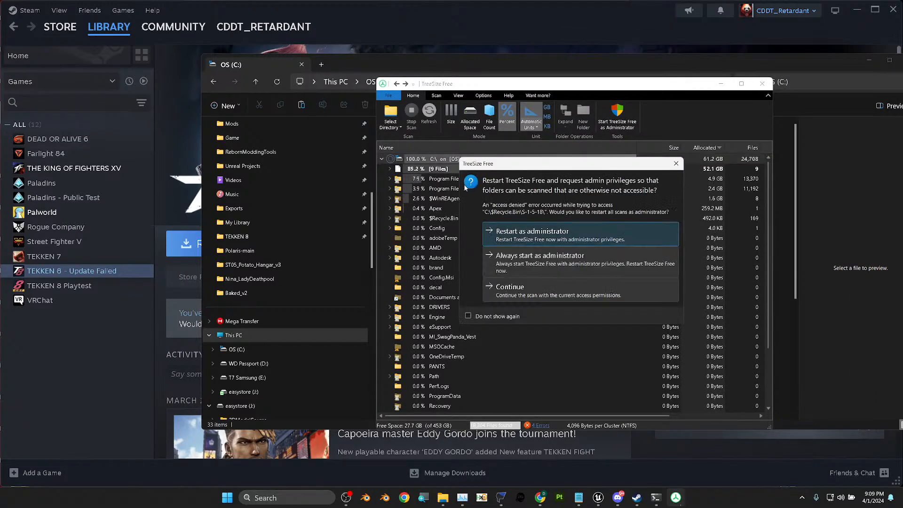
pyautogui.click(545, 243)
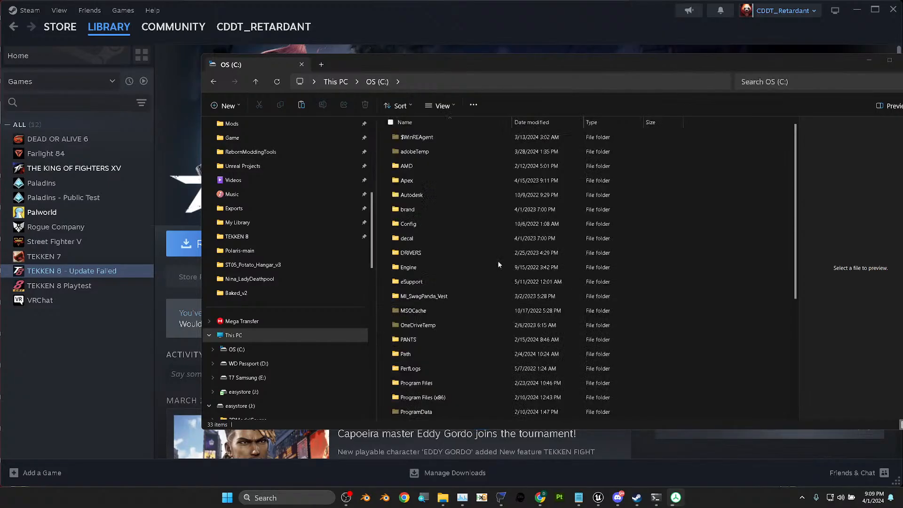
pyautogui.moveTo(666, 499)
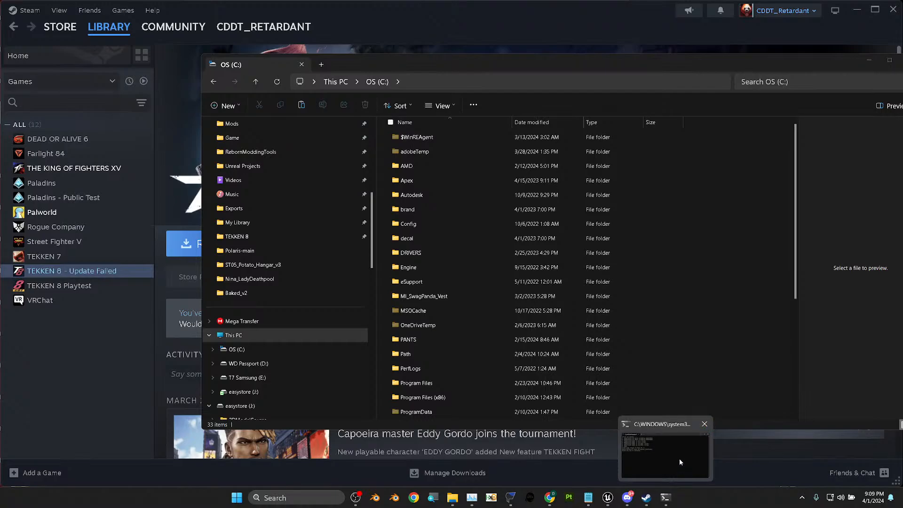
pyautogui.click(705, 423)
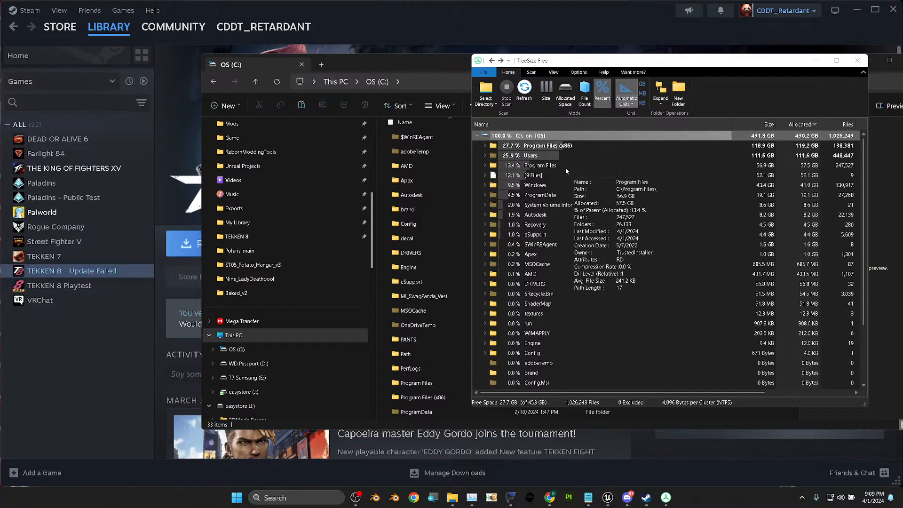
# - Examine the sizes of the folders inside Program Files in the scan results, and collapse the folder again
pyautogui.click(484, 165)
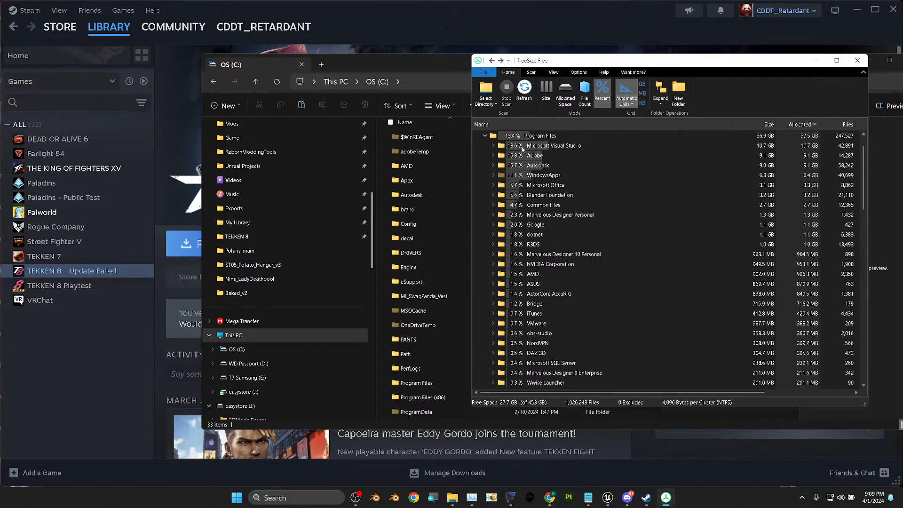
pyautogui.click(579, 146)
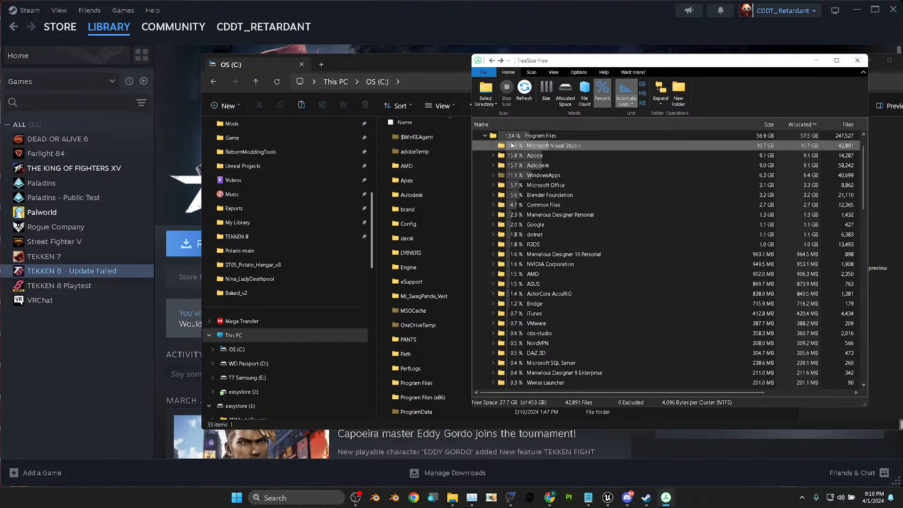
pyautogui.moveTo(543, 210)
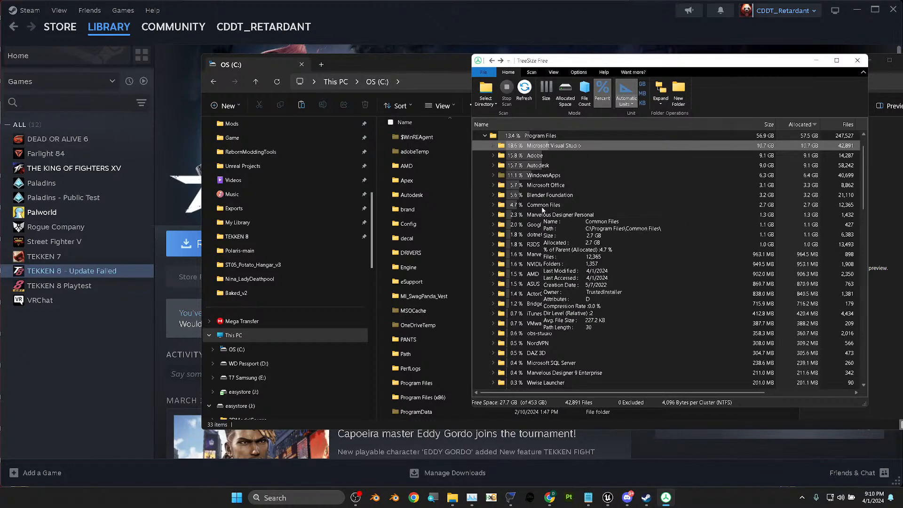
pyautogui.click(485, 135)
pyautogui.scroll(1, 509, 194)
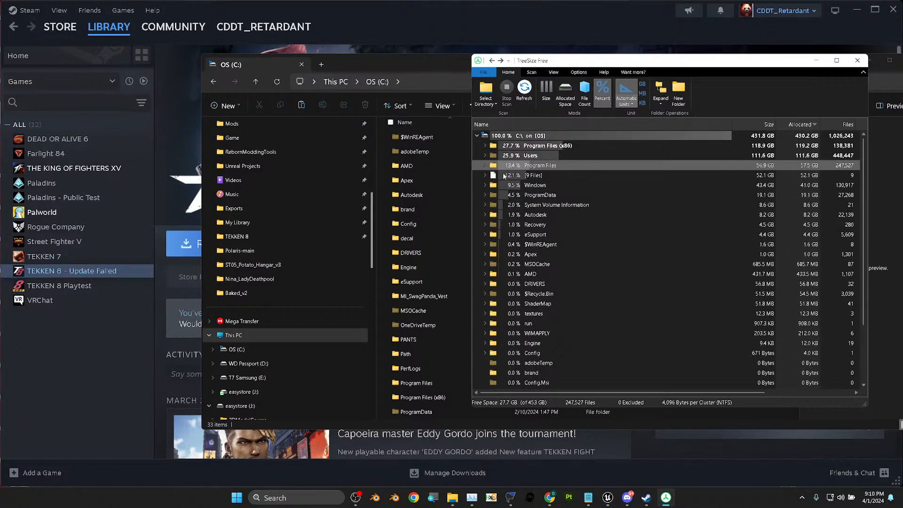
# - Expand Users down to the profile's AppData folder and examine how much space its subfolders take
pyautogui.click(485, 156)
pyautogui.click(492, 165)
pyautogui.click(501, 145)
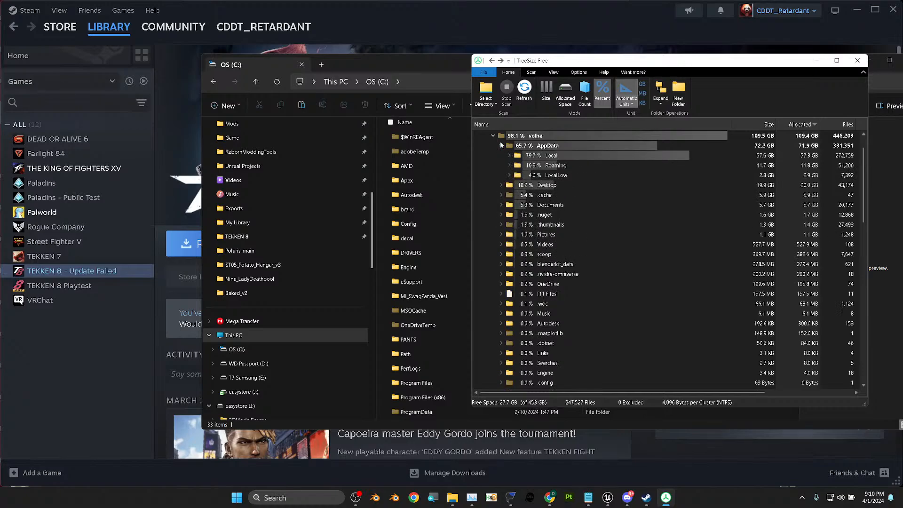
pyautogui.moveTo(508, 156)
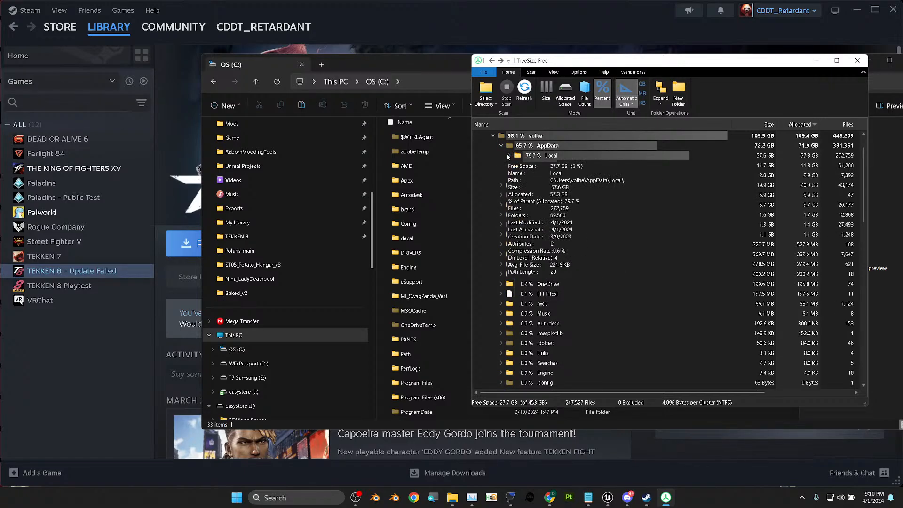
pyautogui.moveTo(506, 200)
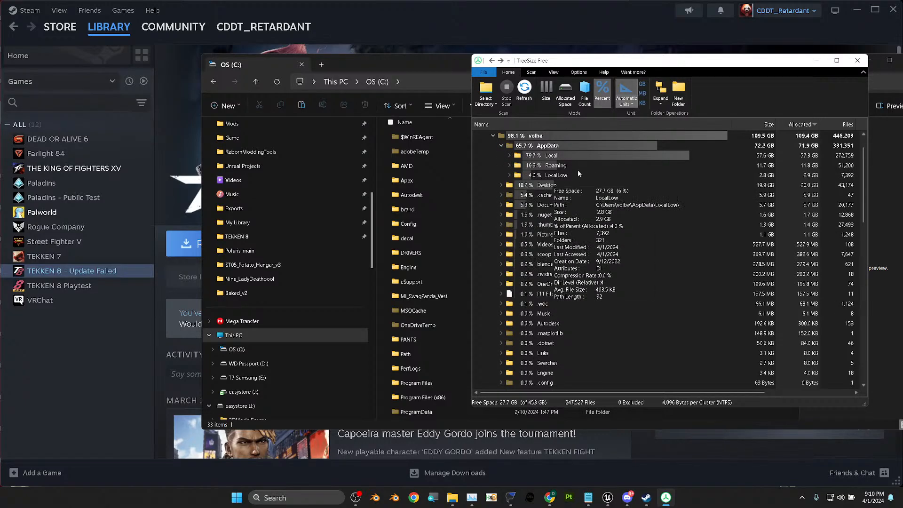
# - Expand AppData's Local folder and its Google subfolder to examine how much space their contents take
pyautogui.click(509, 155)
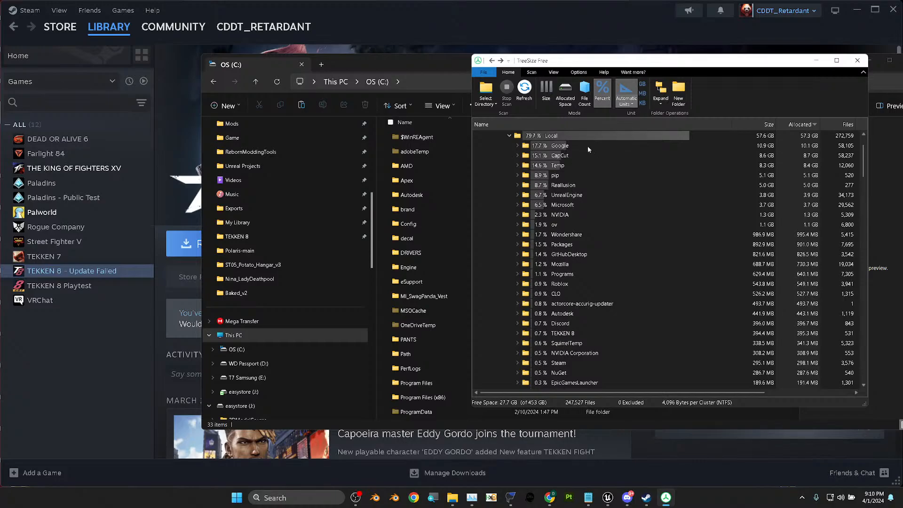
pyautogui.click(564, 147)
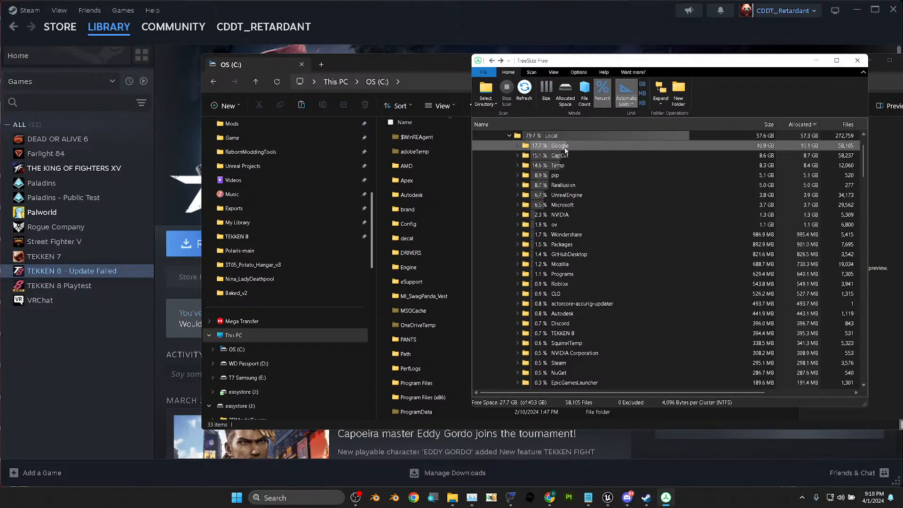
pyautogui.click(518, 146)
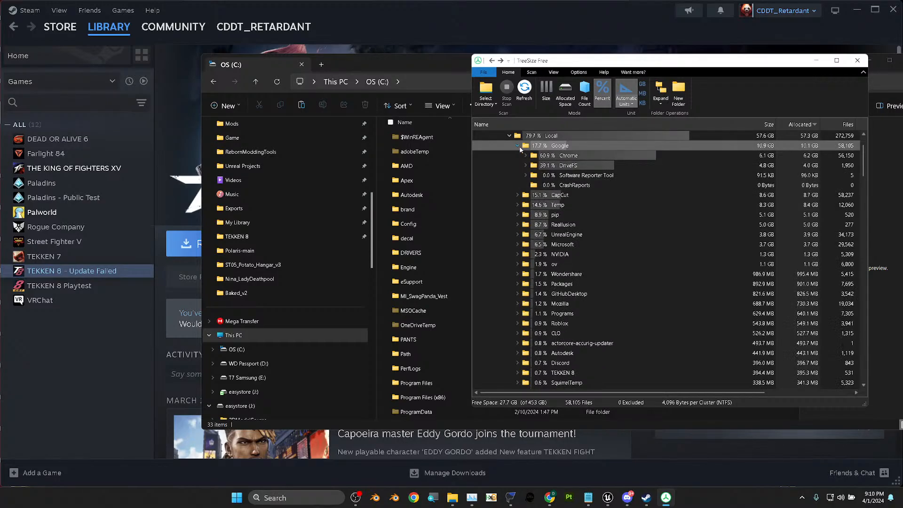
pyautogui.click(586, 157)
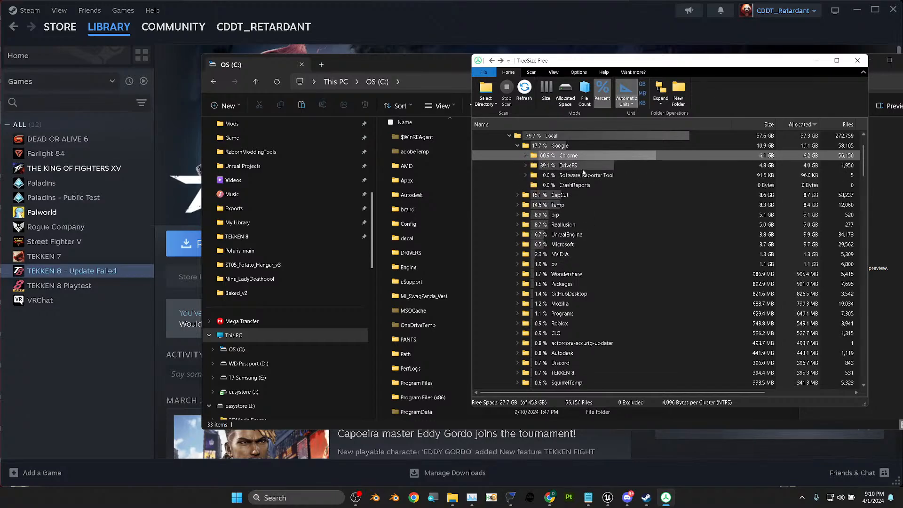
# - Expand Google's DriveFS folder down to content_cache and examine the sizes of its subfolders
pyautogui.click(583, 168)
pyautogui.click(525, 165)
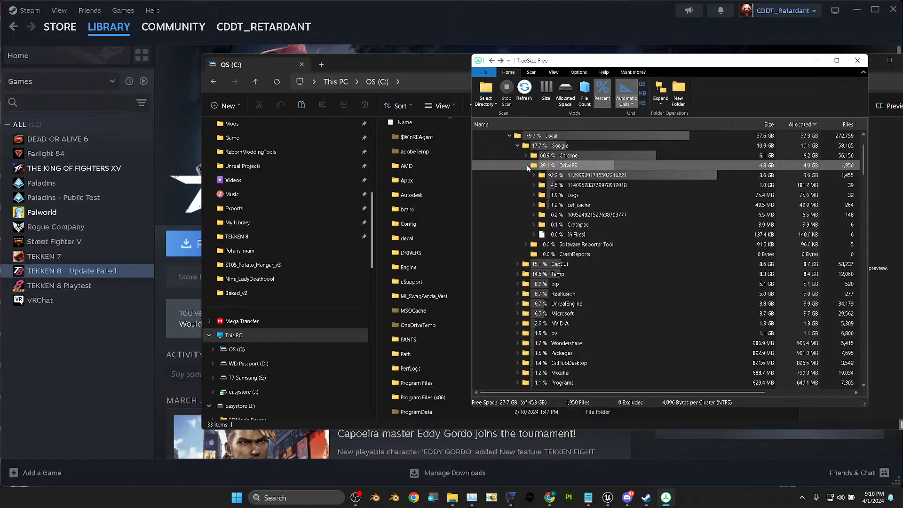
pyautogui.click(533, 175)
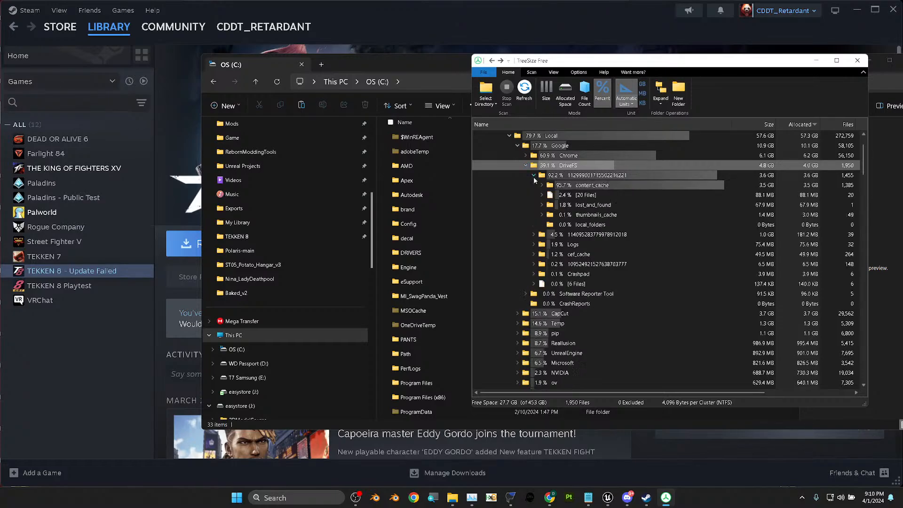
pyautogui.click(541, 186)
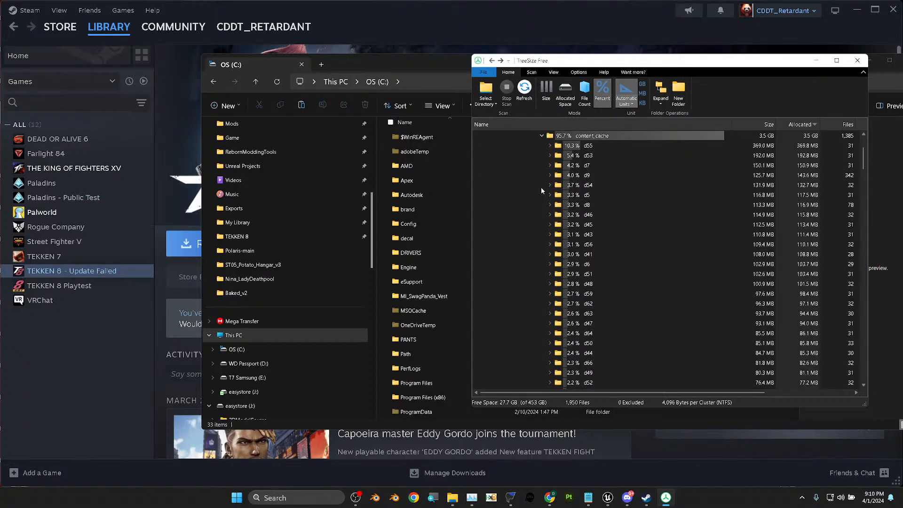
pyautogui.scroll(-12, 602, 331)
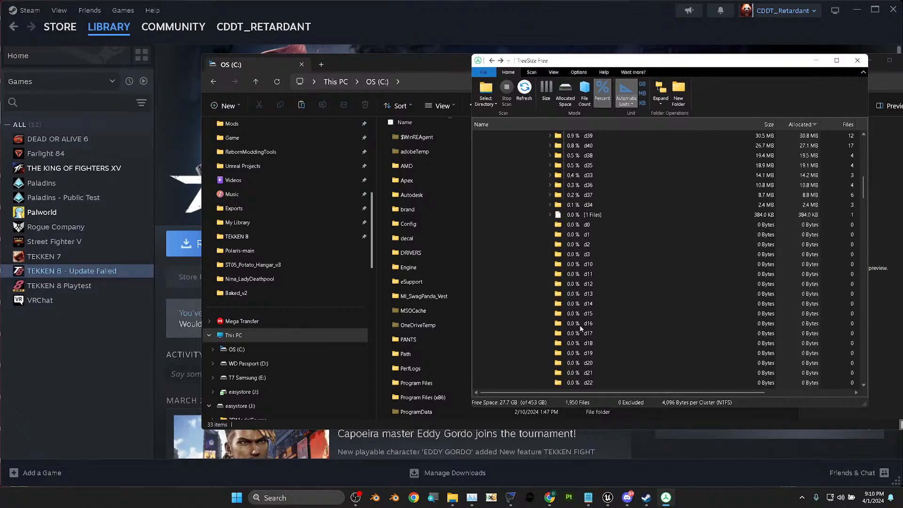
pyautogui.click(578, 313)
pyautogui.scroll(-9, 581, 263)
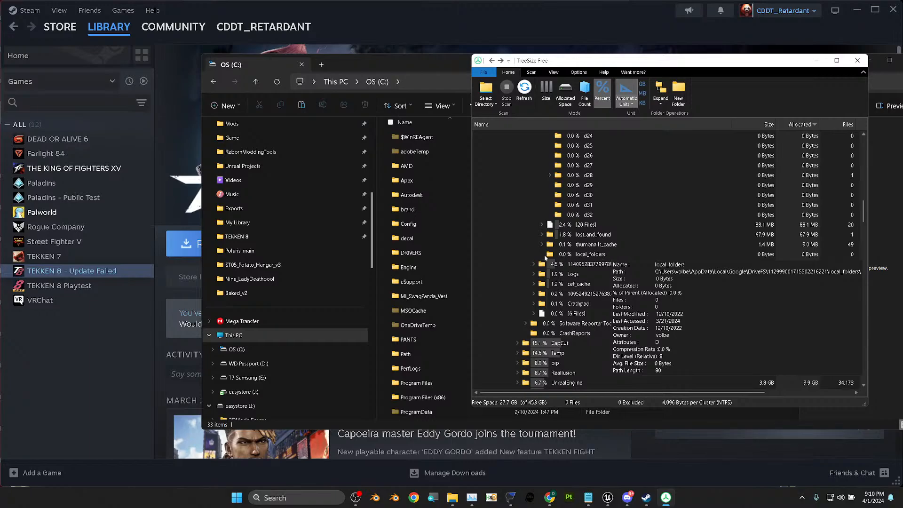
pyautogui.scroll(20, 545, 257)
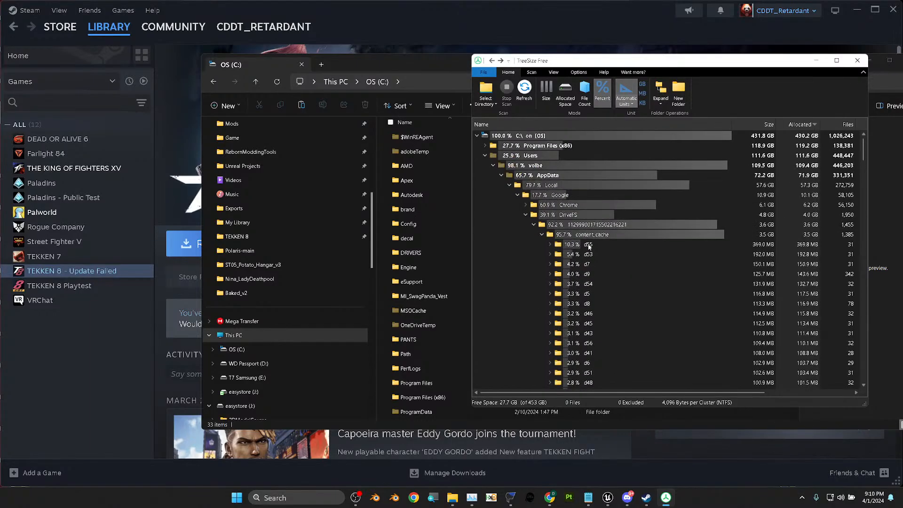
# - Collapse content_cache and its parent folder, inspect the DriveFS Logs files, and collapse DriveFS
pyautogui.click(543, 234)
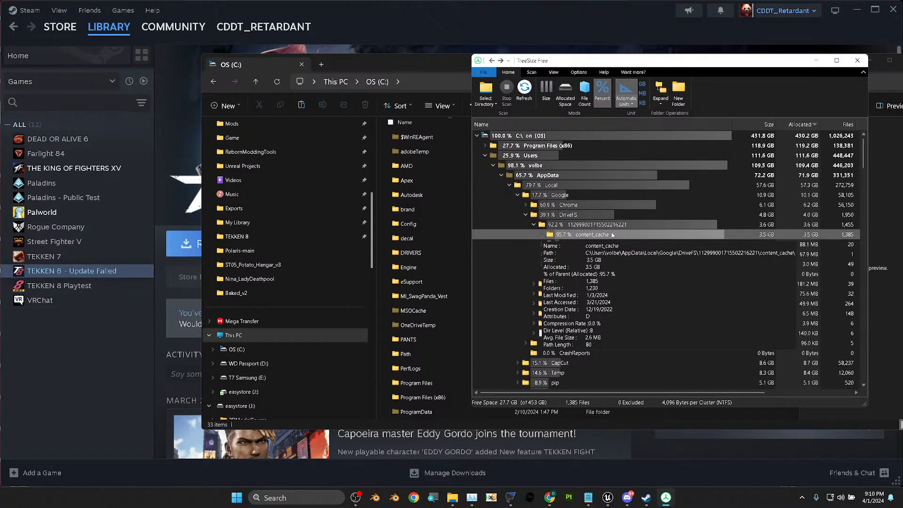
pyautogui.click(534, 225)
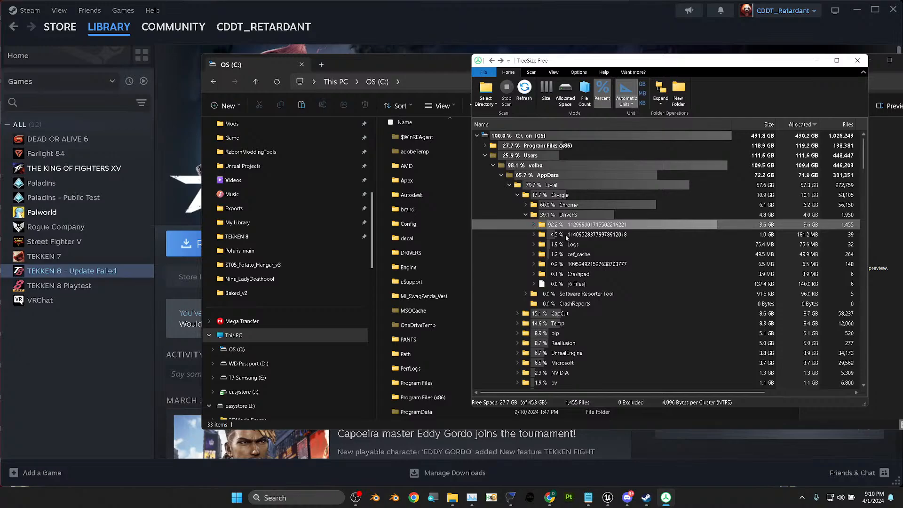
pyautogui.click(534, 245)
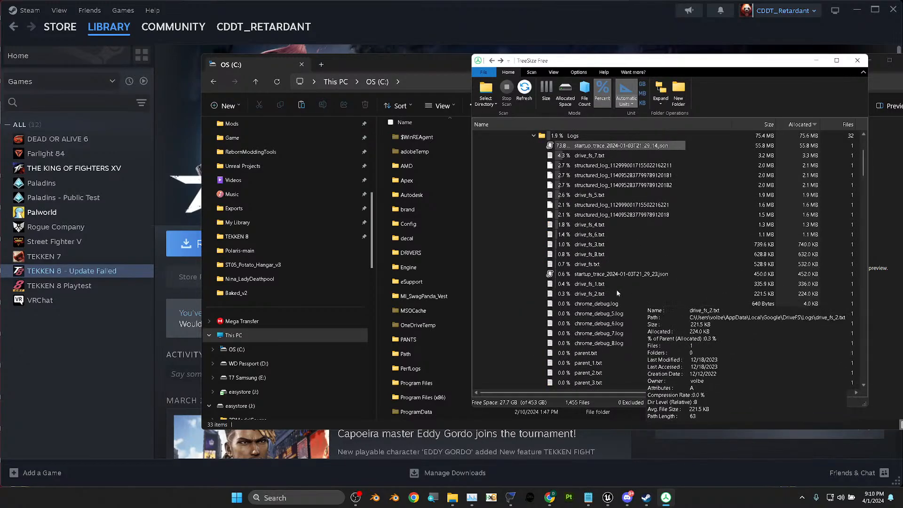
pyautogui.scroll(4, 563, 245)
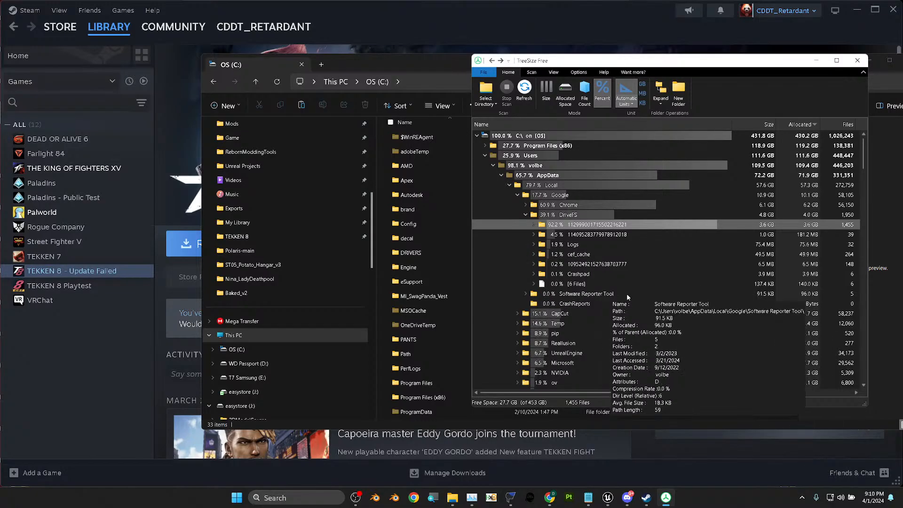
pyautogui.click(526, 215)
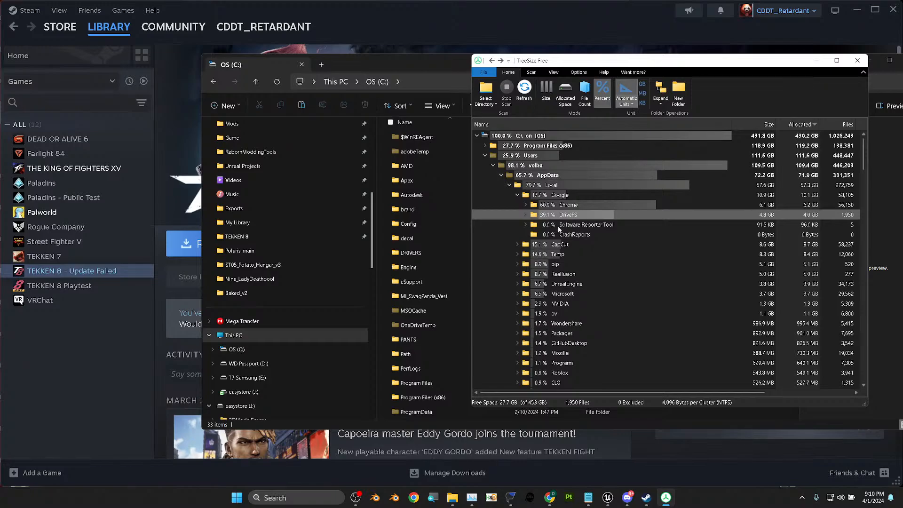
# - Expand Chrome's User Data folder and examine the sizes of its profile and cache folders
pyautogui.click(526, 205)
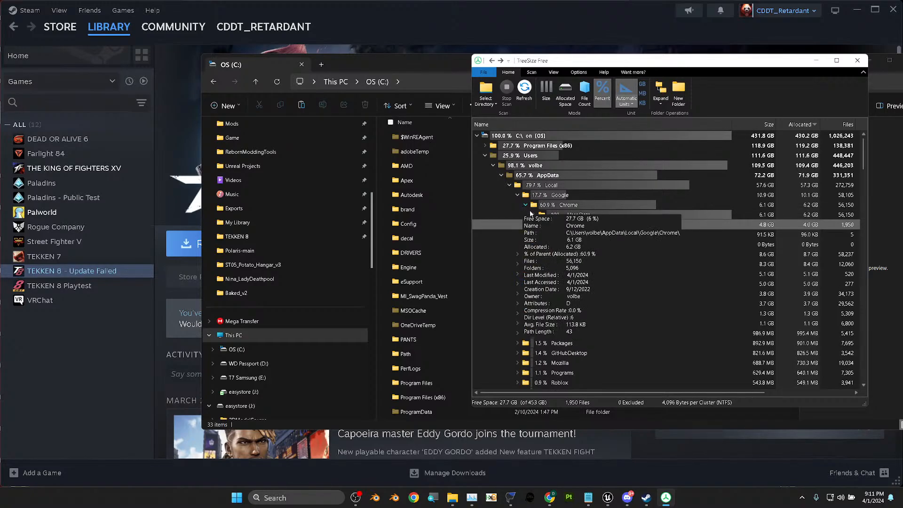
pyautogui.click(533, 214)
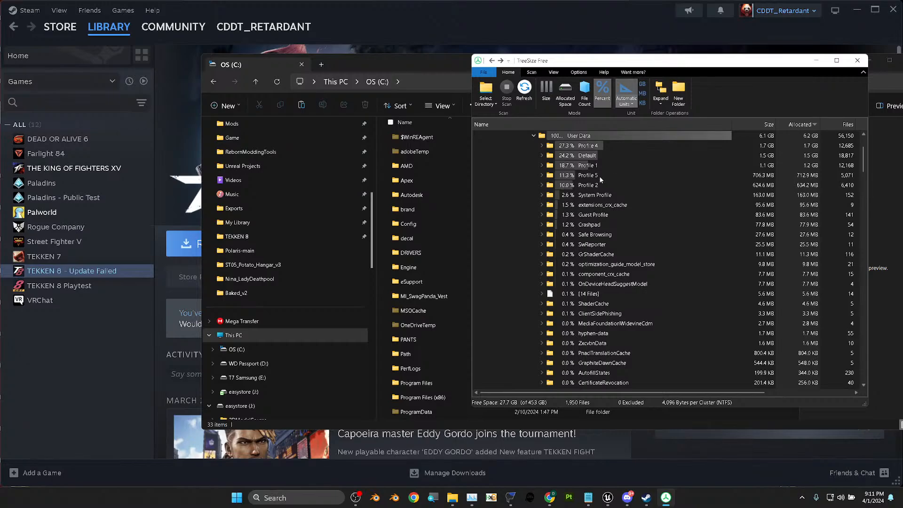
pyautogui.scroll(3, 597, 181)
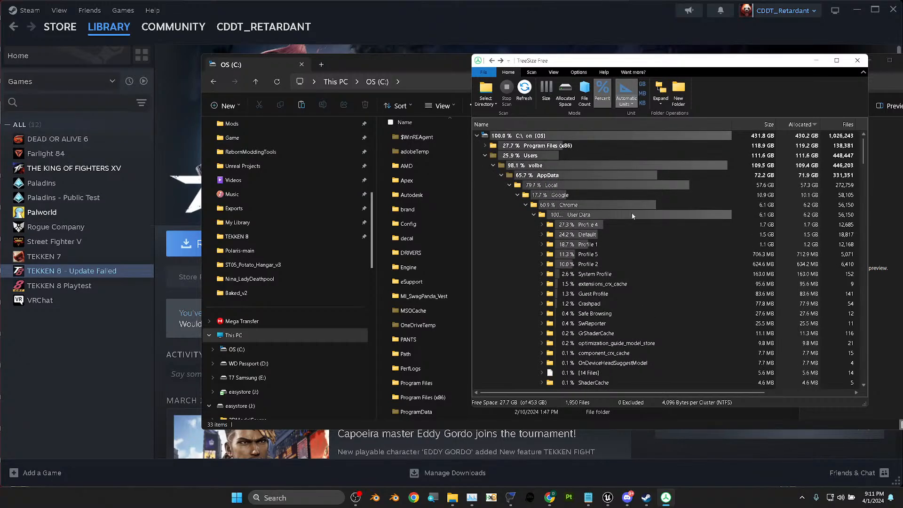
pyautogui.click(633, 225)
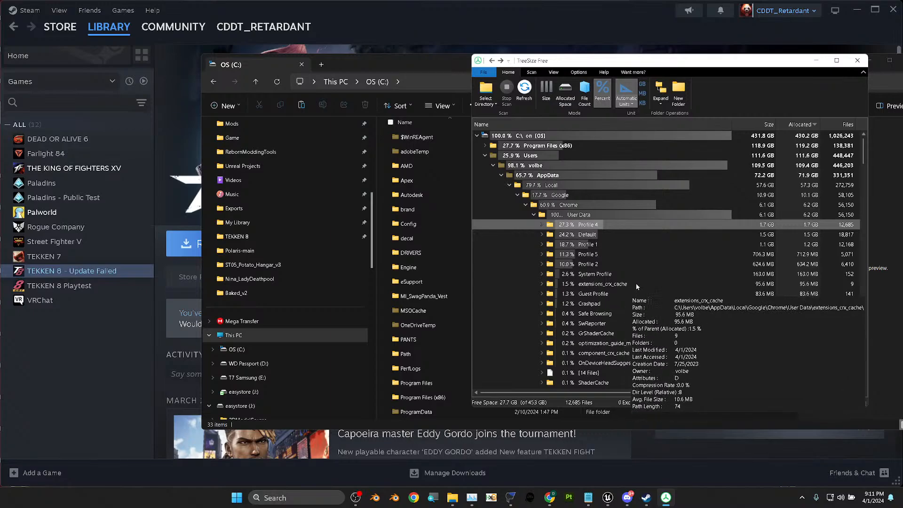
pyautogui.scroll(-3, 638, 287)
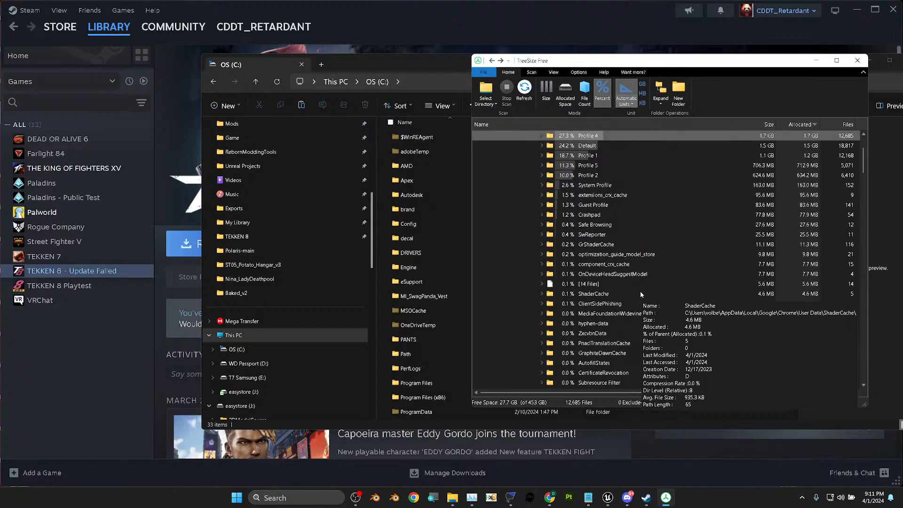
pyautogui.scroll(2, 640, 291)
# - Search Windows for "rec", open the Recycle Bin, and empty it permanently
pyautogui.click(440, 63)
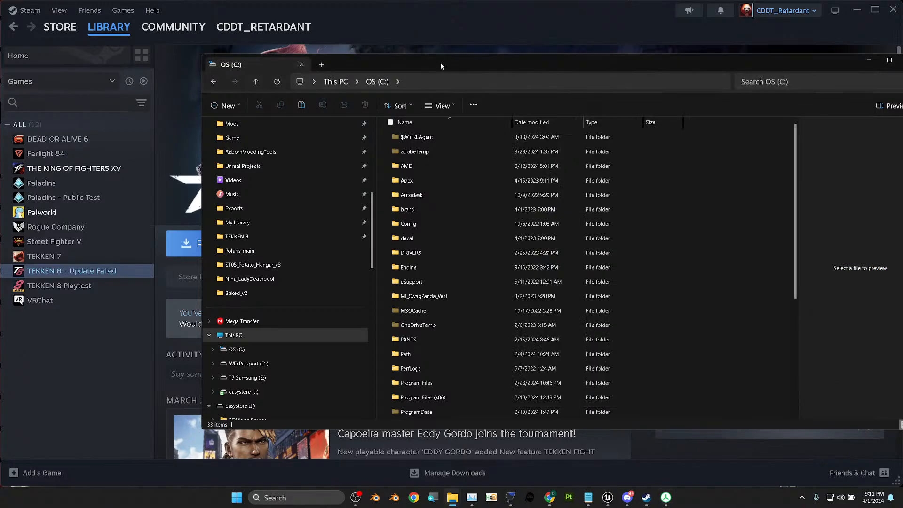
pyautogui.click(278, 497)
pyautogui.write('rec')
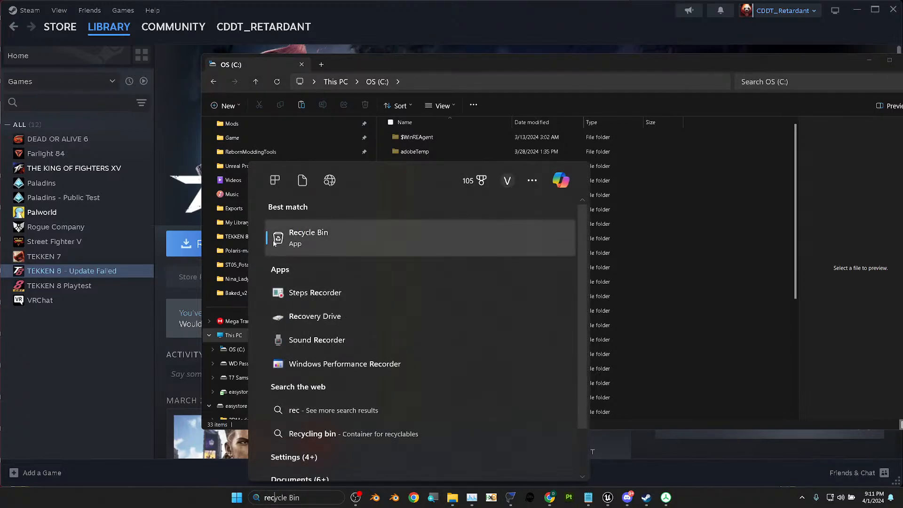
pyautogui.click(312, 241)
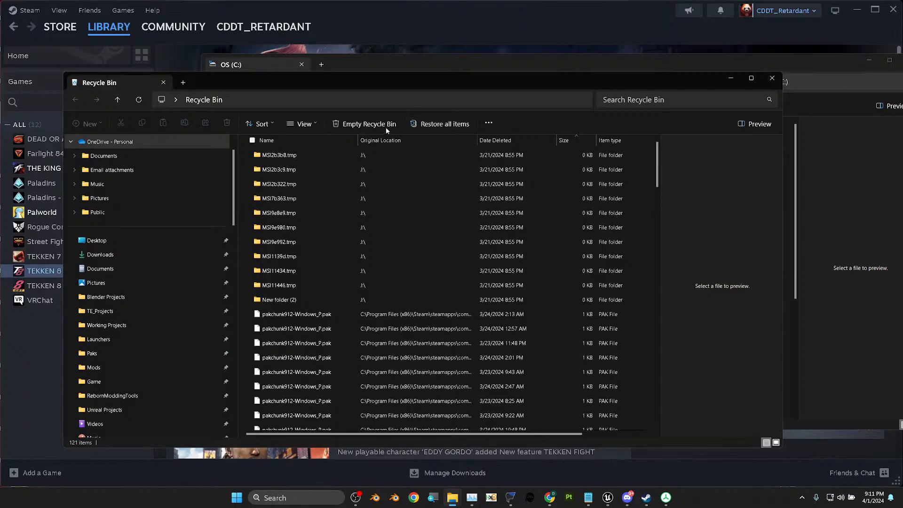
pyautogui.click(369, 124)
pyautogui.click(490, 258)
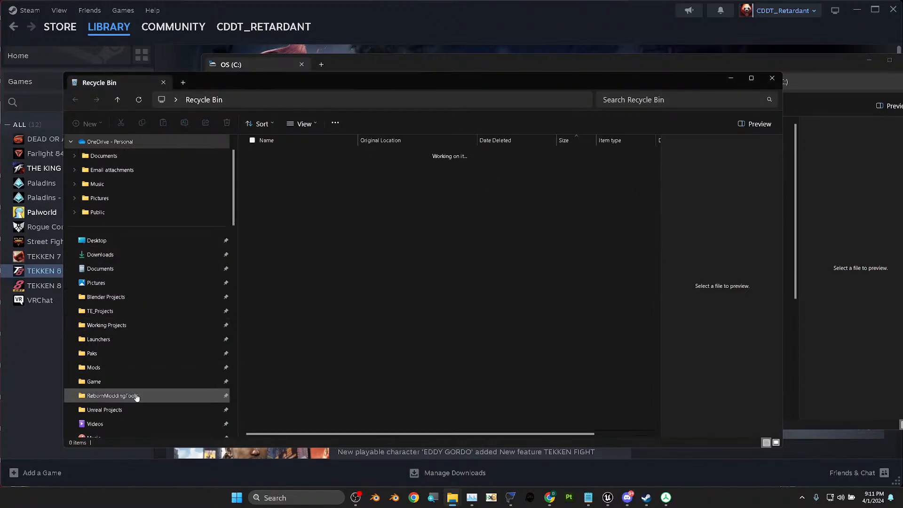
# - Open This PC from the Recycle Bin window and check the free space on the drives
pyautogui.scroll(-3, 123, 311)
pyautogui.scroll(4, 125, 312)
pyautogui.scroll(-4, 139, 317)
pyautogui.scroll(-3, 148, 333)
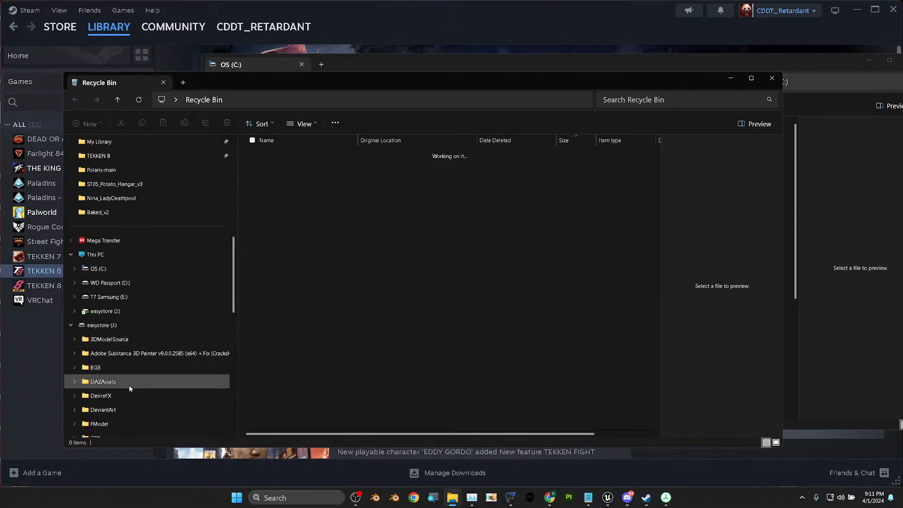
pyautogui.click(124, 256)
pyautogui.rightClick(372, 249)
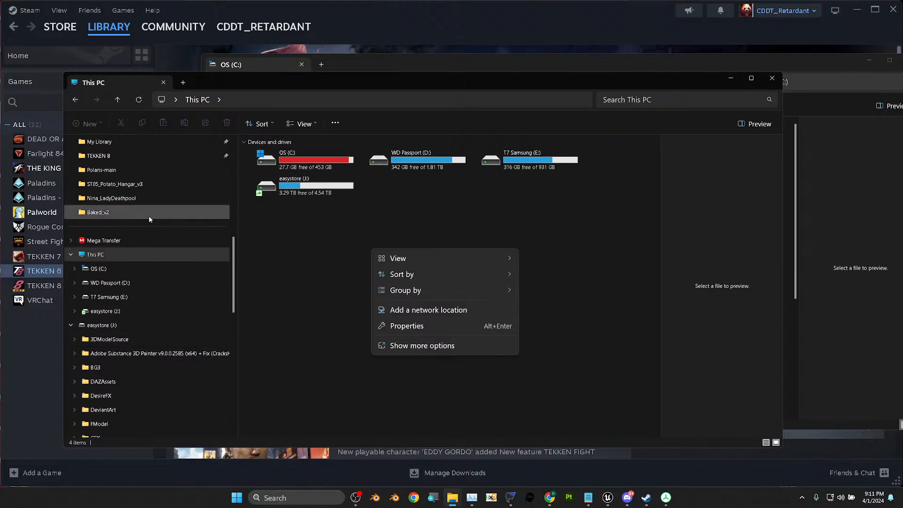
# - Look through Downloads, Documents, Desktop, Working Projects and TE_Projects for removable files, and minimize the file window
pyautogui.scroll(10, 153, 212)
pyautogui.click(129, 285)
pyautogui.click(129, 285)
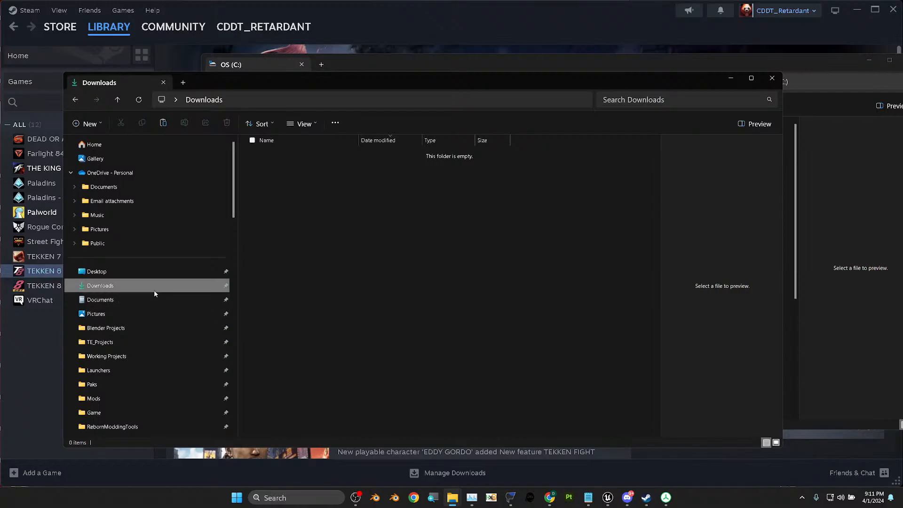
pyautogui.click(131, 299)
pyautogui.click(130, 286)
pyautogui.click(128, 271)
pyautogui.click(122, 286)
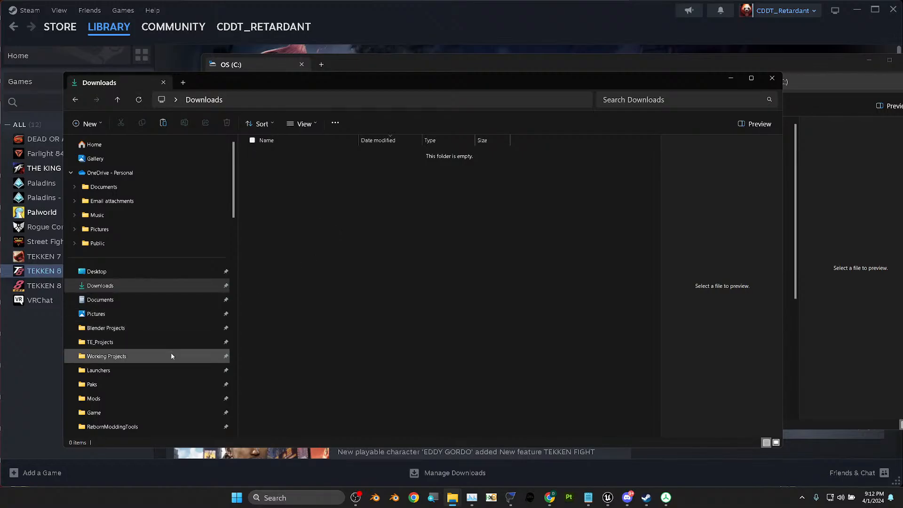
pyautogui.click(131, 356)
pyautogui.click(142, 341)
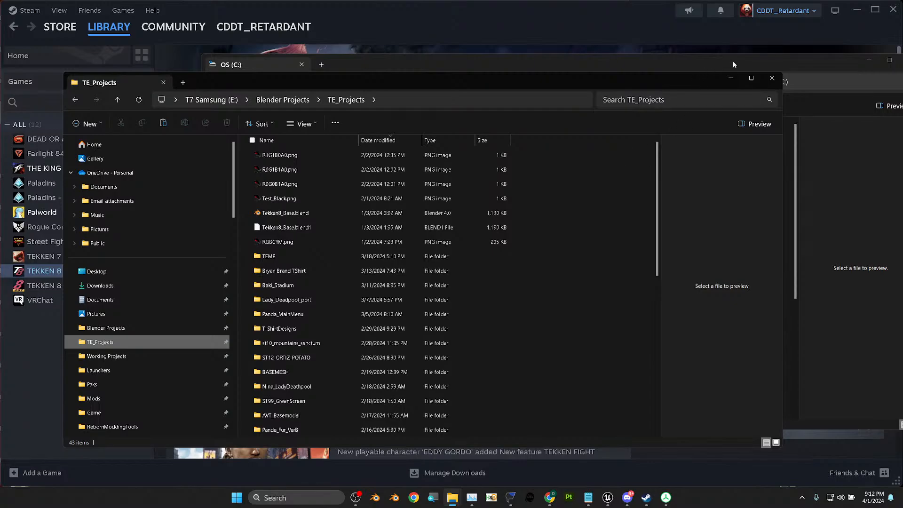
pyautogui.click(731, 79)
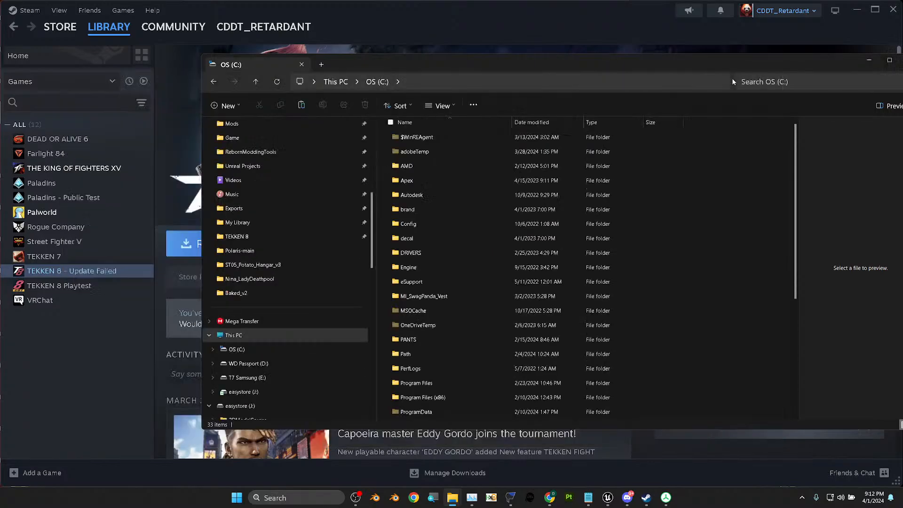
# - Glance at the TreeSize Free results again, switch back to Steam, and resume the TEKKEN 8 update
pyautogui.click(665, 500)
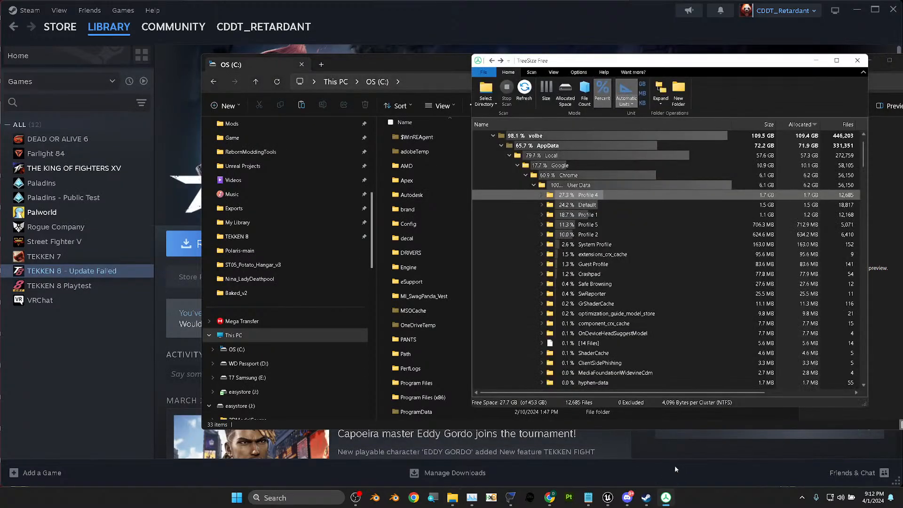
pyautogui.moveTo(624, 207)
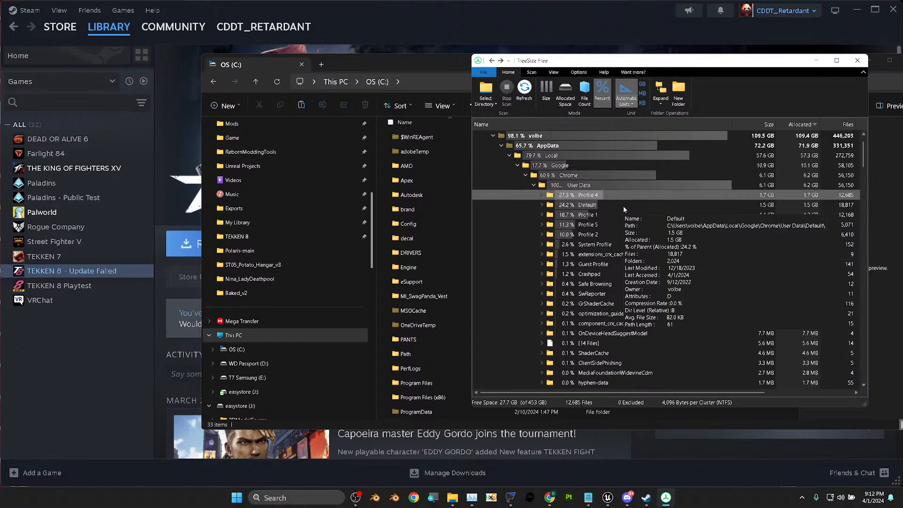
pyautogui.click(430, 6)
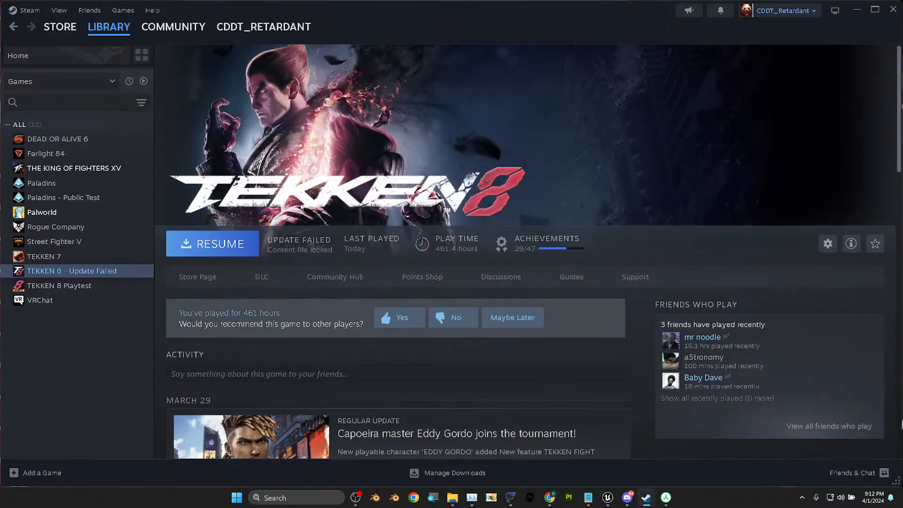
pyautogui.click(210, 245)
# - Switch to Chrome and search Google for "steam unable to update content file locked"
pyautogui.click(549, 497)
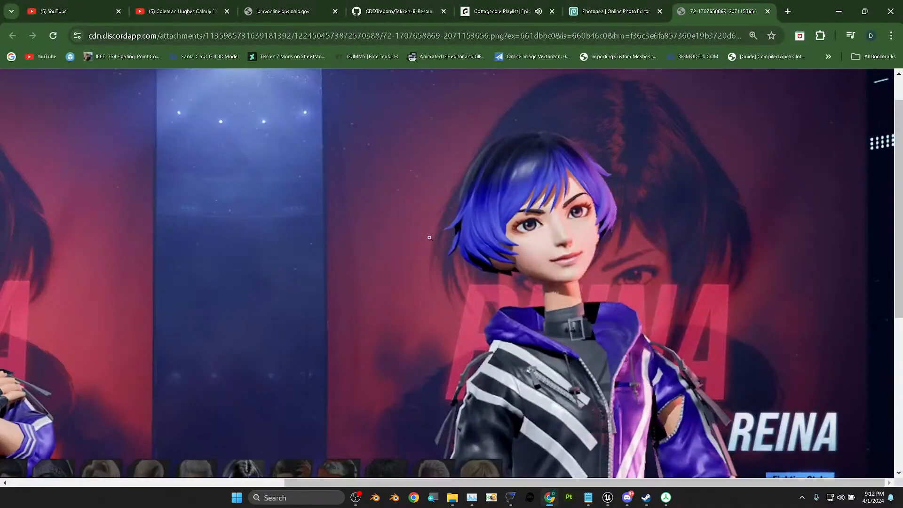
pyautogui.click(409, 34)
pyautogui.write('steasm')
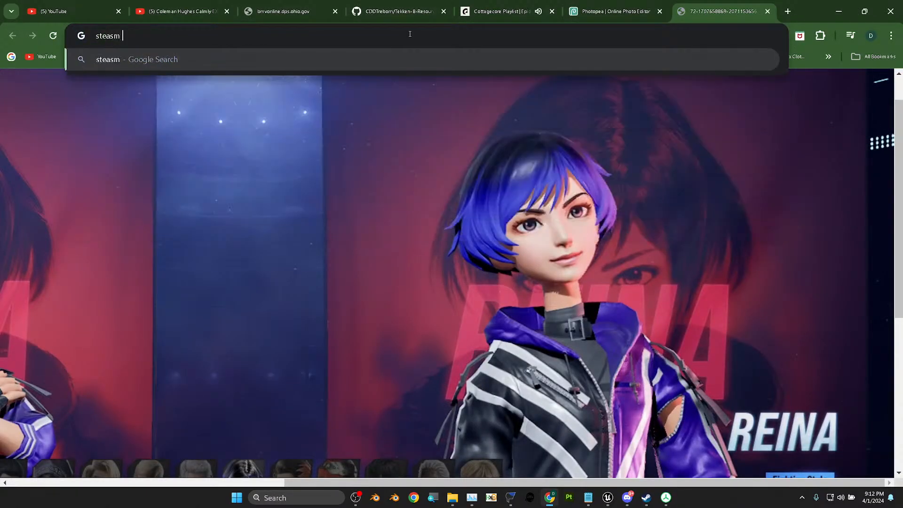
pyautogui.press('BackSpace')
pyautogui.press('BackSpace')
pyautogui.press('BackSpace')
pyautogui.write('am')
pyautogui.press('BackSpace')
pyautogui.press('BackSpace')
pyautogui.press('BackSpace')
pyautogui.press('BackSpace')
pyautogui.write('am ')
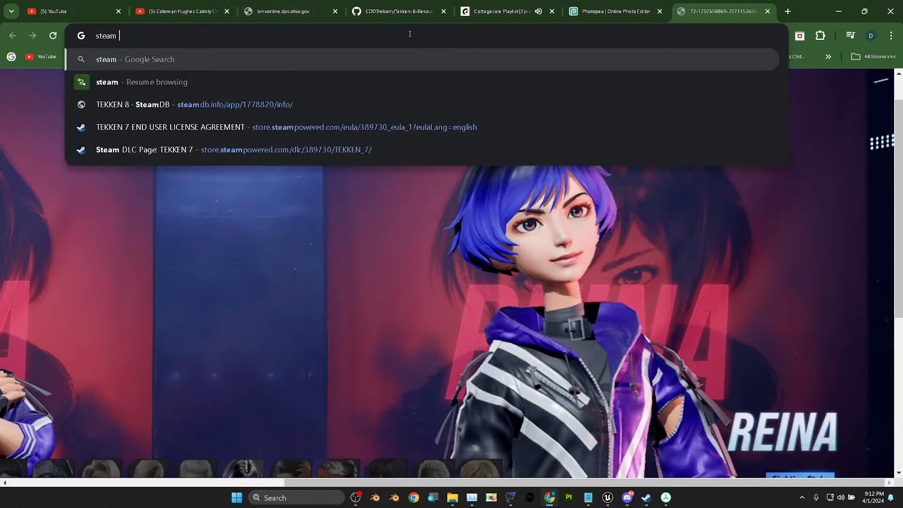
pyautogui.write('unable to update content file locked')
pyautogui.press('Return')
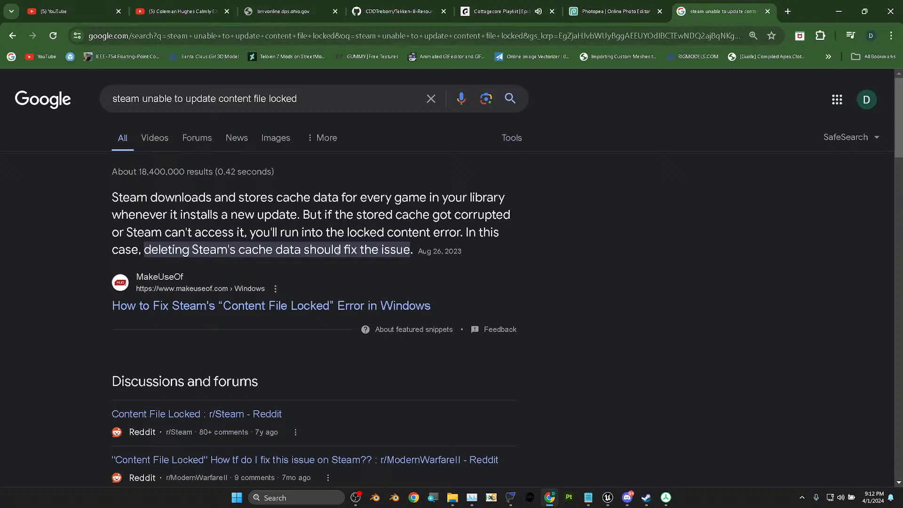
# - Open the MakeUseOf article on the "Content File Locked" error and place the Steam window beside its download cache instructions
pyautogui.click(322, 307)
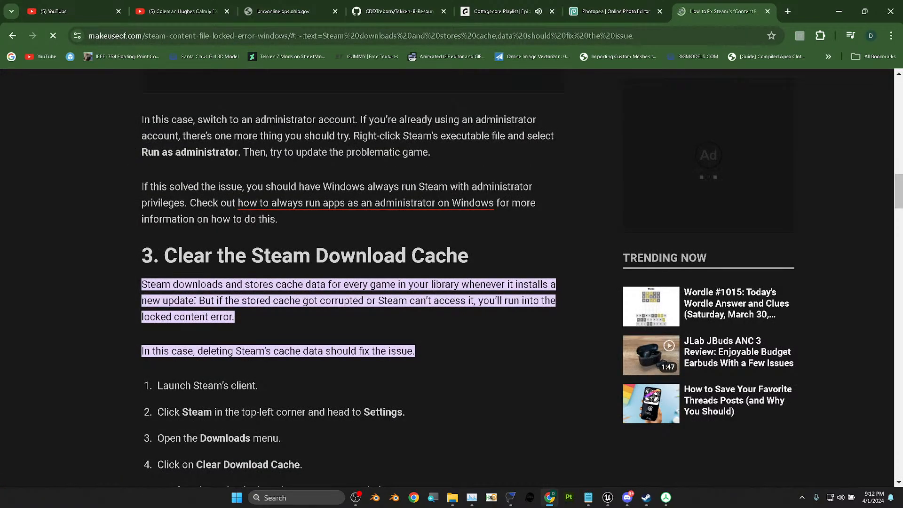
pyautogui.scroll(-4, 227, 363)
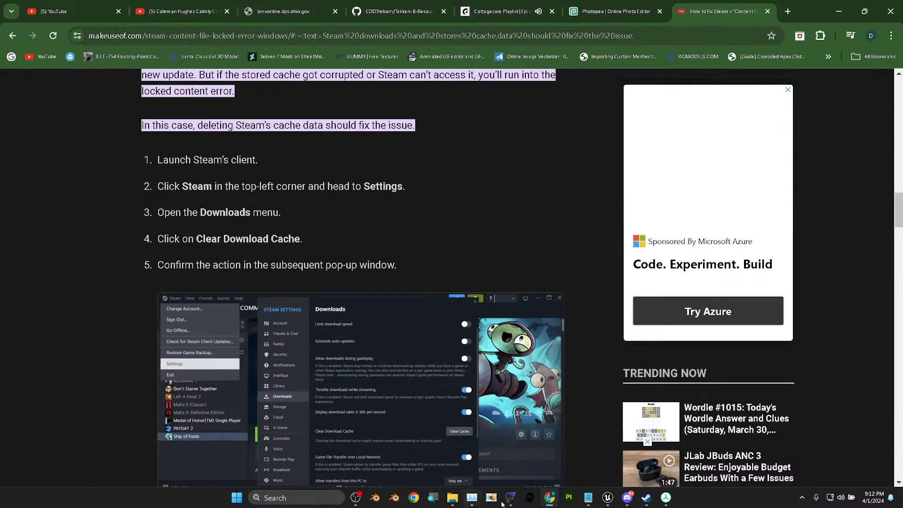
pyautogui.moveTo(654, 498)
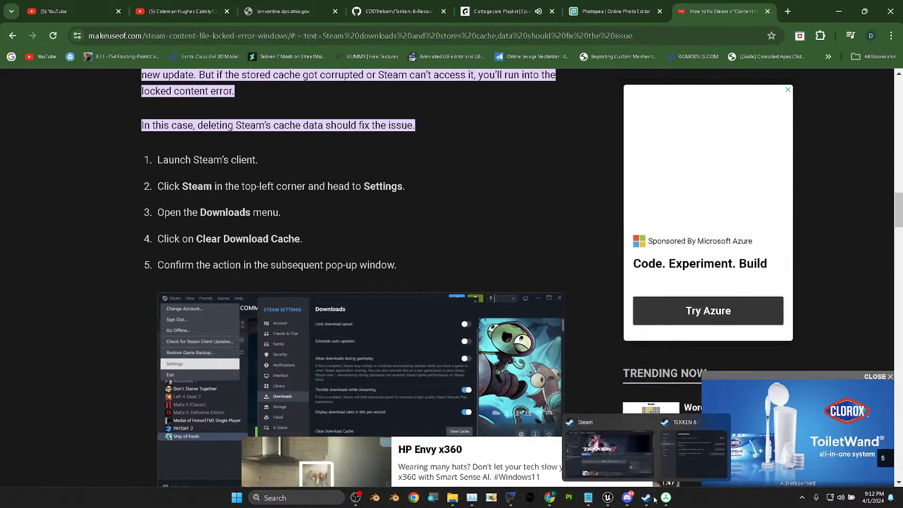
pyautogui.click(627, 460)
pyautogui.click(875, 15)
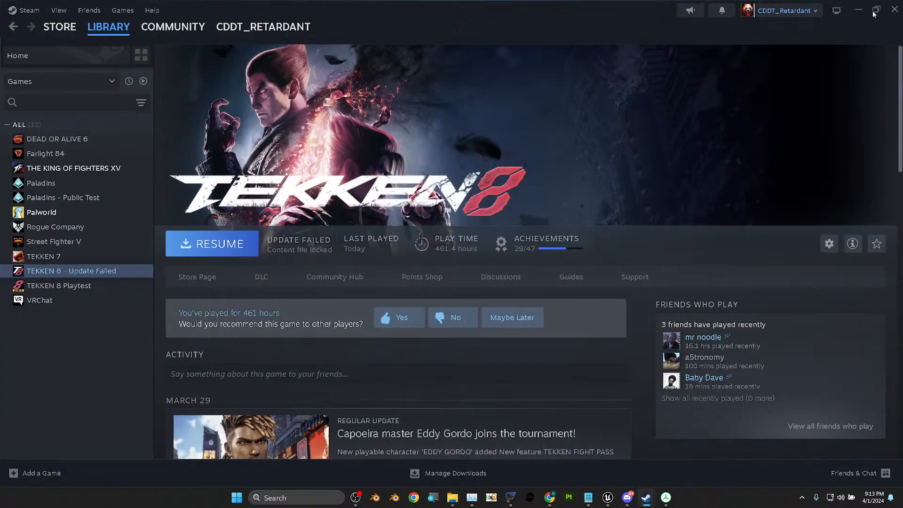
pyautogui.click(875, 10)
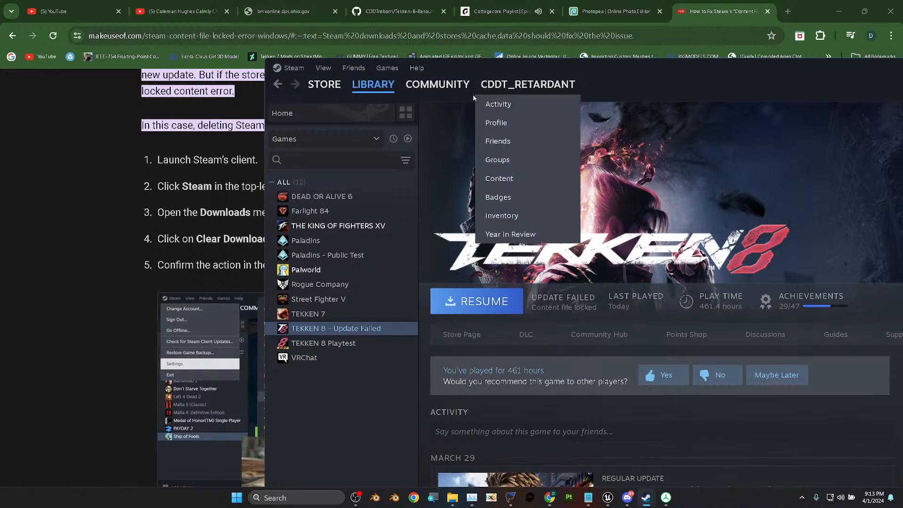
pyautogui.click(288, 68)
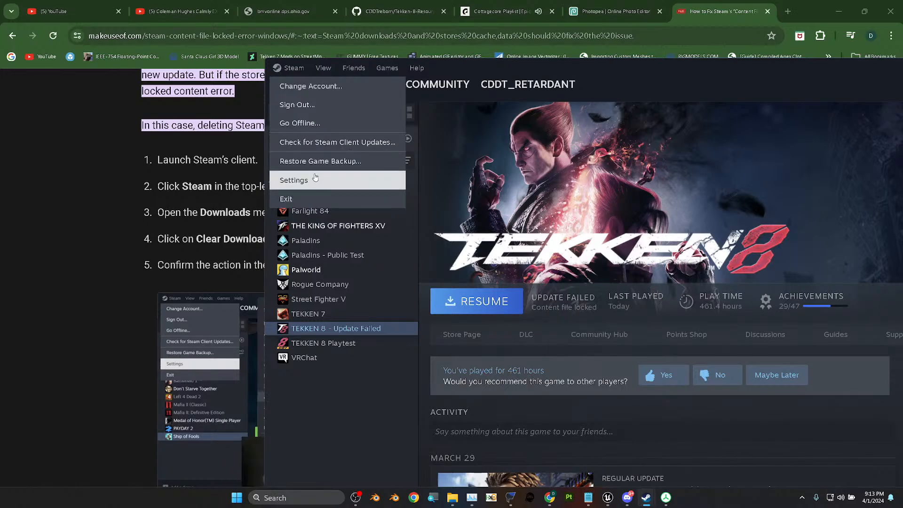
pyautogui.moveTo(608, 66); pyautogui.dragTo(734, 66)
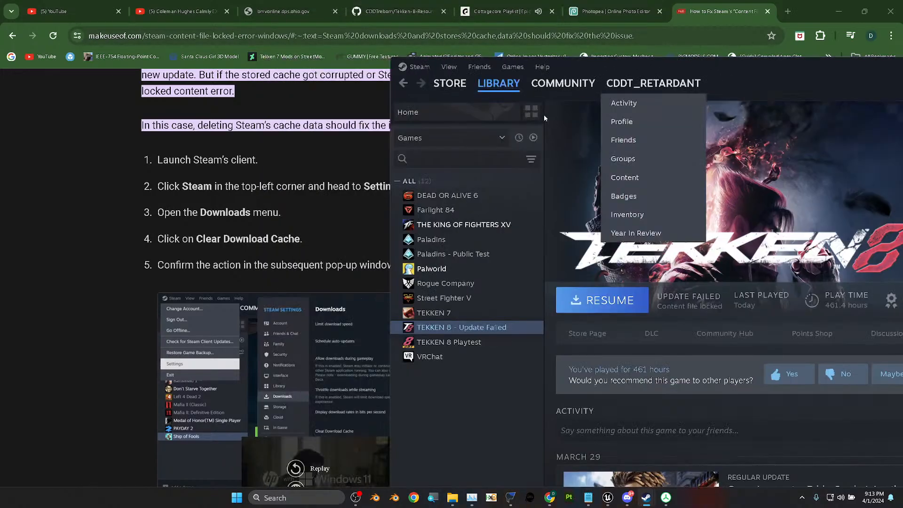
# - Clear the download cache in Steam's Downloads settings and confirm the restart
pyautogui.click(419, 68)
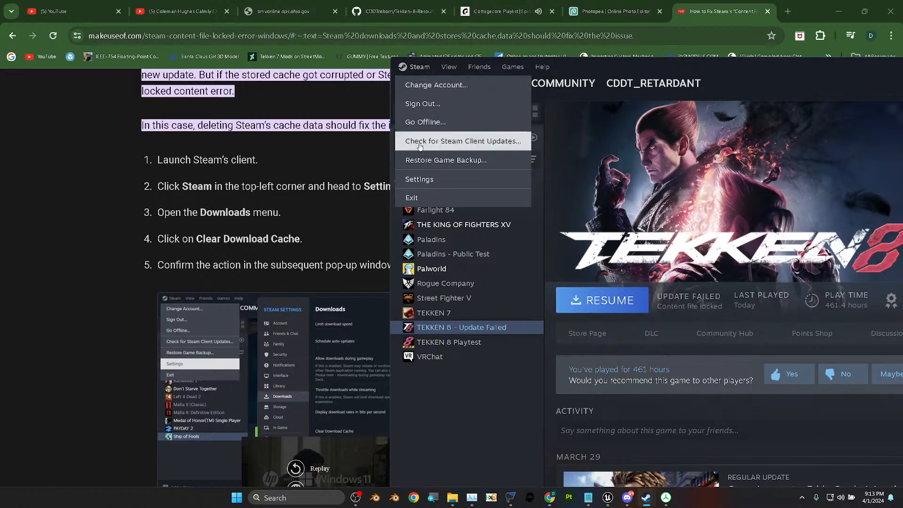
pyautogui.click(419, 179)
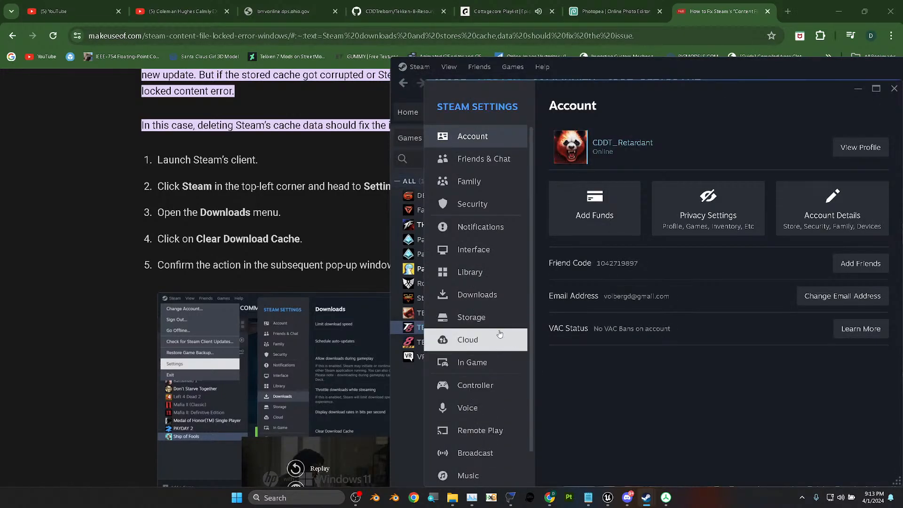
pyautogui.click(495, 294)
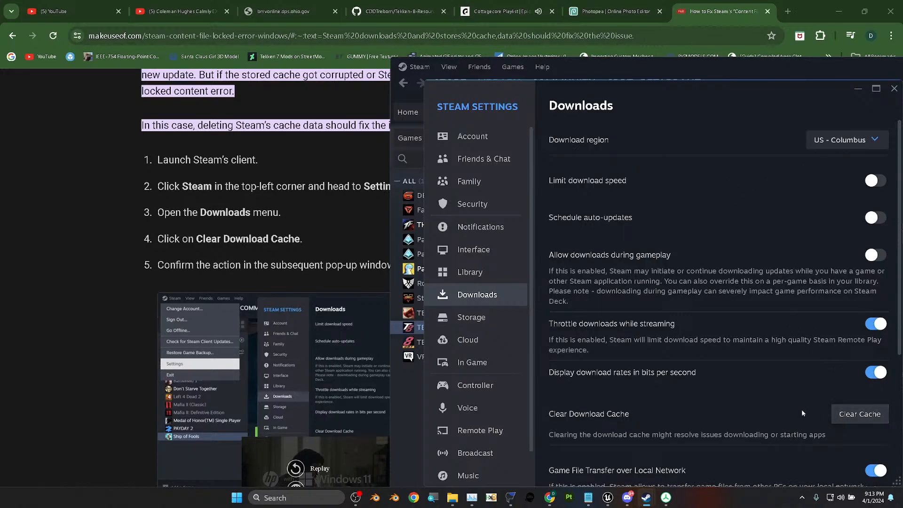
pyautogui.click(865, 415)
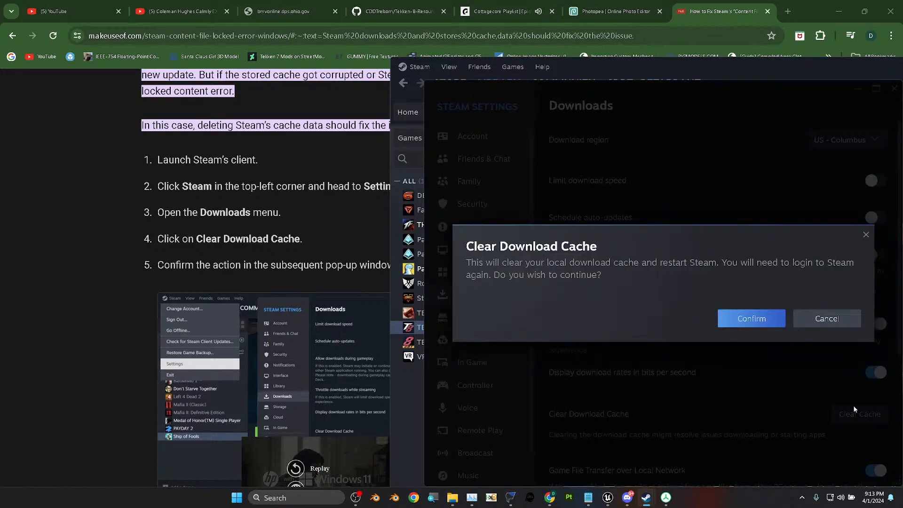
pyautogui.click(754, 321)
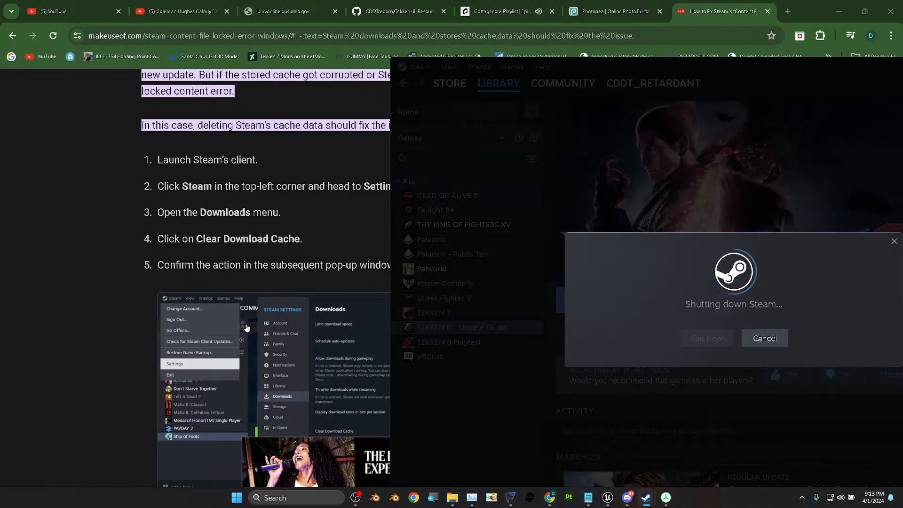
# - Read through the article's remaining fixes, from checking file integrity and resetting Winsock to the closing section
pyautogui.scroll(-8, 213, 311)
pyautogui.scroll(-6, 212, 311)
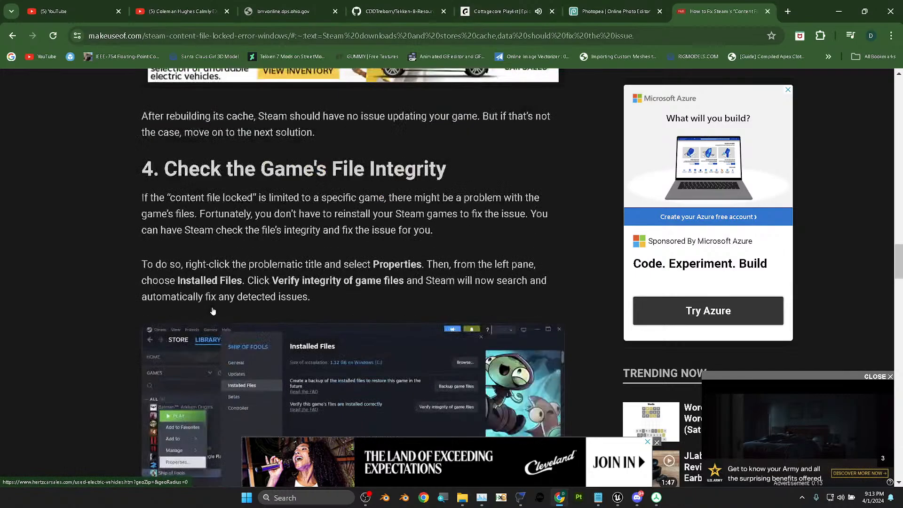
pyautogui.scroll(-9, 213, 305)
pyautogui.scroll(-5, 221, 298)
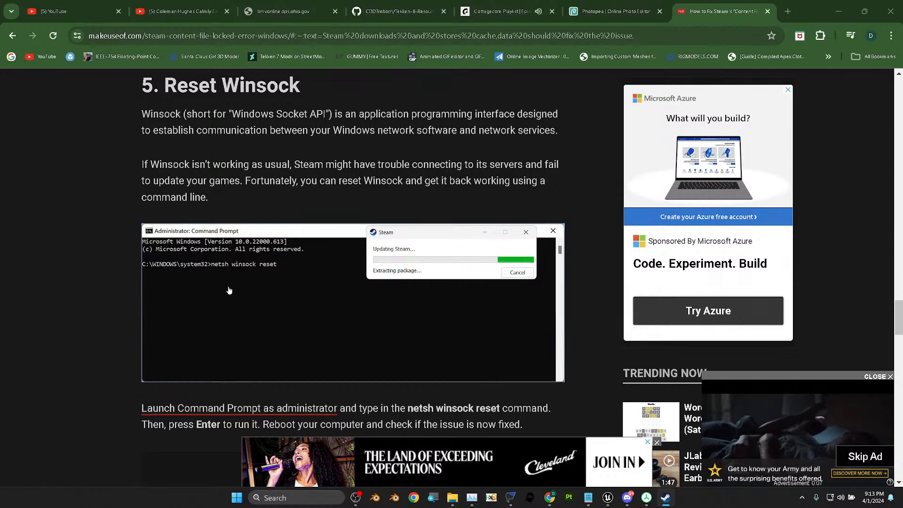
pyautogui.scroll(-11, 228, 282)
pyautogui.scroll(-8, 229, 280)
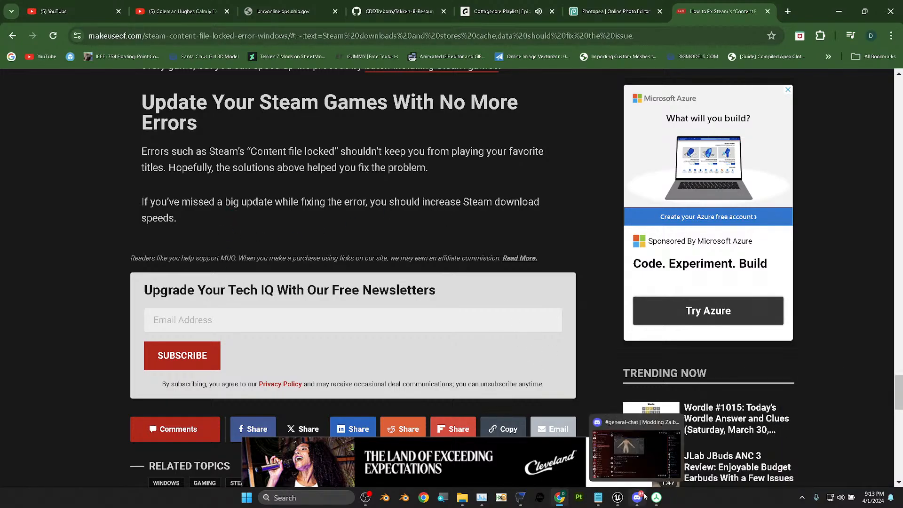
# - Sign back in to Steam with the saved account and resume the TEKKEN 8 update
pyautogui.moveTo(657, 497)
pyautogui.click(661, 467)
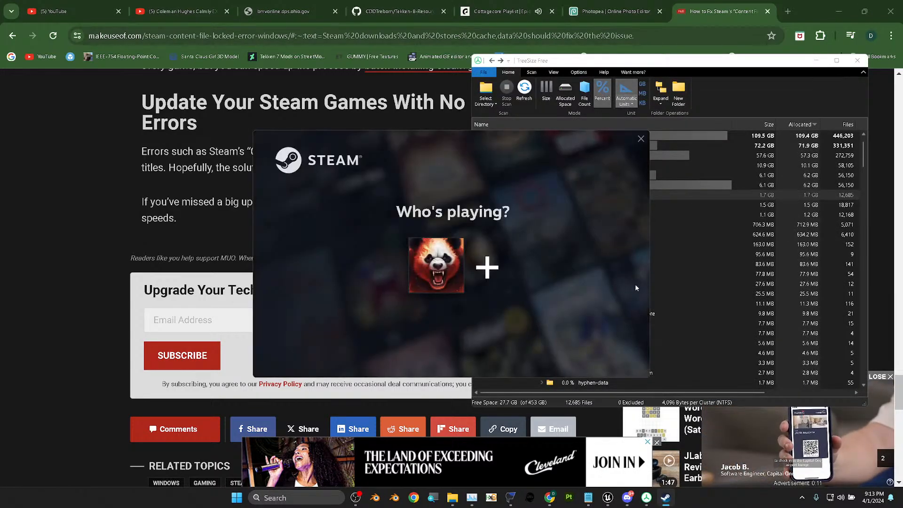
pyautogui.click(444, 267)
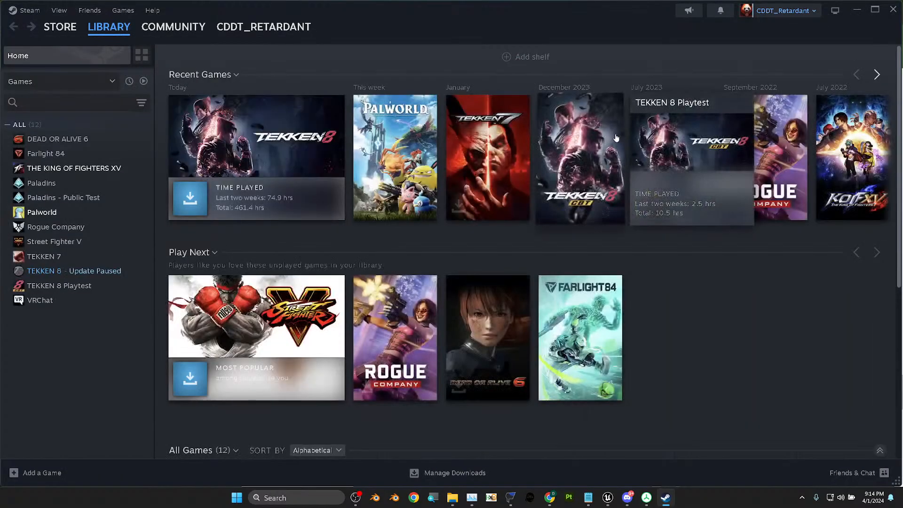
pyautogui.click(109, 271)
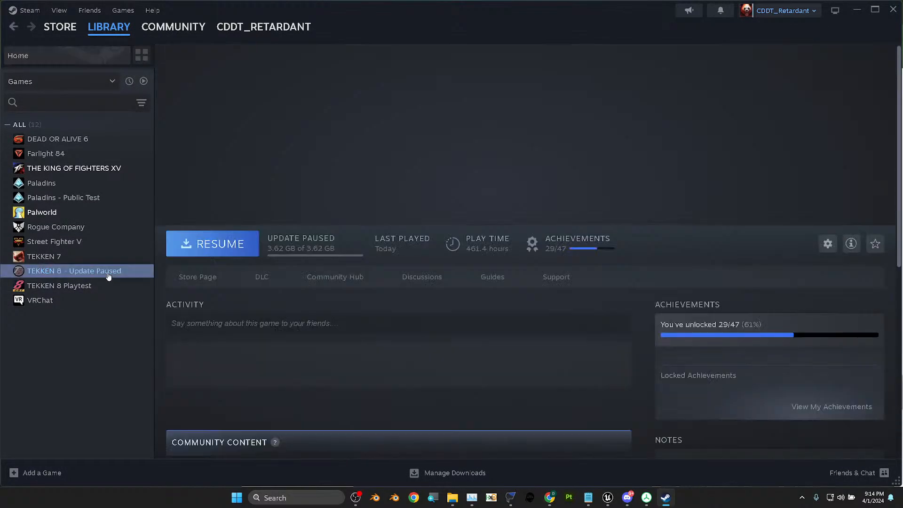
pyautogui.click(221, 244)
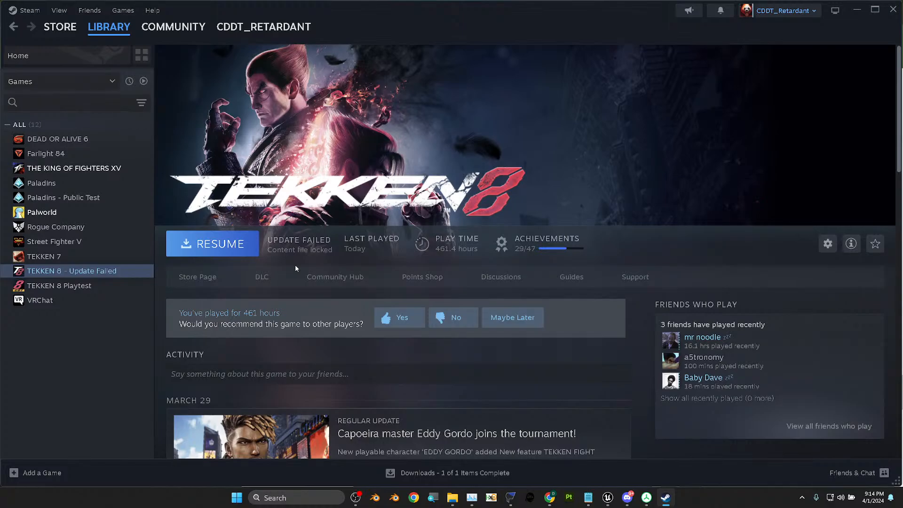
# - Launch Palworld as a test, return to Steam, and close the game
pyautogui.click(79, 214)
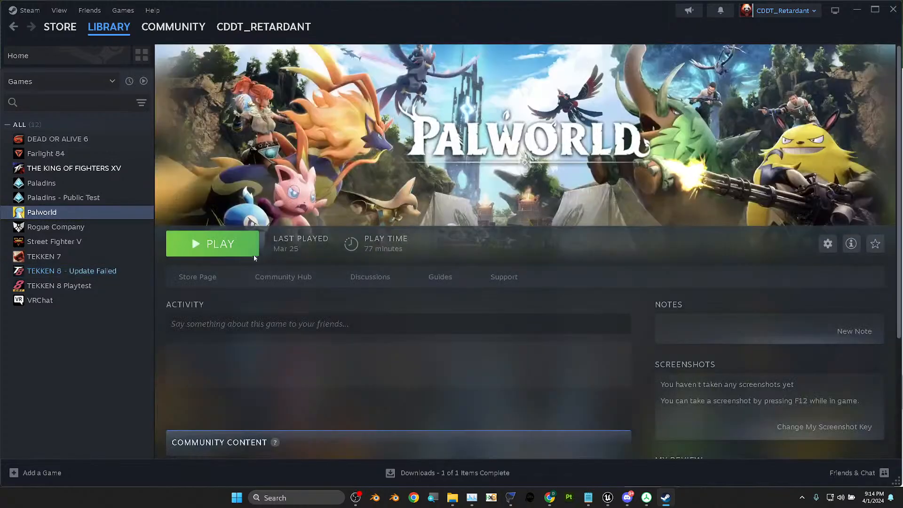
pyautogui.click(215, 249)
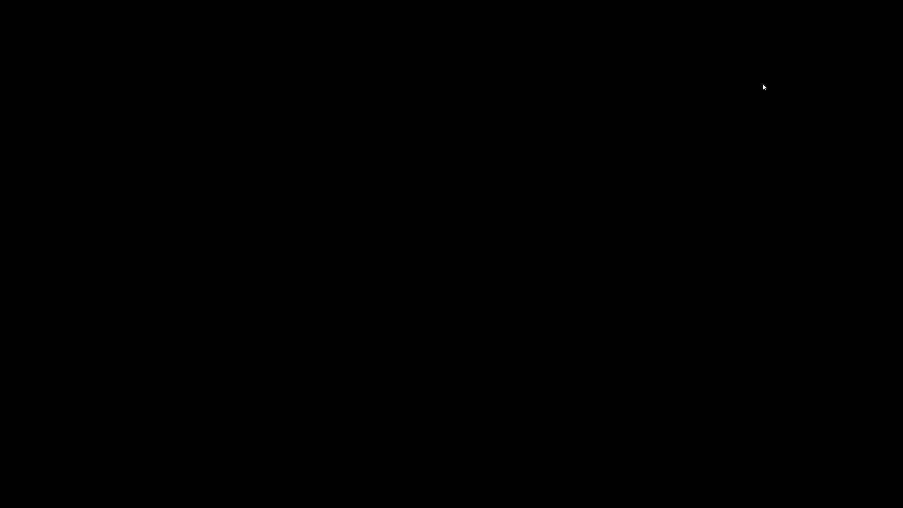
pyautogui.hotkey('alt', 'Tab')
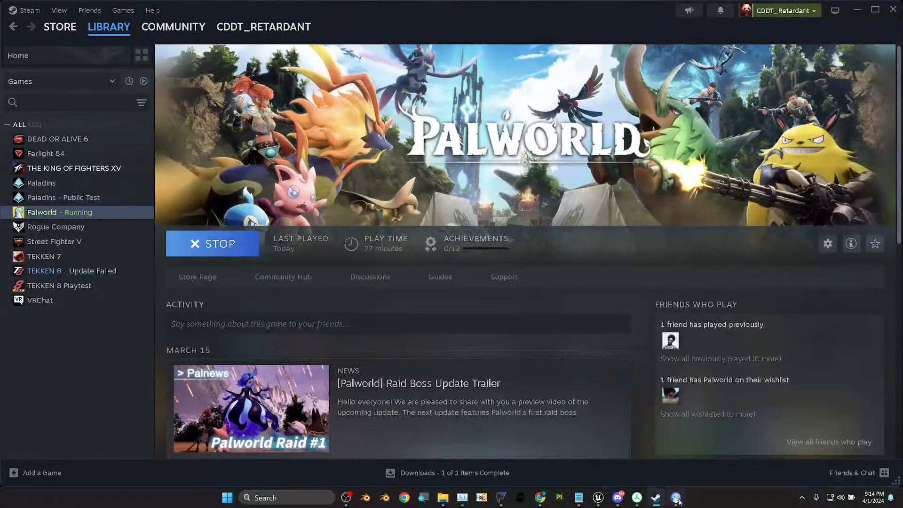
pyautogui.moveTo(660, 504)
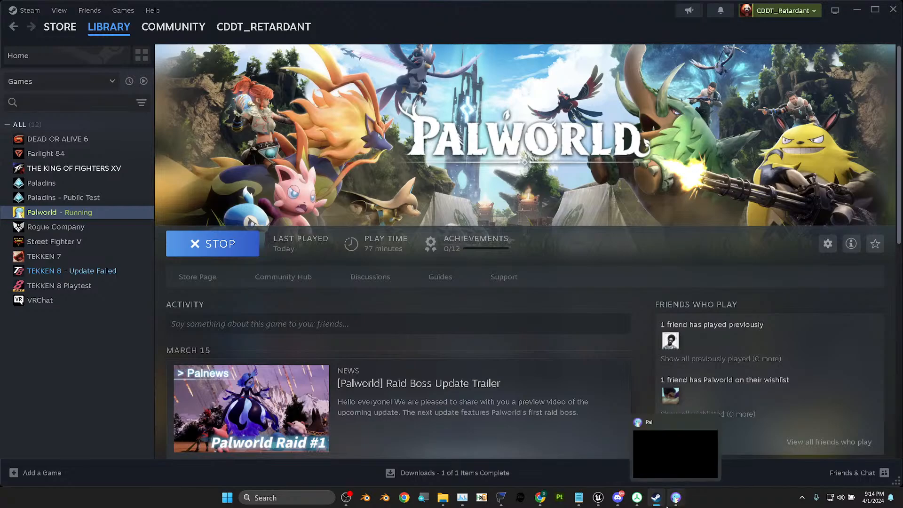
pyautogui.moveTo(692, 423)
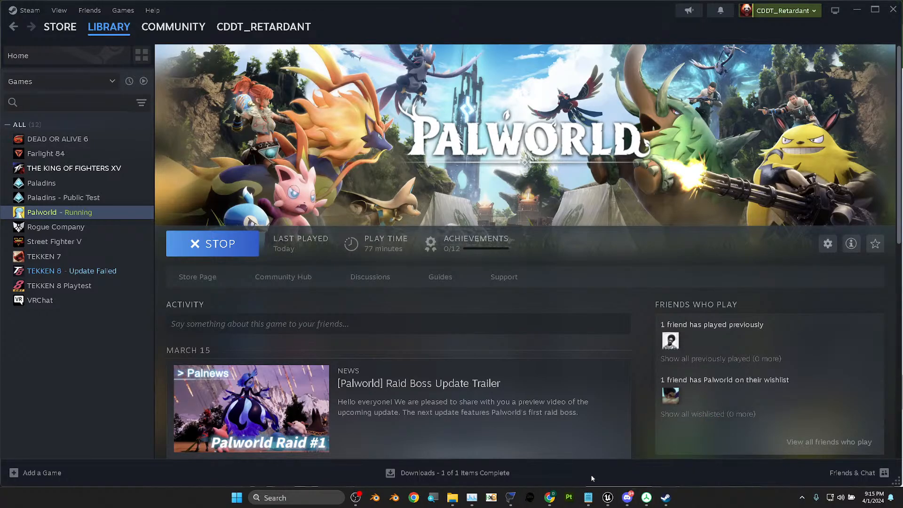
# - Retry the TEKKEN 8 update and verify the integrity of its game files from the game's properties
pyautogui.click(115, 272)
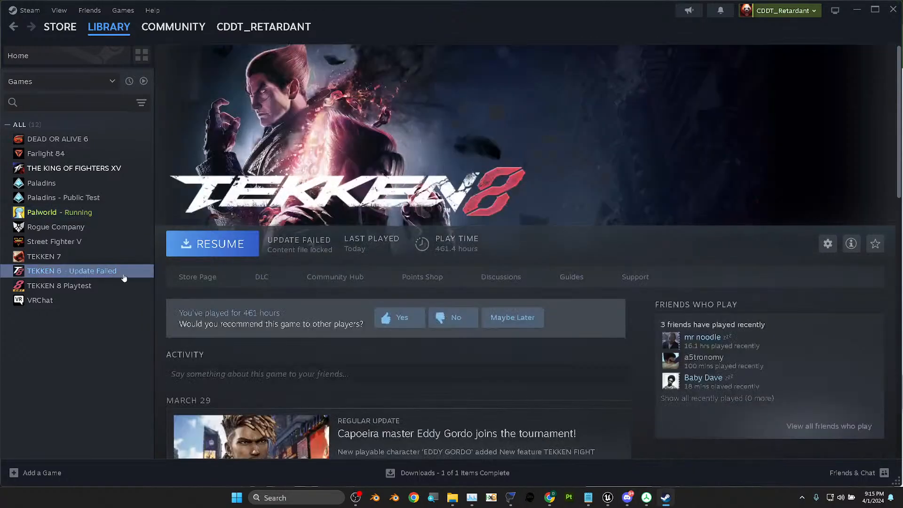
pyautogui.click(230, 243)
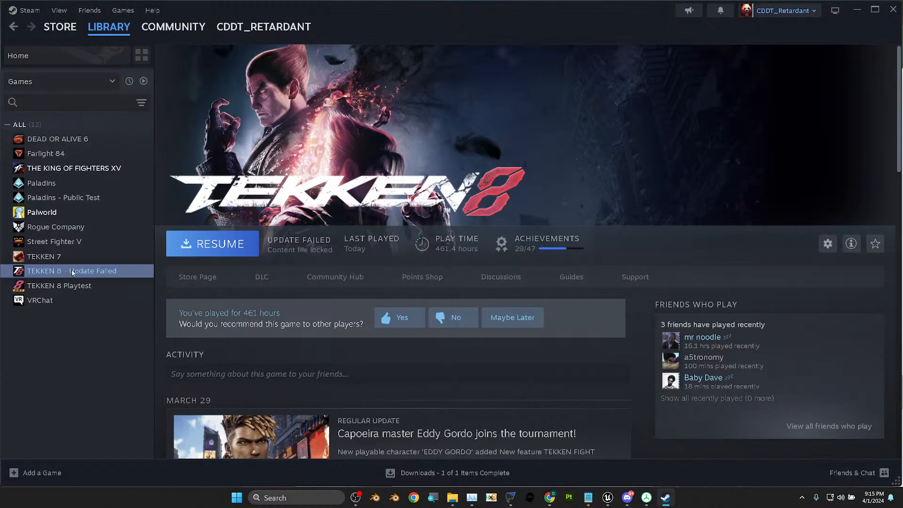
pyautogui.rightClick(108, 270)
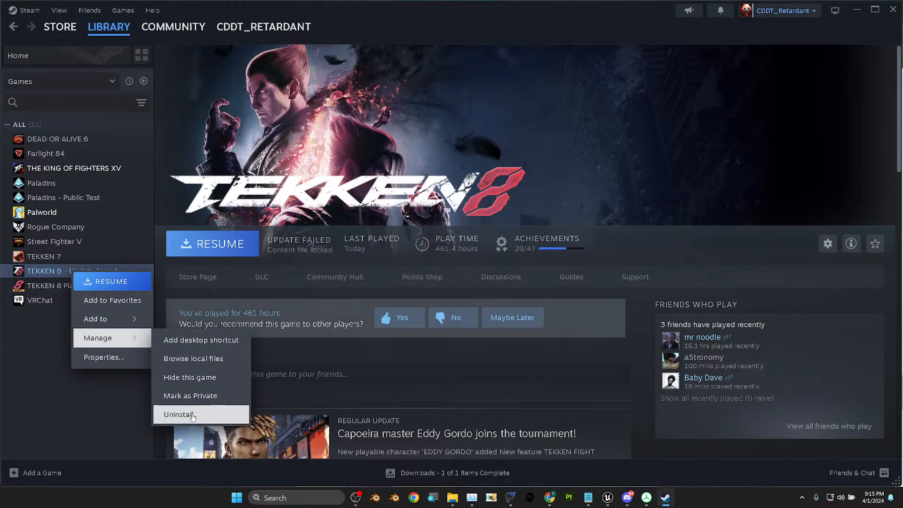
pyautogui.click(104, 357)
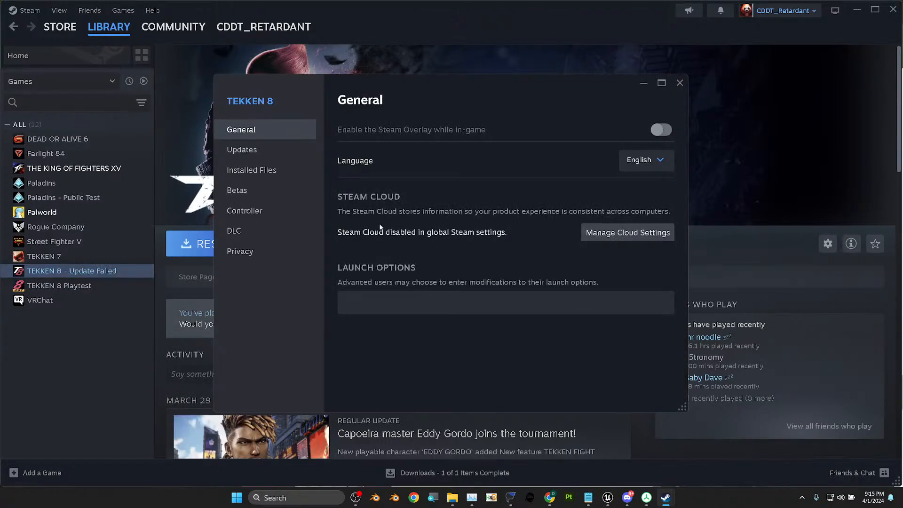
pyautogui.click(254, 154)
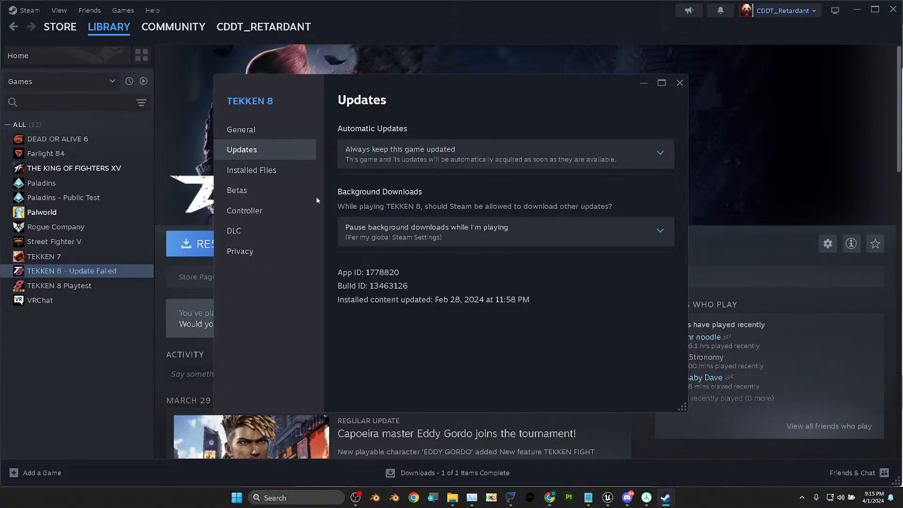
pyautogui.click(287, 168)
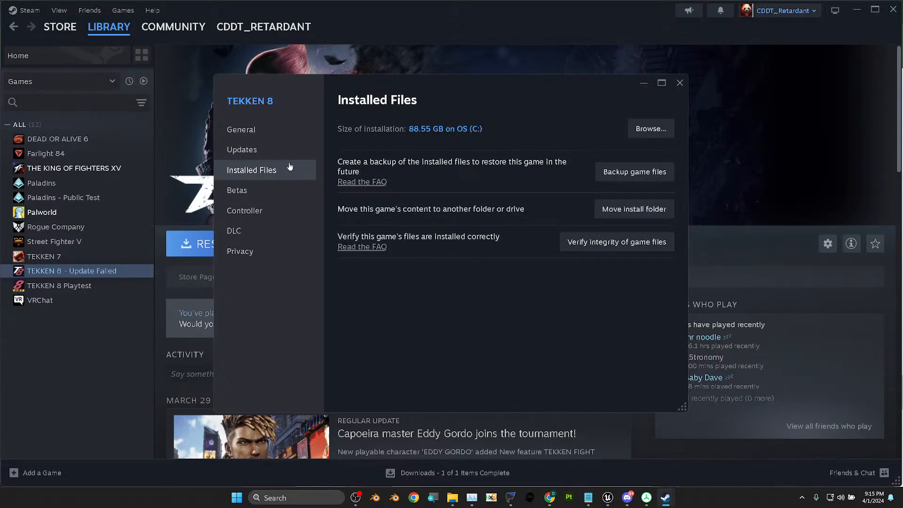
pyautogui.click(607, 242)
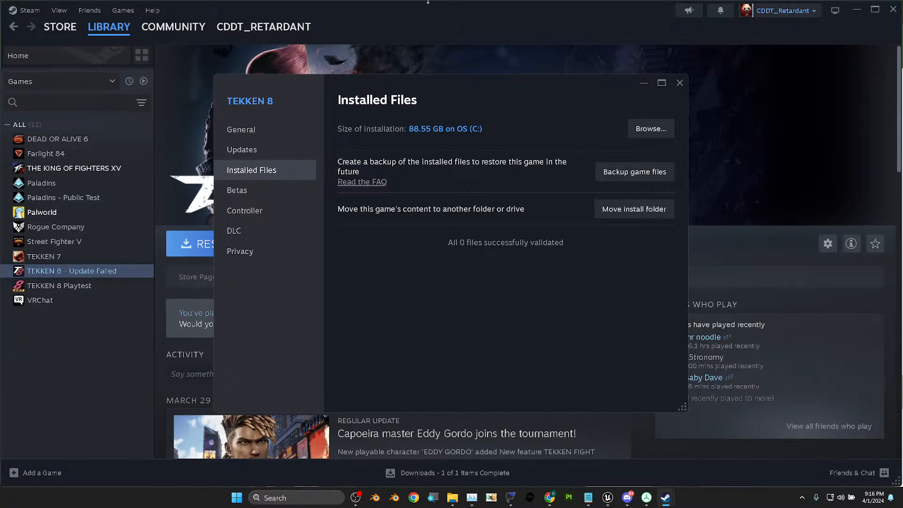
# - Move the TEKKEN 8 properties window aside, resume the update again, and switch to OBS
pyautogui.moveTo(456, 84); pyautogui.dragTo(699, 202)
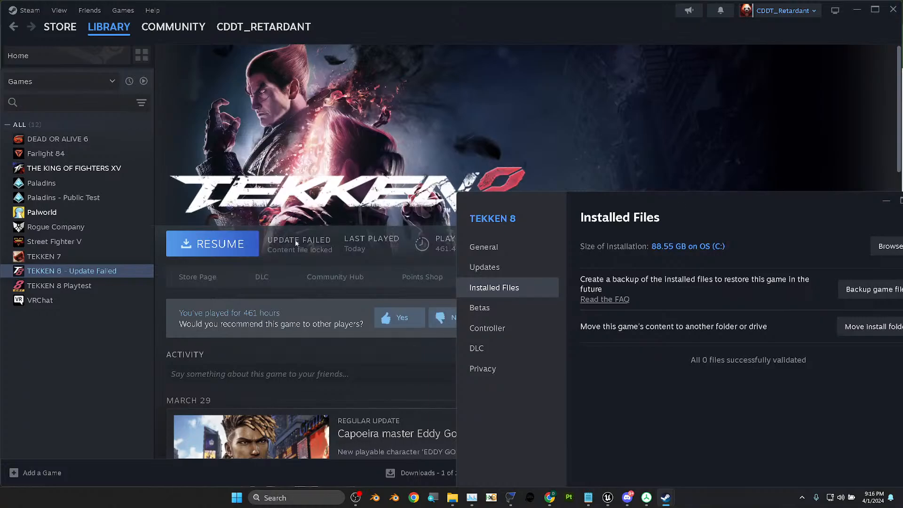
pyautogui.click(217, 253)
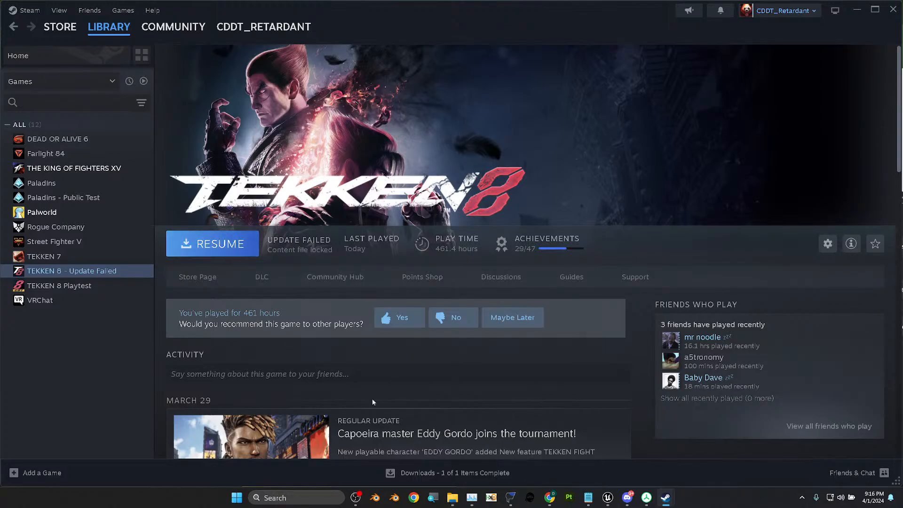
pyautogui.scroll(-3, 343, 387)
pyautogui.scroll(-2, 357, 389)
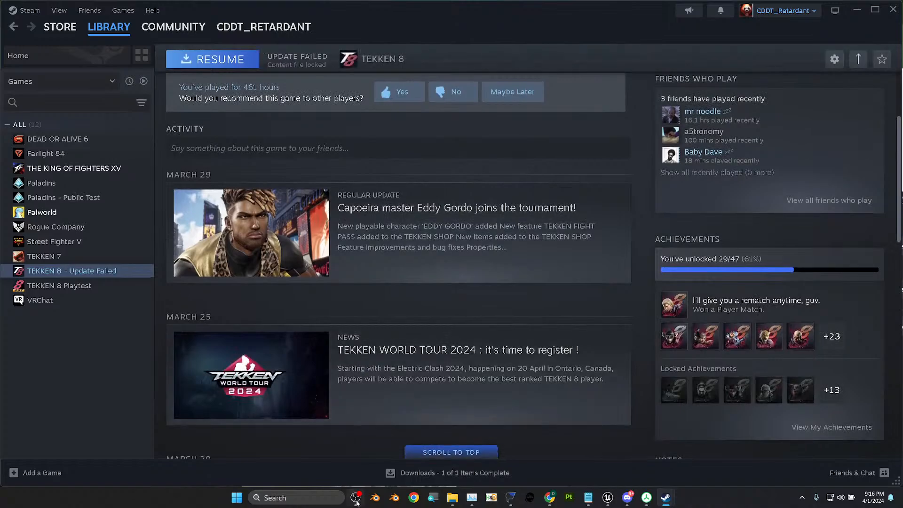
pyautogui.click(356, 497)
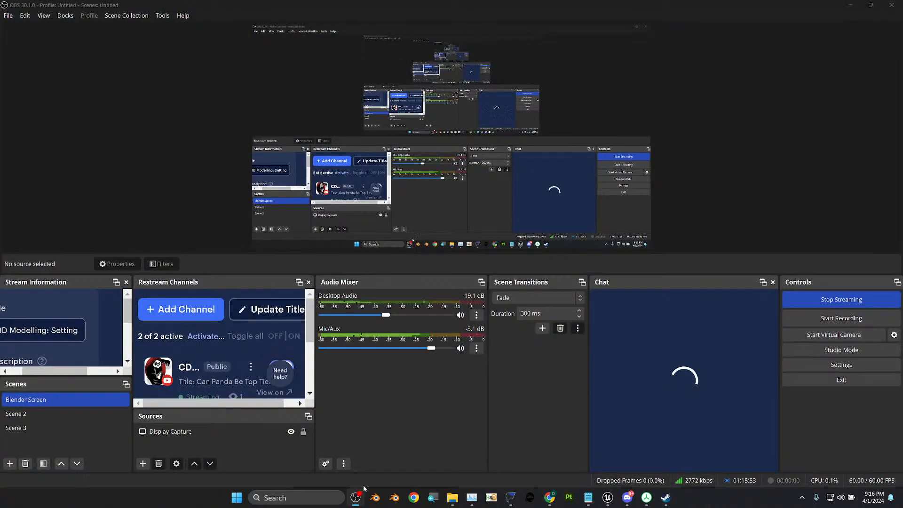